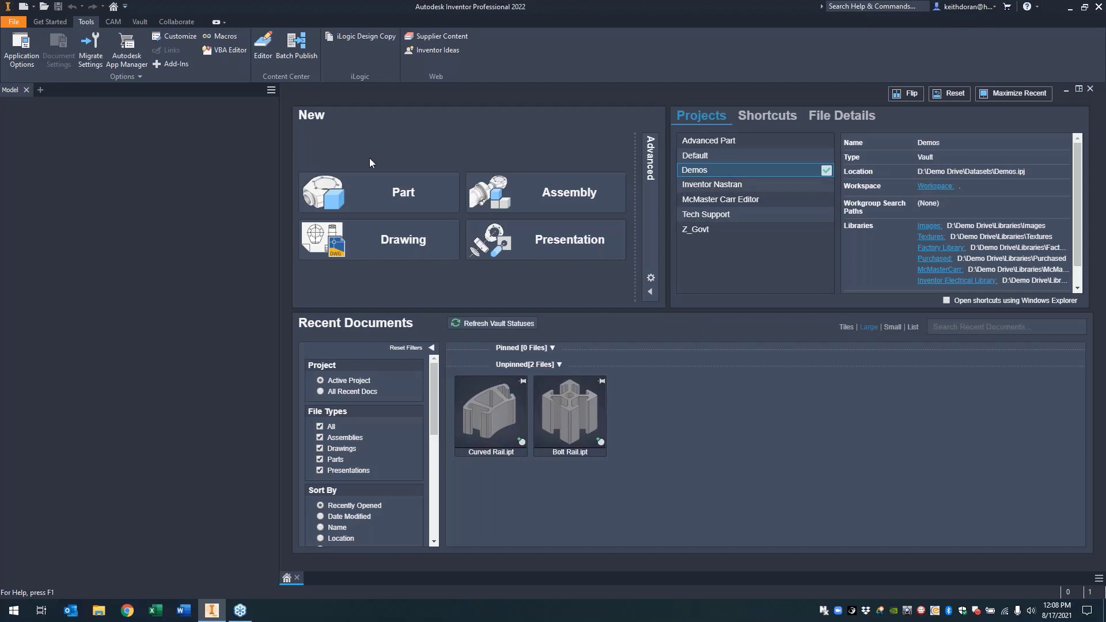
- Open the project settings and review the Demos project's library paths and the options for adding a path
{"action": "left_click", "coordinate": [50, 21]}
{"action": "left_click", "coordinate": [64, 48]}
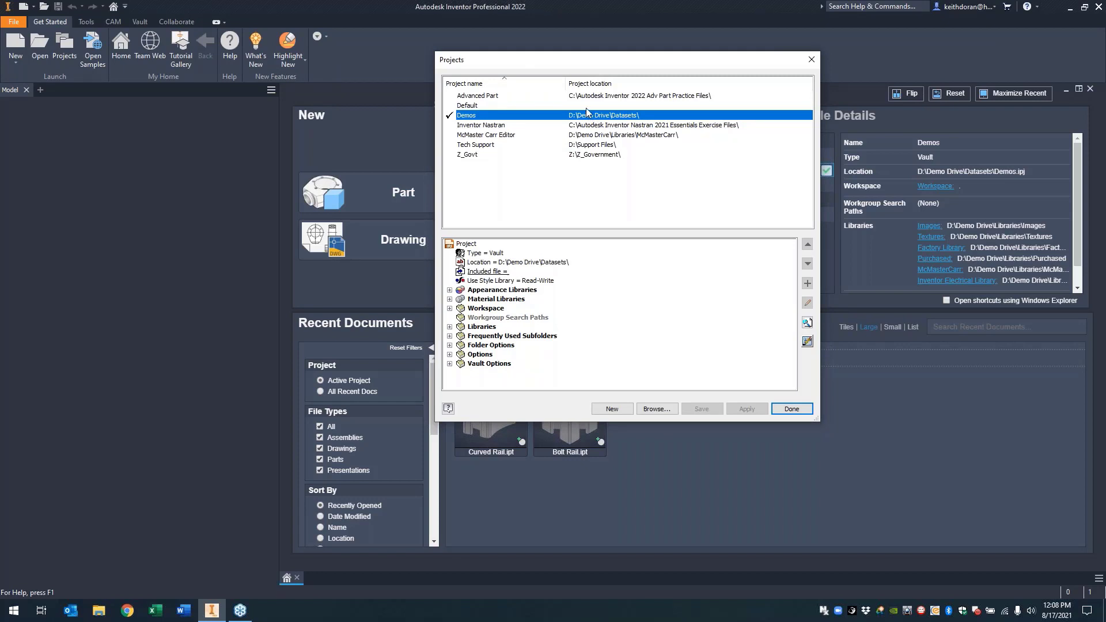
{"action": "left_click", "coordinate": [450, 327]}
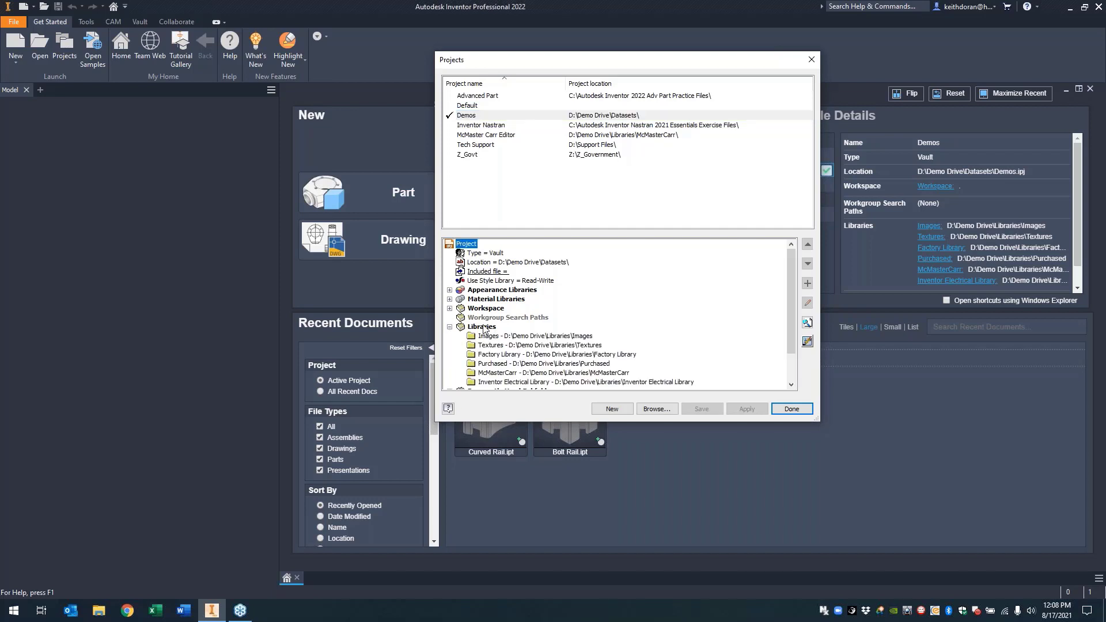
{"action": "scroll", "coordinate": [707, 303], "scroll_direction": "down", "scroll_amount": 1}
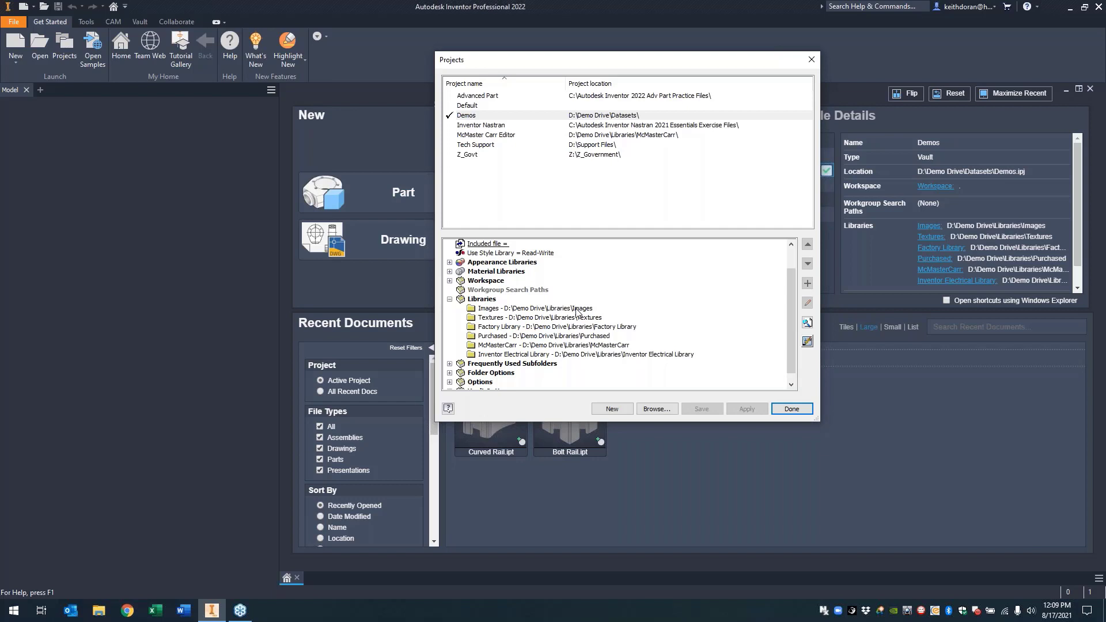
{"action": "right_click", "coordinate": [491, 300]}
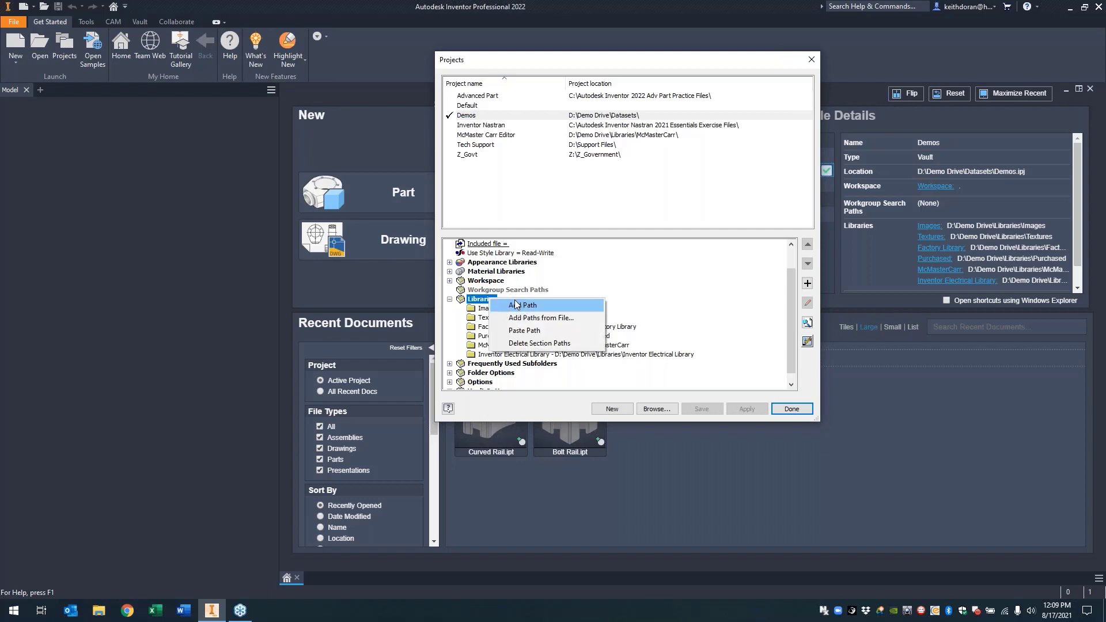
{"action": "left_click", "coordinate": [673, 295]}
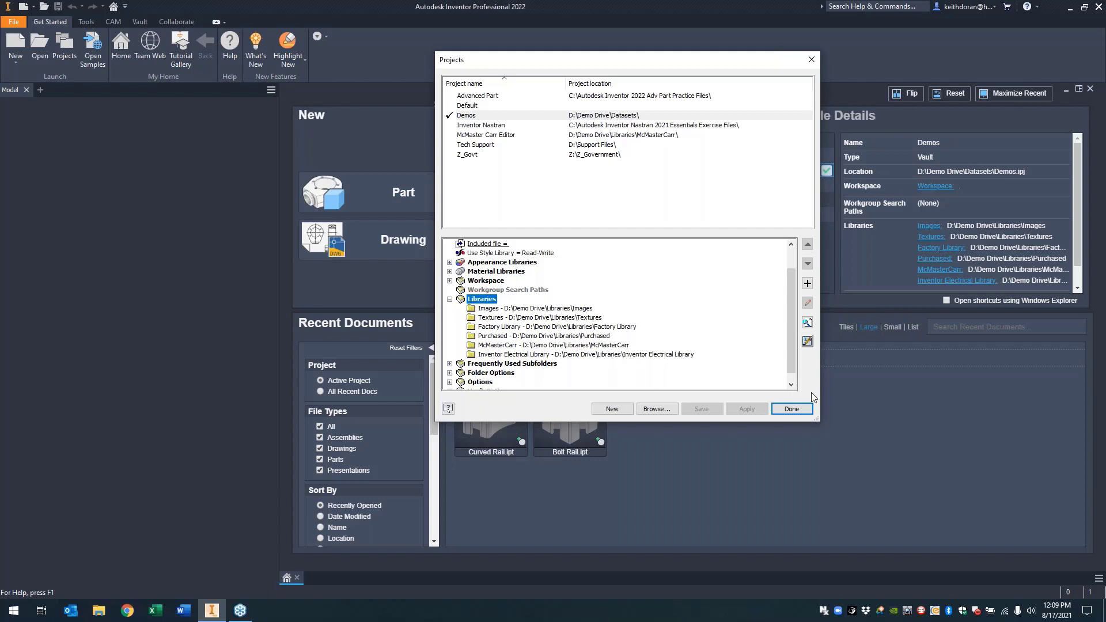
- Review the Content Center libraries configured for the Demos project and their access rights, and close the project settings
{"action": "left_click", "coordinate": [807, 342]}
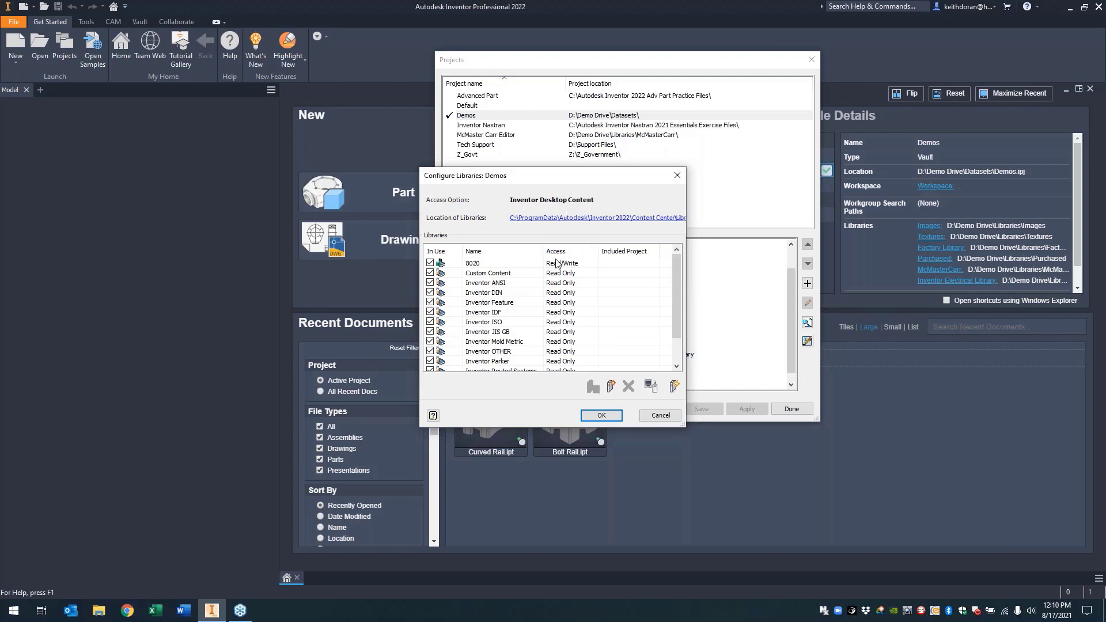
{"action": "scroll", "coordinate": [565, 282], "scroll_direction": "down", "scroll_amount": 1}
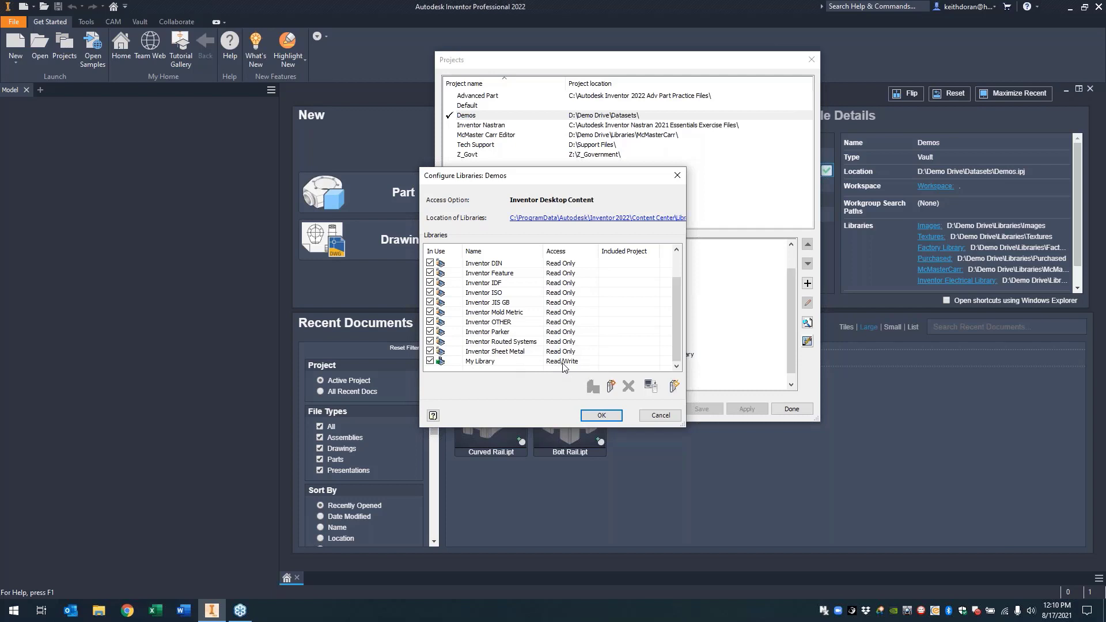
{"action": "scroll", "coordinate": [563, 367], "scroll_direction": "up", "scroll_amount": 1}
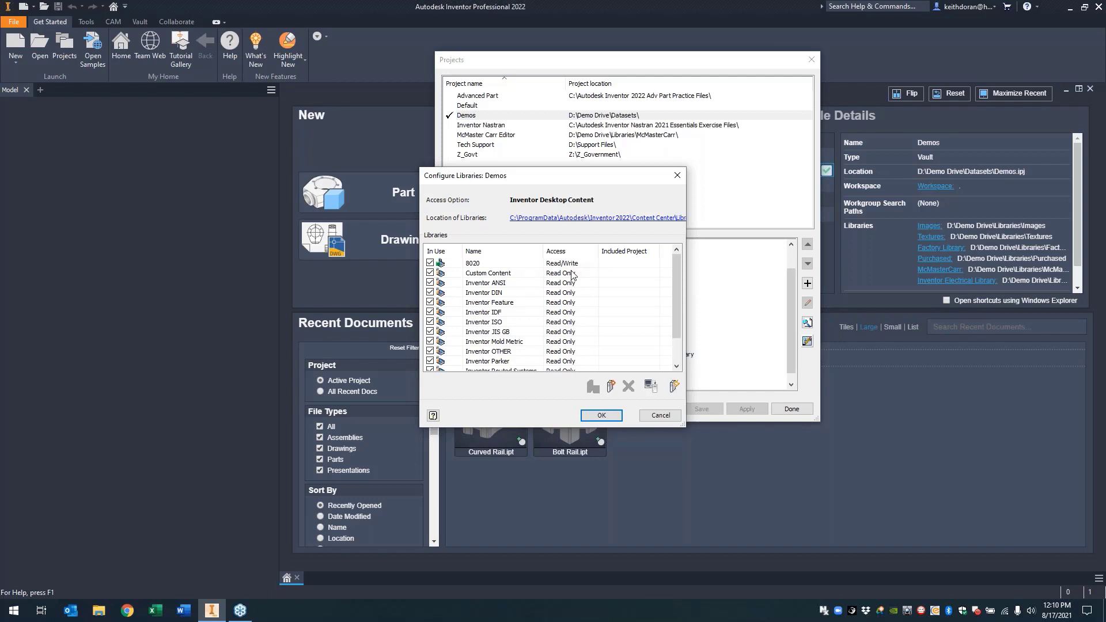
{"action": "scroll", "coordinate": [574, 280], "scroll_direction": "down", "scroll_amount": 1}
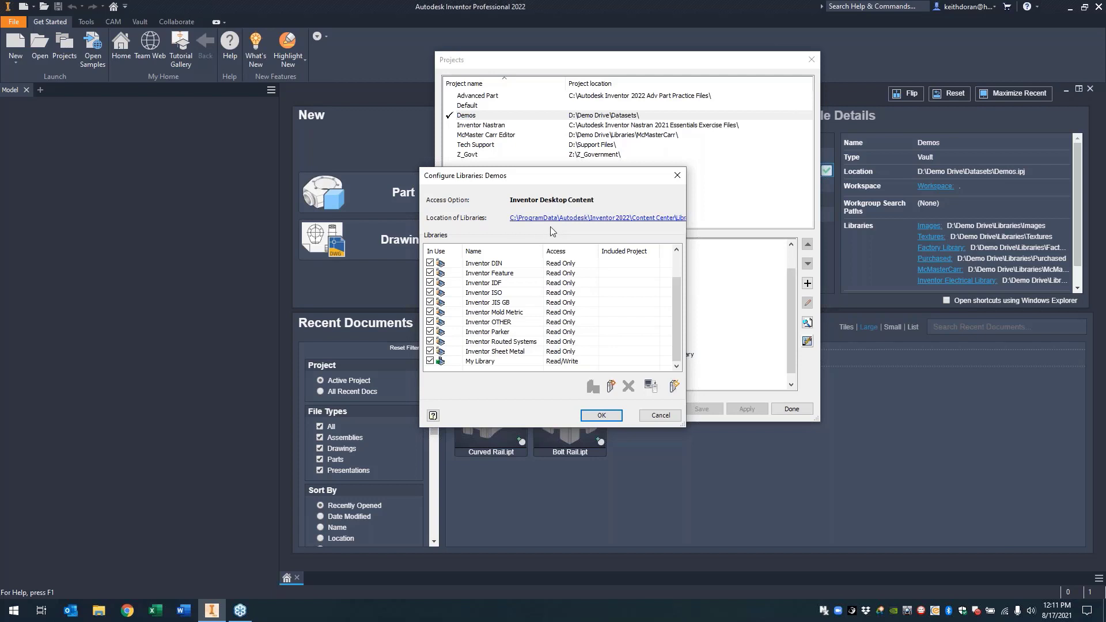
{"action": "left_click", "coordinate": [661, 415]}
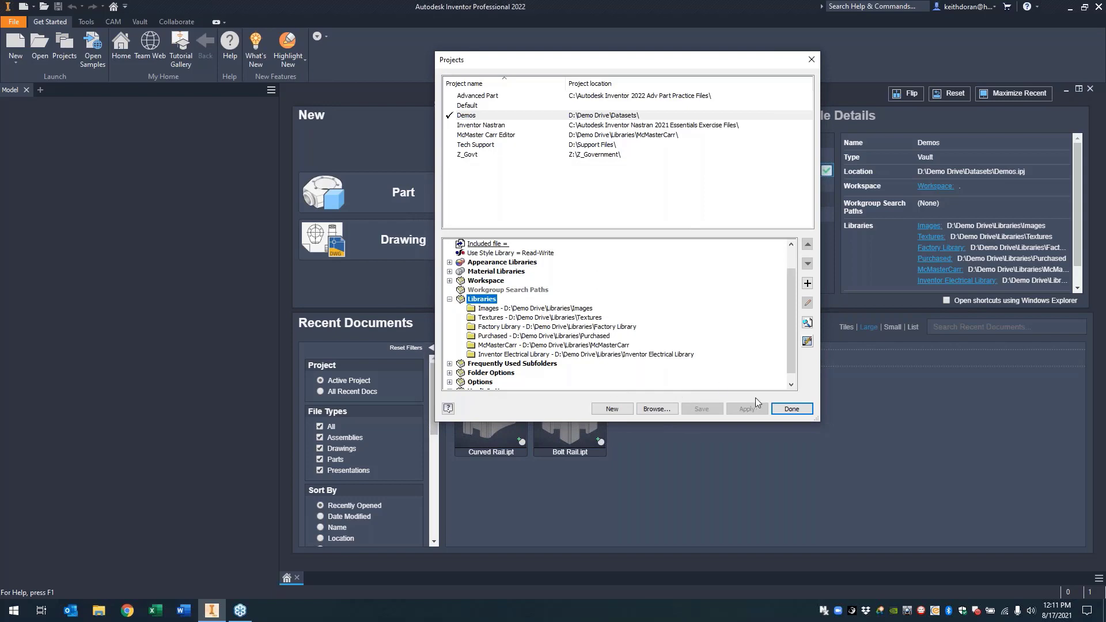
{"action": "left_click", "coordinate": [791, 408]}
- Check the Content Center access option and the location of the desktop libraries in the application options
{"action": "left_click", "coordinate": [86, 22]}
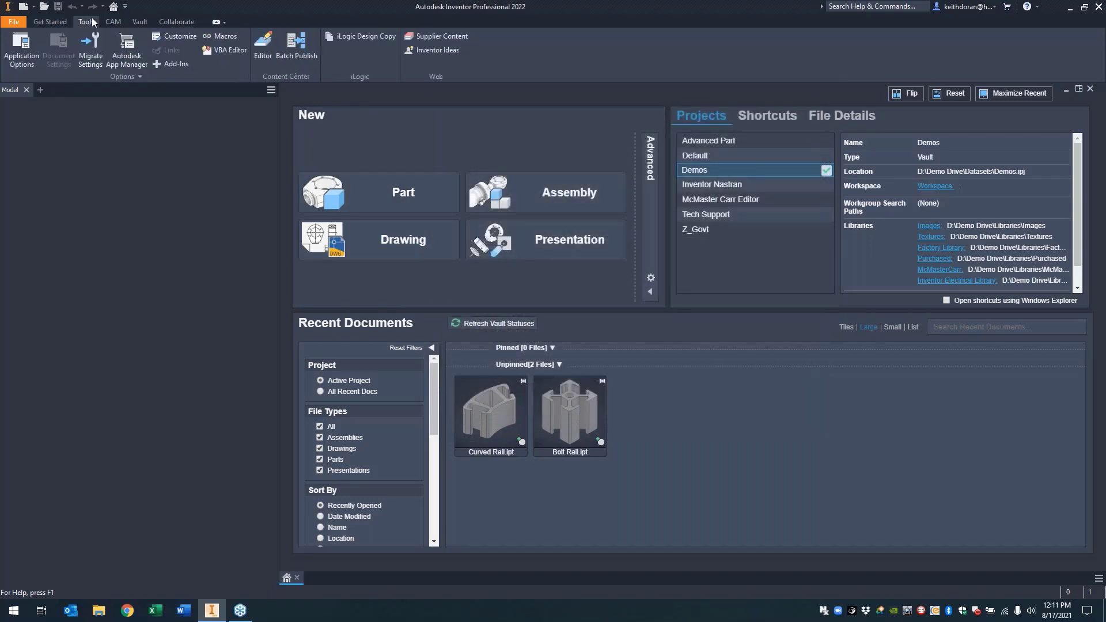
{"action": "left_click", "coordinate": [37, 62]}
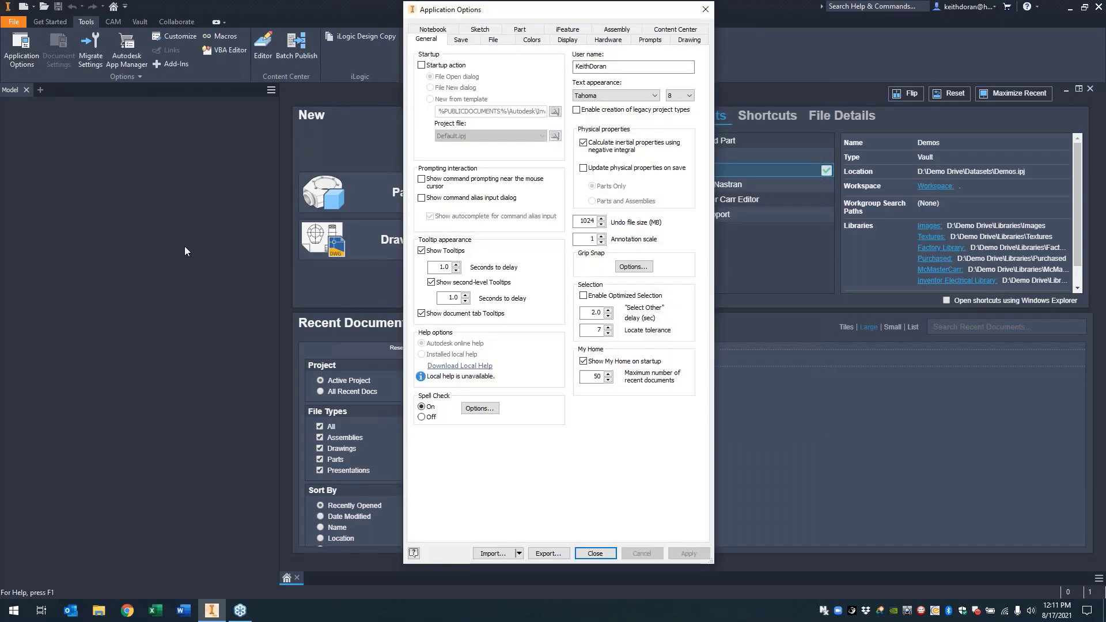
{"action": "left_click", "coordinate": [680, 30]}
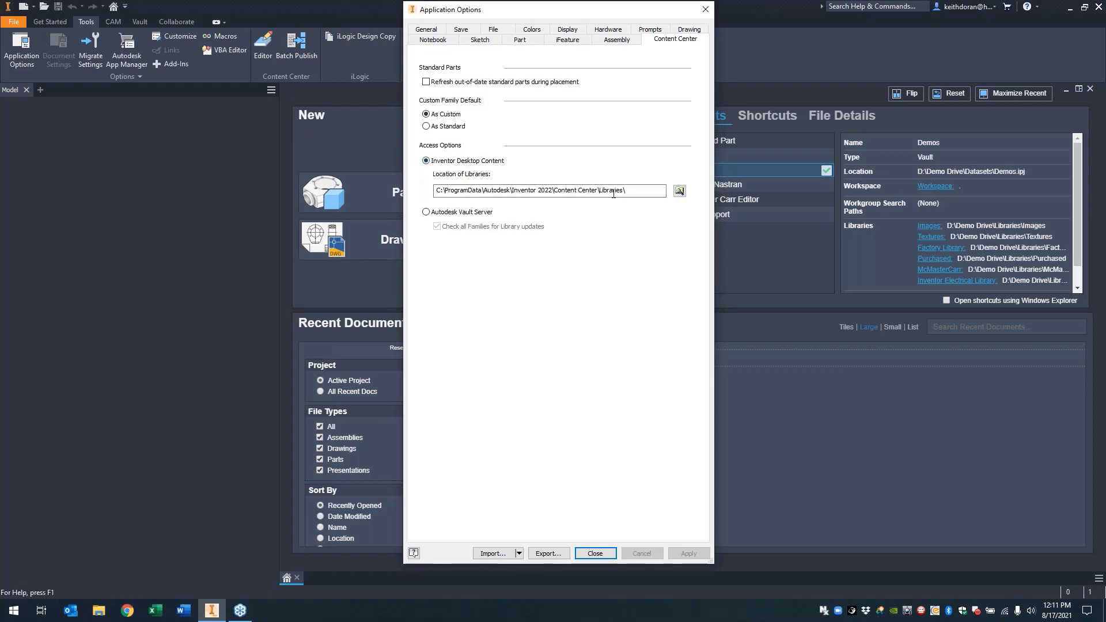
{"action": "left_click", "coordinate": [633, 190]}
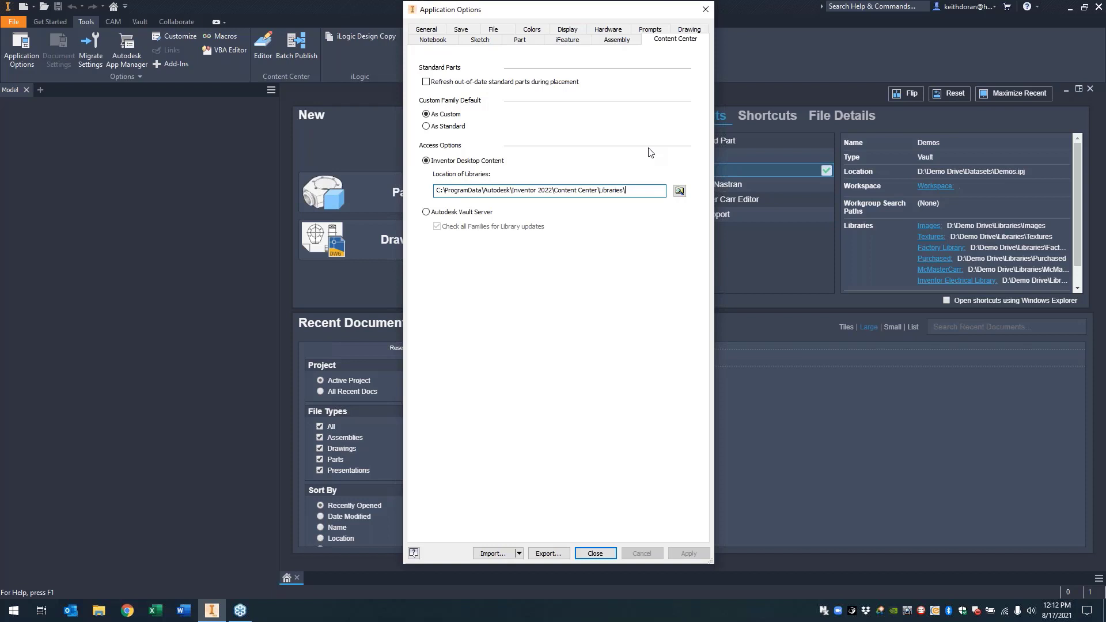
{"action": "left_click", "coordinate": [595, 553]}
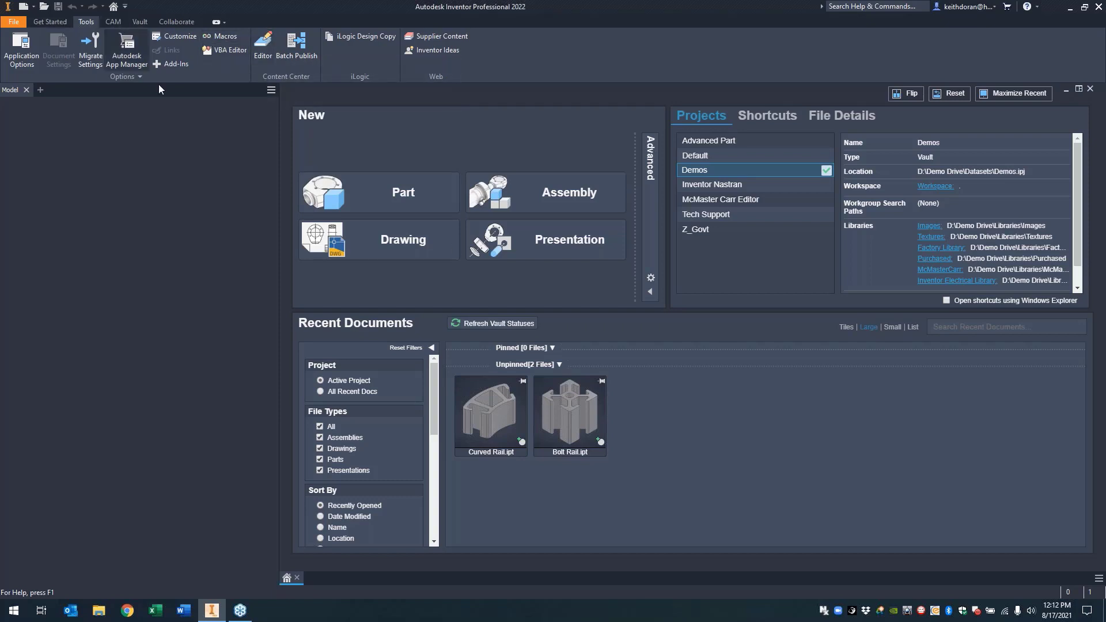
- Open the Content Center Editor and show the Structural Shapes subcategories of My Library
{"action": "left_click", "coordinate": [263, 58]}
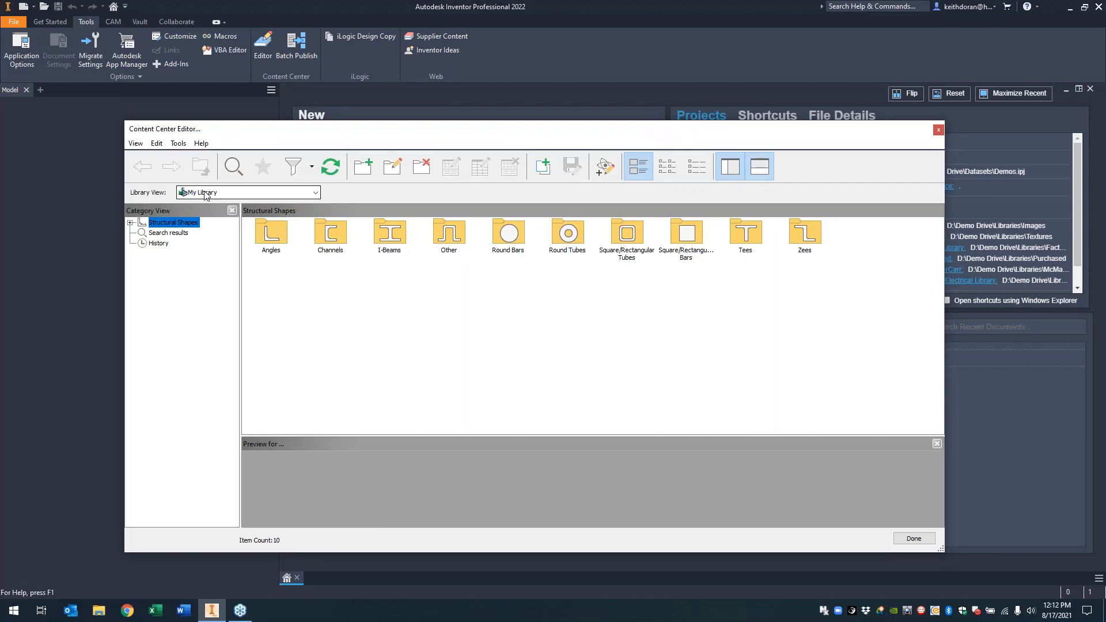
{"action": "left_click", "coordinate": [131, 223]}
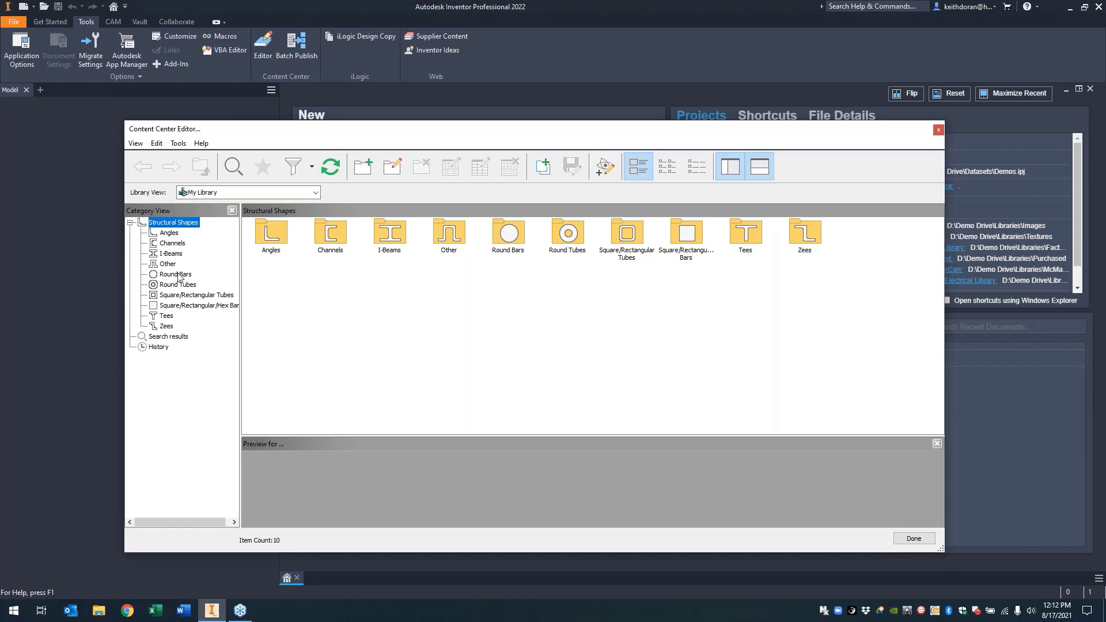
{"action": "left_click", "coordinate": [131, 224]}
{"action": "left_click", "coordinate": [131, 223]}
- Switch the library view to Merged View and browse the Cable & Harness, Fasteners and Structural Shapes categories
{"action": "left_click", "coordinate": [204, 195]}
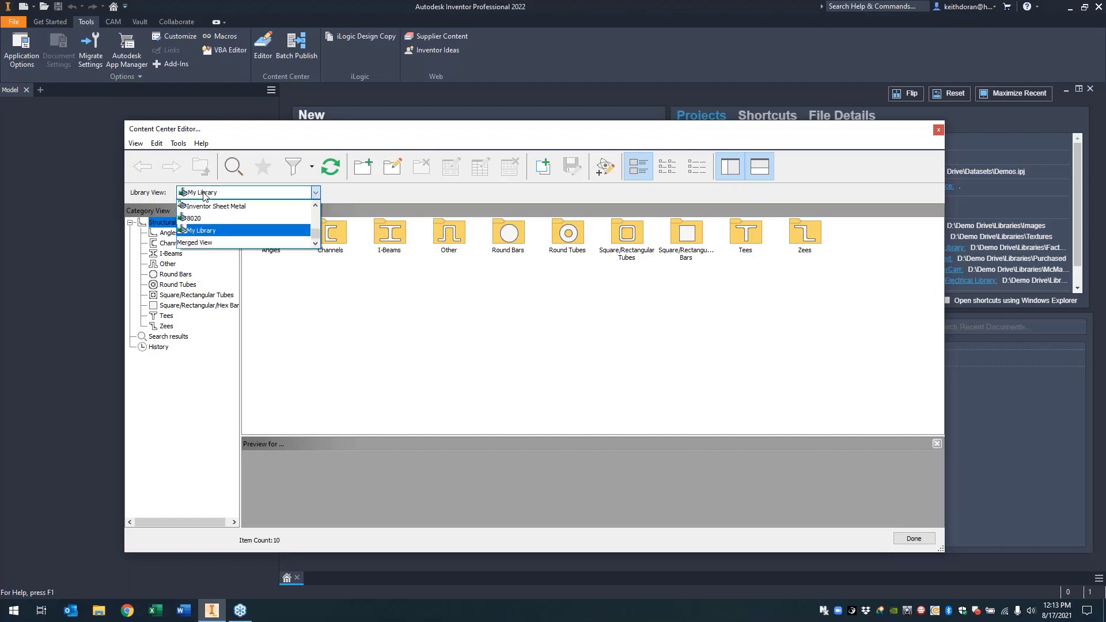
{"action": "left_click", "coordinate": [203, 242]}
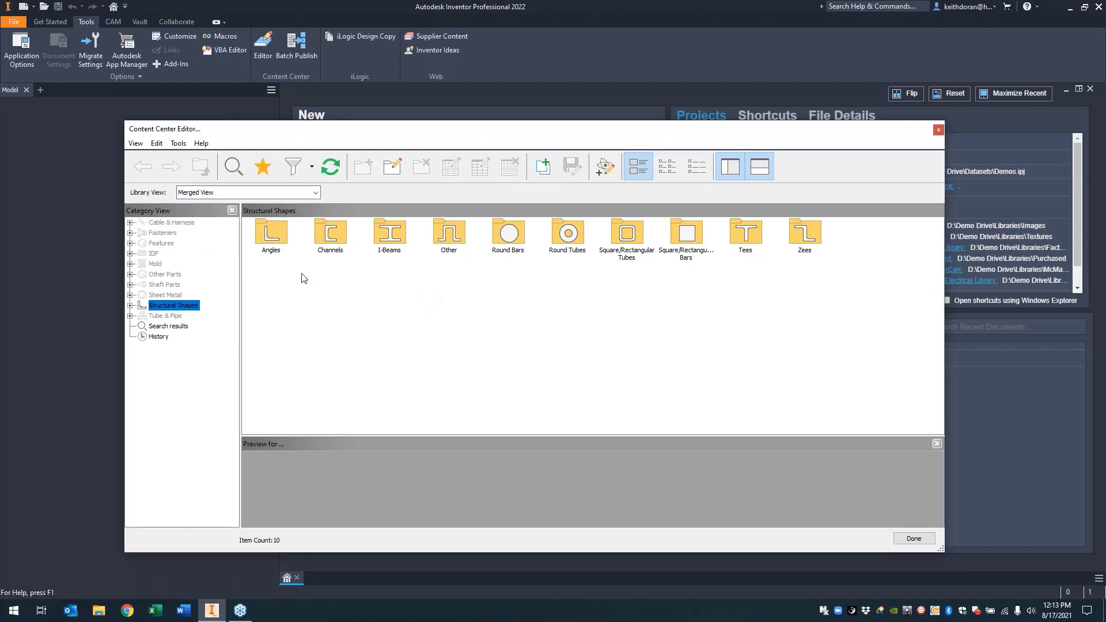
{"action": "left_click", "coordinate": [159, 224]}
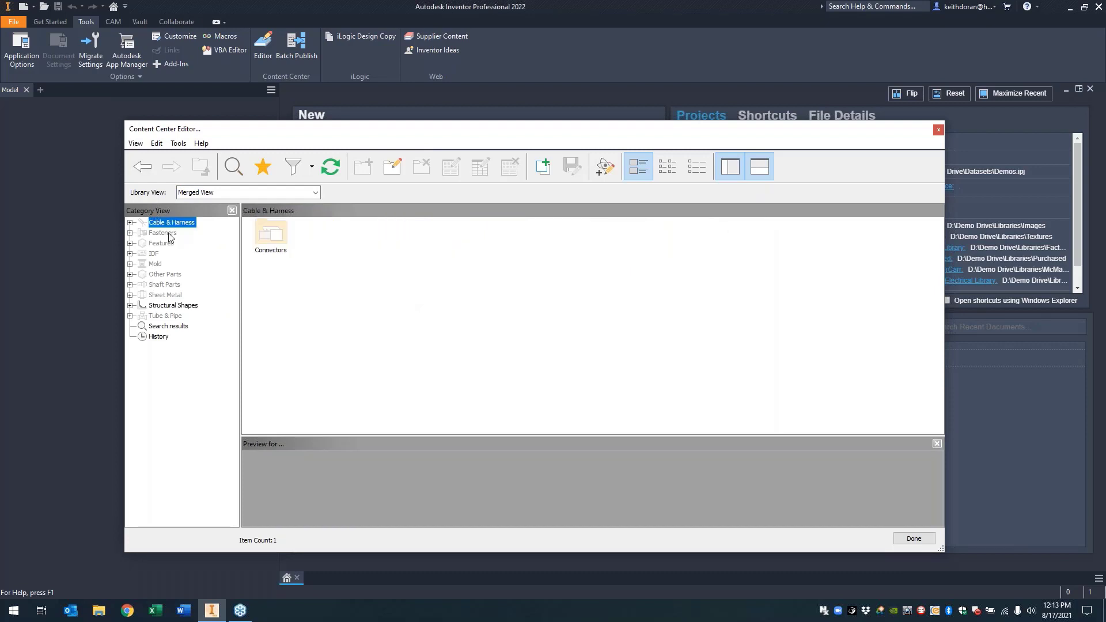
{"action": "left_click", "coordinate": [167, 234]}
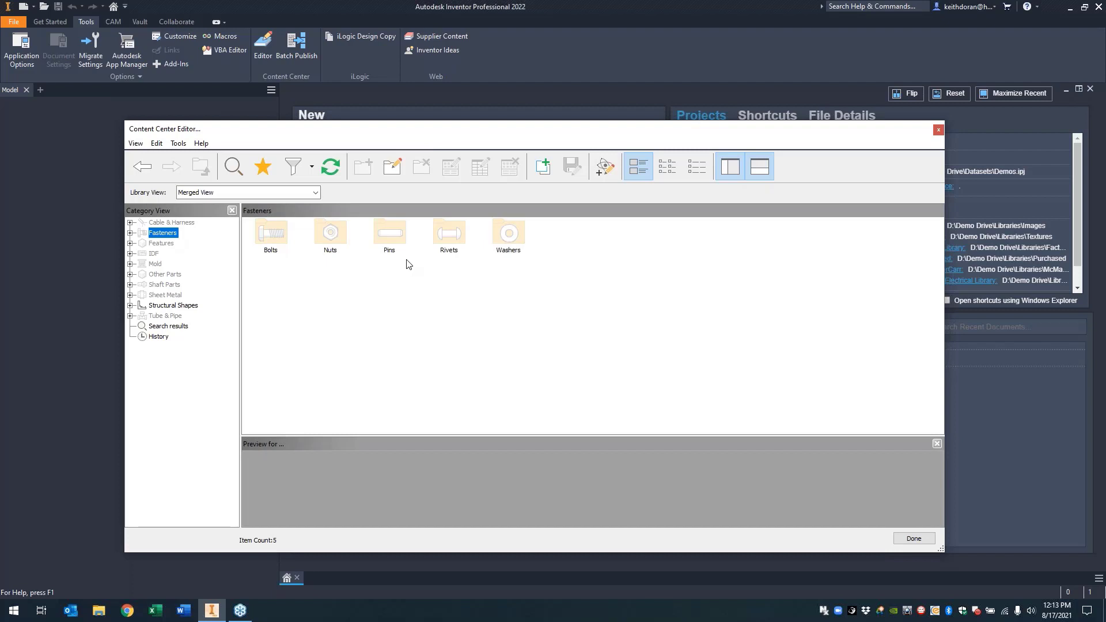
{"action": "left_click", "coordinate": [186, 304]}
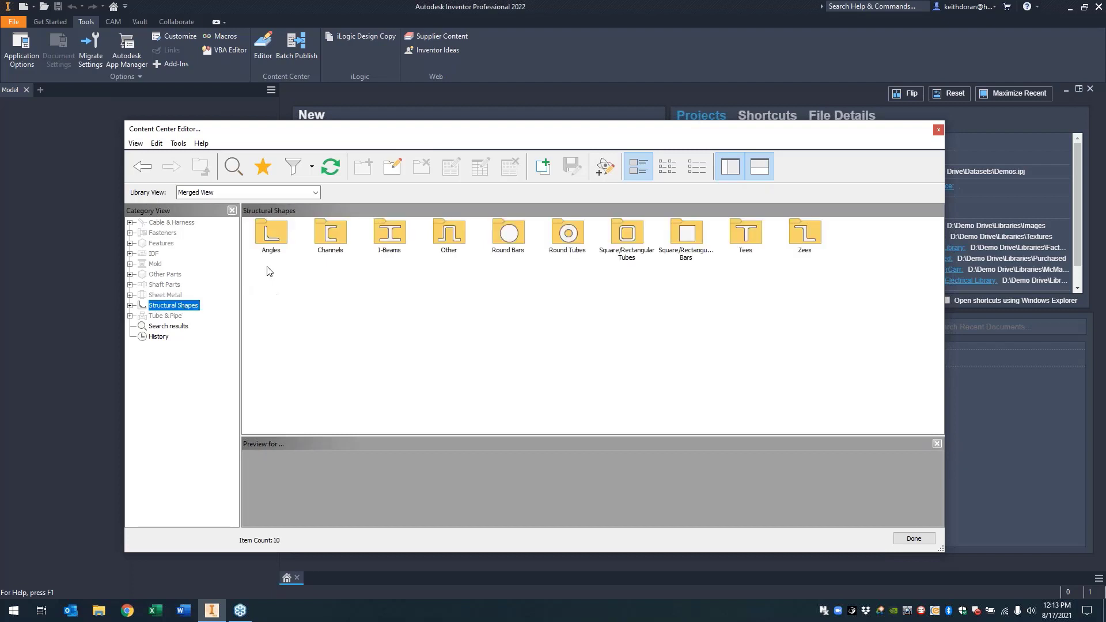
- Examine which libraries the ANSI L (Equal angles) family in the Angles category can be copied to
{"action": "double_click", "coordinate": [279, 243]}
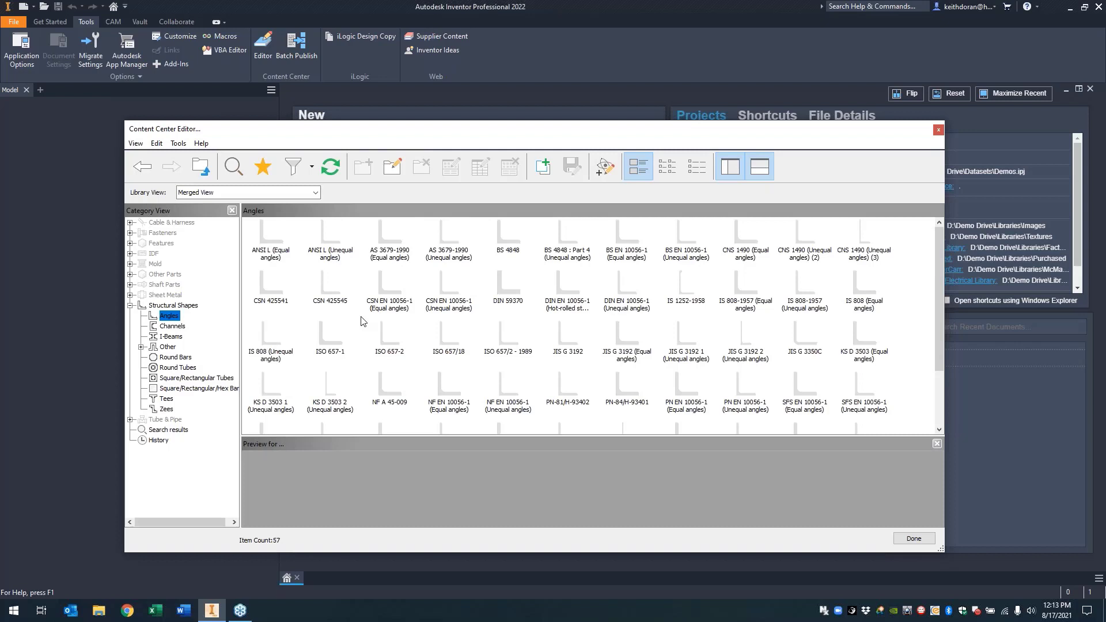
{"action": "left_click", "coordinate": [276, 242]}
{"action": "right_click", "coordinate": [276, 242]}
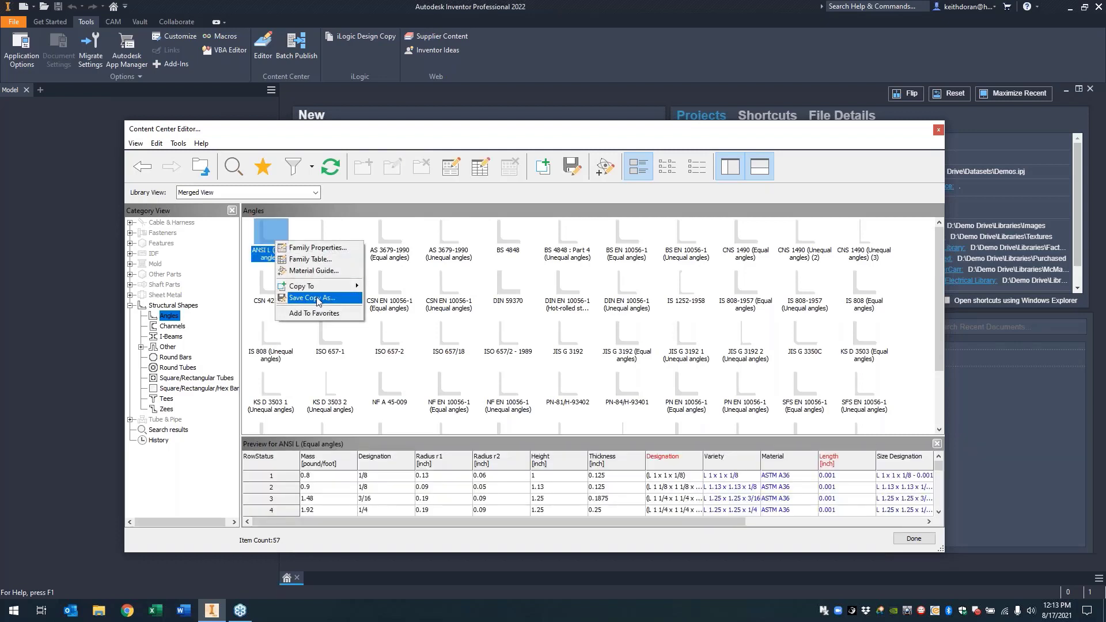
{"action": "mouse_move", "coordinate": [317, 286]}
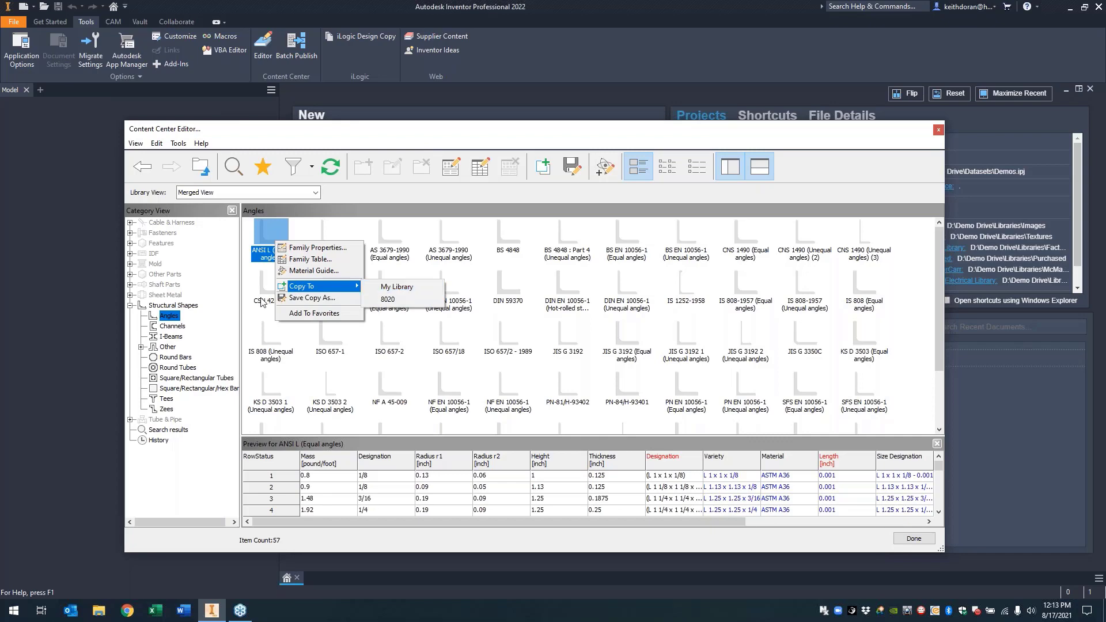
{"action": "left_click", "coordinate": [249, 311]}
- Browse the 8020 category within the Other structural shapes and preview the 1001 family's table
{"action": "left_click", "coordinate": [168, 347]}
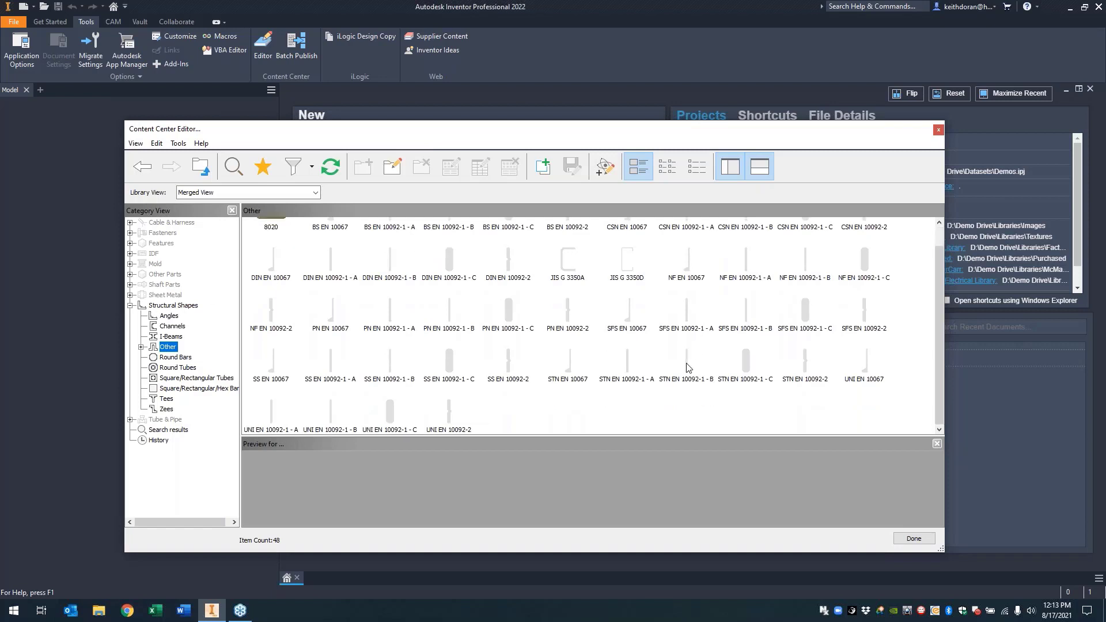
{"action": "double_click", "coordinate": [293, 249]}
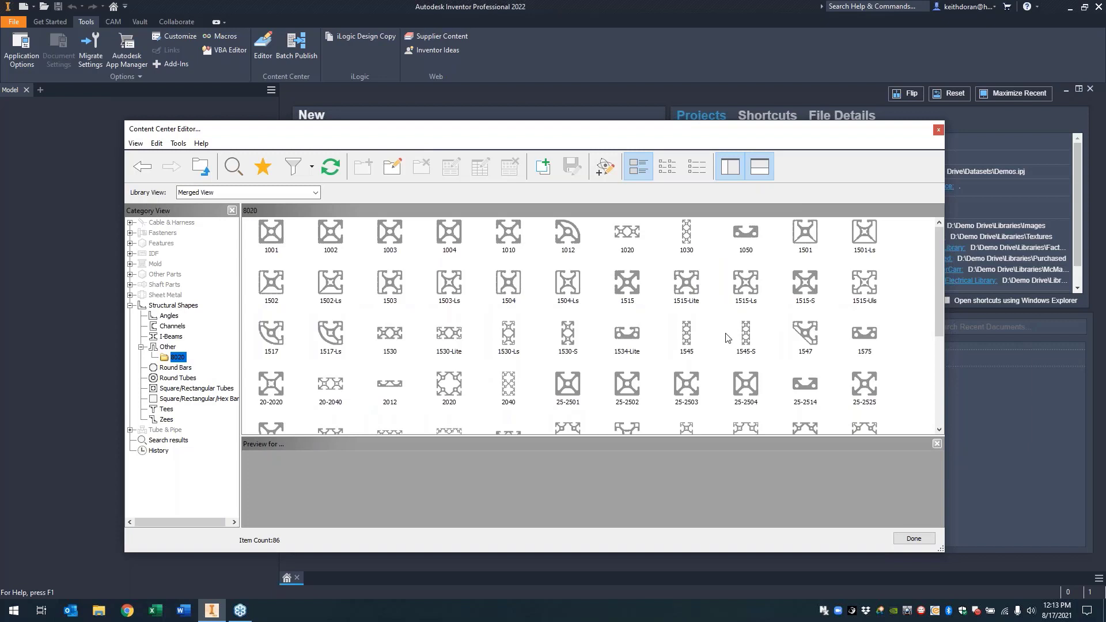
{"action": "left_click", "coordinate": [269, 236]}
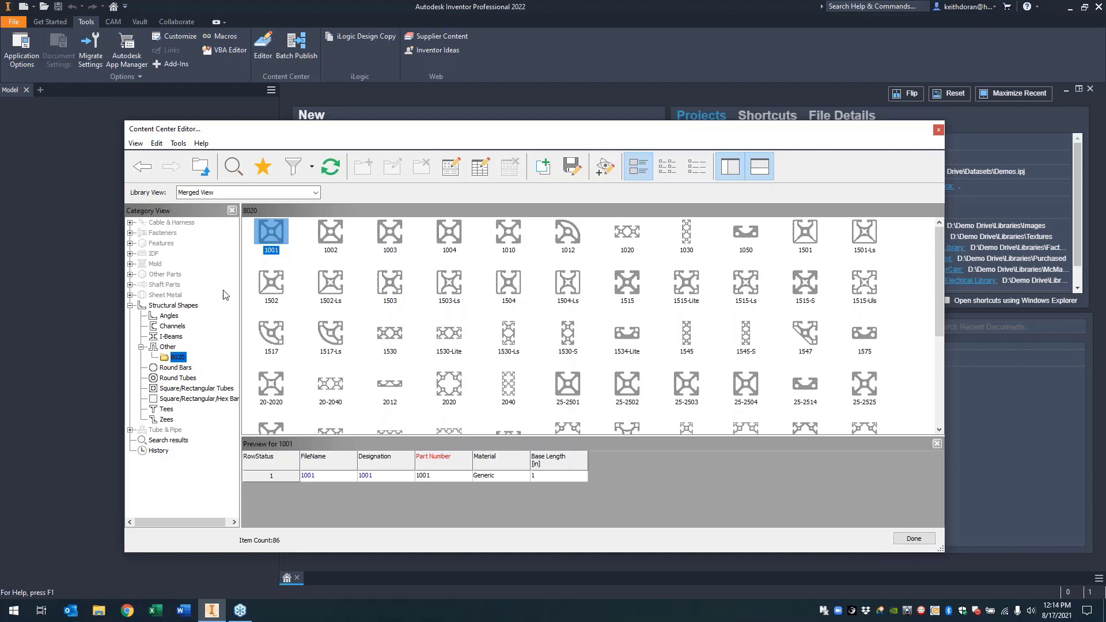
- Return to the Structural Shapes category, collapse its Other subcategory and examine the category's copy options
{"action": "left_click", "coordinate": [197, 305]}
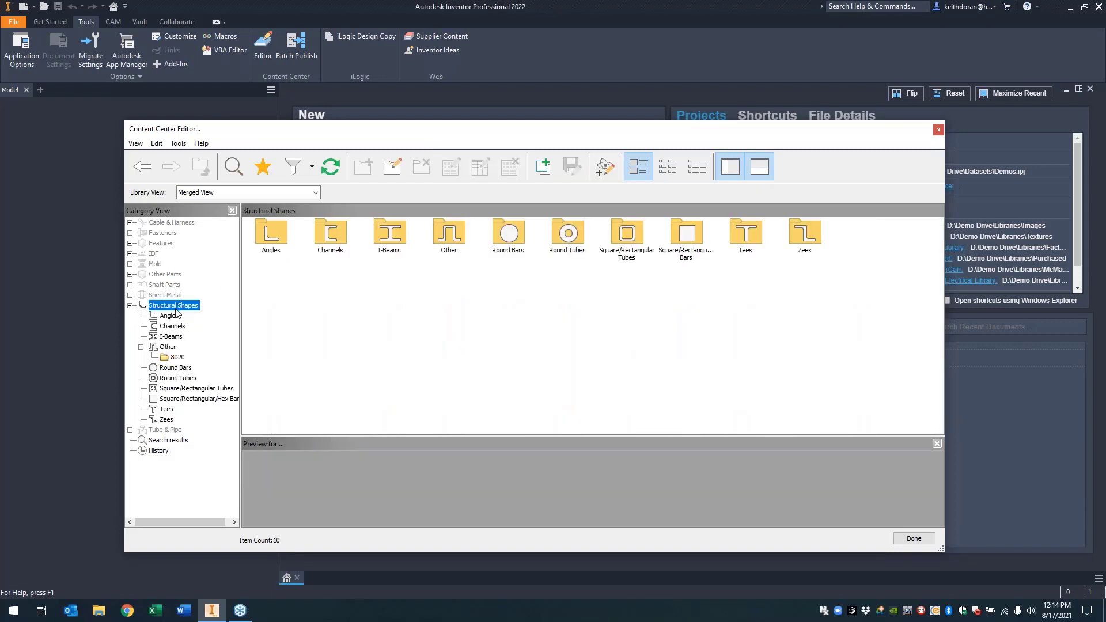
{"action": "left_click", "coordinate": [141, 347]}
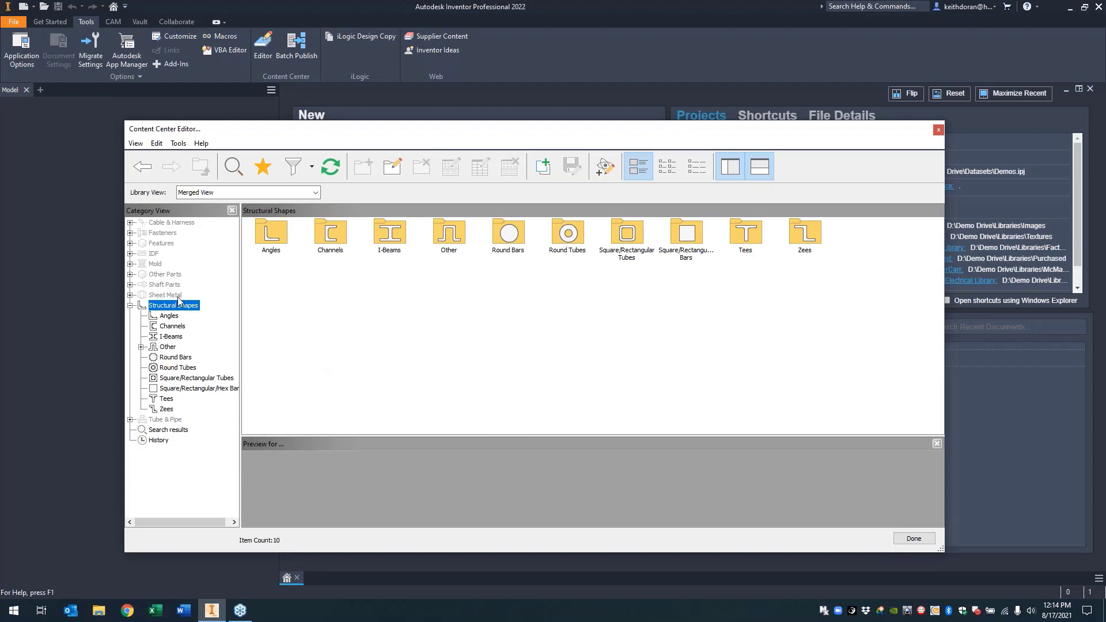
{"action": "right_click", "coordinate": [195, 309]}
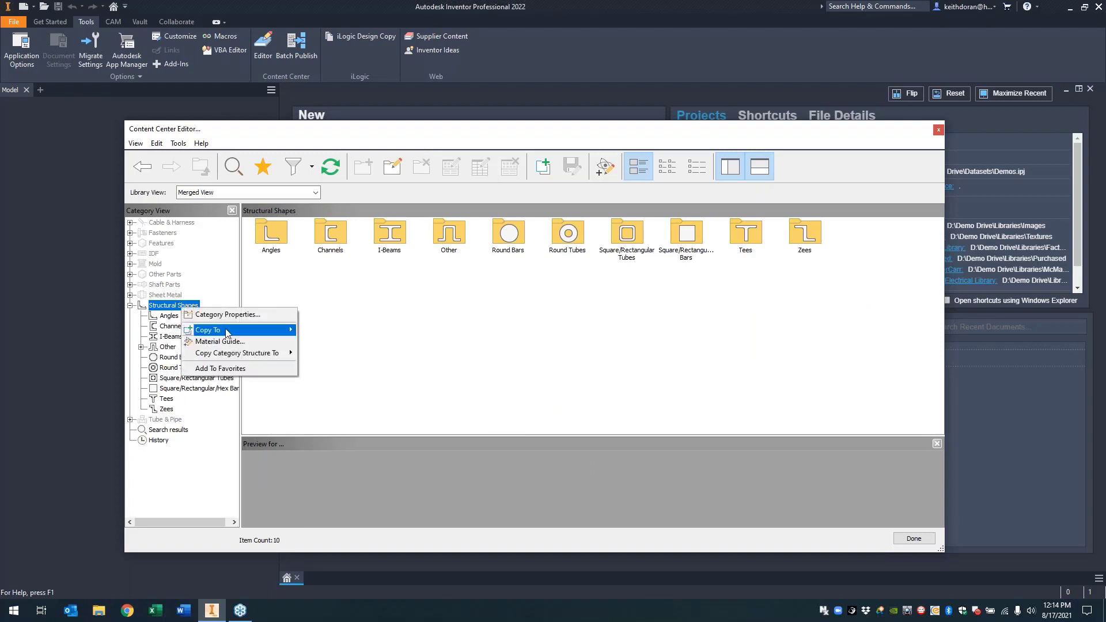
{"action": "left_click", "coordinate": [527, 343]}
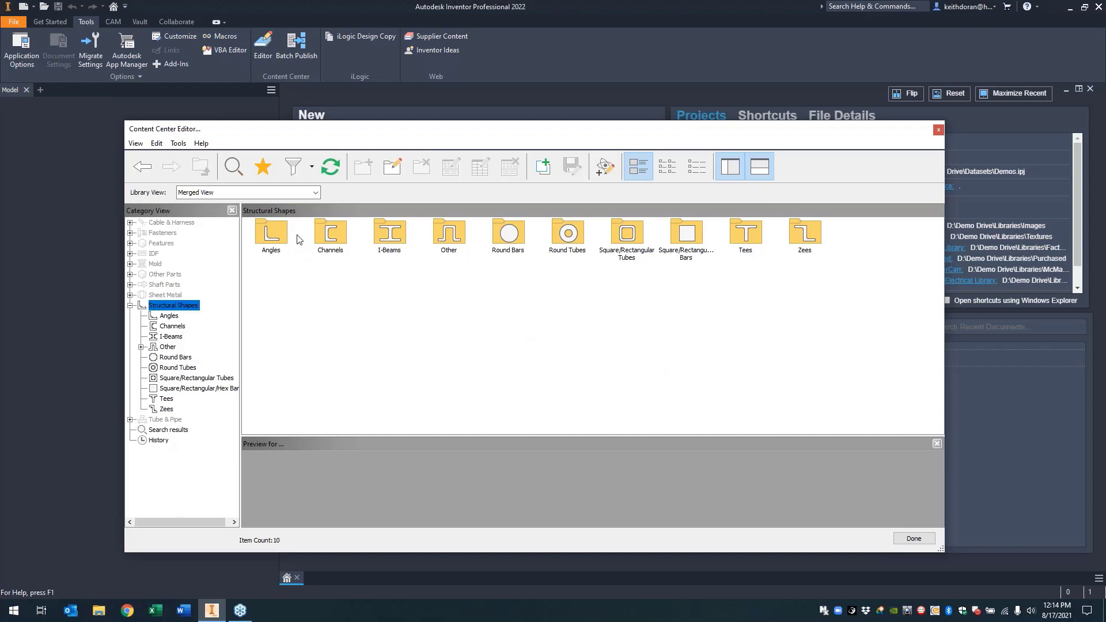
- Switch the library view to My Library and start a new category named Rail Frames under Structural Shapes
{"action": "left_click", "coordinate": [294, 195]}
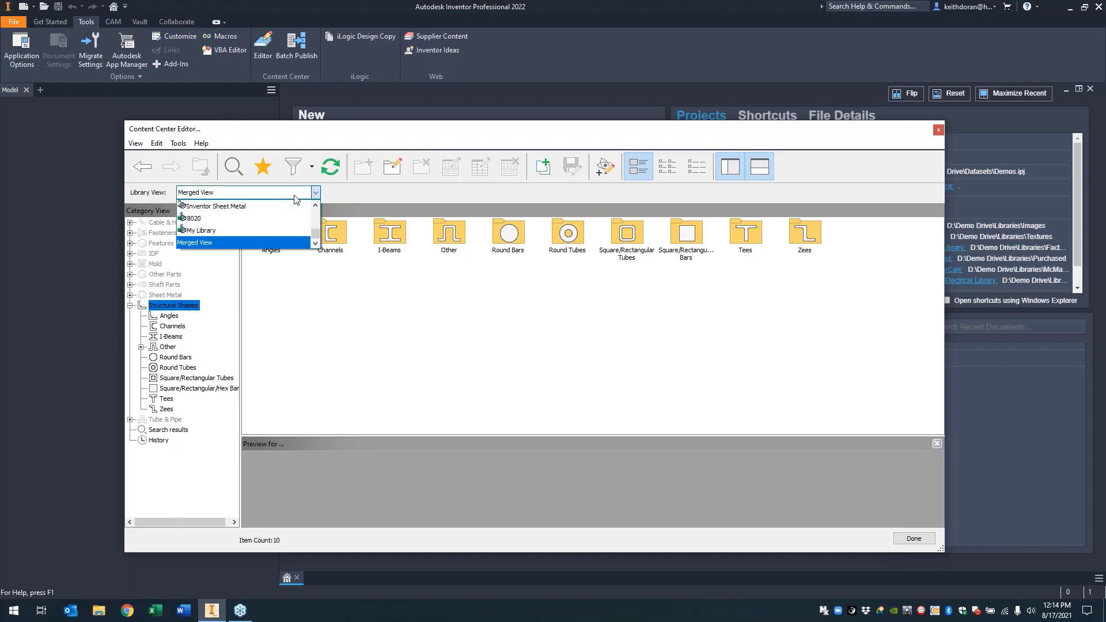
{"action": "left_click", "coordinate": [208, 231]}
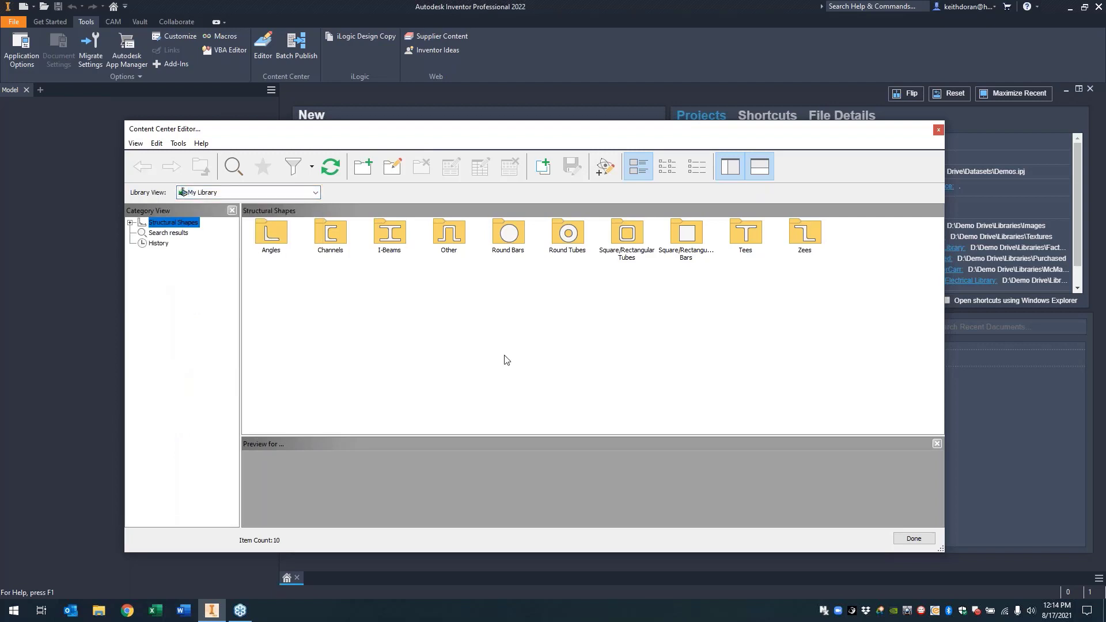
{"action": "right_click", "coordinate": [849, 240]}
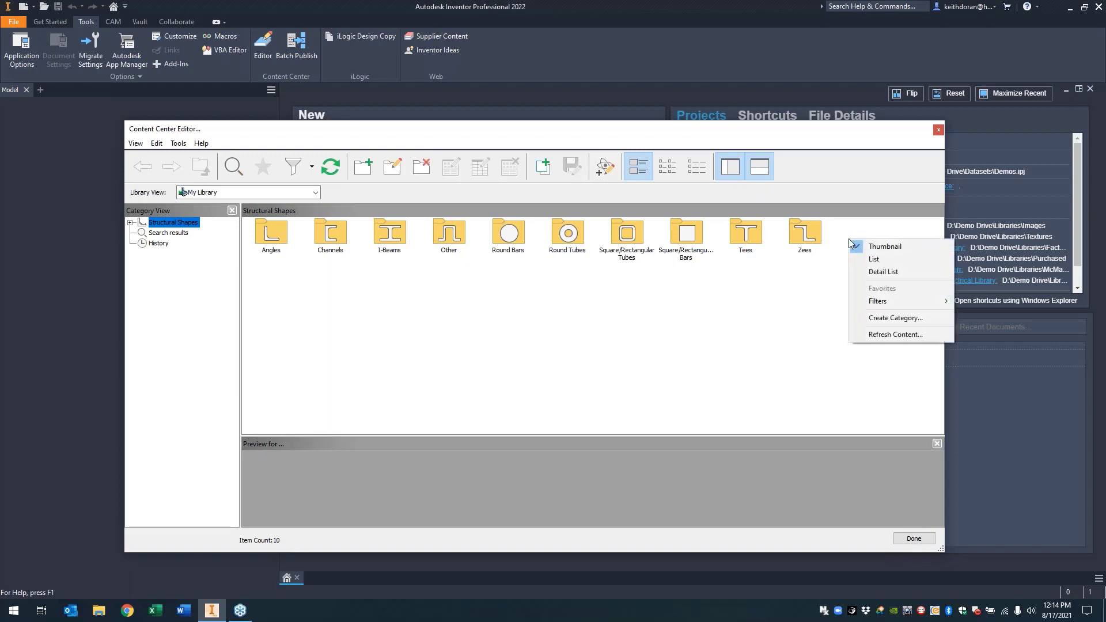
{"action": "left_click", "coordinate": [881, 319]}
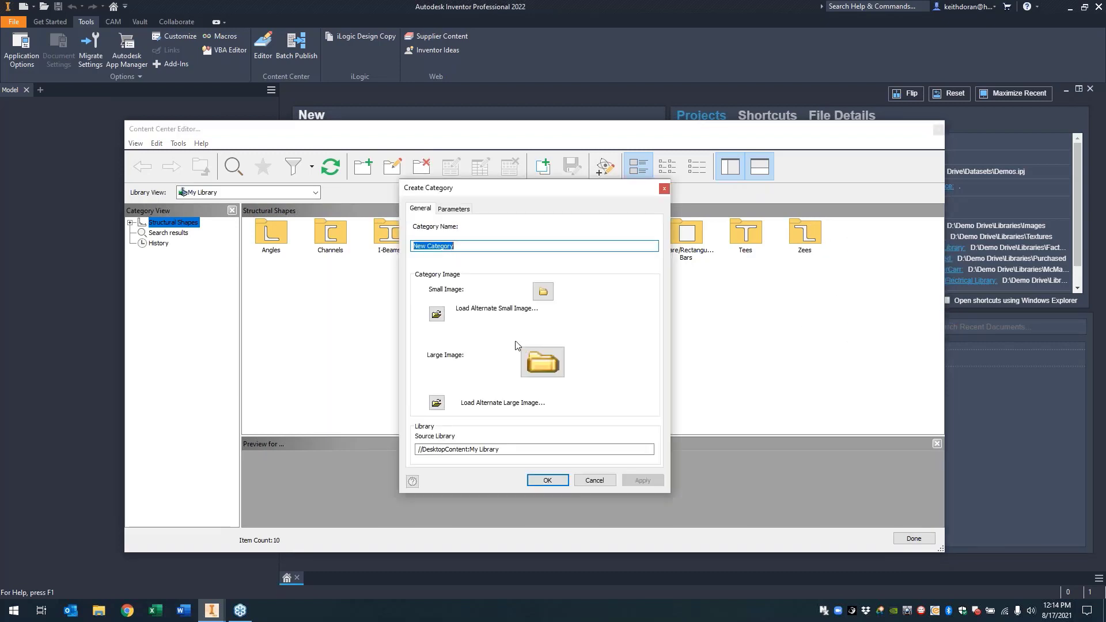
{"action": "type", "text": "Rail Frames"}
{"action": "left_click_drag", "start_coordinate": [461, 190], "coordinate": [597, 170]}
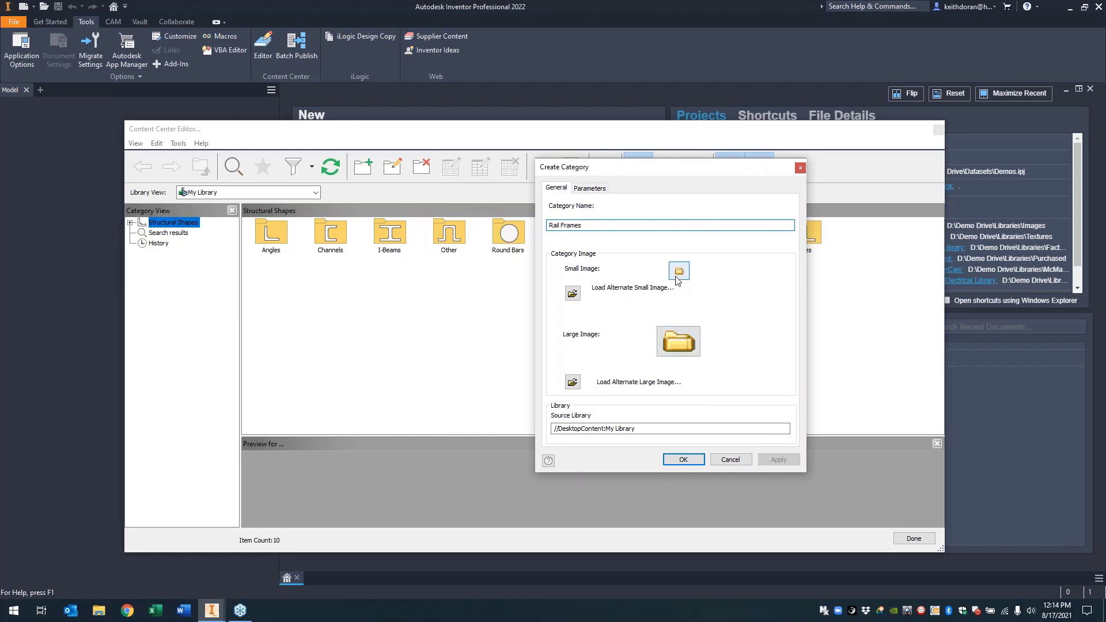
- Load Bolt Rails-small.bmp as the new category's small image and change the category name to Bolt Rails
{"action": "left_click", "coordinate": [572, 294]}
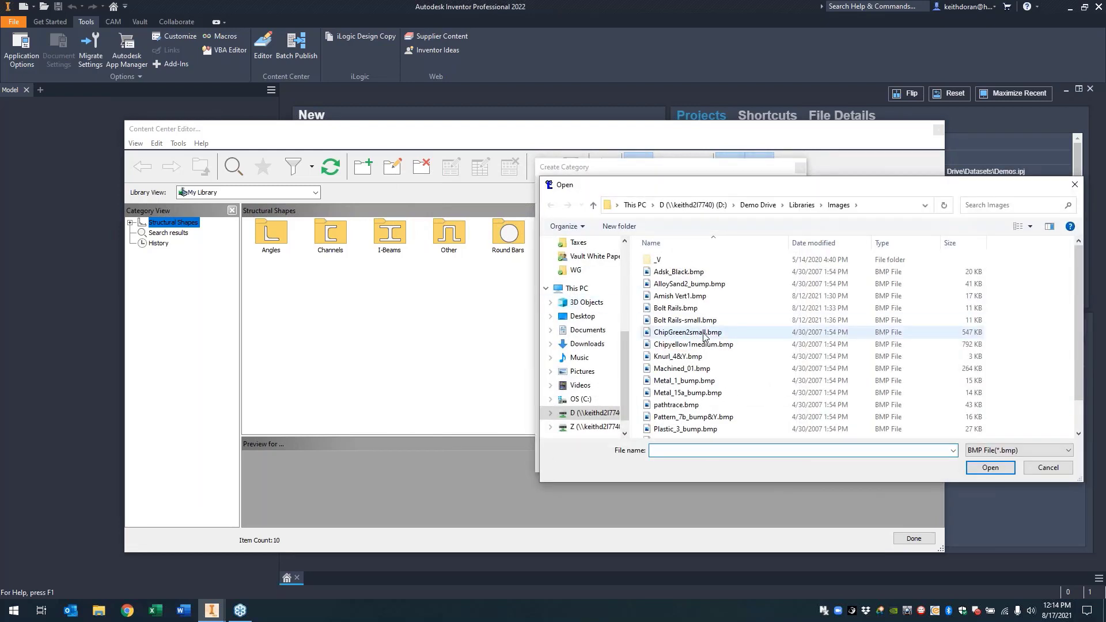
{"action": "left_click", "coordinate": [704, 320]}
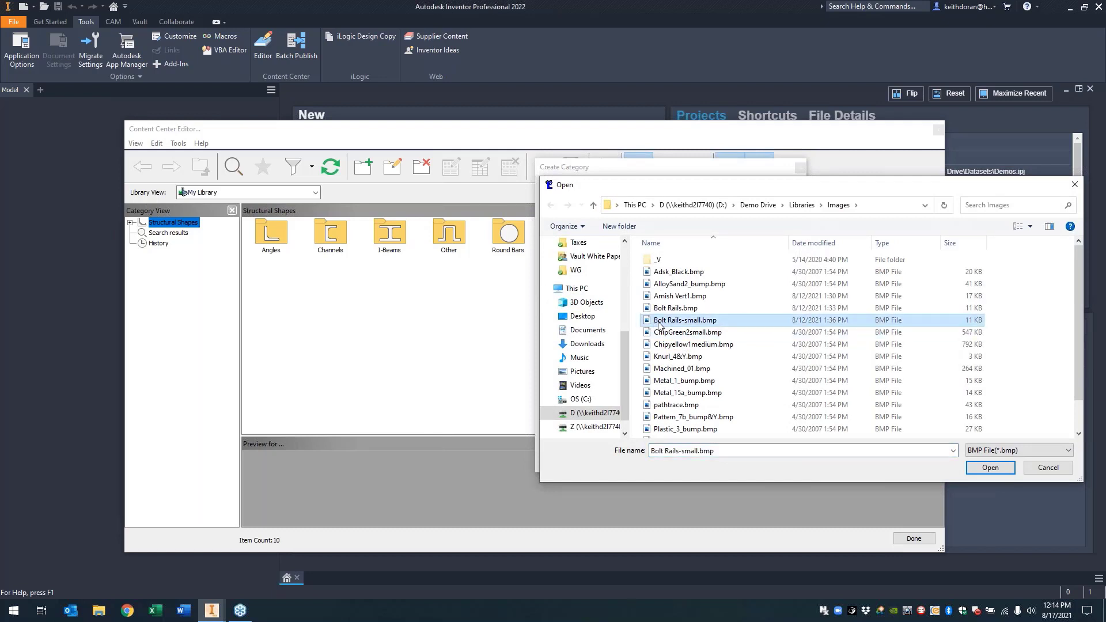
{"action": "left_click", "coordinate": [974, 466]}
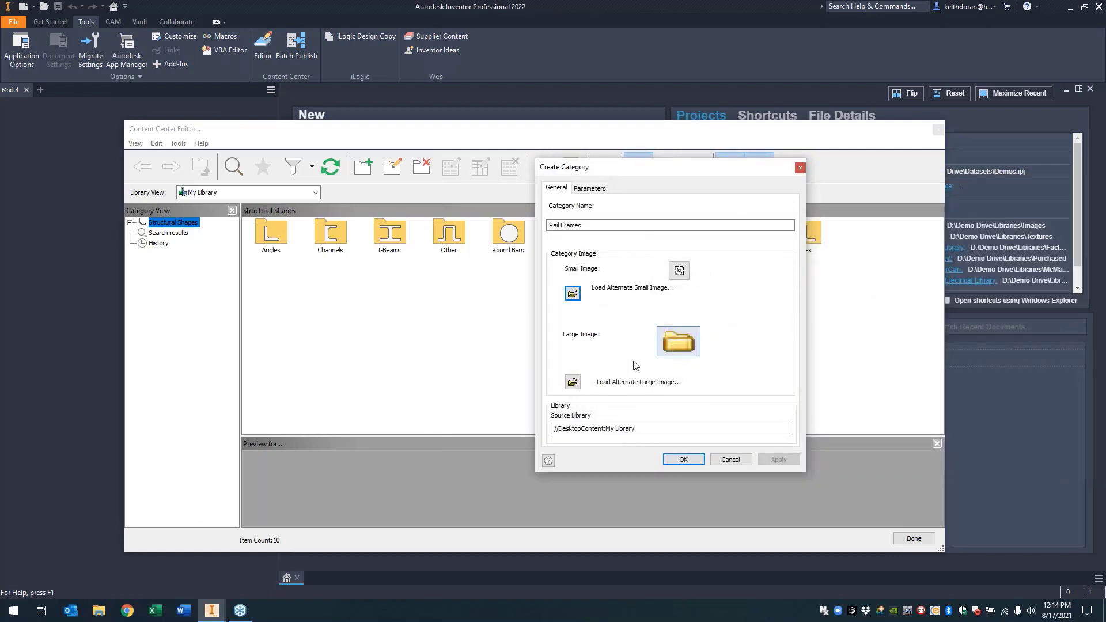
{"action": "key", "text": "shift+Tab"}
{"action": "type", "text": "Bolt Rails"}
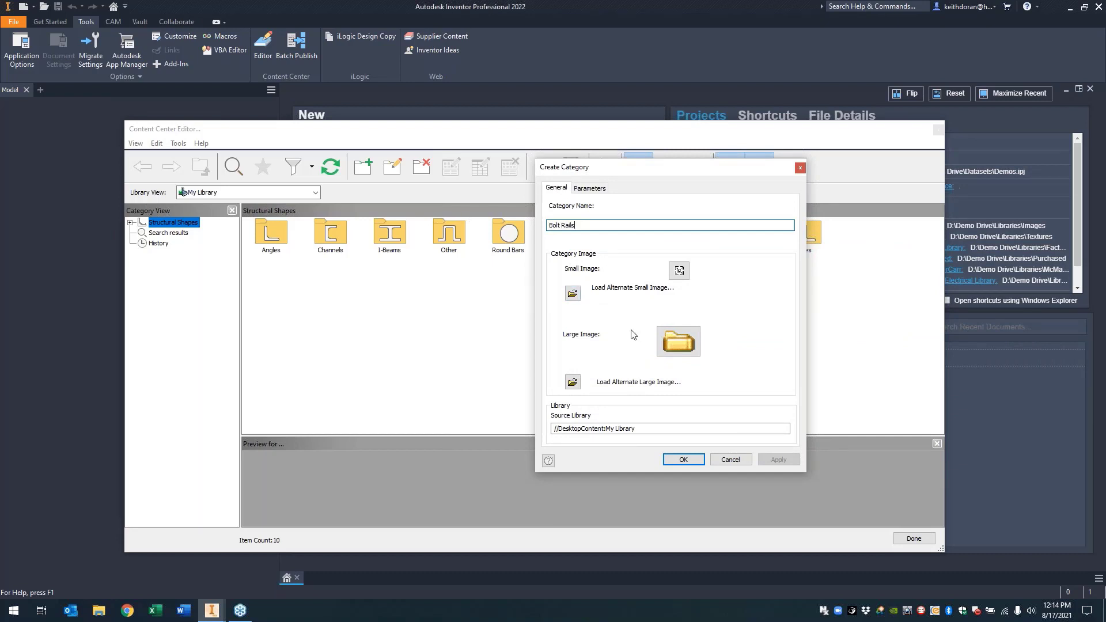
- Load Bolt Rails.bmp as the large image of the Bolt Rails category
{"action": "left_click", "coordinate": [573, 382]}
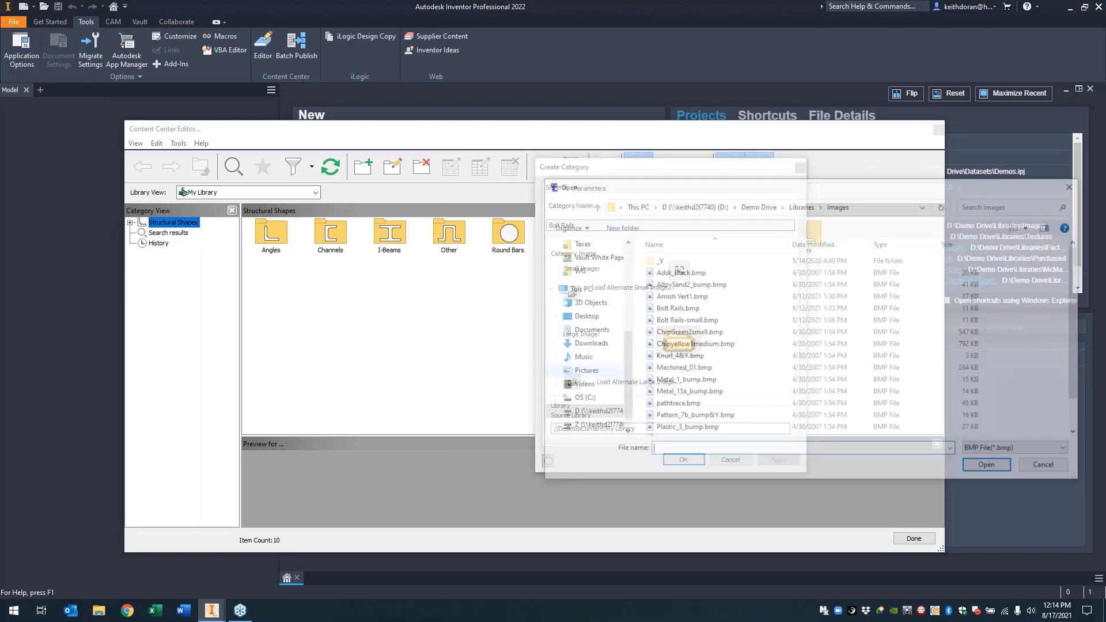
{"action": "left_click", "coordinate": [675, 308]}
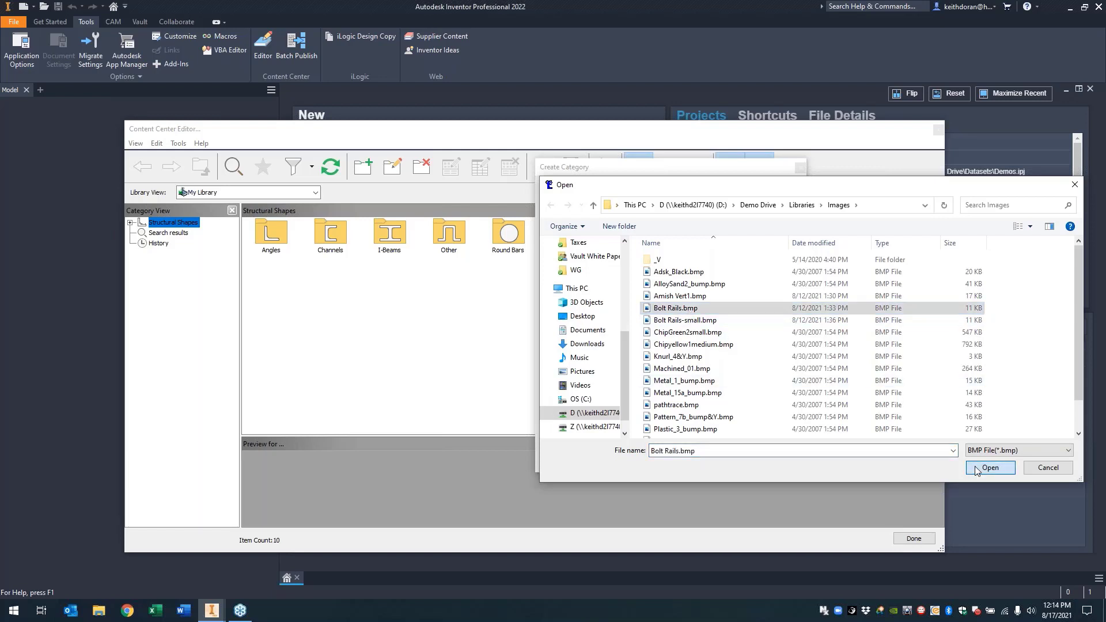
{"action": "left_click", "coordinate": [983, 468]}
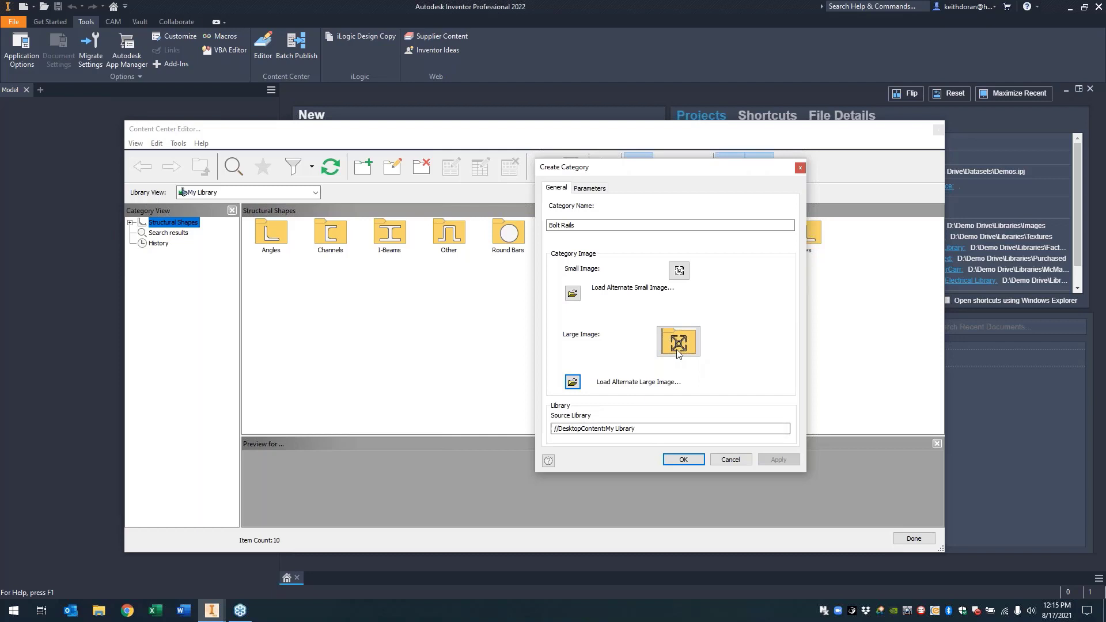
- Examine the parameters inherited by the Bolt Rails category, widening the parameter name column, and create the category
{"action": "left_click", "coordinate": [606, 189]}
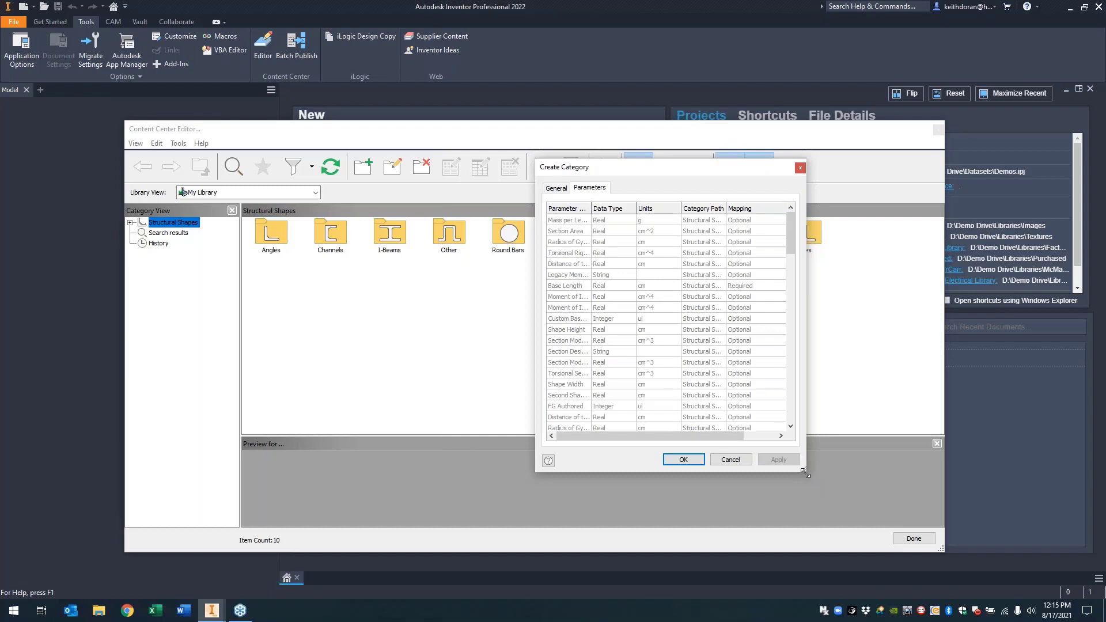
{"action": "left_click_drag", "start_coordinate": [805, 472], "coordinate": [865, 520]}
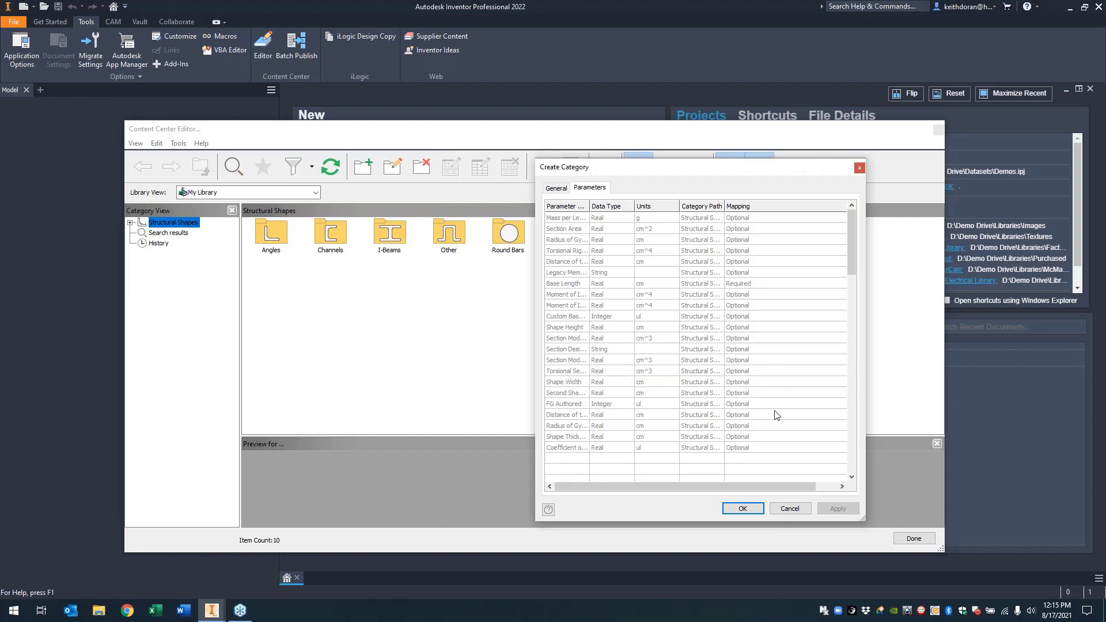
{"action": "left_click_drag", "start_coordinate": [722, 176], "coordinate": [694, 311]}
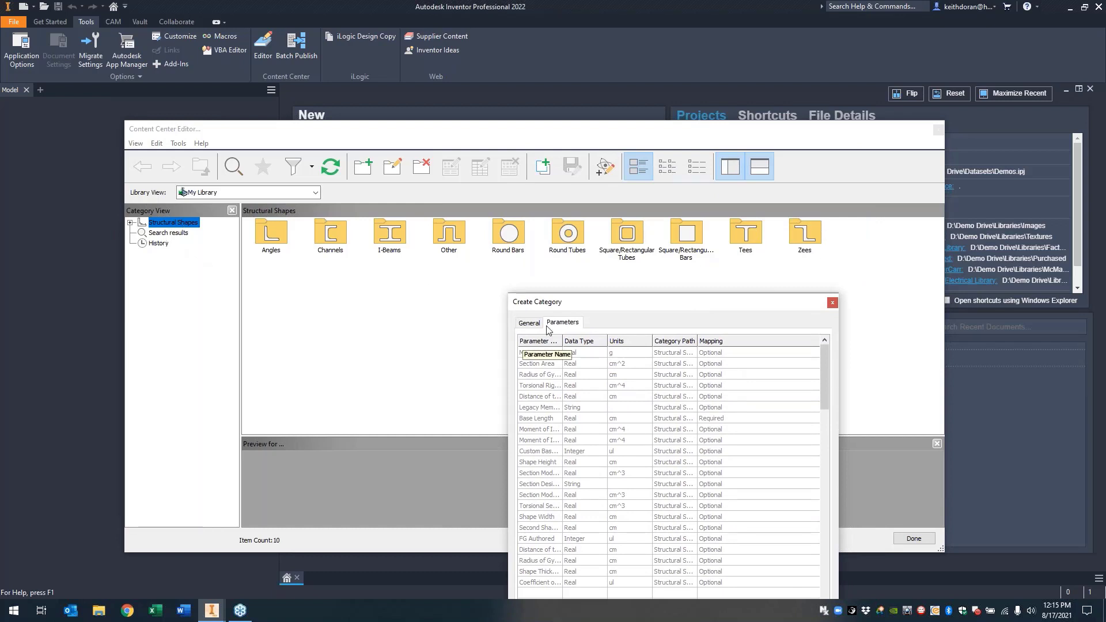
{"action": "left_click_drag", "start_coordinate": [580, 309], "coordinate": [483, 175]}
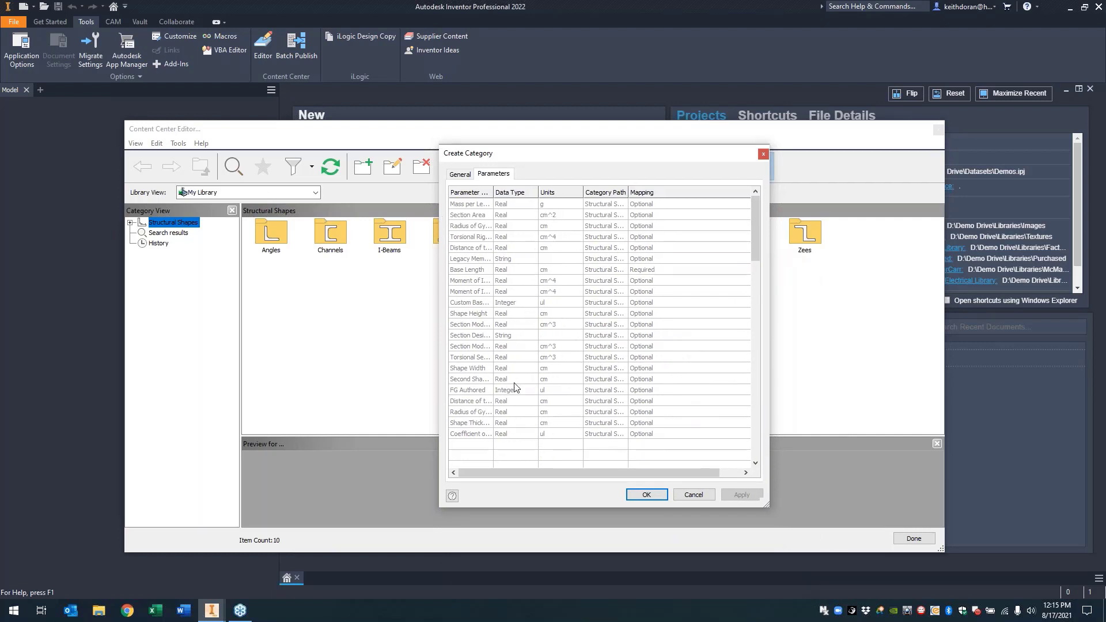
{"action": "left_click_drag", "start_coordinate": [493, 193], "coordinate": [514, 193]}
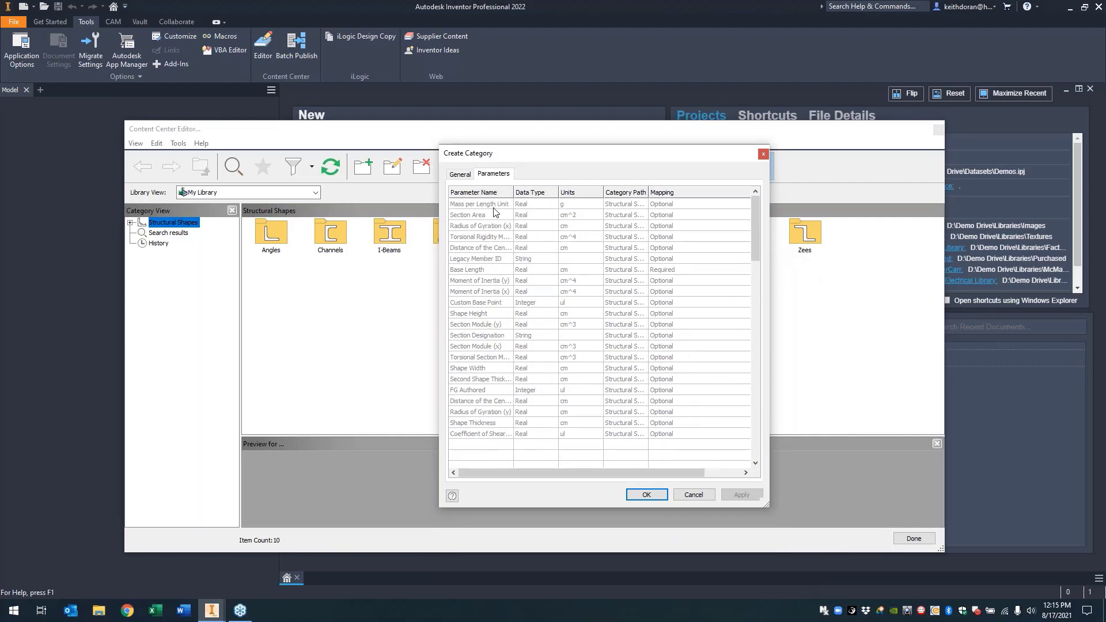
{"action": "left_click", "coordinate": [647, 495]}
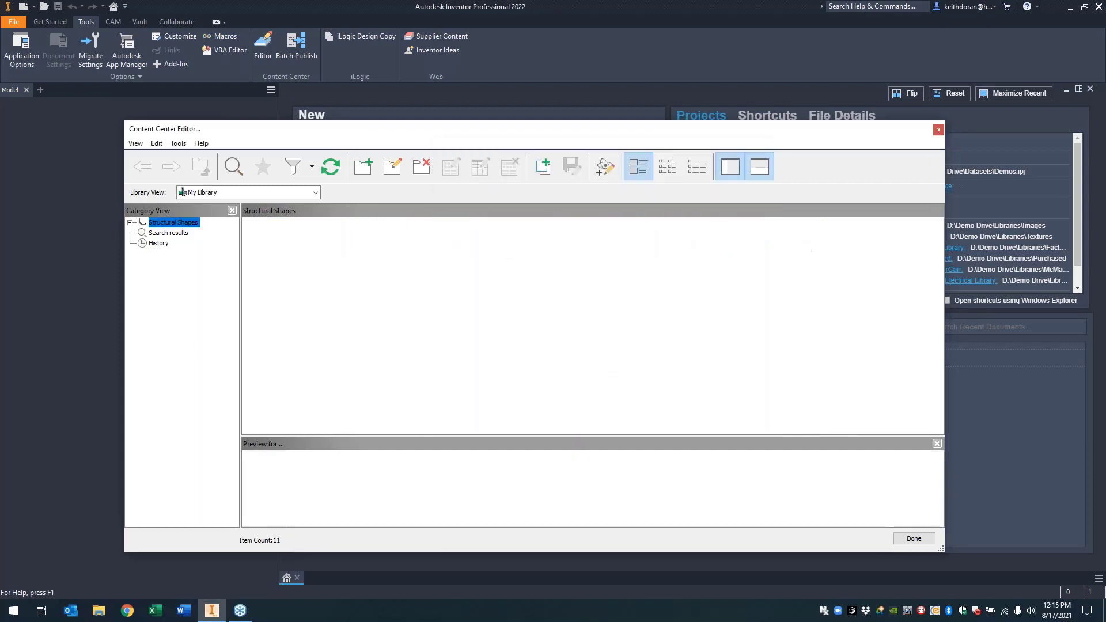
- Open the new Bolt Rails category to view its contents and return to Structural Shapes
{"action": "left_click", "coordinate": [333, 247]}
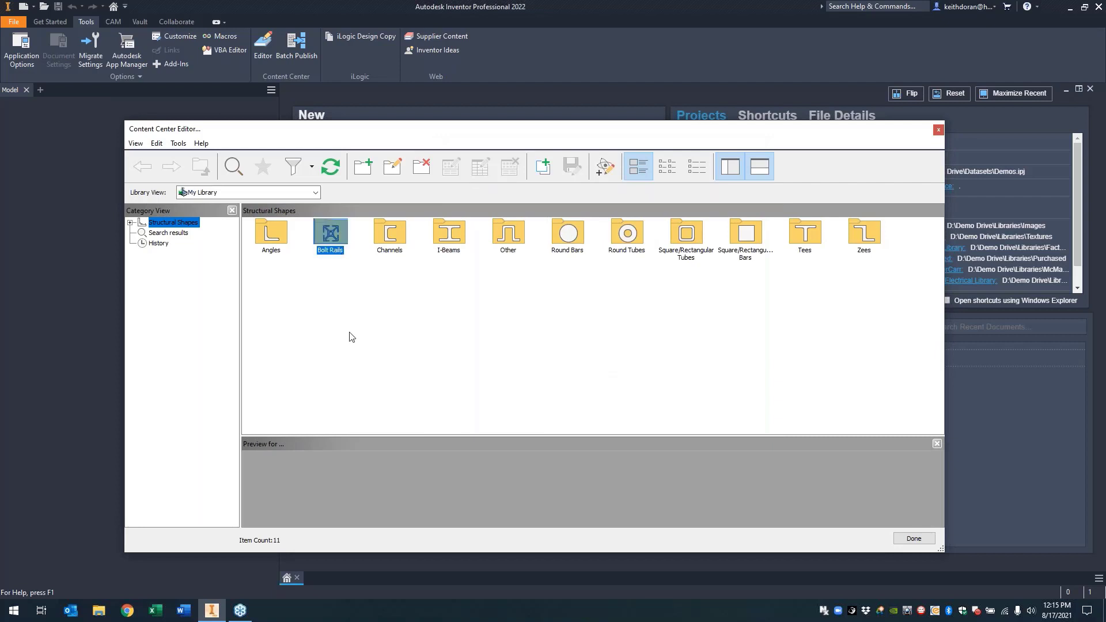
{"action": "left_click", "coordinate": [346, 323]}
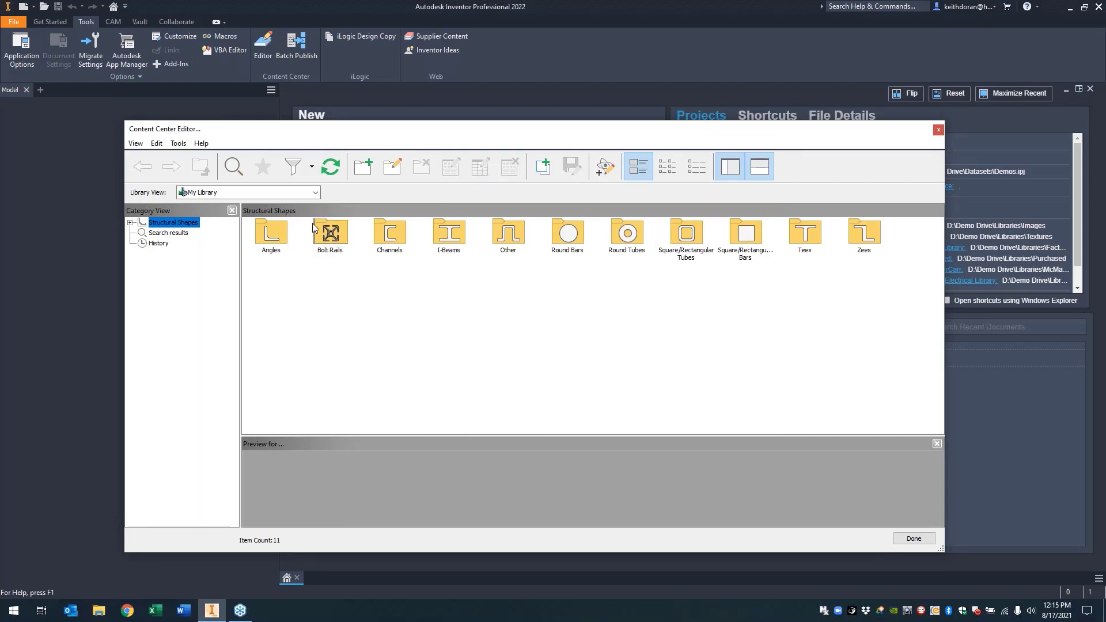
{"action": "double_click", "coordinate": [339, 240]}
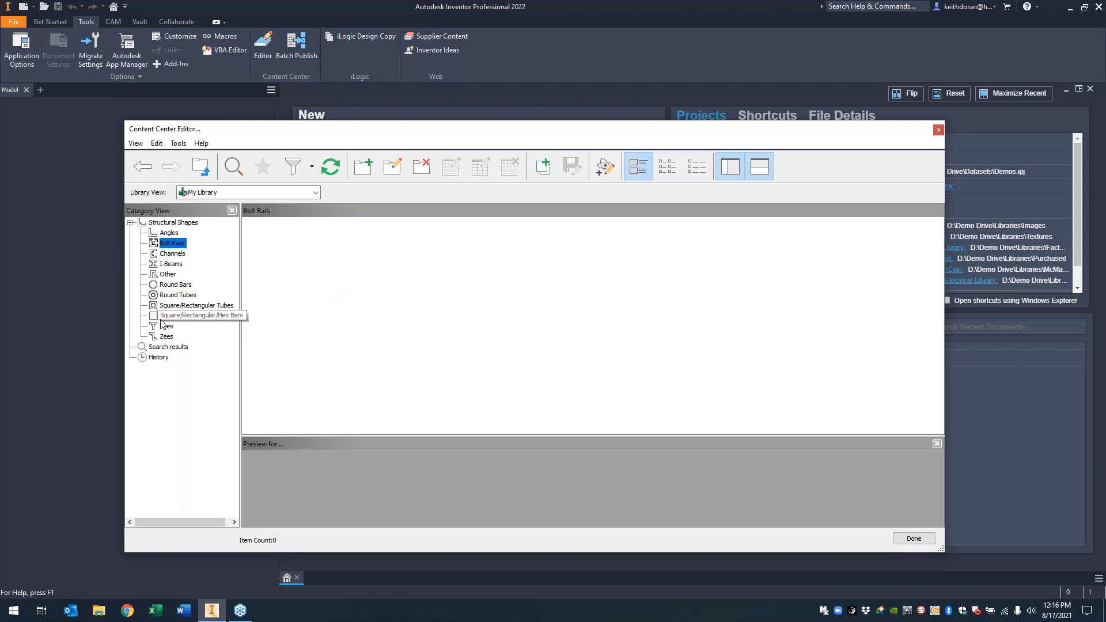
{"action": "left_click", "coordinate": [174, 222]}
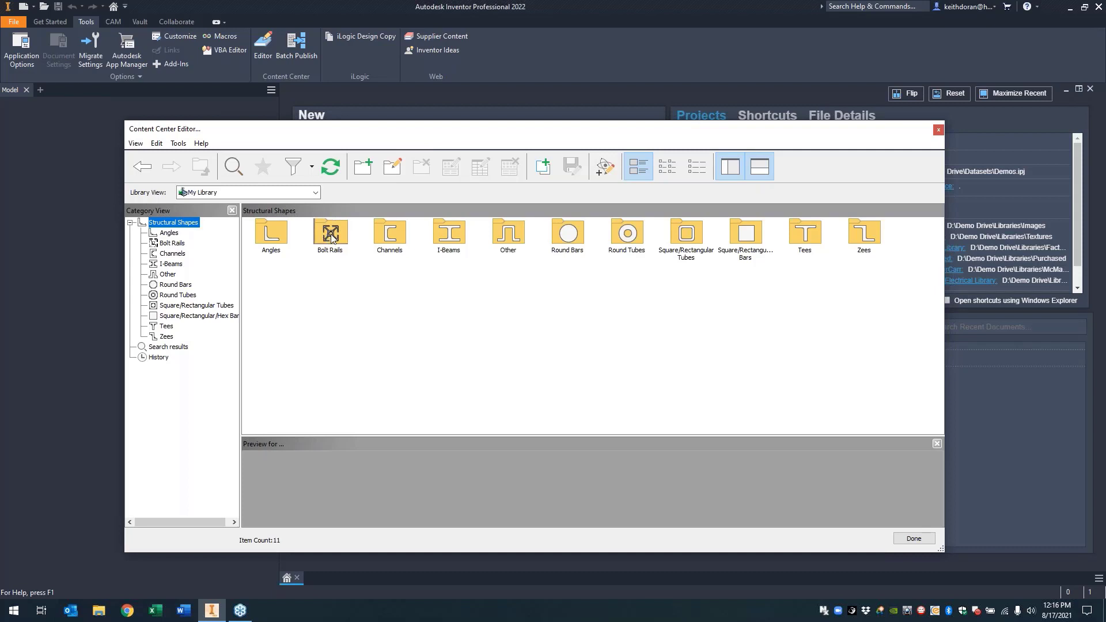
- Close the Content Center Editor and open the recent part Bolt Rail.ipt with its extrusion's profile sketch in edit mode
{"action": "left_click", "coordinate": [915, 539]}
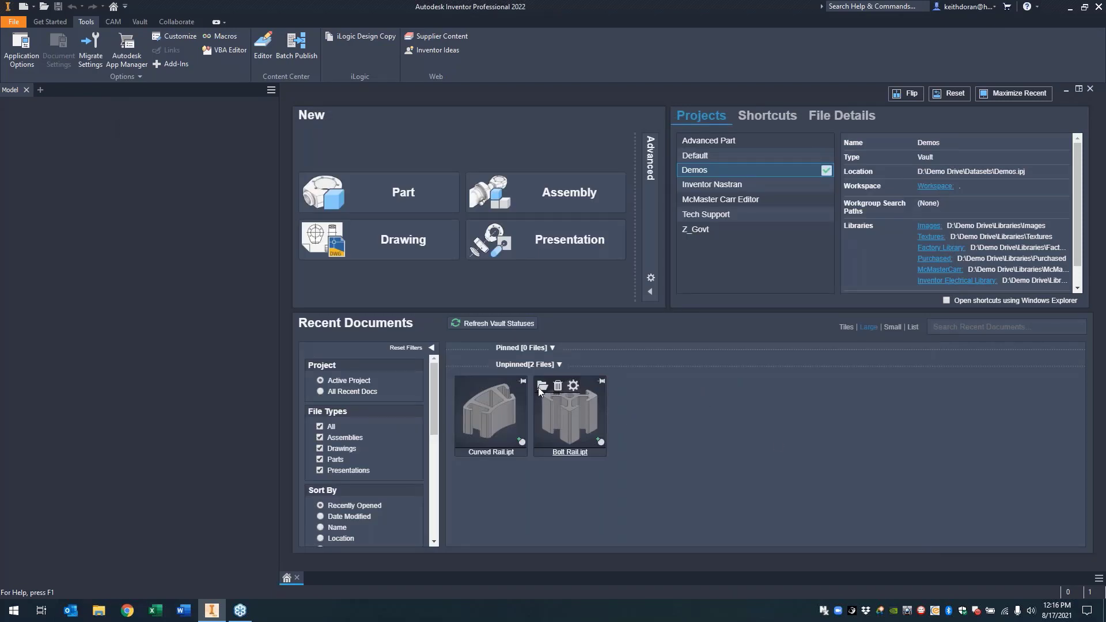
{"action": "left_click", "coordinate": [541, 386]}
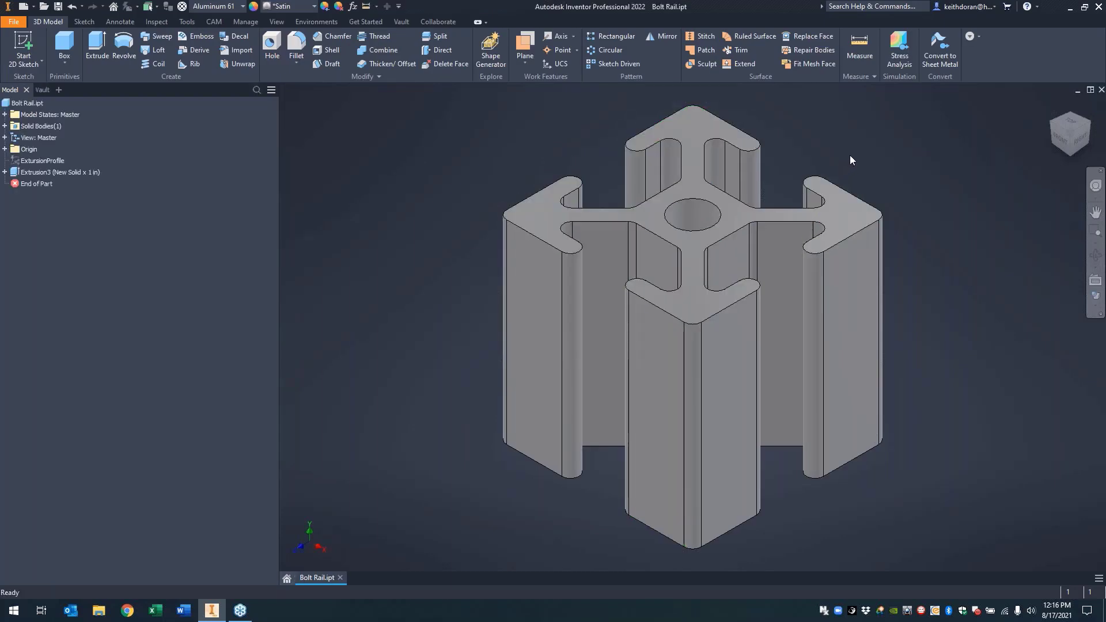
{"action": "left_click", "coordinate": [5, 171]}
{"action": "left_click", "coordinate": [52, 173]}
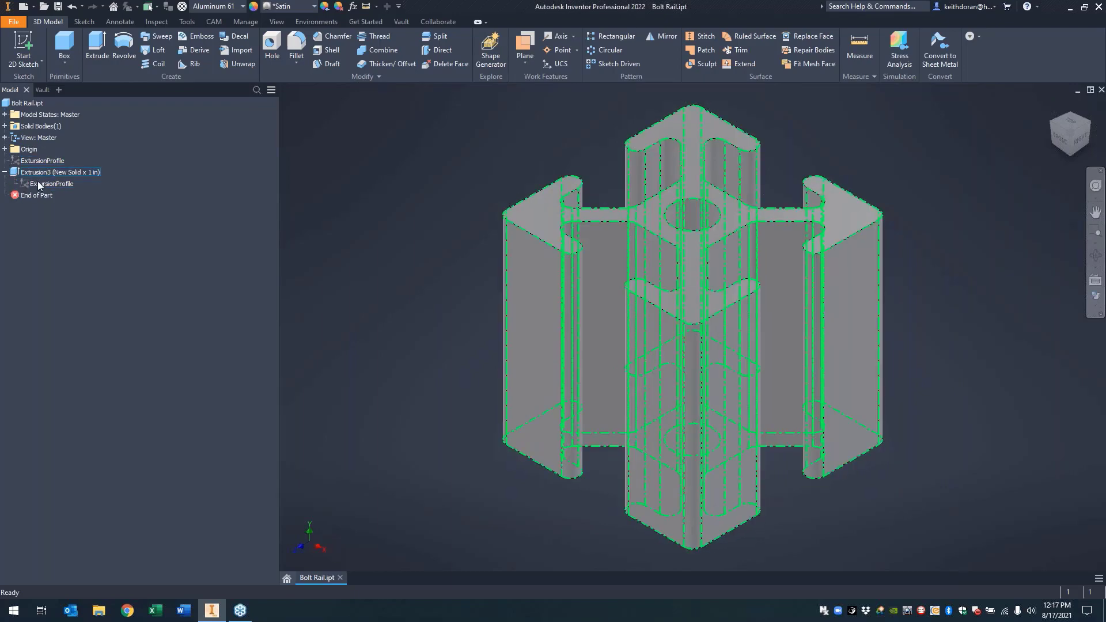
{"action": "double_click", "coordinate": [39, 184]}
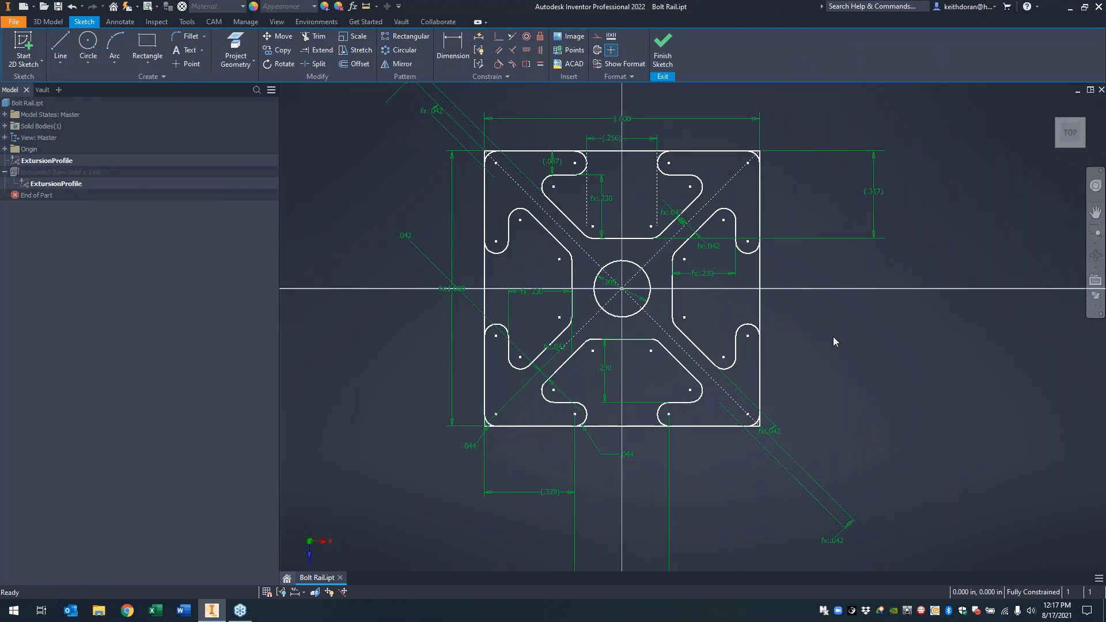
- Examine the dimensions and constraints of the bolt rail's profile sketch
{"action": "left_click", "coordinate": [681, 180]}
{"action": "key", "text": "Escape"}
{"action": "scroll", "coordinate": [805, 216], "scroll_direction": "up", "scroll_amount": 3}
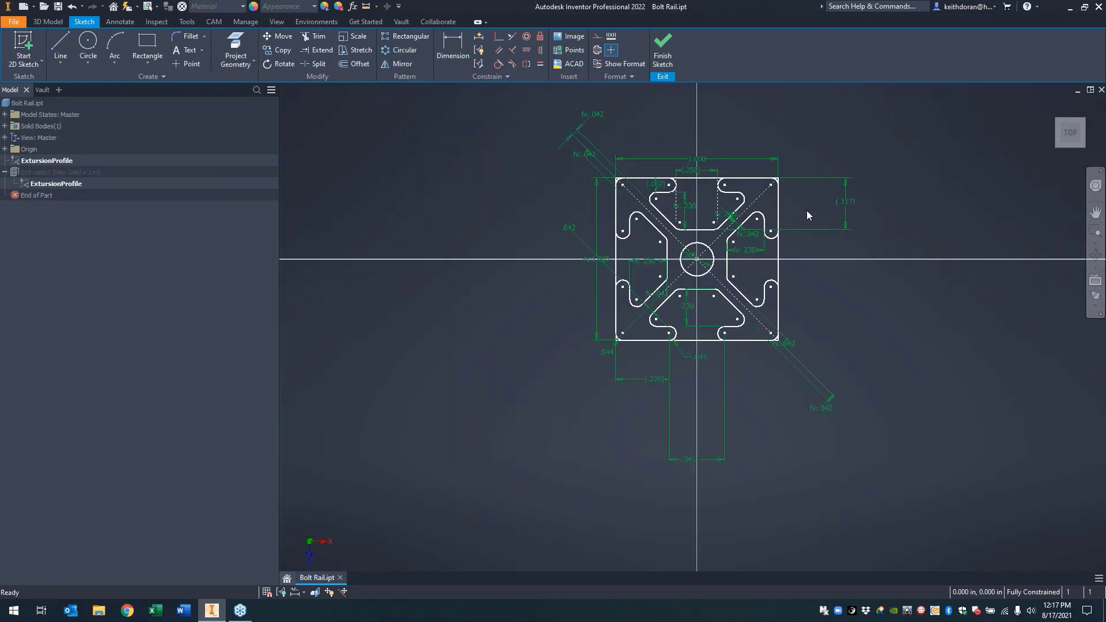
{"action": "scroll", "coordinate": [807, 216], "scroll_direction": "down", "scroll_amount": 3}
{"action": "scroll", "coordinate": [807, 216], "scroll_direction": "up", "scroll_amount": 2}
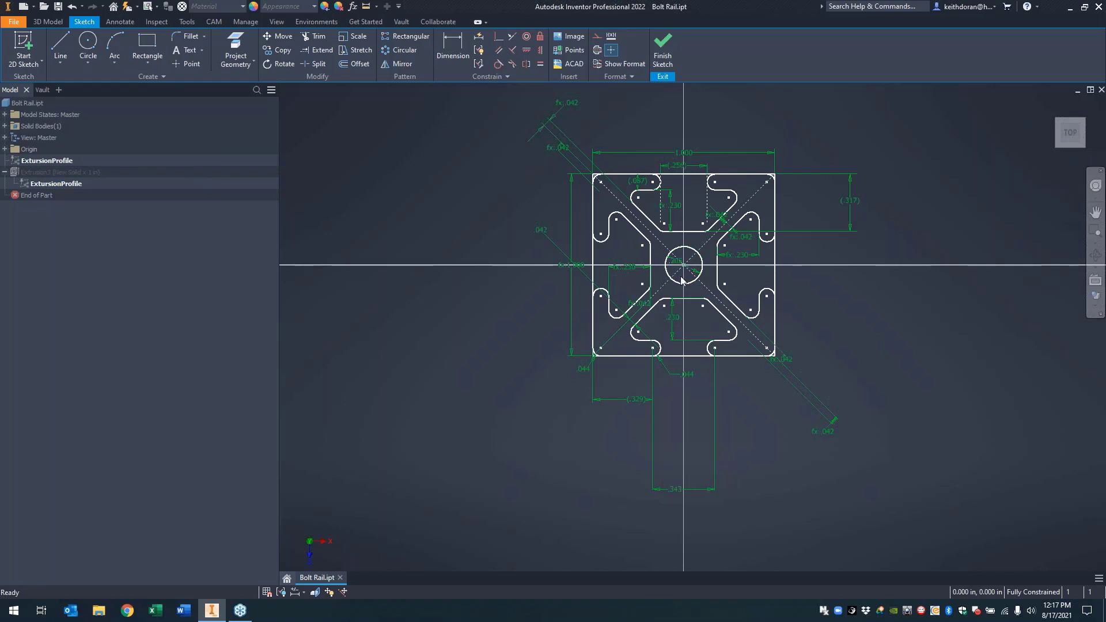
{"action": "scroll", "coordinate": [682, 280], "scroll_direction": "down", "scroll_amount": 3}
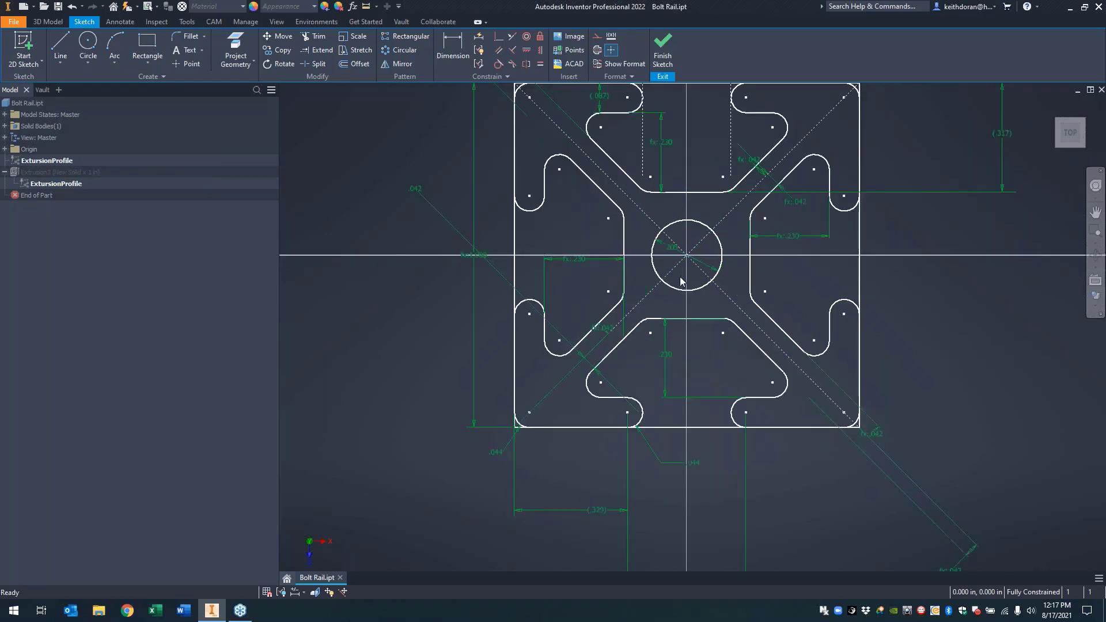
{"action": "middle_click_drag", "start_coordinate": [709, 139], "coordinate": [708, 200]}
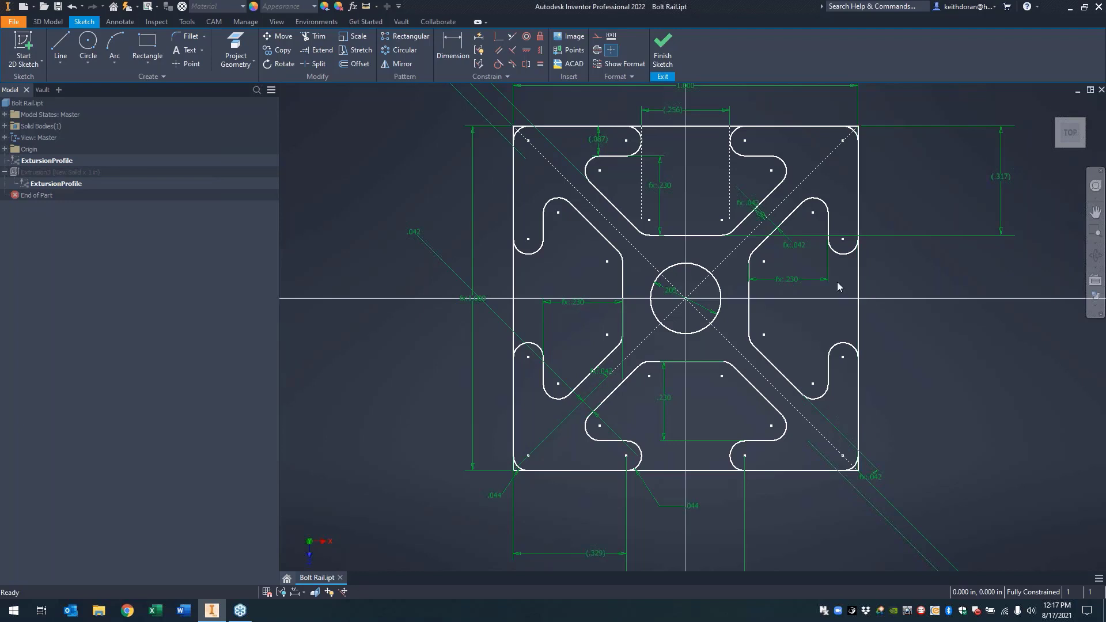
{"action": "scroll", "coordinate": [838, 283], "scroll_direction": "down", "scroll_amount": 3}
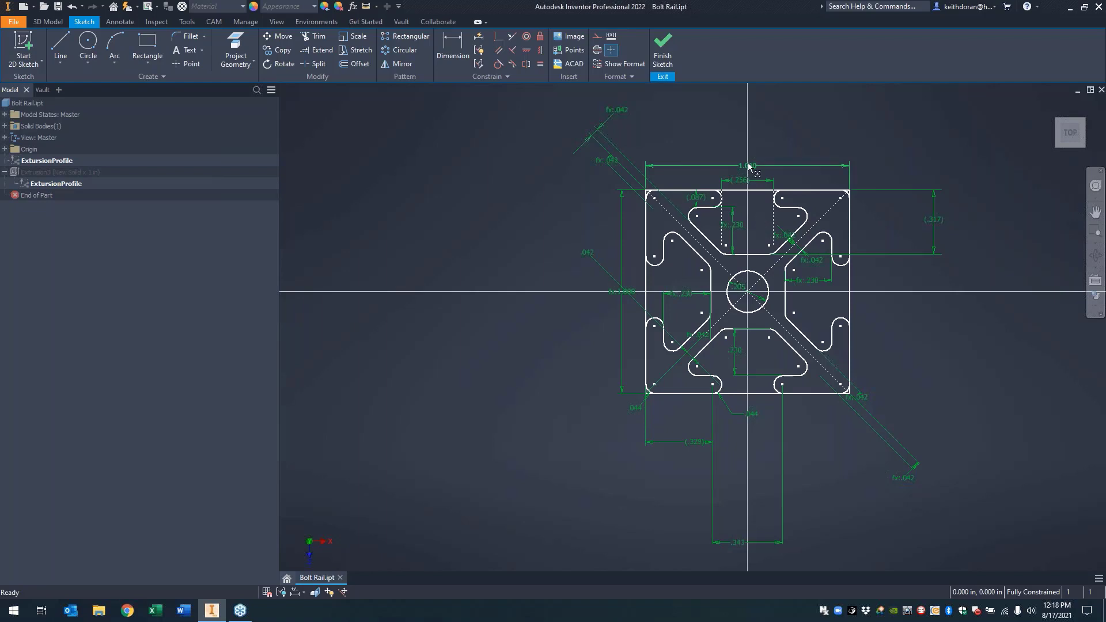
- Move the profile's overall width dimension further above the sketch and check its parameter name, keeping the value of 1 in
{"action": "left_click_drag", "start_coordinate": [749, 166], "coordinate": [778, 119]}
{"action": "double_click", "coordinate": [778, 119]}
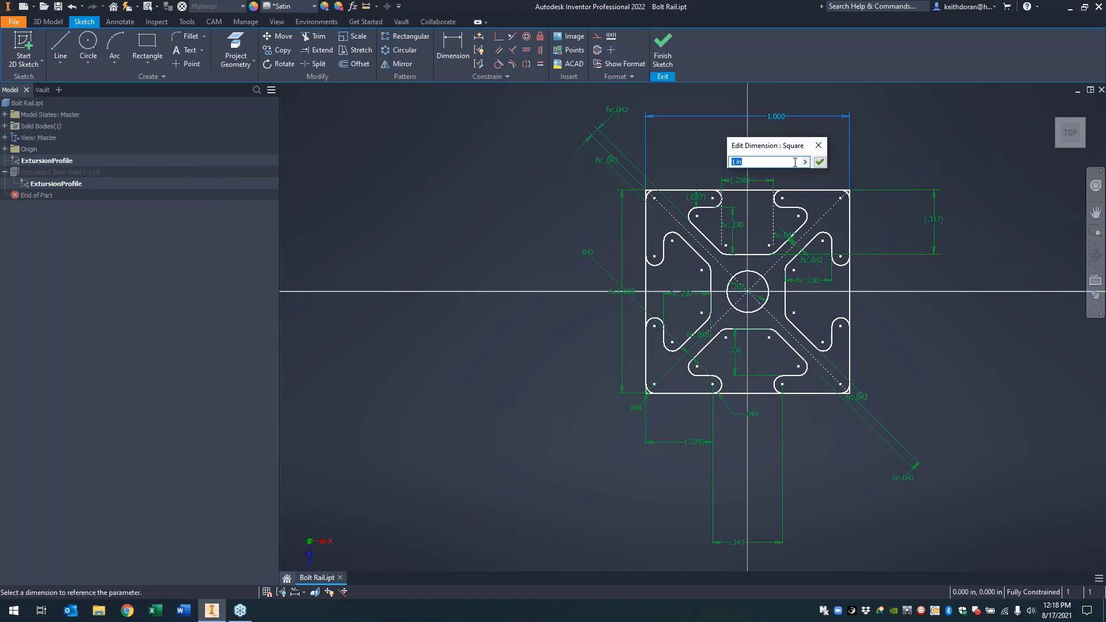
{"action": "left_click", "coordinate": [819, 162]}
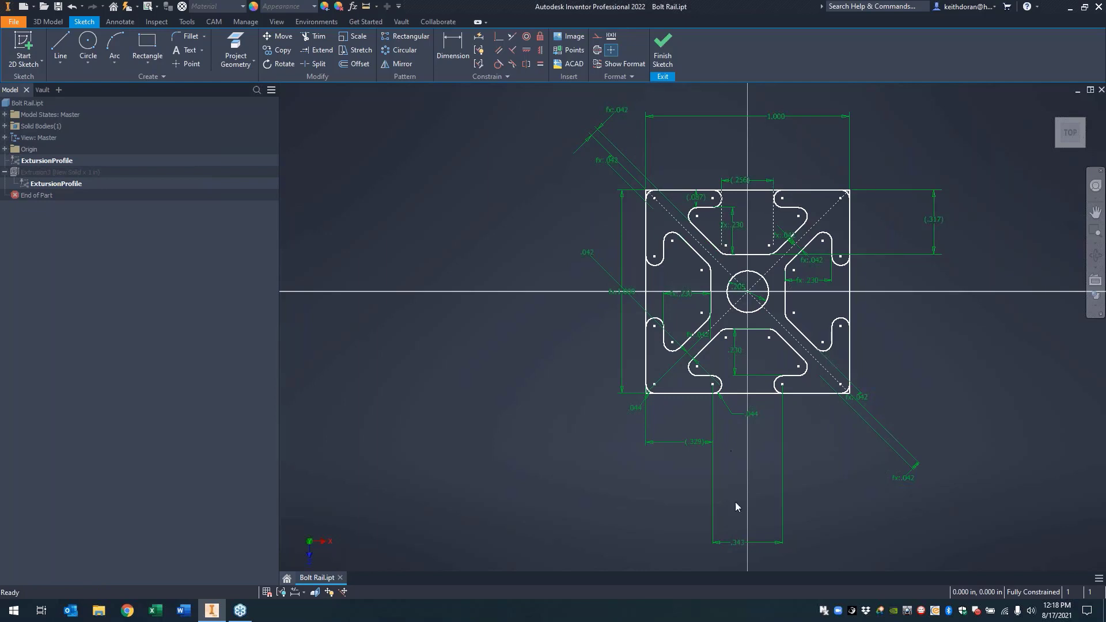
- Open the part's parameter list and examine the model parameters down to the extrusion length parameter O_L
{"action": "left_click", "coordinate": [353, 6]}
{"action": "scroll", "coordinate": [405, 230], "scroll_direction": "down", "scroll_amount": 4}
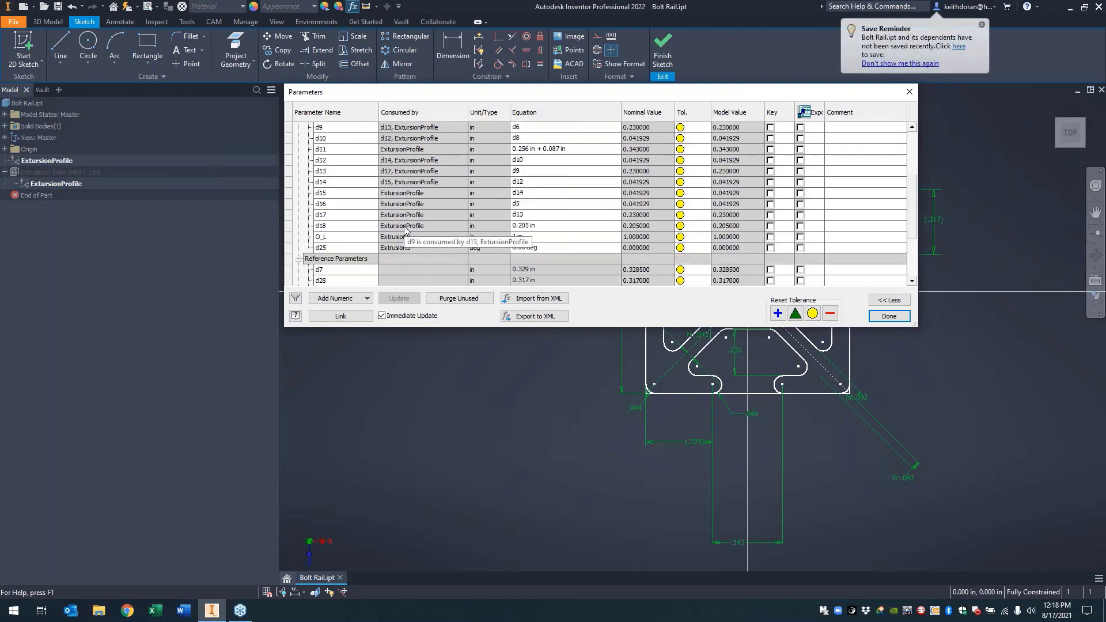
{"action": "scroll", "coordinate": [405, 231], "scroll_direction": "down", "scroll_amount": 1}
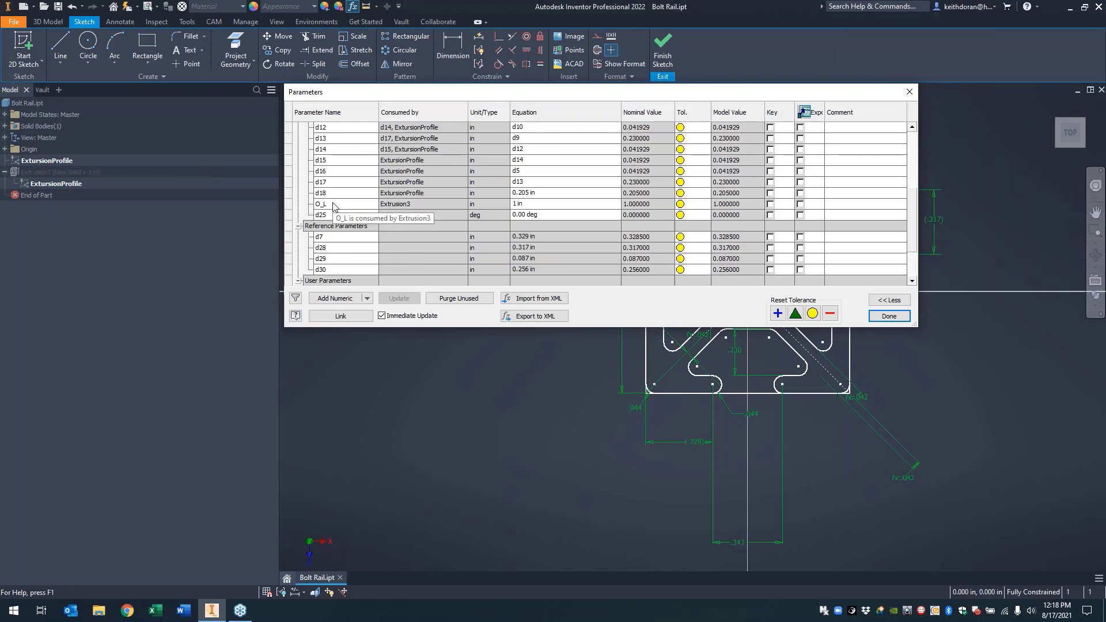
- Check the Square model parameter, review the user parameters for moments of inertia, profile area and weight per inch, and close the parameter list
{"action": "scroll", "coordinate": [344, 206], "scroll_direction": "up", "scroll_amount": 5}
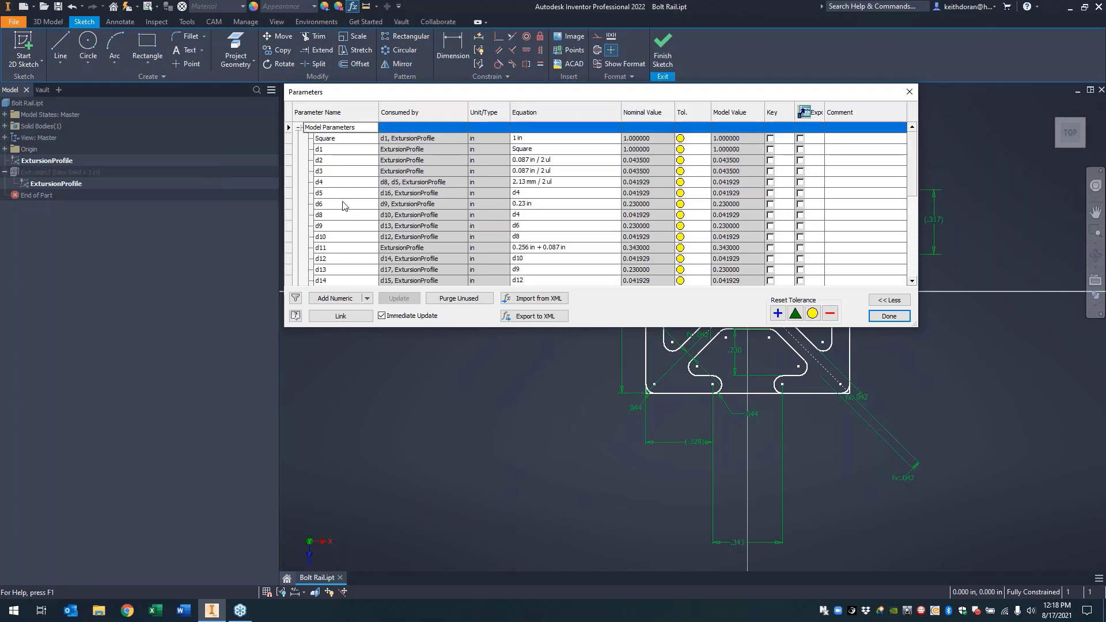
{"action": "left_click", "coordinate": [341, 139]}
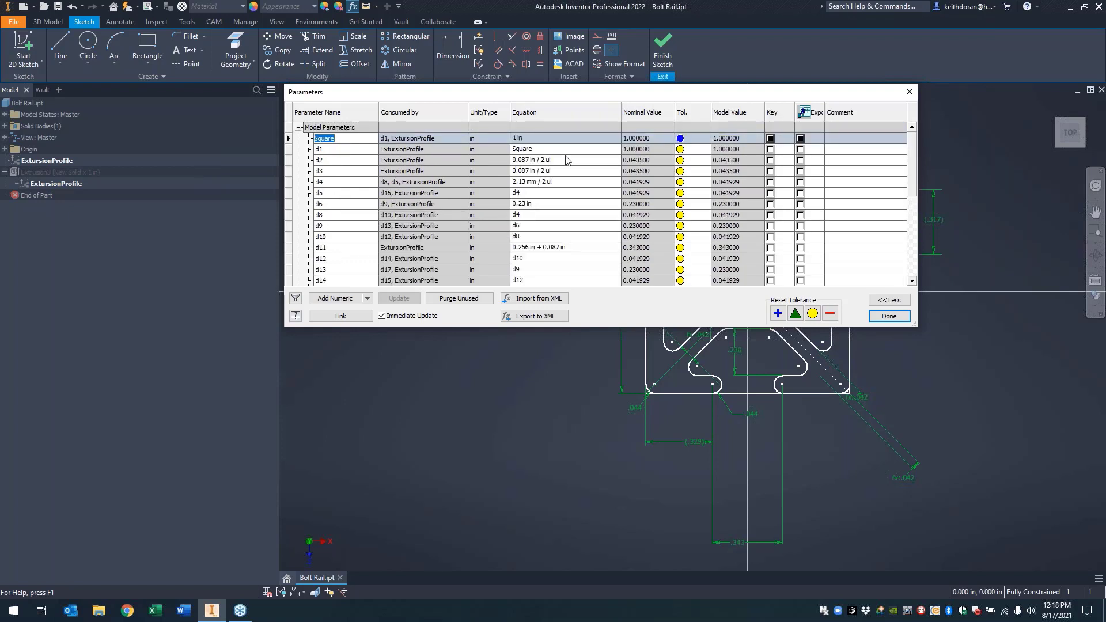
{"action": "left_click", "coordinate": [916, 93]}
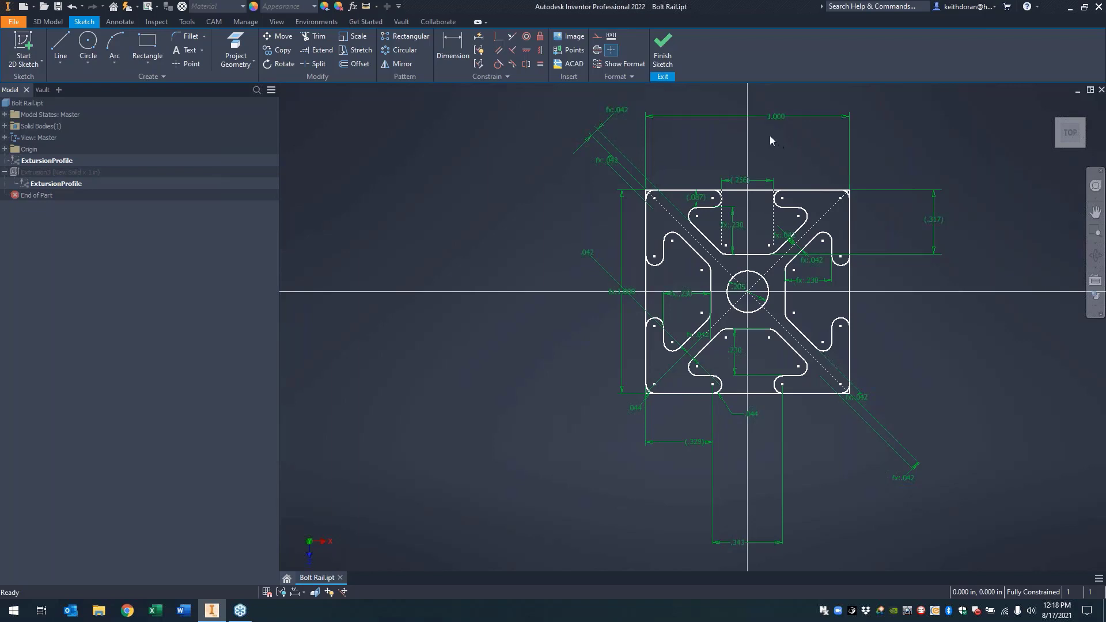
{"action": "left_click", "coordinate": [353, 7]}
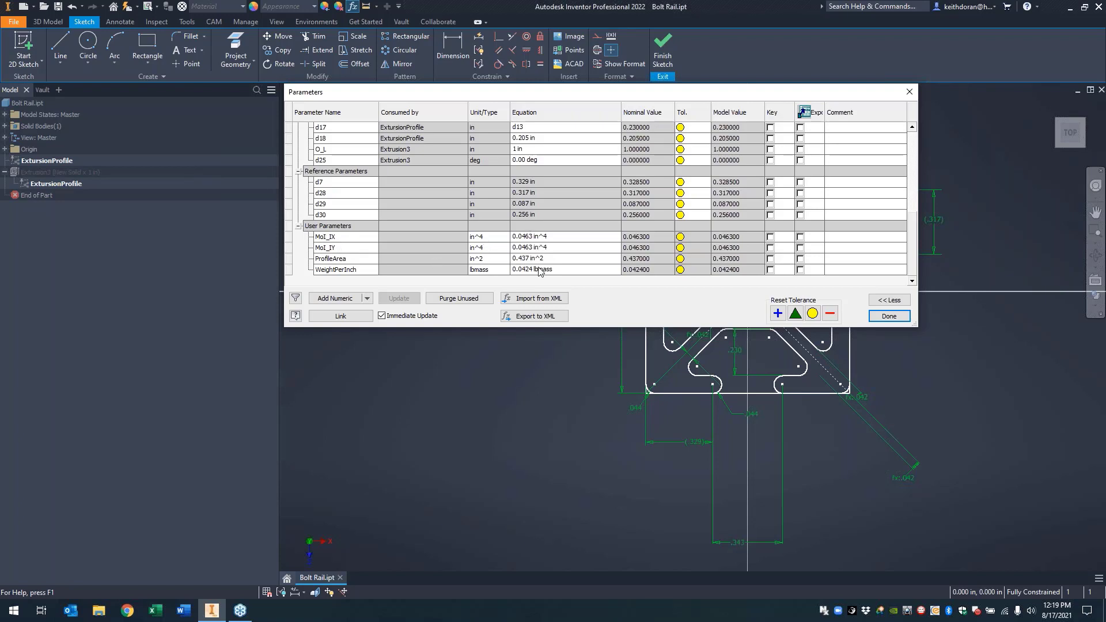
{"action": "left_click", "coordinate": [888, 316]}
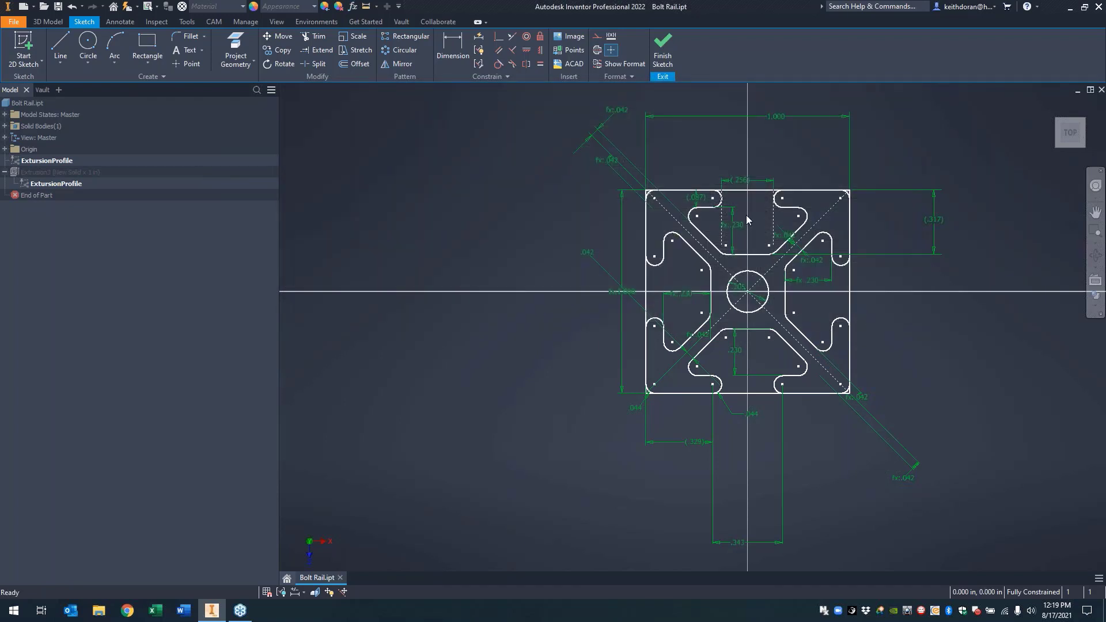
- Calculate the region properties of the bolt rail's cross-section loop and review its area and moments of inertia
{"action": "middle_click_drag", "start_coordinate": [745, 216], "coordinate": [714, 203]}
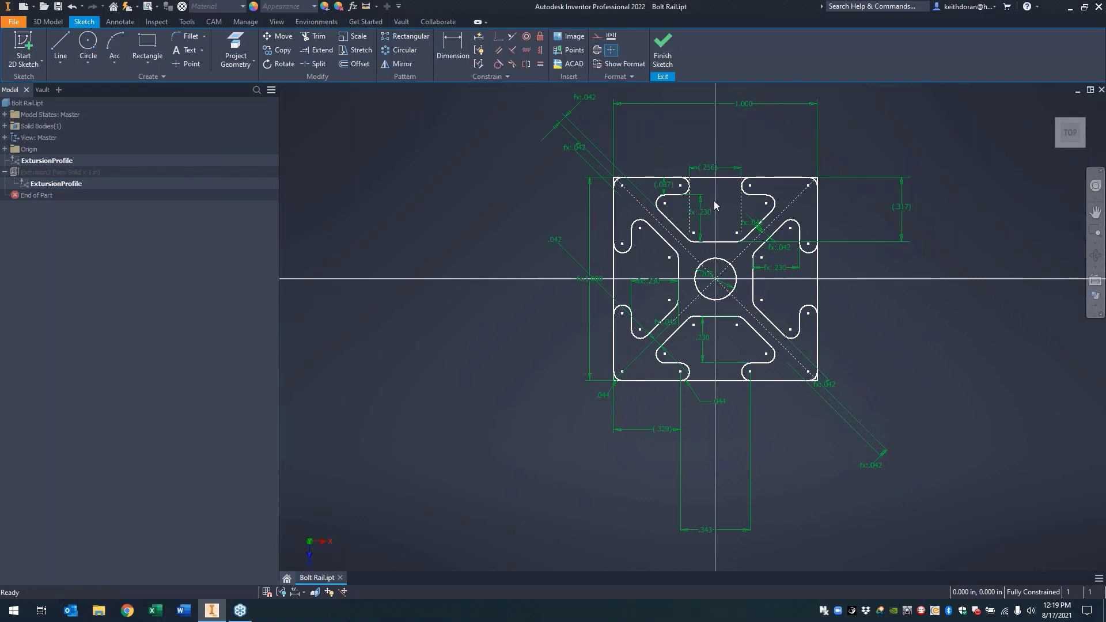
{"action": "left_click", "coordinate": [378, 12]}
{"action": "left_click", "coordinate": [394, 36]}
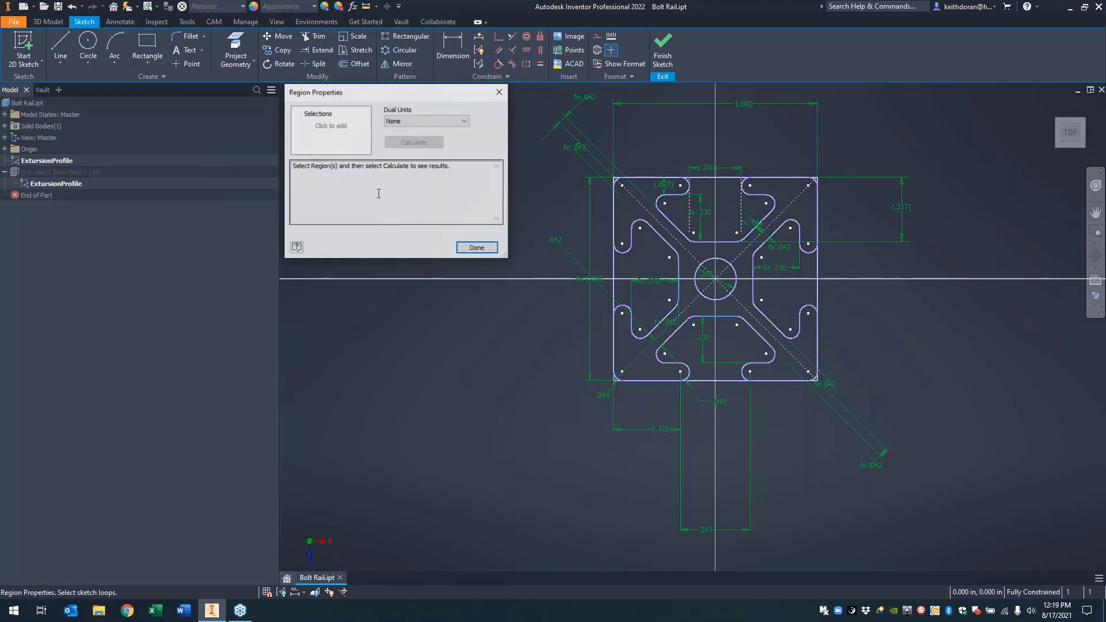
{"action": "left_click", "coordinate": [655, 208]}
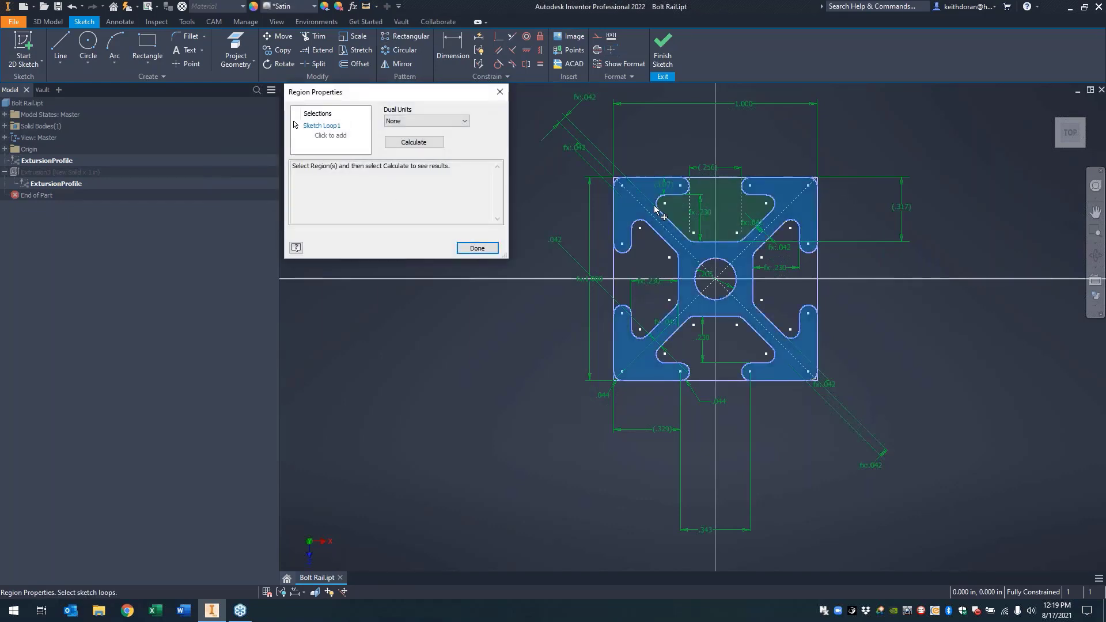
{"action": "left_click", "coordinate": [421, 143]}
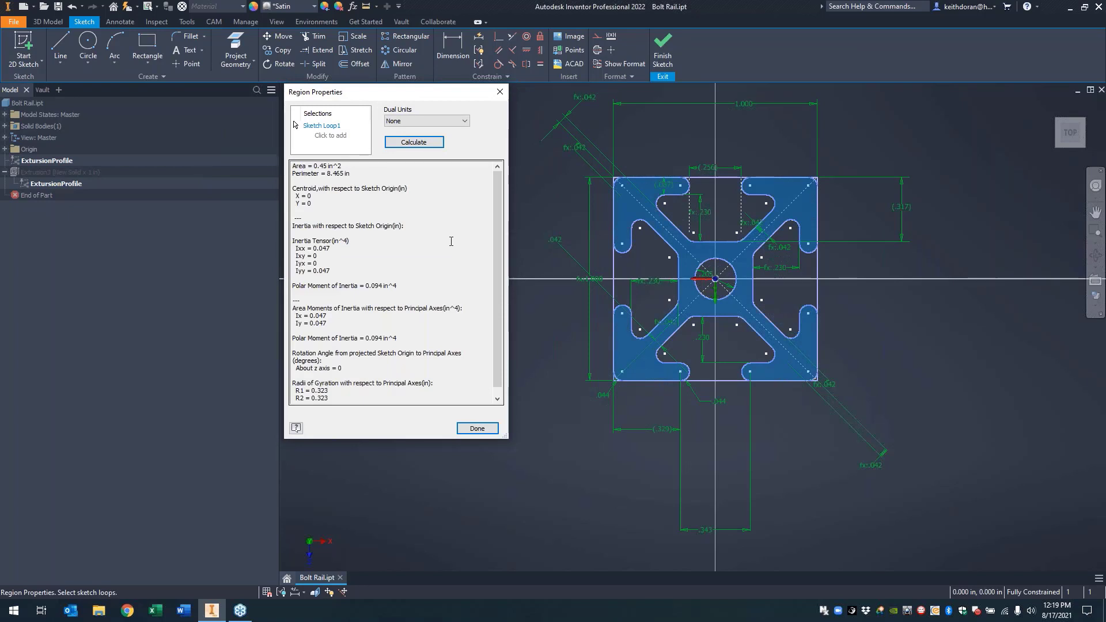
{"action": "scroll", "coordinate": [452, 241], "scroll_direction": "down", "scroll_amount": 1}
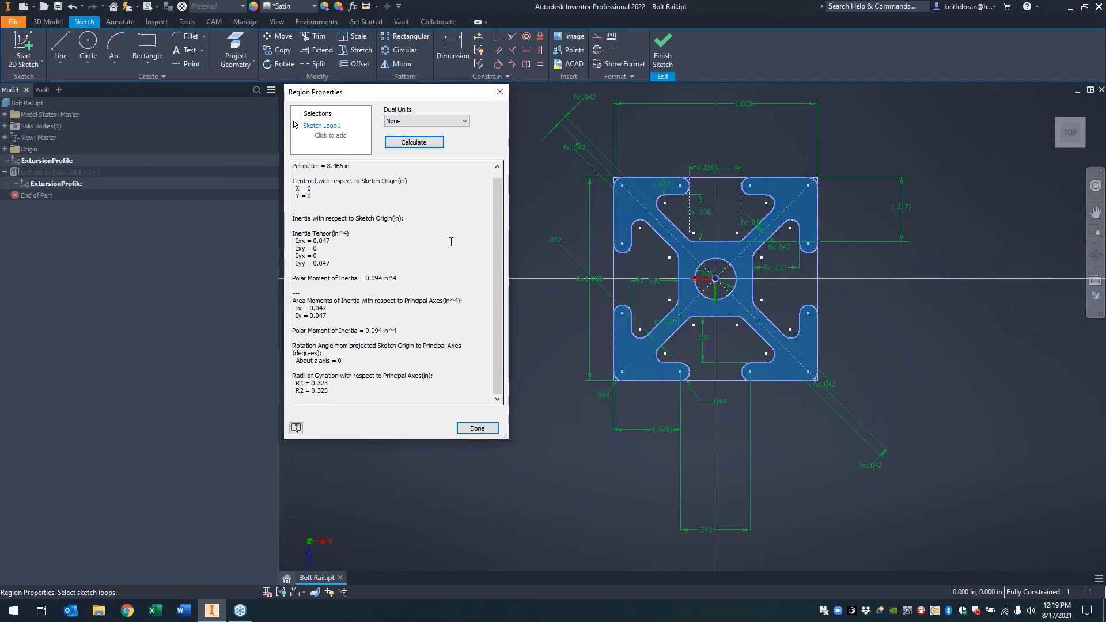
{"action": "scroll", "coordinate": [452, 243], "scroll_direction": "up", "scroll_amount": 1}
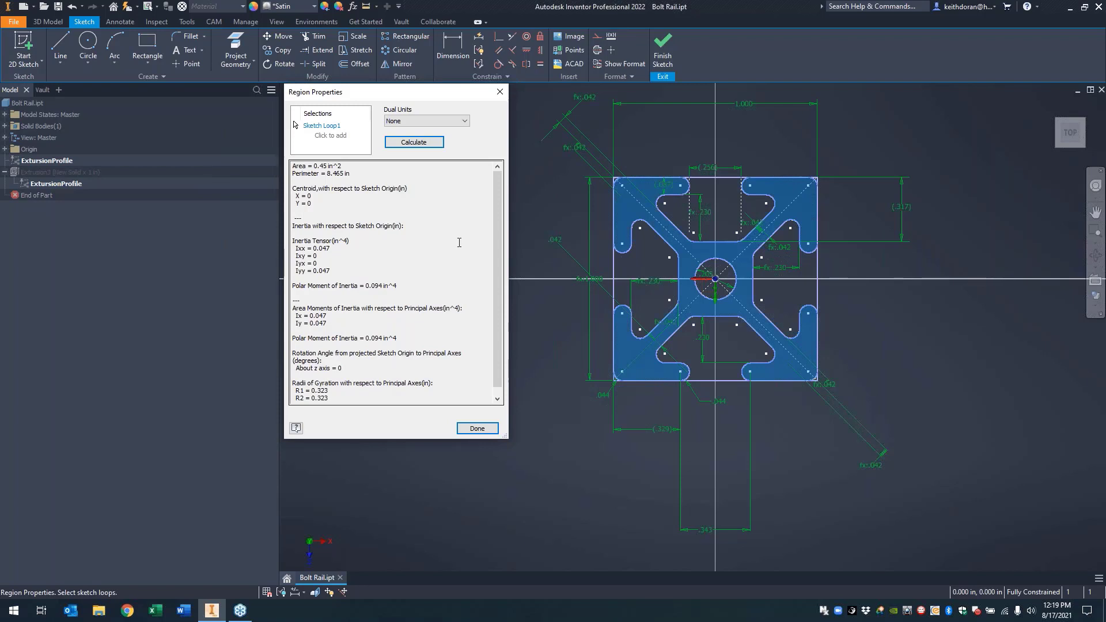
{"action": "left_click", "coordinate": [478, 428]}
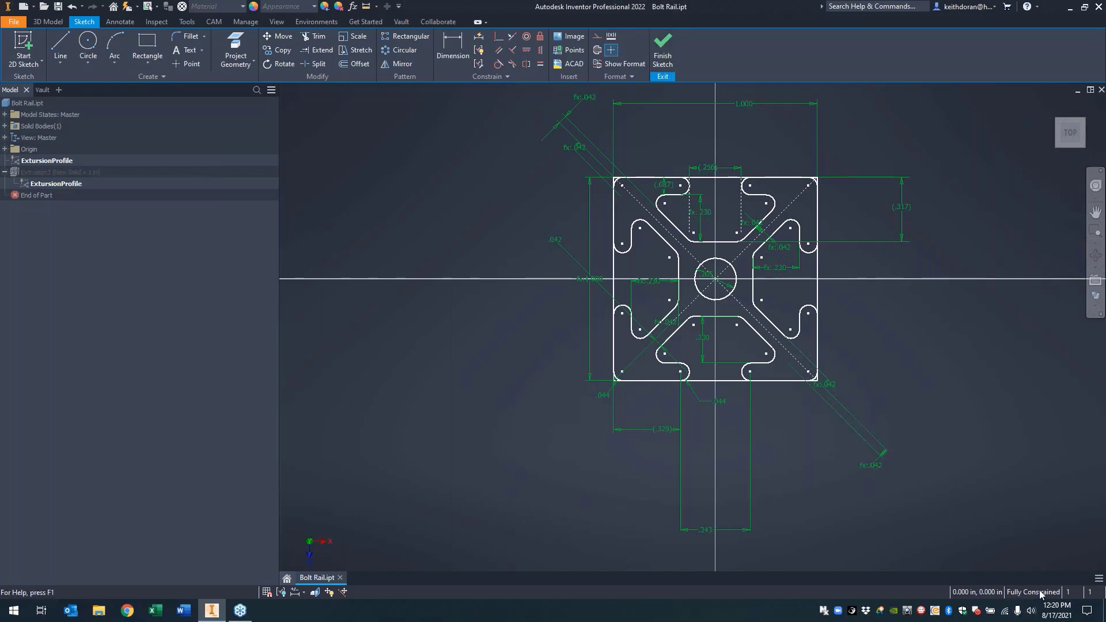
- Finish the sketch and start Structural Shape authoring with the Bolt Rails category, keeping the default base point as Predefined Point
{"action": "left_click", "coordinate": [663, 52]}
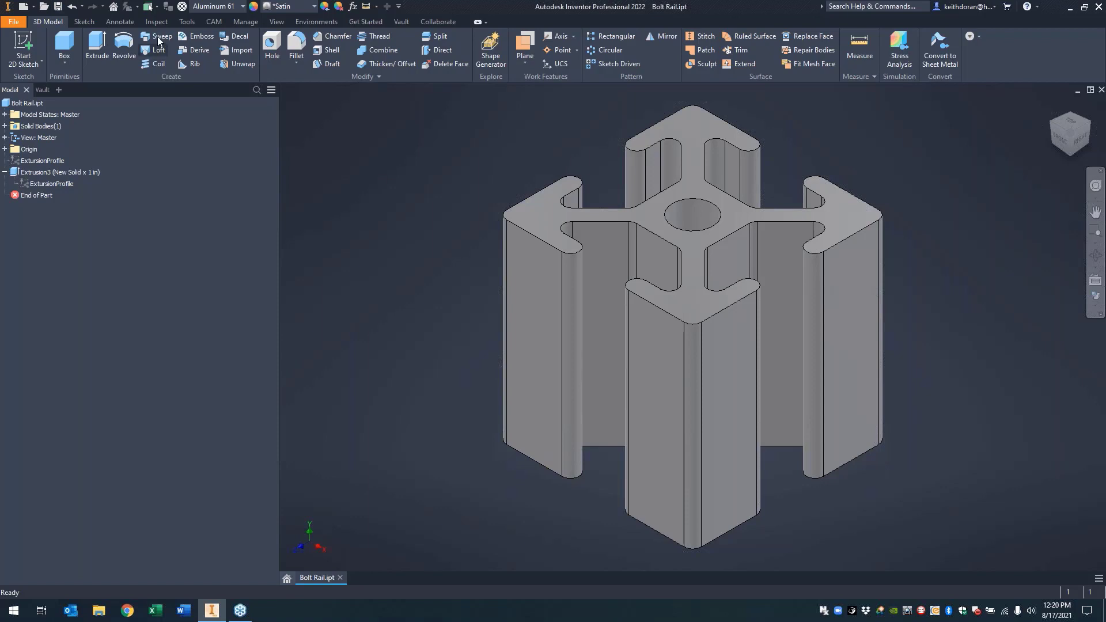
{"action": "left_click", "coordinate": [246, 21]}
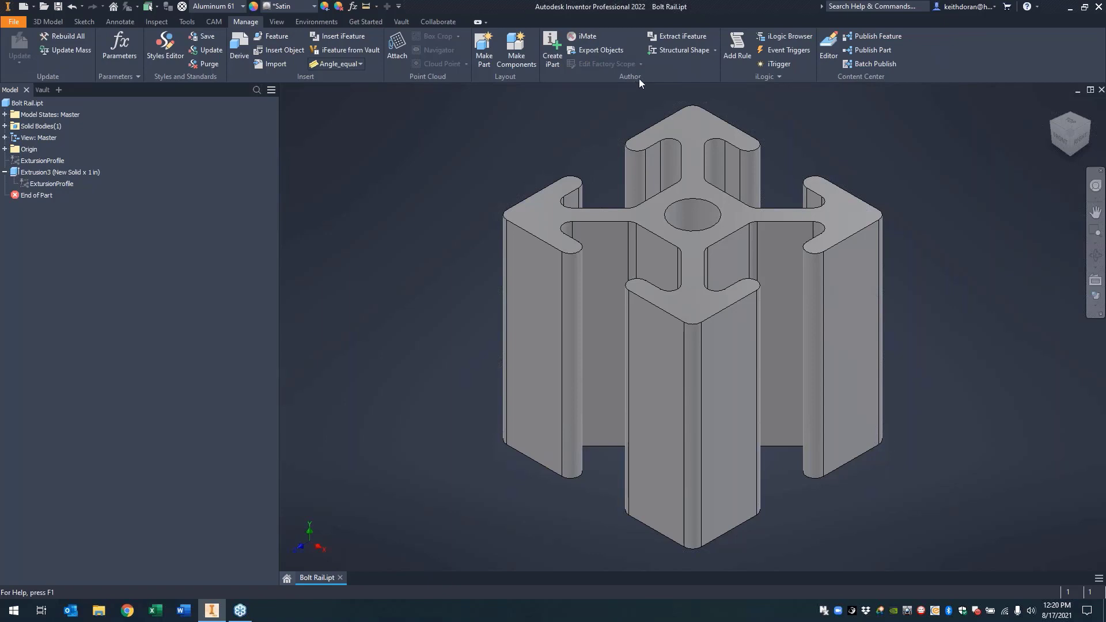
{"action": "left_click", "coordinate": [680, 51]}
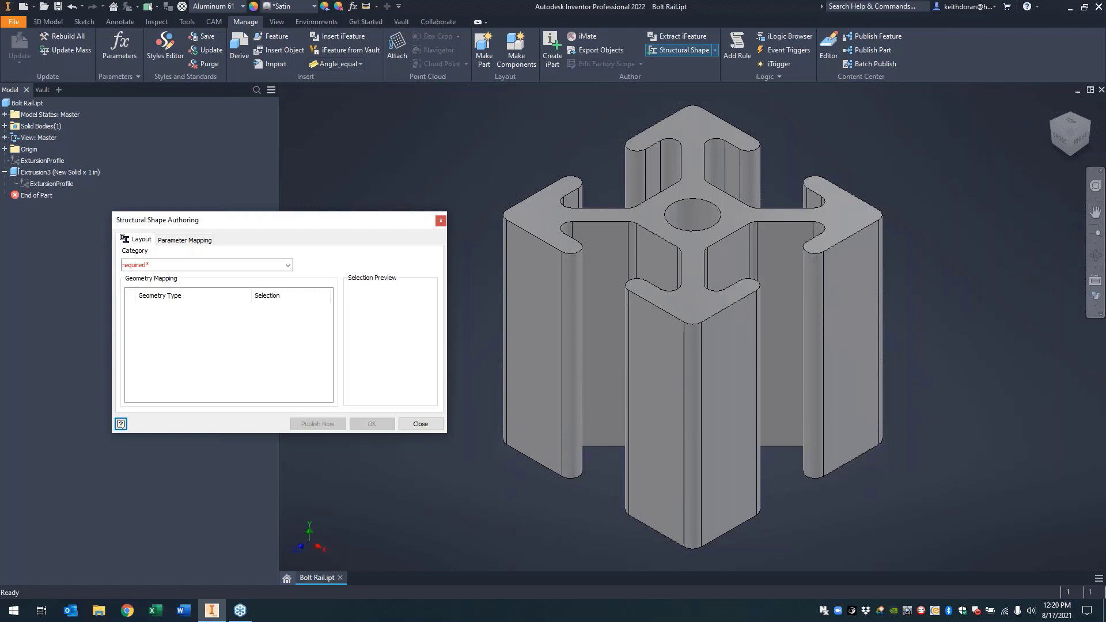
{"action": "left_click", "coordinate": [168, 266]}
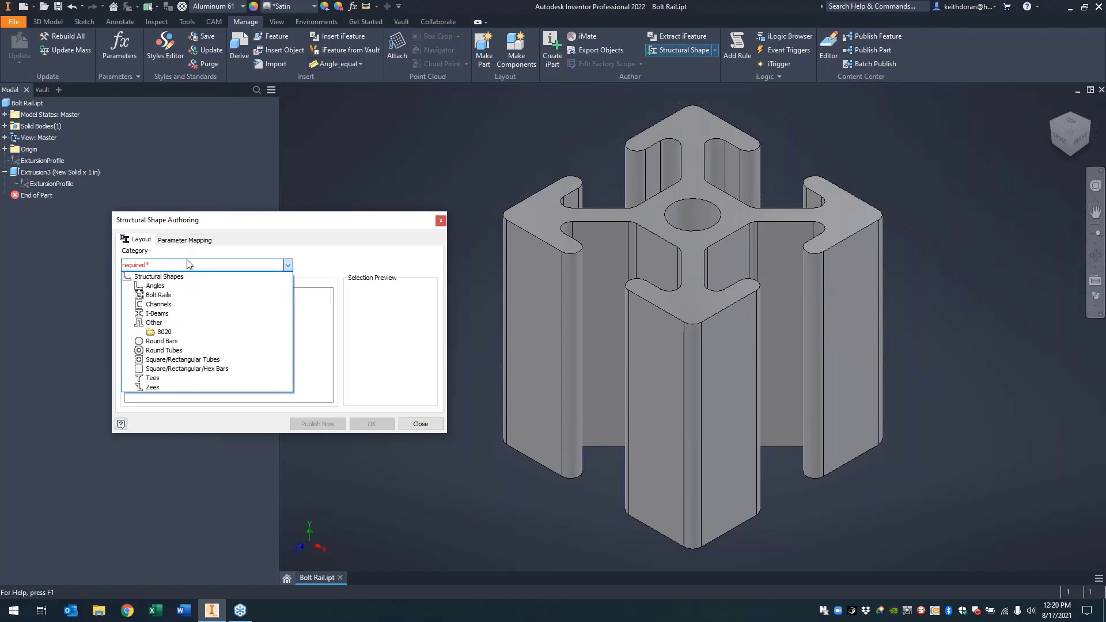
{"action": "left_click", "coordinate": [160, 295]}
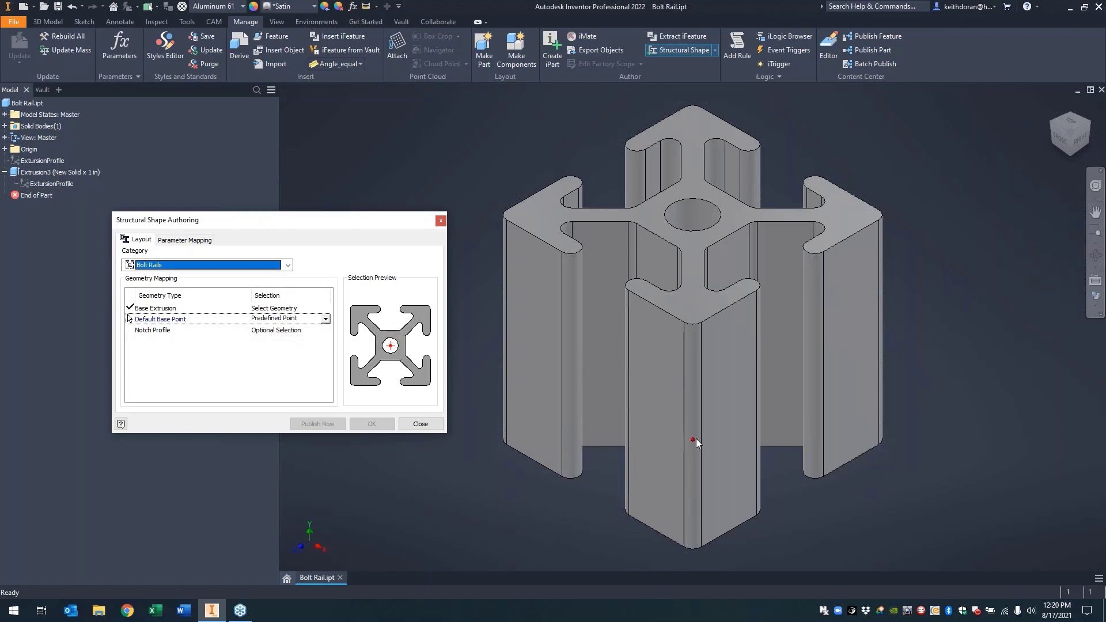
{"action": "left_click", "coordinate": [326, 319]}
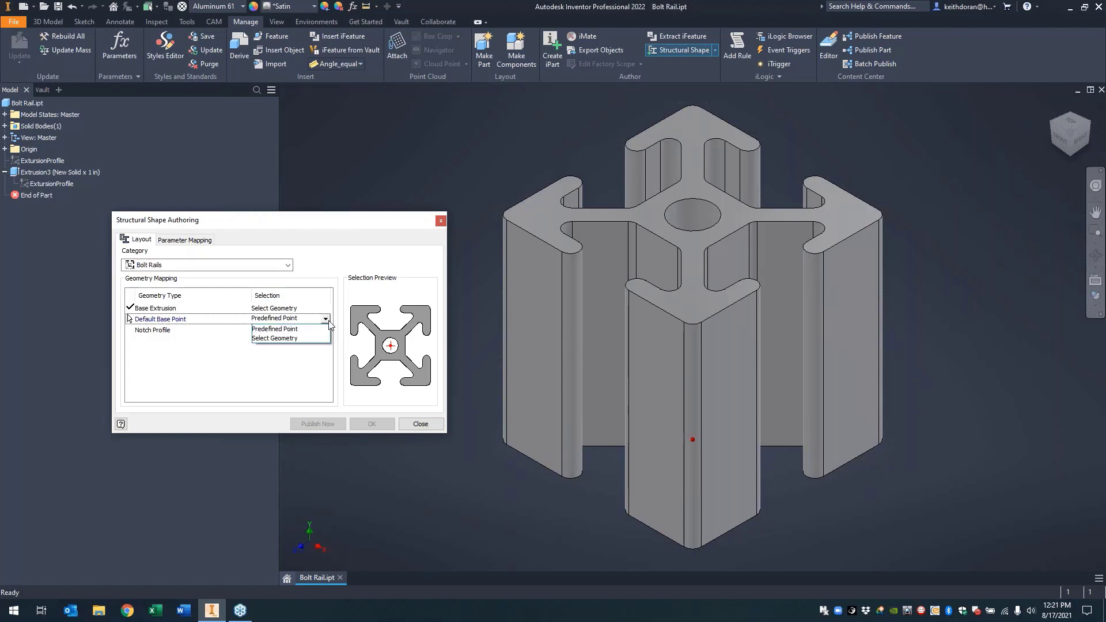
{"action": "left_click", "coordinate": [327, 320]}
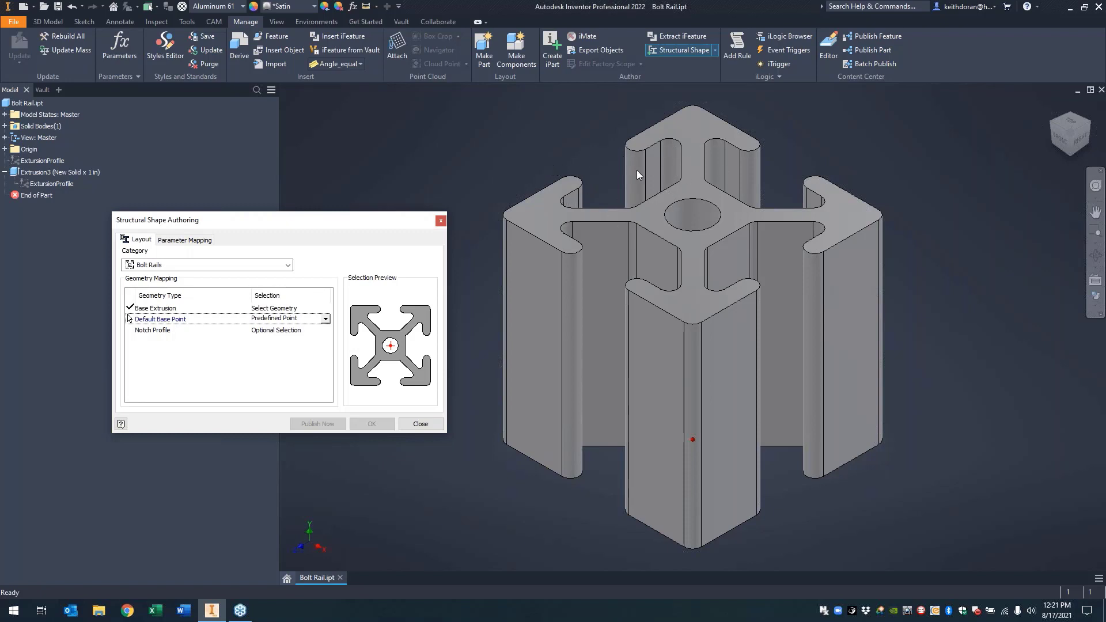
- Start the optional notch profile selection with the rail's cross-section and the open slot regions on its sides
{"action": "left_click", "coordinate": [291, 330]}
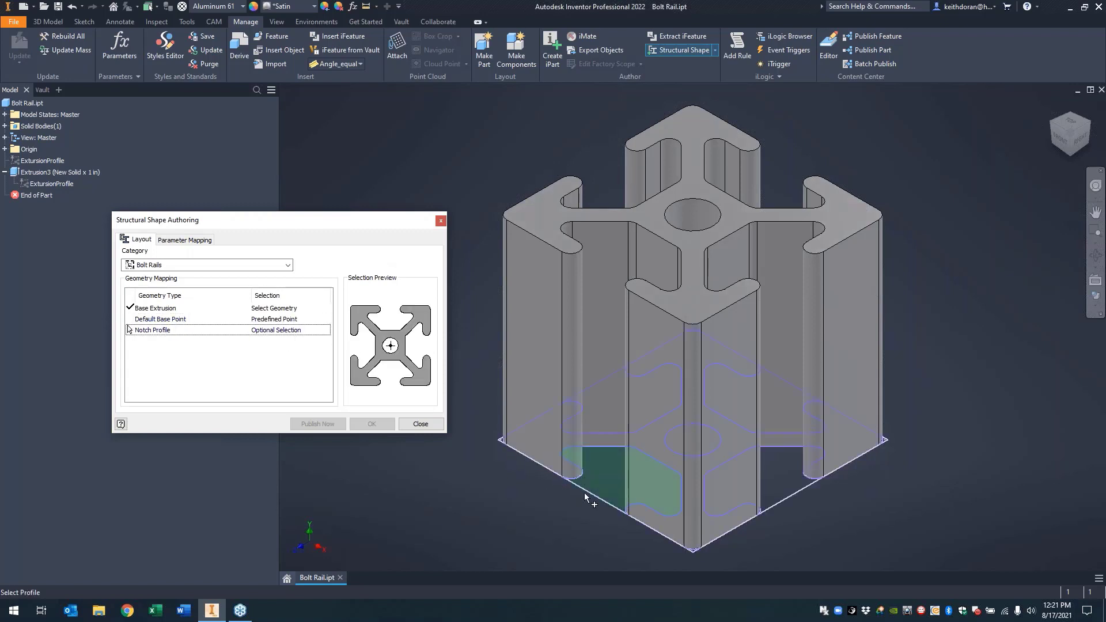
{"action": "left_click", "coordinate": [690, 544]}
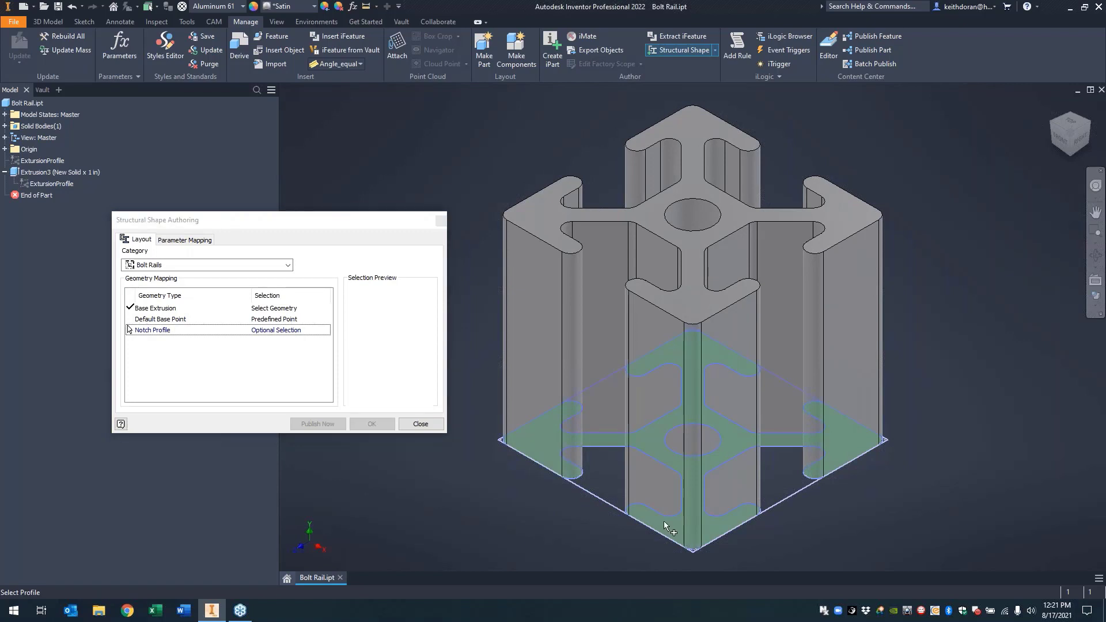
{"action": "left_click", "coordinate": [616, 482]}
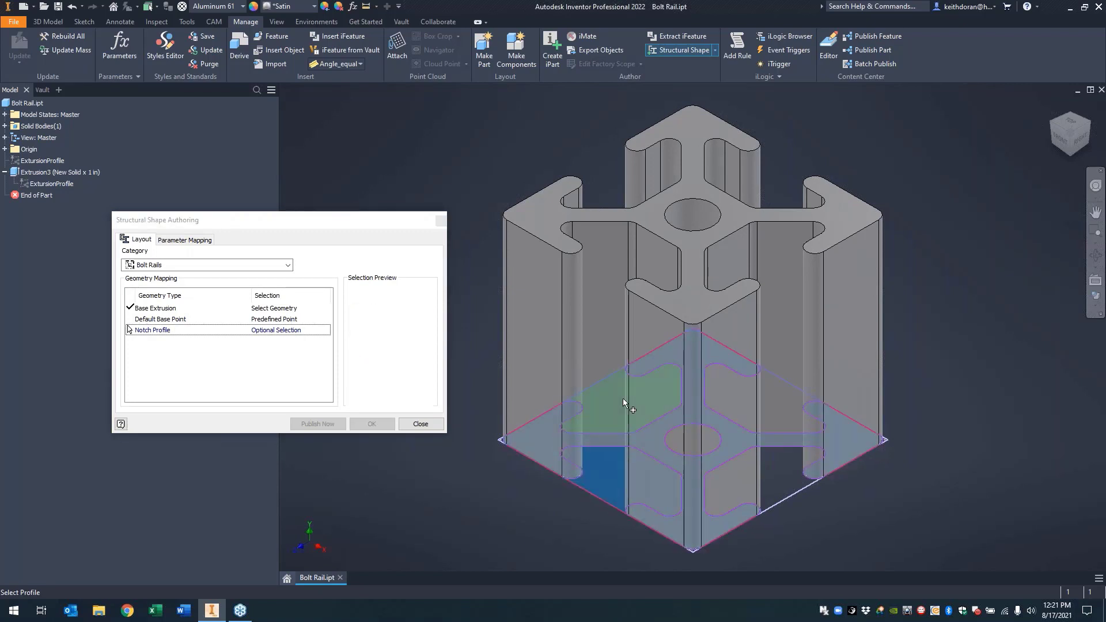
{"action": "left_click", "coordinate": [790, 464]}
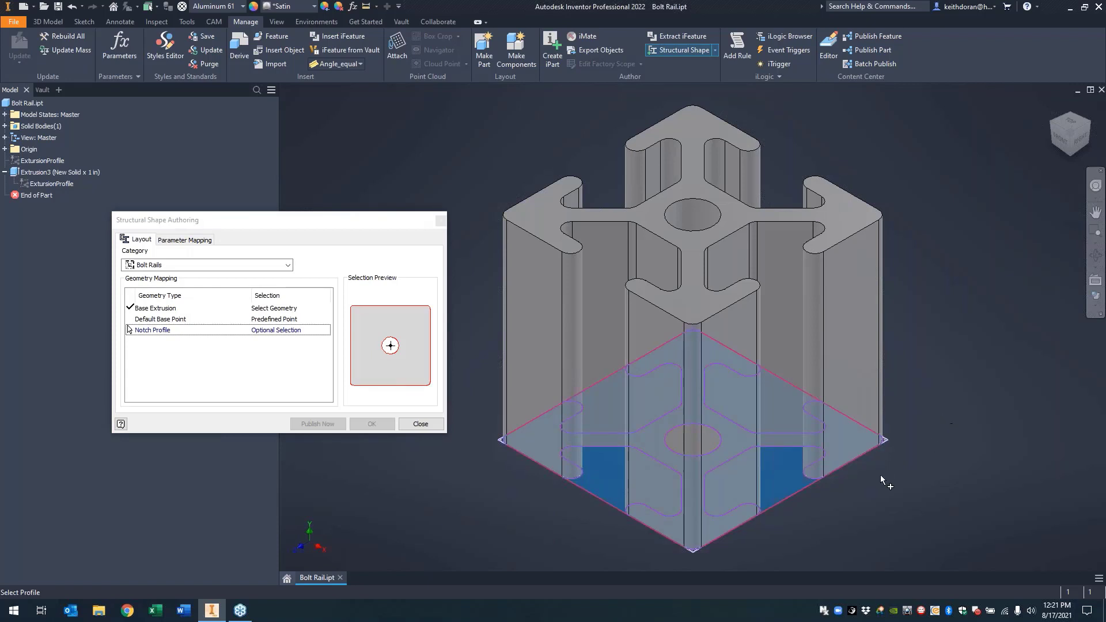
- Add the small regions outside the four rounded corners and the centre hole to the notch profile, filling the full square outline
{"action": "scroll", "coordinate": [901, 426], "scroll_direction": "down", "scroll_amount": 6}
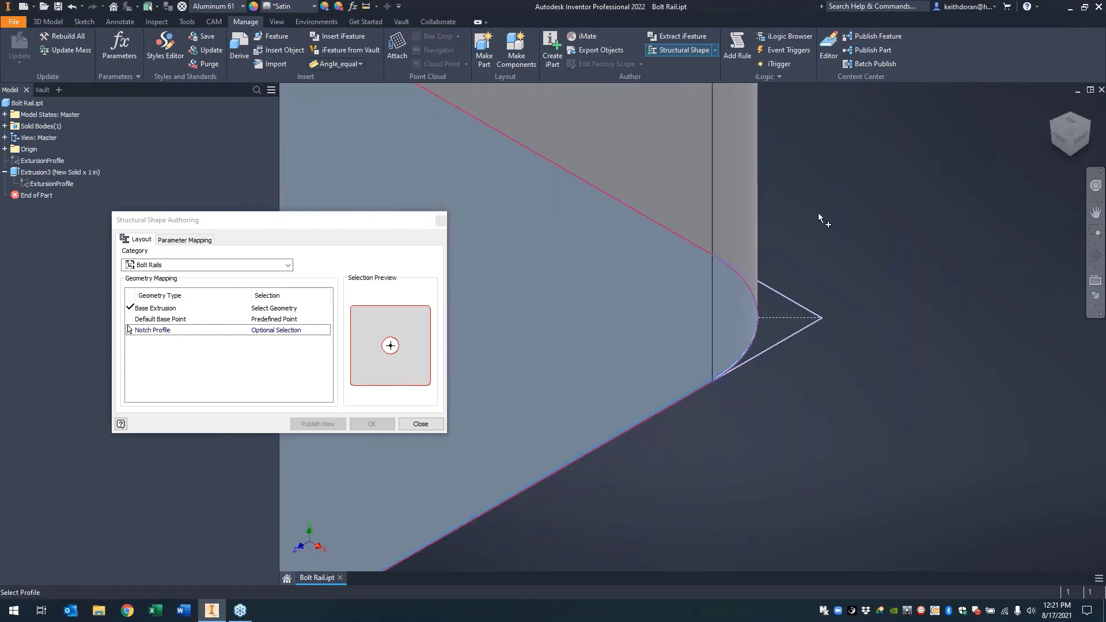
{"action": "left_click", "coordinate": [758, 328]}
{"action": "middle_click_drag", "start_coordinate": [551, 432], "coordinate": [463, 529]}
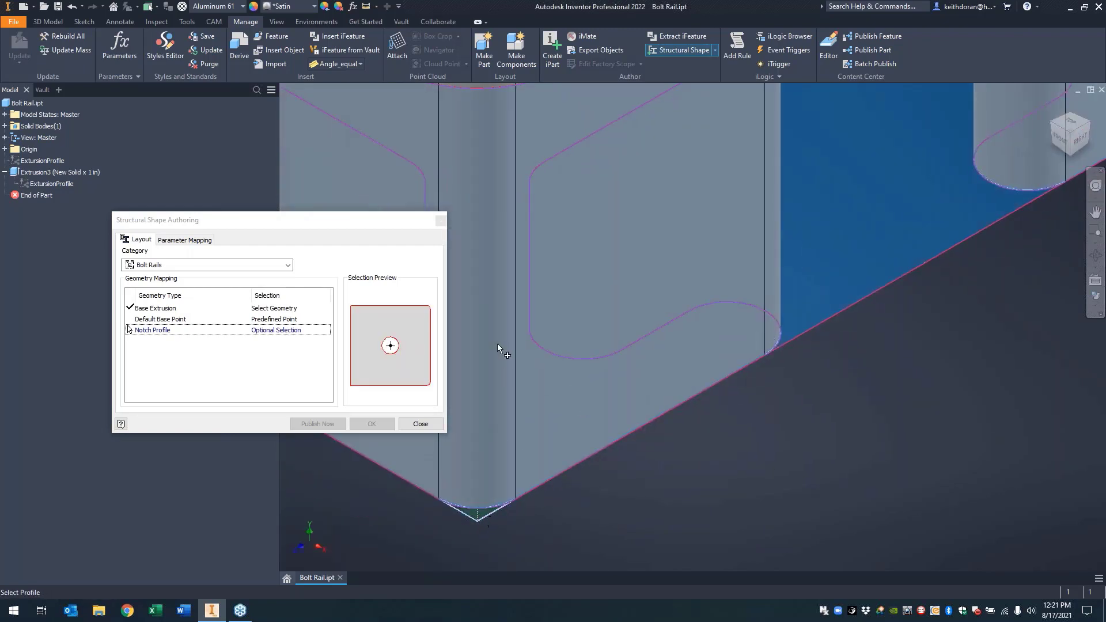
{"action": "middle_click_drag", "start_coordinate": [475, 320], "coordinate": [1032, 500]}
{"action": "middle_click_drag", "start_coordinate": [636, 420], "coordinate": [810, 516]}
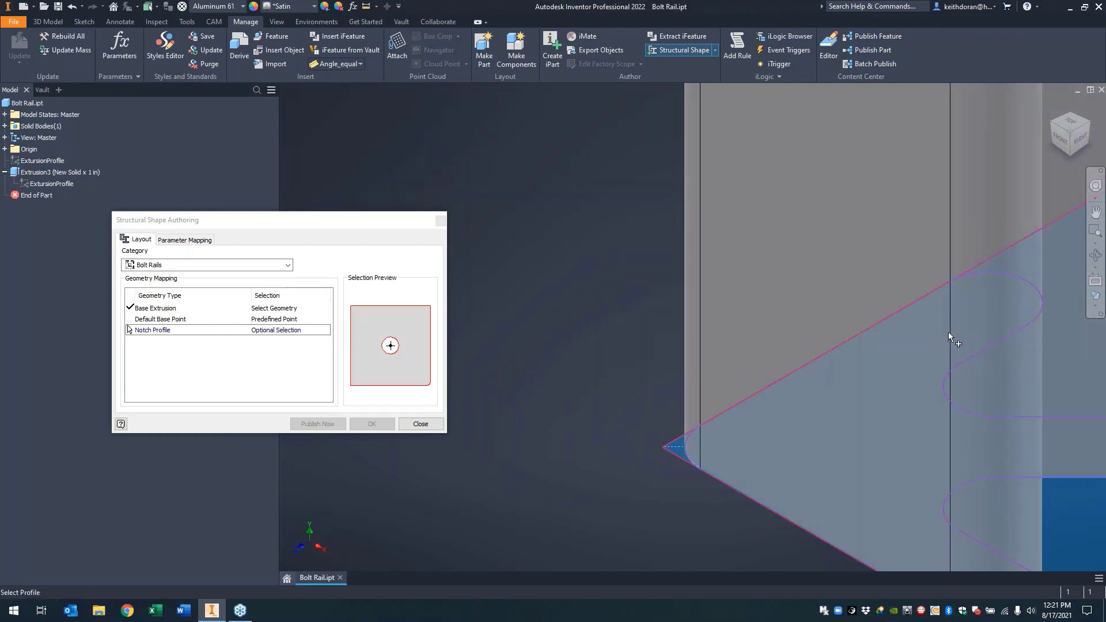
{"action": "scroll", "coordinate": [876, 266], "scroll_direction": "up", "scroll_amount": 4}
{"action": "middle_click_drag", "start_coordinate": [875, 266], "coordinate": [788, 330]}
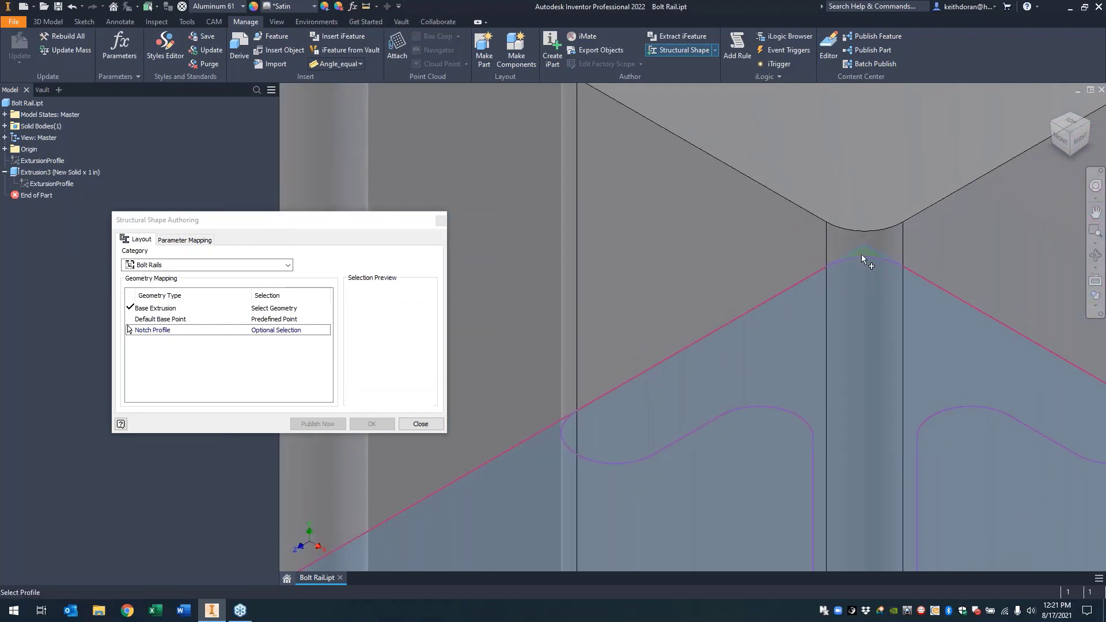
{"action": "scroll", "coordinate": [839, 361], "scroll_direction": "down", "scroll_amount": 5}
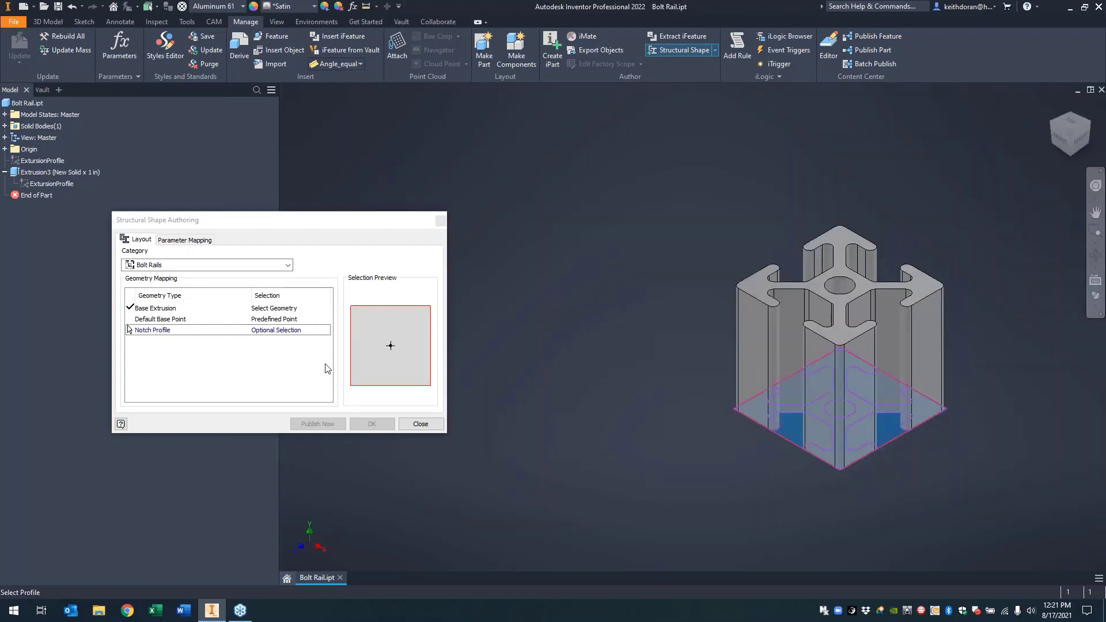
- Map the Base Length category parameter to the part's O_L model parameter
{"action": "left_click", "coordinate": [203, 243]}
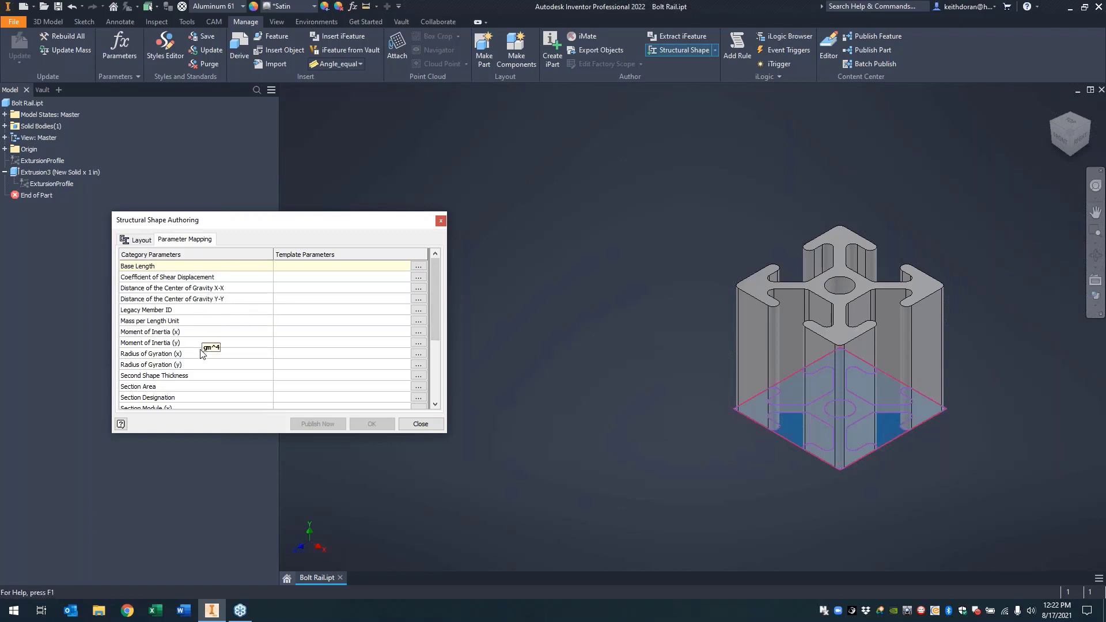
{"action": "left_click", "coordinate": [324, 270]}
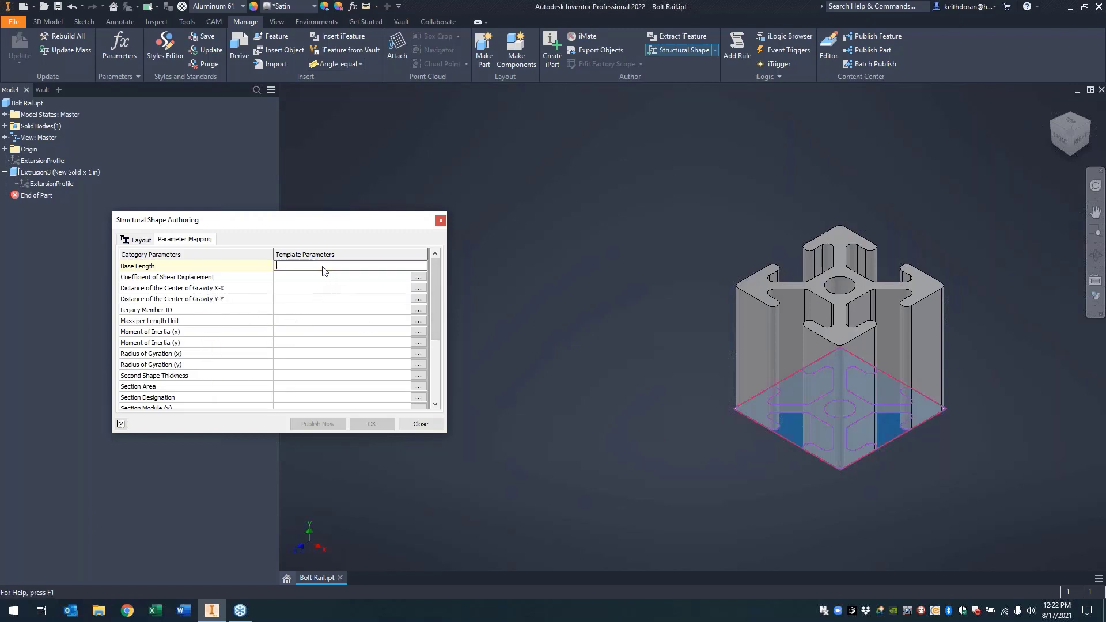
{"action": "left_click", "coordinate": [341, 281]}
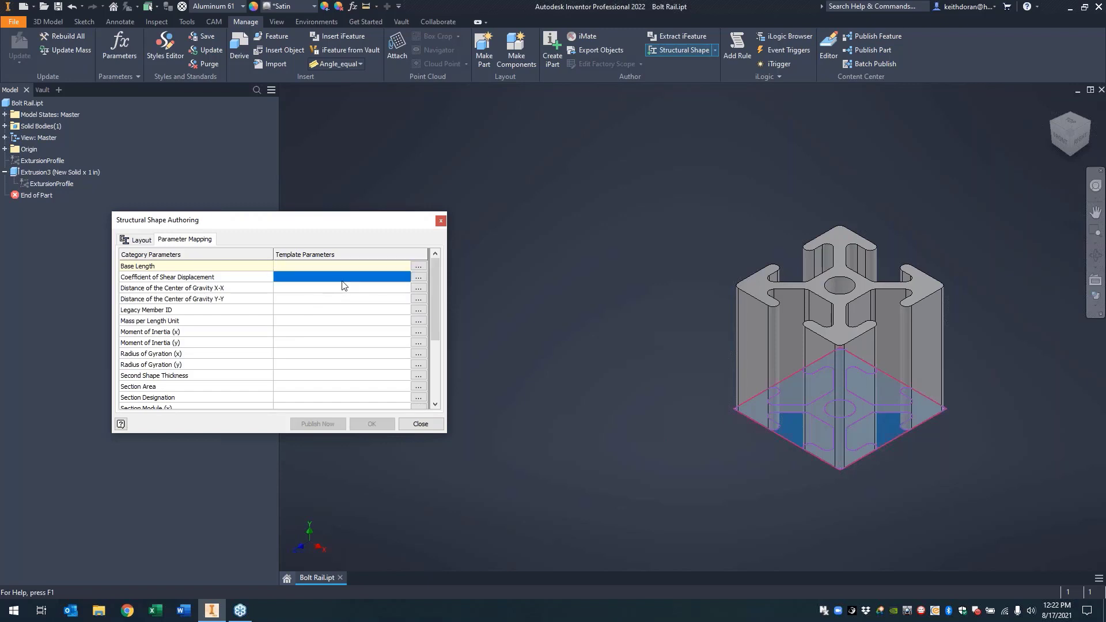
{"action": "left_click", "coordinate": [419, 267]}
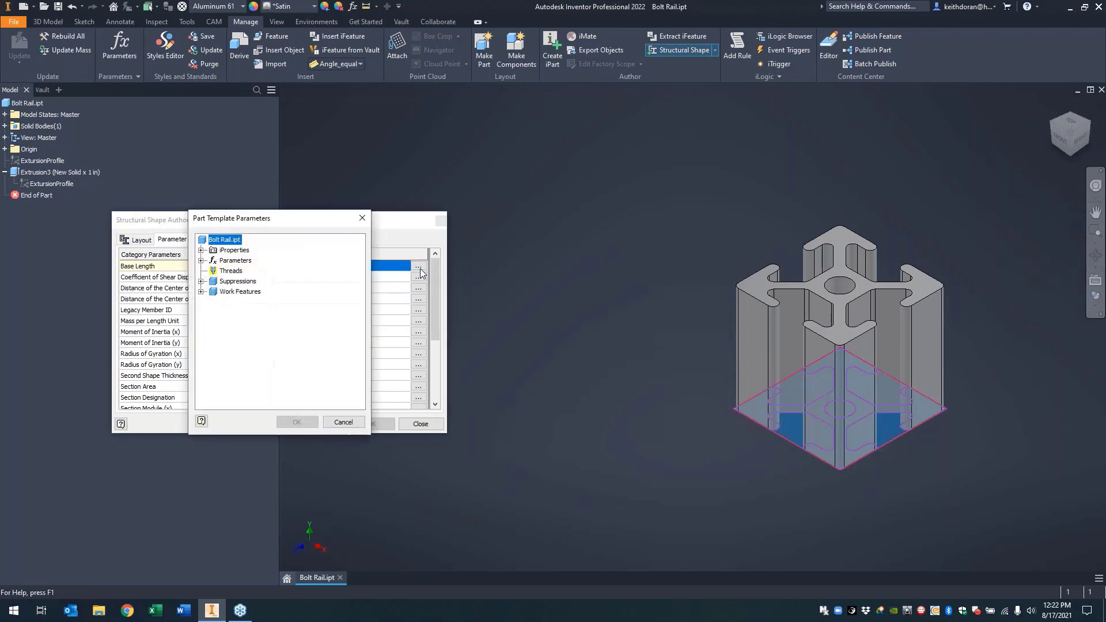
{"action": "left_click", "coordinate": [202, 261]}
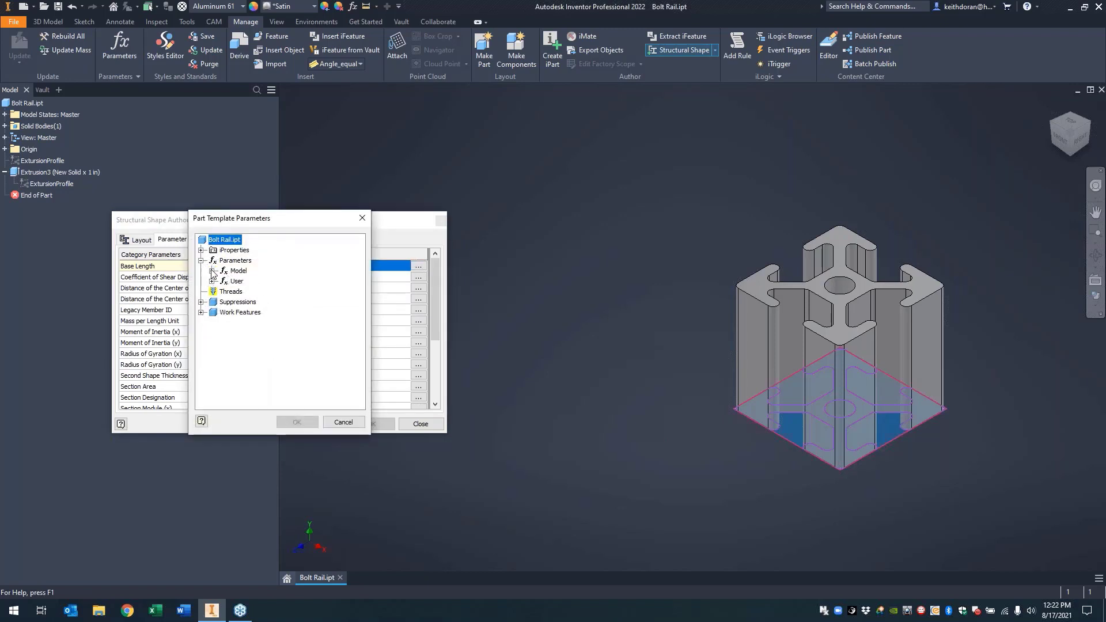
{"action": "left_click", "coordinate": [212, 271]}
{"action": "scroll", "coordinate": [277, 295], "scroll_direction": "down", "scroll_amount": 5}
{"action": "left_click", "coordinate": [248, 344]}
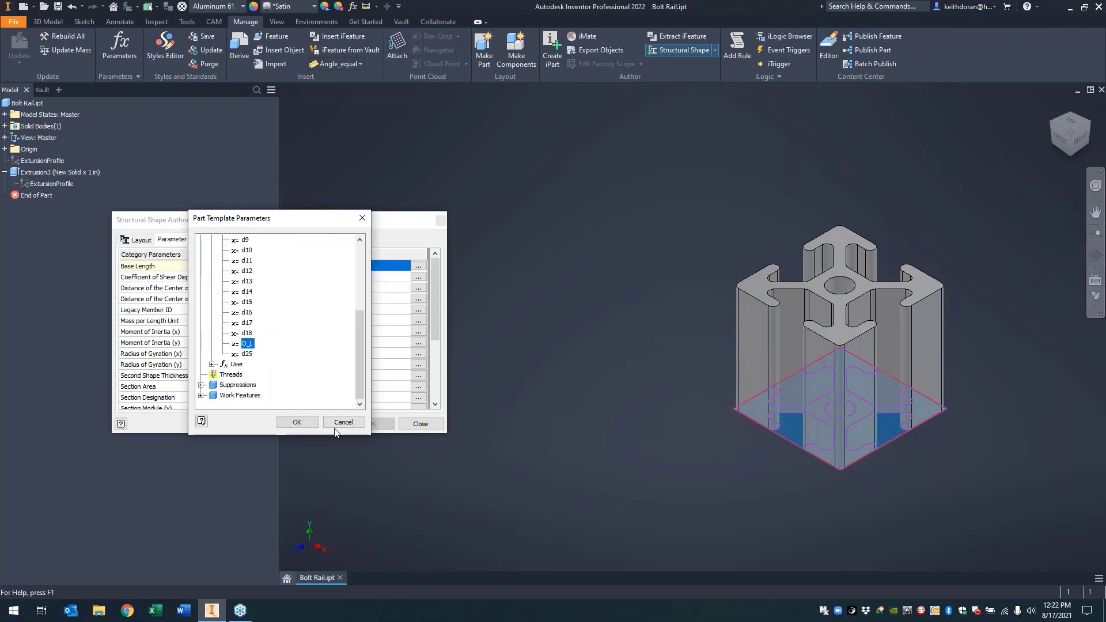
{"action": "left_click", "coordinate": [297, 423]}
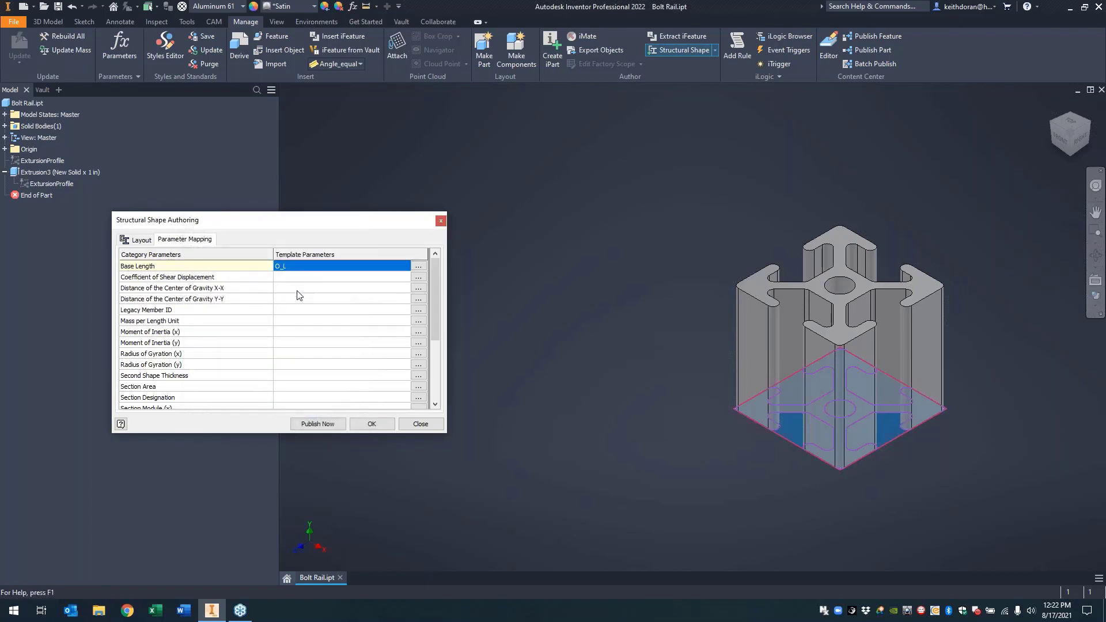
- Map the Mass per Length Unit category parameter to the part's WeightPerInch user parameter
{"action": "double_click", "coordinate": [349, 320]}
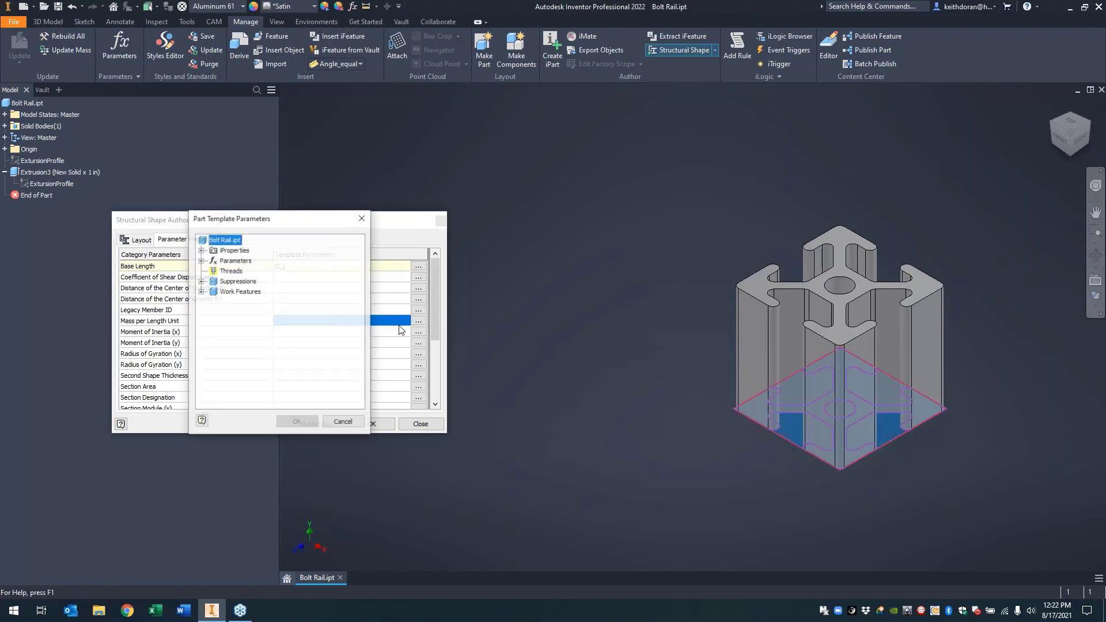
{"action": "left_click", "coordinate": [202, 261]}
{"action": "scroll", "coordinate": [283, 308], "scroll_direction": "down", "scroll_amount": 4}
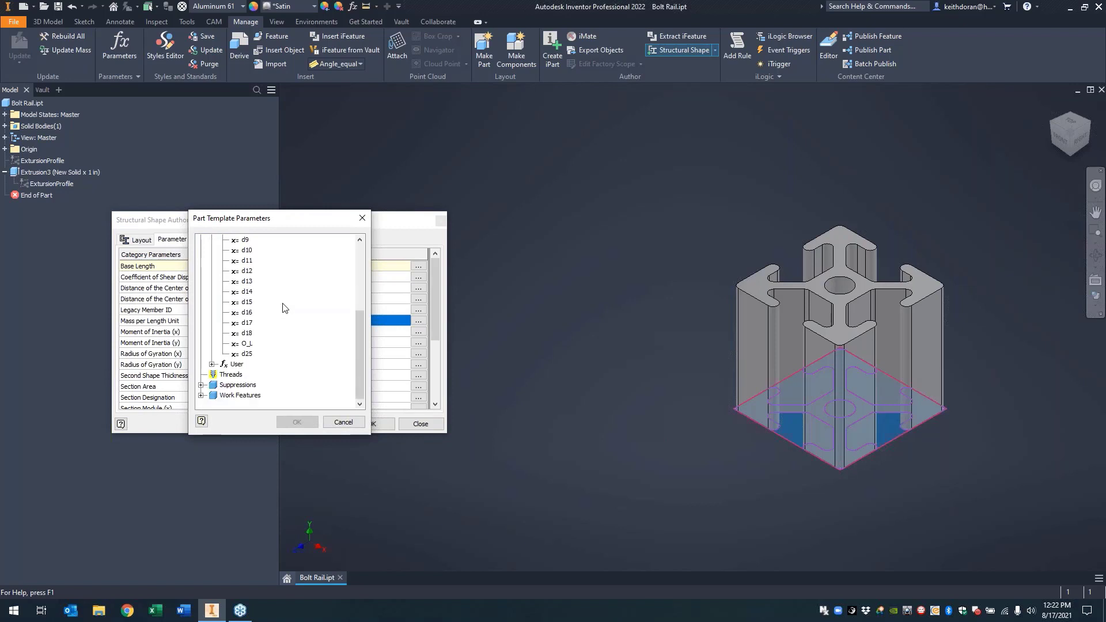
{"action": "scroll", "coordinate": [282, 311], "scroll_direction": "up", "scroll_amount": 5}
{"action": "left_click", "coordinate": [212, 271]}
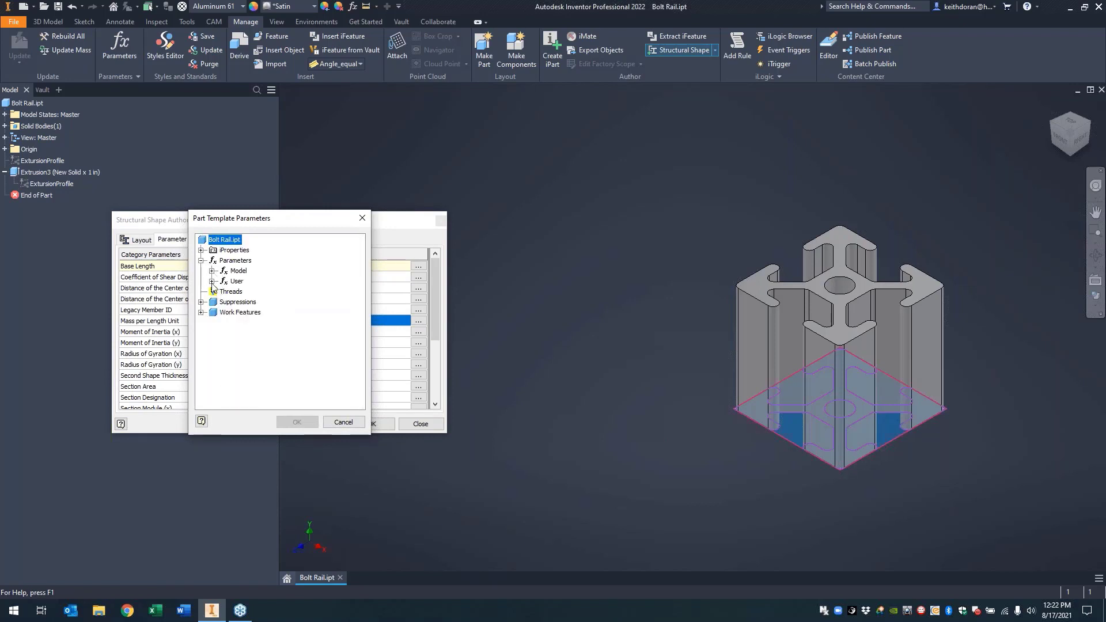
{"action": "left_click", "coordinate": [212, 282]}
{"action": "left_click", "coordinate": [272, 323]}
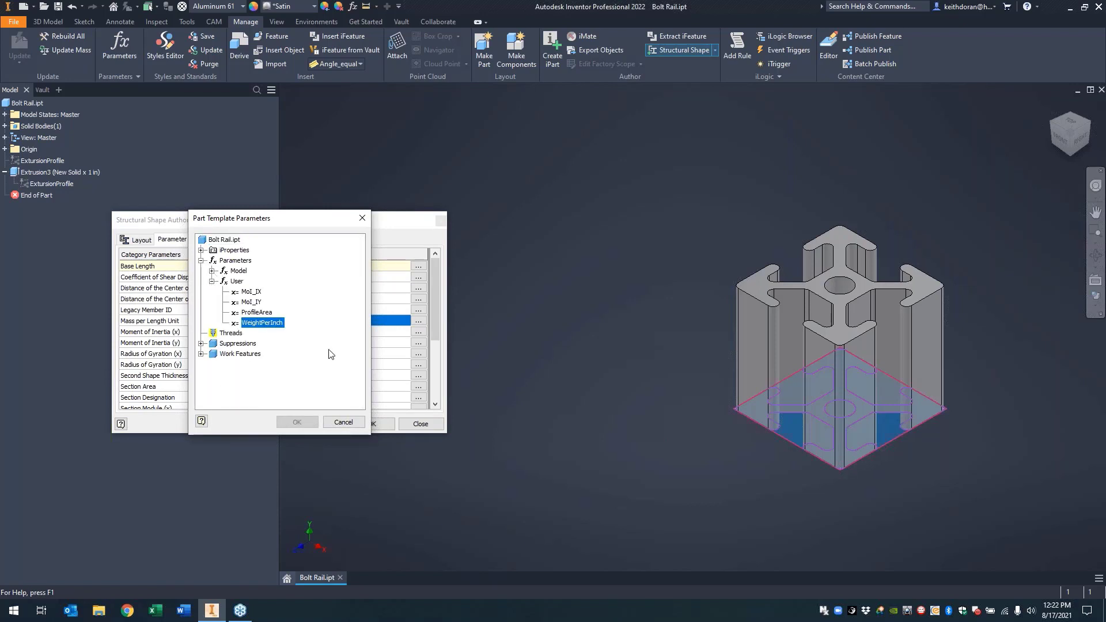
{"action": "left_click", "coordinate": [297, 422]}
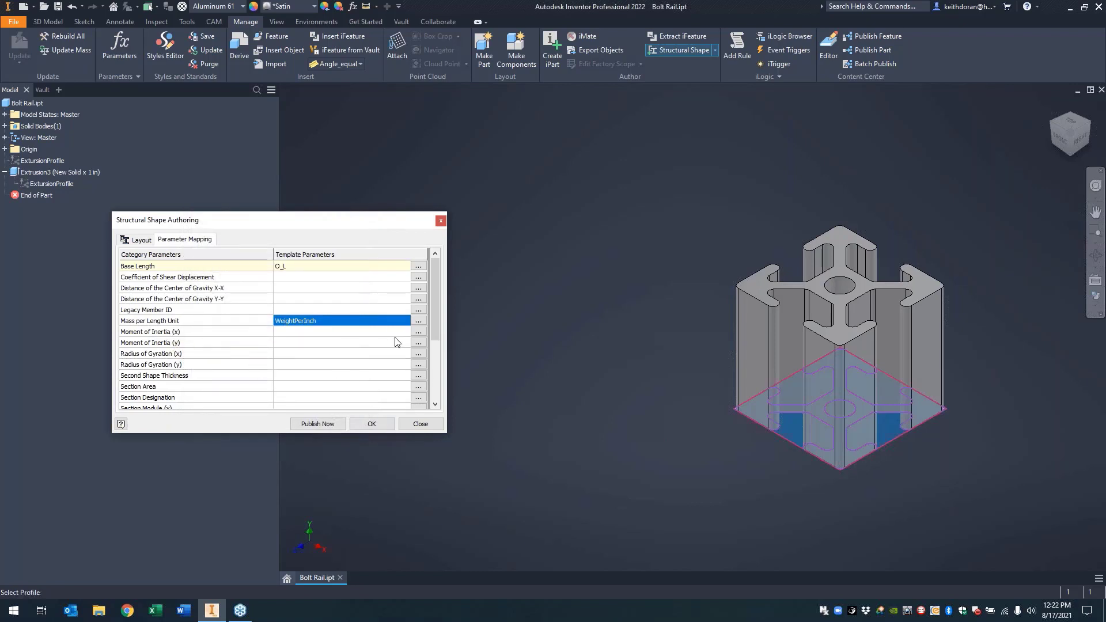
- Map the Moment of Inertia (x) category parameter to the MoI_IX user parameter
{"action": "left_click", "coordinate": [419, 332]}
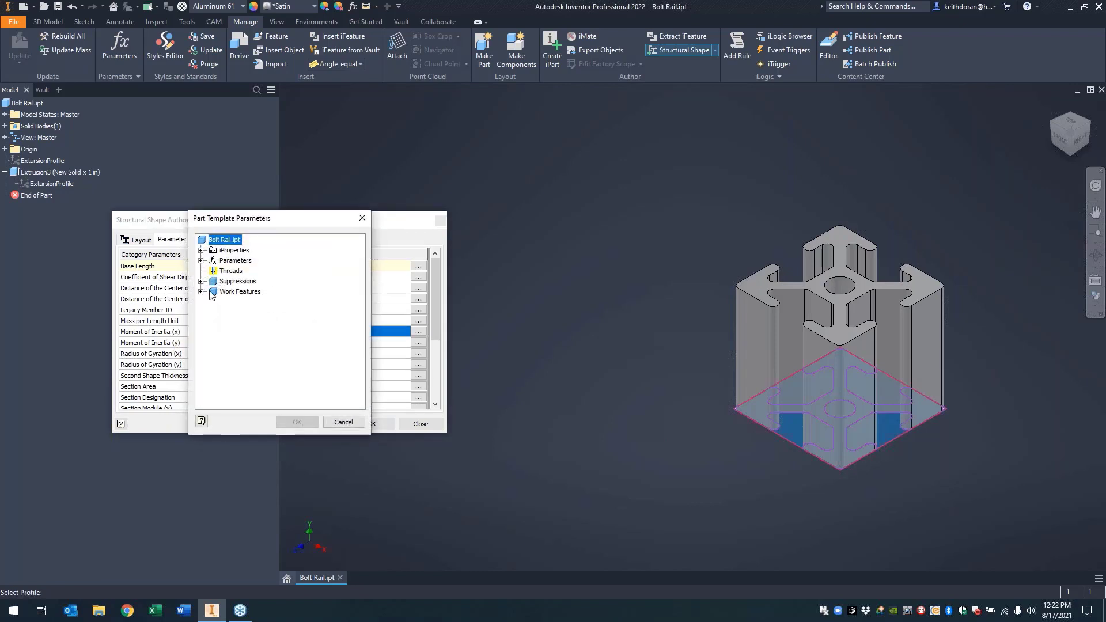
{"action": "left_click", "coordinate": [202, 260]}
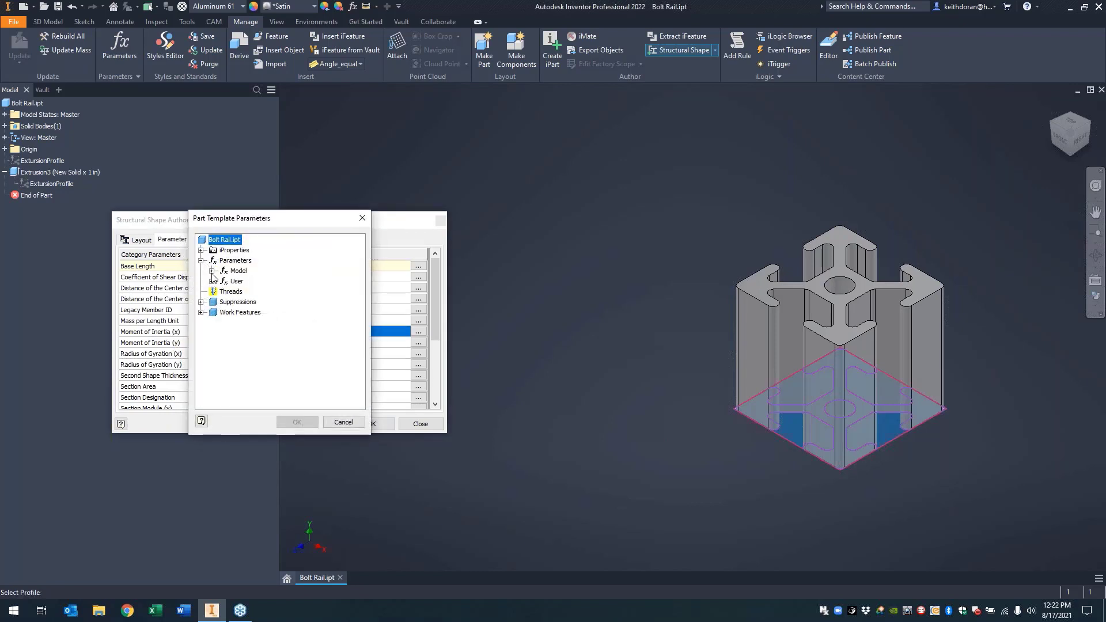
{"action": "left_click", "coordinate": [212, 271]}
{"action": "left_click", "coordinate": [252, 293]}
{"action": "left_click", "coordinate": [297, 422]}
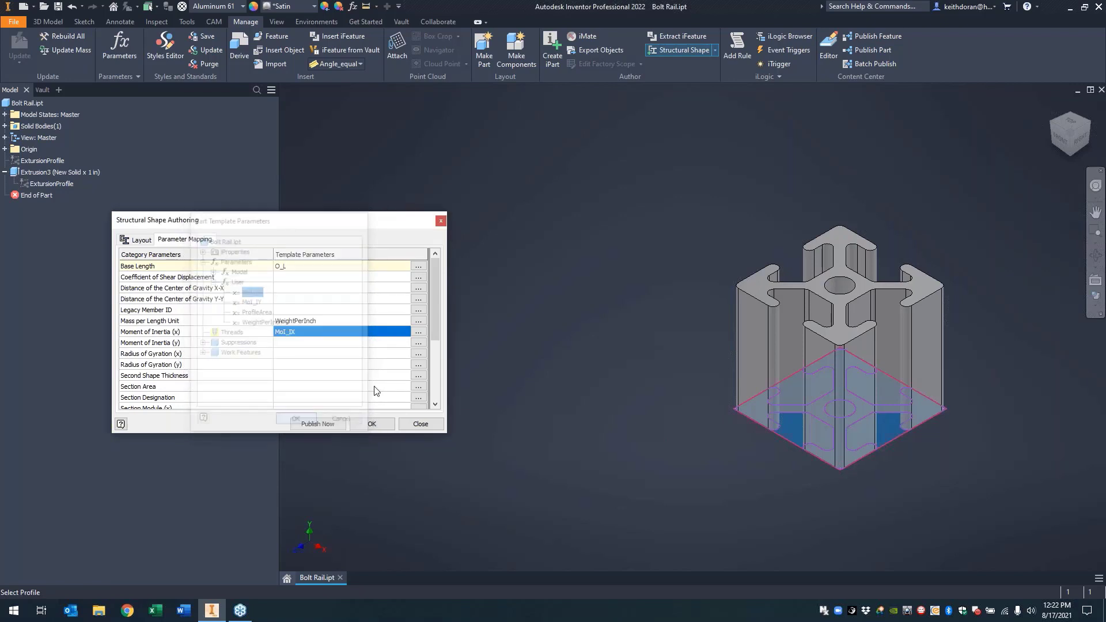
- Map the Moment of Inertia (y) category parameter to the MoI_IY user parameter
{"action": "left_click", "coordinate": [420, 343]}
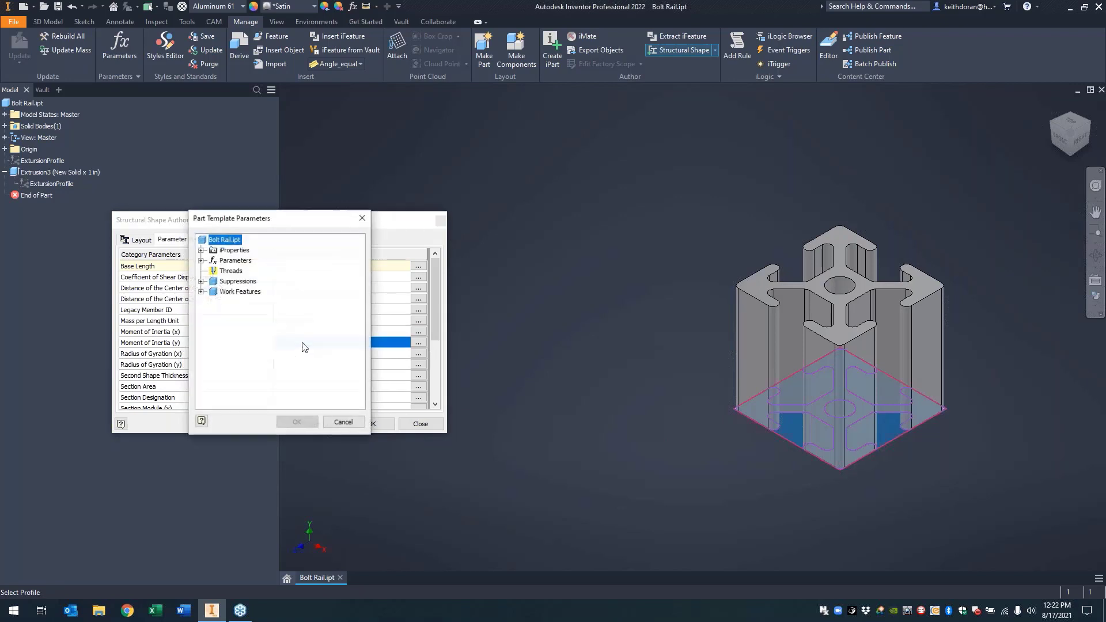
{"action": "left_click", "coordinate": [201, 261]}
{"action": "left_click", "coordinate": [212, 281]}
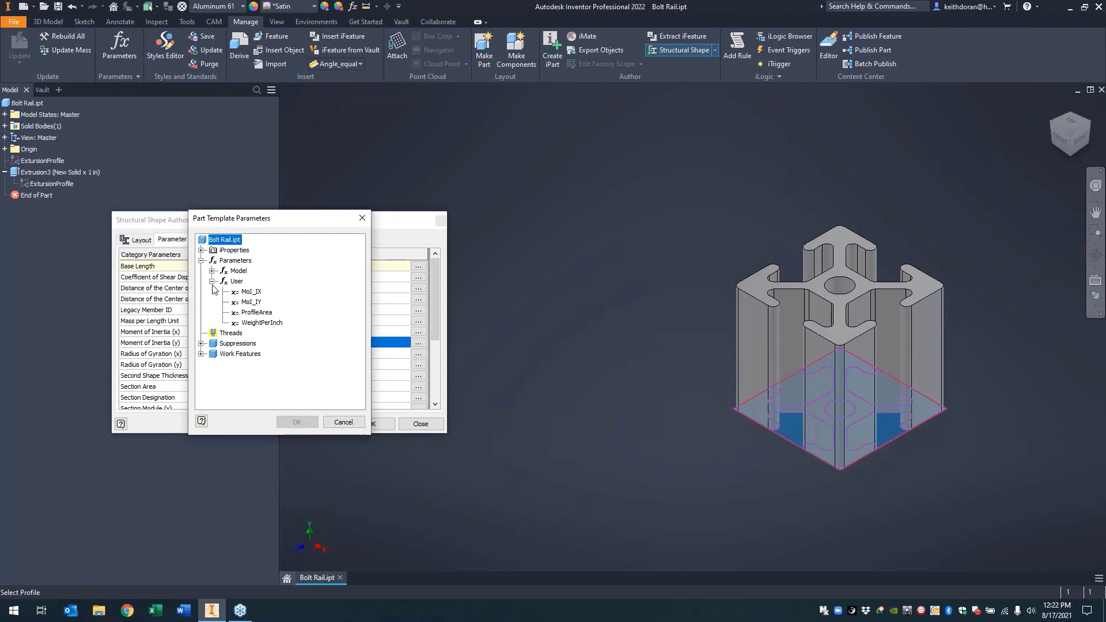
{"action": "left_click", "coordinate": [251, 302]}
{"action": "left_click", "coordinate": [298, 419]}
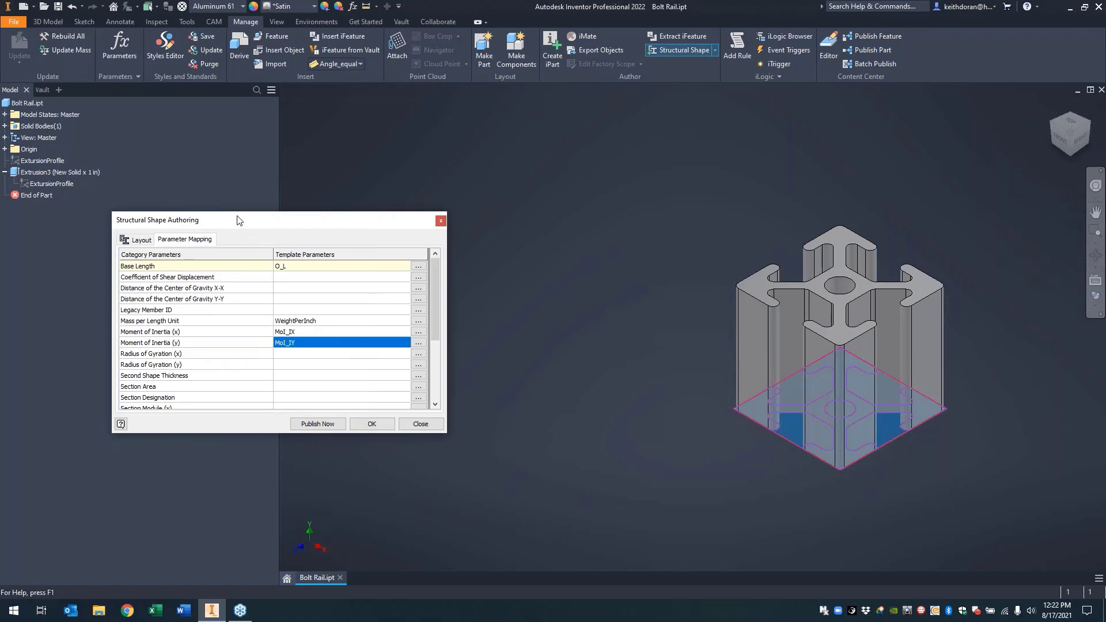
- Review the remaining category parameters and the Base Extrusion and Notch Profile geometry mappings
{"action": "scroll", "coordinate": [238, 322], "scroll_direction": "down", "scroll_amount": 4}
{"action": "scroll", "coordinate": [239, 320], "scroll_direction": "up", "scroll_amount": 4}
{"action": "left_click", "coordinate": [131, 242]}
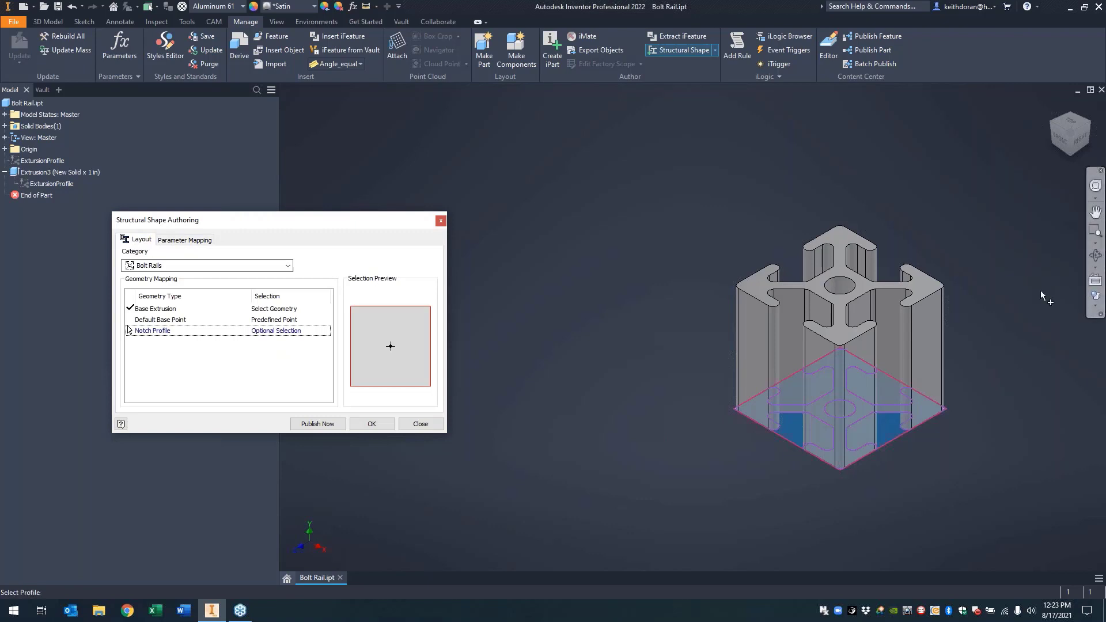
{"action": "left_click", "coordinate": [159, 310]}
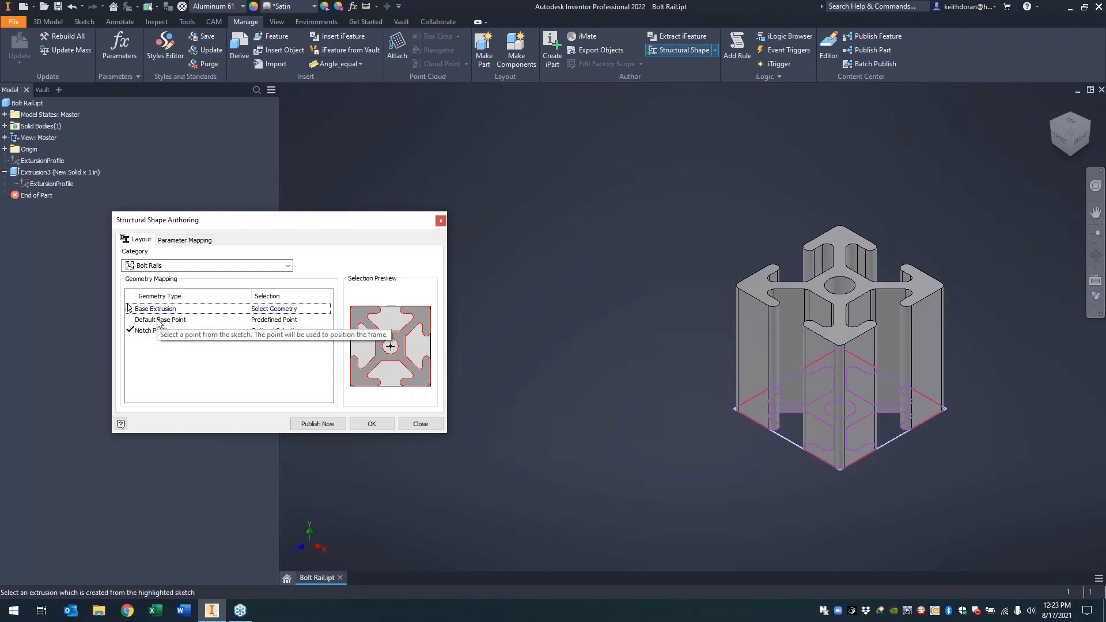
{"action": "left_click", "coordinate": [160, 324]}
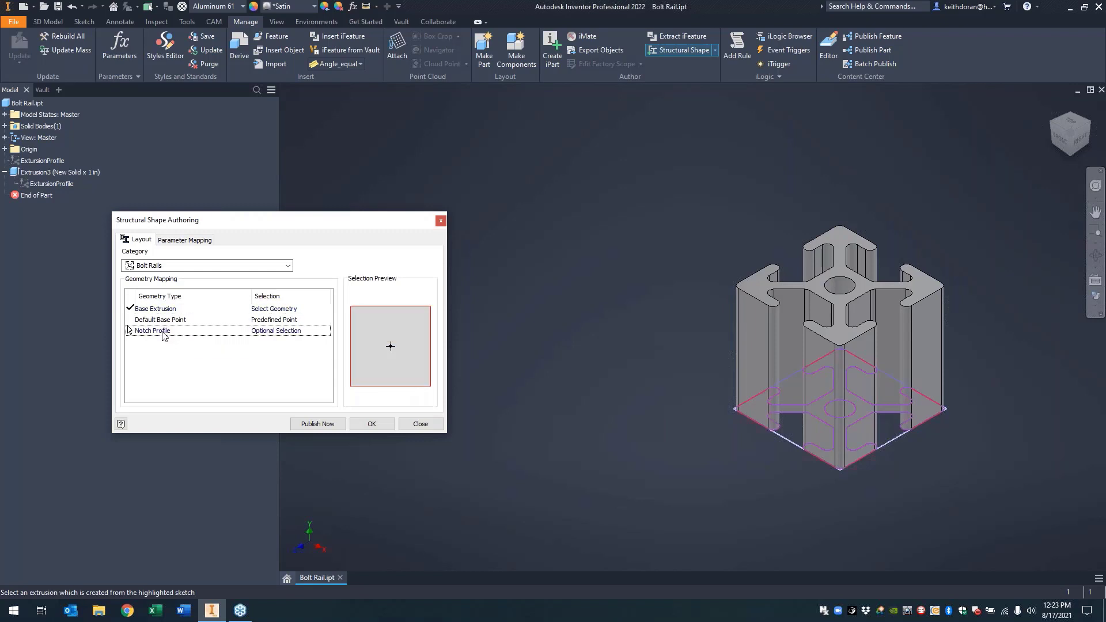
{"action": "left_click", "coordinate": [162, 309]}
{"action": "left_click", "coordinate": [184, 240]}
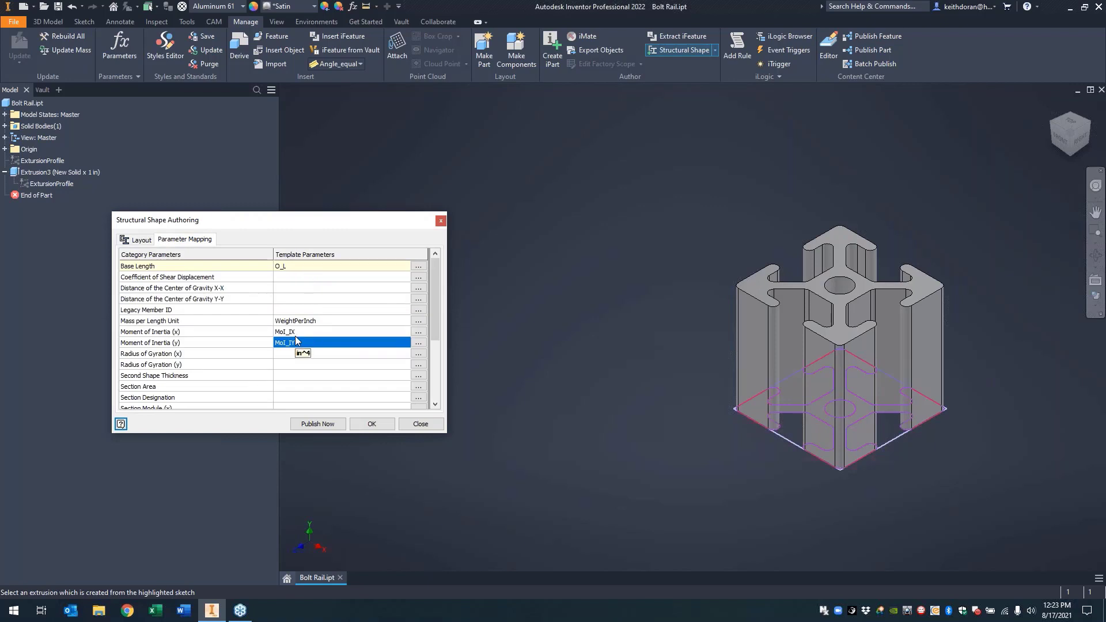
- Apply the structural shape authoring to the part with immediate publishing, and cancel the Publish Guide at the library choice
{"action": "left_click", "coordinate": [318, 425]}
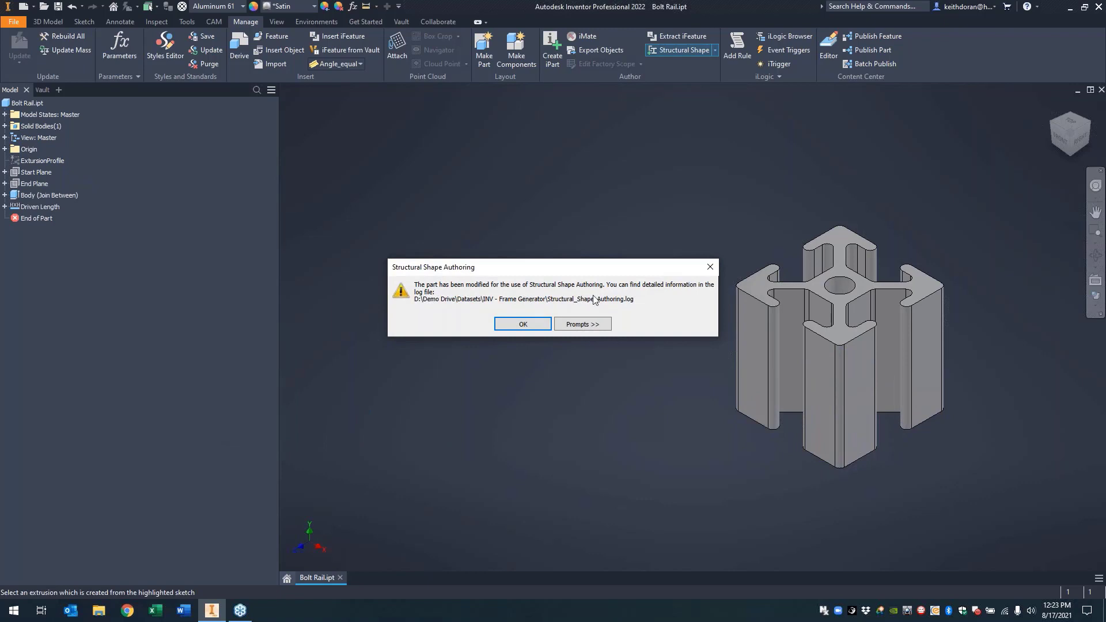
{"action": "left_click", "coordinate": [522, 324]}
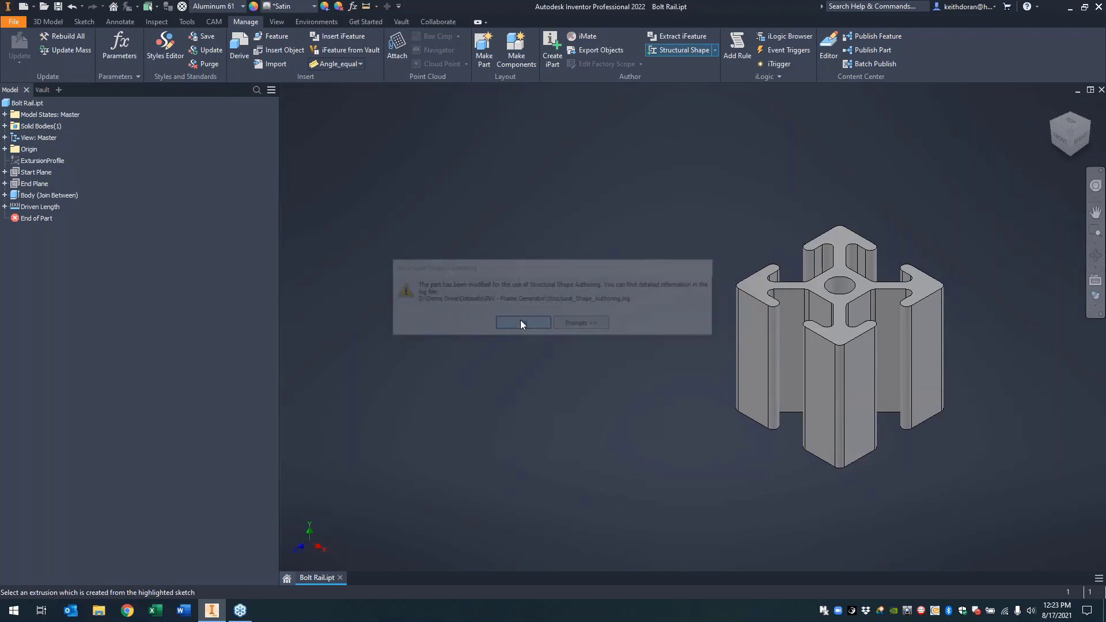
{"action": "left_click_drag", "start_coordinate": [497, 197], "coordinate": [389, 114]}
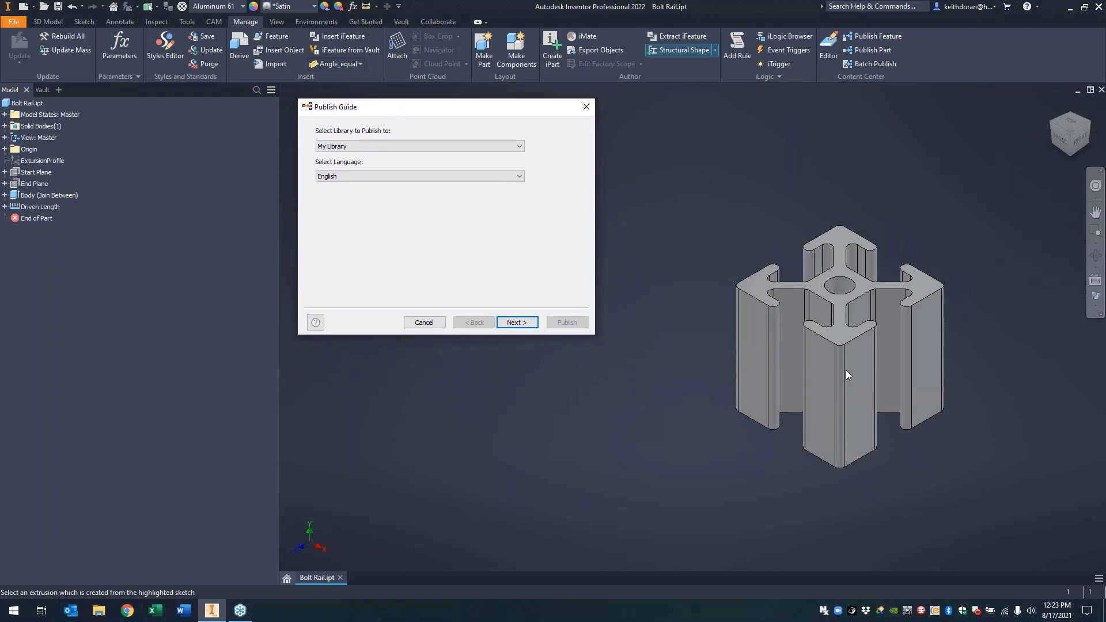
{"action": "left_click", "coordinate": [430, 322]}
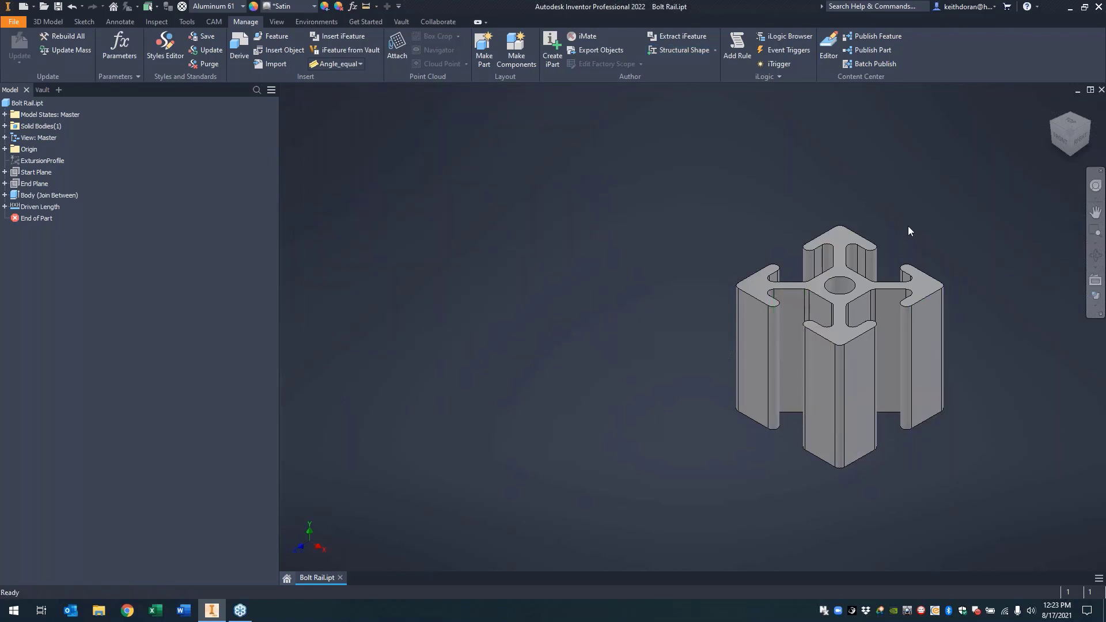
- Inspect the authored part's Driven Length feature and the sketch beneath it
{"action": "middle_click_drag", "start_coordinate": [908, 231], "coordinate": [712, 214]}
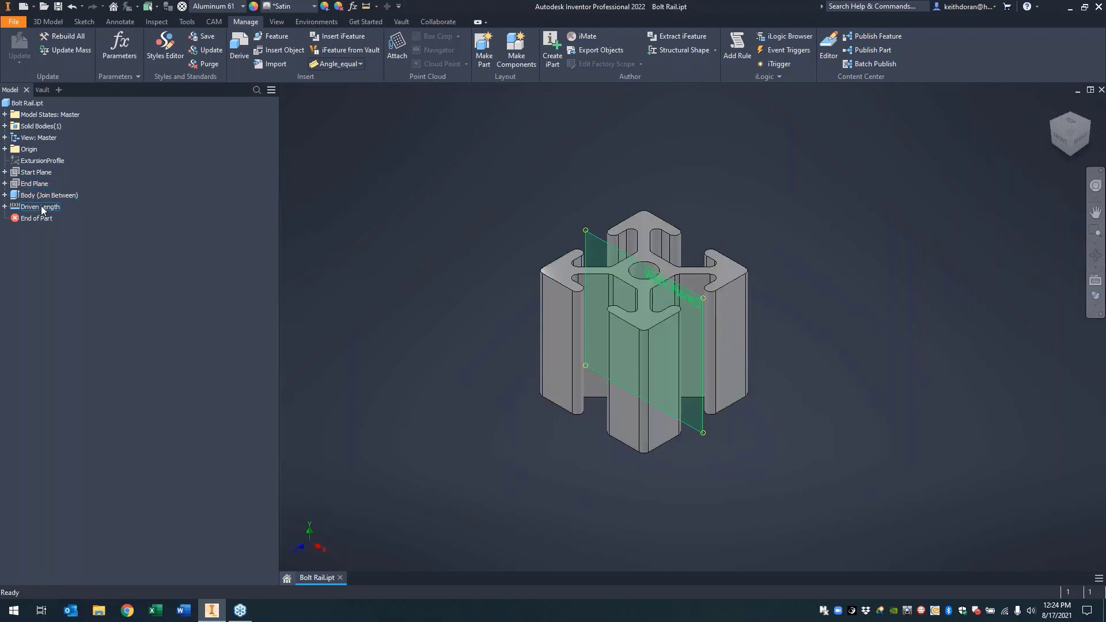
{"action": "left_click", "coordinate": [5, 206]}
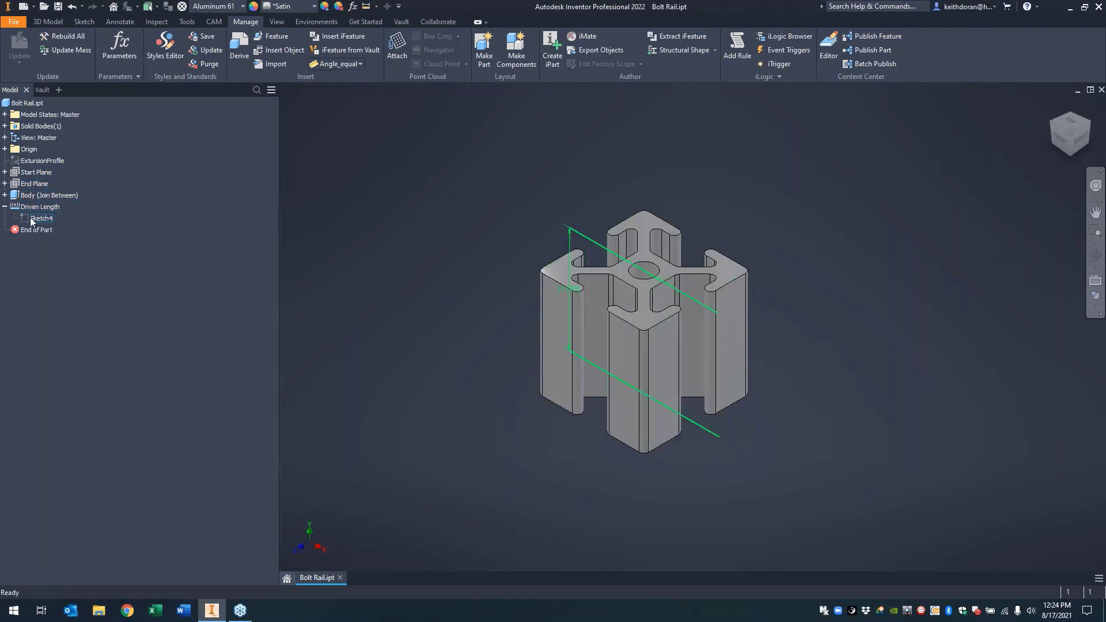
{"action": "left_click", "coordinate": [5, 207]}
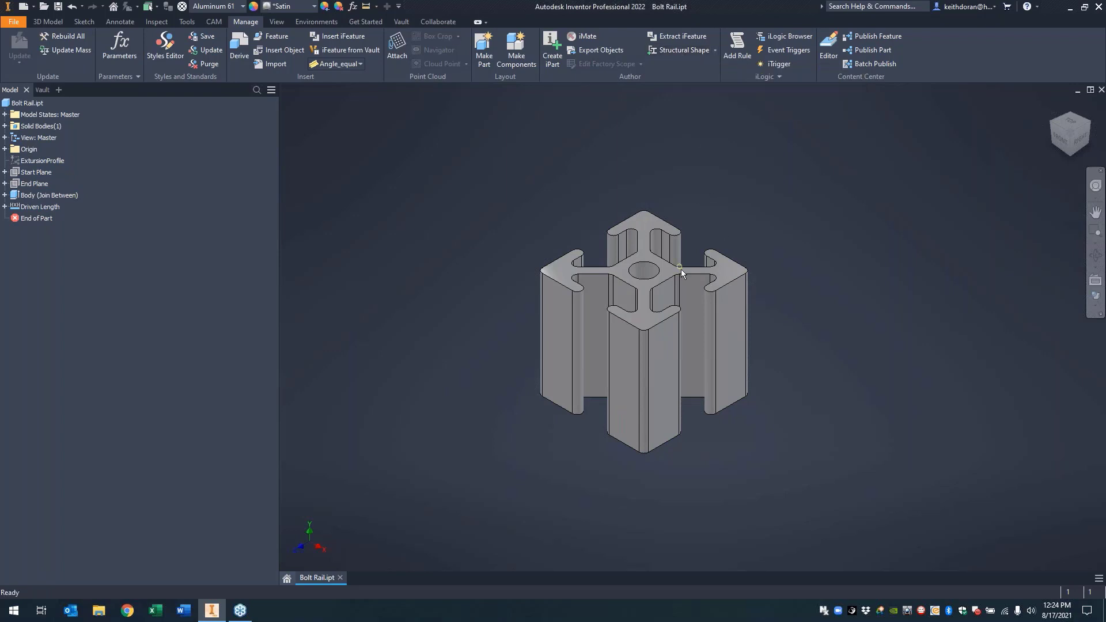
- Review the Bolt Rail part's iProperties, covering the summary, project, status and custom properties
{"action": "right_click", "coordinate": [27, 103]}
{"action": "left_click", "coordinate": [123, 284]}
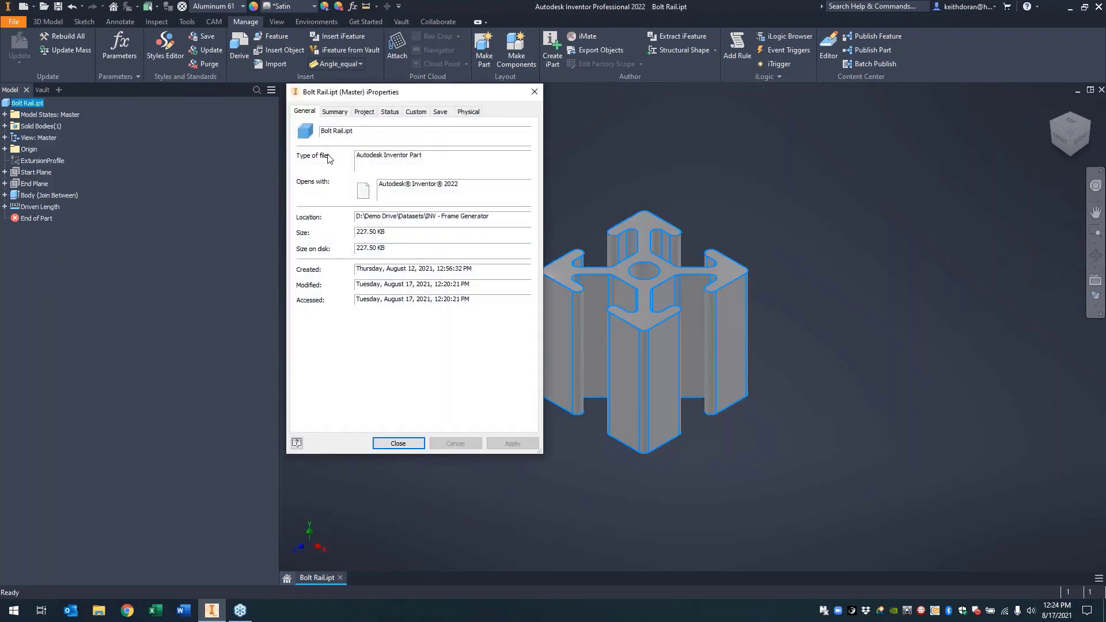
{"action": "left_click", "coordinate": [334, 112]}
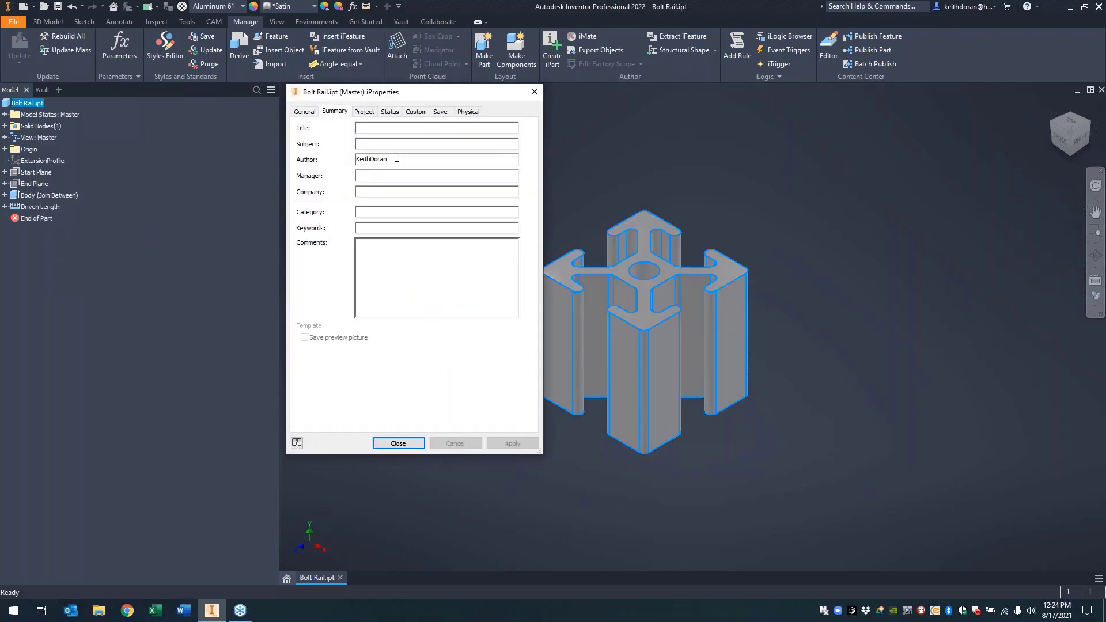
{"action": "left_click", "coordinate": [364, 112]}
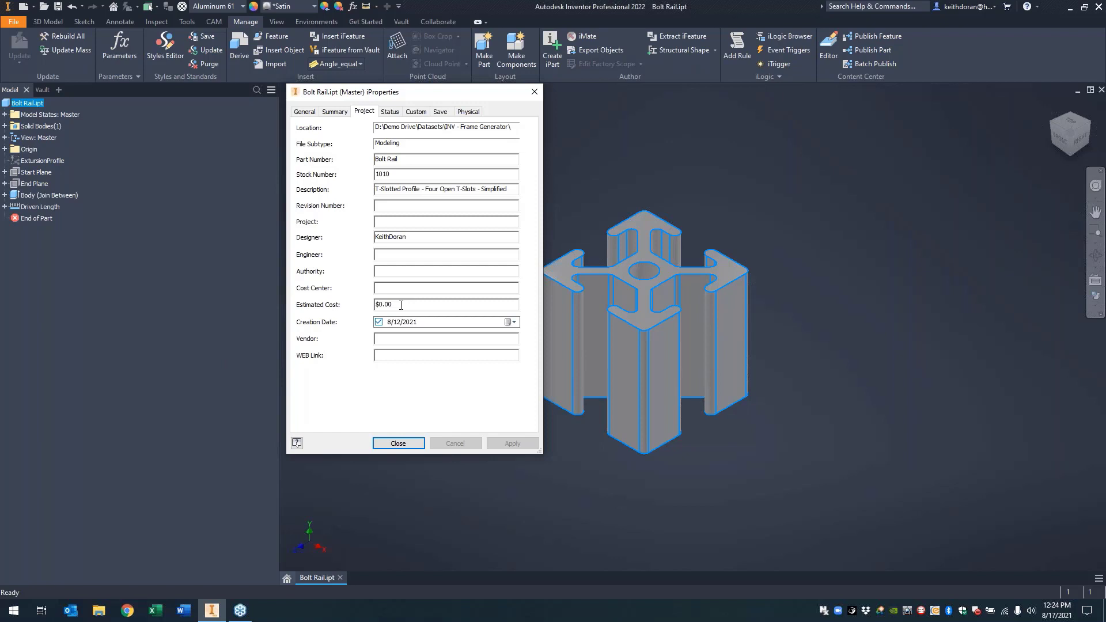
{"action": "left_click", "coordinate": [390, 112]}
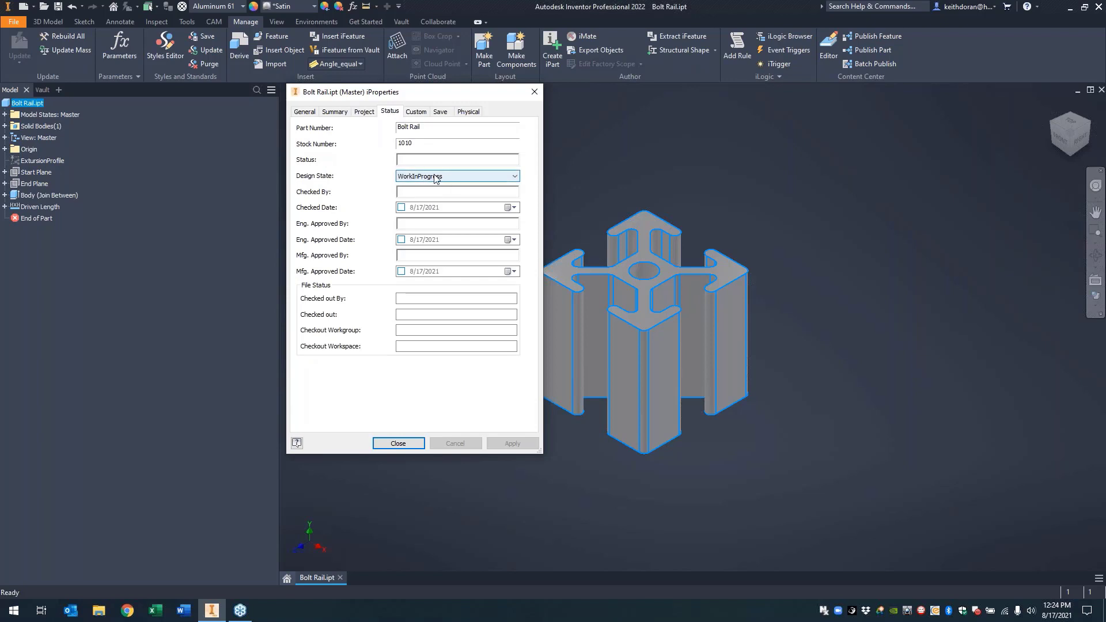
{"action": "left_click", "coordinate": [415, 112]}
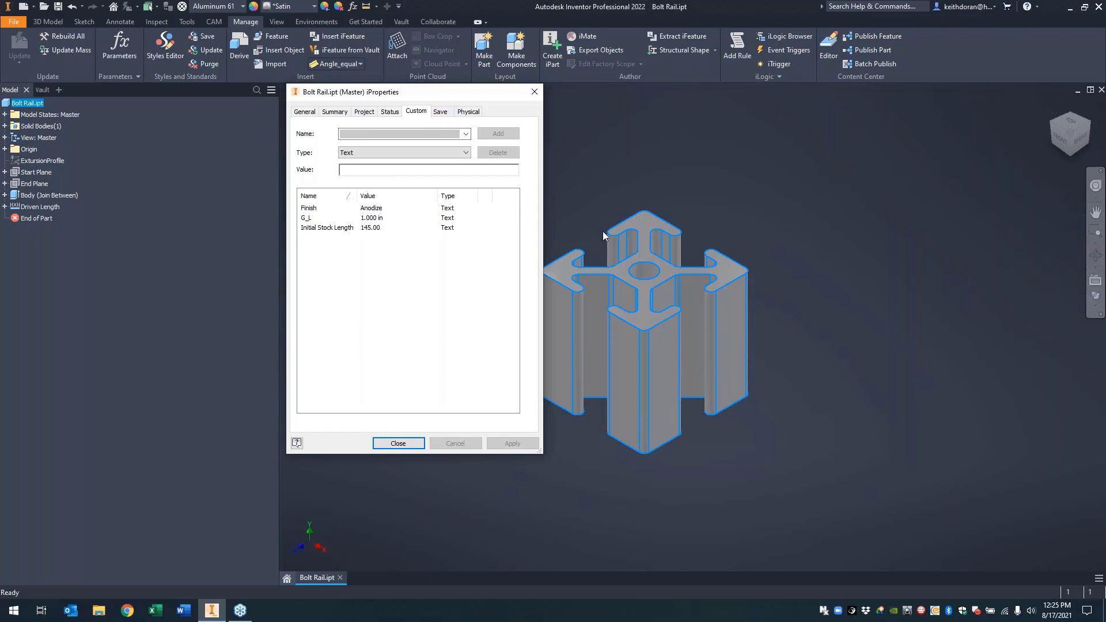
{"action": "left_click", "coordinate": [398, 444]}
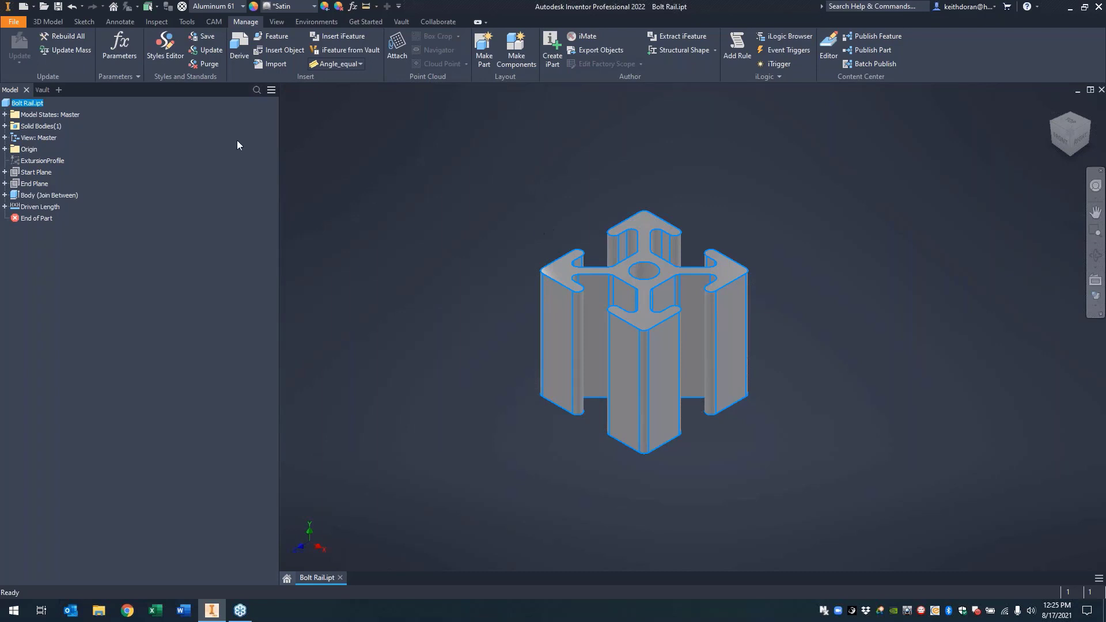
- Examine the part's bill of materials document settings, including the parameters available for Base Quantity, leaving G_L selected
{"action": "left_click", "coordinate": [186, 21]}
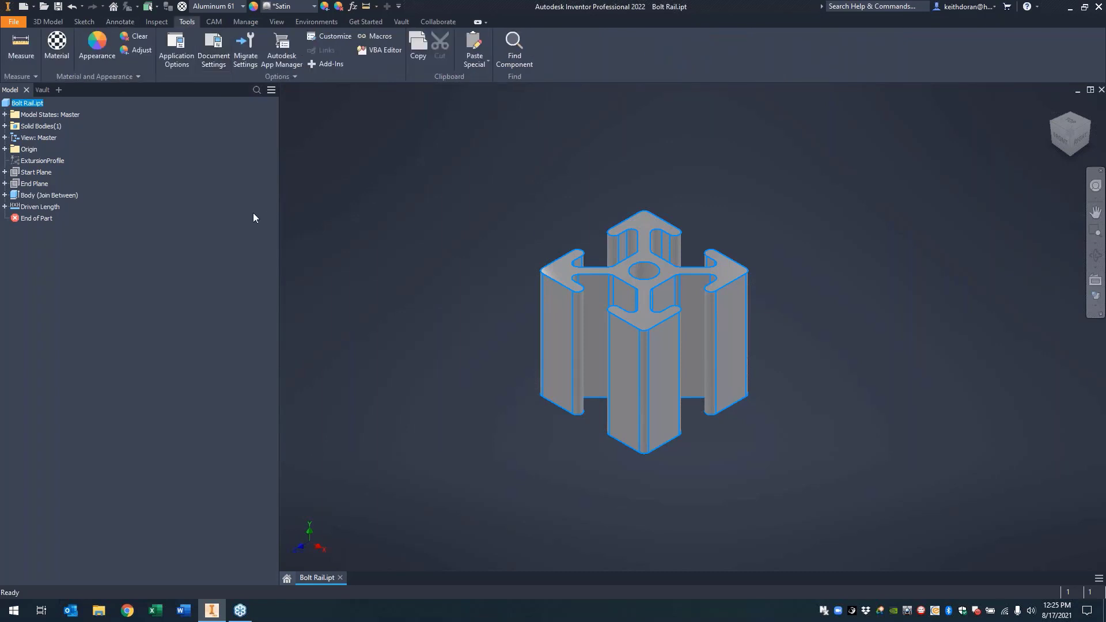
{"action": "left_click", "coordinate": [213, 51]}
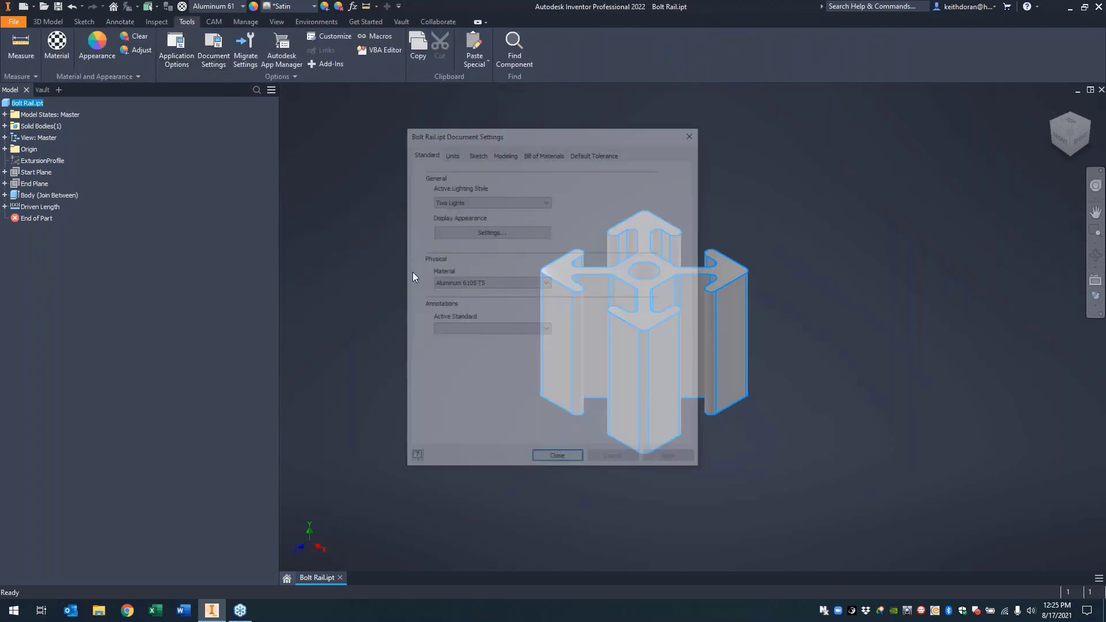
{"action": "left_click_drag", "start_coordinate": [553, 132], "coordinate": [347, 100]}
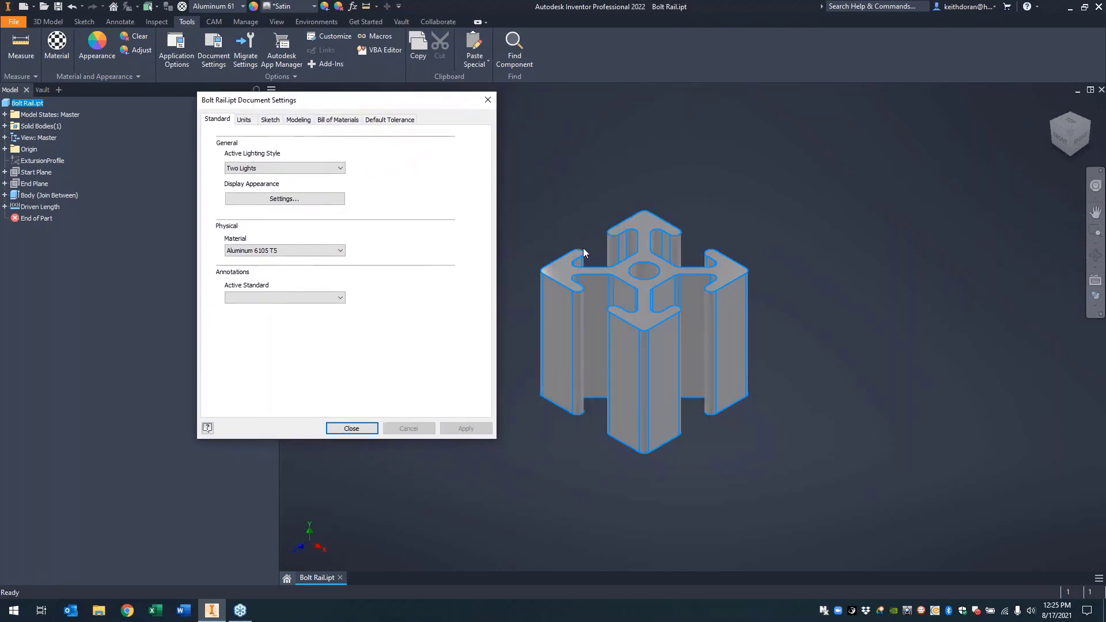
{"action": "left_click", "coordinate": [338, 120]}
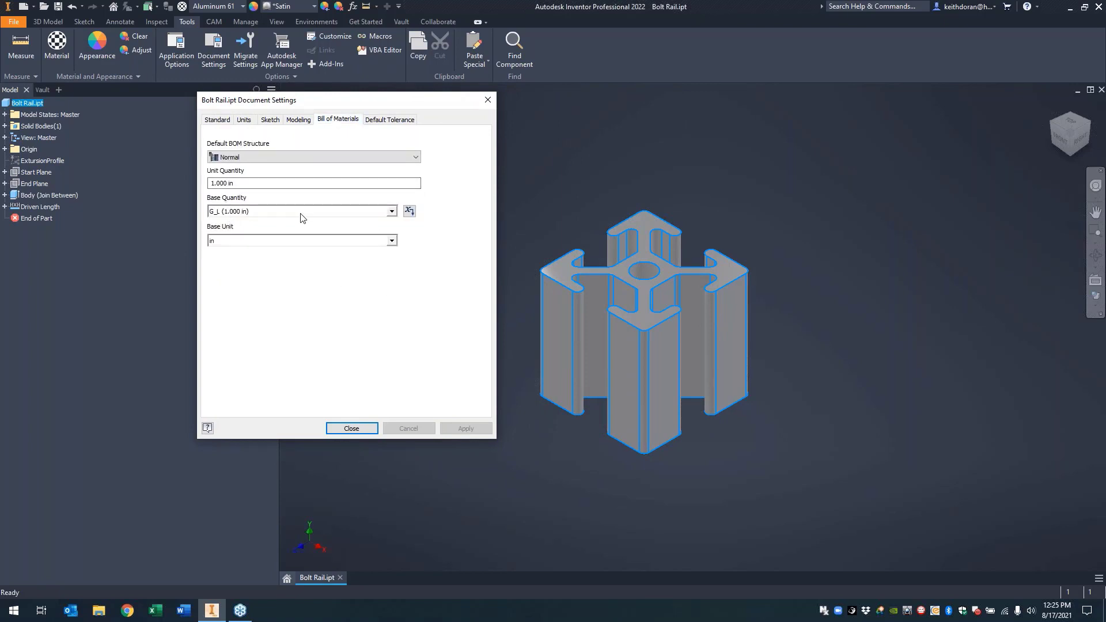
{"action": "left_click", "coordinate": [392, 211]}
{"action": "scroll", "coordinate": [302, 245], "scroll_direction": "up", "scroll_amount": 6}
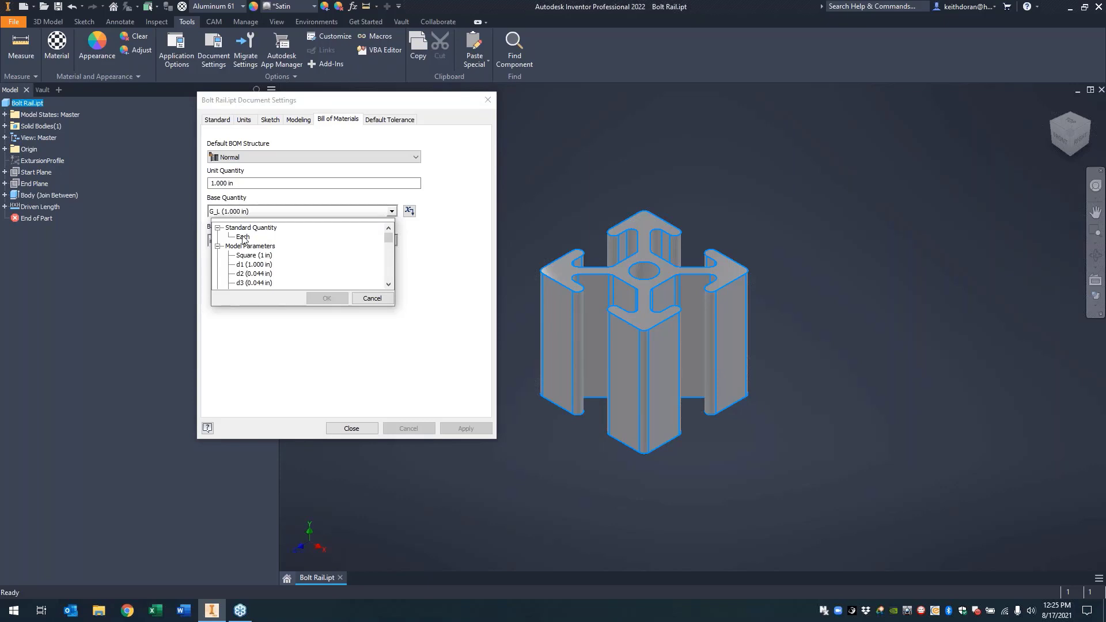
{"action": "scroll", "coordinate": [242, 248], "scroll_direction": "down", "scroll_amount": 6}
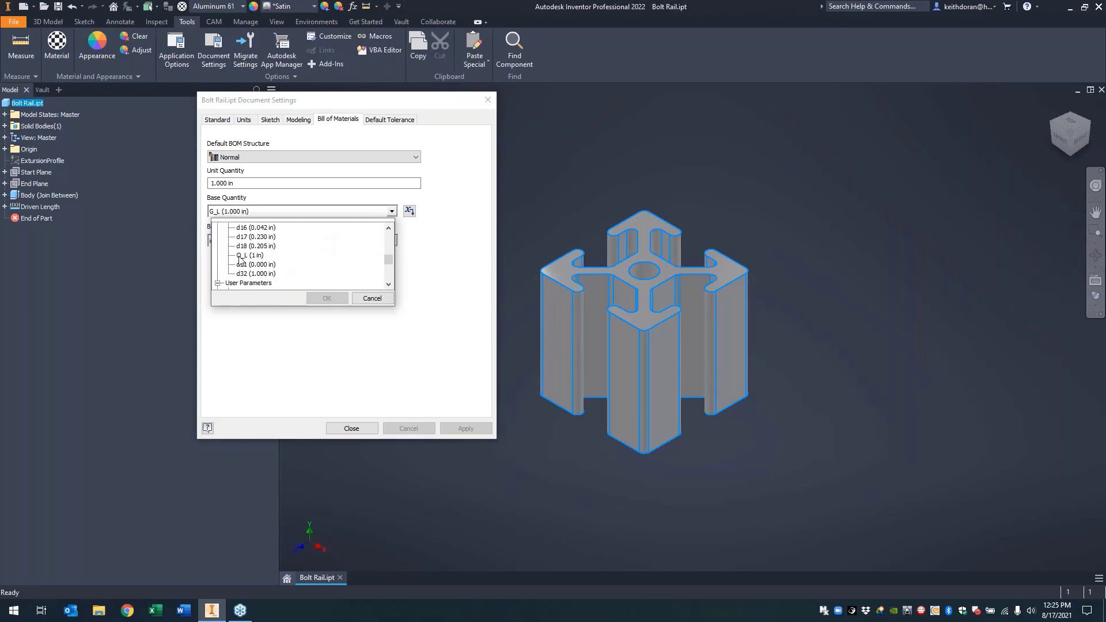
{"action": "left_click", "coordinate": [367, 299]}
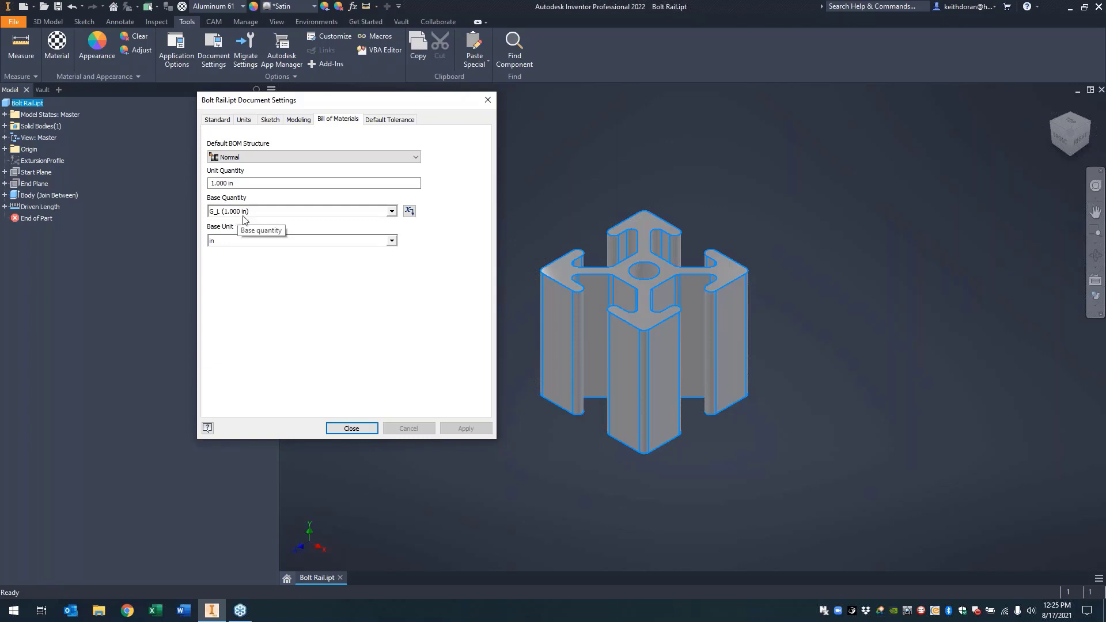
- Close the document settings and begin publishing the part to My Library in English under the Bolt Rails category
{"action": "left_click", "coordinate": [353, 430]}
{"action": "left_click", "coordinate": [482, 294]}
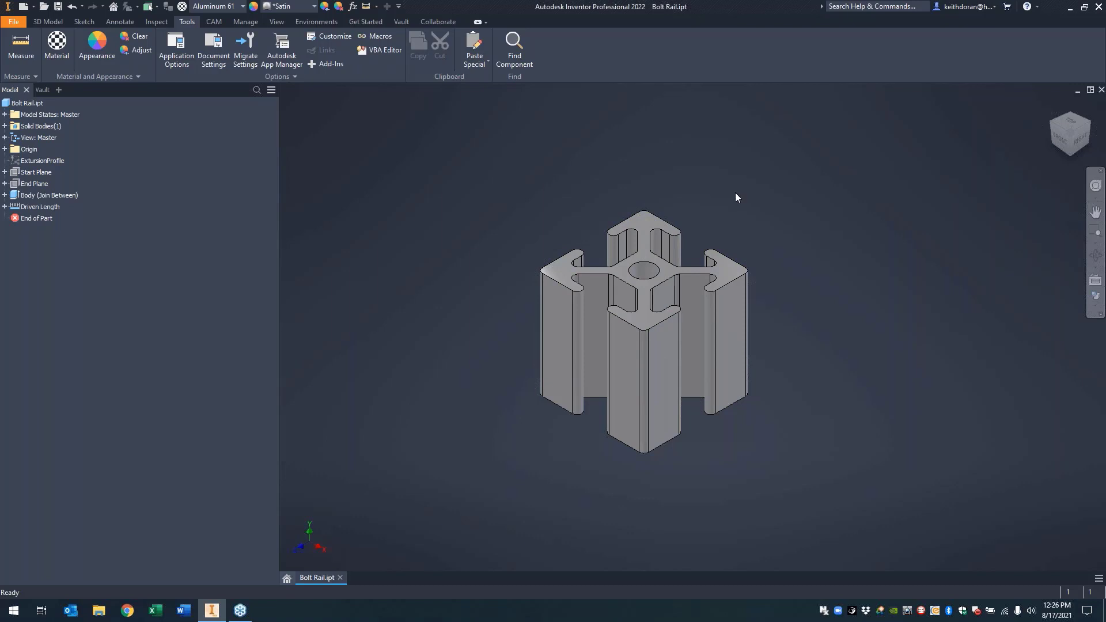
{"action": "left_click", "coordinate": [254, 23]}
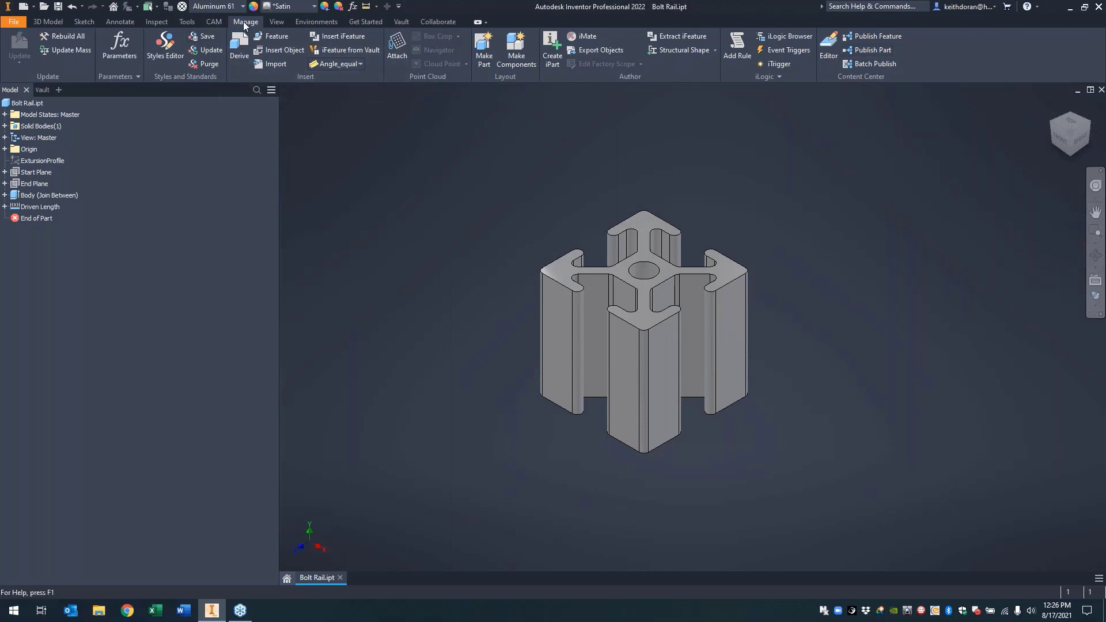
{"action": "left_click", "coordinate": [871, 49]}
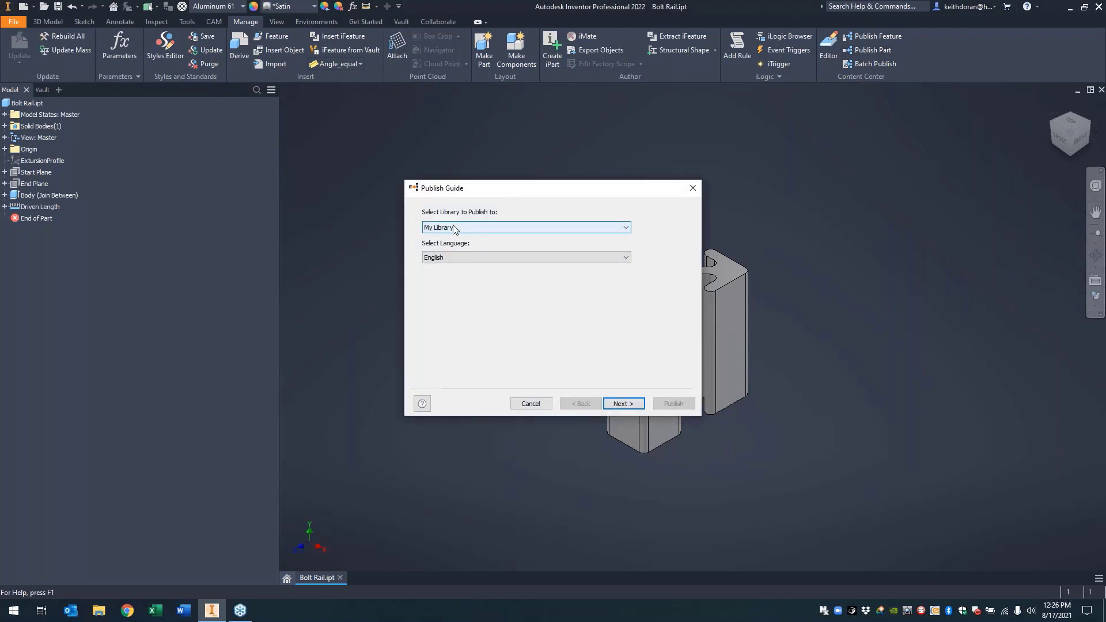
{"action": "left_click", "coordinate": [635, 404]}
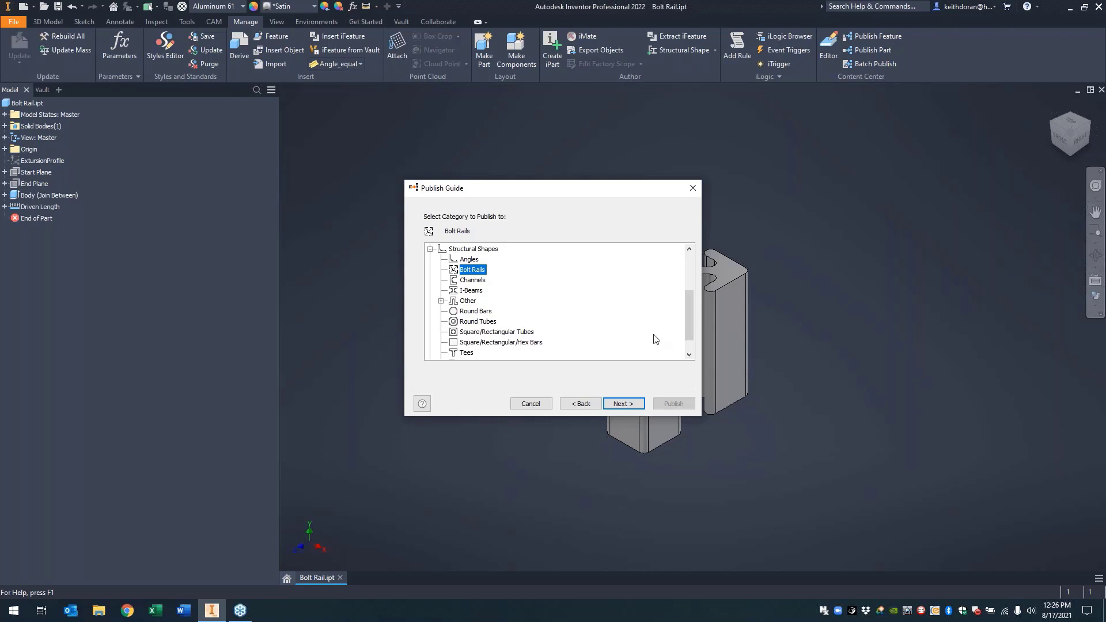
{"action": "left_click", "coordinate": [634, 403]}
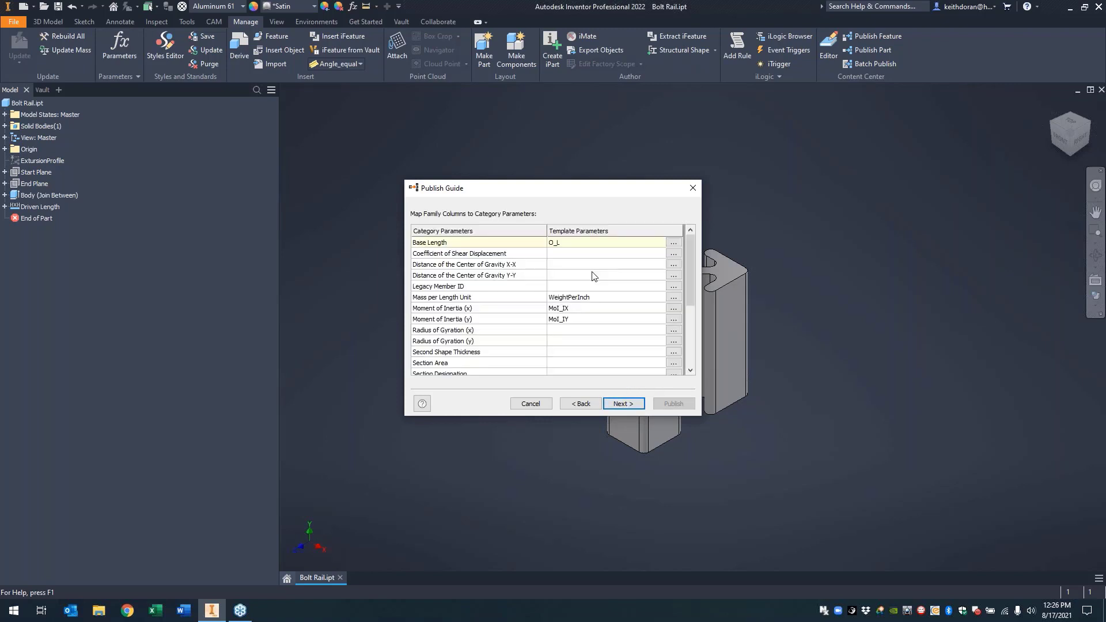
- Review and accept the category parameter mapping, and define Base Length as the family's only key column
{"action": "scroll", "coordinate": [582, 333], "scroll_direction": "down", "scroll_amount": 4}
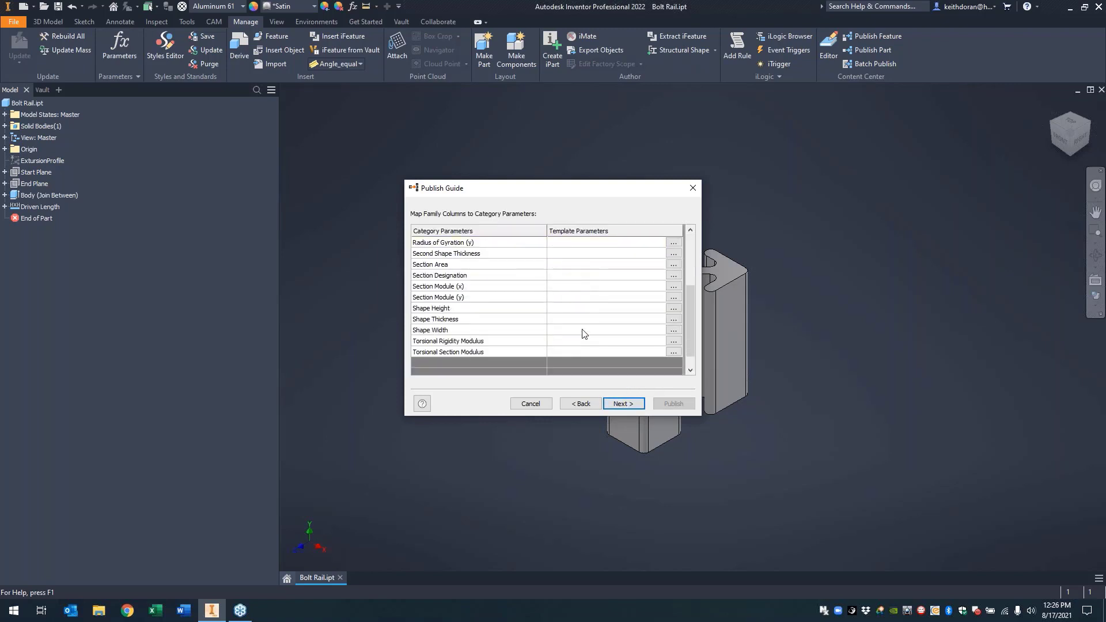
{"action": "scroll", "coordinate": [582, 333], "scroll_direction": "up", "scroll_amount": 4}
{"action": "left_click", "coordinate": [624, 404]}
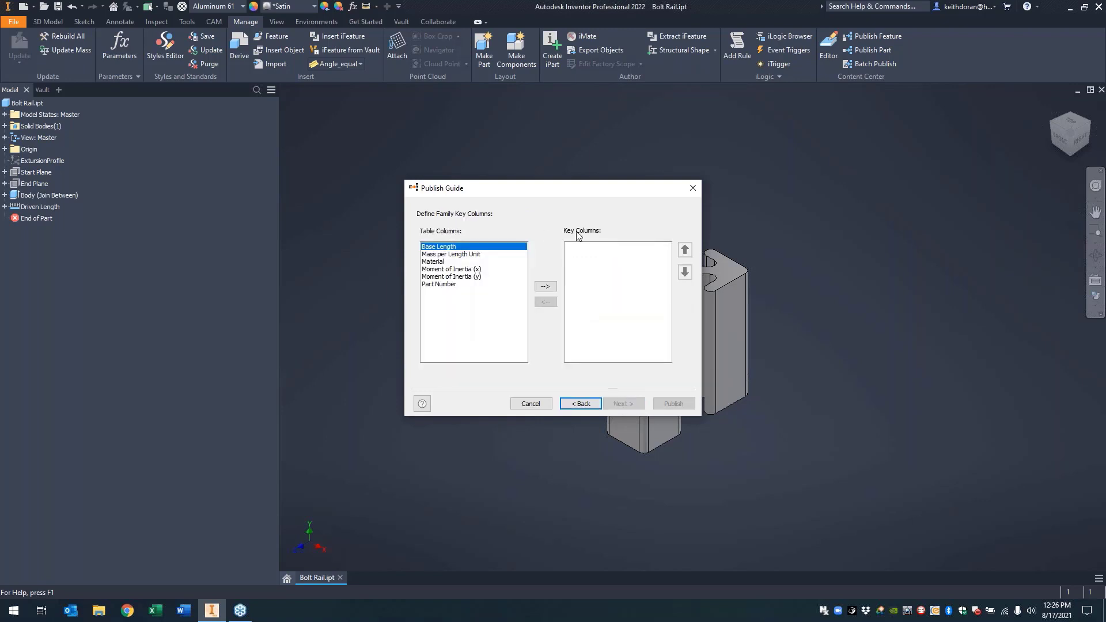
{"action": "left_click", "coordinate": [550, 288]}
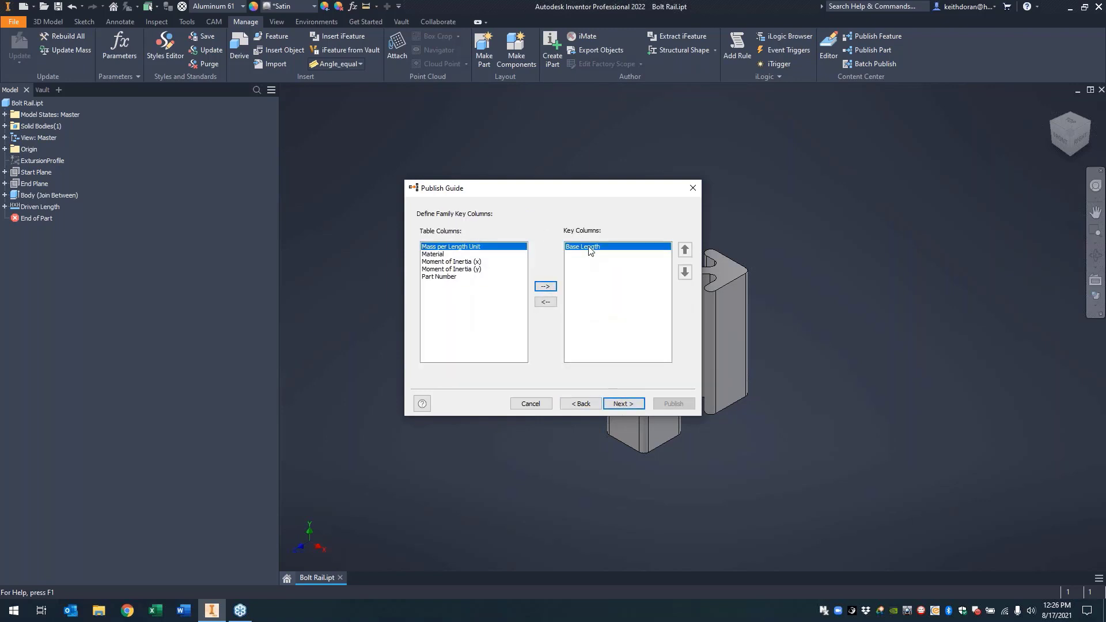
{"action": "left_click", "coordinate": [443, 255]}
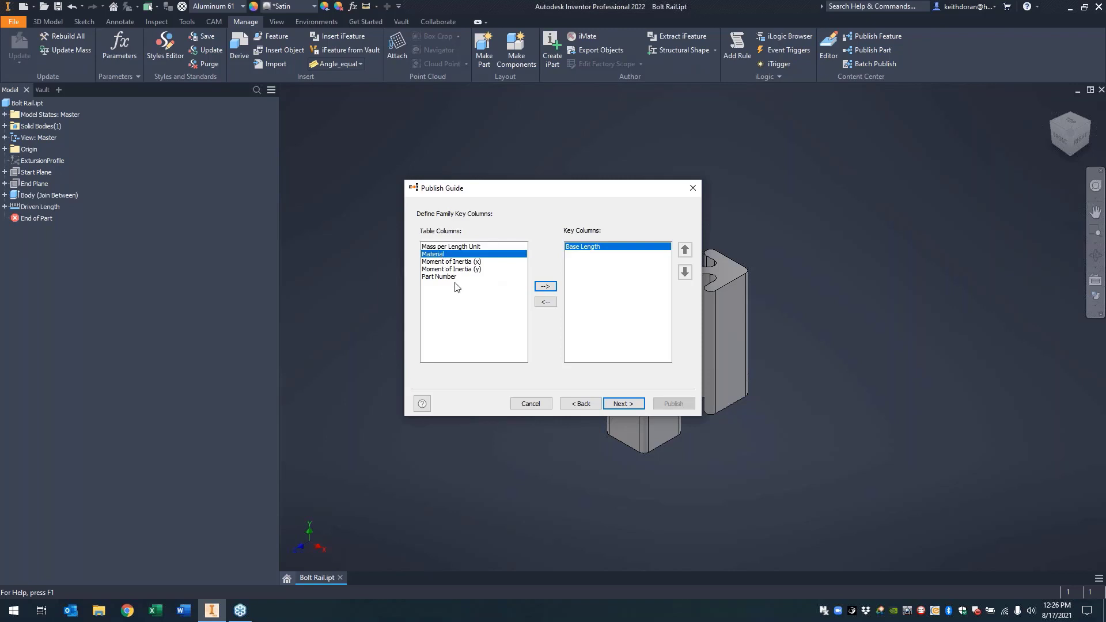
{"action": "left_click", "coordinate": [450, 277]}
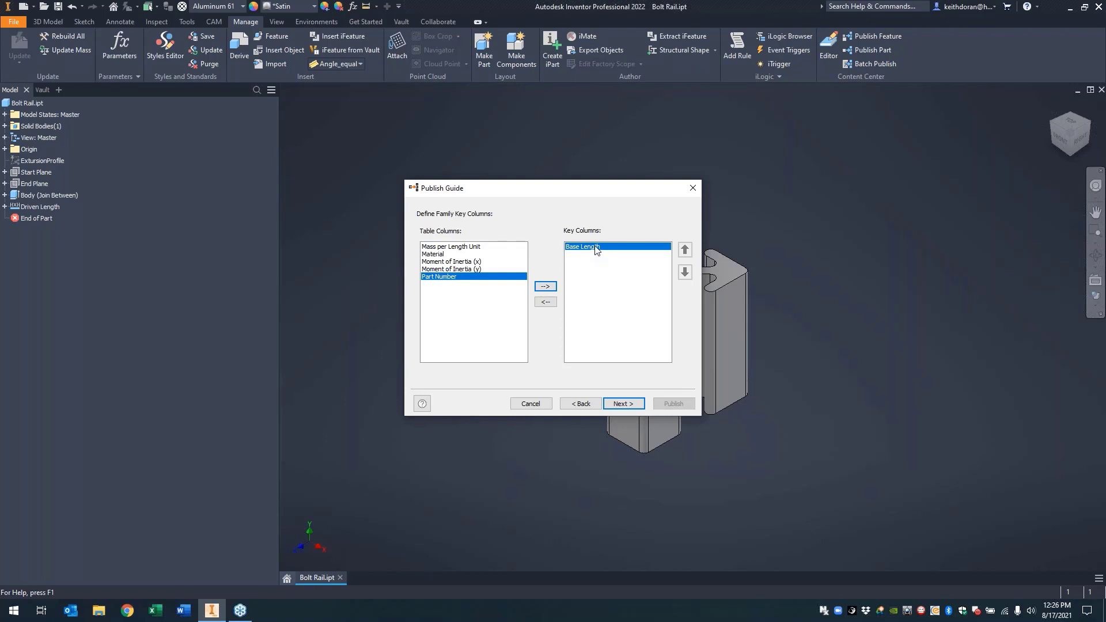
{"action": "left_click", "coordinate": [628, 403]}
- Set the family folder name to 1010 and the manufacturer to HCO, declining to share a folder name with another family
{"action": "left_click", "coordinate": [470, 236]}
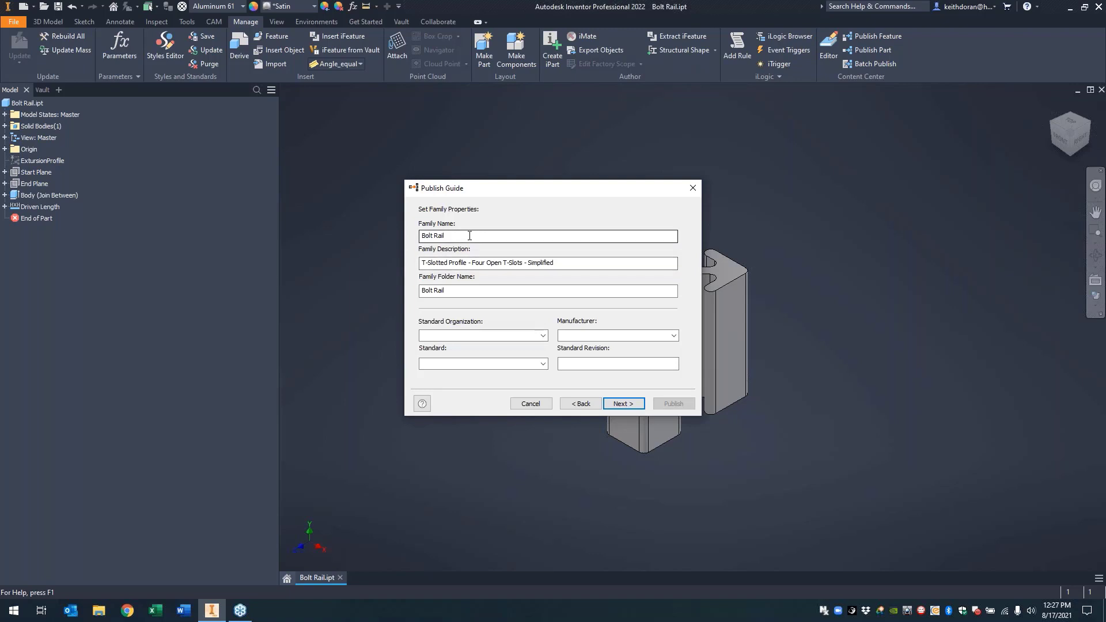
{"action": "left_click", "coordinate": [470, 291]}
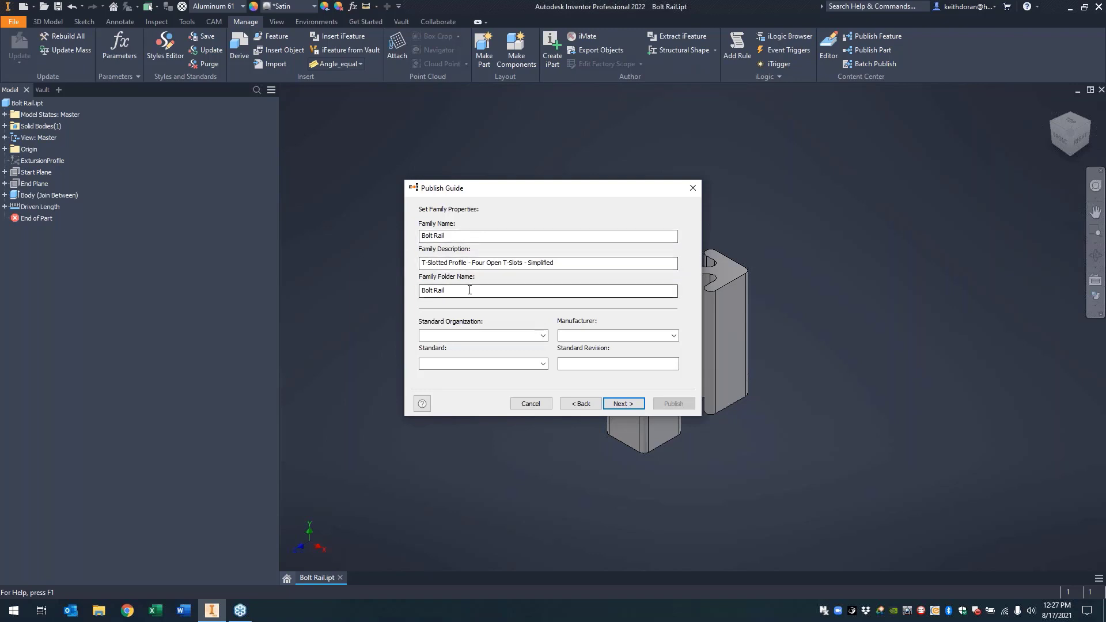
{"action": "left_click_drag", "start_coordinate": [470, 291], "coordinate": [340, 288]}
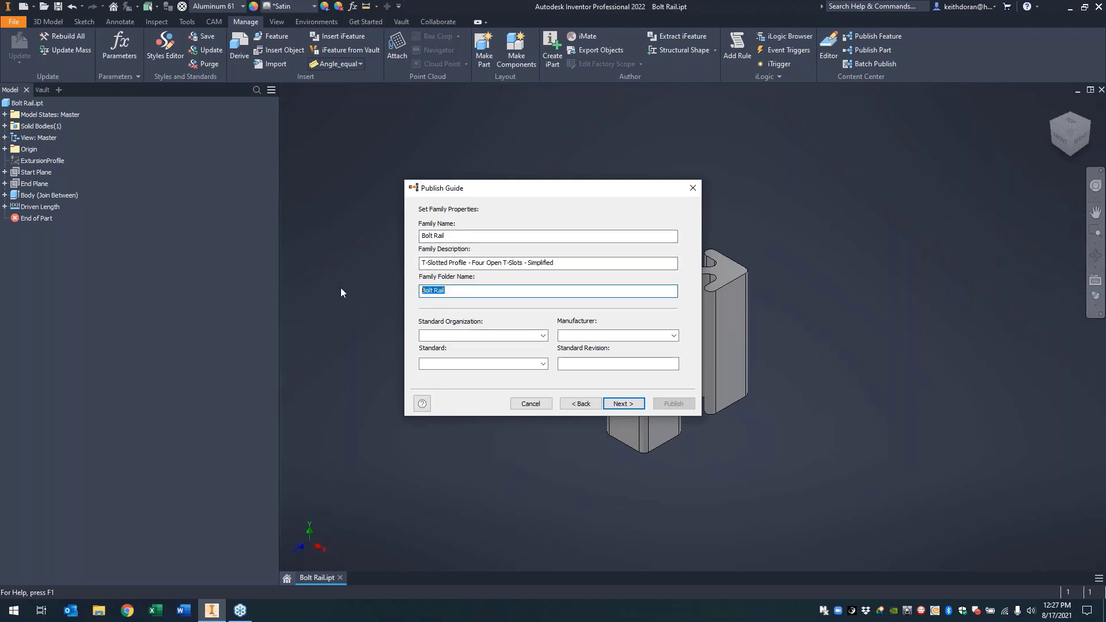
{"action": "type", "text": "1010"}
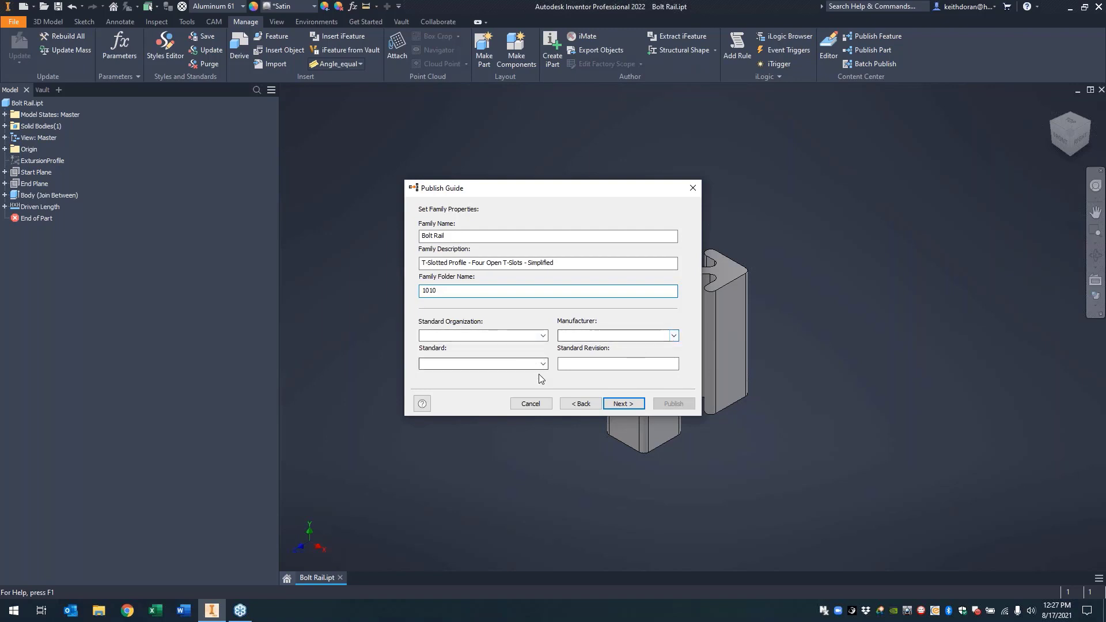
{"action": "left_click", "coordinate": [579, 338]}
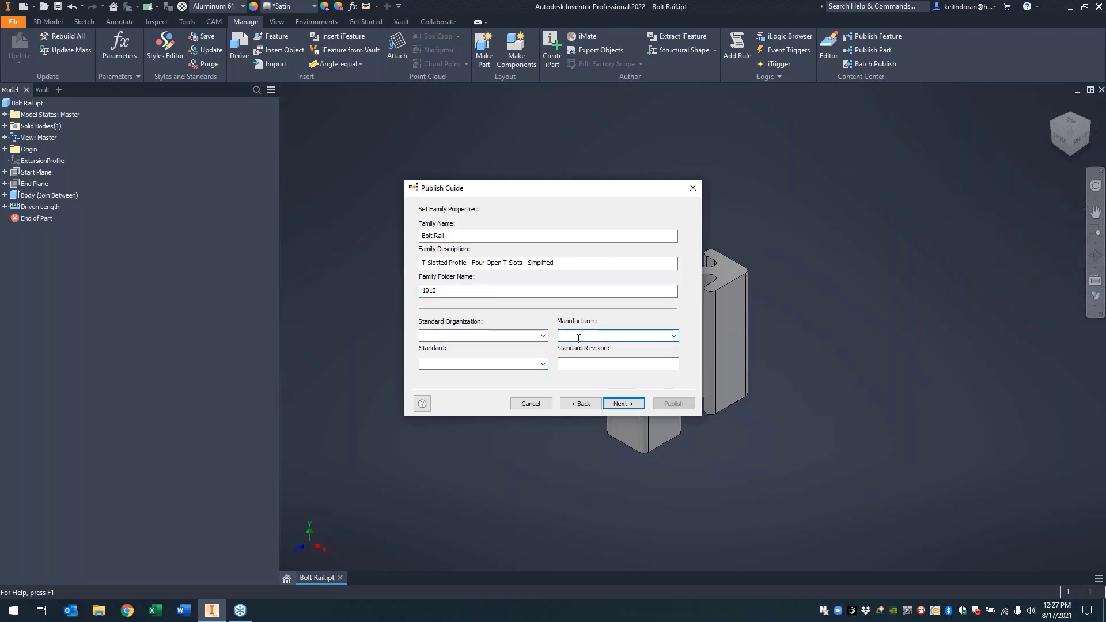
{"action": "type", "text": "HCI"}
{"action": "type", "text": "O"}
{"action": "left_click", "coordinate": [623, 404]}
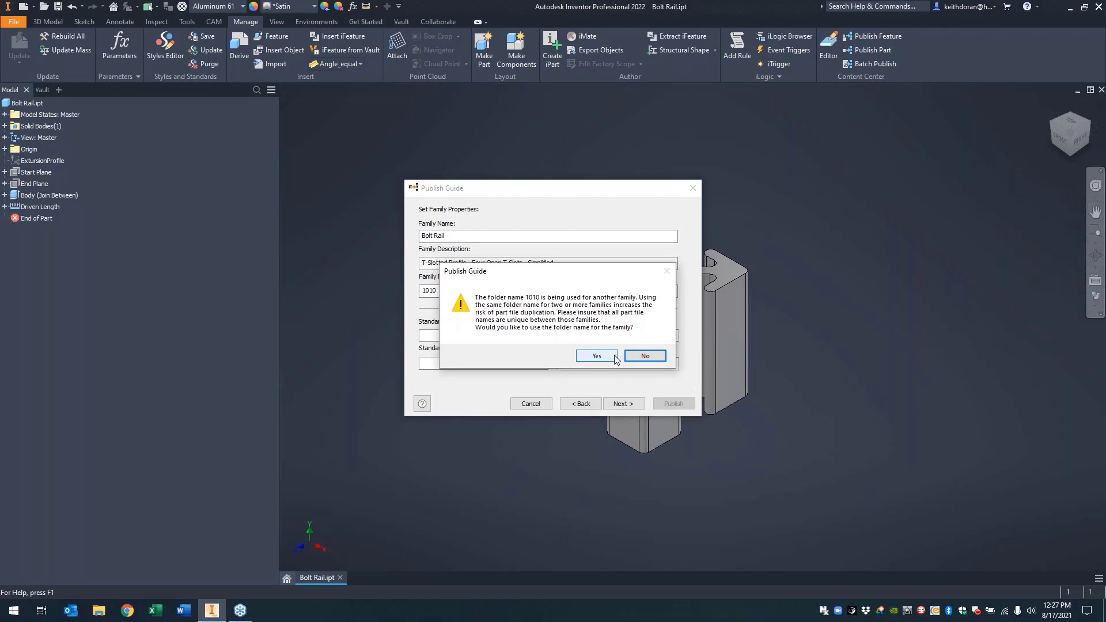
{"action": "left_click", "coordinate": [644, 356]}
- Append "- Simplified" to the 1010 family folder name and publish the family with the default thumbnail
{"action": "left_click", "coordinate": [470, 295]}
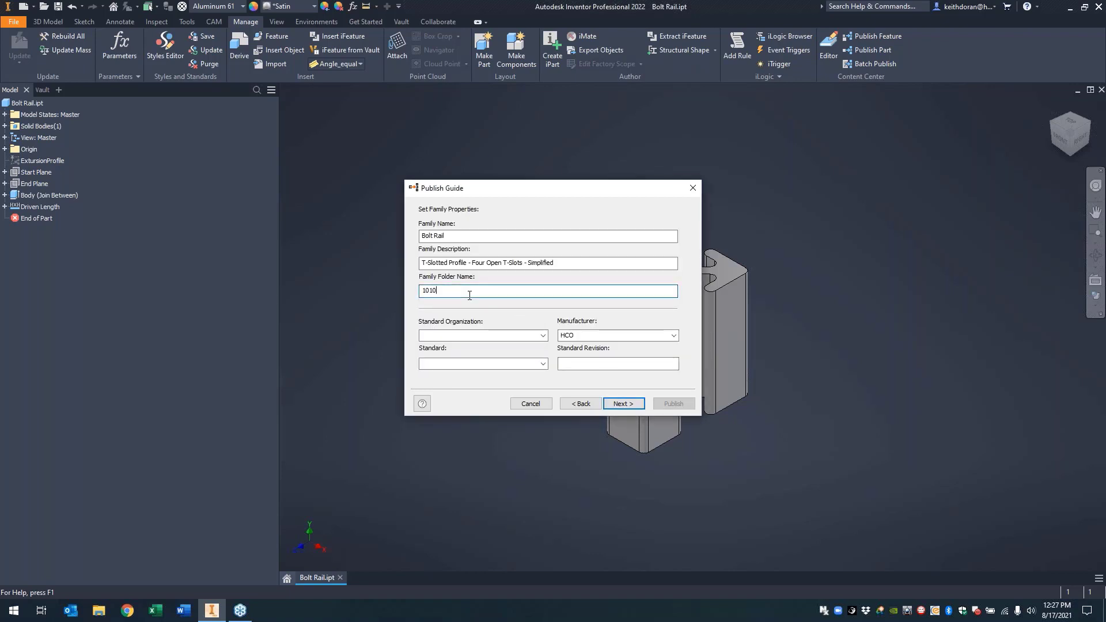
{"action": "type", "text": "- Simplified"}
{"action": "left_click", "coordinate": [629, 404]}
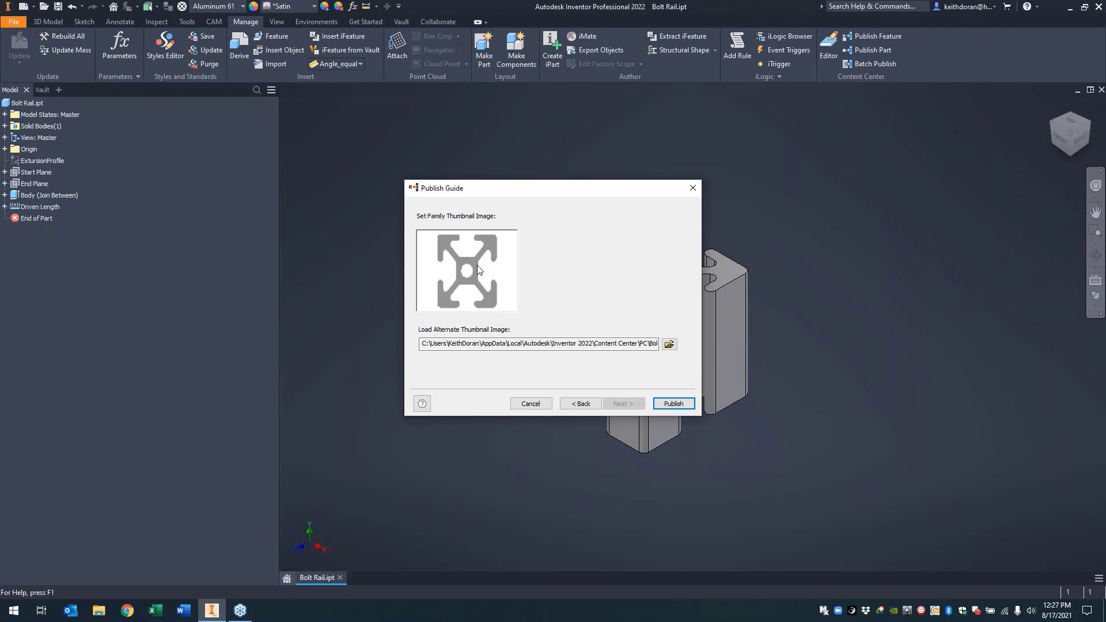
{"action": "left_click", "coordinate": [668, 405]}
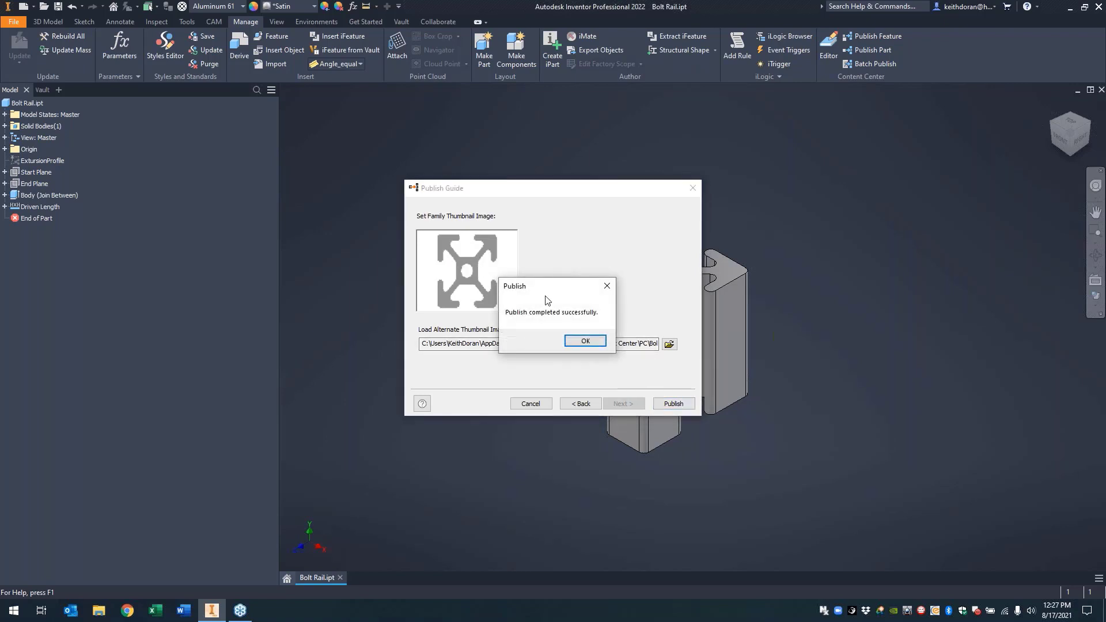
{"action": "left_click_drag", "start_coordinate": [547, 291], "coordinate": [572, 229]}
{"action": "left_click", "coordinate": [610, 279]}
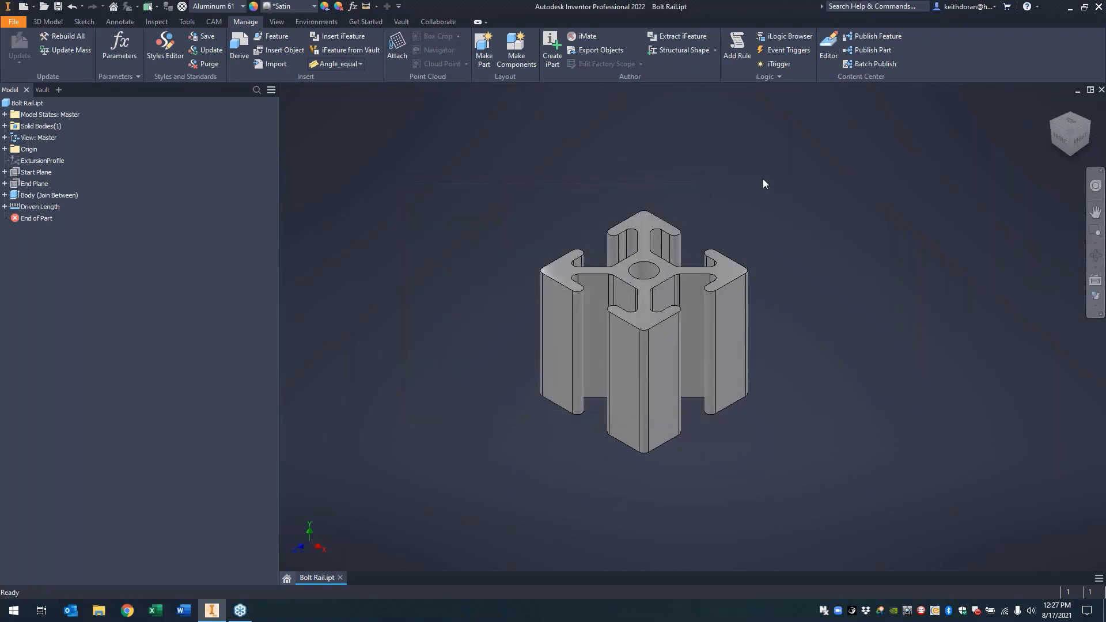
- Open the Bolt Rail family table from My Library's Bolt Rails category in the Content Center Editor and widen its window
{"action": "left_click", "coordinate": [829, 46]}
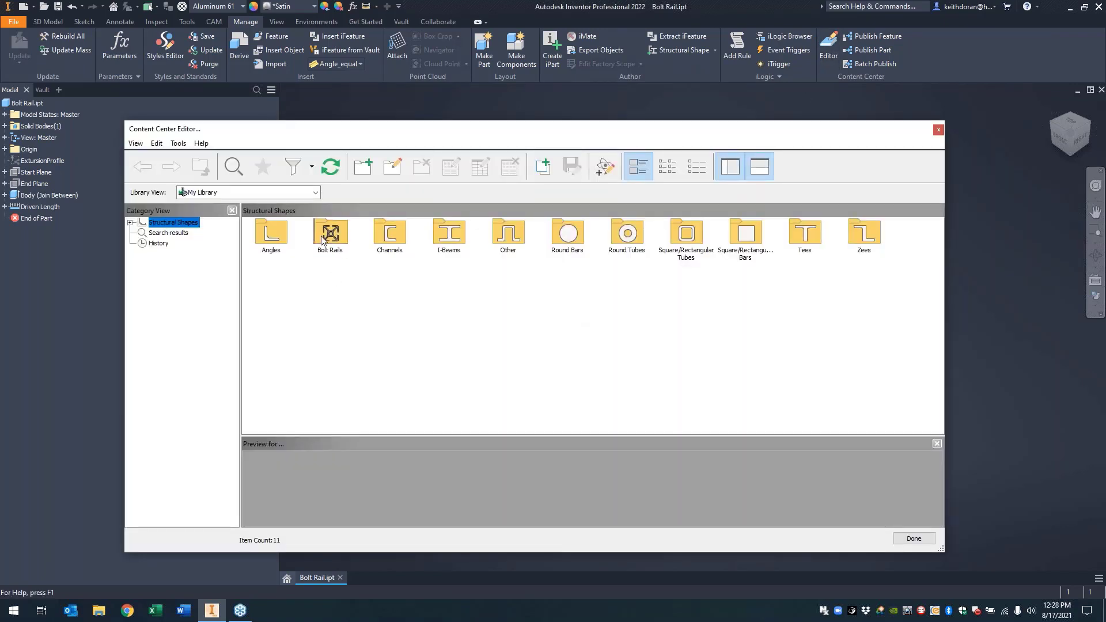
{"action": "double_click", "coordinate": [325, 237]}
{"action": "left_click", "coordinate": [268, 234]}
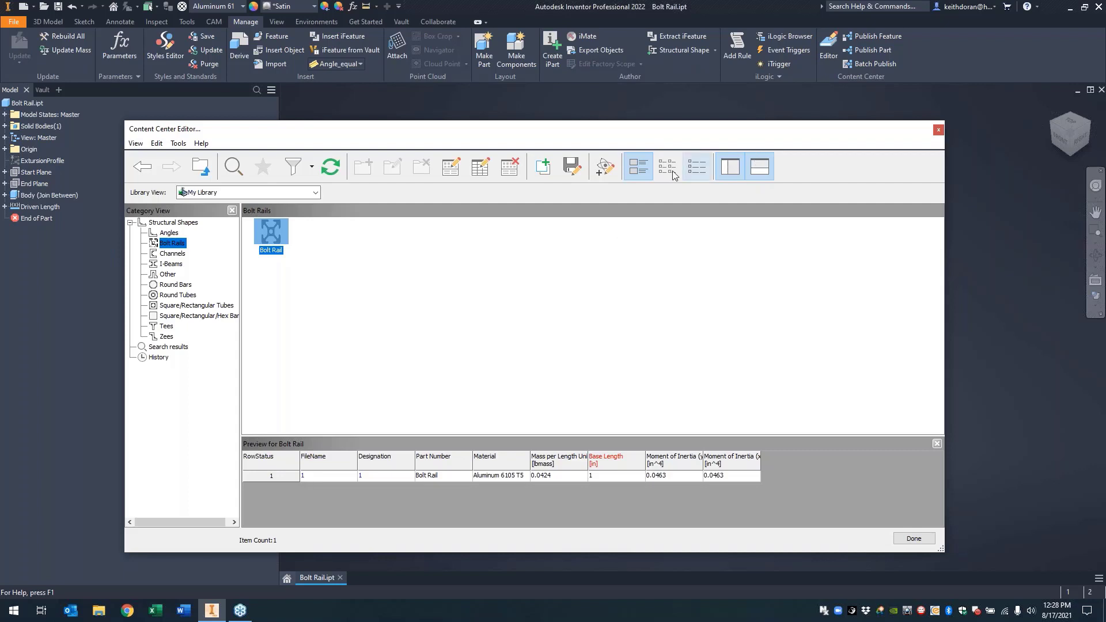
{"action": "right_click", "coordinate": [275, 237]}
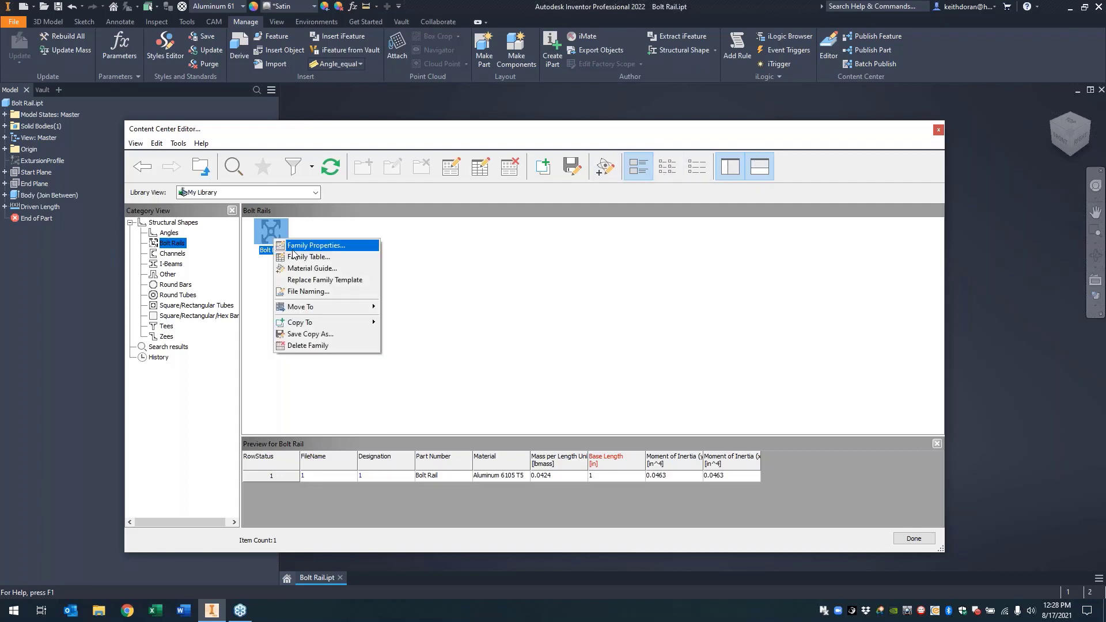
{"action": "left_click", "coordinate": [311, 256]}
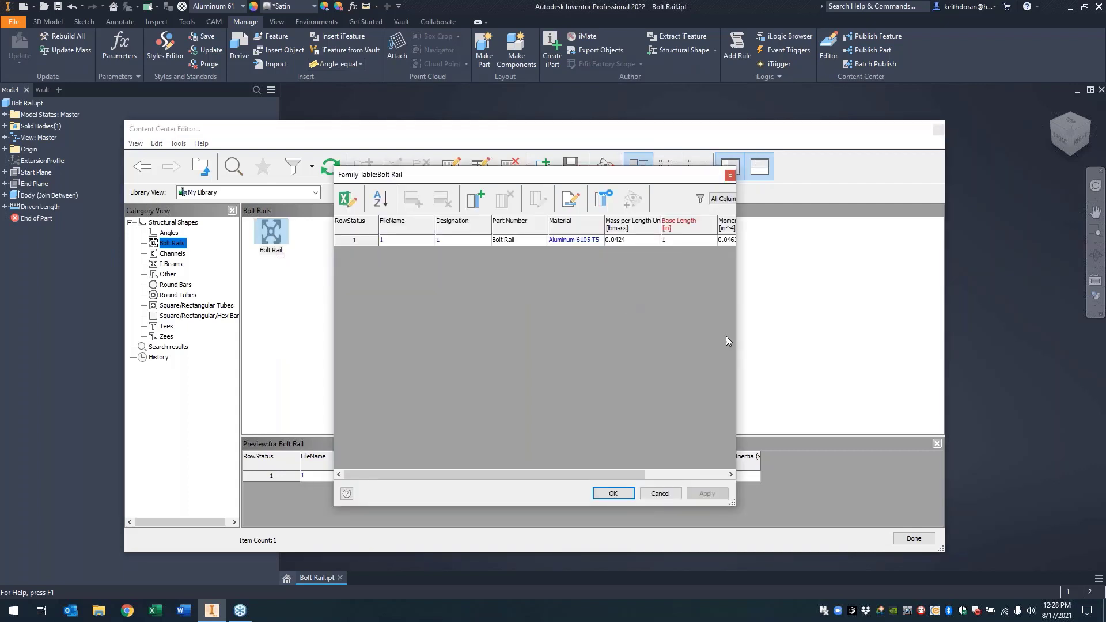
{"action": "left_click_drag", "start_coordinate": [739, 334], "coordinate": [1036, 333]}
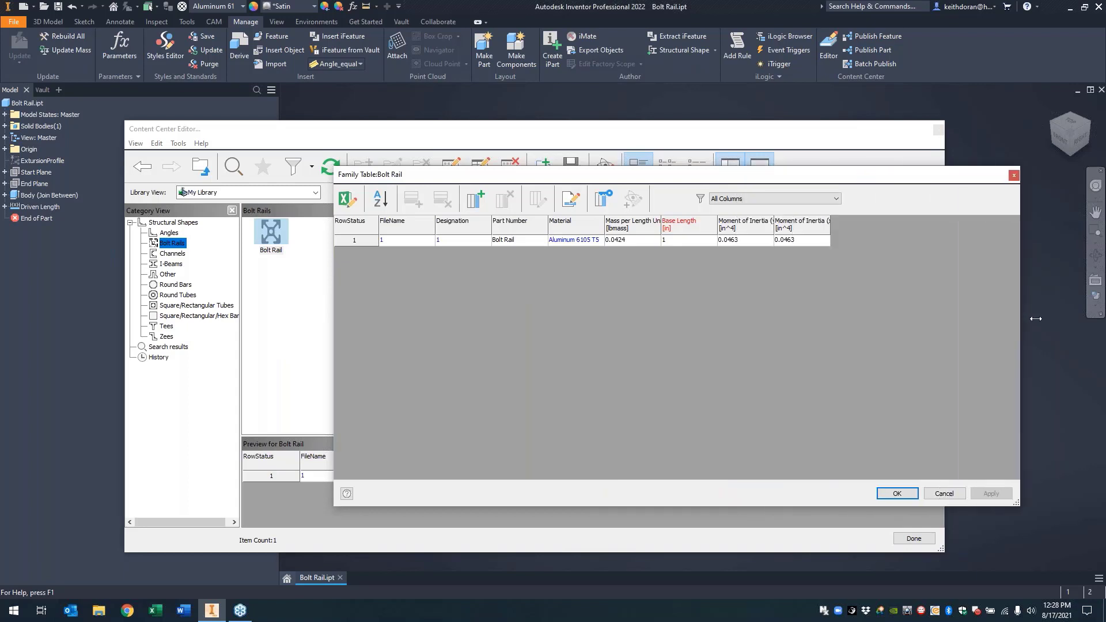
- Inspect the Base Length column's properties, including its Inventor property mapping, and close them without changes
{"action": "right_click", "coordinate": [694, 234]}
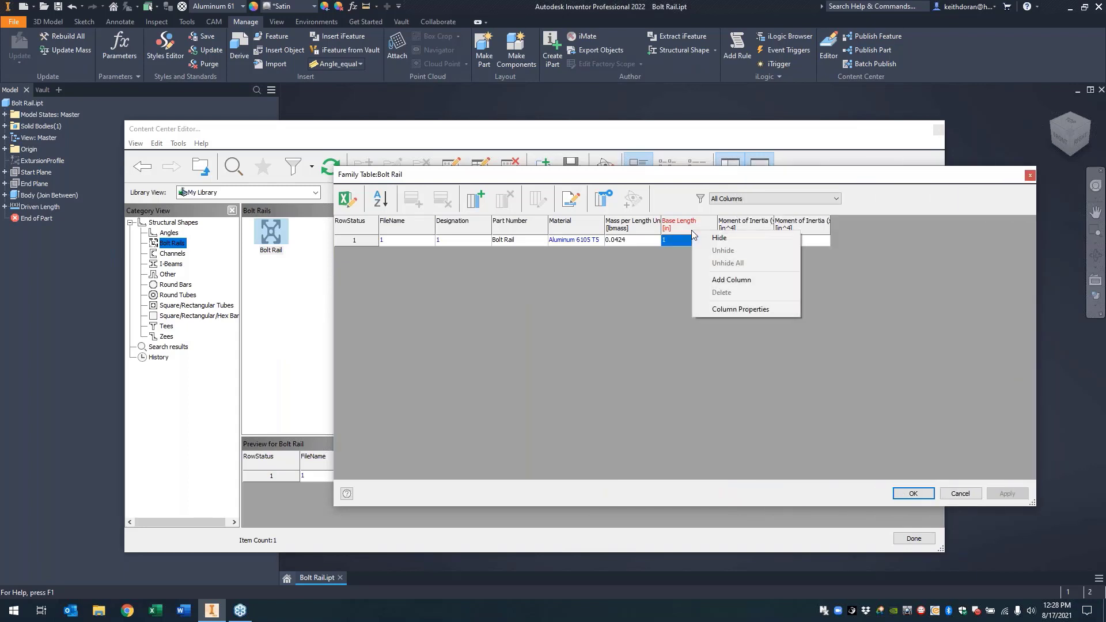
{"action": "left_click", "coordinate": [741, 314]}
{"action": "left_click_drag", "start_coordinate": [665, 227], "coordinate": [572, 209]}
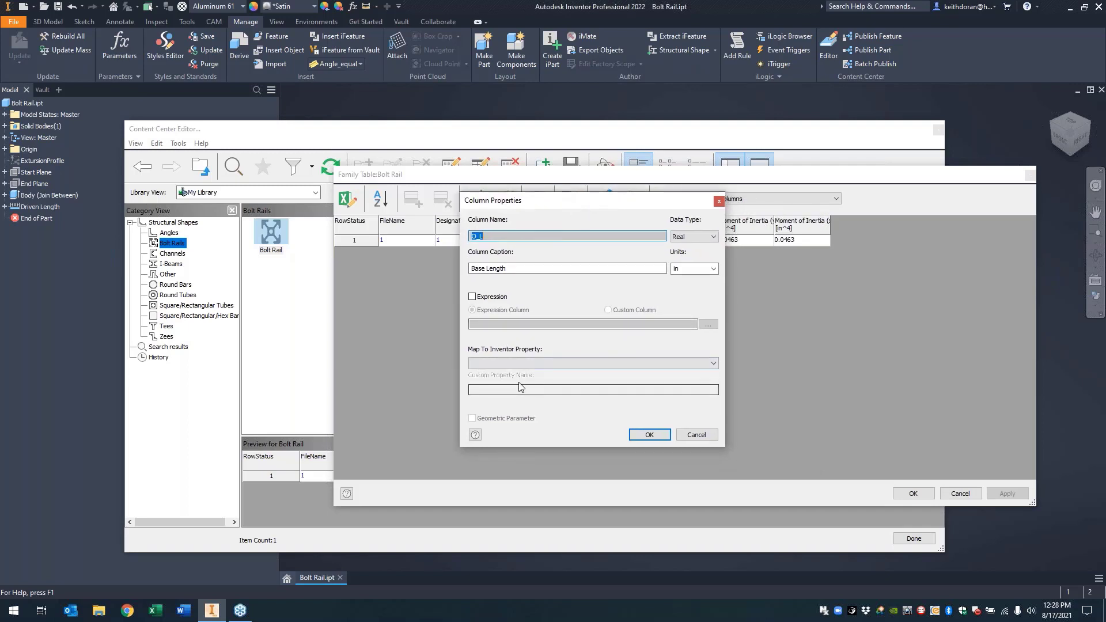
{"action": "left_click", "coordinate": [506, 363]}
{"action": "left_click", "coordinate": [506, 363]}
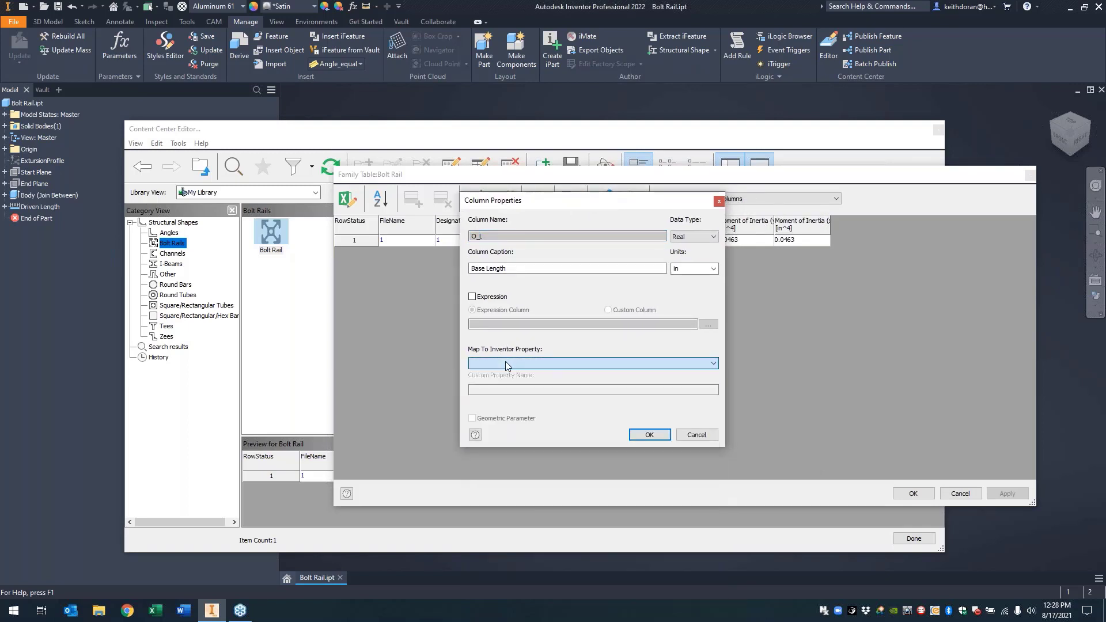
{"action": "left_click", "coordinate": [700, 436]}
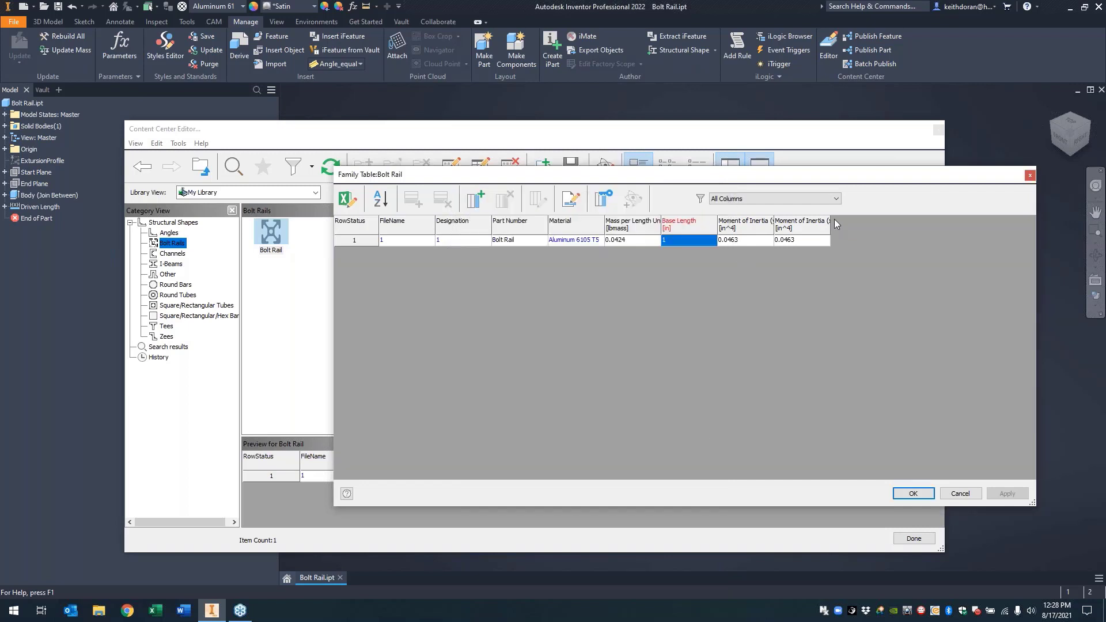
- Add a String column named and captioned Finish after Base Length, map it to a custom property, and select its cell
{"action": "left_click", "coordinate": [477, 204]}
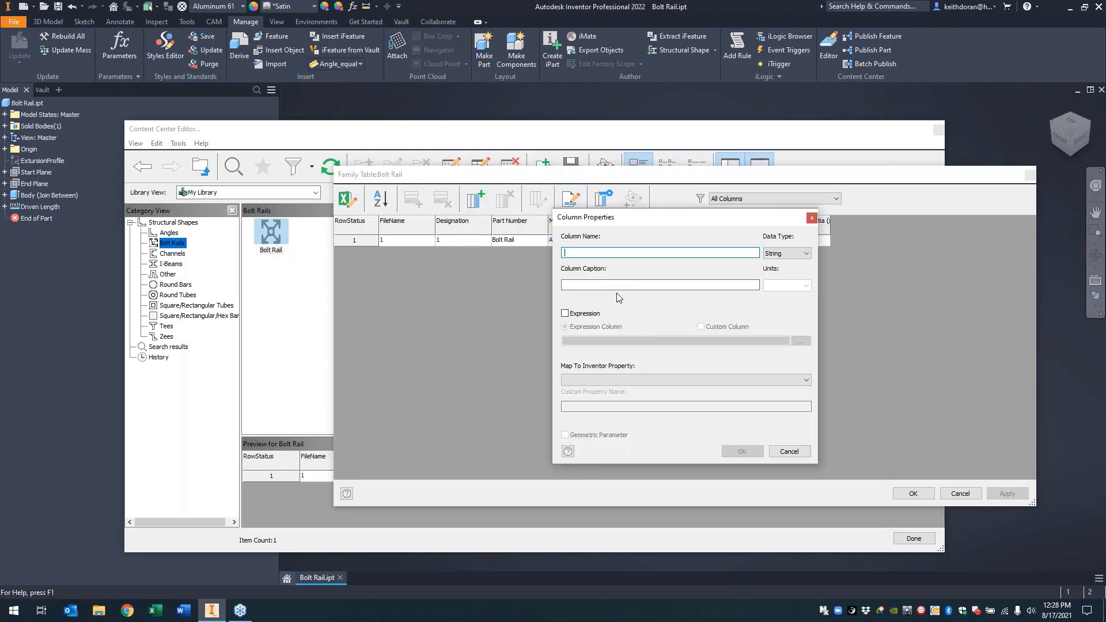
{"action": "type", "text": "Finish"}
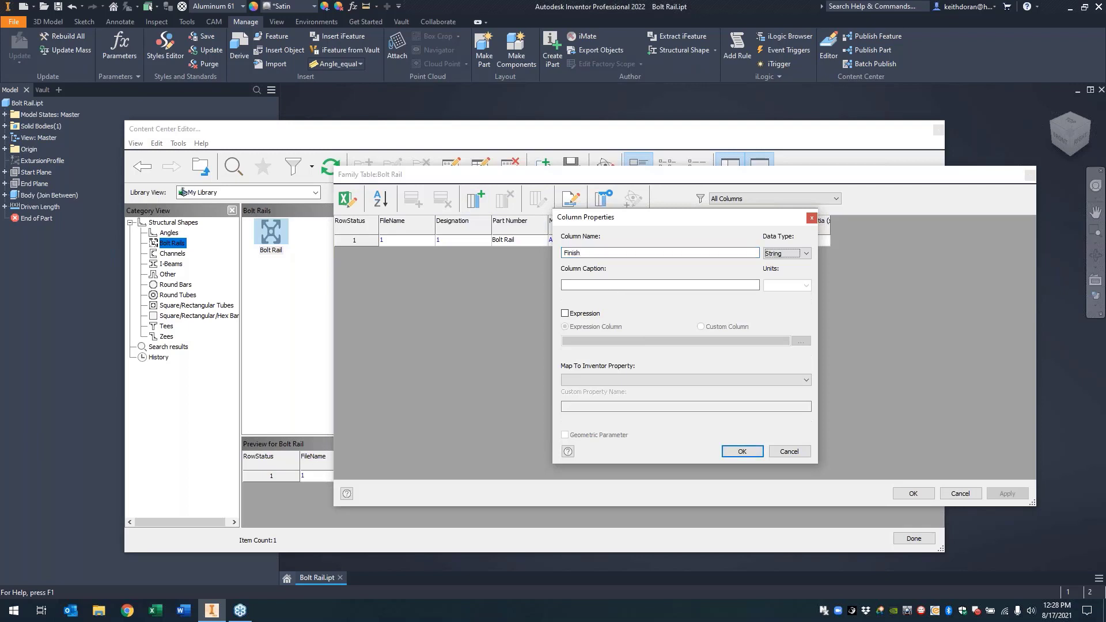
{"action": "left_click", "coordinate": [650, 284]}
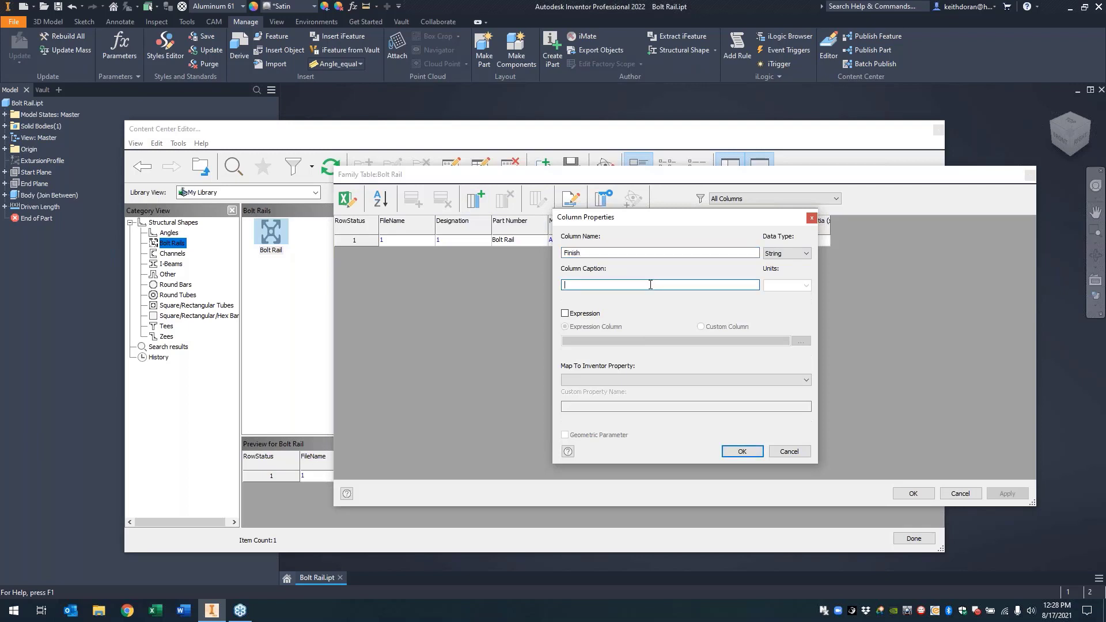
{"action": "type", "text": "Finish"}
{"action": "left_click", "coordinate": [588, 380]}
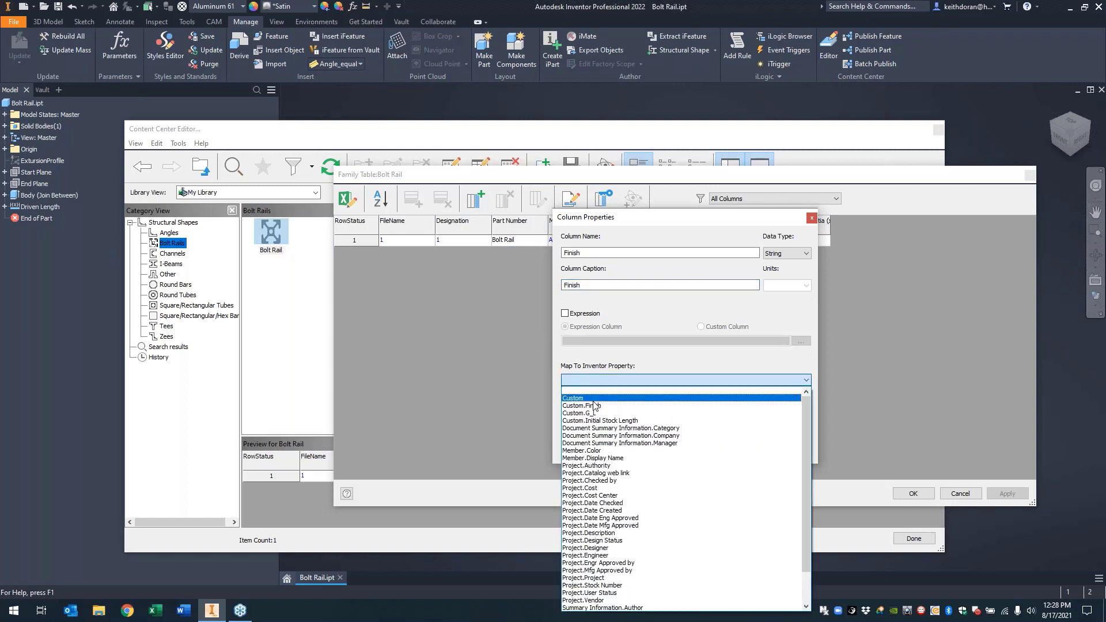
{"action": "left_click", "coordinate": [588, 395]}
{"action": "left_click", "coordinate": [742, 451]}
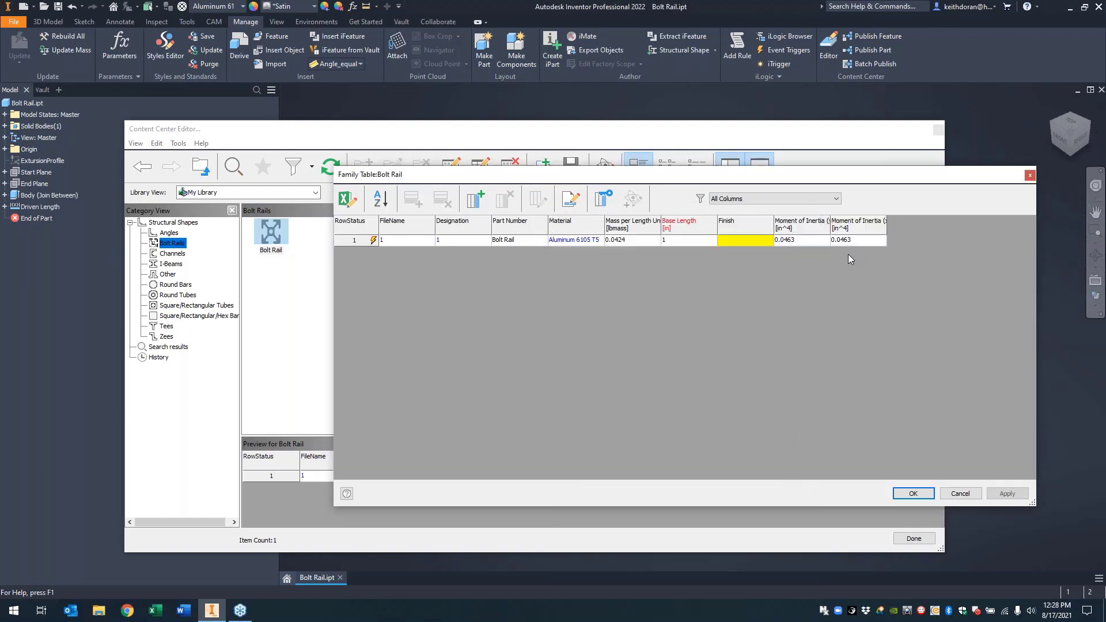
{"action": "left_click", "coordinate": [748, 245]}
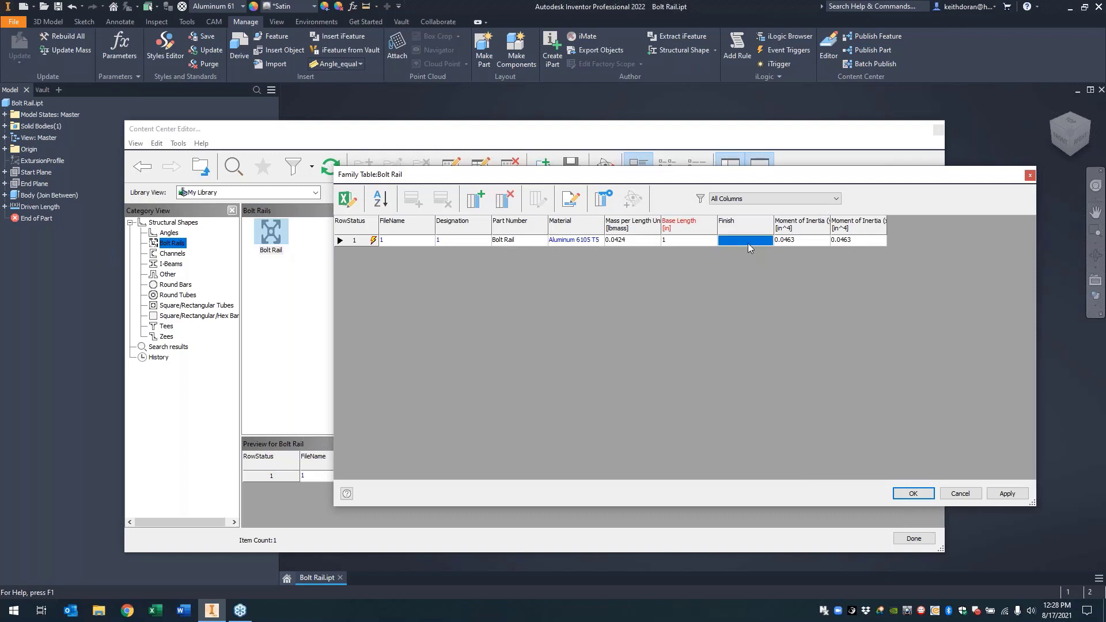
- Enter Anodize as the Bolt Rail row's Finish value, apply the change to the library, and close the family table and Content Center Editor
{"action": "type", "text": "Ano"}
{"action": "type", "text": "dise"}
{"action": "type", "text": "e"}
{"action": "key", "text": "Tab"}
{"action": "left_click", "coordinate": [1007, 494]}
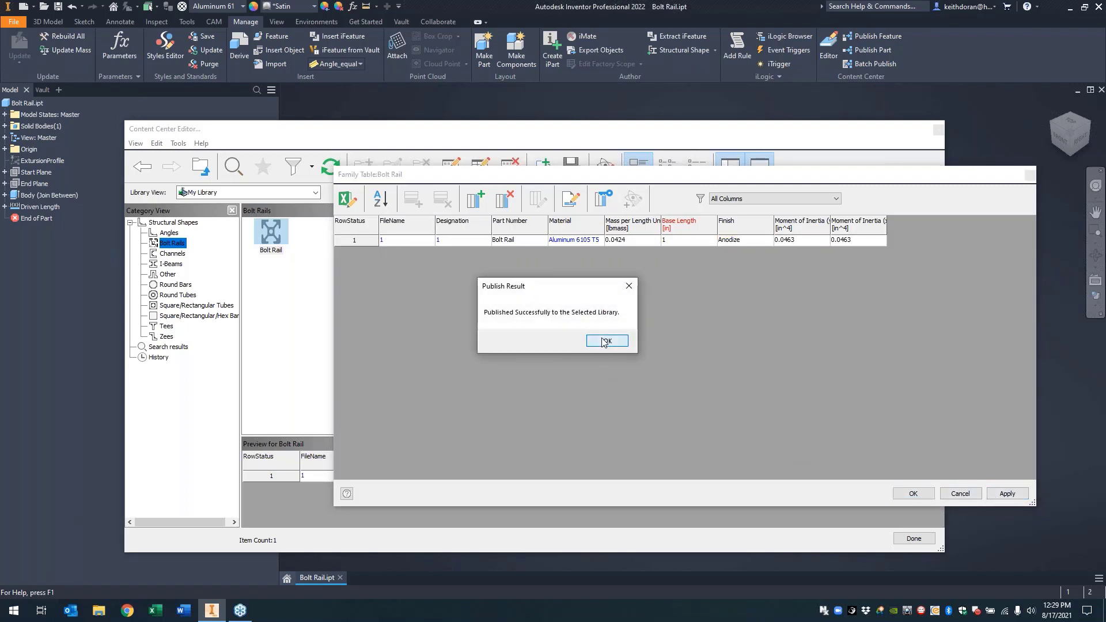
{"action": "left_click", "coordinate": [605, 341]}
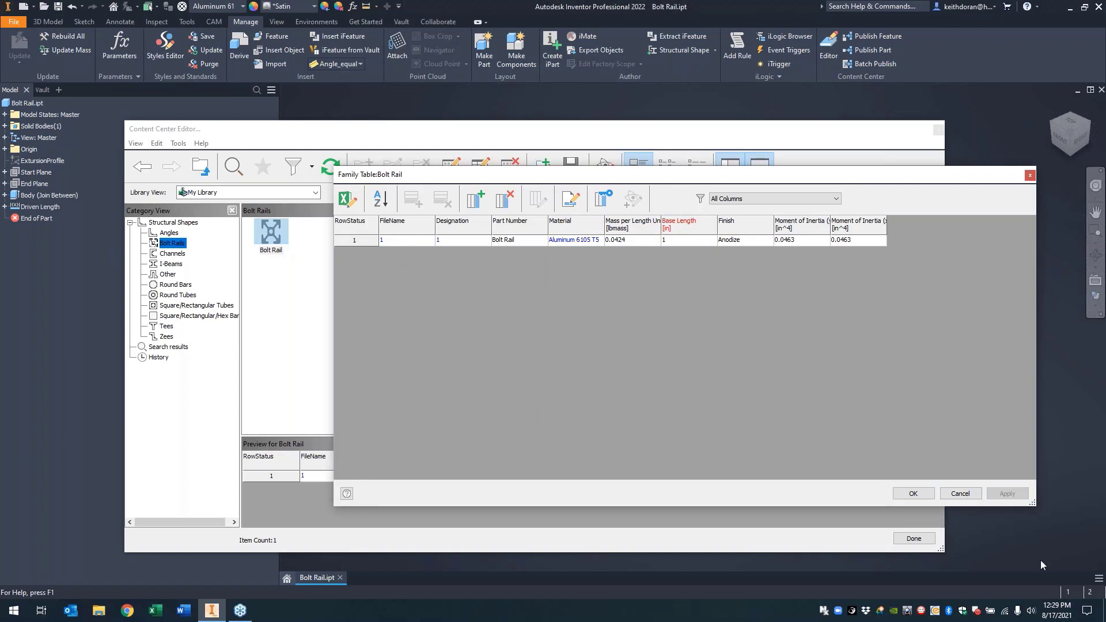
{"action": "left_click", "coordinate": [914, 494]}
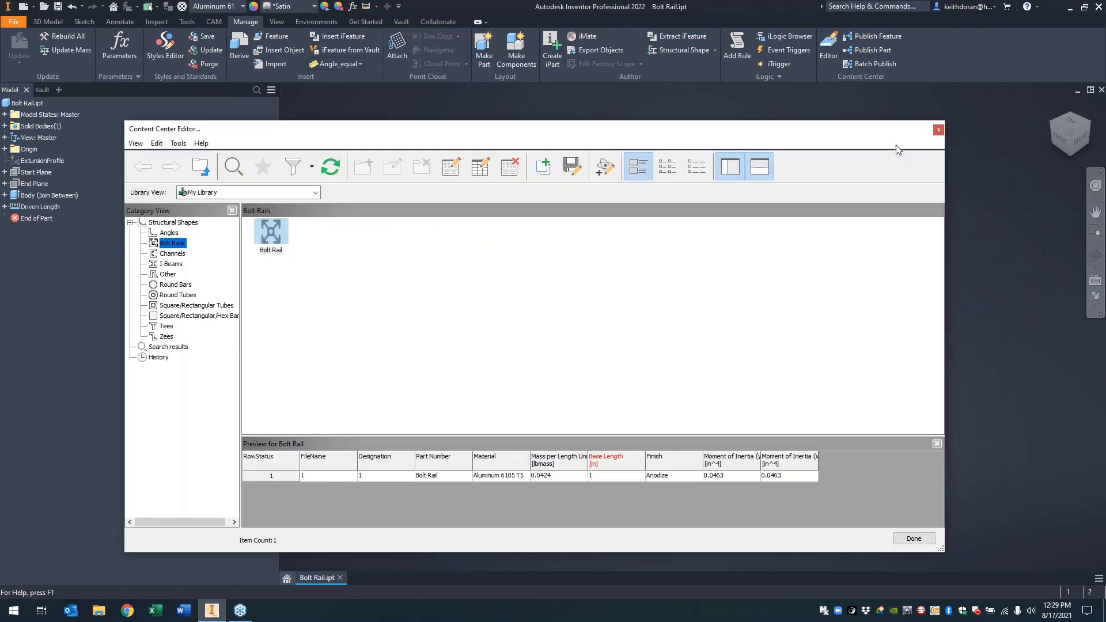
{"action": "left_click", "coordinate": [937, 130]}
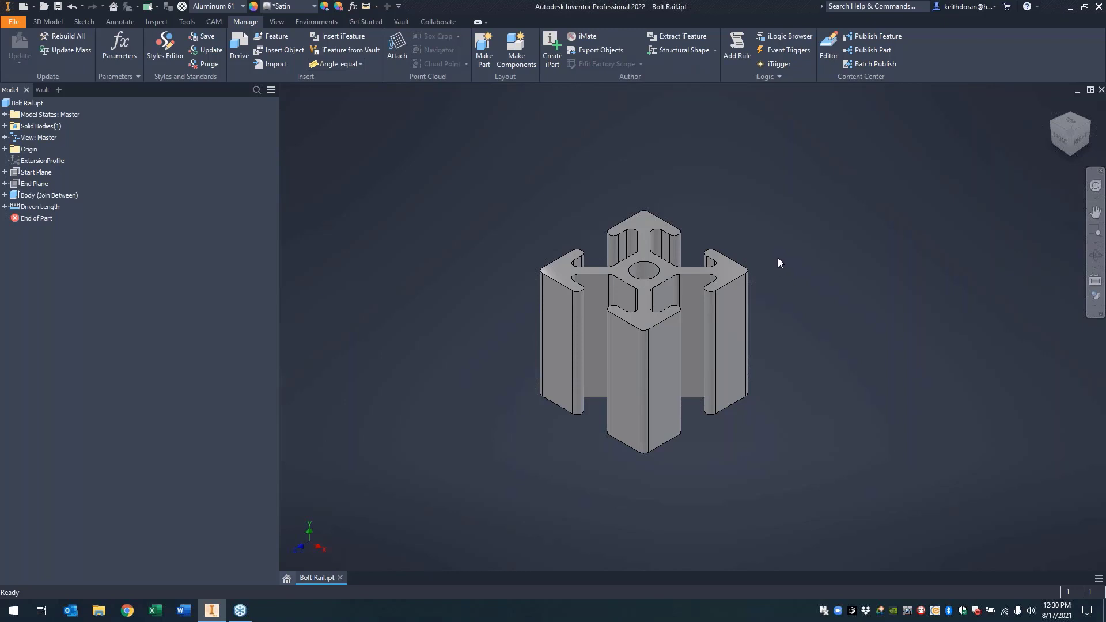
- Close the Bolt Rail part, open Curved Rail.ipt from the recent documents, and open its extrusion's sketch for editing
{"action": "left_click", "coordinate": [1102, 91]}
{"action": "mouse_move", "coordinate": [559, 418]}
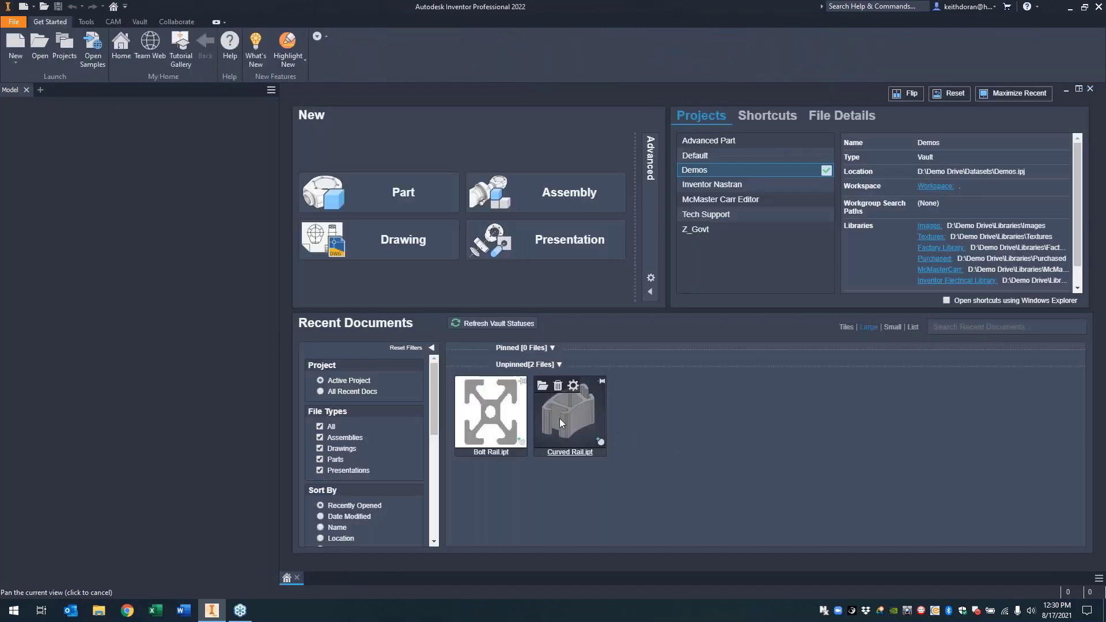
{"action": "left_click", "coordinate": [542, 390]}
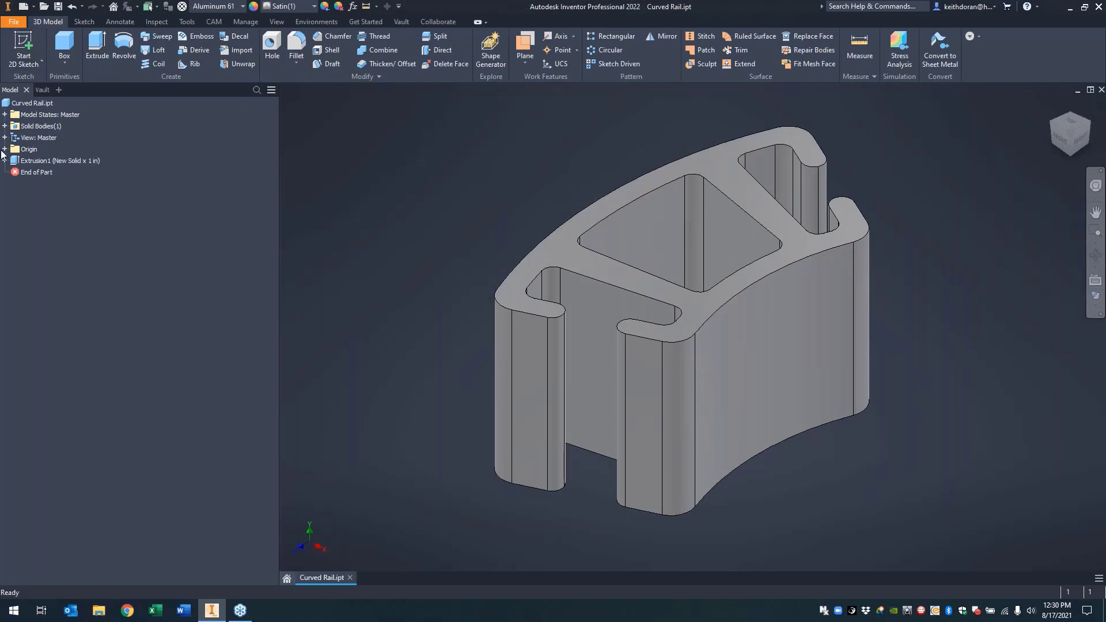
{"action": "left_click", "coordinate": [4, 160]}
{"action": "double_click", "coordinate": [41, 172]}
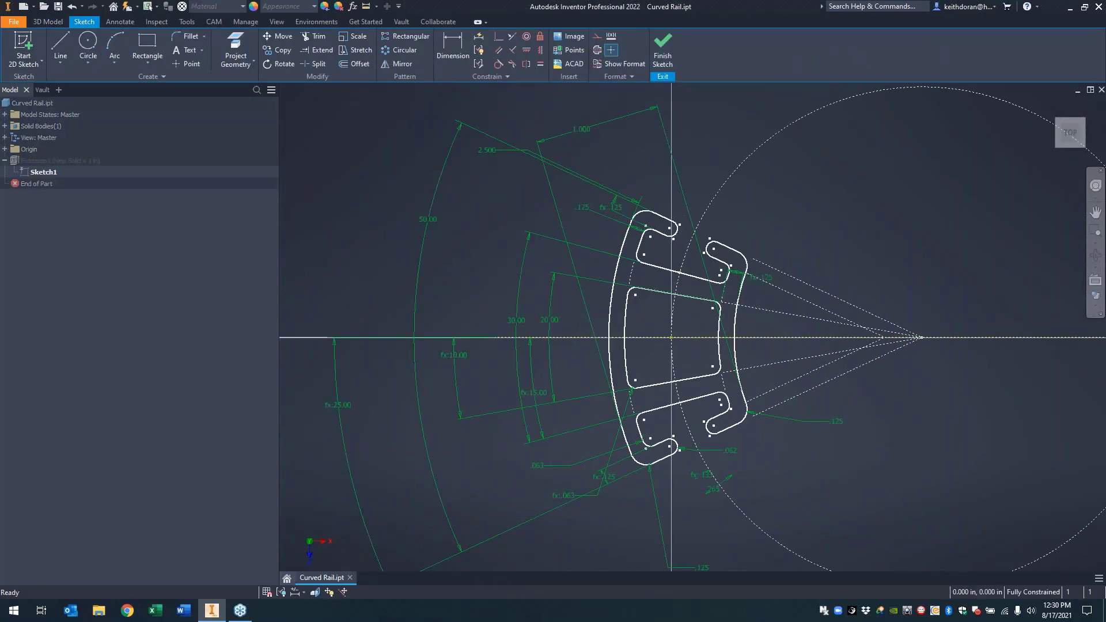
{"action": "scroll", "coordinate": [524, 360], "scroll_direction": "down", "scroll_amount": 3}
{"action": "scroll", "coordinate": [476, 332], "scroll_direction": "up", "scroll_amount": 1}
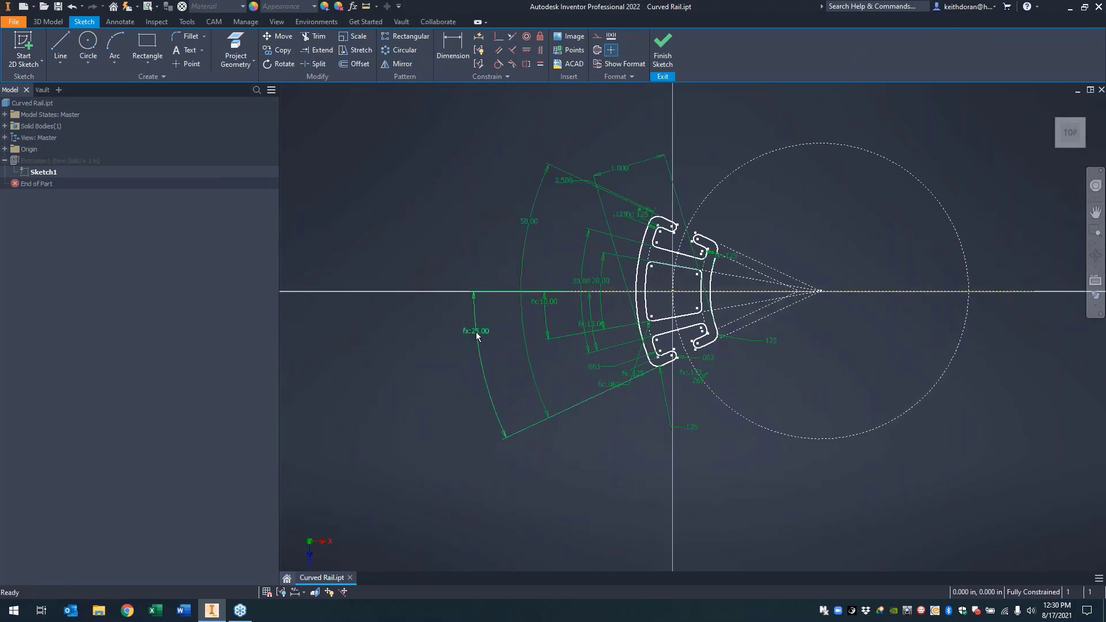
- Try an overall arc angle of 75 degrees for the curved rail profile
{"action": "double_click", "coordinate": [525, 223]}
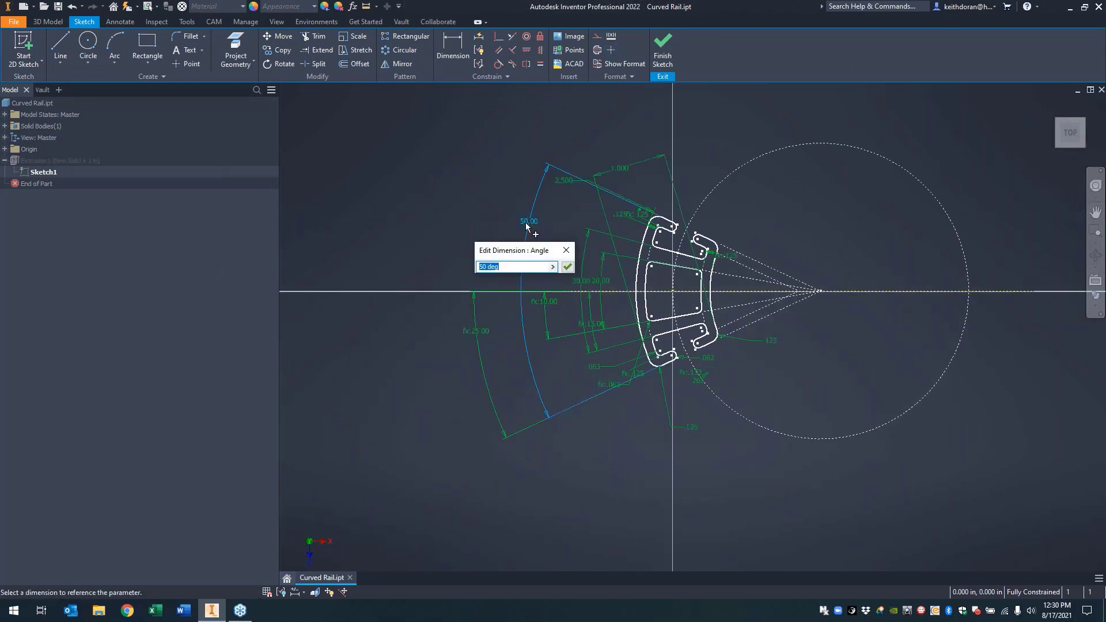
{"action": "type", "text": "75"}
{"action": "key", "text": "Return"}
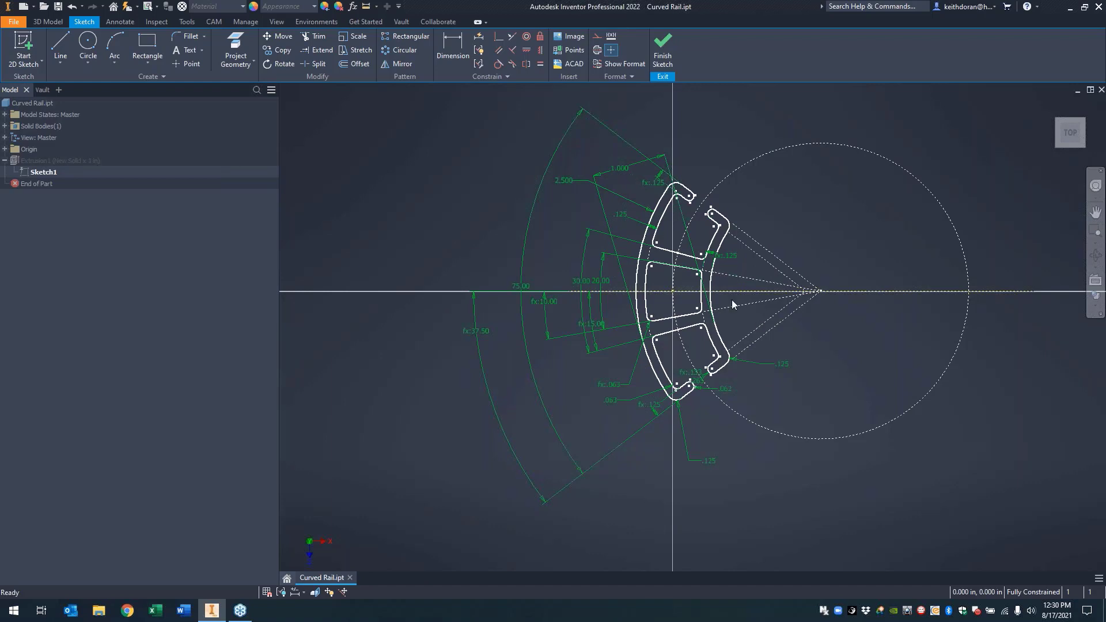
- Set the curved rail profile's overall arc angle to 55 degrees and finish the sketch
{"action": "double_click", "coordinate": [522, 287]}
{"action": "type", "text": "55"}
{"action": "key", "text": "Return"}
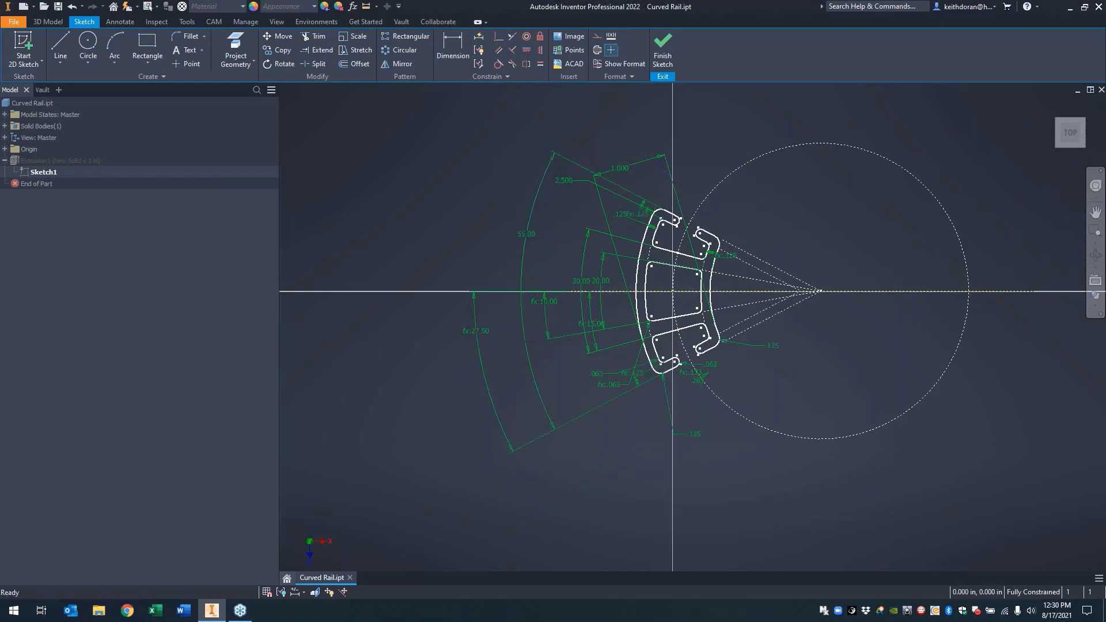
{"action": "left_click", "coordinate": [663, 49]}
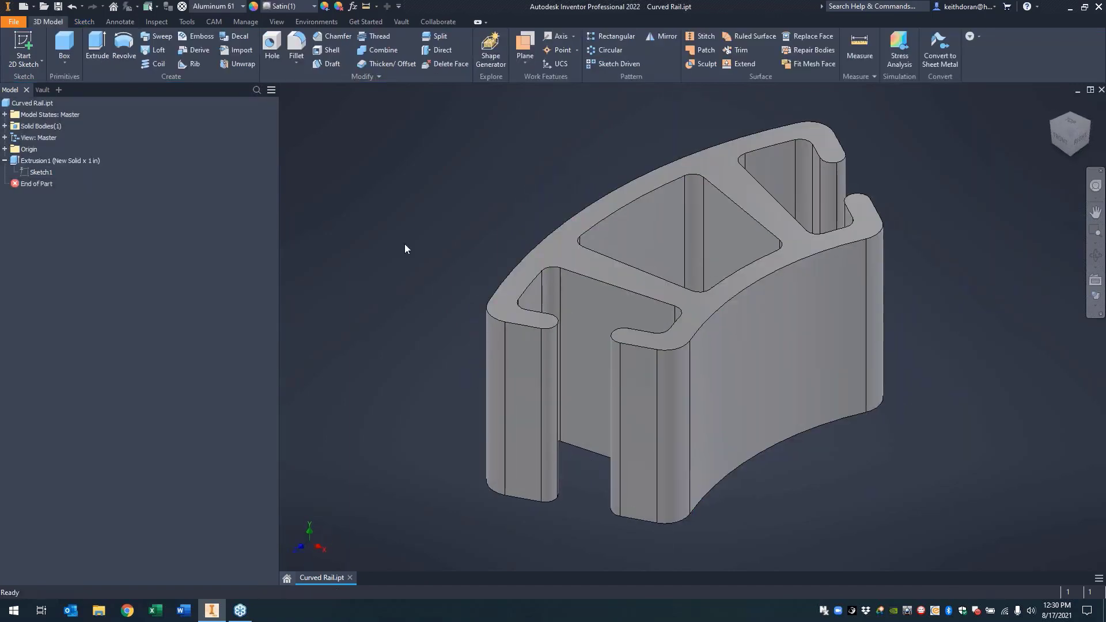
- Start Structural Shape Authoring for the curved rail and choose Bolt Rails as its category
{"action": "left_click", "coordinate": [246, 23]}
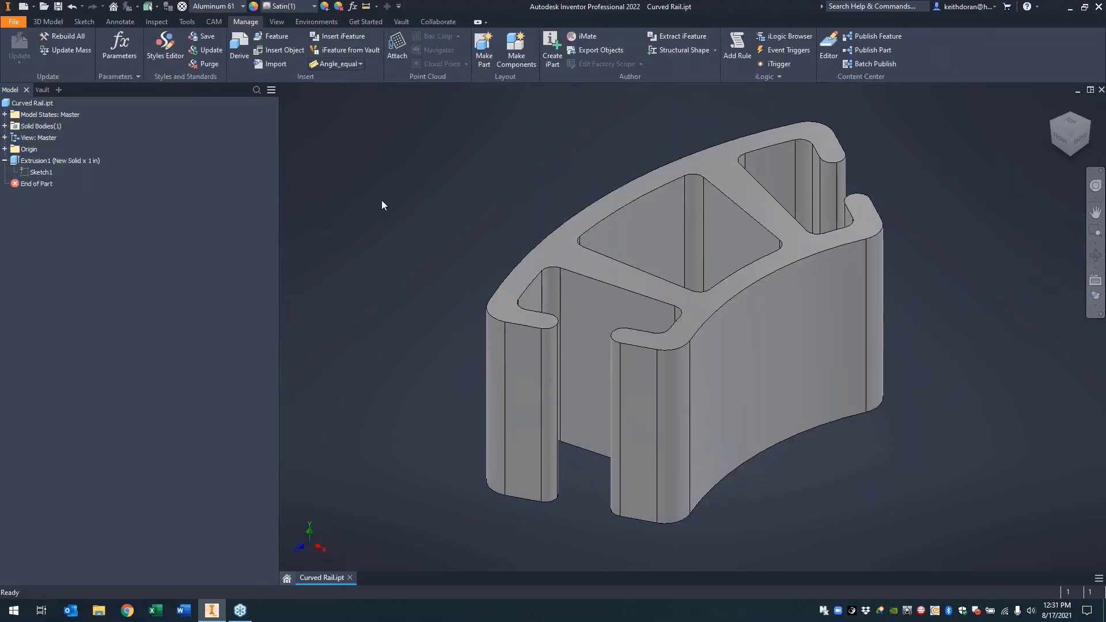
{"action": "left_click", "coordinate": [675, 51]}
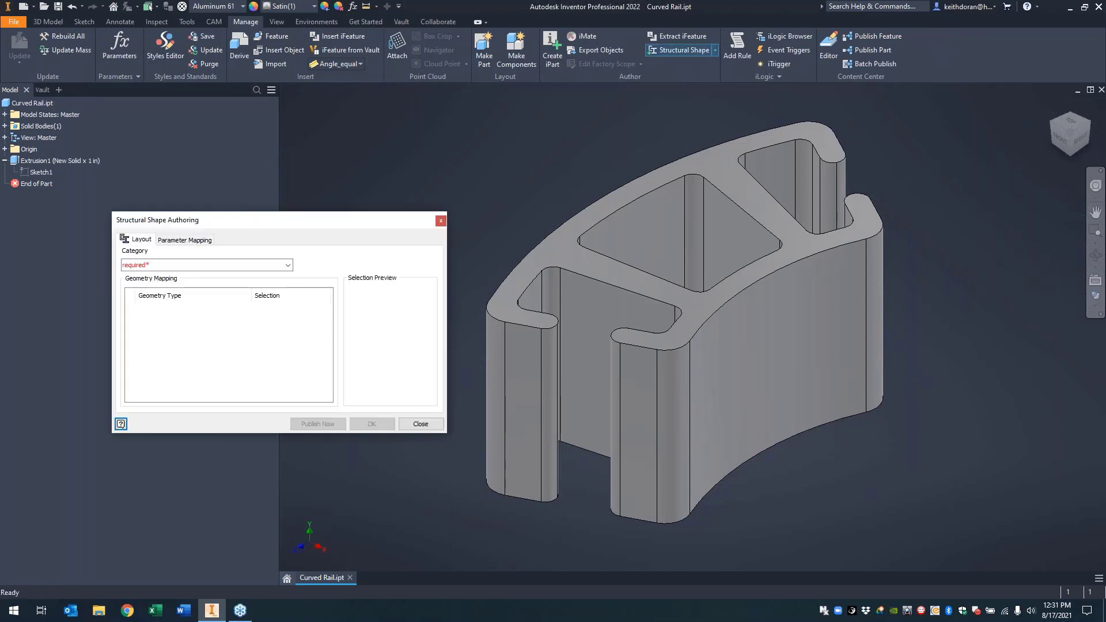
{"action": "left_click", "coordinate": [202, 265]}
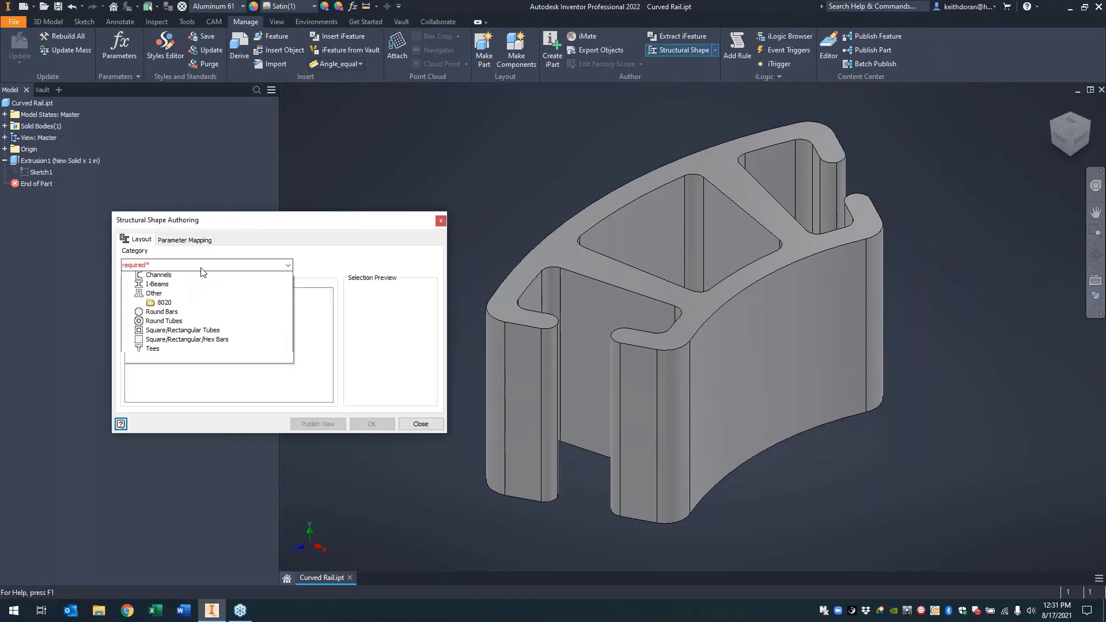
{"action": "left_click", "coordinate": [167, 296]}
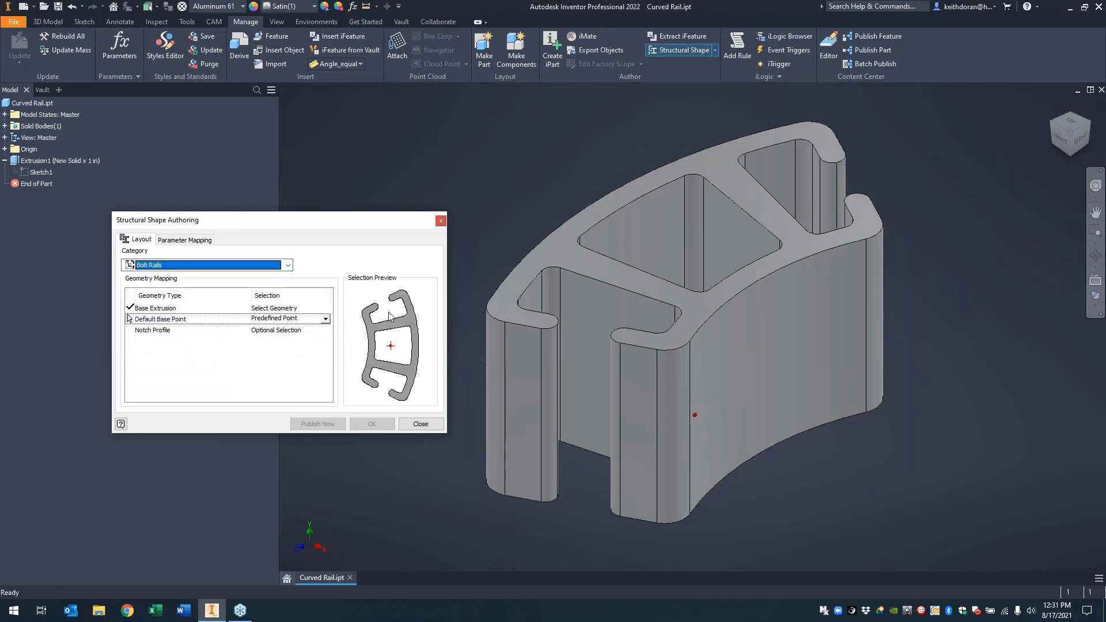
- Map the Base Length category parameter to the part's O_L model parameter
{"action": "left_click", "coordinate": [194, 241]}
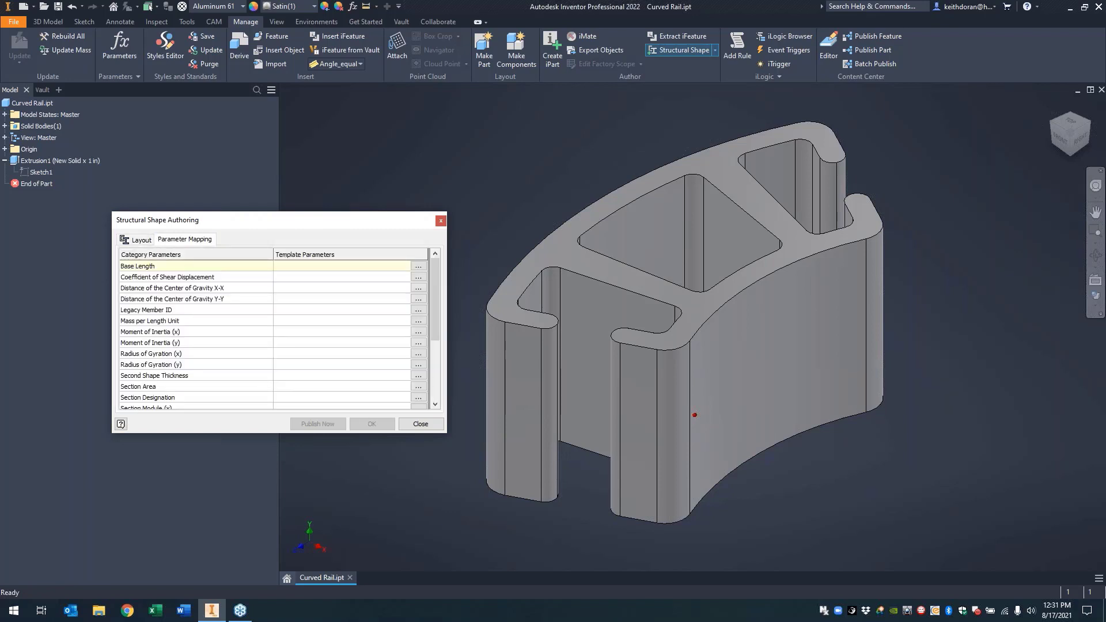
{"action": "left_click", "coordinate": [295, 267]}
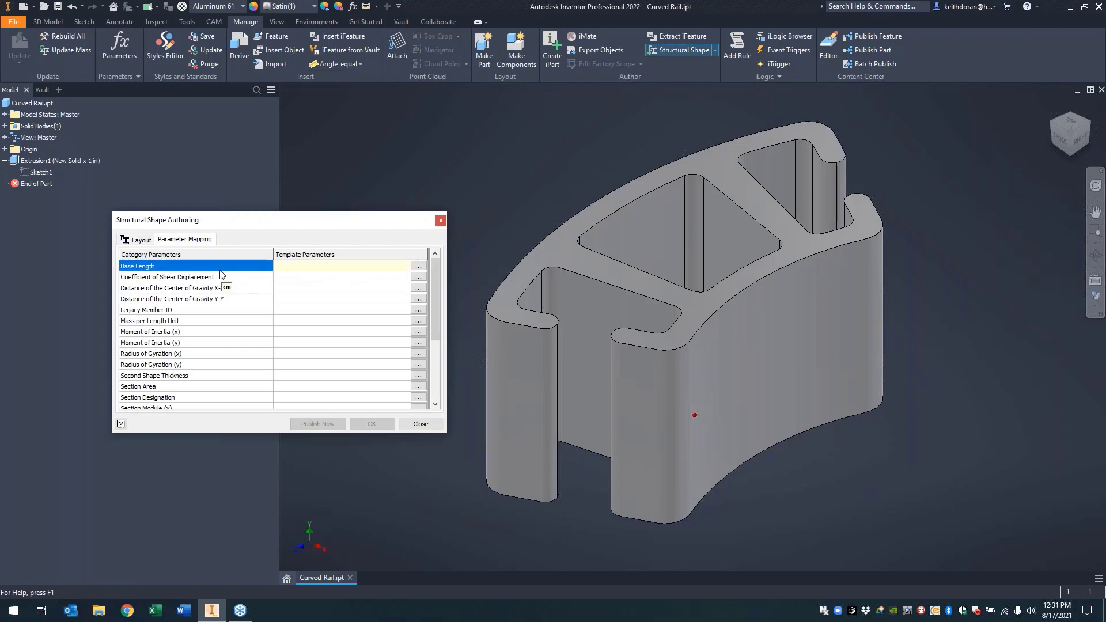
{"action": "left_click", "coordinate": [419, 268]}
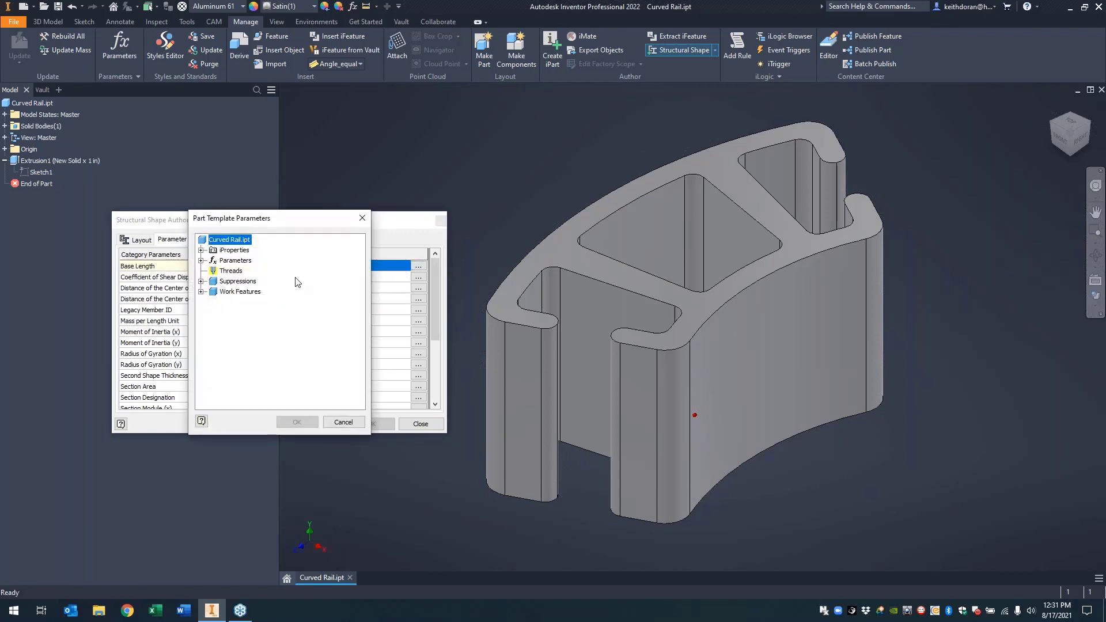
{"action": "left_click", "coordinate": [201, 261]}
{"action": "left_click", "coordinate": [213, 272]}
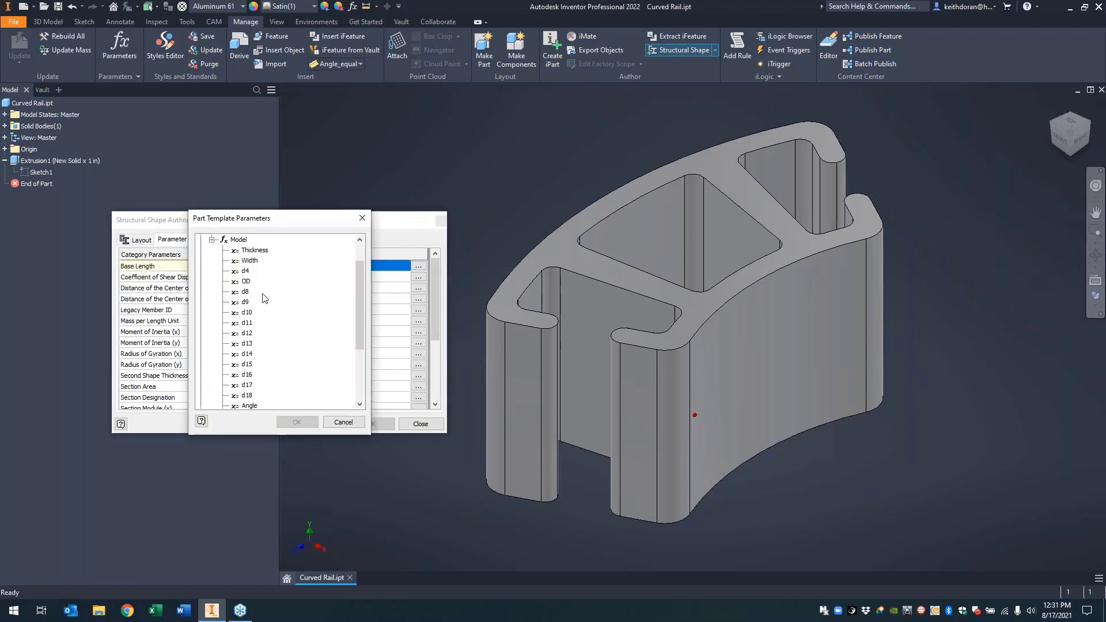
{"action": "scroll", "coordinate": [311, 309], "scroll_direction": "down", "scroll_amount": 5}
{"action": "left_click", "coordinate": [253, 355]}
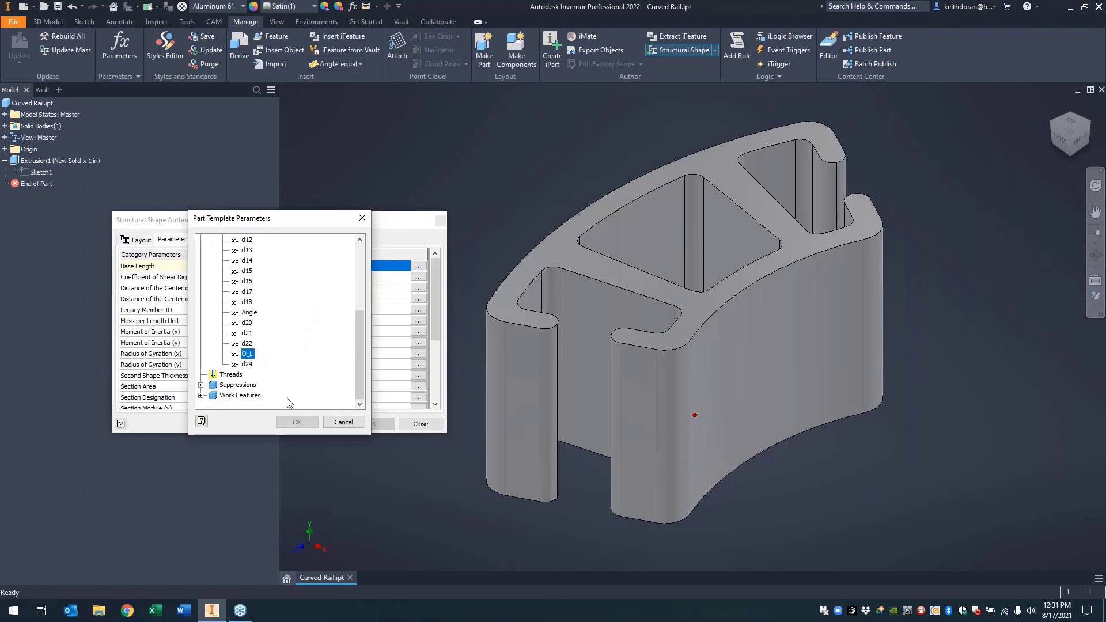
{"action": "left_click", "coordinate": [295, 423]}
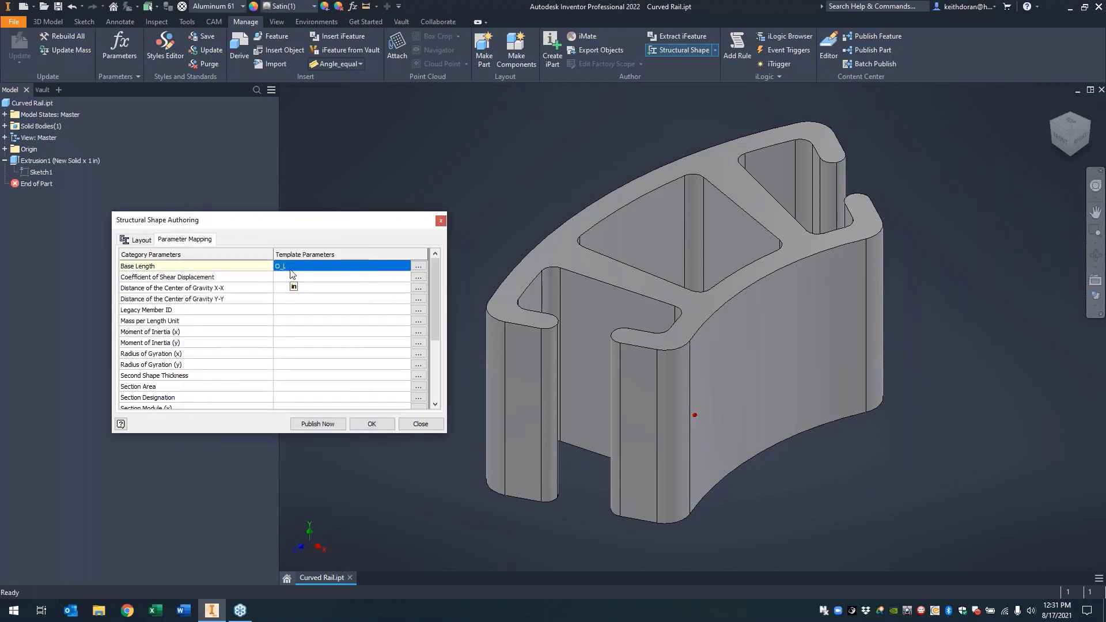
- Check the layout's geometry mapping and complete the curved rail's structural shape authoring without publishing
{"action": "left_click", "coordinate": [139, 239]}
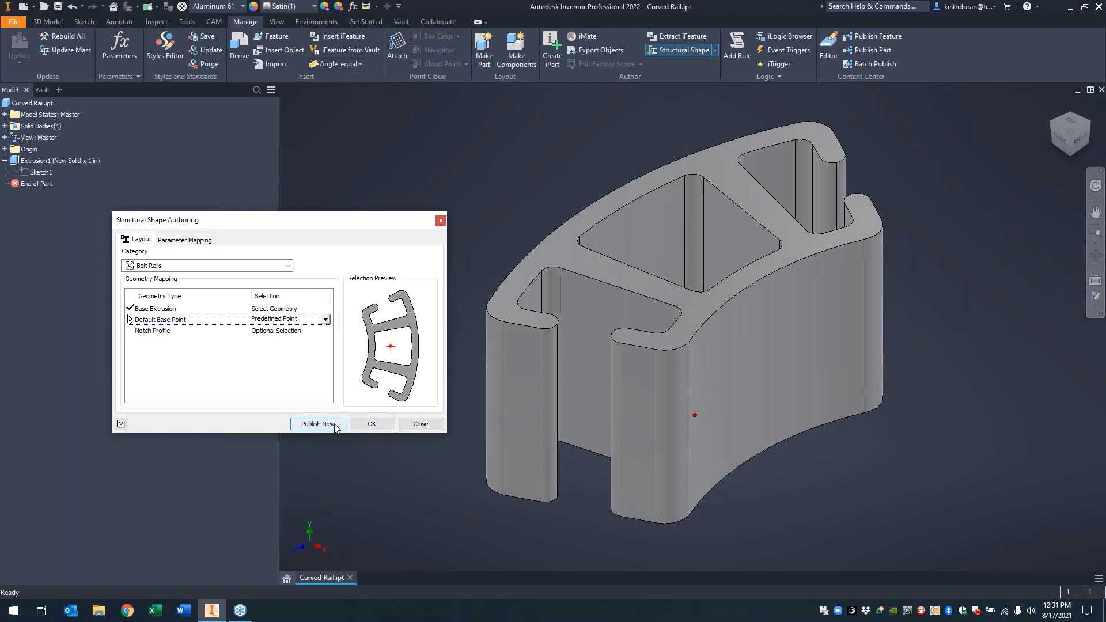
{"action": "left_click", "coordinate": [364, 424]}
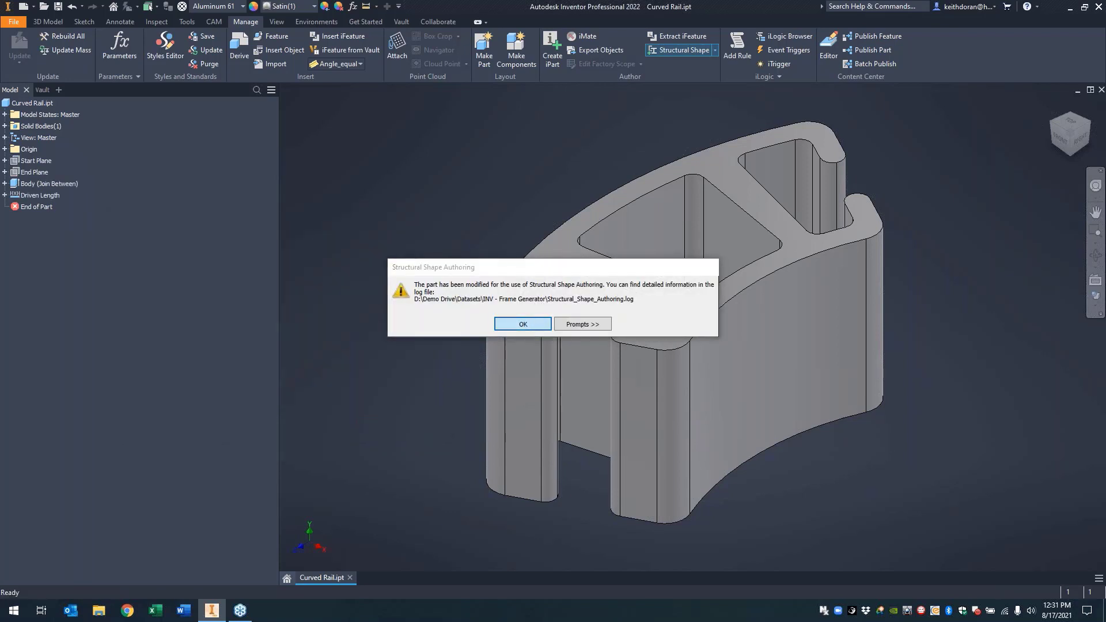
{"action": "left_click", "coordinate": [516, 321]}
- Mark the Thickness, Width and Angle model parameters for export and widen the export parameter column
{"action": "left_click", "coordinate": [353, 6]}
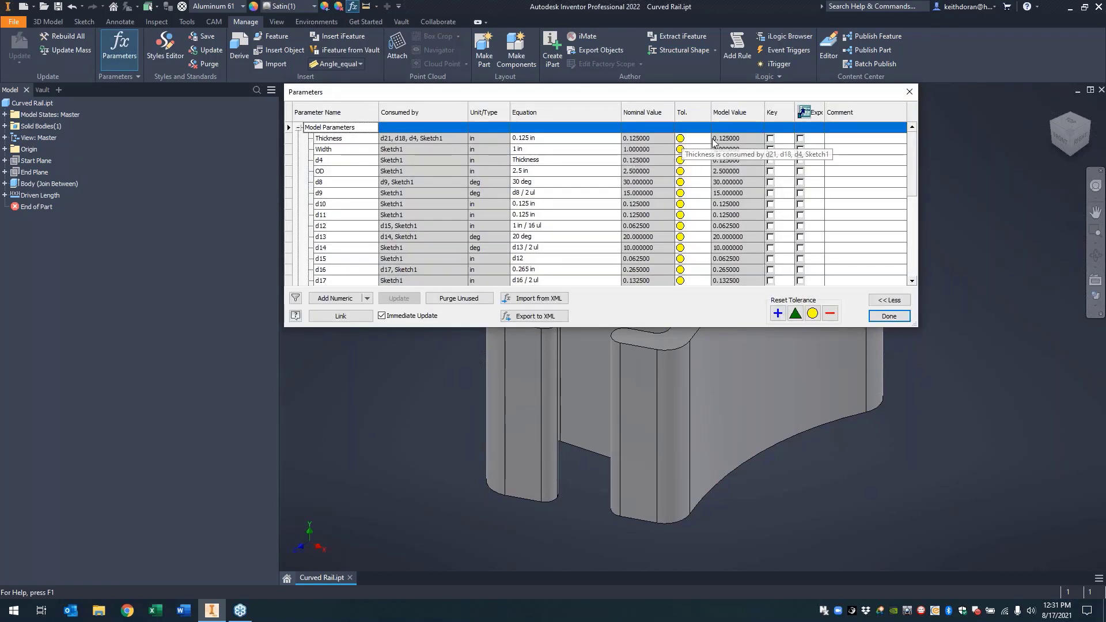
{"action": "left_click", "coordinate": [800, 139]}
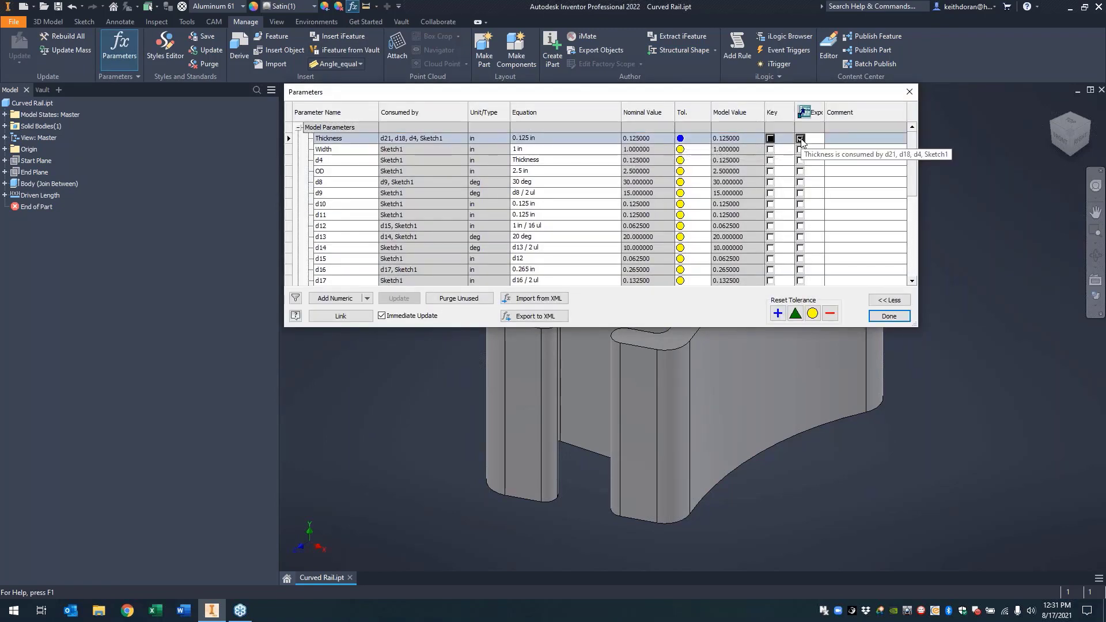
{"action": "left_click", "coordinate": [801, 149]}
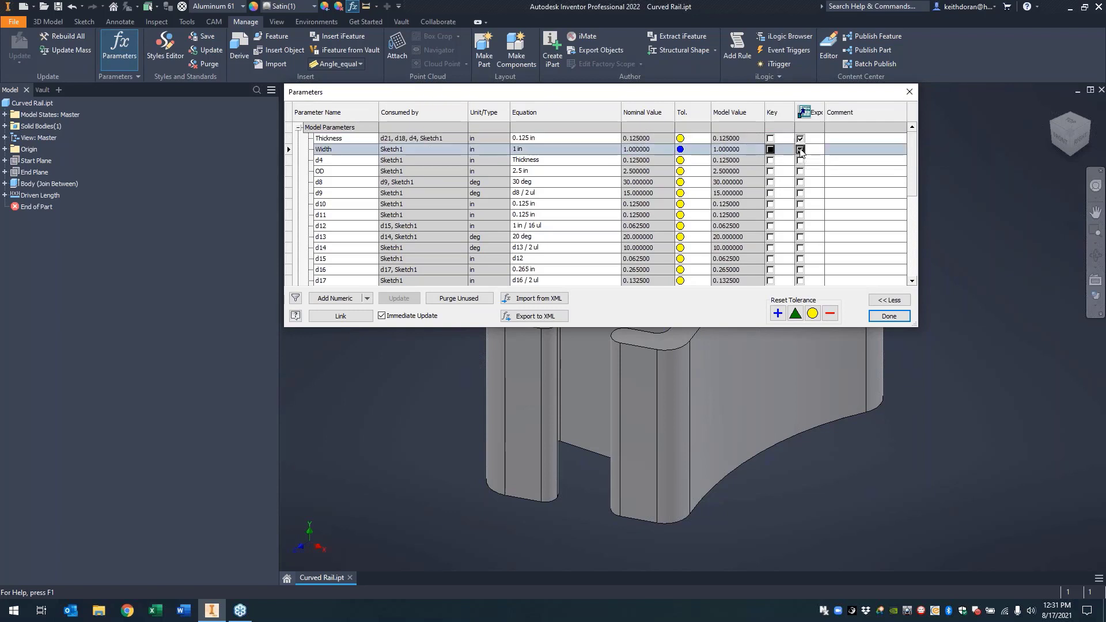
{"action": "scroll", "coordinate": [802, 153], "scroll_direction": "down", "scroll_amount": 4}
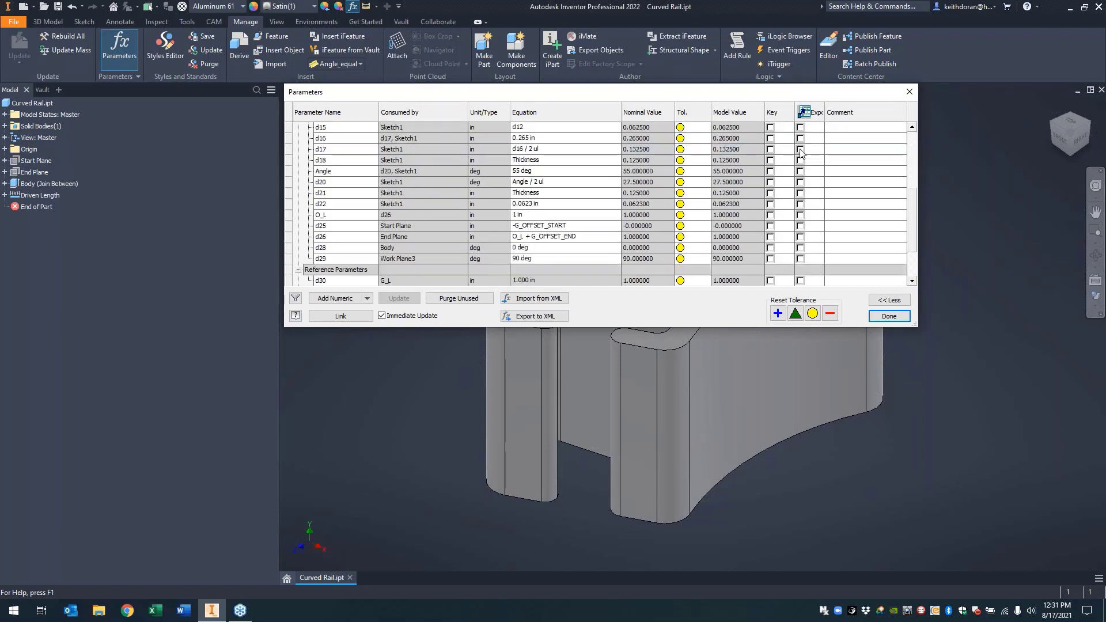
{"action": "left_click", "coordinate": [801, 171]}
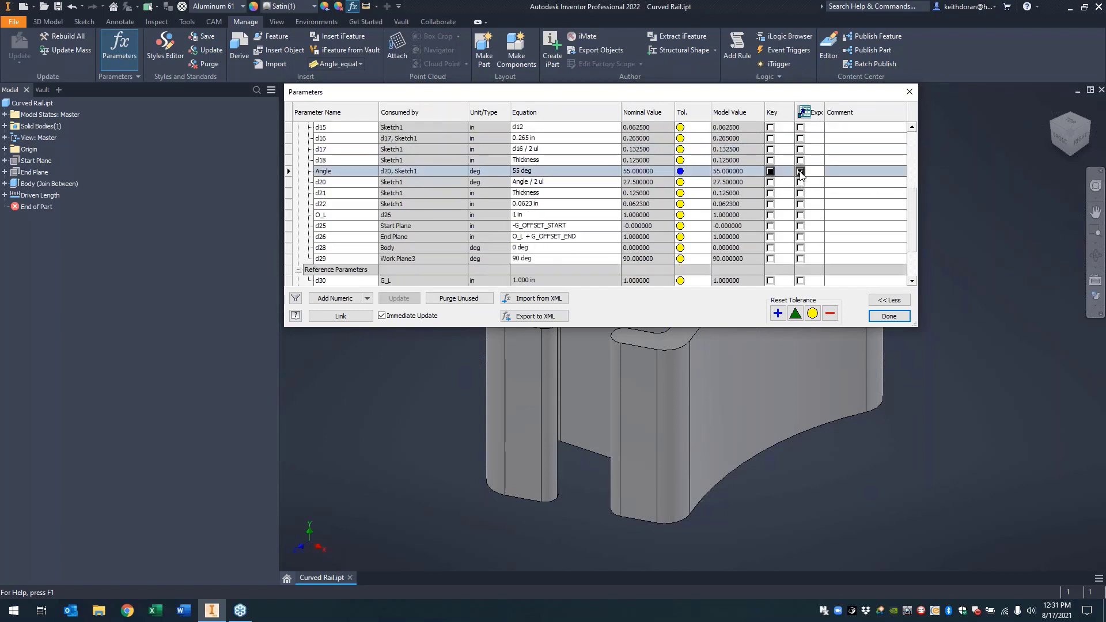
{"action": "scroll", "coordinate": [801, 174], "scroll_direction": "up", "scroll_amount": 3}
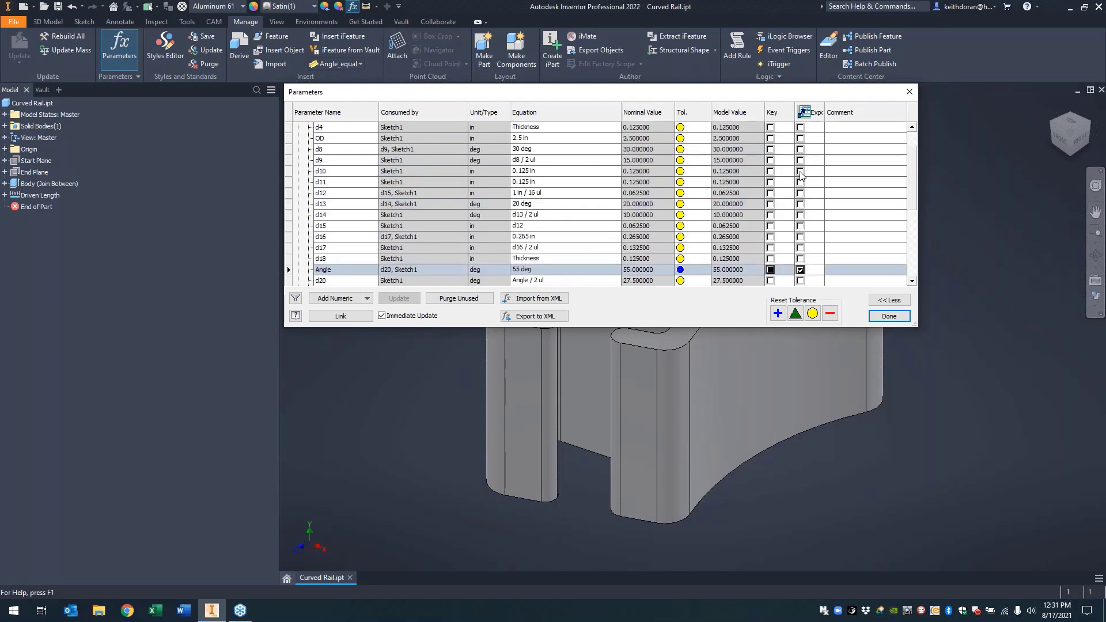
{"action": "left_click_drag", "start_coordinate": [825, 112], "coordinate": [859, 110]}
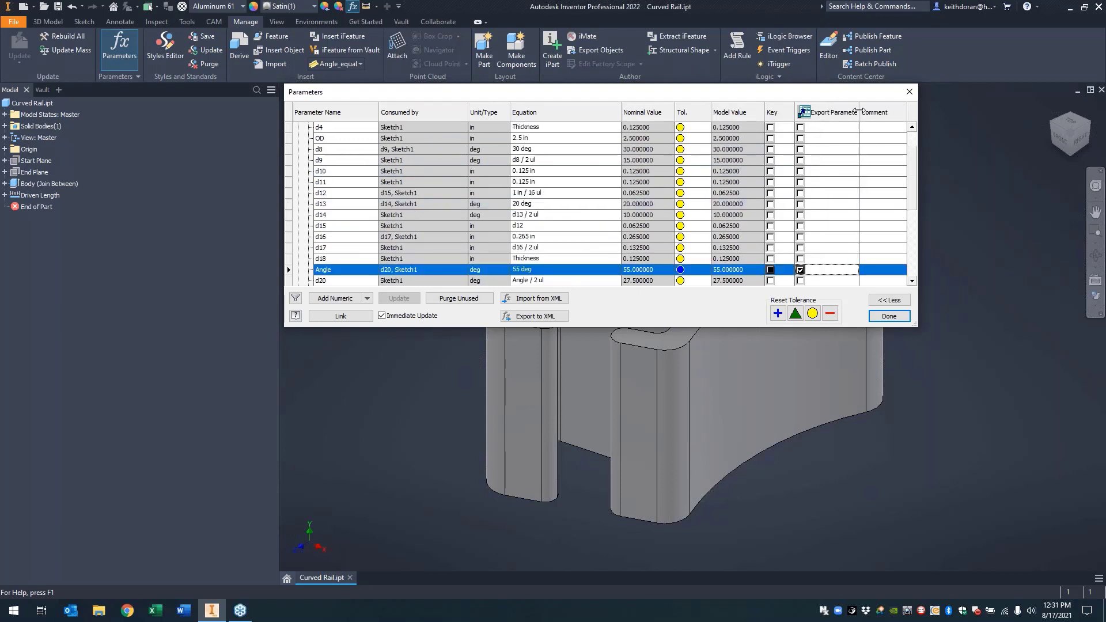
{"action": "left_click", "coordinate": [889, 315]}
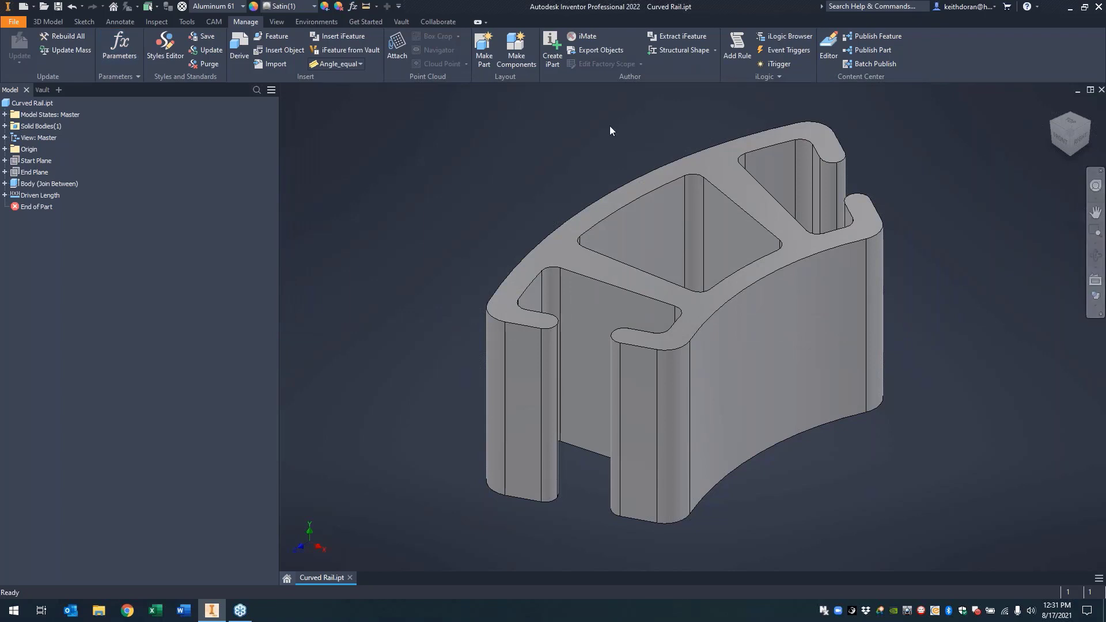
- Expand the model states, review the curved rail's parameter table in iPart Author, and close it without creating an iPart
{"action": "left_click", "coordinate": [4, 114]}
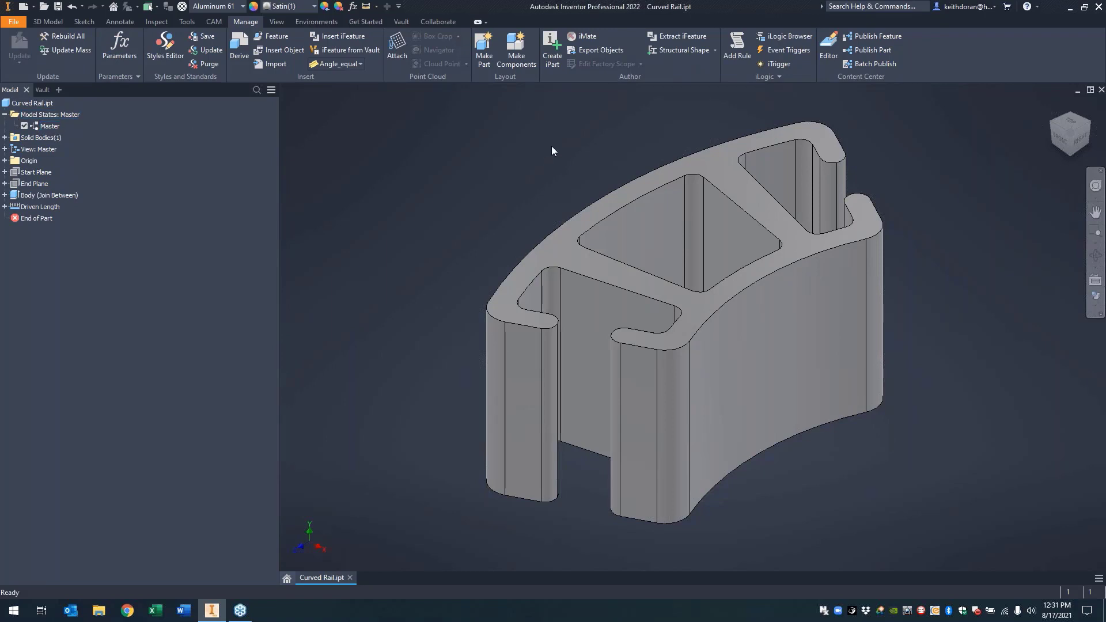
{"action": "left_click", "coordinate": [553, 60]}
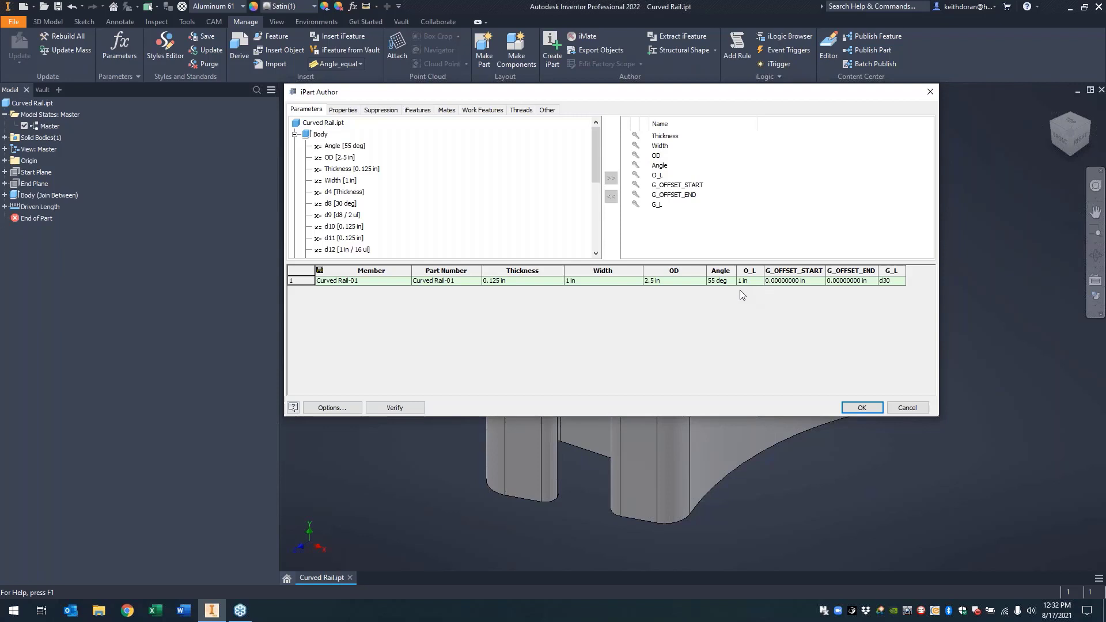
{"action": "left_click", "coordinate": [909, 405]}
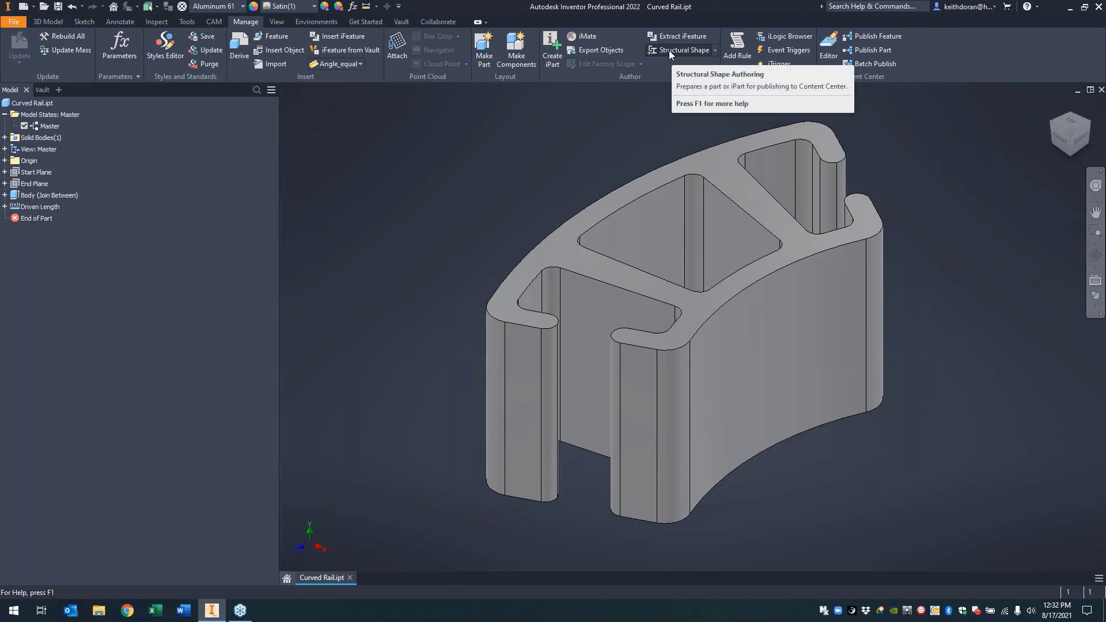
- Start publishing the curved rail to My Library under Bolt Rails, keeping the parameter mapping and using Base Length as the family key column
{"action": "left_click", "coordinate": [886, 50]}
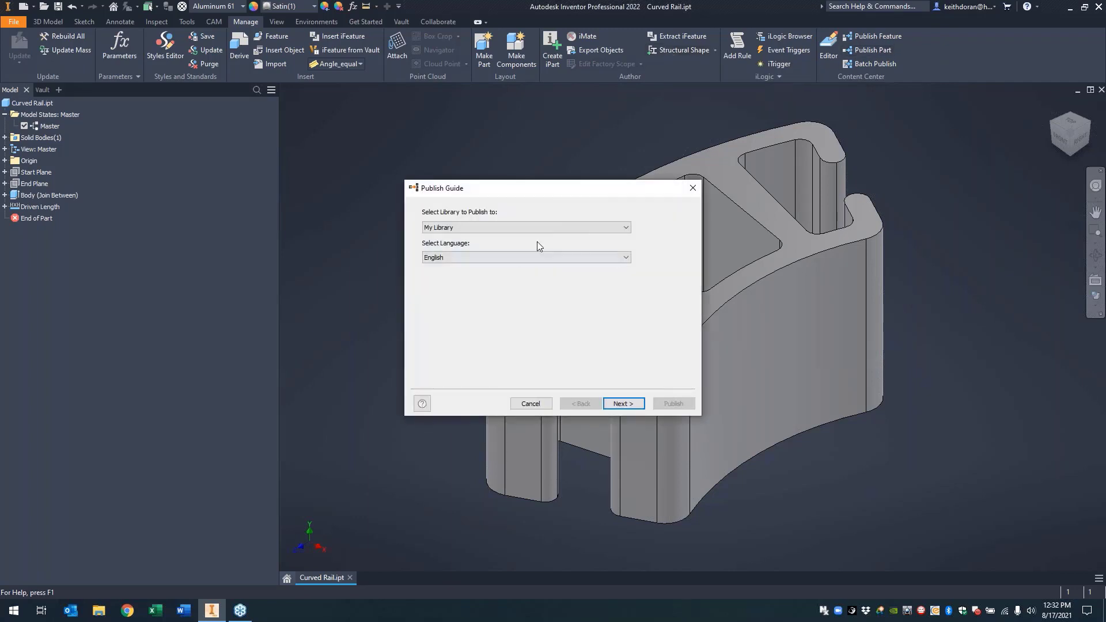
{"action": "left_click", "coordinate": [625, 404]}
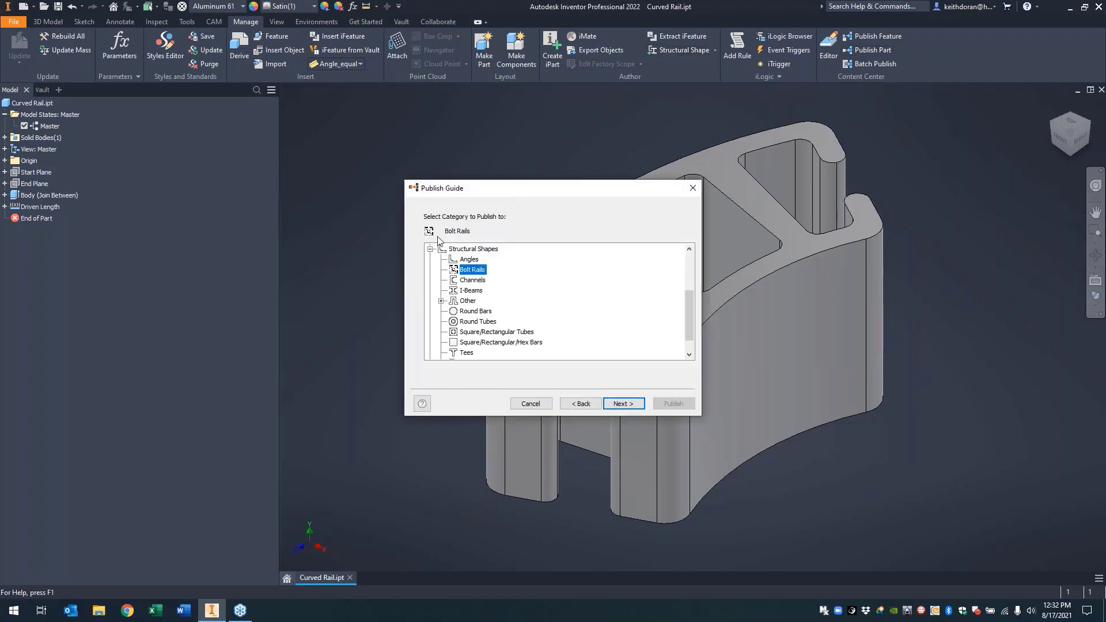
{"action": "left_click", "coordinate": [618, 403]}
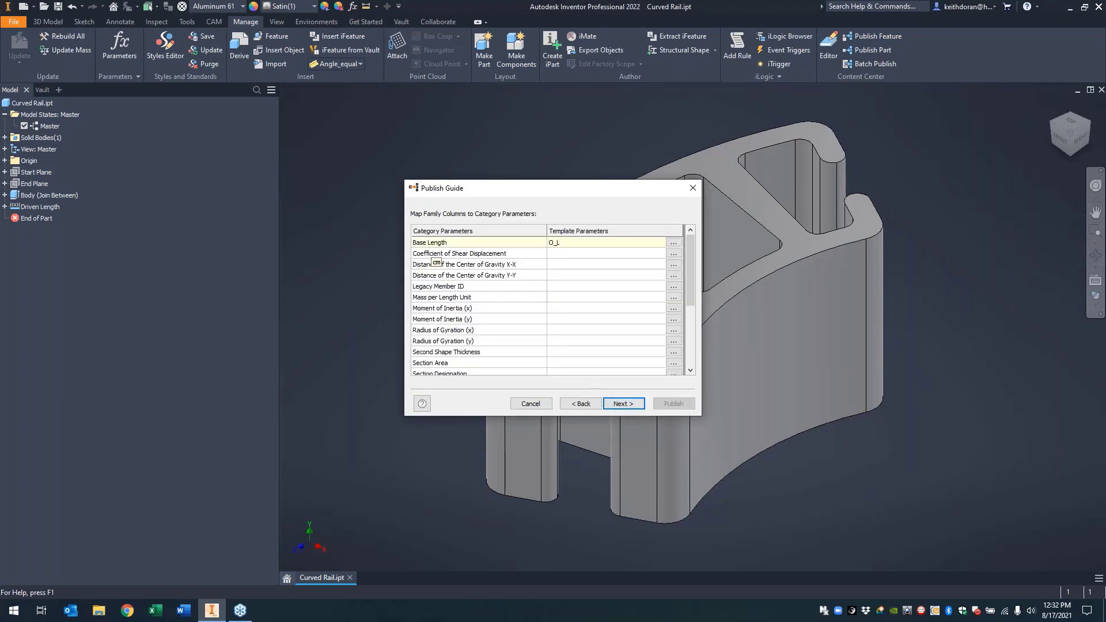
{"action": "left_click", "coordinate": [624, 403]}
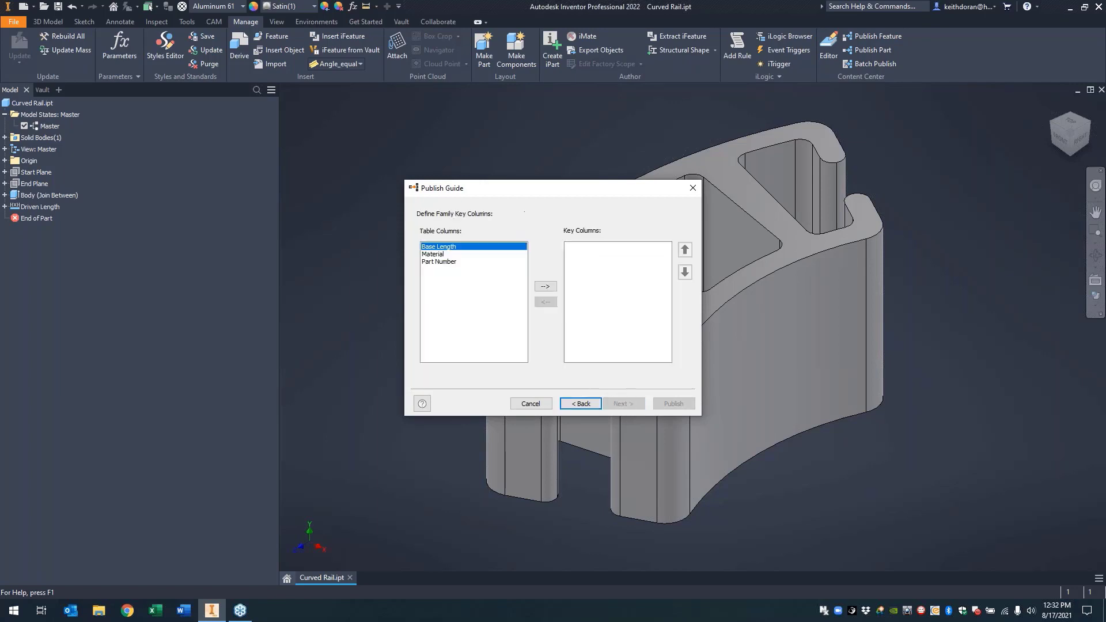
{"action": "left_click", "coordinate": [545, 286]}
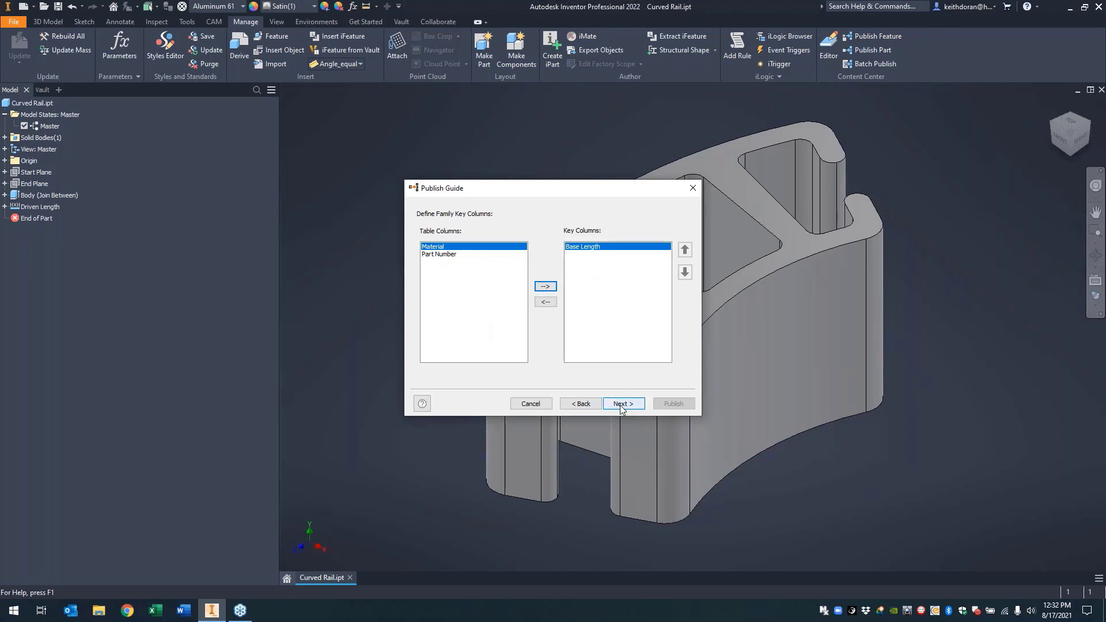
{"action": "left_click", "coordinate": [622, 406]}
- Set the family description to Curved Rail Simplified, fill in the manufacturer, and publish the family with the default thumbnail
{"action": "left_click", "coordinate": [464, 263]}
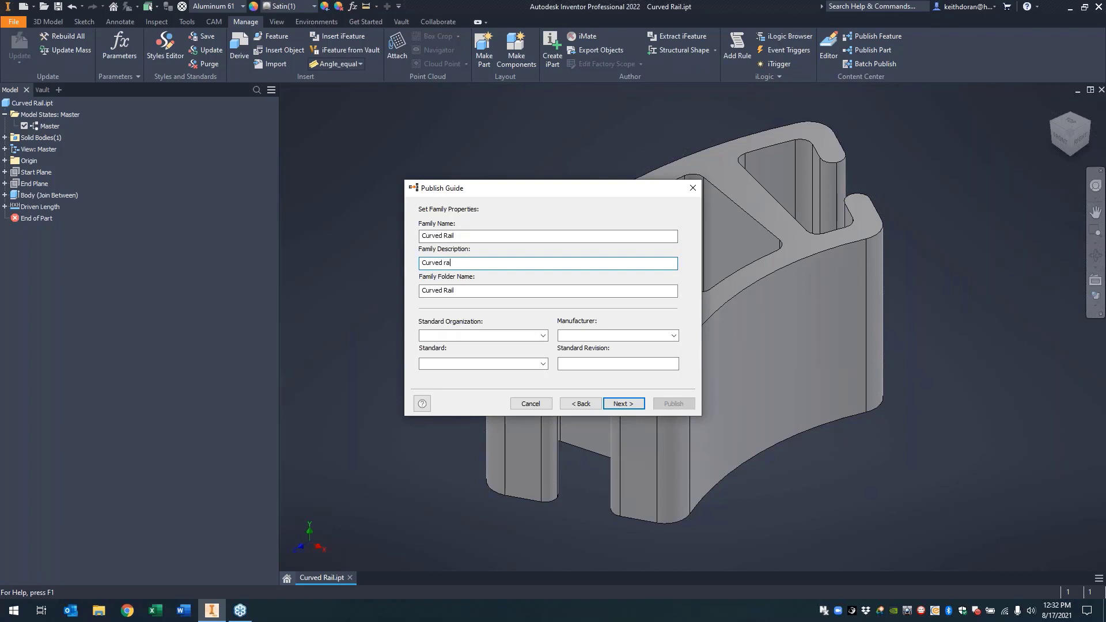
{"action": "key", "text": "BackSpace"}
{"action": "key", "text": "BackSpace"}
{"action": "key", "text": "BackSpace"}
{"action": "key", "text": "BackSpace"}
{"action": "key", "text": "BackSpace"}
{"action": "type", "text": "Rail"}
{"action": "left_click", "coordinate": [583, 336]}
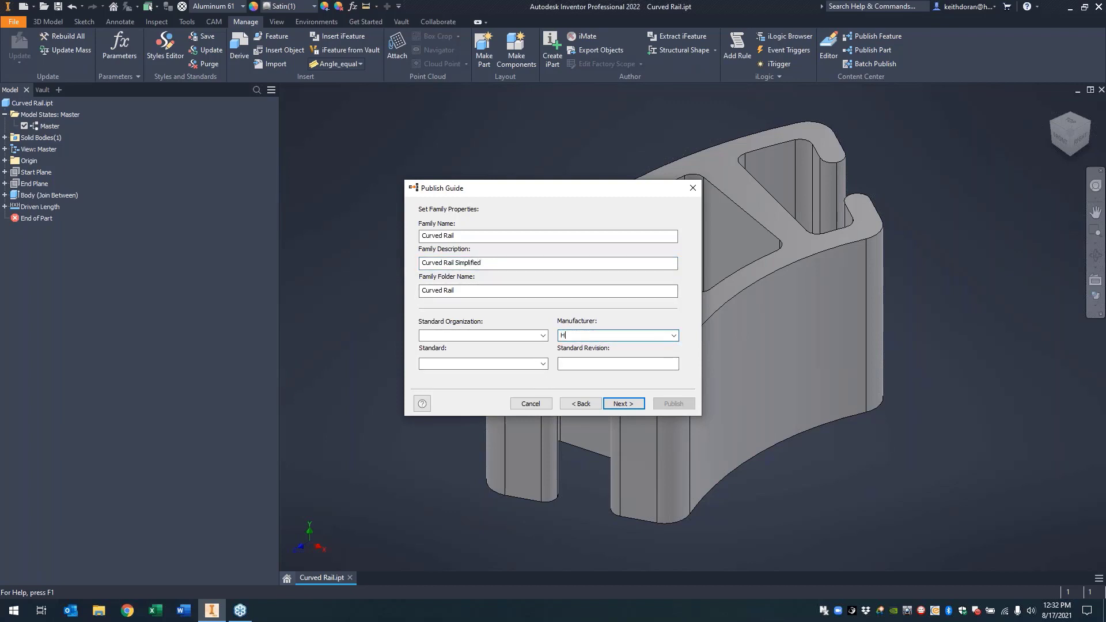
{"action": "left_click", "coordinate": [623, 404]}
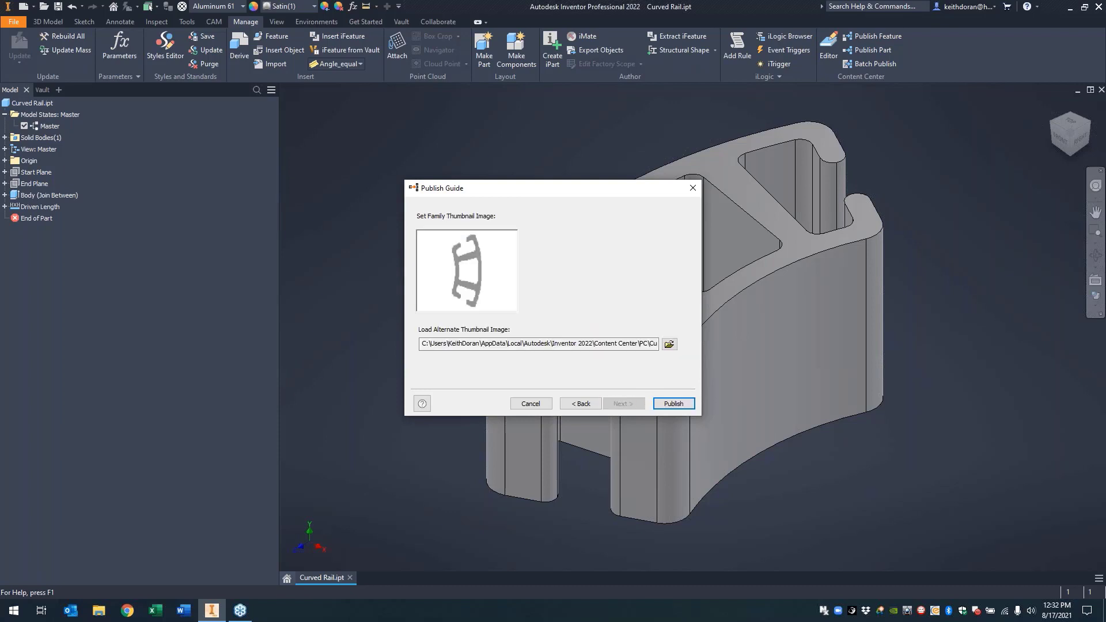
{"action": "left_click", "coordinate": [673, 403]}
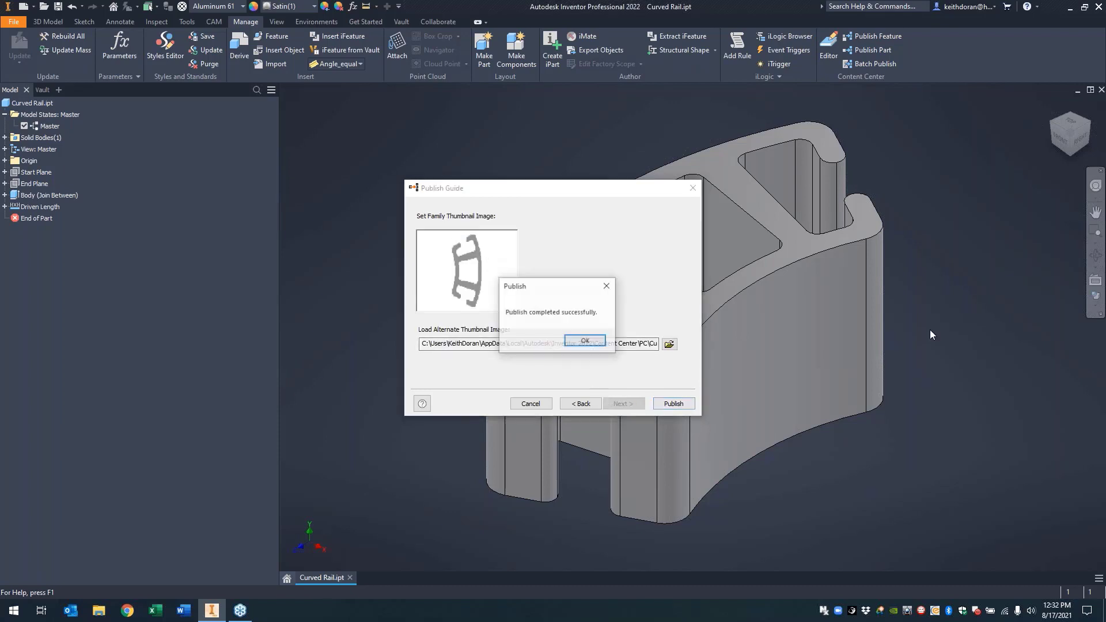
{"action": "left_click", "coordinate": [586, 342]}
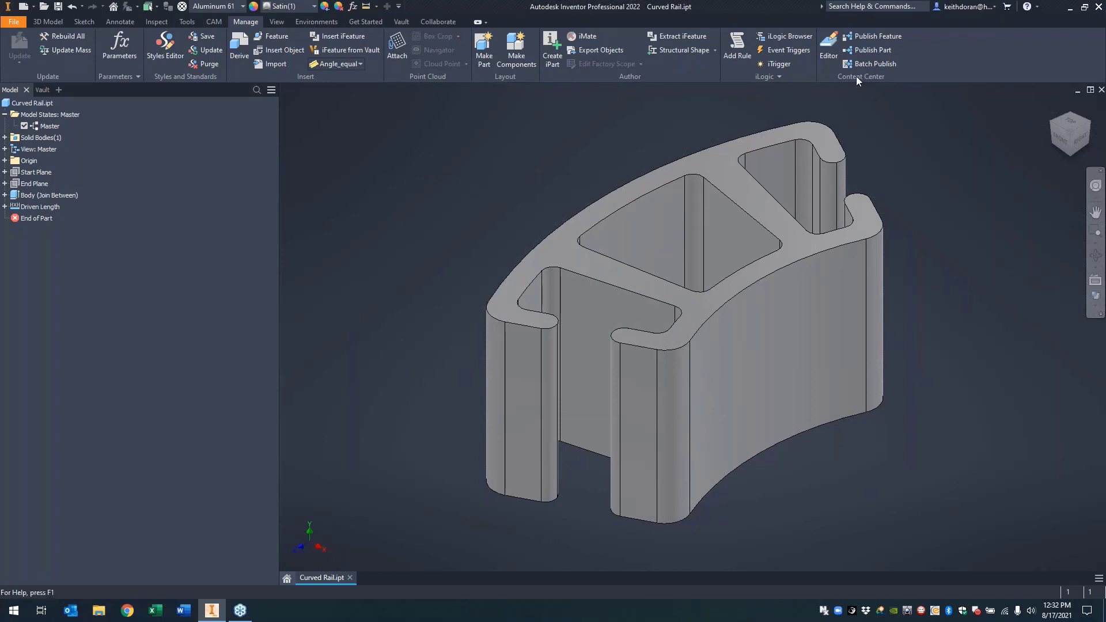
- Open the family table of the published Curved Rail in the Content Center Editor
{"action": "left_click", "coordinate": [834, 58]}
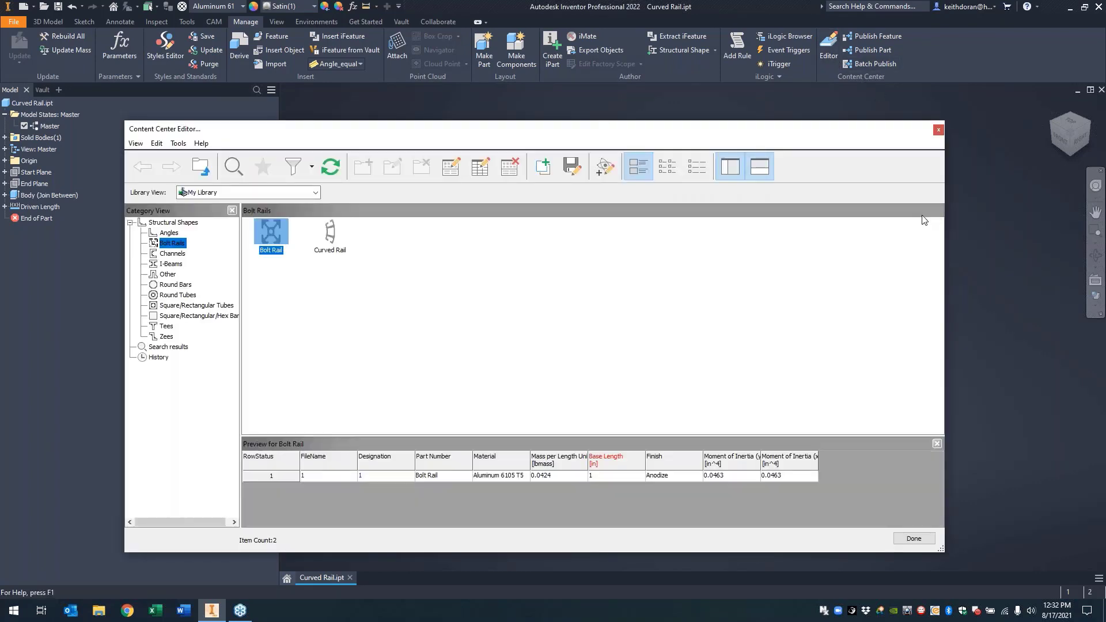
{"action": "left_click", "coordinate": [334, 229]}
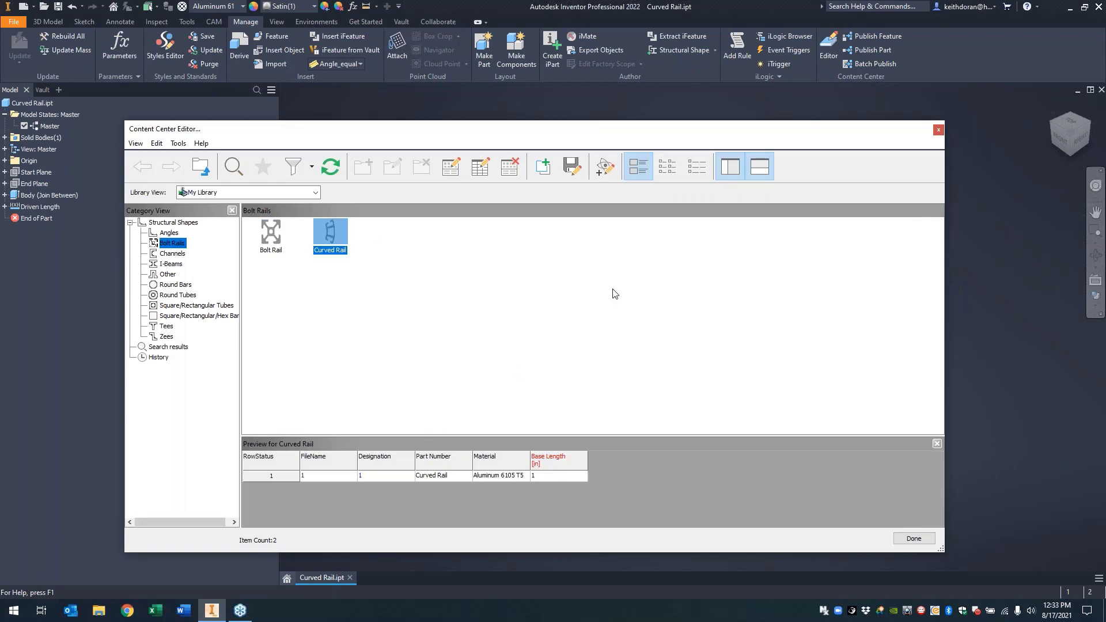
{"action": "right_click", "coordinate": [337, 249]}
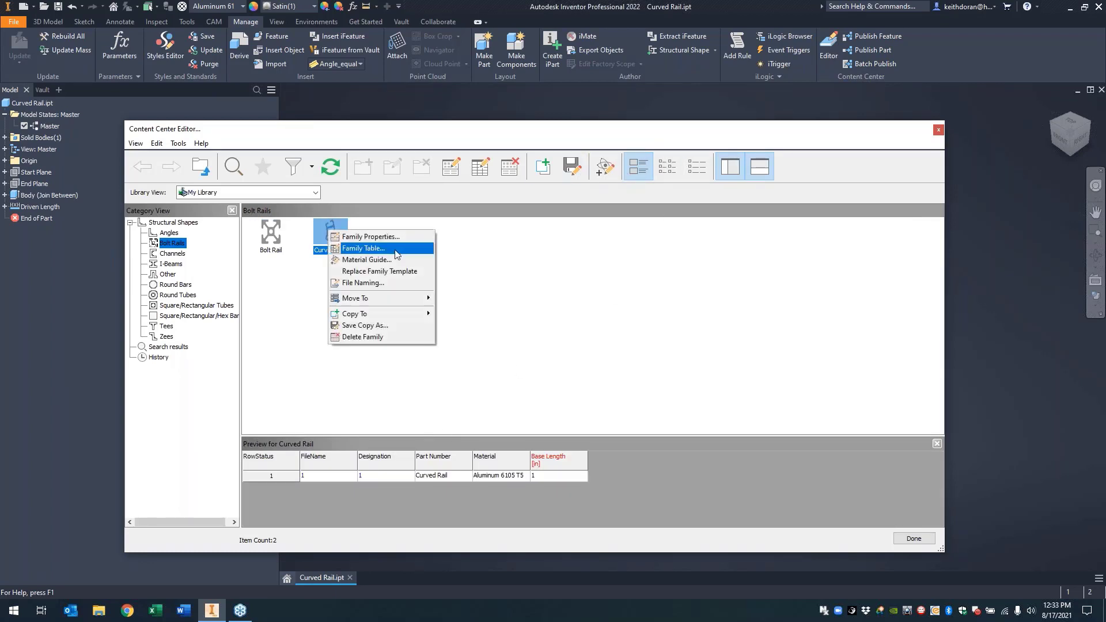
{"action": "left_click", "coordinate": [364, 248]}
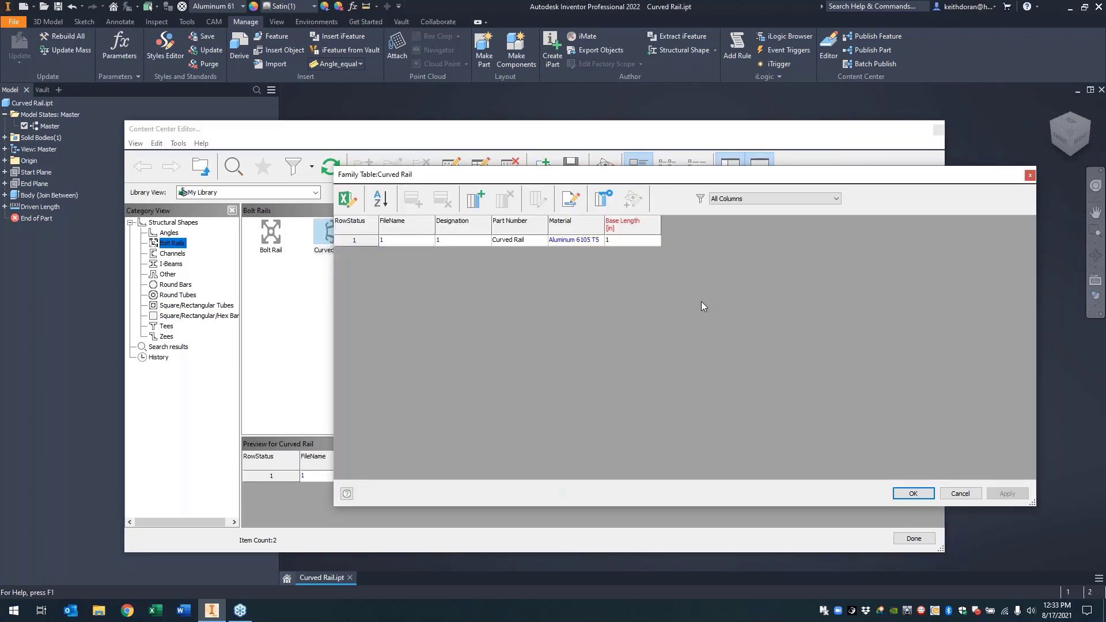
- Start a new family table column with the name and caption Angle, mapped to the Custom.Angle property
{"action": "left_click", "coordinate": [476, 202]}
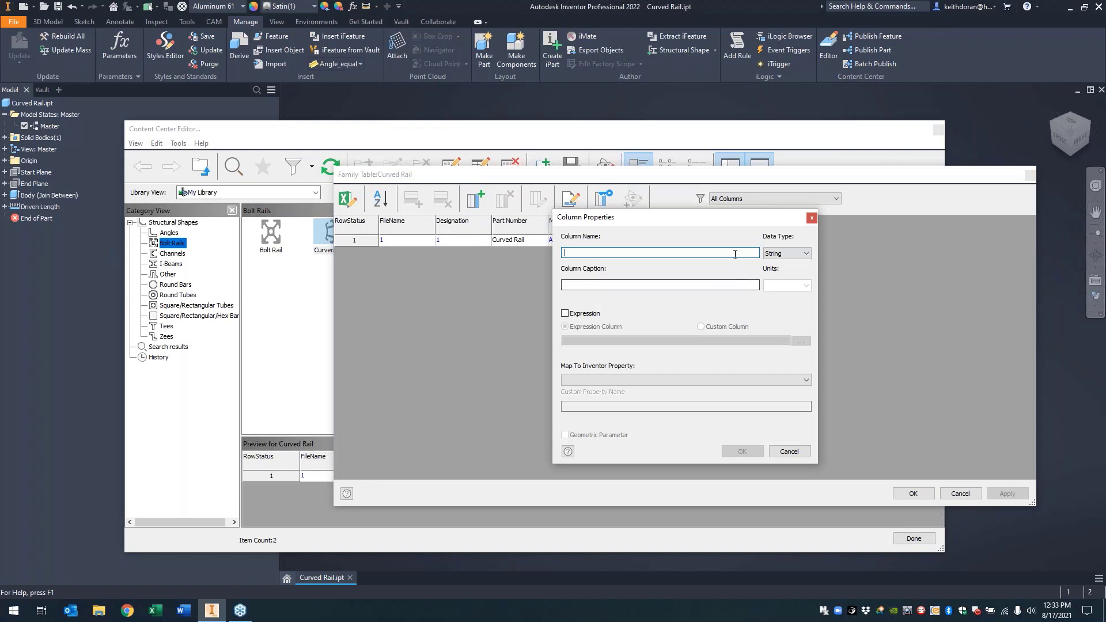
{"action": "type", "text": "Angle"}
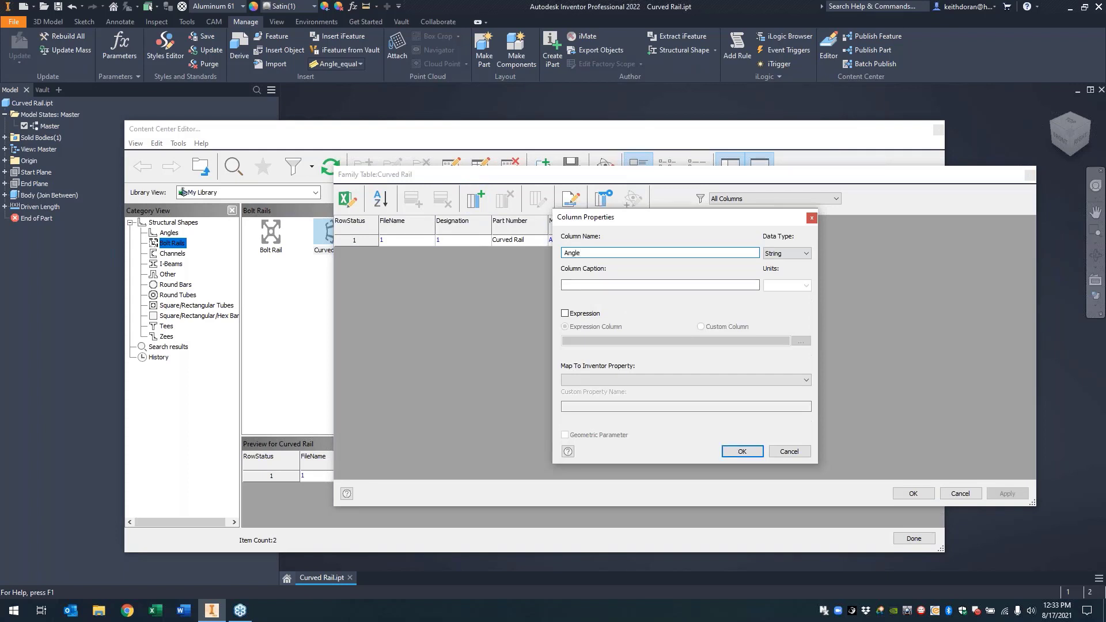
{"action": "left_click", "coordinate": [680, 286]}
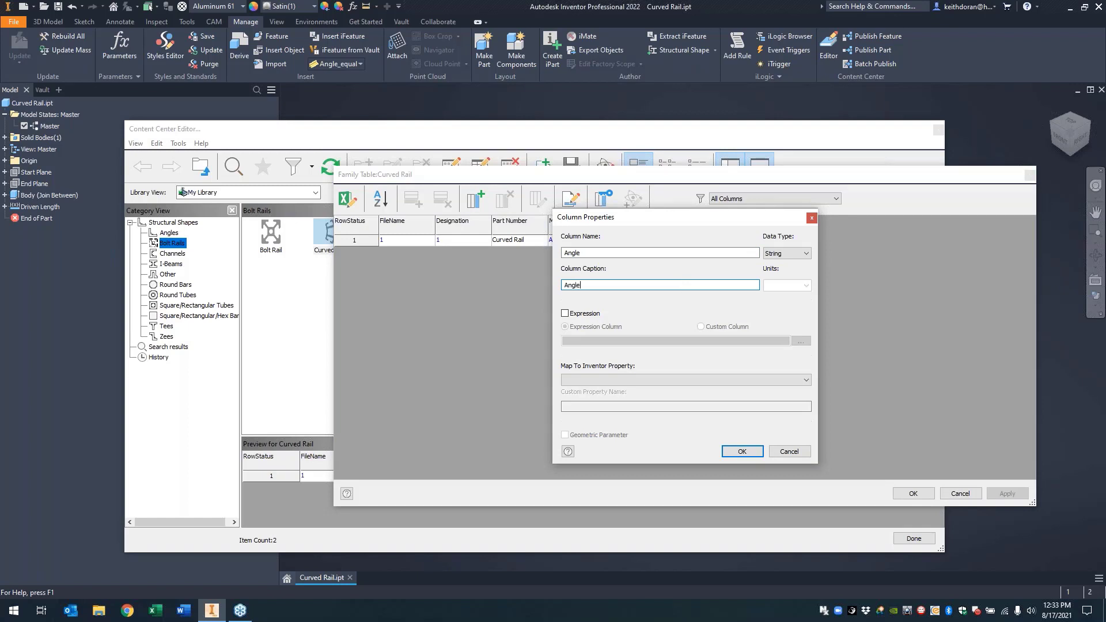
{"action": "key", "text": "Tab"}
{"action": "left_click", "coordinate": [687, 379]}
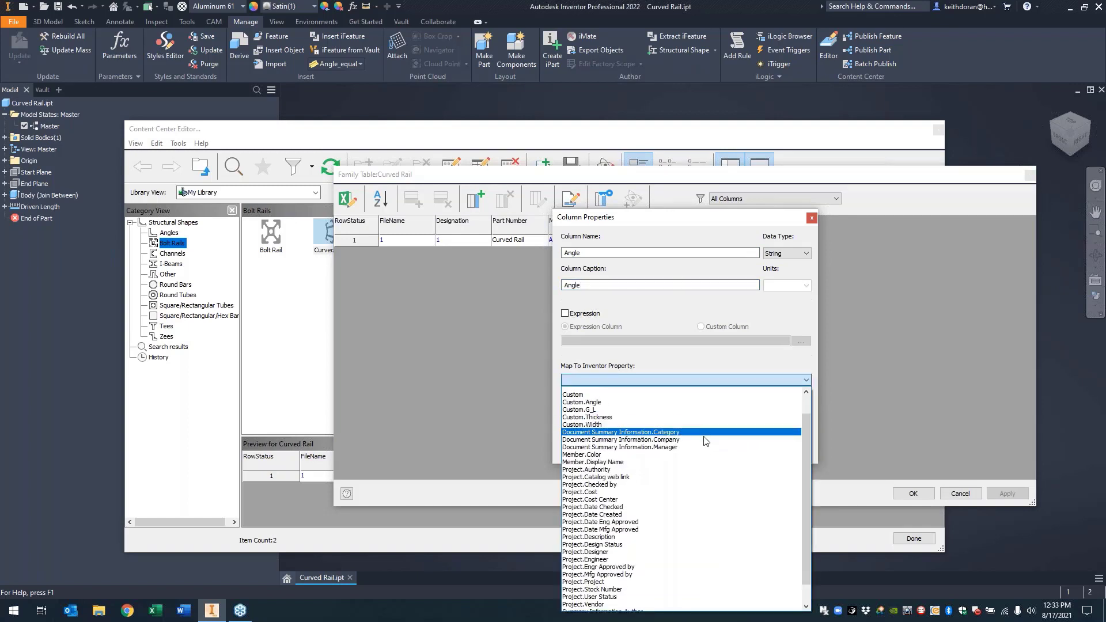
{"action": "scroll", "coordinate": [707, 441], "scroll_direction": "down", "scroll_amount": 2}
{"action": "scroll", "coordinate": [707, 441], "scroll_direction": "up", "scroll_amount": 2}
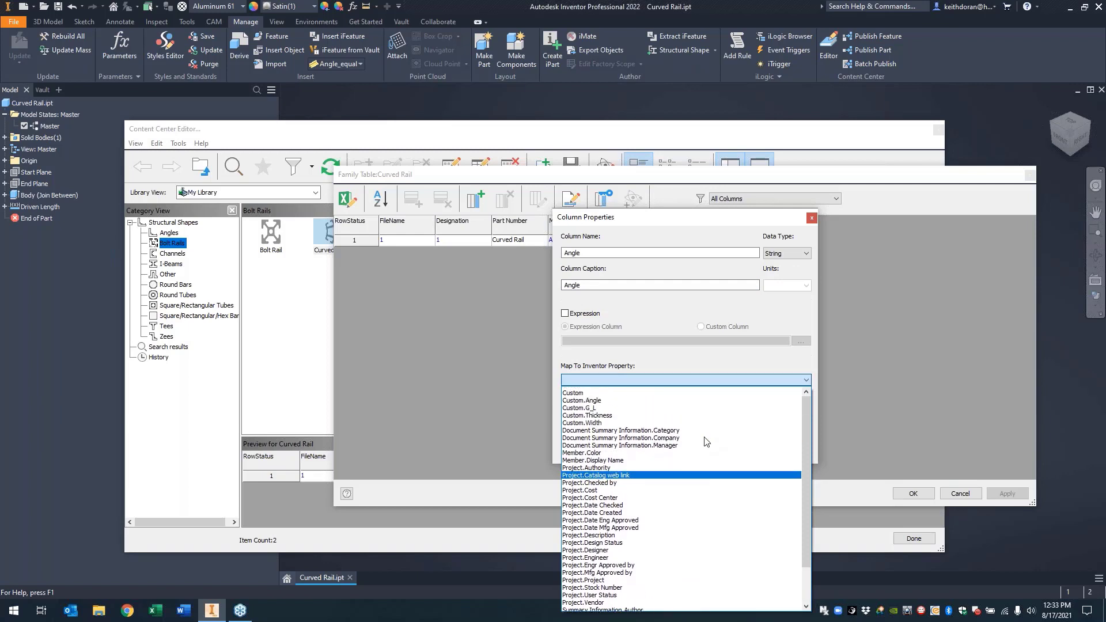
{"action": "left_click", "coordinate": [593, 405]}
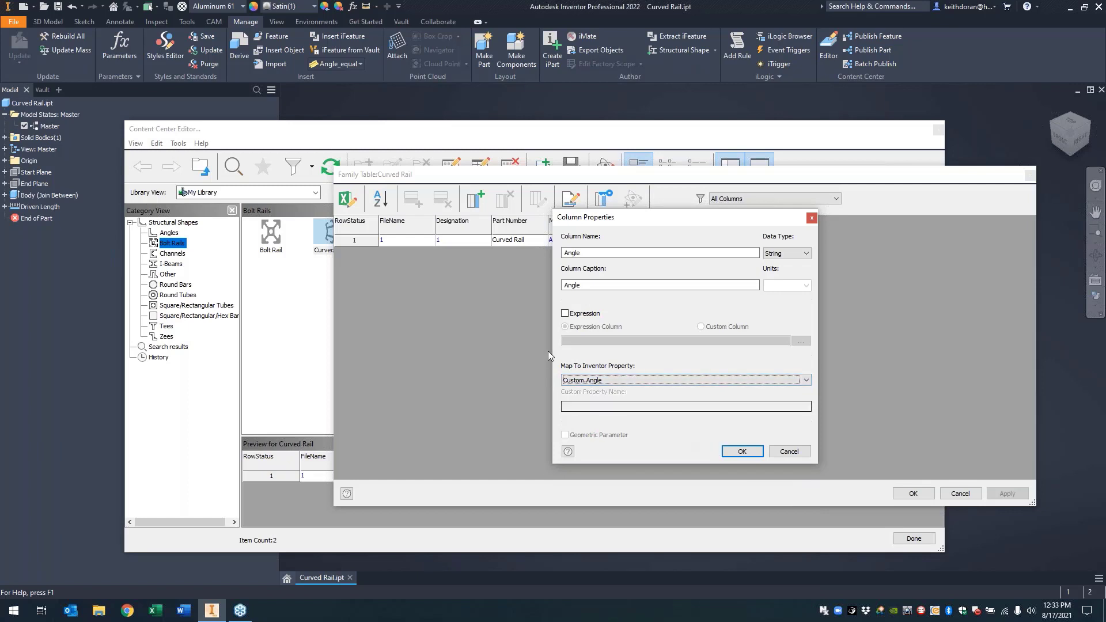
- Make the Angle column an expression-driven custom column with the range expression [55;5;55;90]
{"action": "left_click", "coordinate": [566, 314]}
{"action": "left_click", "coordinate": [570, 342]}
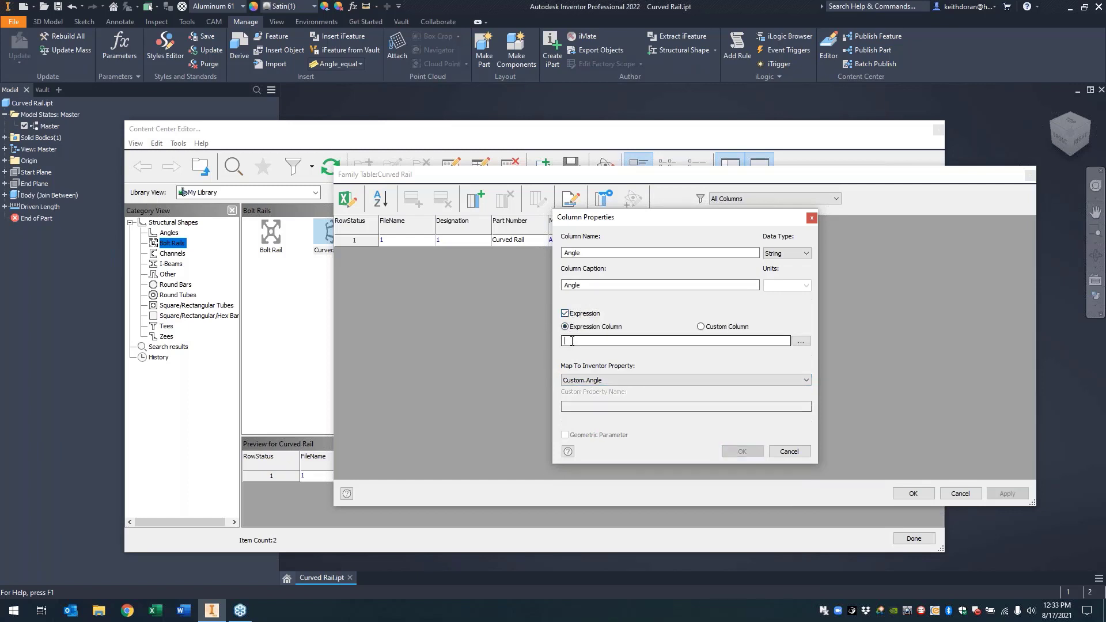
{"action": "left_click", "coordinate": [700, 328]}
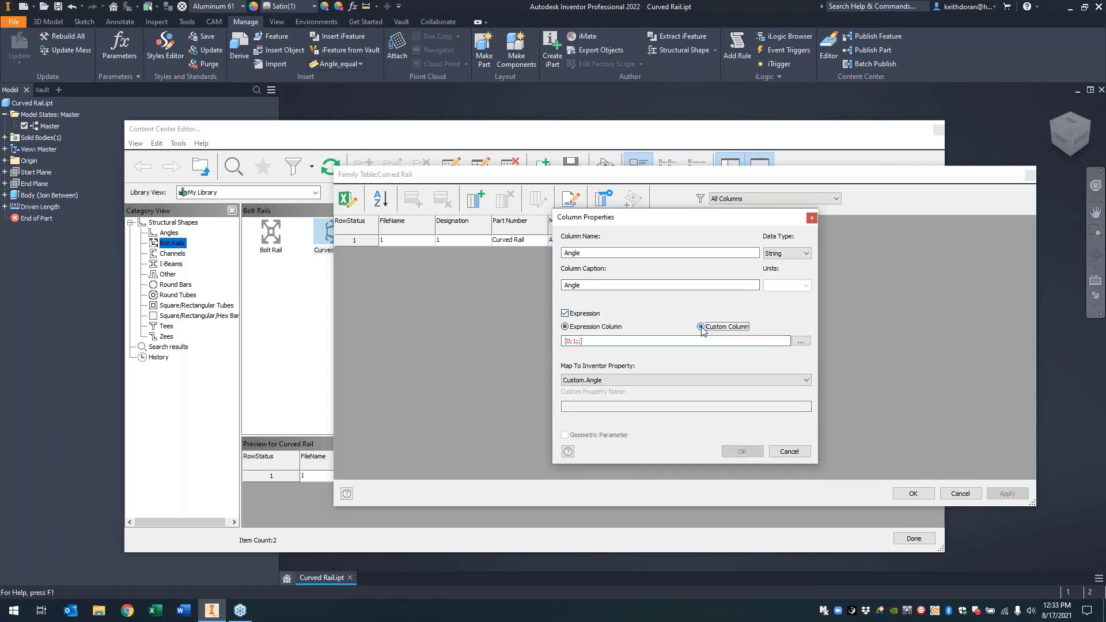
{"action": "left_click", "coordinate": [570, 342]}
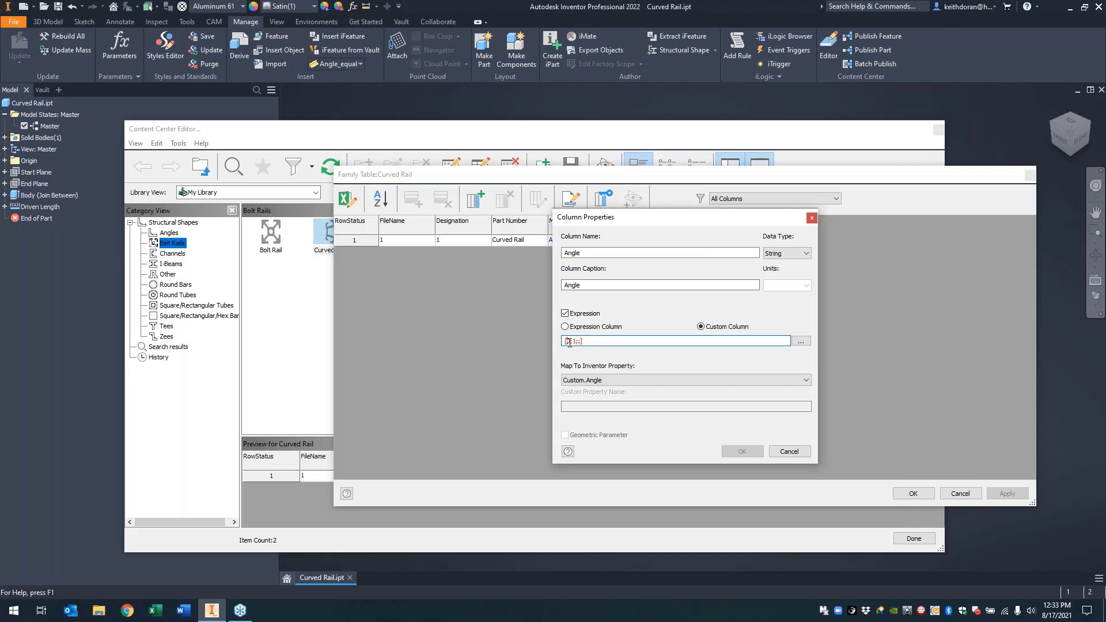
{"action": "double_click", "coordinate": [574, 342]}
{"action": "type", "text": "55"}
{"action": "double_click", "coordinate": [577, 342]}
{"action": "type", "text": "55;5"}
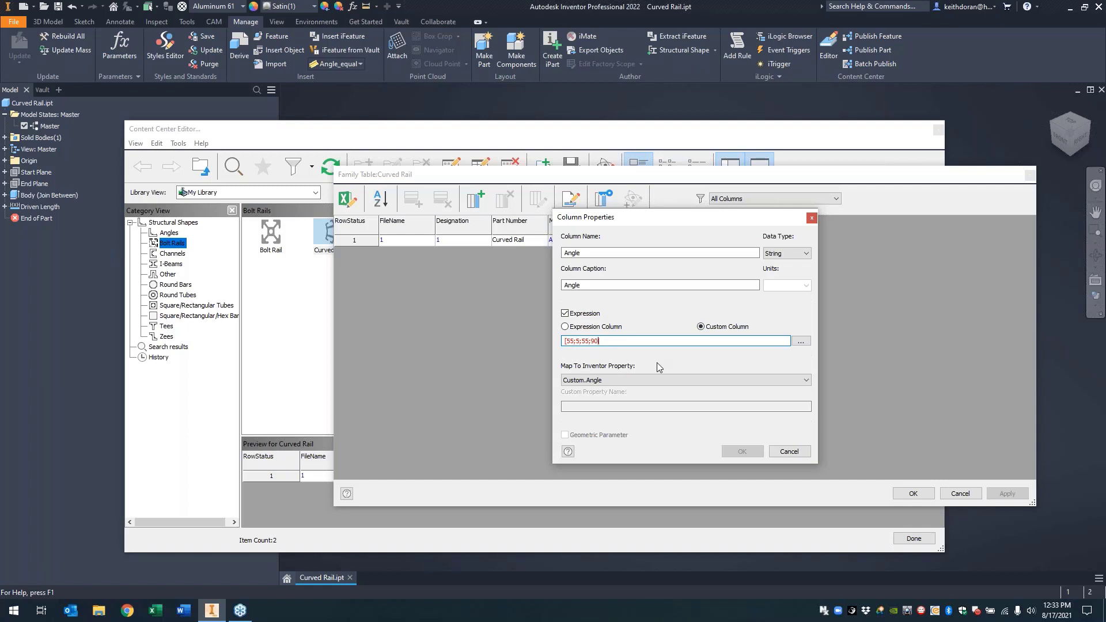
{"action": "key", "text": "Tab"}
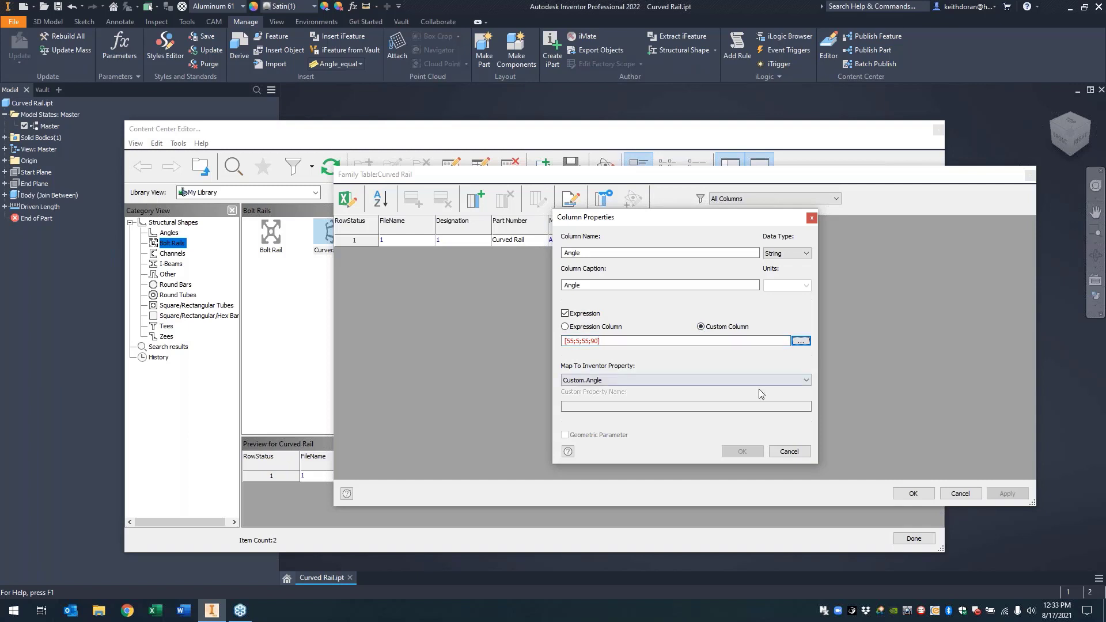
- Specify the Angle column's range with minimum 55, maximum 90, increment 5 and default 55
{"action": "left_click", "coordinate": [801, 341]}
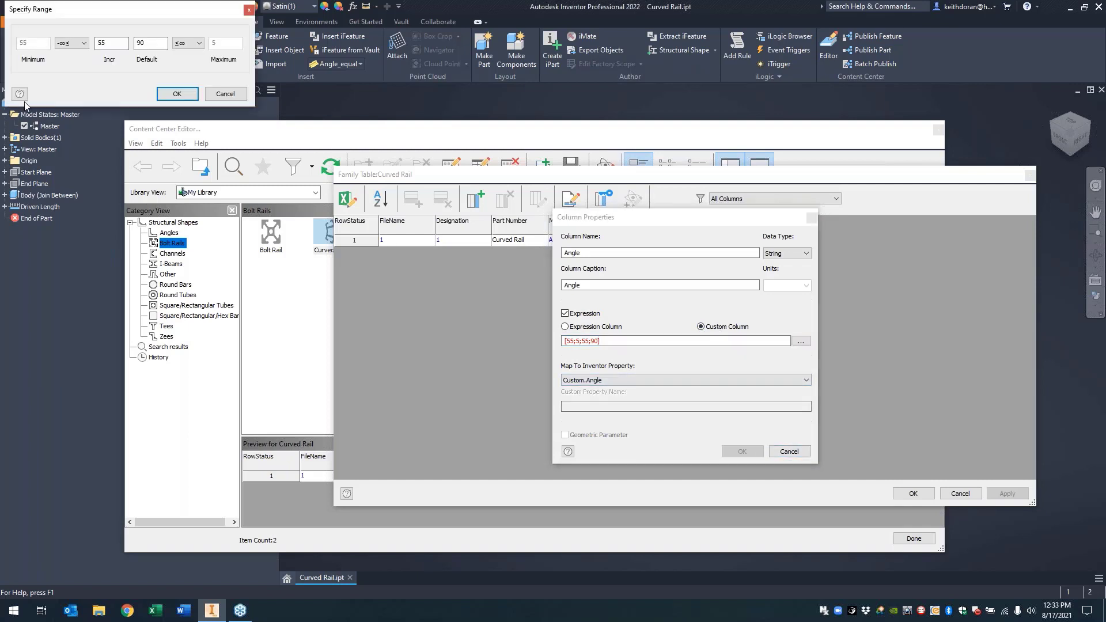
{"action": "left_click", "coordinate": [109, 45]}
{"action": "type", "text": "5"}
{"action": "key", "text": "Tab"}
{"action": "key", "text": "Tab"}
{"action": "key", "text": "Down"}
{"action": "left_click", "coordinate": [71, 44]}
{"action": "left_click", "coordinate": [68, 64]}
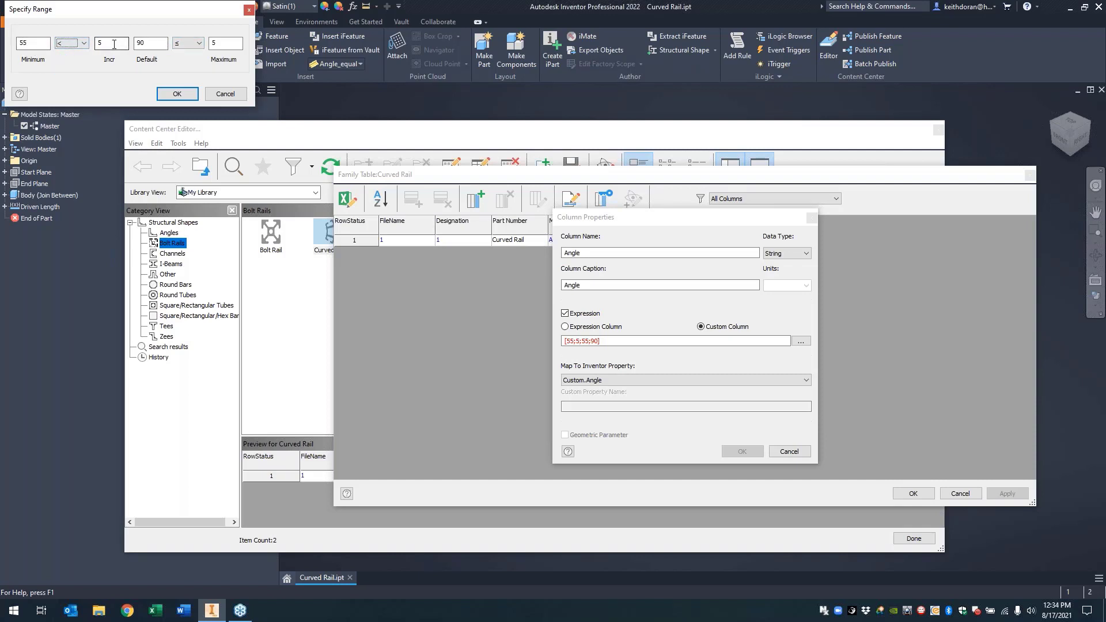
{"action": "key", "text": "Tab"}
{"action": "key", "text": "Tab"}
{"action": "type", "text": "55"}
{"action": "key", "text": "Tab"}
{"action": "key", "text": "Tab"}
{"action": "left_click", "coordinate": [176, 94]}
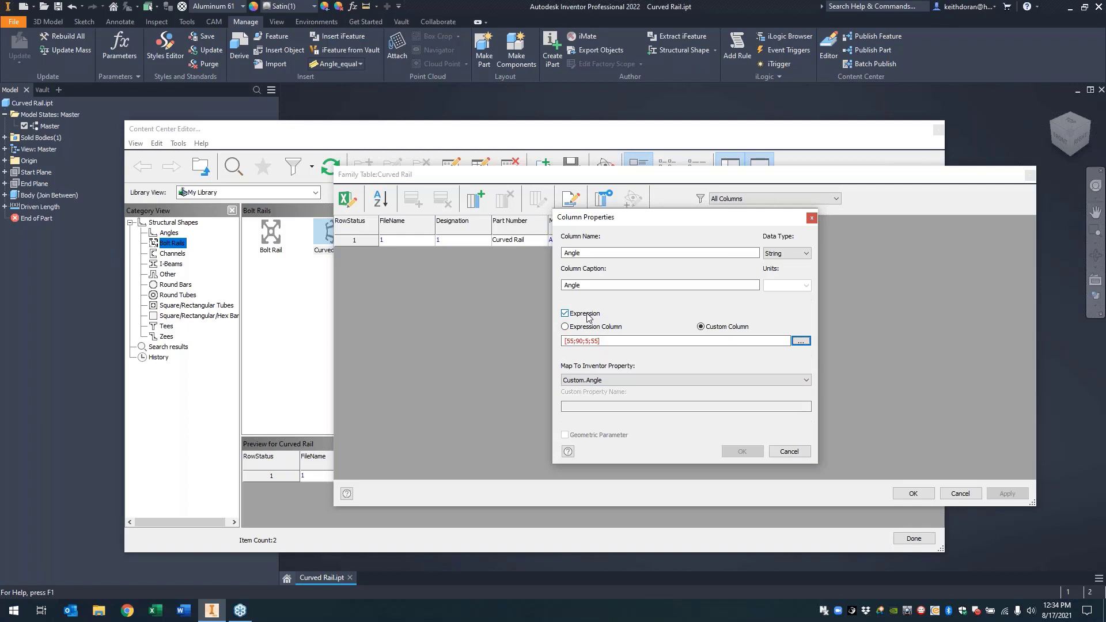
- Set the Angle column's data type to Integer, accept the type conversion, and add the column to the family table
{"action": "left_click", "coordinate": [787, 254]}
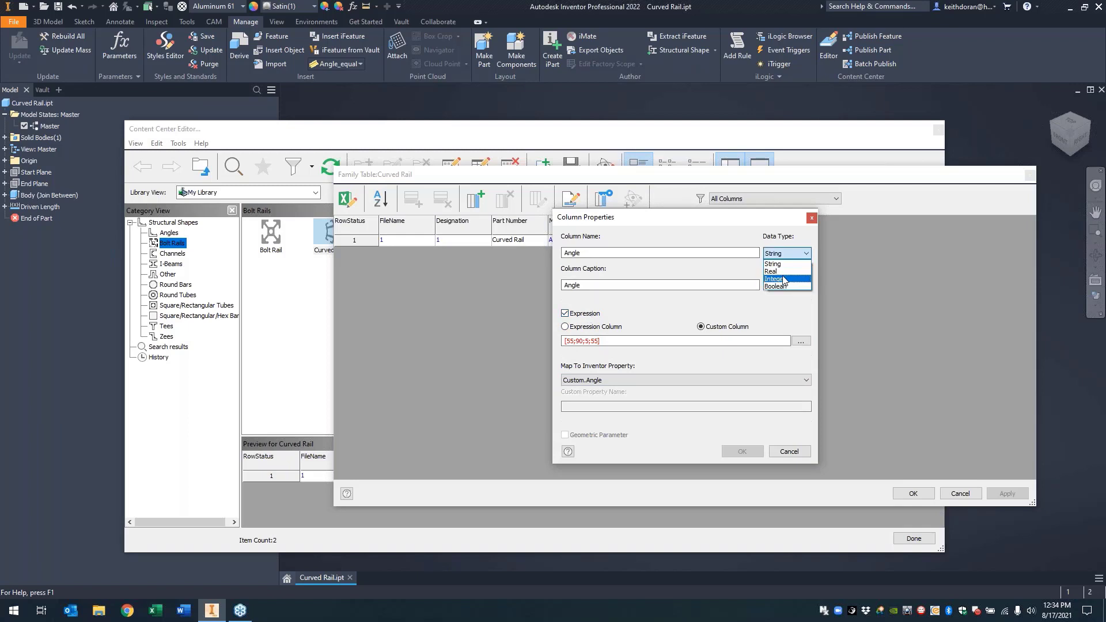
{"action": "left_click", "coordinate": [784, 280]}
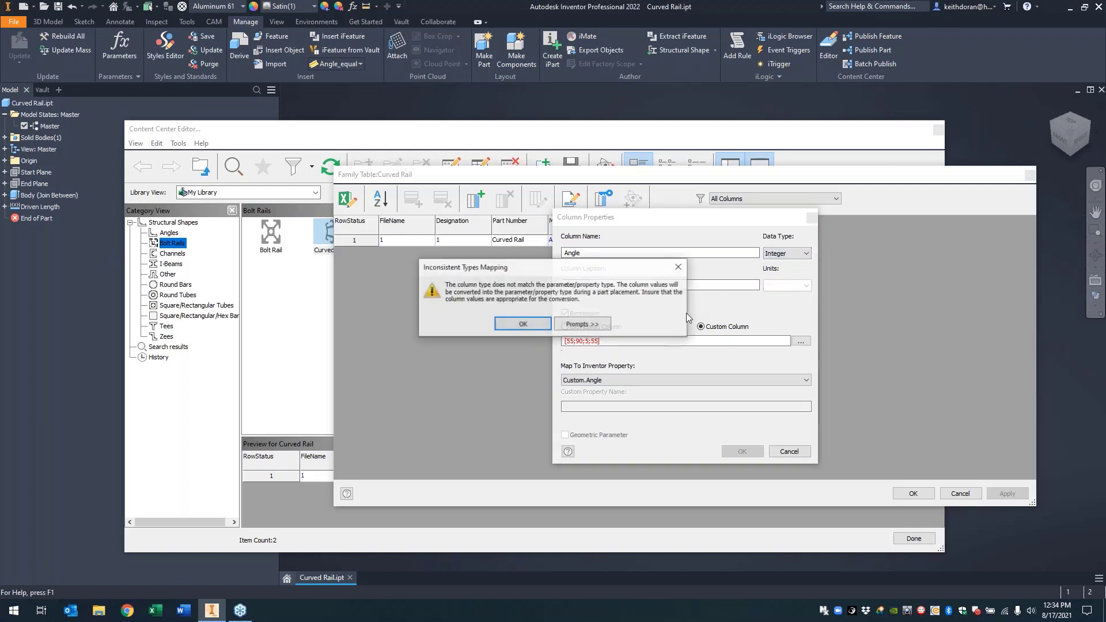
{"action": "left_click", "coordinate": [522, 325]}
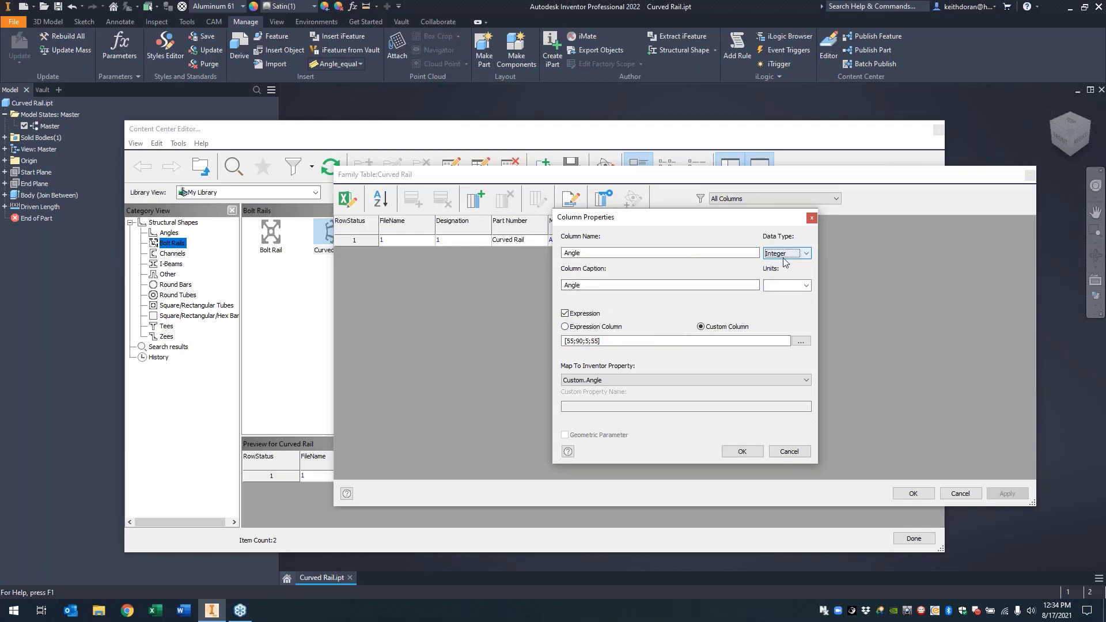
{"action": "left_click", "coordinate": [742, 453]}
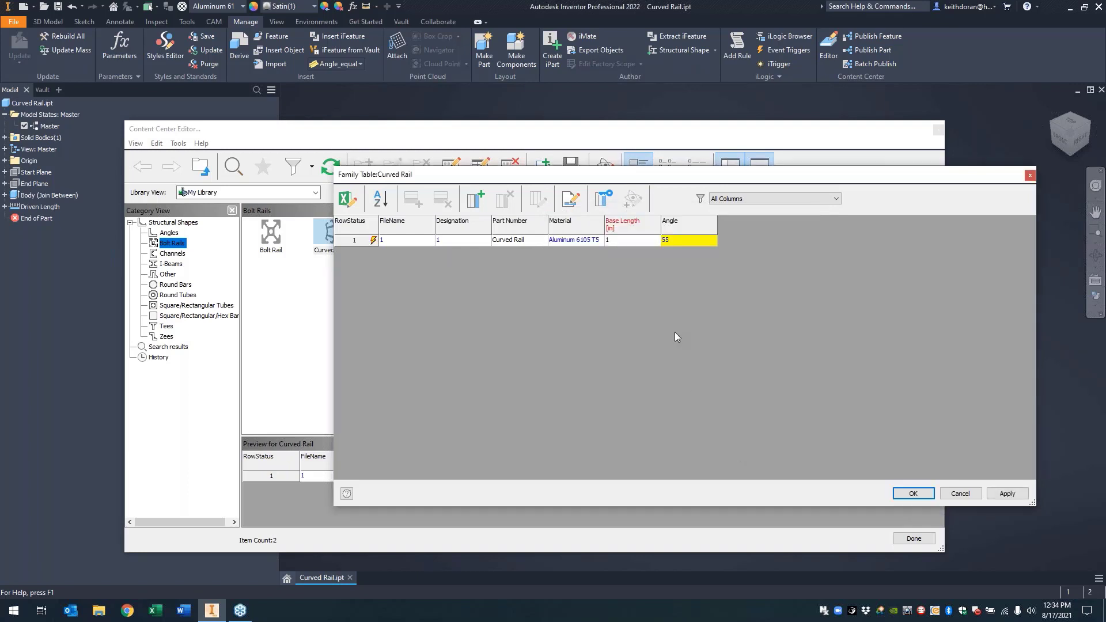
- Review the properties of the new Angle column without changing them
{"action": "right_click", "coordinate": [697, 230]}
{"action": "left_click", "coordinate": [745, 308]}
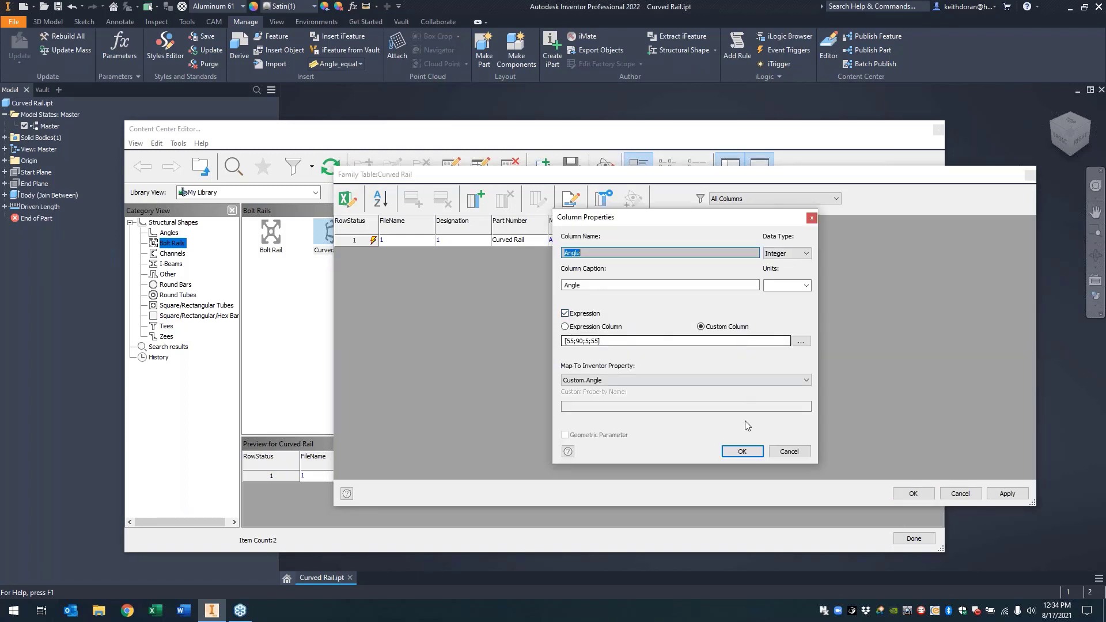
{"action": "left_click", "coordinate": [742, 451]}
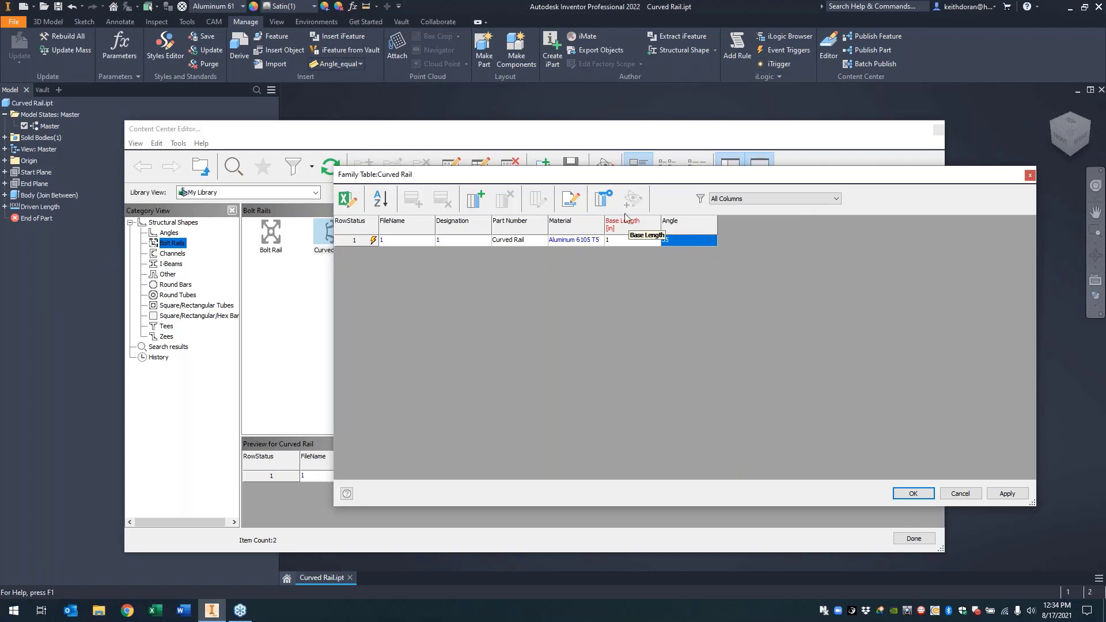
{"action": "right_click", "coordinate": [673, 223]}
{"action": "key", "text": "Escape"}
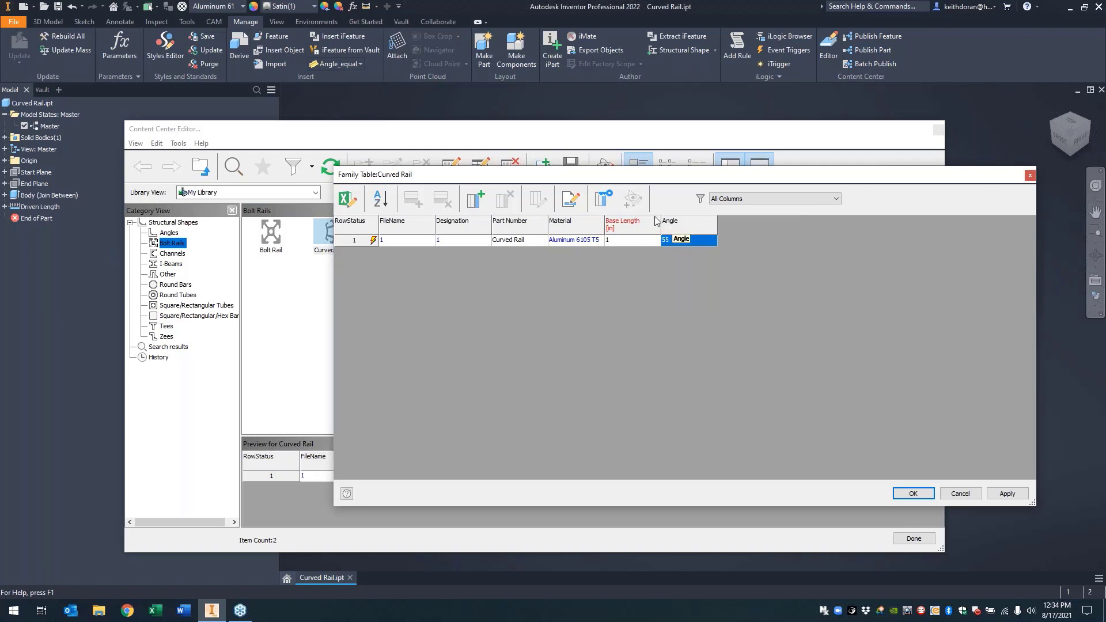
- Add Angle to the family table's key columns alongside Base Length, and display all columns again
{"action": "left_click", "coordinate": [603, 198]}
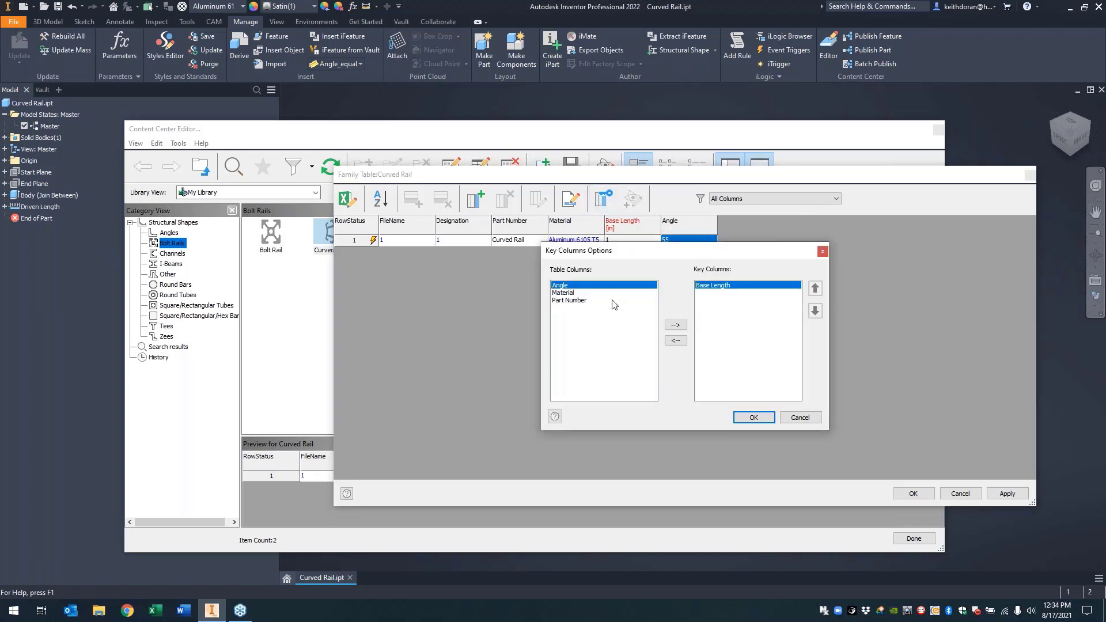
{"action": "left_click", "coordinate": [679, 325]}
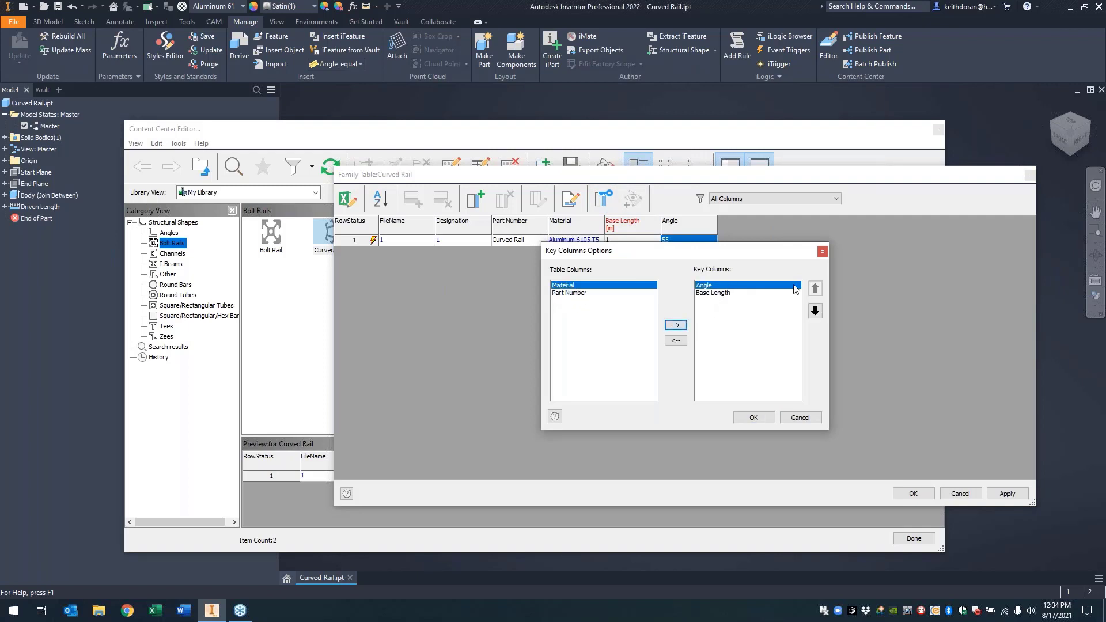
{"action": "left_click", "coordinate": [749, 417]}
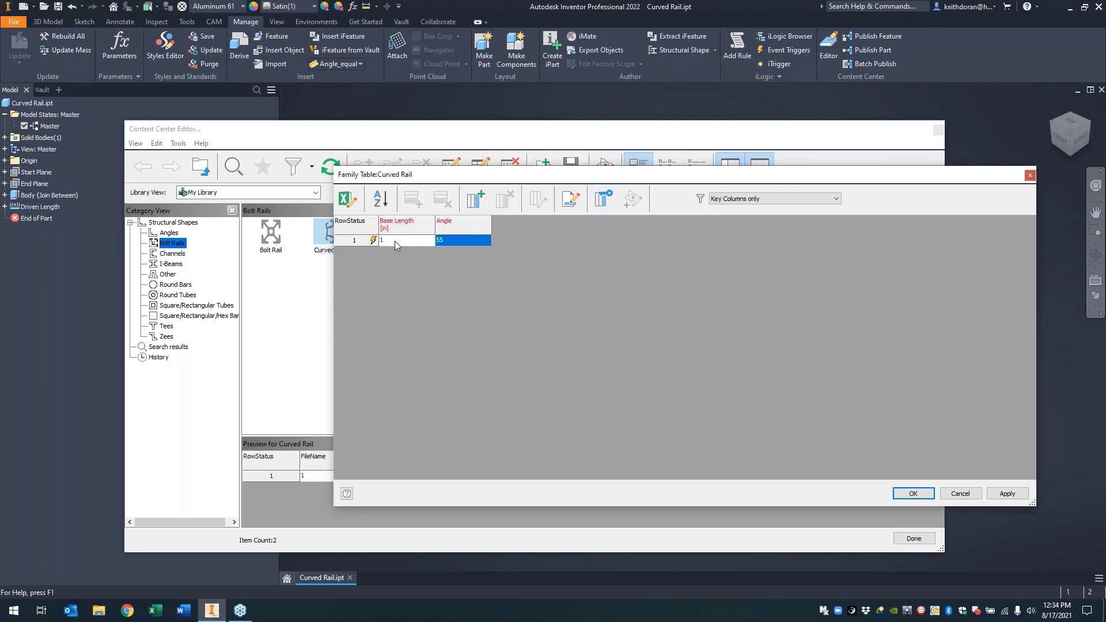
{"action": "left_click", "coordinate": [759, 200]}
{"action": "left_click", "coordinate": [749, 200]}
{"action": "left_click", "coordinate": [749, 199]}
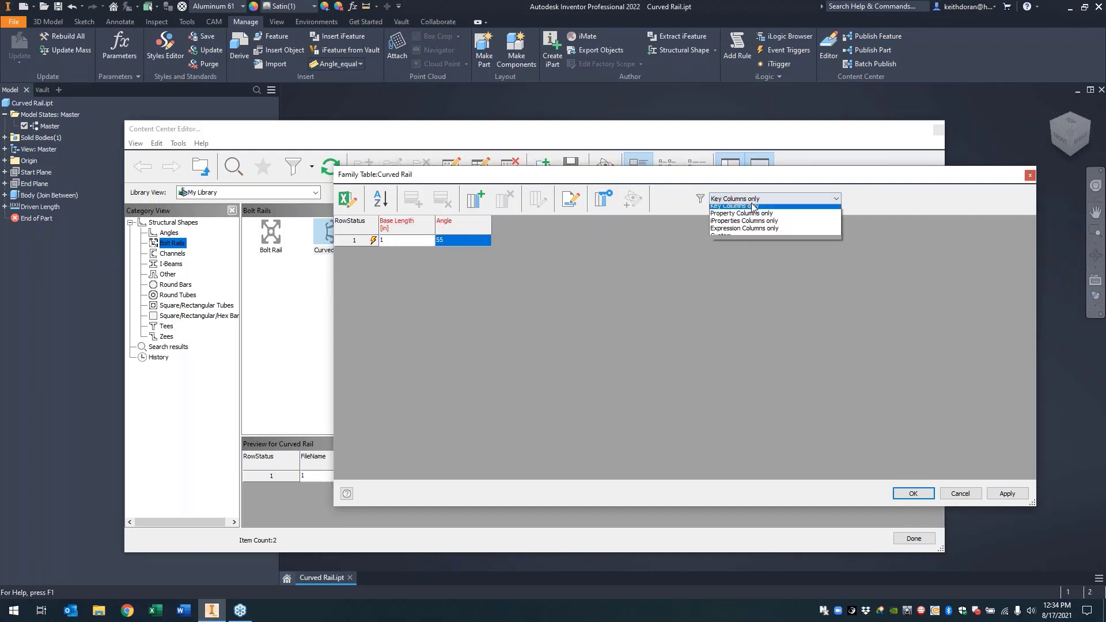
{"action": "left_click", "coordinate": [743, 210]}
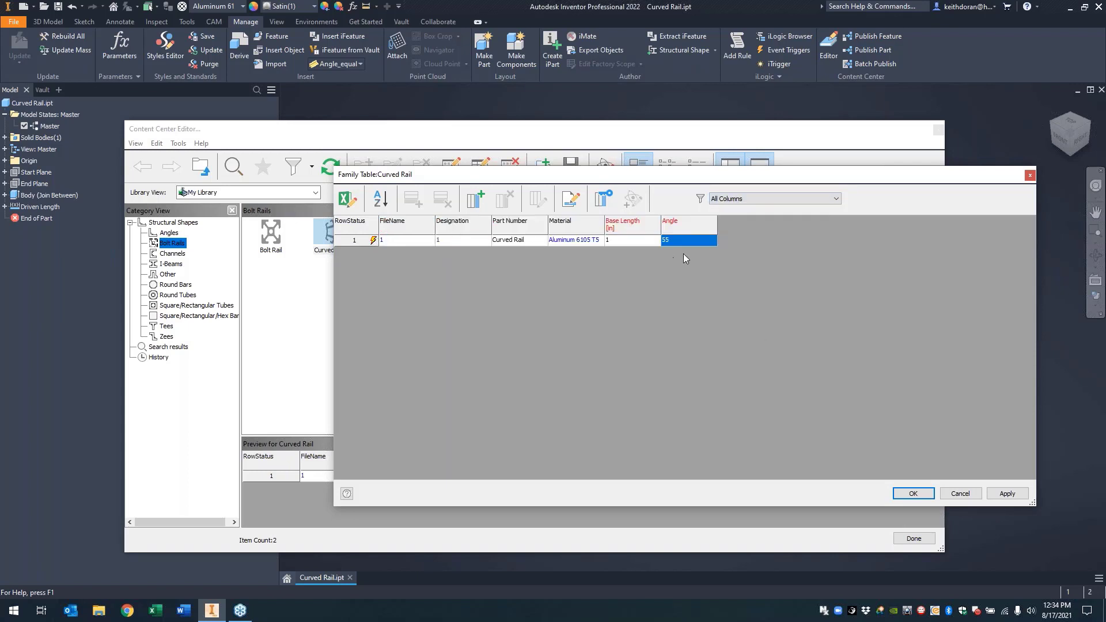
- Try to accept the family table, cancel the save, and widen the table window and its FileName column
{"action": "left_click", "coordinate": [904, 494]}
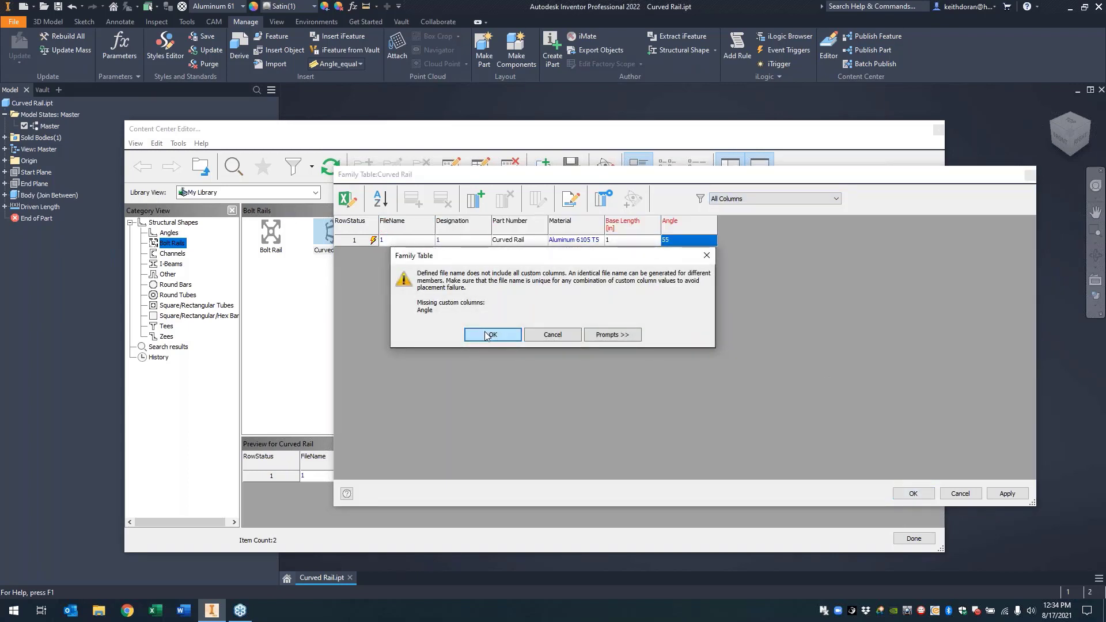
{"action": "left_click", "coordinate": [552, 335]}
{"action": "left_click", "coordinate": [412, 244]}
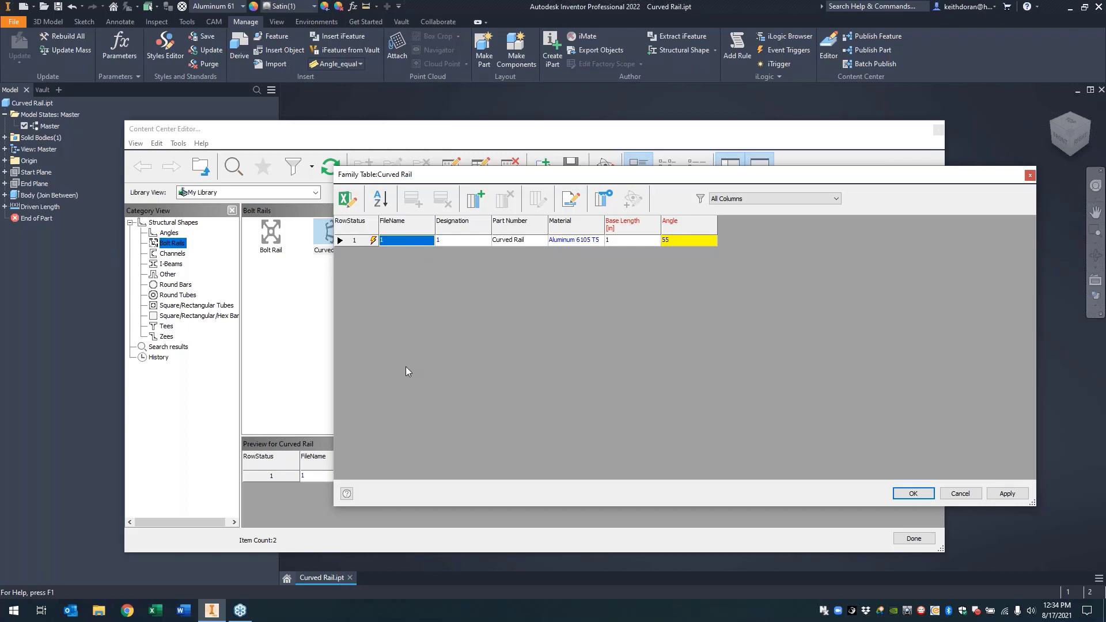
{"action": "left_click_drag", "start_coordinate": [334, 417], "coordinate": [216, 417]}
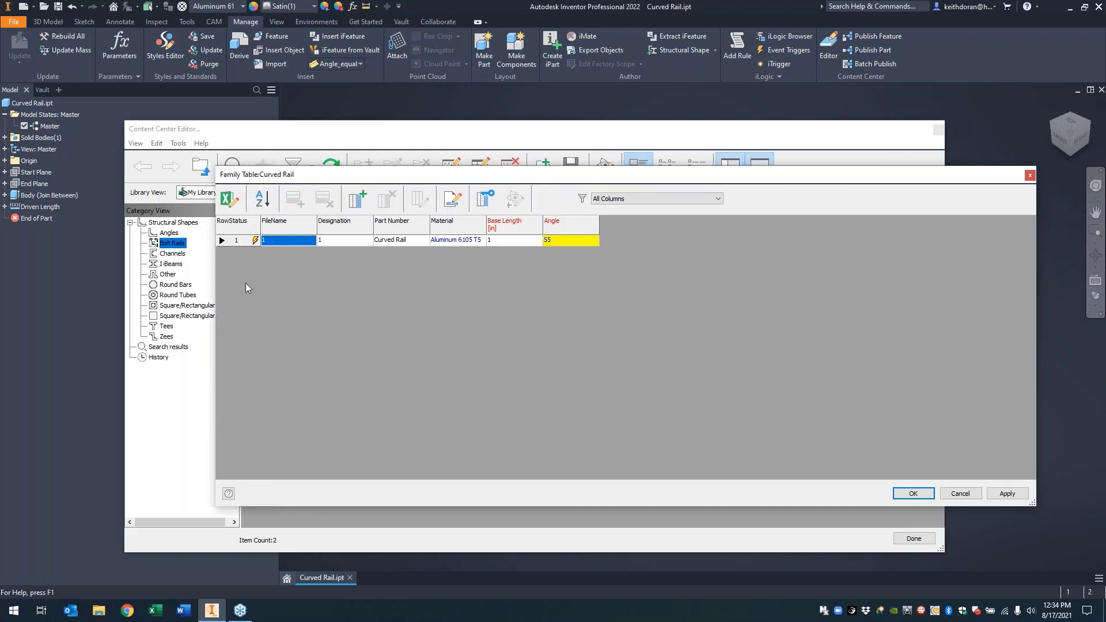
{"action": "left_click_drag", "start_coordinate": [316, 226], "coordinate": [386, 233]}
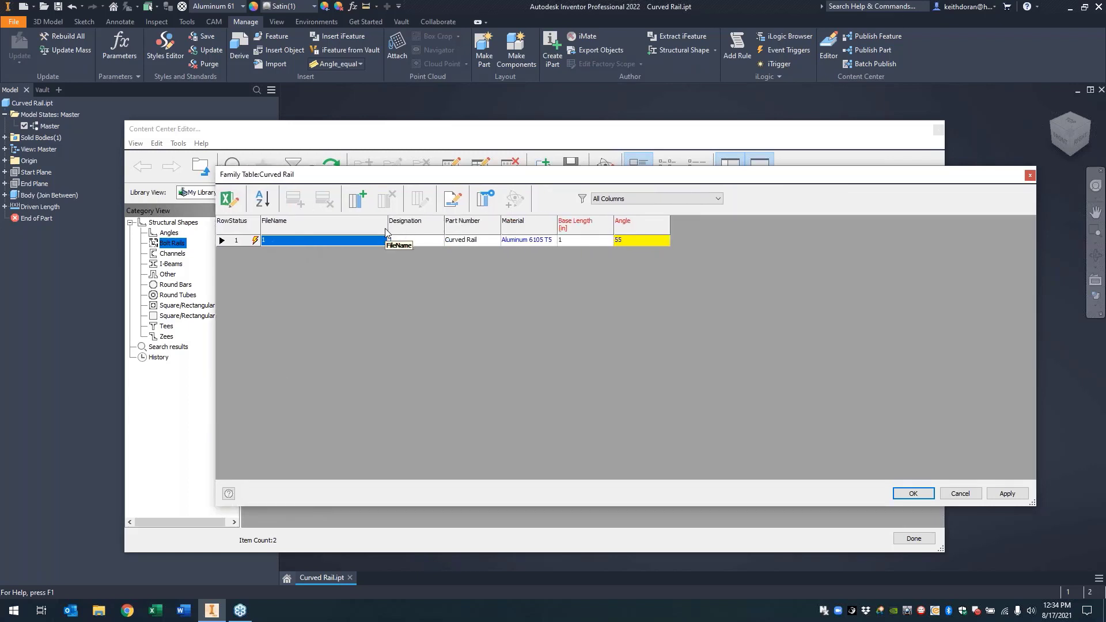
- Set the FileName column's expression to Angle Rail - {O_L} - {Angle}
{"action": "right_click", "coordinate": [356, 228]}
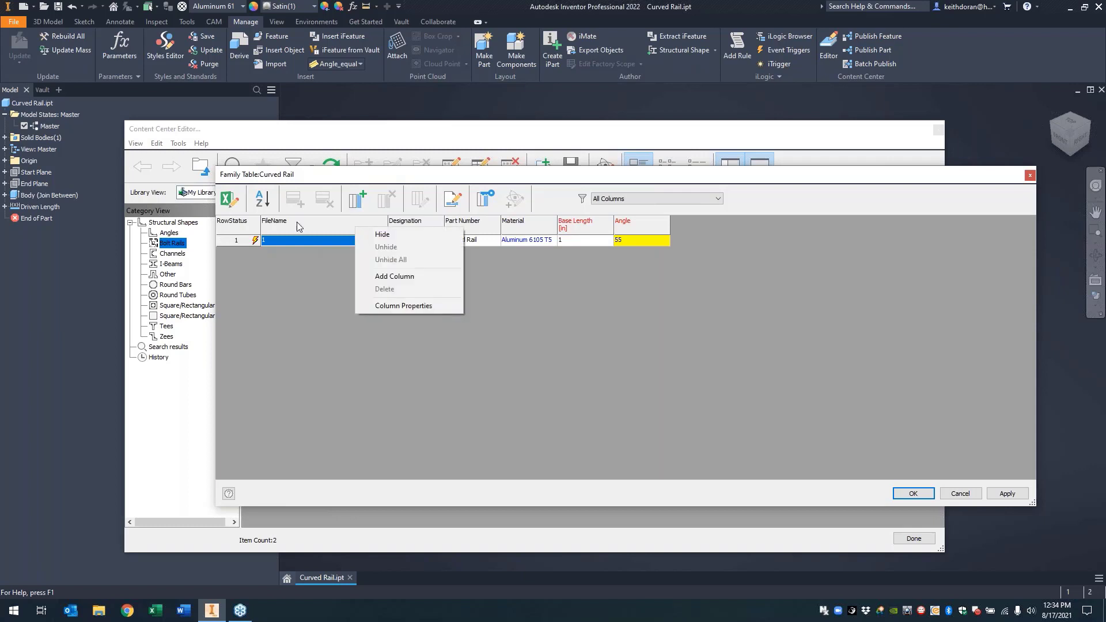
{"action": "left_click", "coordinate": [404, 305]}
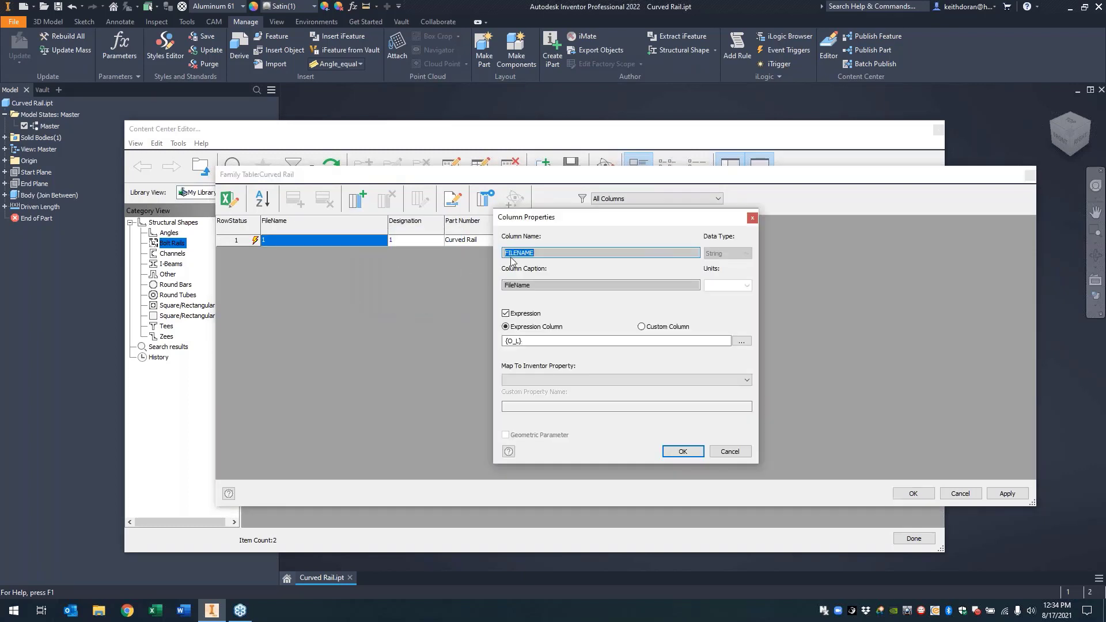
{"action": "left_click", "coordinate": [532, 342]}
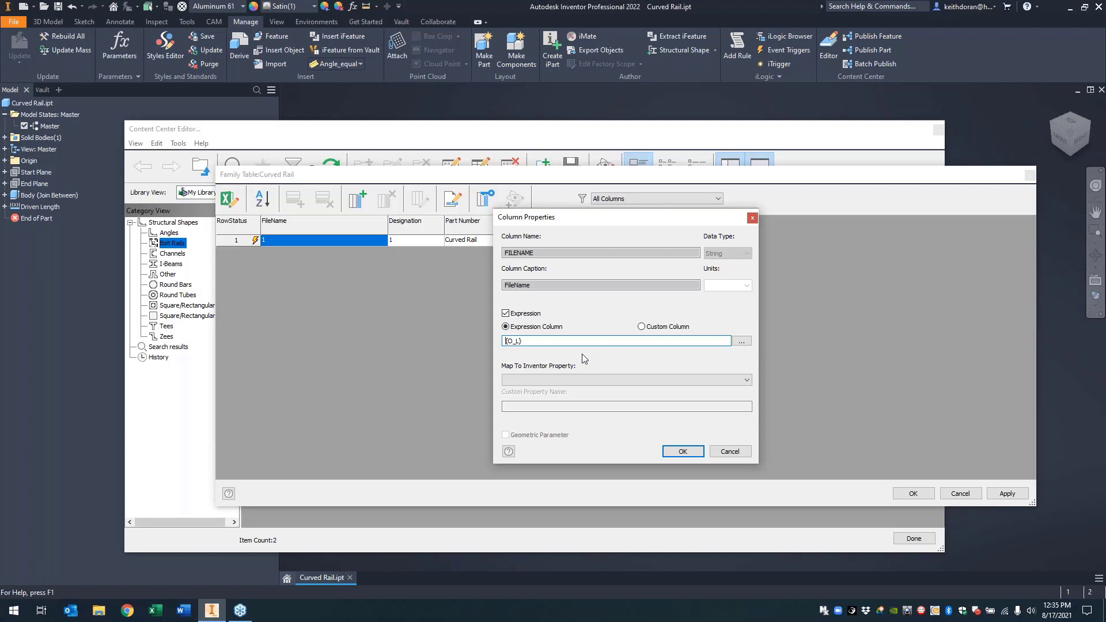
{"action": "type", "text": "Angle Rail -"}
{"action": "left_click", "coordinate": [741, 341]}
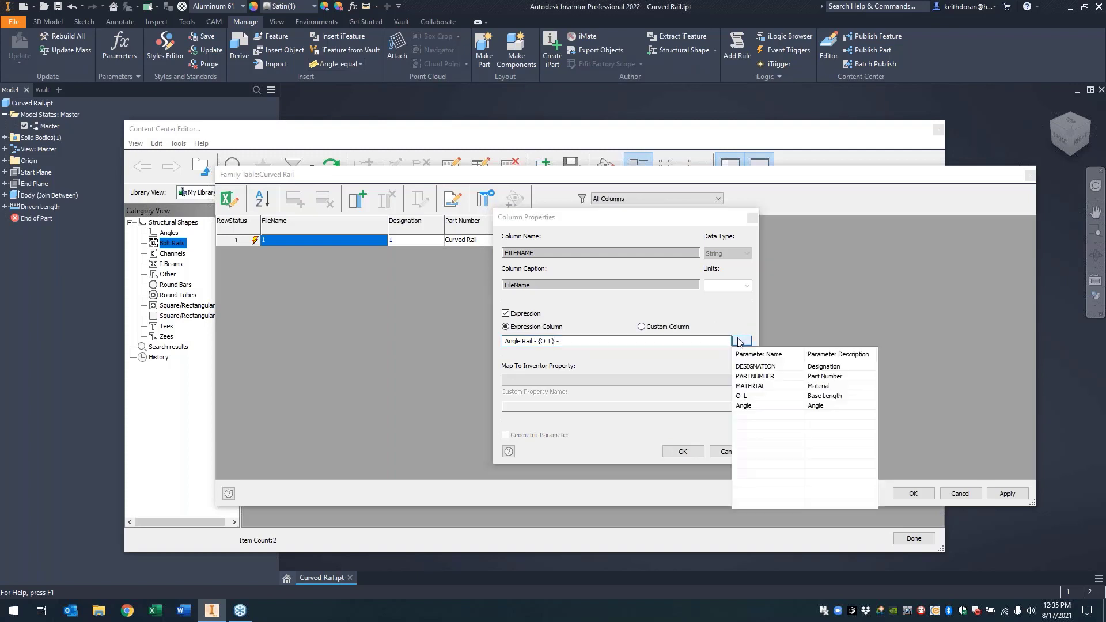
{"action": "left_click", "coordinate": [756, 405]}
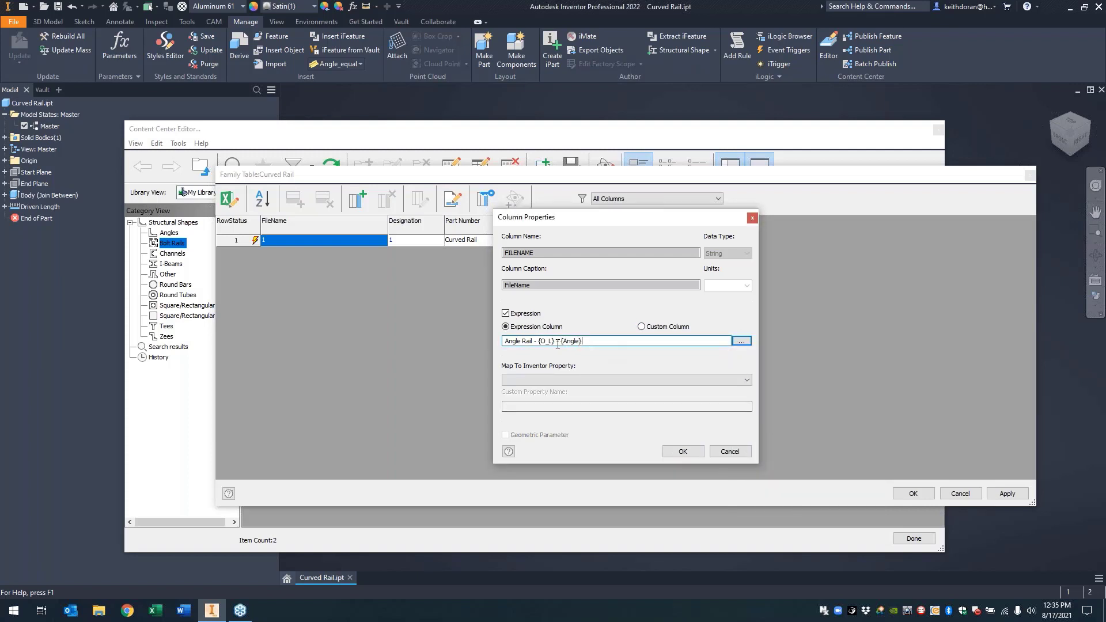
- Rewrite the FileName expression as "Angle Rail - "&{Angle}&" - "&{O_L} and accept it
{"action": "left_click_drag", "start_coordinate": [559, 341], "coordinate": [678, 340]}
{"action": "key", "text": "ctrl+c"}
{"action": "key", "text": "BackSpace"}
{"action": "key", "text": "ctrl+v"}
{"action": "left_click", "coordinate": [538, 341]}
{"action": "type", "text": "-"}
{"action": "left_click", "coordinate": [539, 341]}
{"action": "type", "text": "\""}
{"action": "type", "text": "\"&"}
{"action": "left_click", "coordinate": [571, 341]}
{"action": "type", "text": "&\" - \"&"}
{"action": "left_click", "coordinate": [683, 452]}
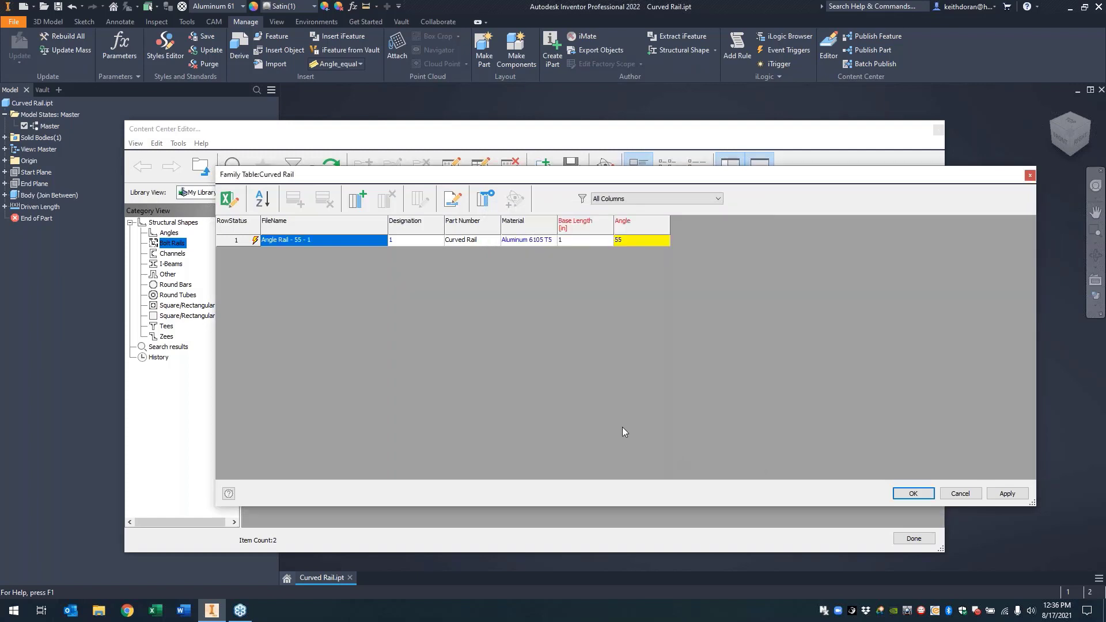
- Add units to the FileName expression so it reads "Angle Rail - "&{Angle}&"Deg - "&{O_L}&"in"
{"action": "right_click", "coordinate": [302, 229]}
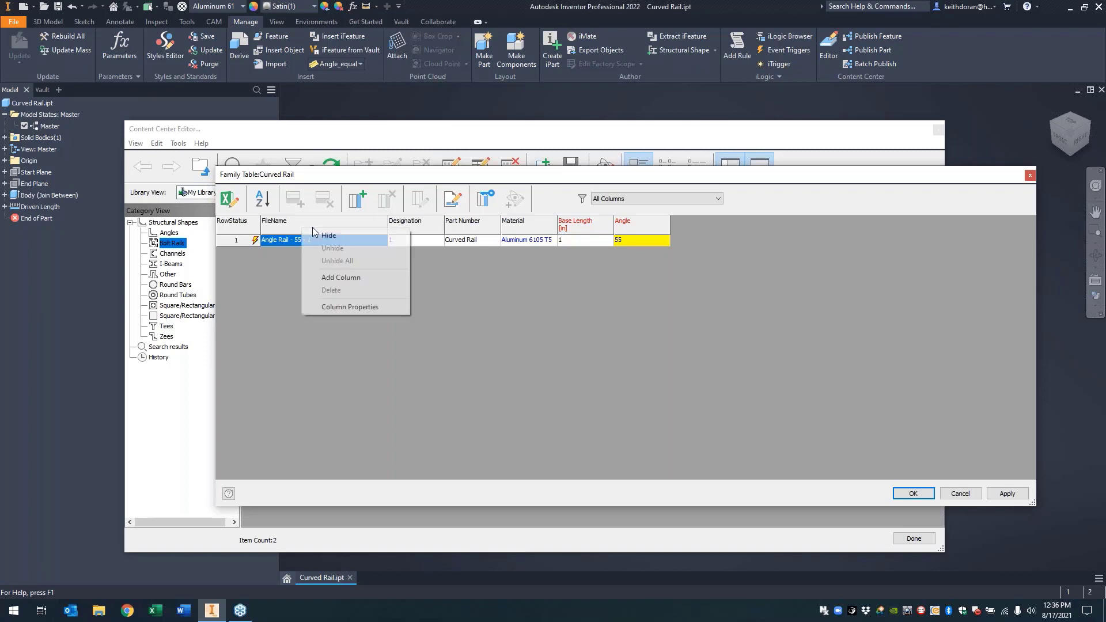
{"action": "left_click", "coordinate": [345, 308]}
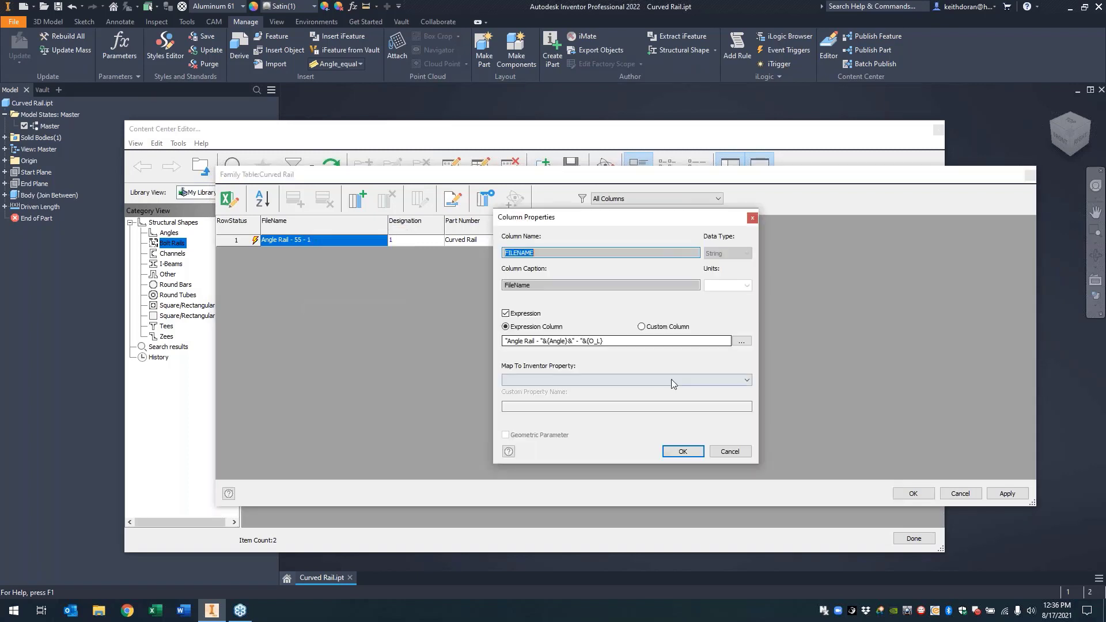
{"action": "left_click", "coordinate": [575, 341]}
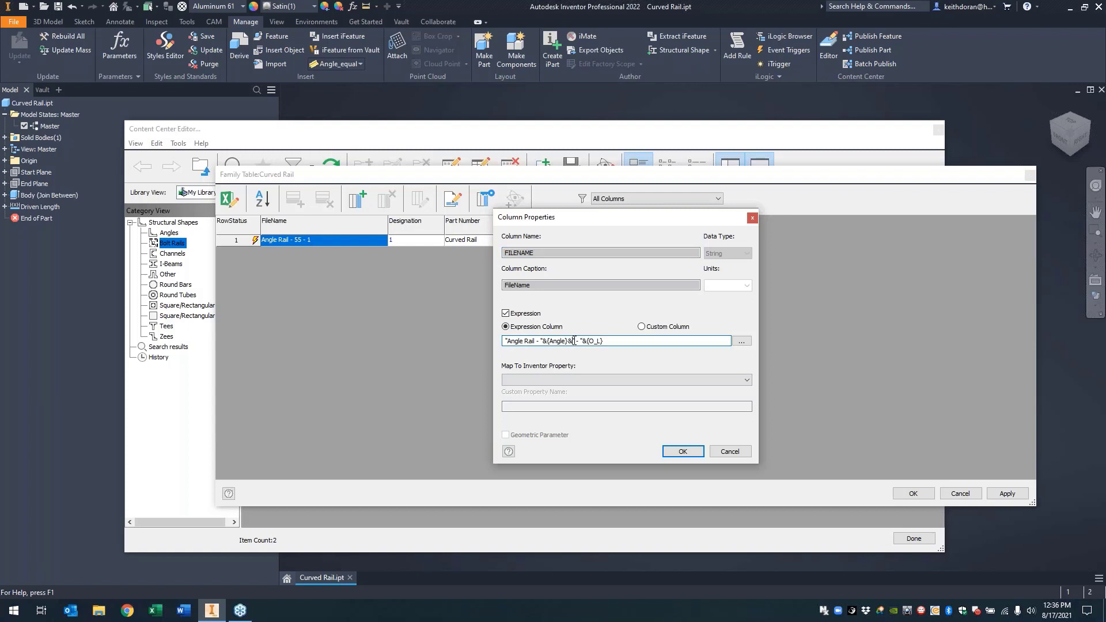
{"action": "type", "text": "Deg - \""}
{"action": "type", "text": "&\"in\""}
{"action": "left_click", "coordinate": [682, 451]}
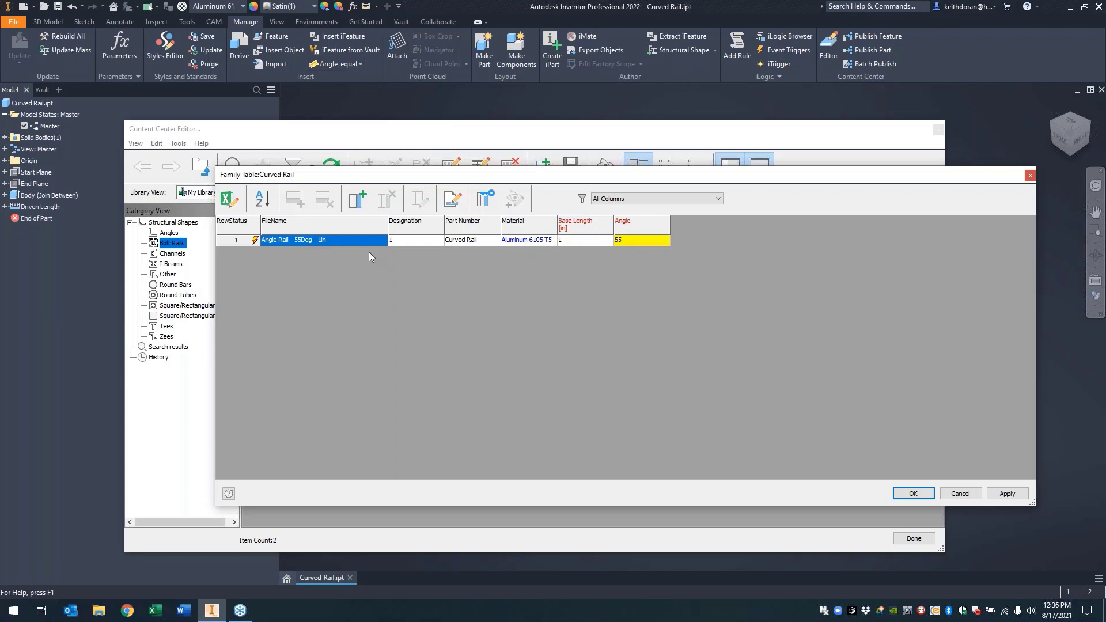
- Insert a space before Deg and before in within the FileName expression and accept it
{"action": "right_click", "coordinate": [322, 224]}
{"action": "left_click", "coordinate": [369, 304]}
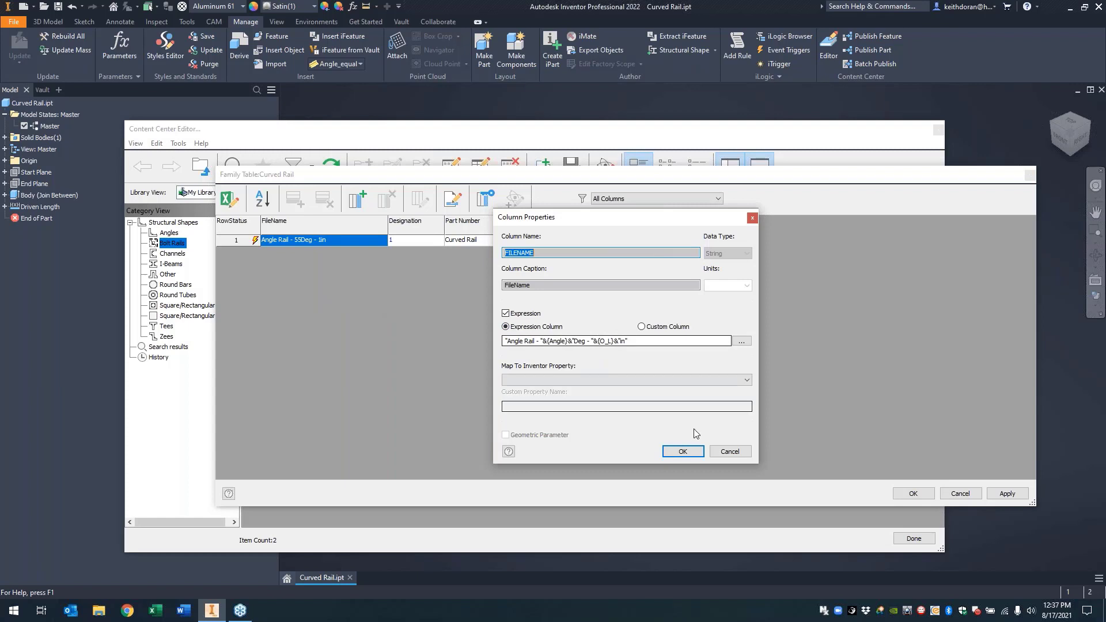
{"action": "left_click", "coordinate": [575, 341]}
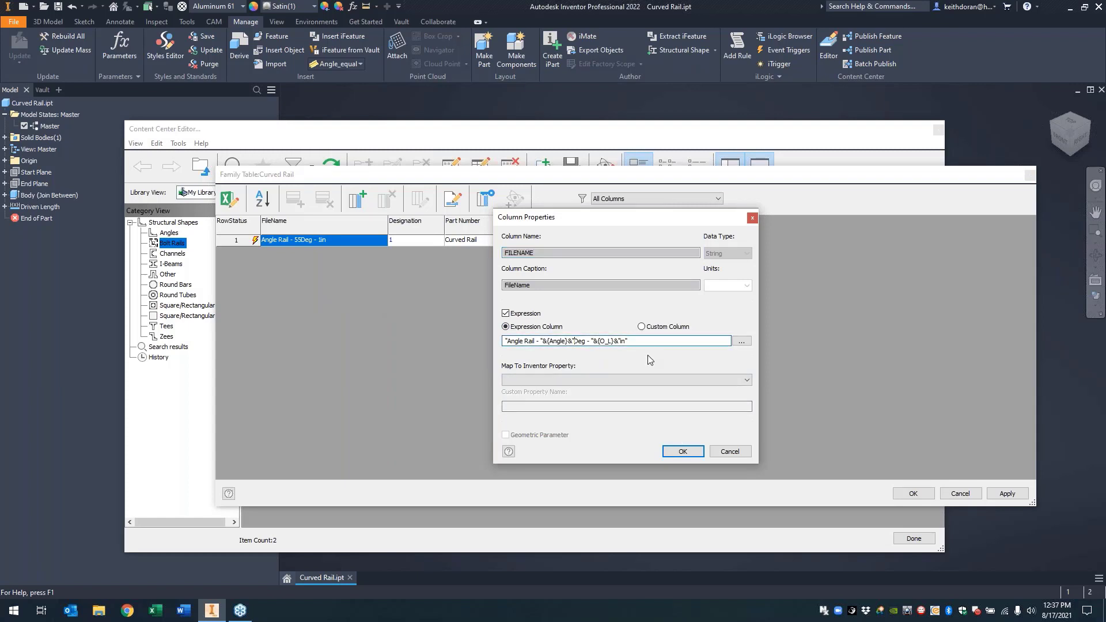
{"action": "double_click", "coordinate": [625, 342]}
{"action": "left_click", "coordinate": [683, 451]}
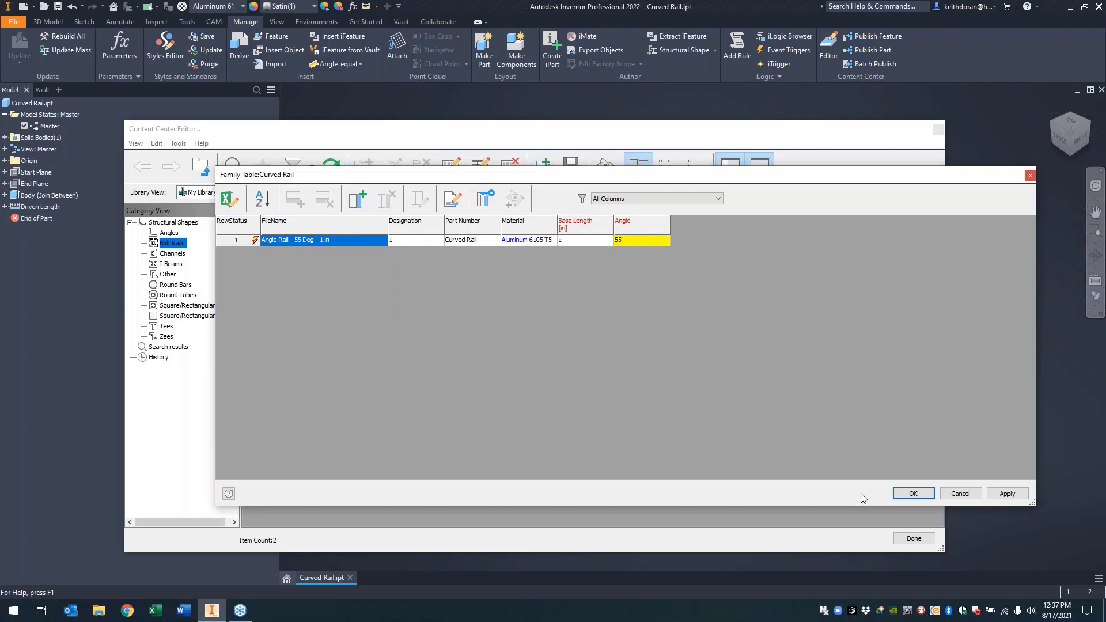
- Publish the Curved Rail family table changes to the library and close the Content Center Editor
{"action": "left_click", "coordinate": [1008, 494]}
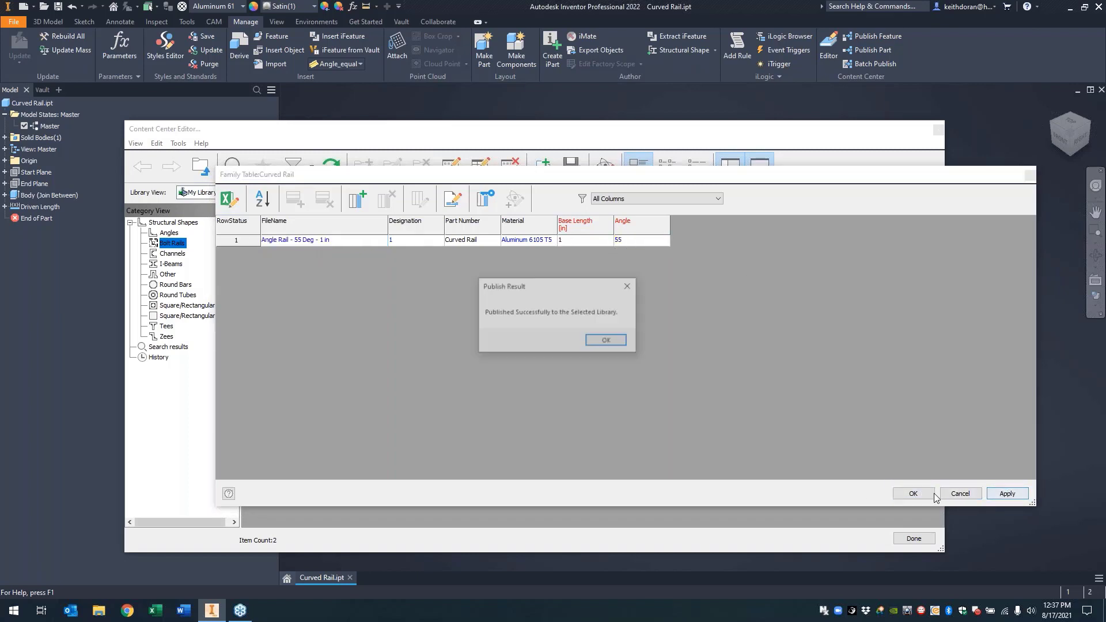
{"action": "left_click", "coordinate": [608, 346]}
{"action": "left_click", "coordinate": [914, 494]}
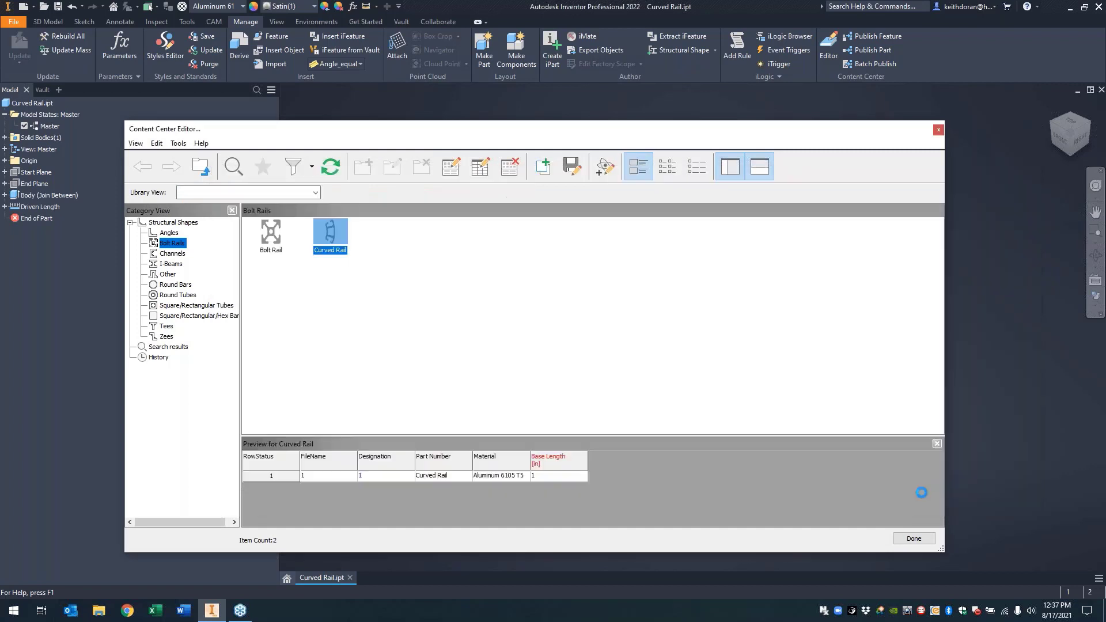
{"action": "left_click", "coordinate": [938, 131]}
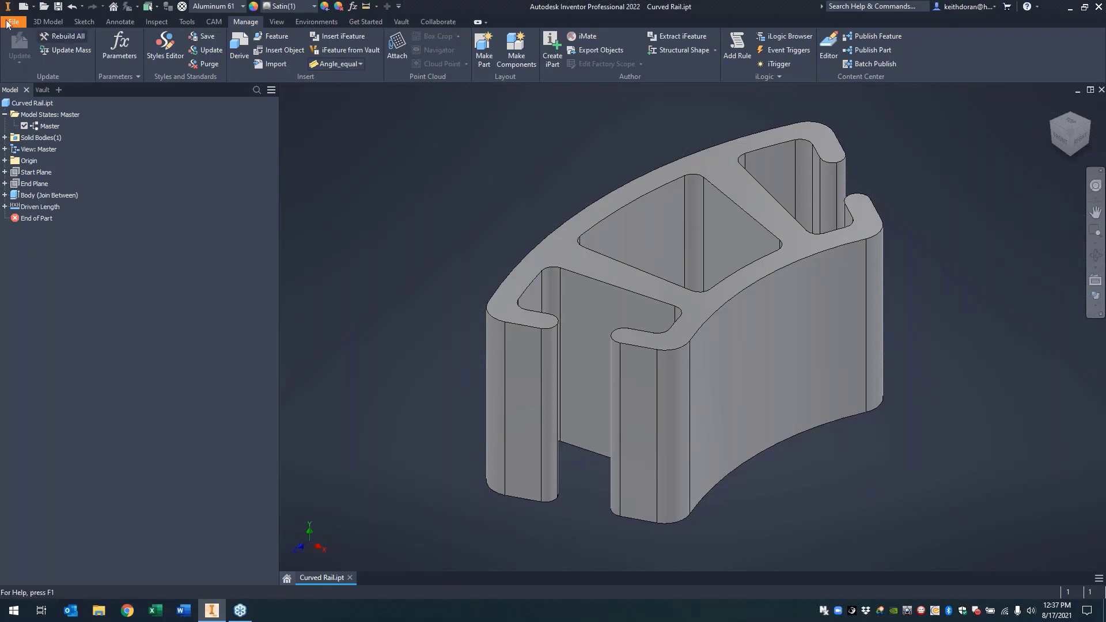
- Create a new assembly file
{"action": "left_click", "coordinate": [24, 10]}
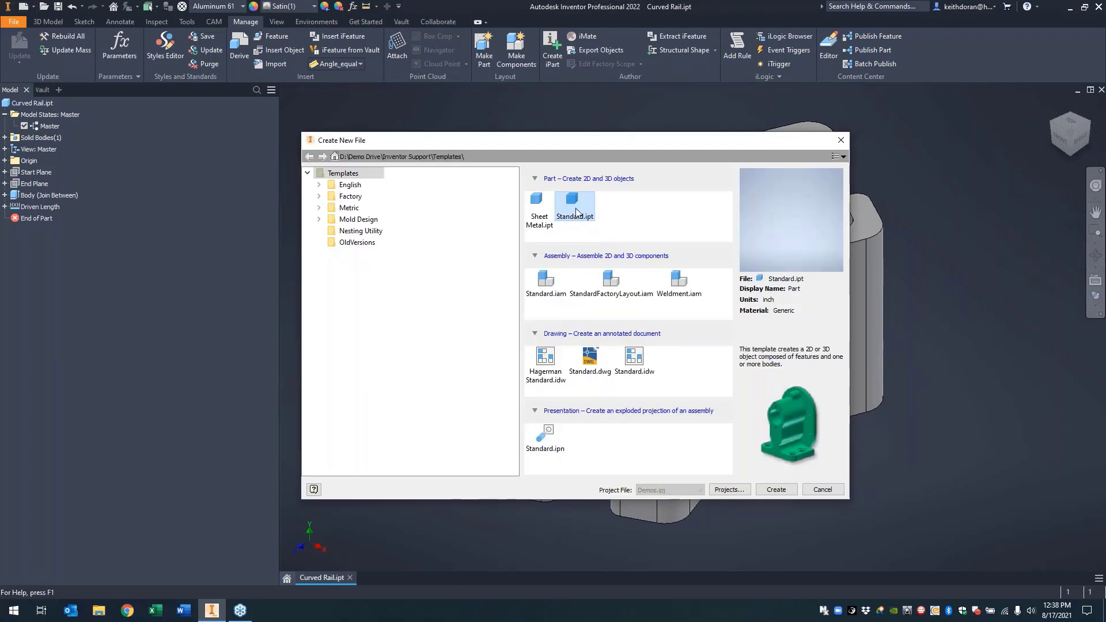
{"action": "left_click", "coordinate": [777, 489]}
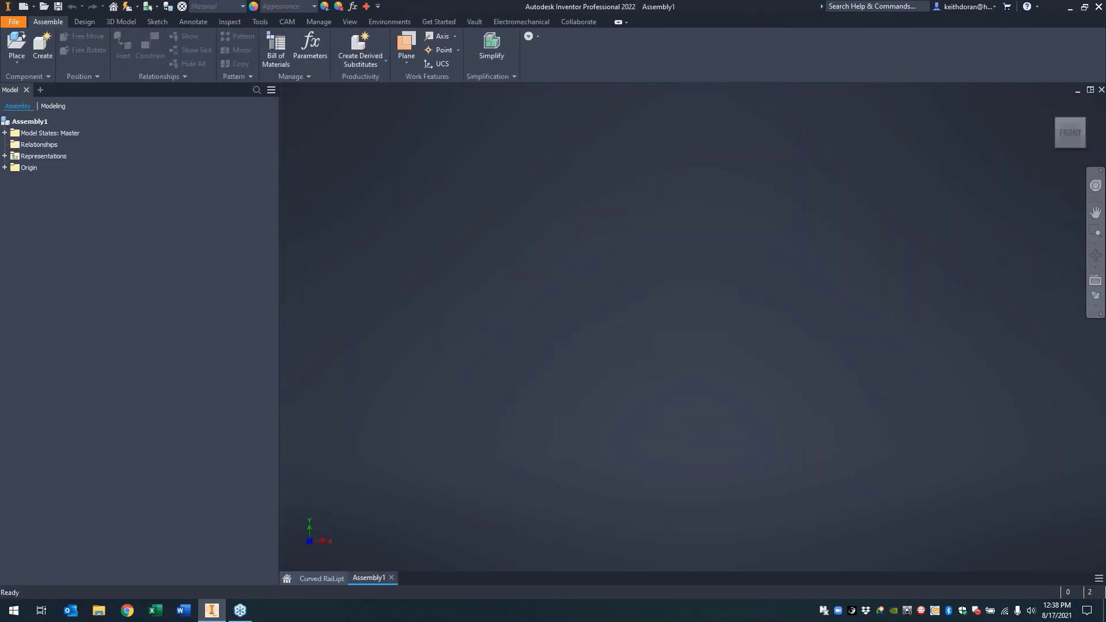
- Review the Bolt Rail family's size selection, table view and custom placement option from Content Center, and cancel the placement
{"action": "left_click", "coordinate": [18, 66]}
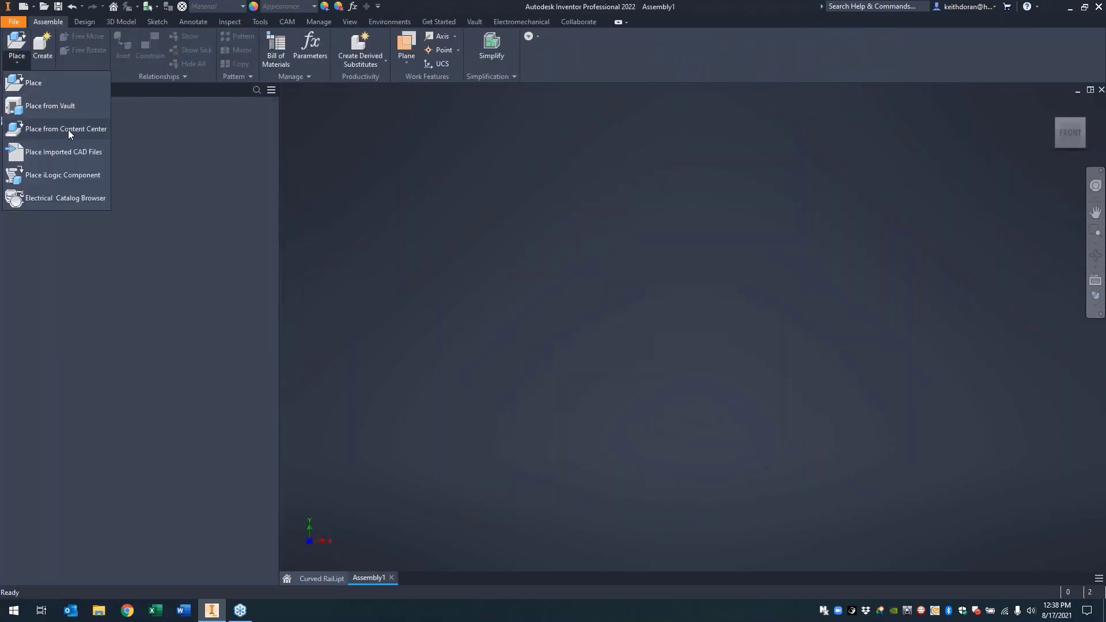
{"action": "left_click", "coordinate": [40, 105]}
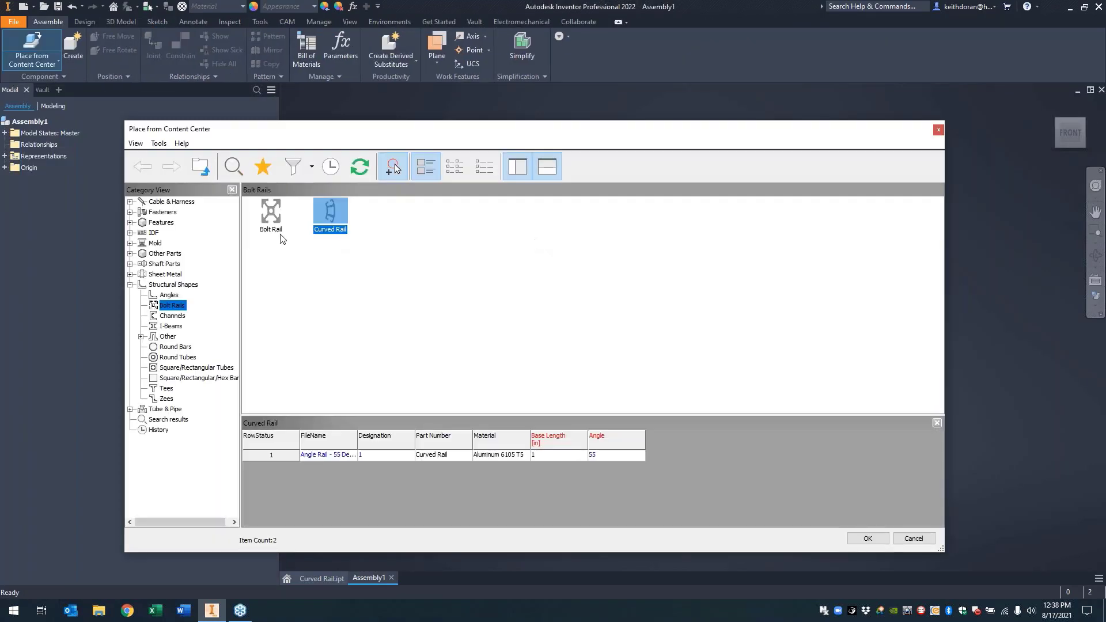
{"action": "left_click", "coordinate": [268, 217]}
{"action": "double_click", "coordinate": [266, 221]}
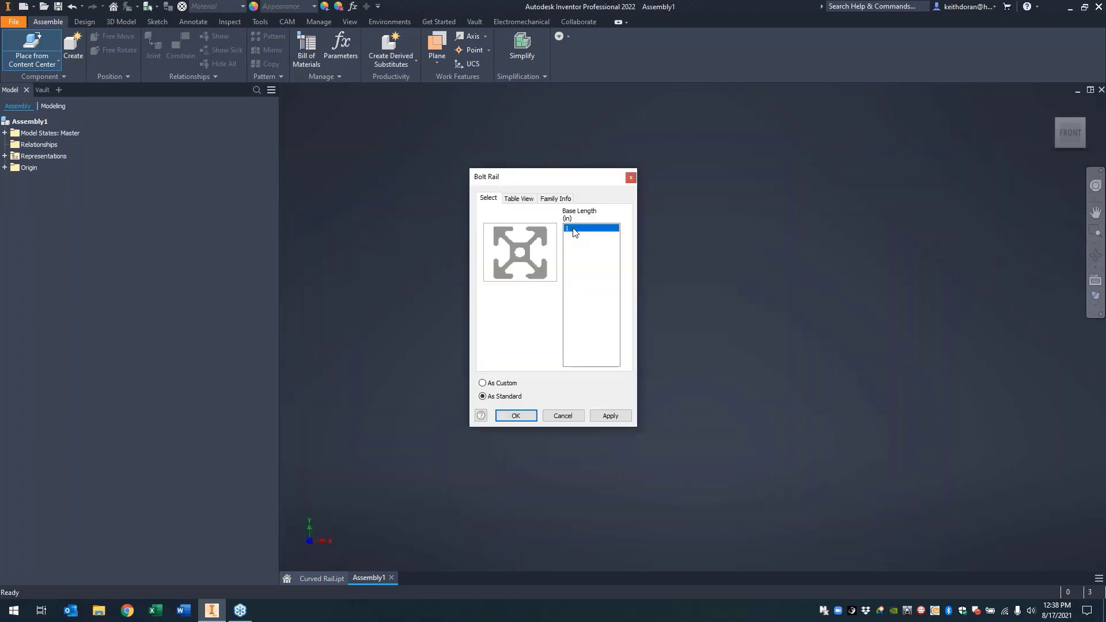
{"action": "left_click", "coordinate": [520, 200]}
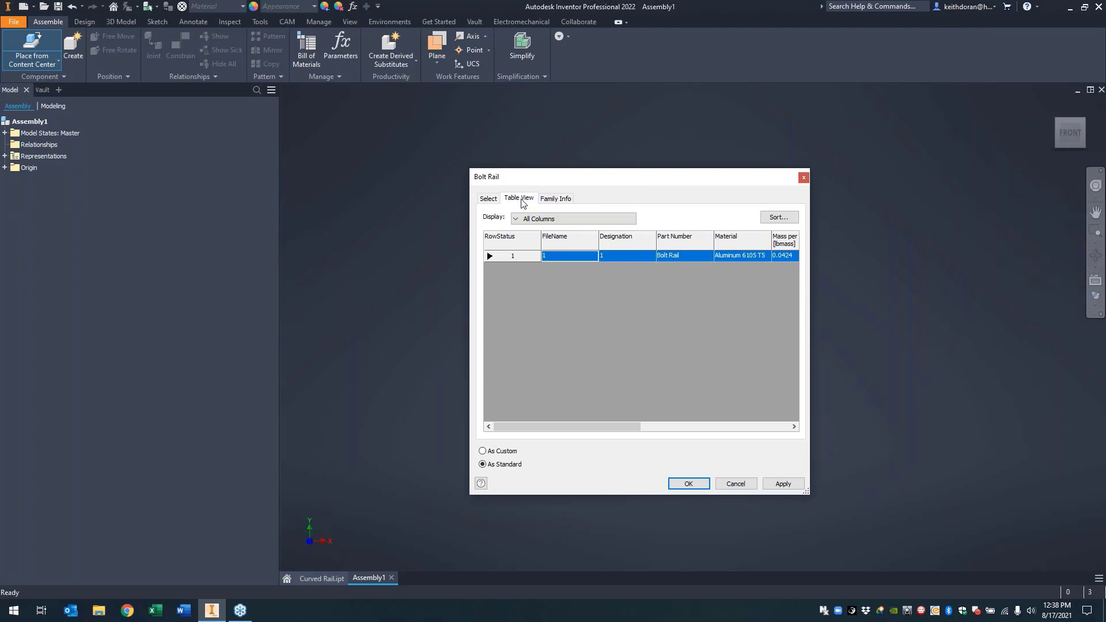
{"action": "left_click", "coordinate": [491, 198]}
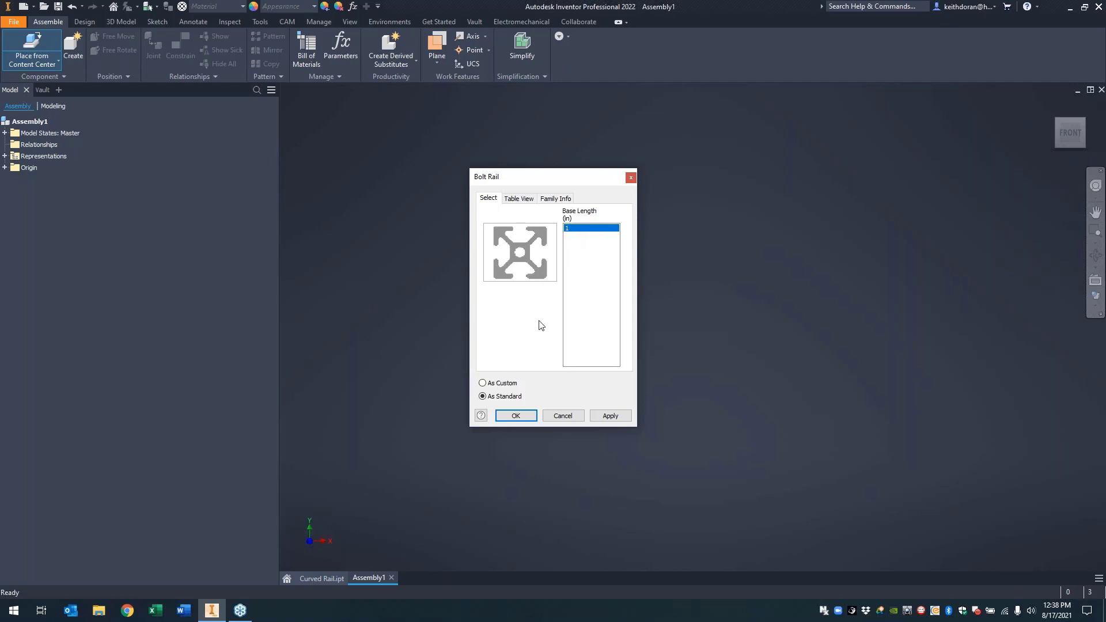
{"action": "left_click", "coordinate": [493, 384]}
{"action": "left_click", "coordinate": [563, 416]}
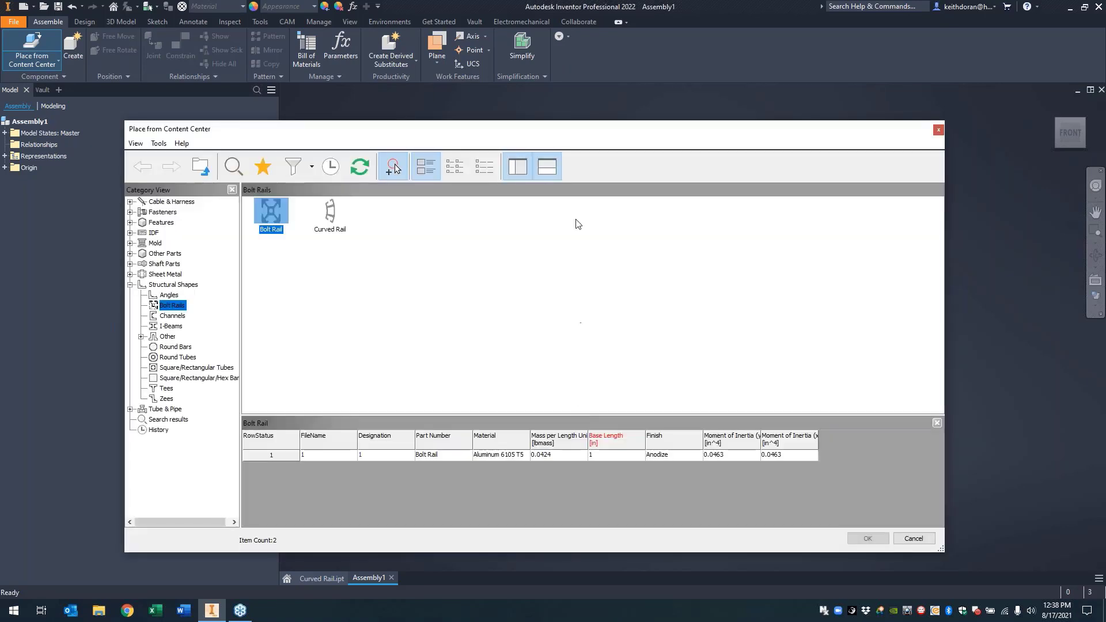
{"action": "left_click", "coordinate": [939, 130]}
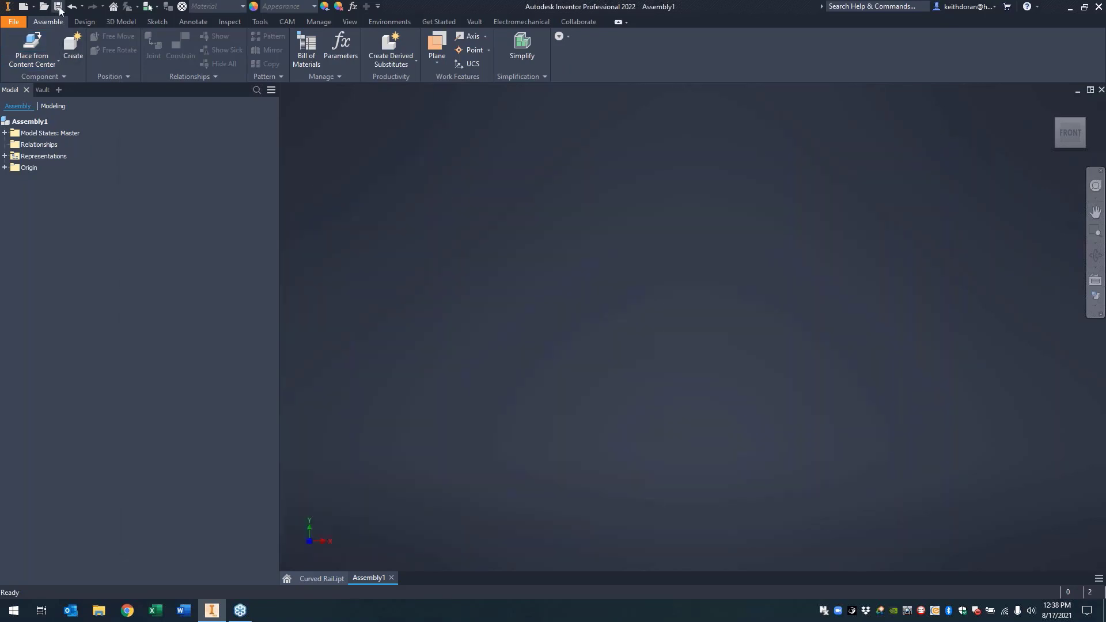
{"action": "left_click", "coordinate": [186, 23]}
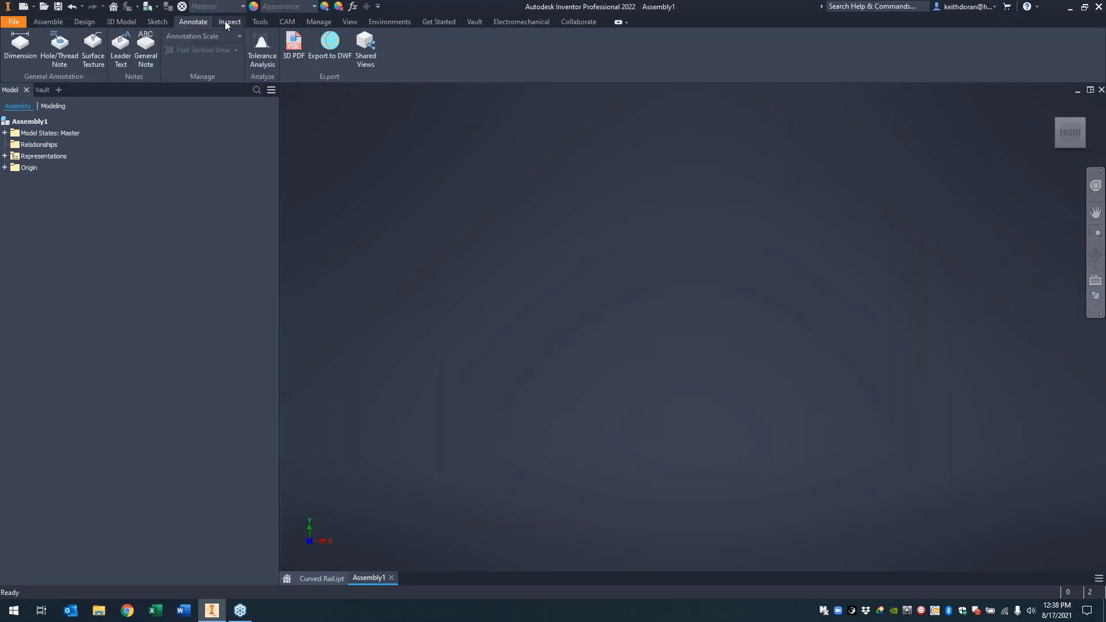
- In the Content Center Editor, turn the Bolt Rail family table's Base Length column into a custom expression column
{"action": "left_click", "coordinate": [318, 23]}
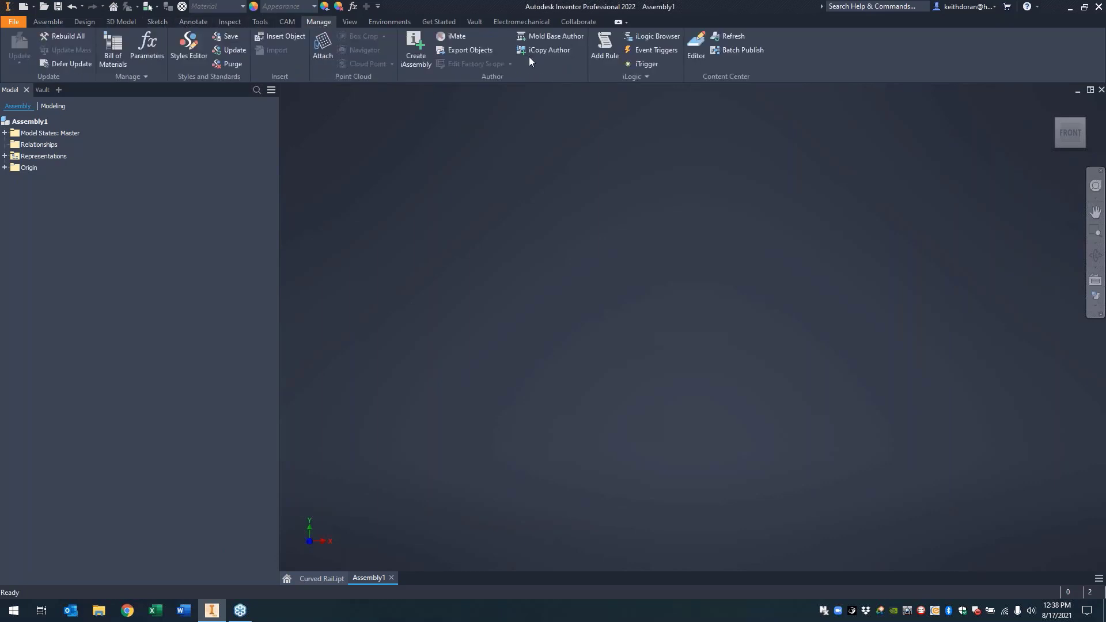
{"action": "left_click", "coordinate": [696, 46]}
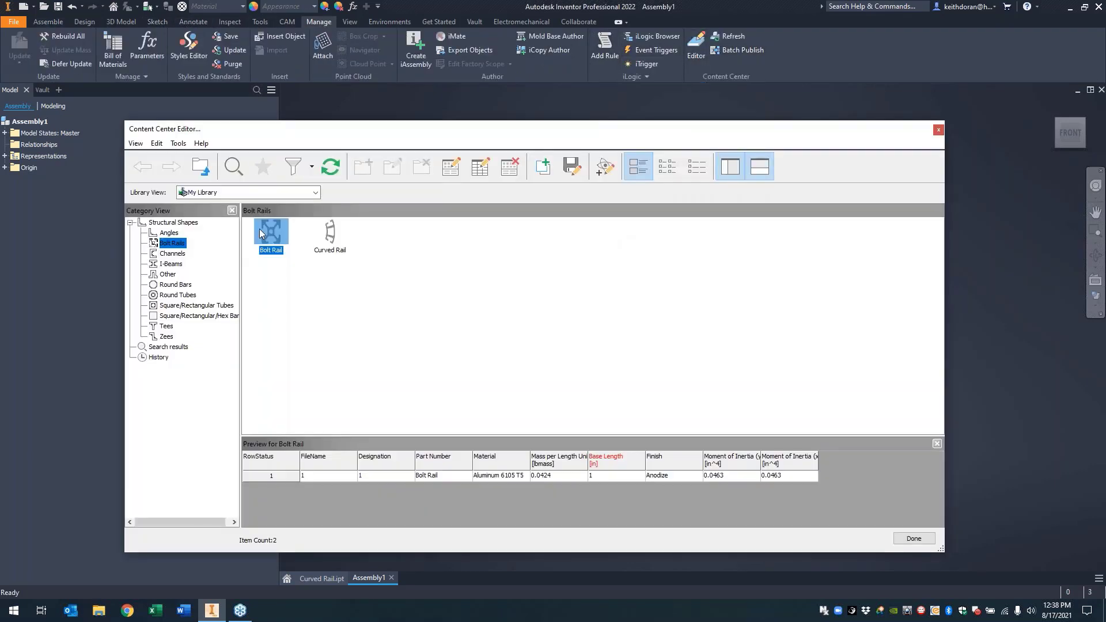
{"action": "right_click", "coordinate": [259, 229]}
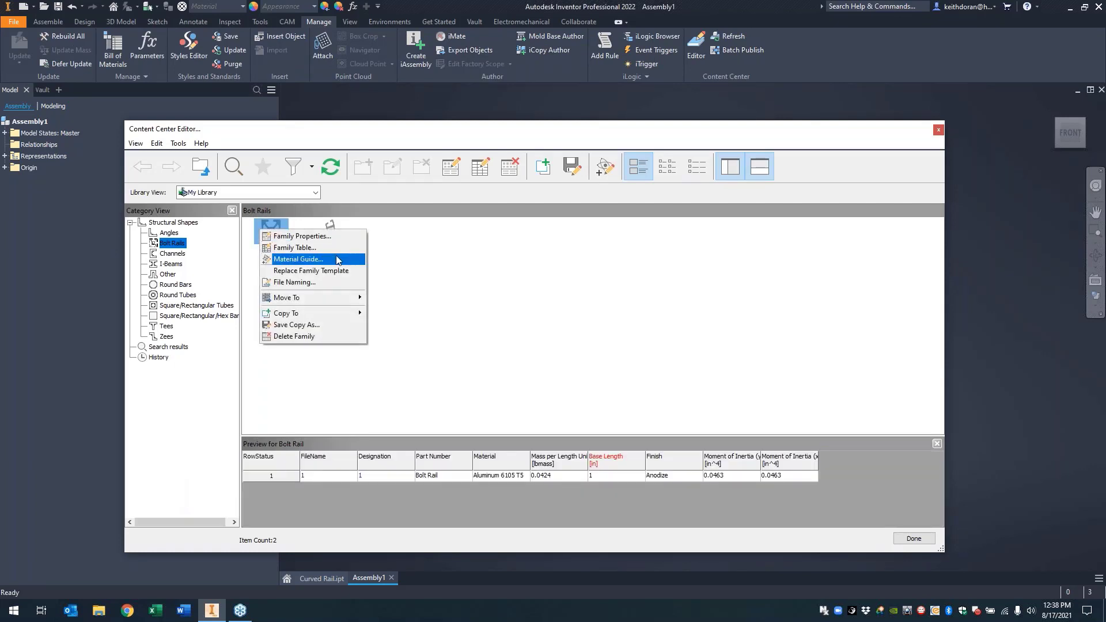
{"action": "left_click", "coordinate": [307, 252]}
{"action": "right_click", "coordinate": [648, 228]}
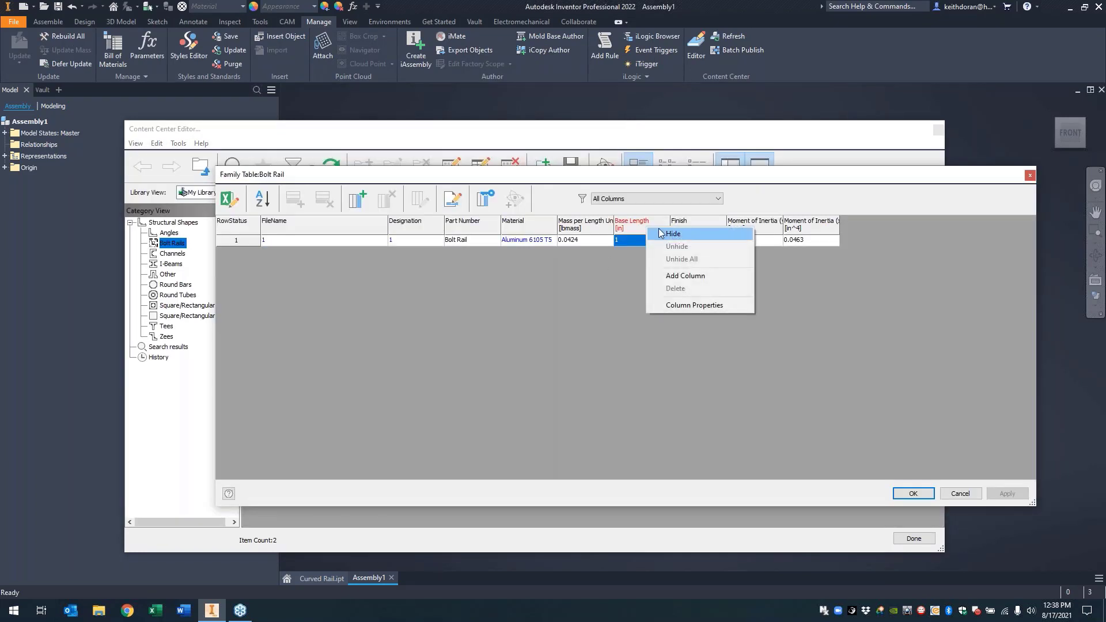
{"action": "left_click", "coordinate": [687, 308]}
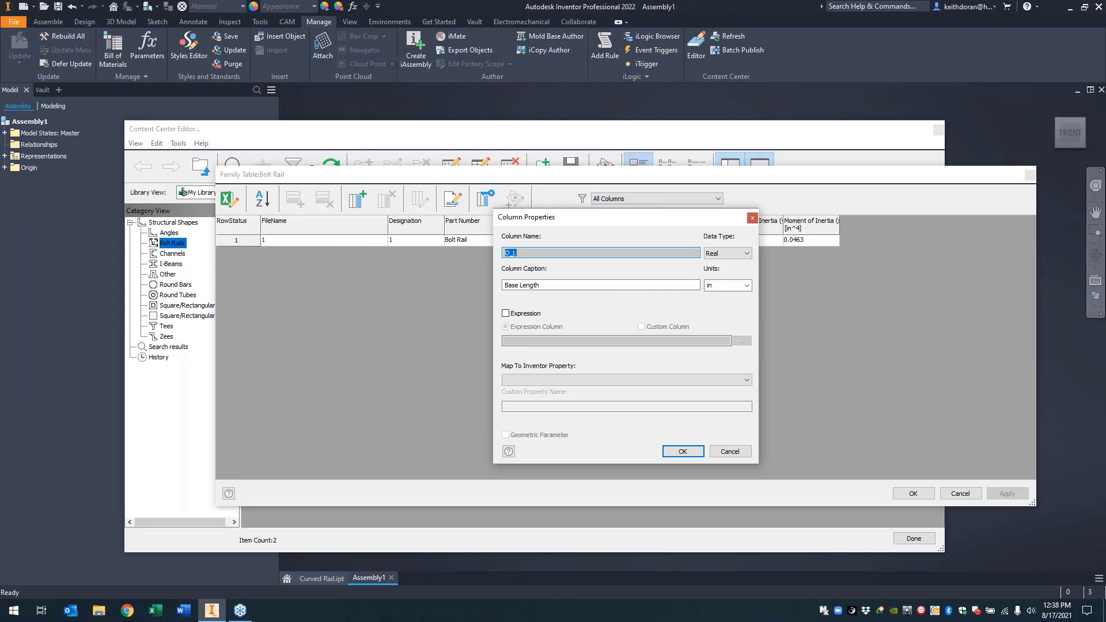
{"action": "left_click", "coordinate": [505, 313]}
{"action": "left_click", "coordinate": [681, 328]}
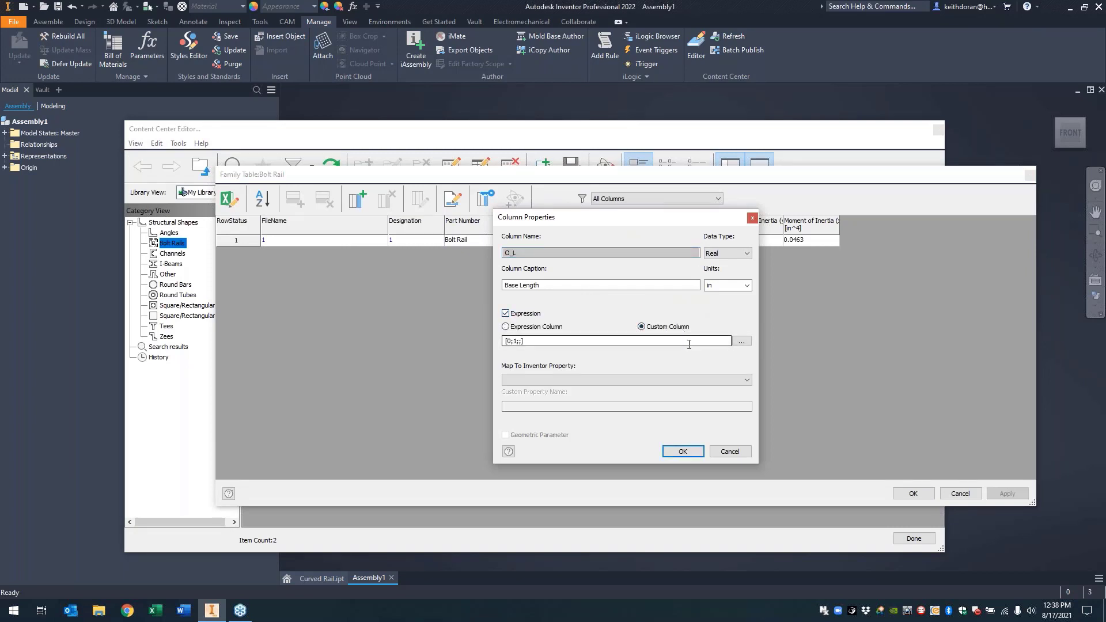
- Specify the Base Length range with a default of 1, a less-than upper limit and a maximum of 145
{"action": "left_click", "coordinate": [743, 342]}
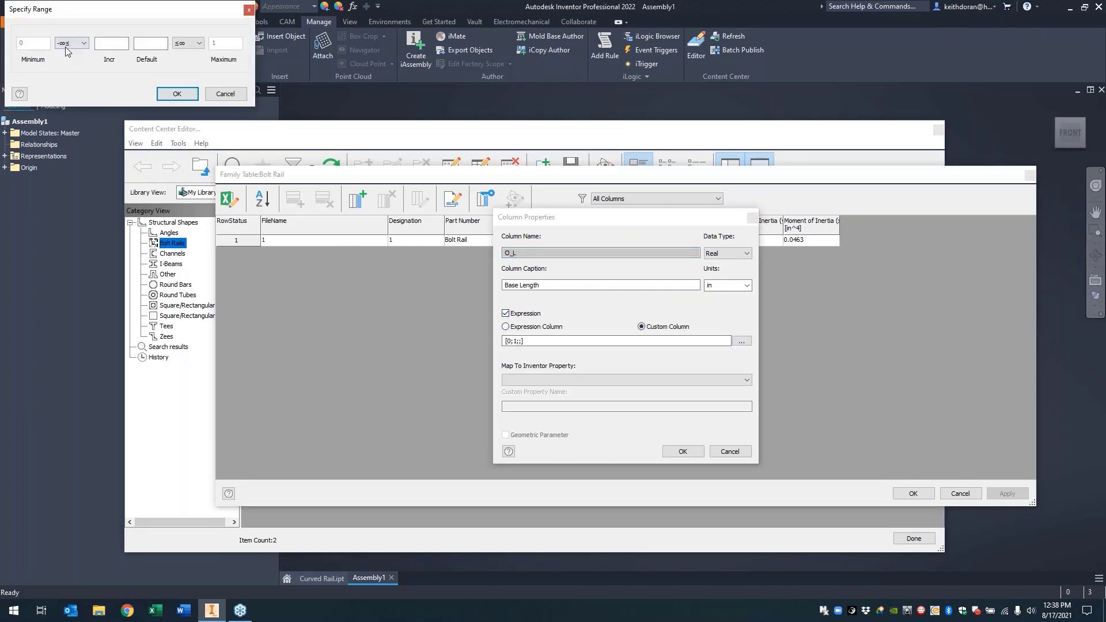
{"action": "left_click", "coordinate": [112, 43]}
{"action": "left_click", "coordinate": [154, 44]}
{"action": "left_click", "coordinate": [190, 43]}
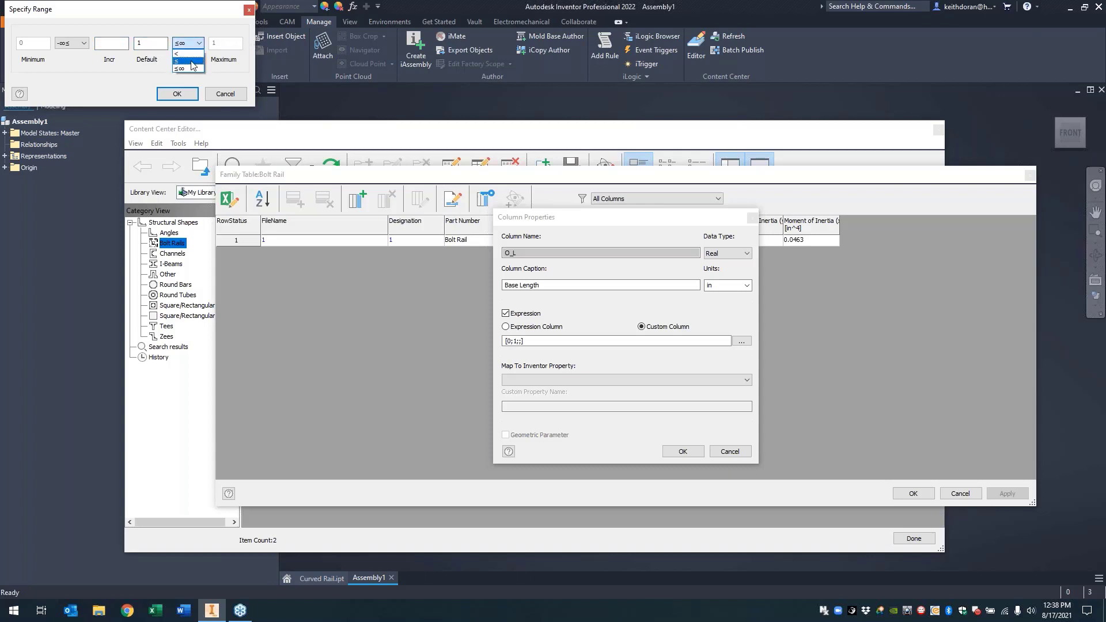
{"action": "left_click", "coordinate": [177, 54]}
{"action": "left_click_drag", "start_coordinate": [227, 43], "coordinate": [207, 43]}
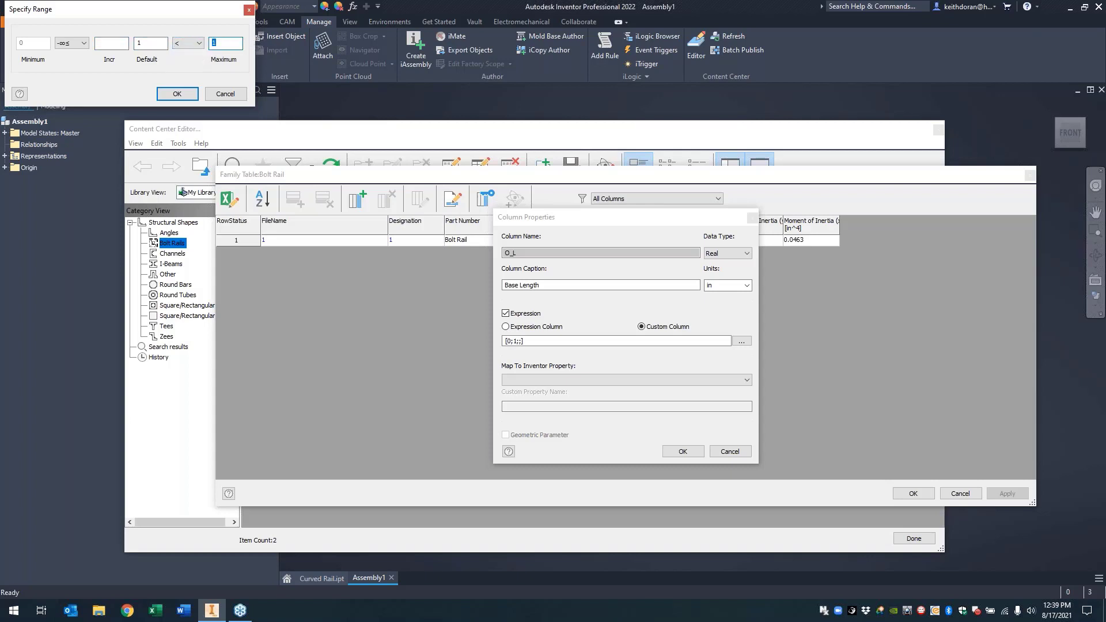
{"action": "type", "text": "145"}
{"action": "left_click", "coordinate": [177, 94]}
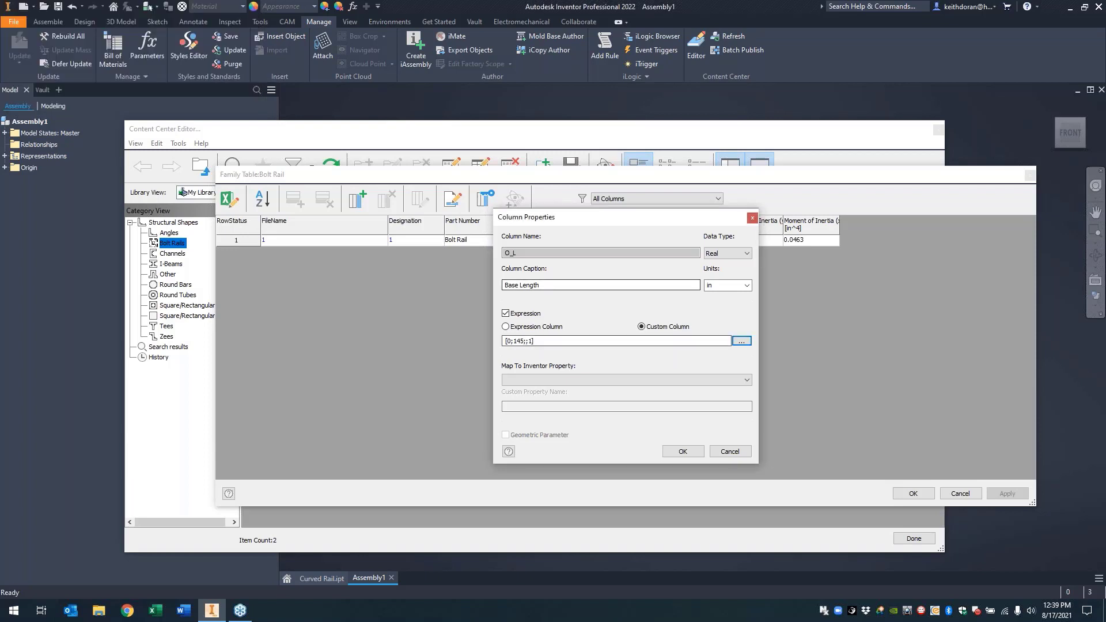
- Accept the column properties, publish the Bolt Rail table changes to the library and close the Content Center Editor
{"action": "left_click", "coordinate": [682, 452]}
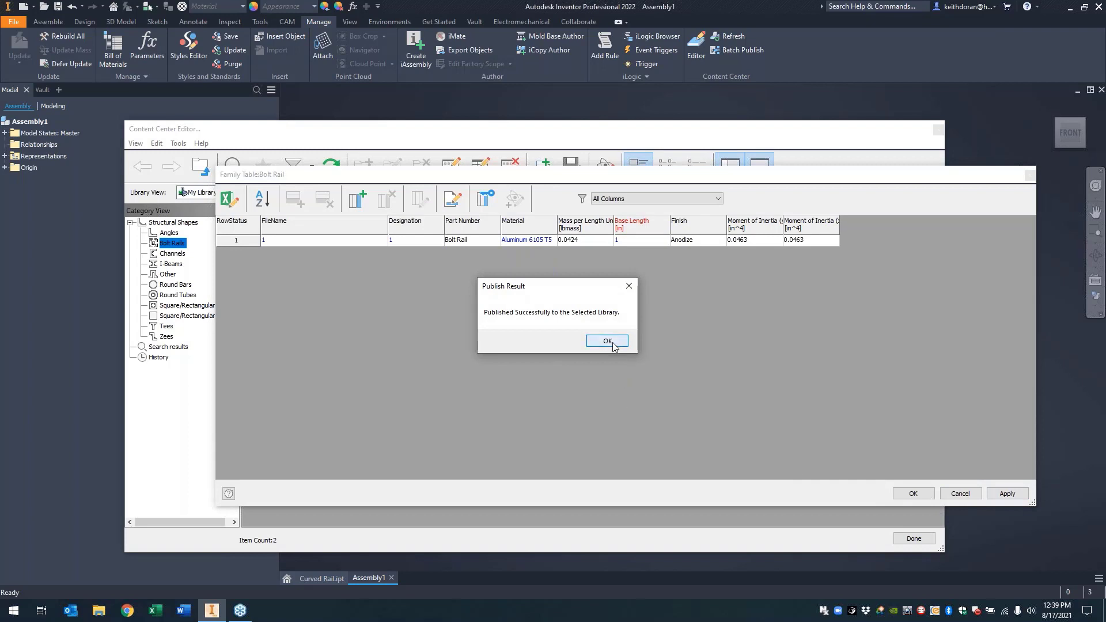
{"action": "left_click", "coordinate": [609, 341]}
{"action": "left_click", "coordinate": [913, 493]}
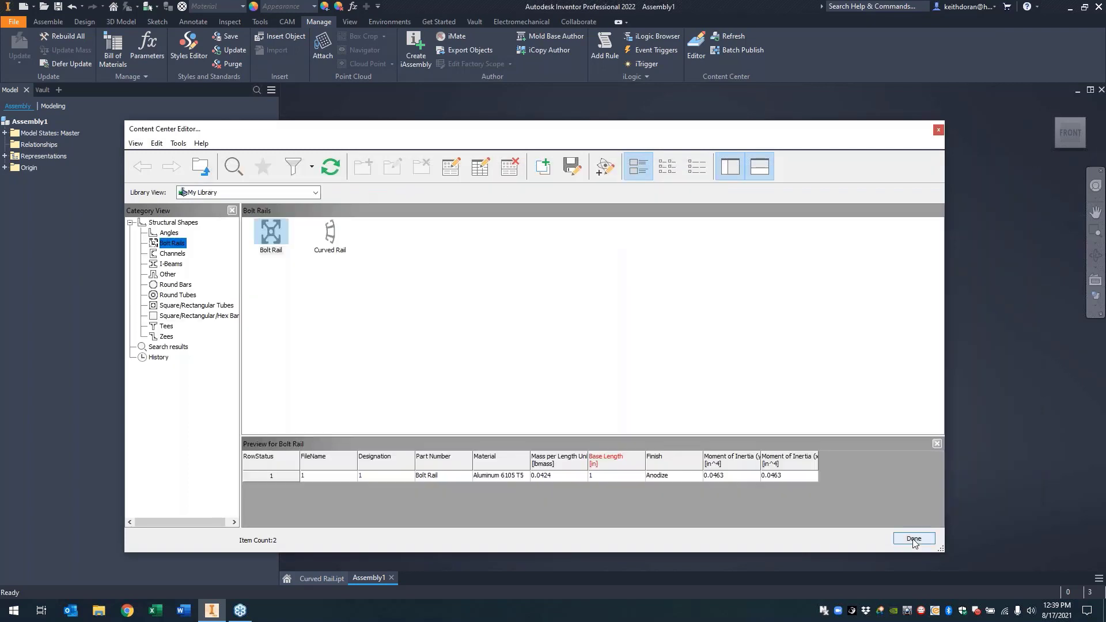
{"action": "left_click", "coordinate": [914, 539]}
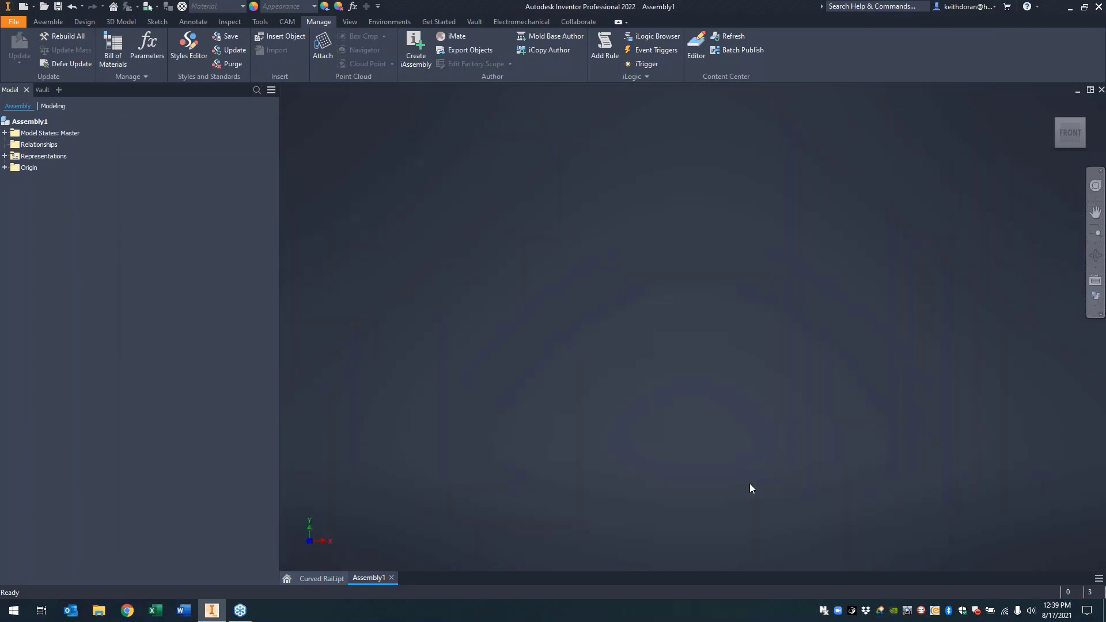
- Choose the Bolt Rail family from Content Center for placement as a custom part with a Base Length of 48 in
{"action": "left_click", "coordinate": [48, 21]}
{"action": "left_click", "coordinate": [35, 46]}
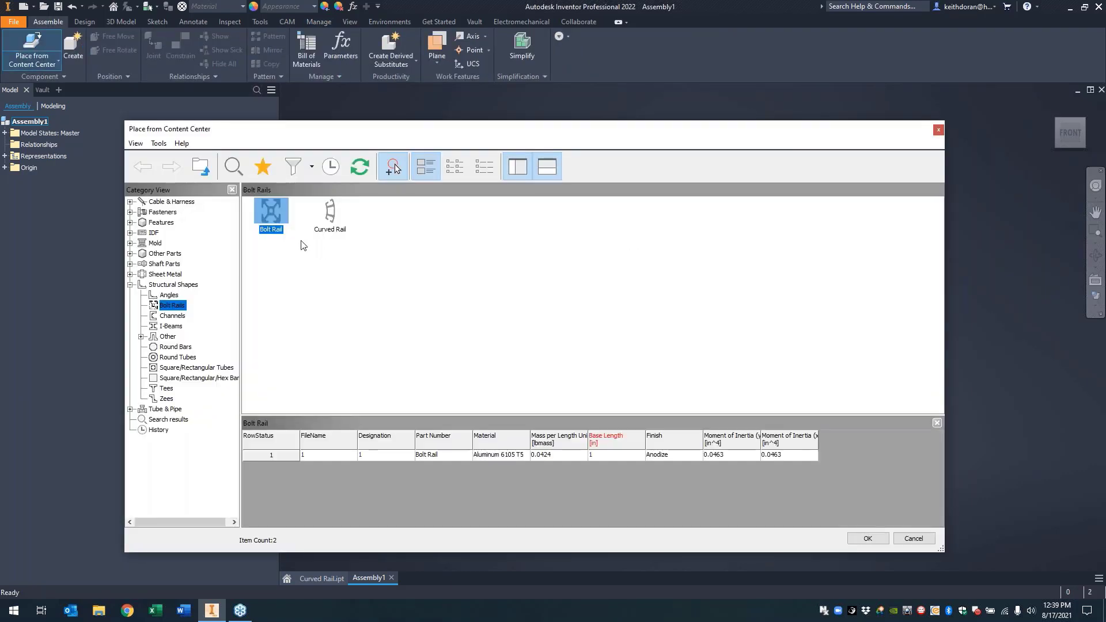
{"action": "key", "text": "Return"}
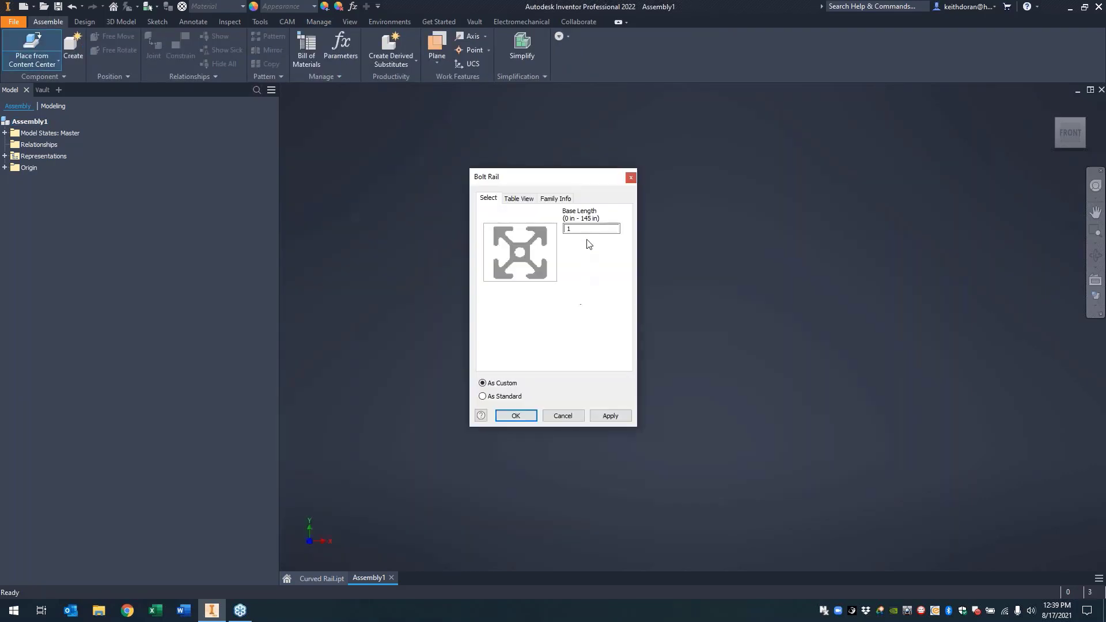
{"action": "left_click", "coordinate": [588, 231]}
{"action": "type", "text": "48"}
{"action": "left_click", "coordinate": [492, 399]}
{"action": "left_click", "coordinate": [581, 229]}
{"action": "left_click", "coordinate": [515, 415]}
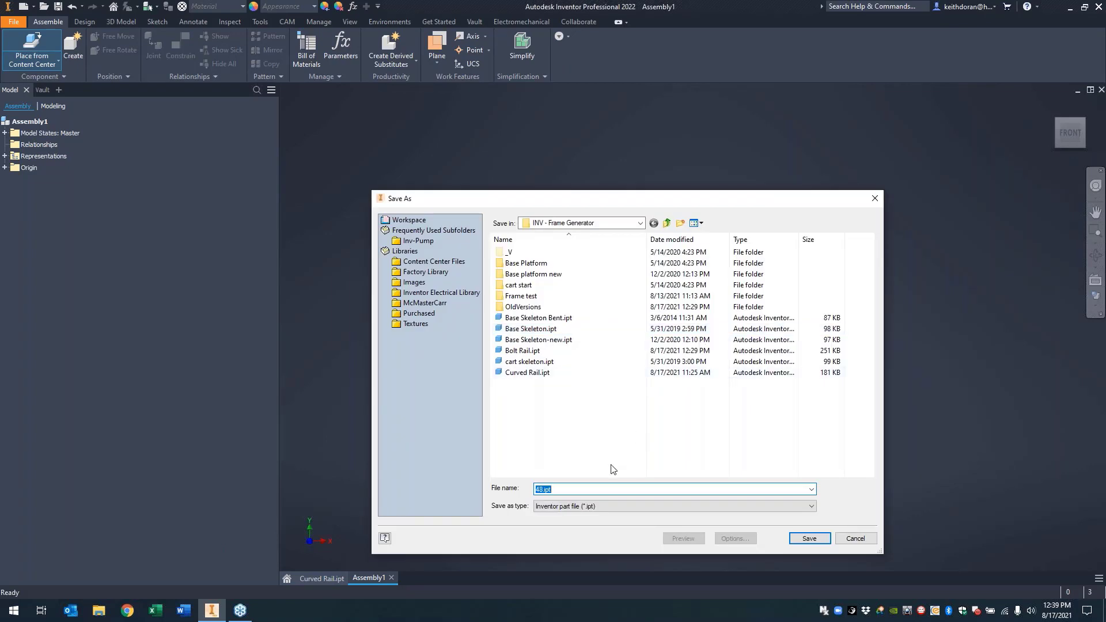
- Save the custom bolt rail part as 1001-48.ipt
{"action": "left_click", "coordinate": [537, 491]}
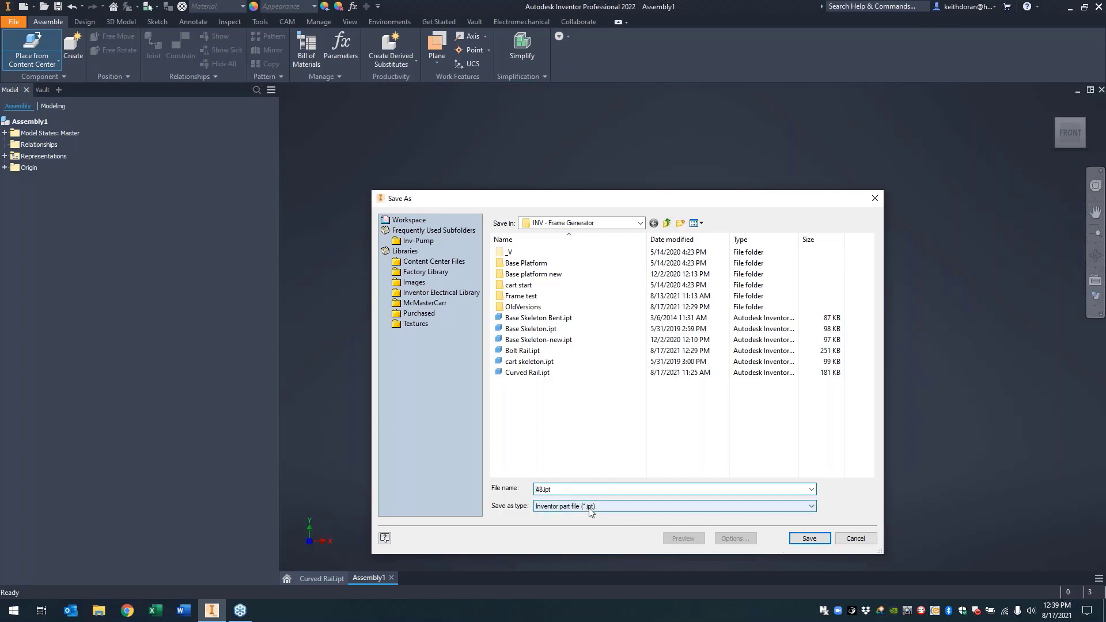
{"action": "type", "text": "1001-"}
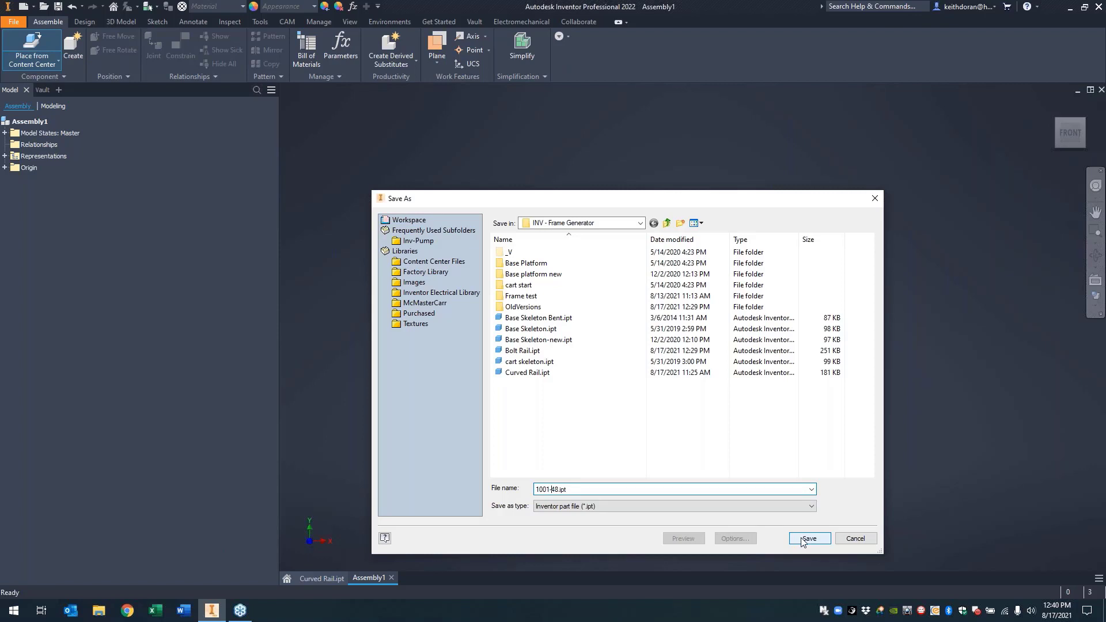
{"action": "left_click", "coordinate": [808, 539]}
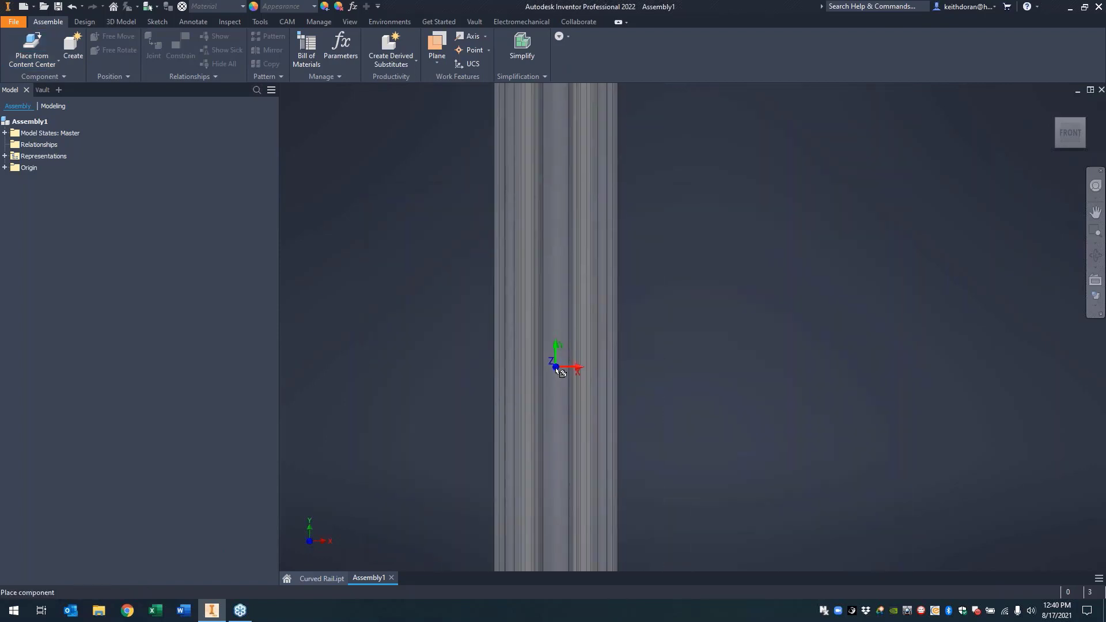
- Place three instances of the 1001-48 bolt rail side by side in the assembly and finish the placement
{"action": "scroll", "coordinate": [554, 357], "scroll_direction": "down", "scroll_amount": 2}
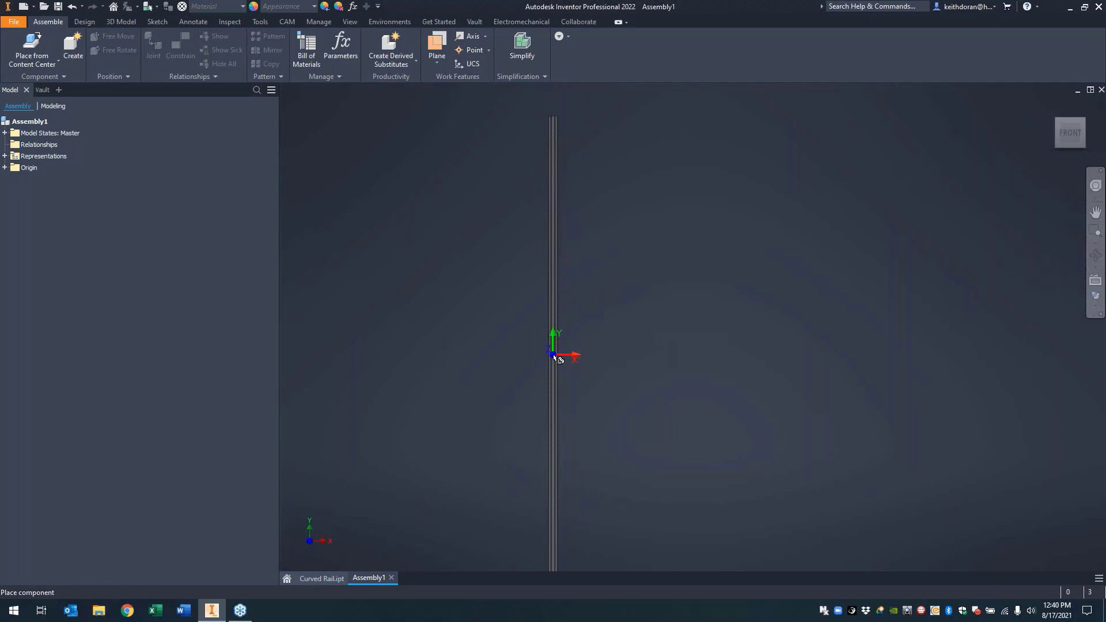
{"action": "right_click", "coordinate": [555, 358]}
{"action": "left_click", "coordinate": [589, 352]}
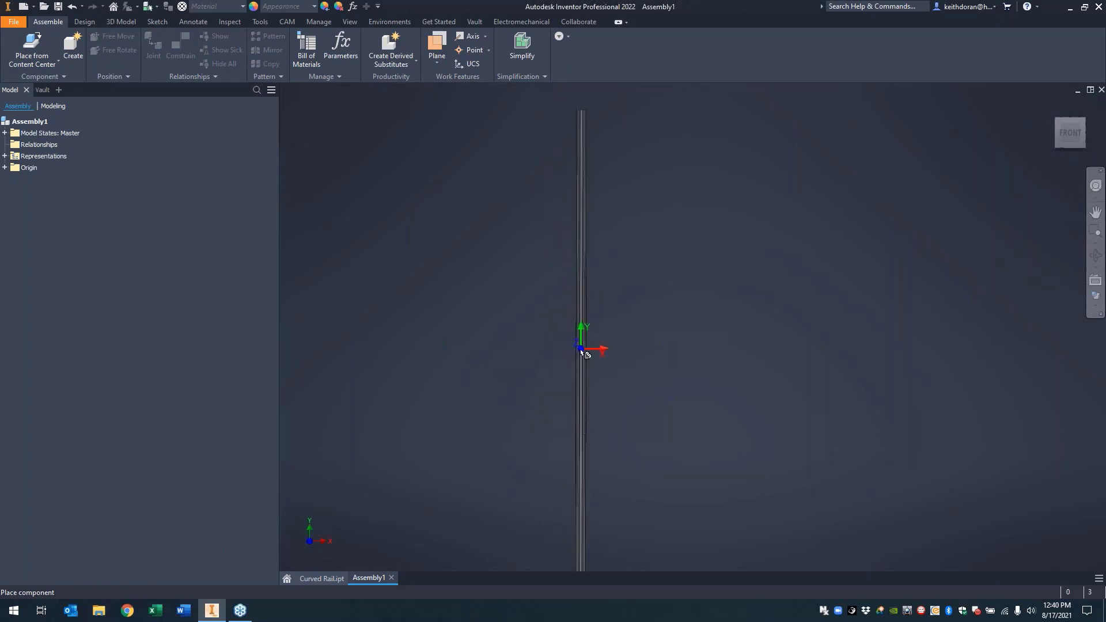
{"action": "left_click", "coordinate": [692, 302]}
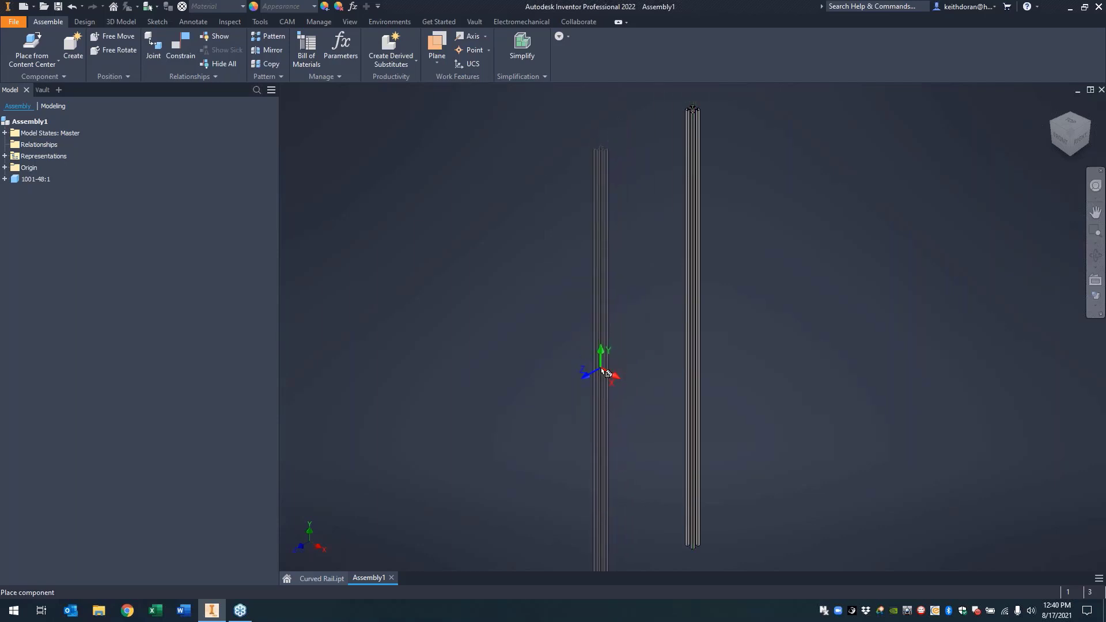
{"action": "left_click", "coordinate": [607, 373]}
{"action": "left_click", "coordinate": [827, 265]}
{"action": "right_click", "coordinate": [919, 304]}
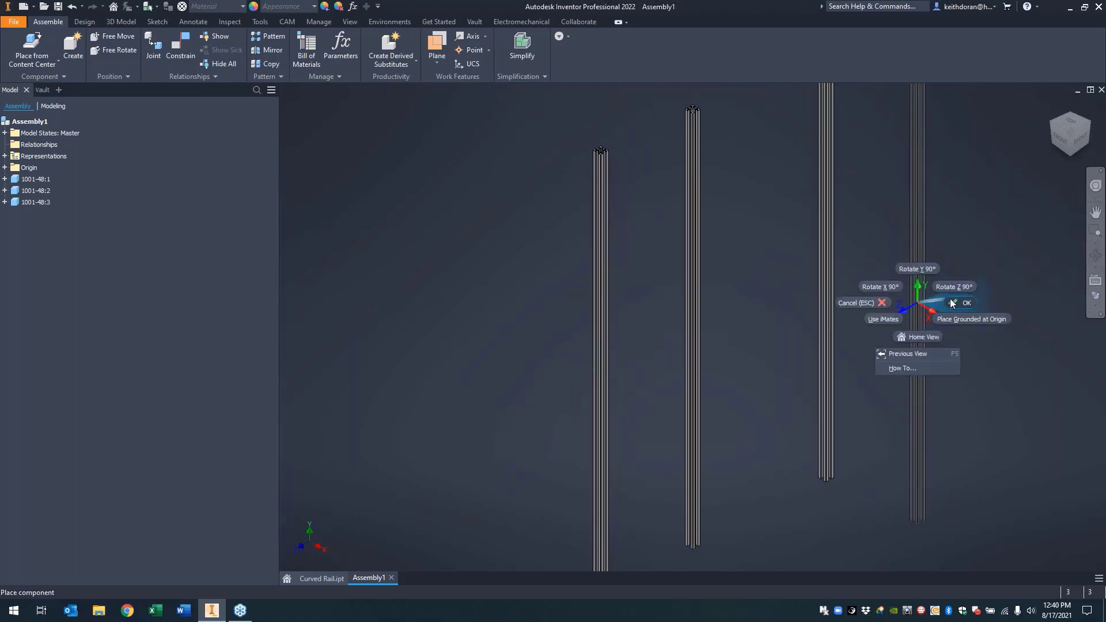
{"action": "left_click", "coordinate": [954, 302]}
{"action": "scroll", "coordinate": [778, 160], "scroll_direction": "up", "scroll_amount": 5}
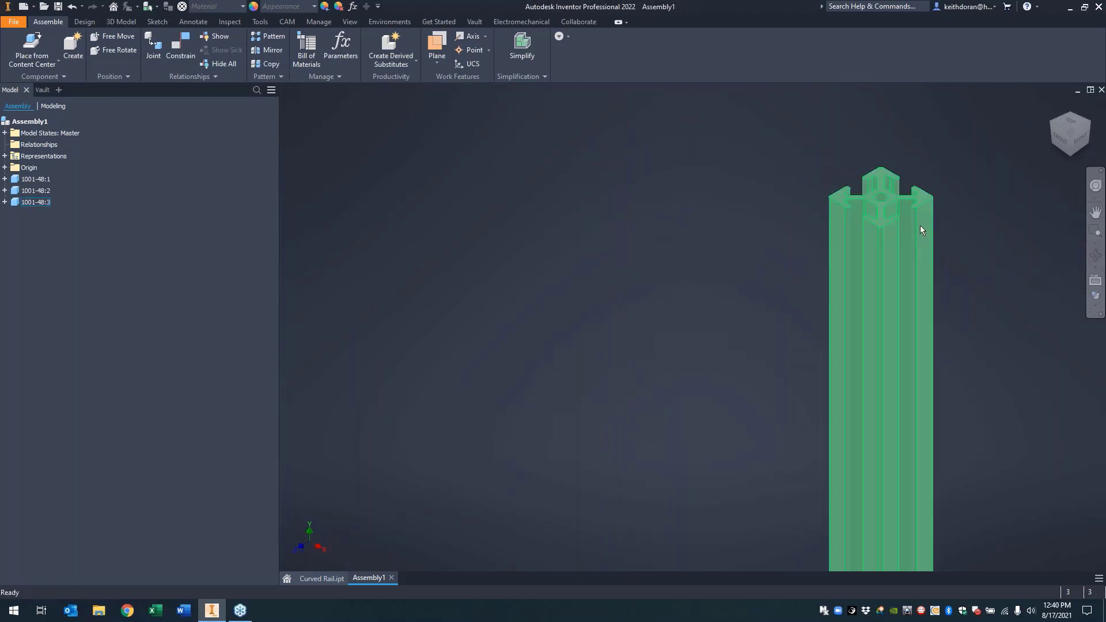
{"action": "scroll", "coordinate": [921, 226], "scroll_direction": "down", "scroll_amount": 3}
{"action": "scroll", "coordinate": [691, 303], "scroll_direction": "down", "scroll_amount": 2}
{"action": "scroll", "coordinate": [842, 352], "scroll_direction": "up", "scroll_amount": 5}
{"action": "scroll", "coordinate": [931, 361], "scroll_direction": "down", "scroll_amount": 5}
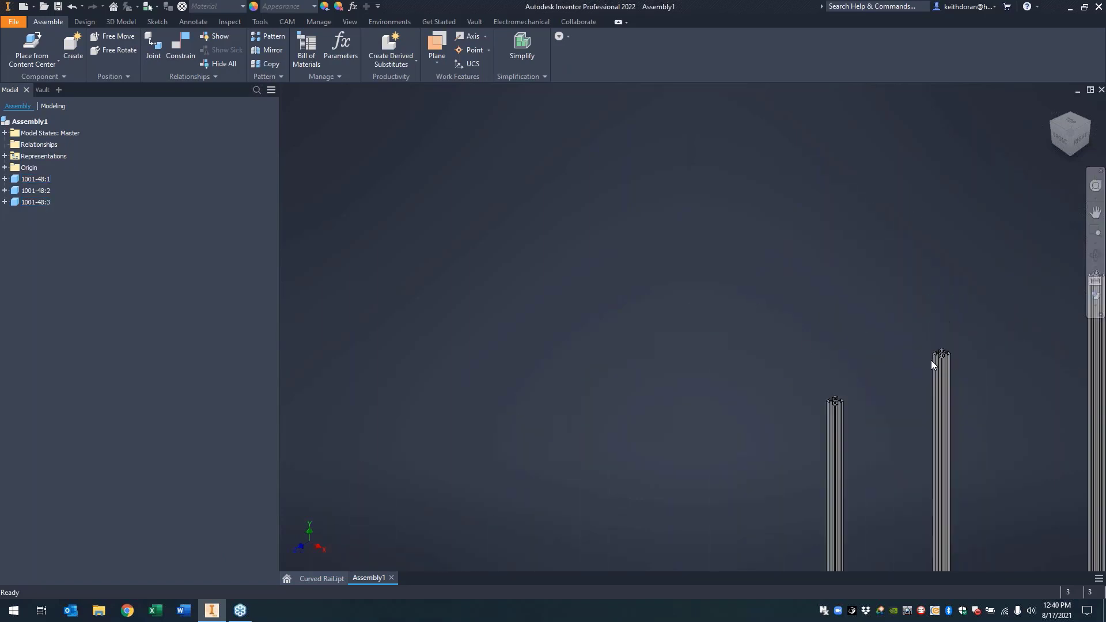
{"action": "scroll", "coordinate": [807, 459], "scroll_direction": "down", "scroll_amount": 2}
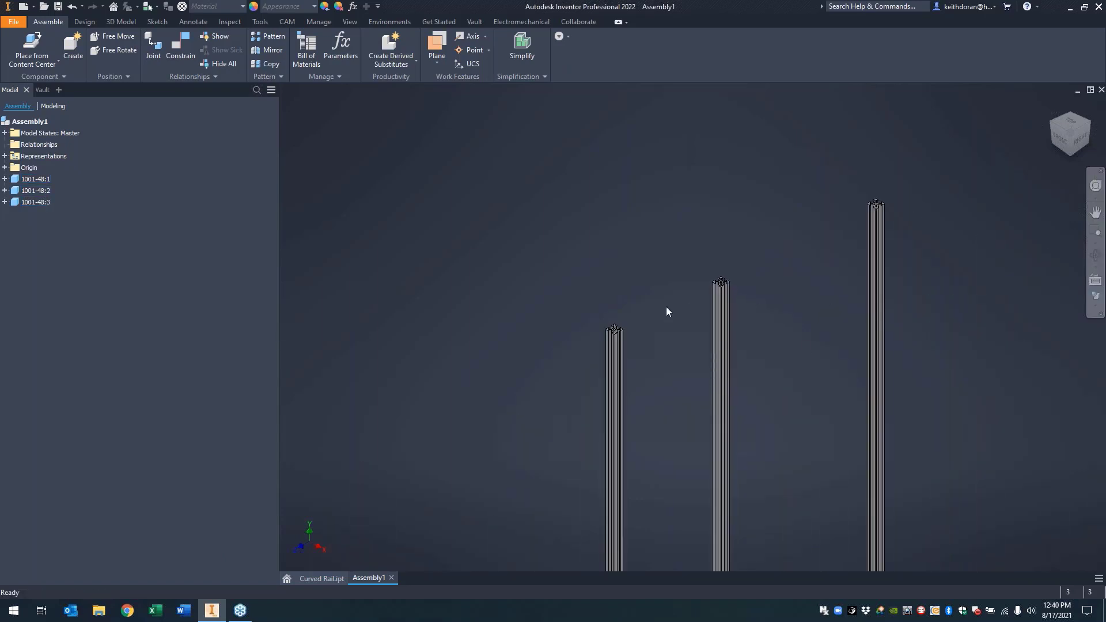
- Choose the Curved Rail family from Content Center with an Angle of 90 and save it as Angle Rail - 90 Deg - 1 in.ipt
{"action": "left_click", "coordinate": [29, 63]}
{"action": "left_click", "coordinate": [66, 128]}
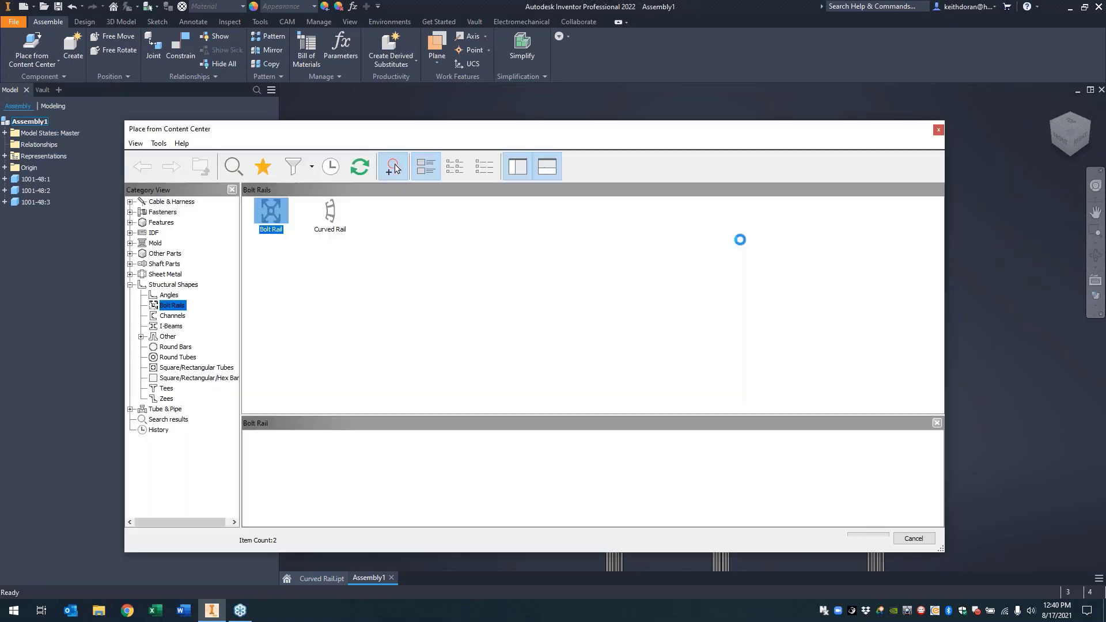
{"action": "left_click", "coordinate": [330, 213]}
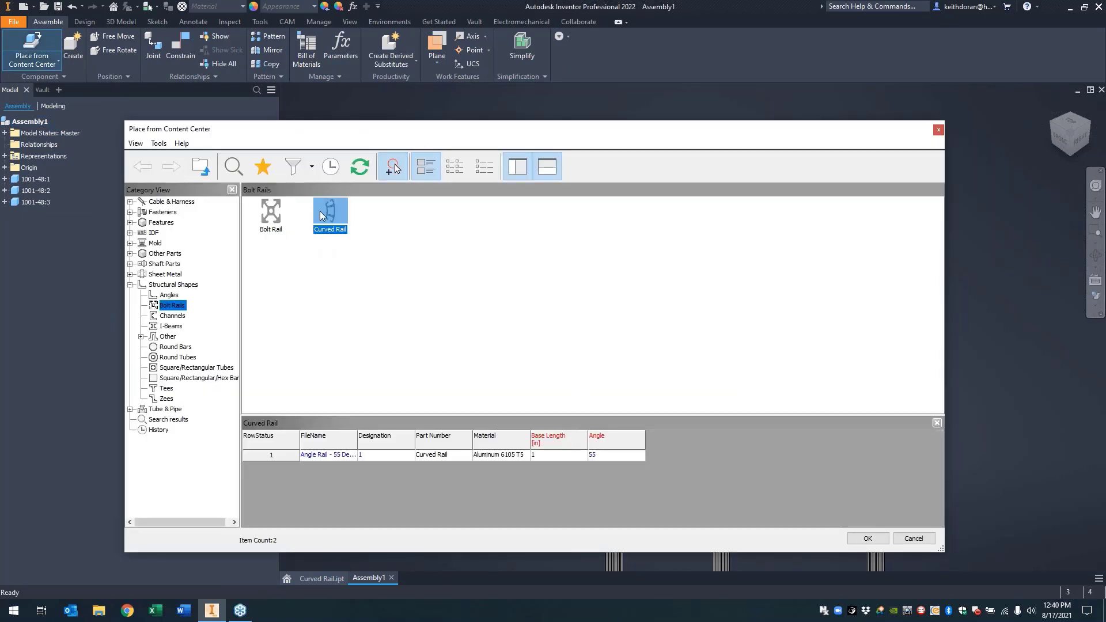
{"action": "double_click", "coordinate": [320, 210]}
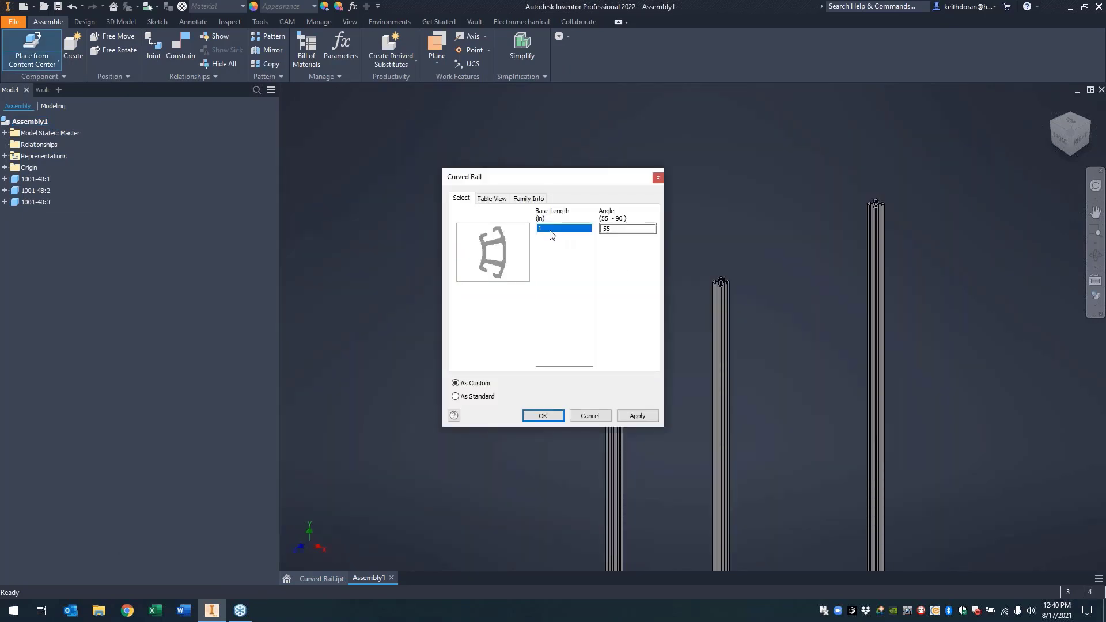
{"action": "double_click", "coordinate": [625, 230]}
{"action": "type", "text": "90"}
{"action": "left_click", "coordinate": [543, 415]}
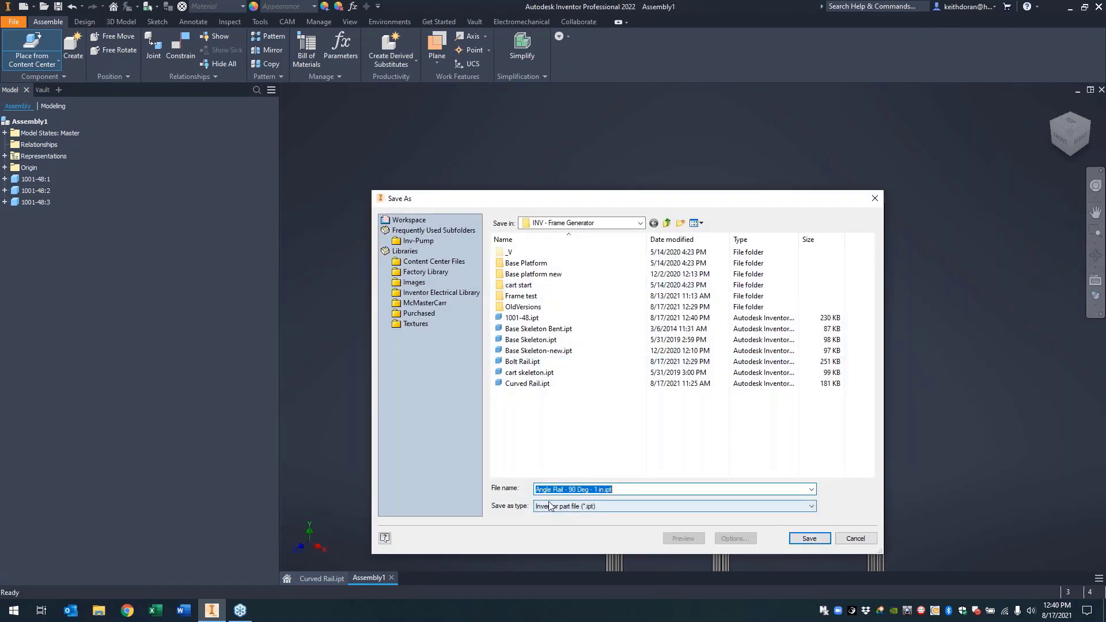
{"action": "left_click", "coordinate": [809, 538]}
- Place one instance of the 90-degree angle rail near the tops of the bolt rails and end the placement
{"action": "left_click", "coordinate": [646, 294]}
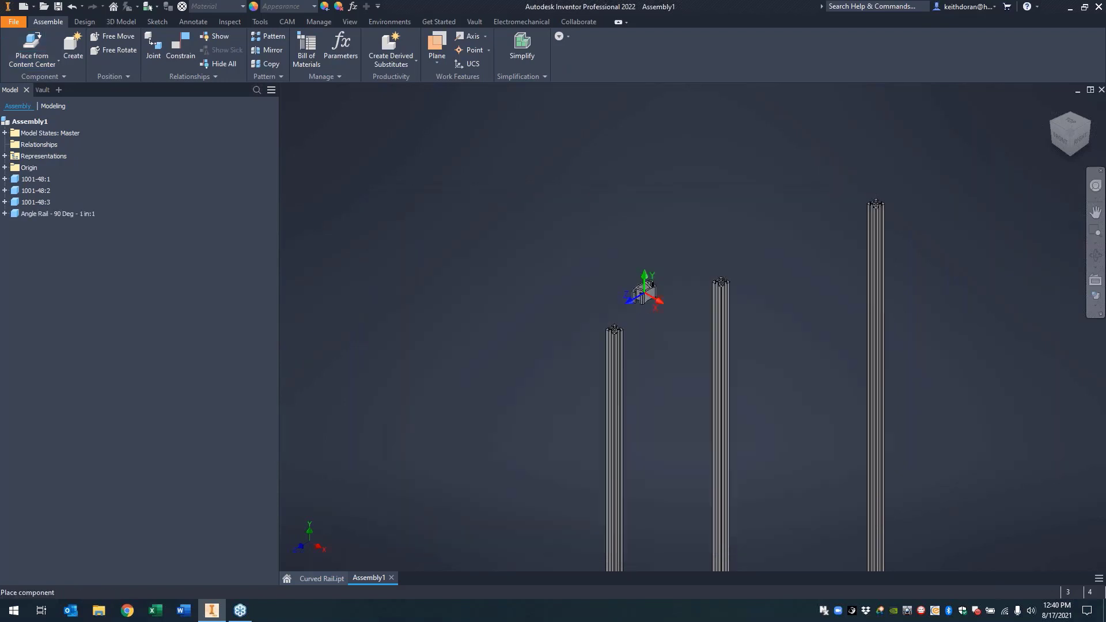
{"action": "scroll", "coordinate": [645, 294], "scroll_direction": "up", "scroll_amount": 2}
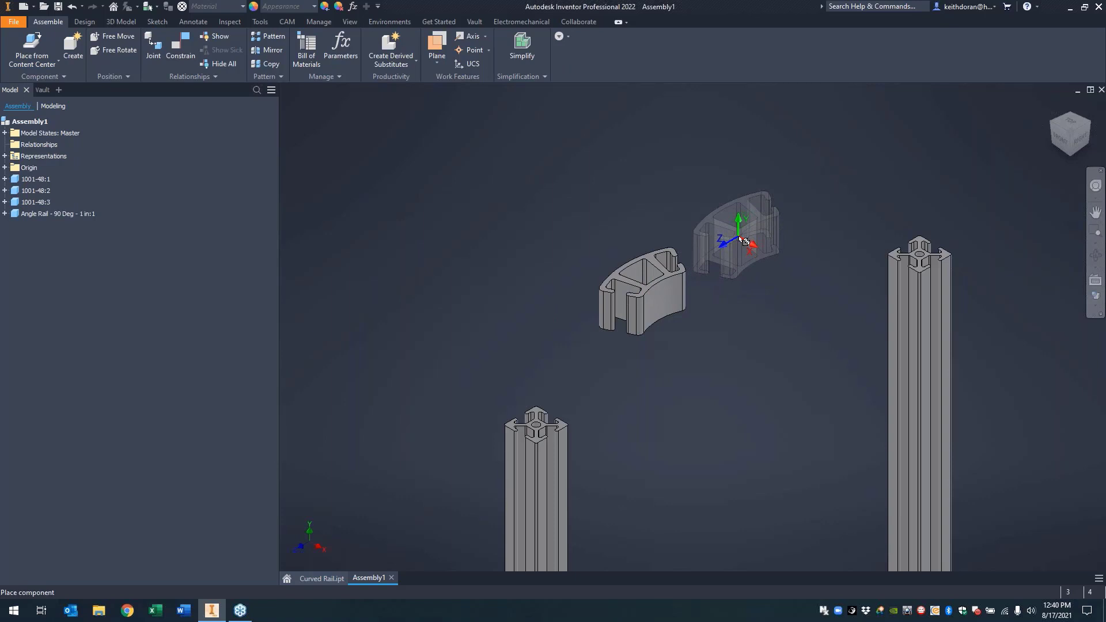
{"action": "key", "text": "Escape"}
- Open the placed Angle Rail part in its own window and display its parameters
{"action": "right_click", "coordinate": [64, 215]}
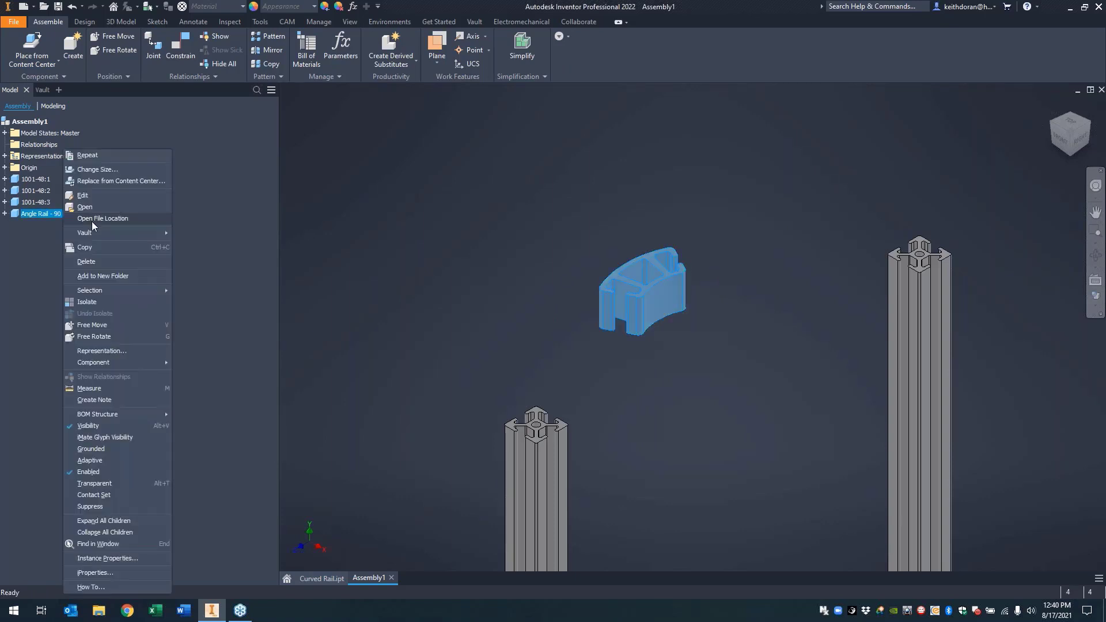
{"action": "left_click", "coordinate": [93, 204]}
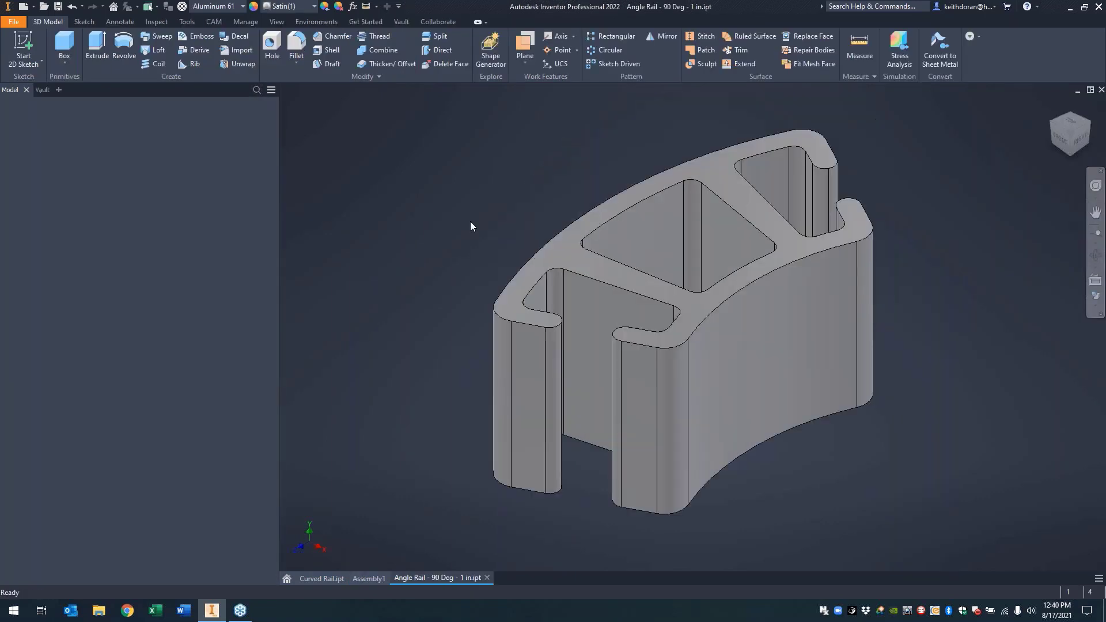
{"action": "left_click", "coordinate": [354, 8]}
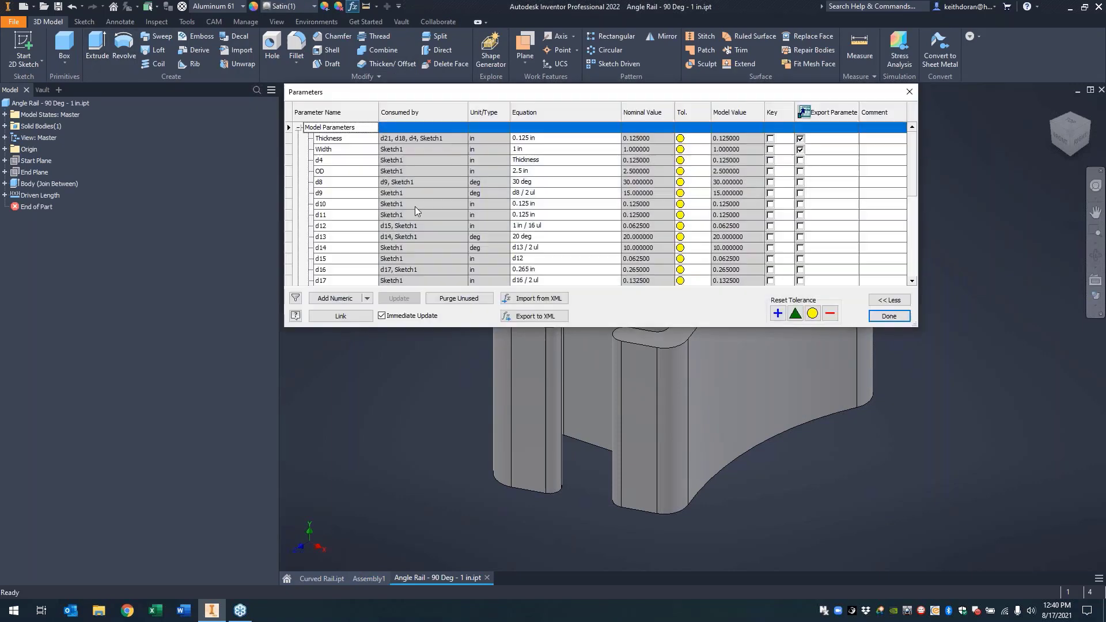
- Check which model parameters of the angle rail are marked for export, including Angle, and close the parameter list
{"action": "scroll", "coordinate": [298, 206], "scroll_direction": "down", "scroll_amount": 5}
{"action": "scroll", "coordinate": [298, 206], "scroll_direction": "up", "scroll_amount": 3}
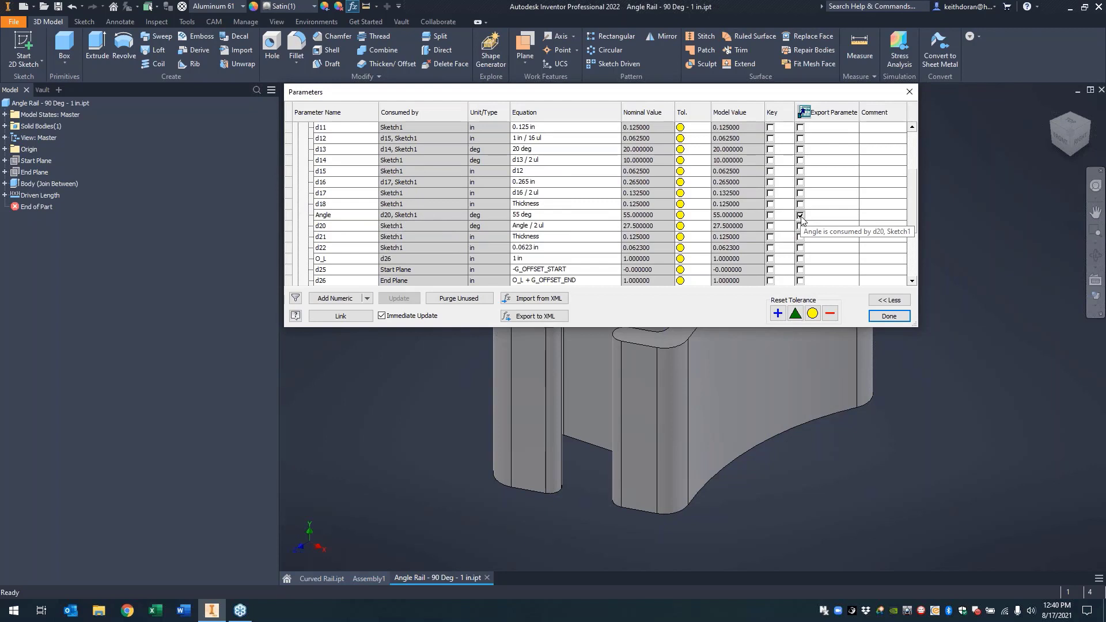
{"action": "left_click", "coordinate": [889, 317]}
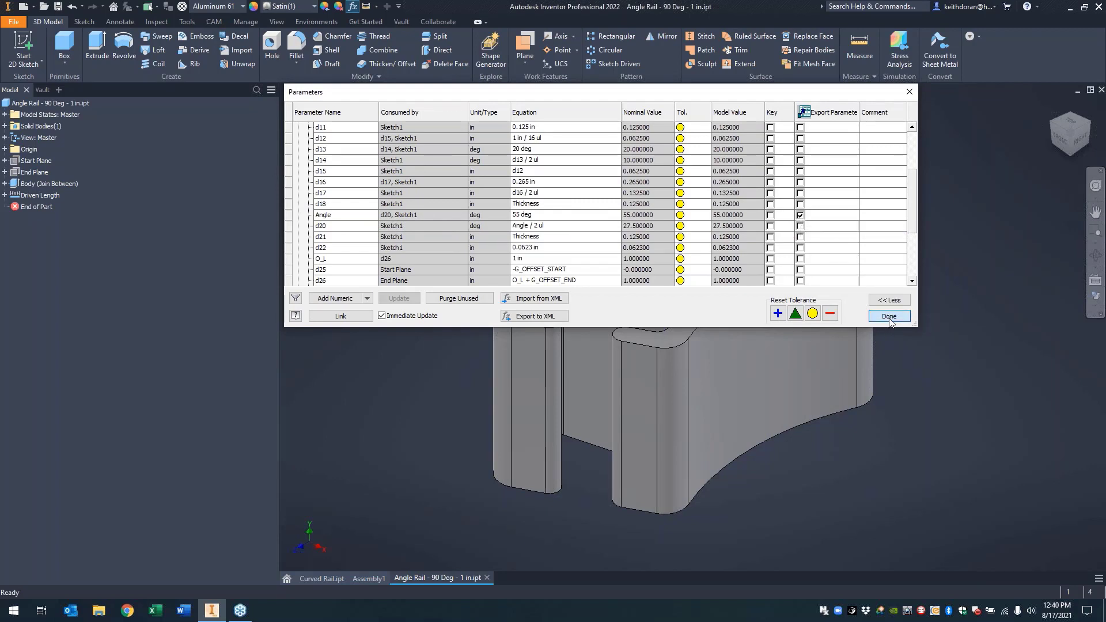
- Review the custom iProperties of the angle rail part and close the properties
{"action": "left_click", "coordinate": [13, 21]}
{"action": "left_click", "coordinate": [61, 277]}
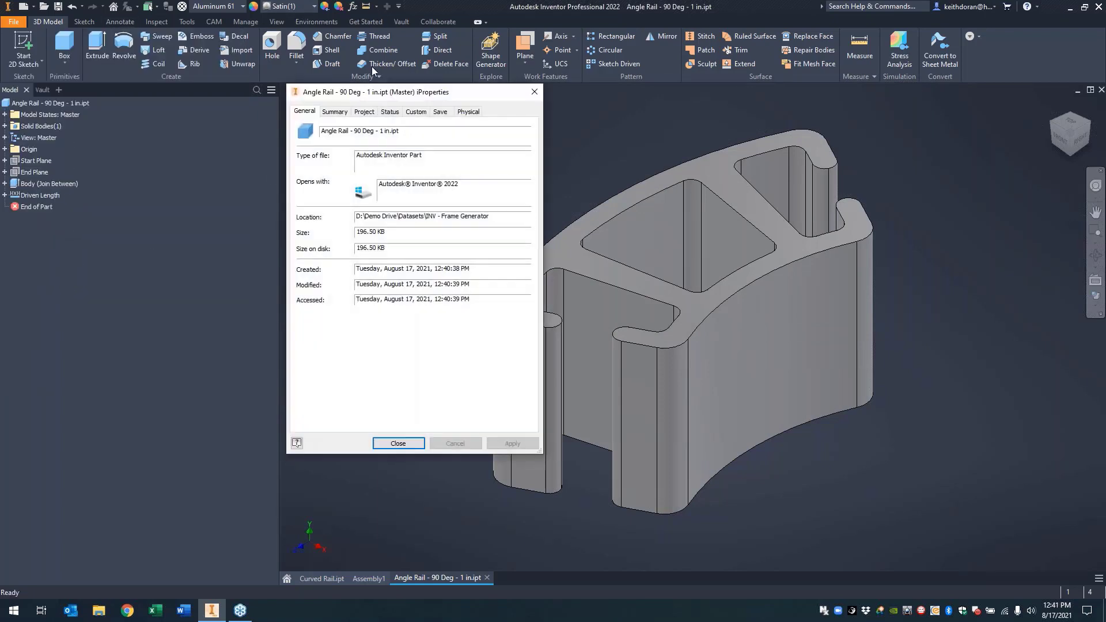
{"action": "left_click", "coordinate": [408, 110]}
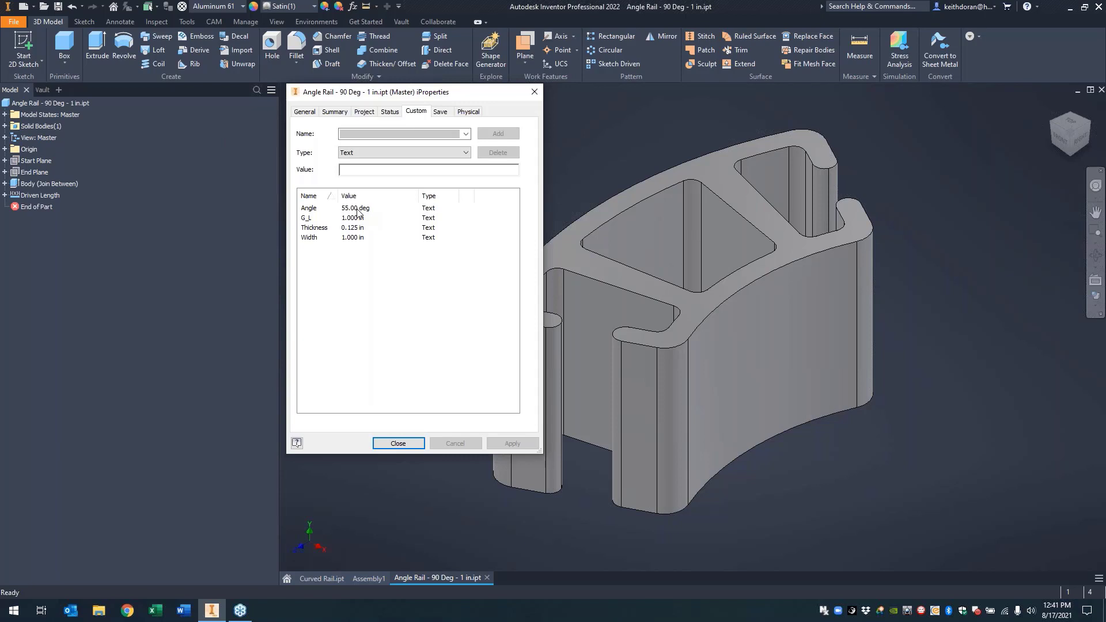
{"action": "left_click", "coordinate": [393, 444]}
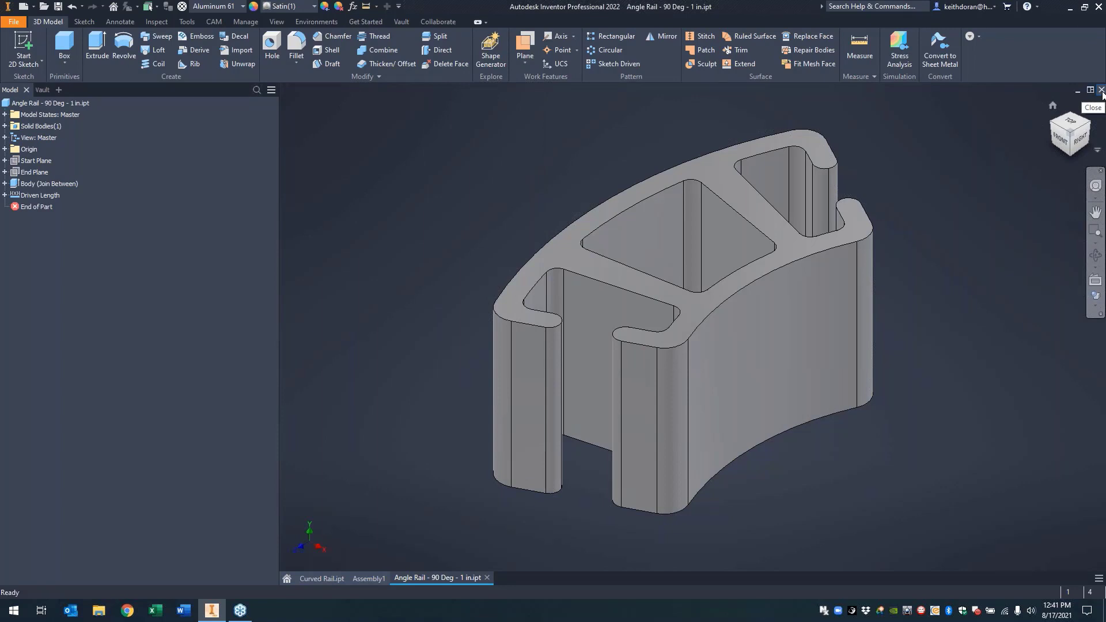
- Close the angle rail part and examine the placed rail in Assembly1
{"action": "left_click", "coordinate": [1102, 90]}
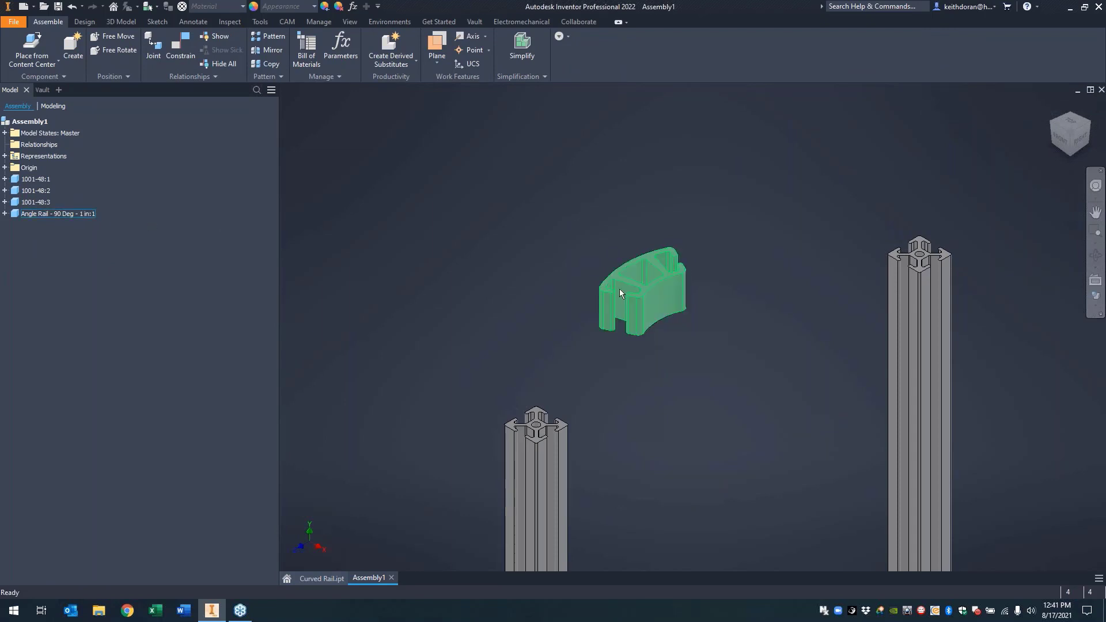
{"action": "key", "text": "F6"}
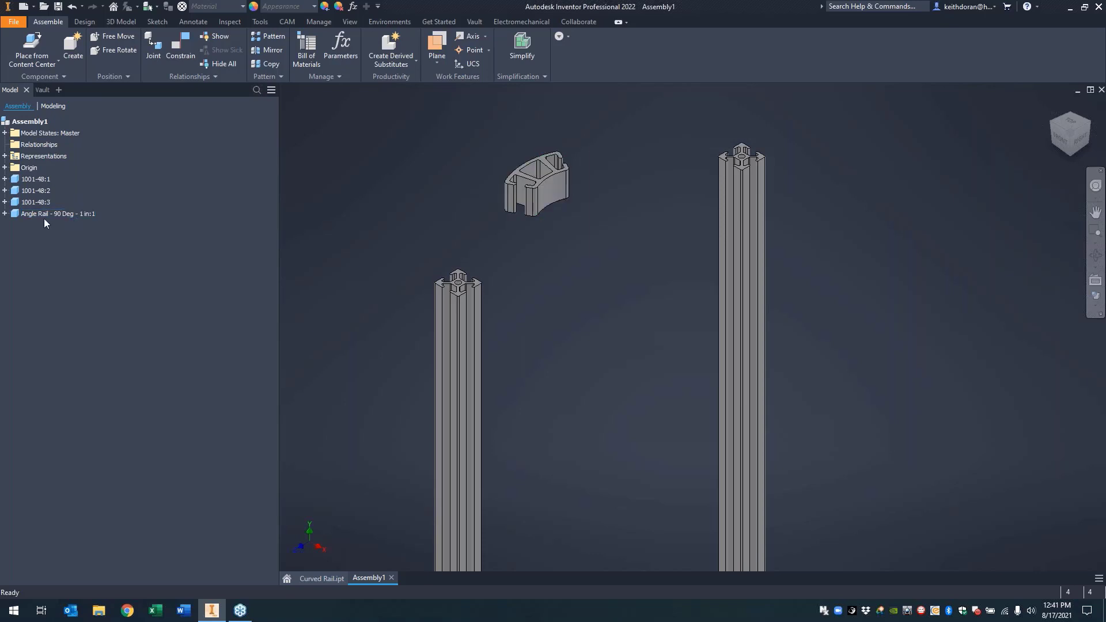
{"action": "scroll", "coordinate": [535, 185], "scroll_direction": "up", "scroll_amount": 3}
{"action": "scroll", "coordinate": [534, 183], "scroll_direction": "up", "scroll_amount": 2}
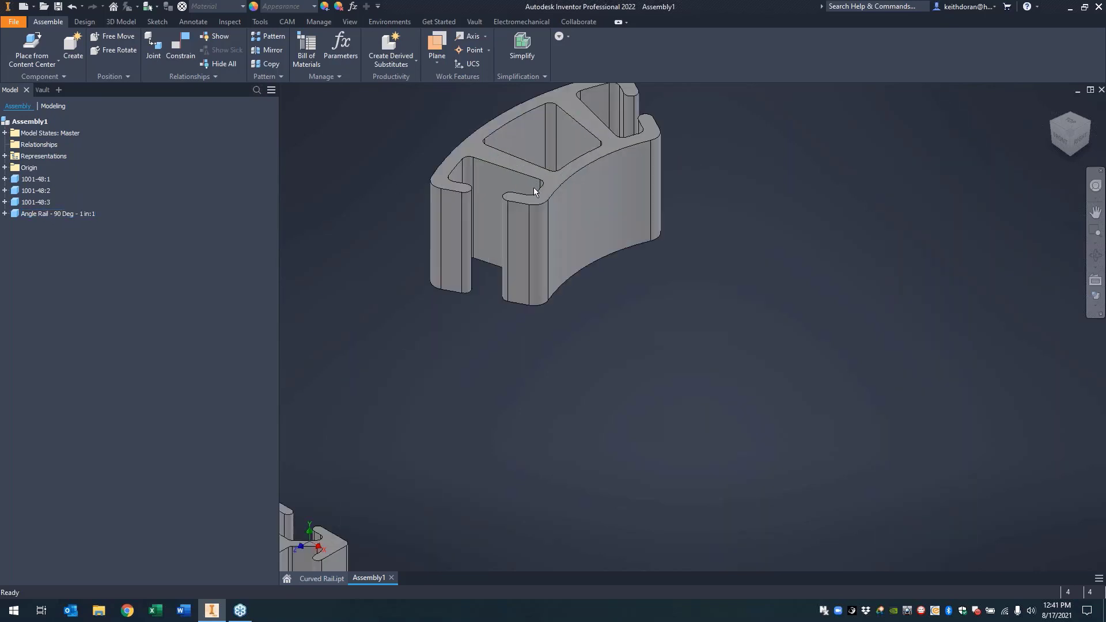
{"action": "scroll", "coordinate": [534, 188], "scroll_direction": "down", "scroll_amount": 4}
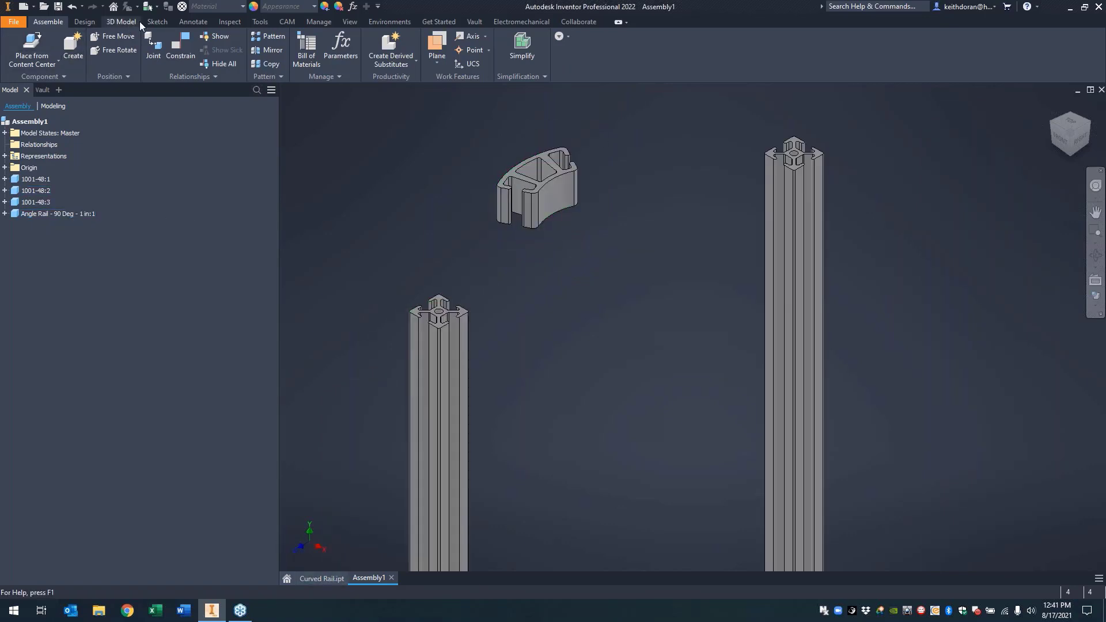
- Open the Curved Rail family table in the Content Center Editor and display the Angle column's properties
{"action": "left_click", "coordinate": [234, 23]}
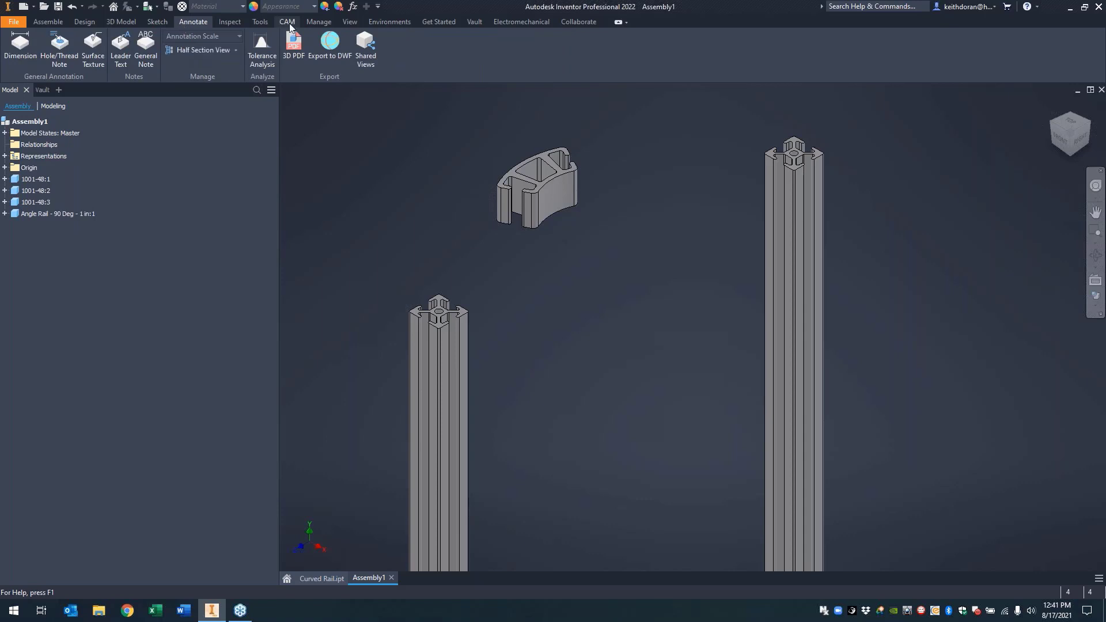
{"action": "left_click", "coordinate": [318, 21]}
{"action": "left_click", "coordinate": [696, 46]}
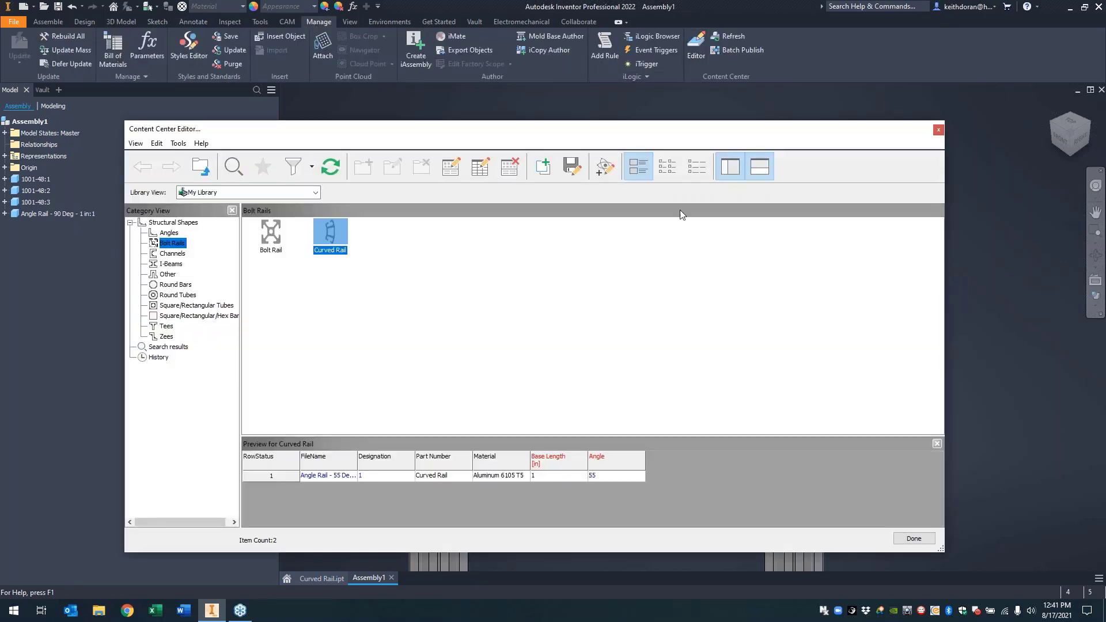
{"action": "right_click", "coordinate": [334, 226]}
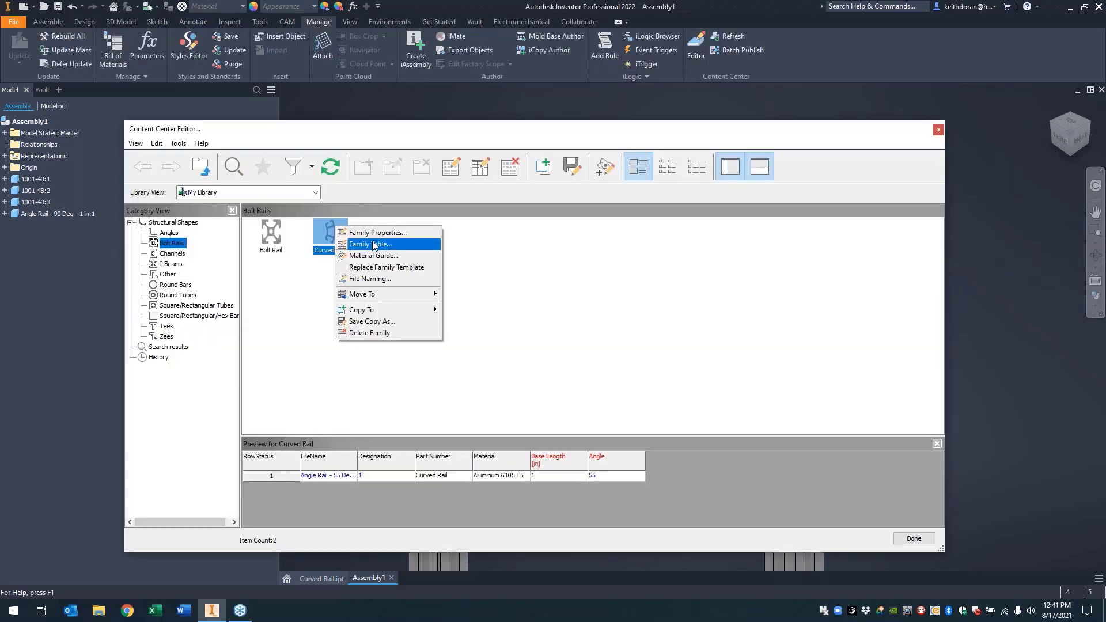
{"action": "left_click", "coordinate": [373, 245]}
{"action": "left_click", "coordinate": [646, 225]}
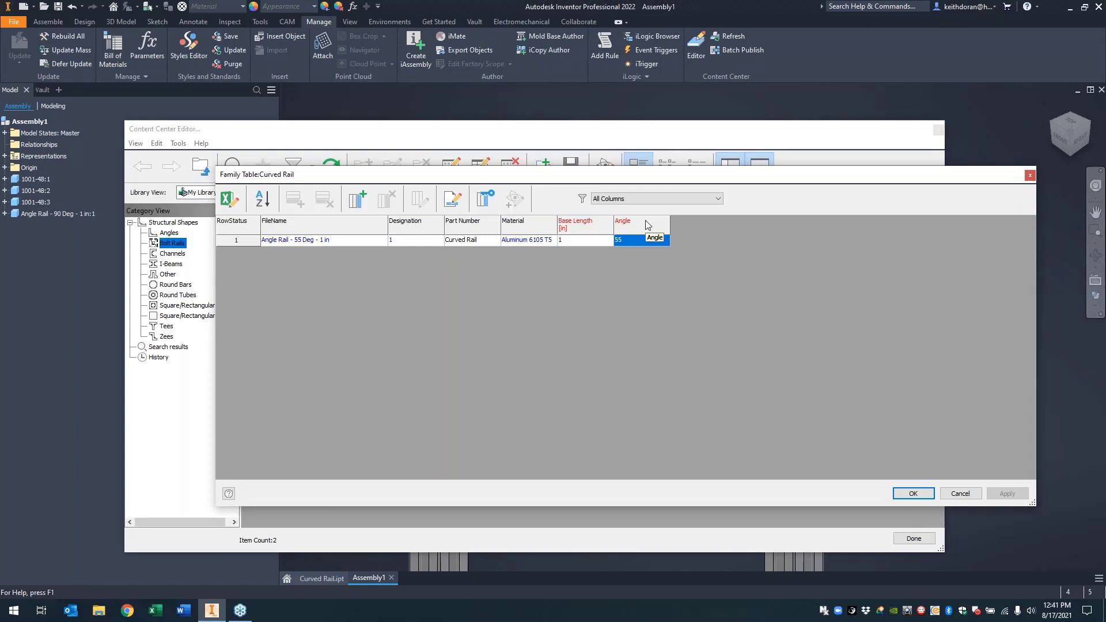
{"action": "right_click", "coordinate": [646, 222]}
{"action": "left_click", "coordinate": [674, 295]}
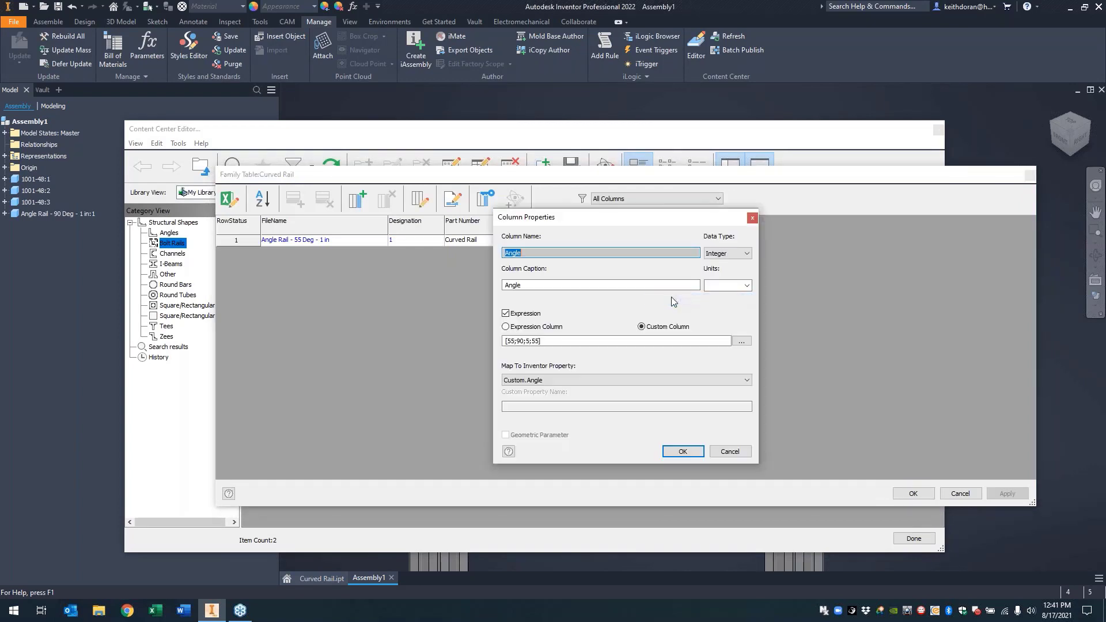
- Try the Real and String data types for the Angle column, finishing on Real
{"action": "left_click", "coordinate": [748, 253]}
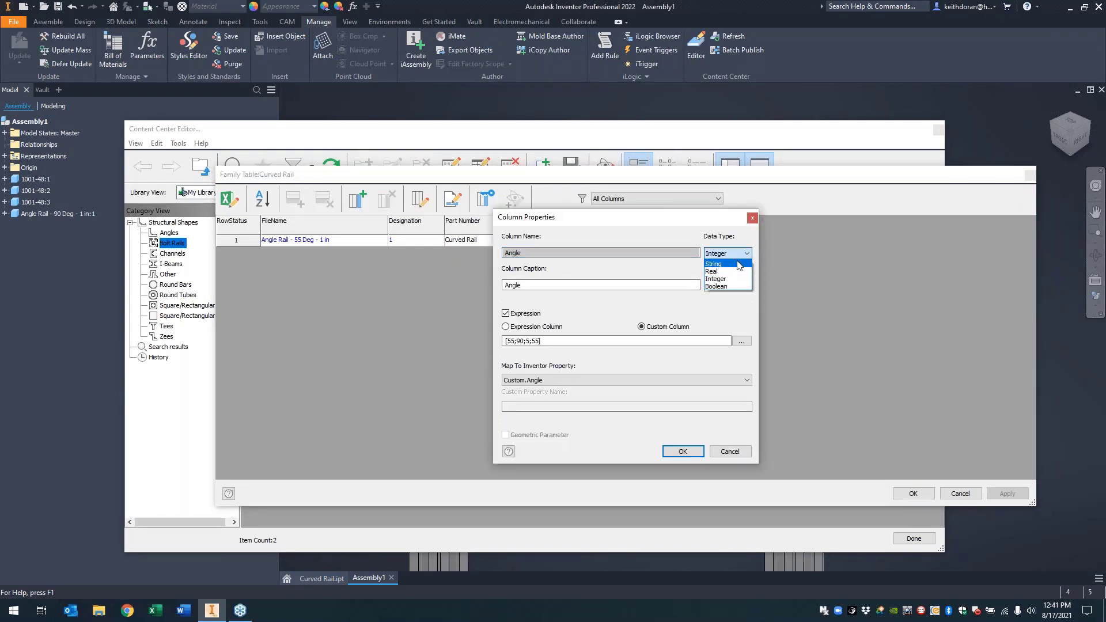
{"action": "left_click", "coordinate": [735, 270]}
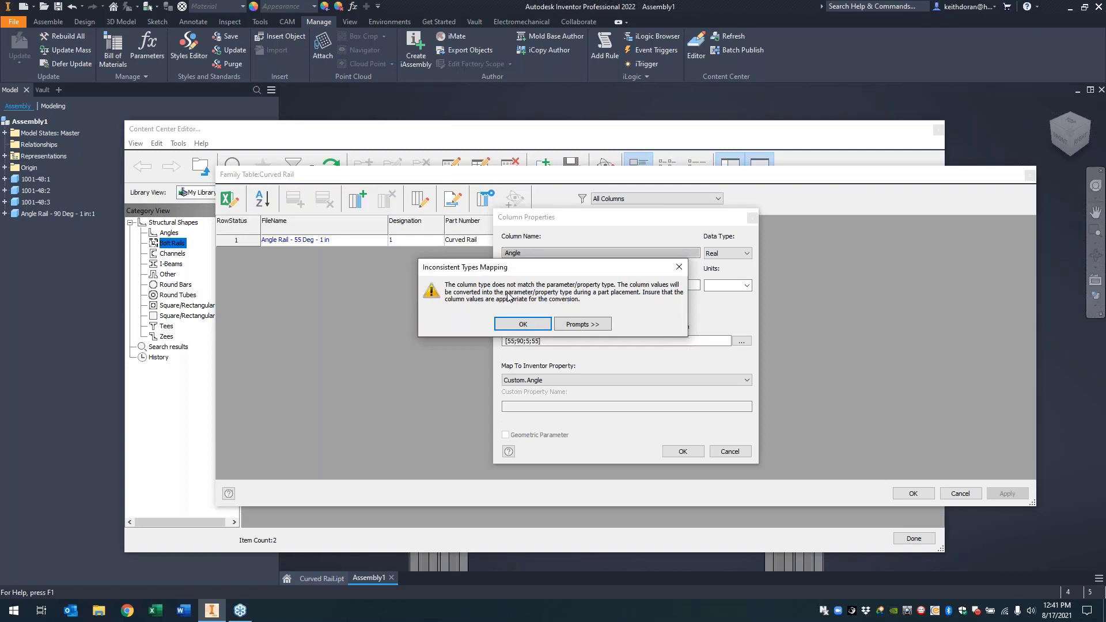
{"action": "left_click", "coordinate": [534, 323]}
{"action": "left_click", "coordinate": [732, 257]}
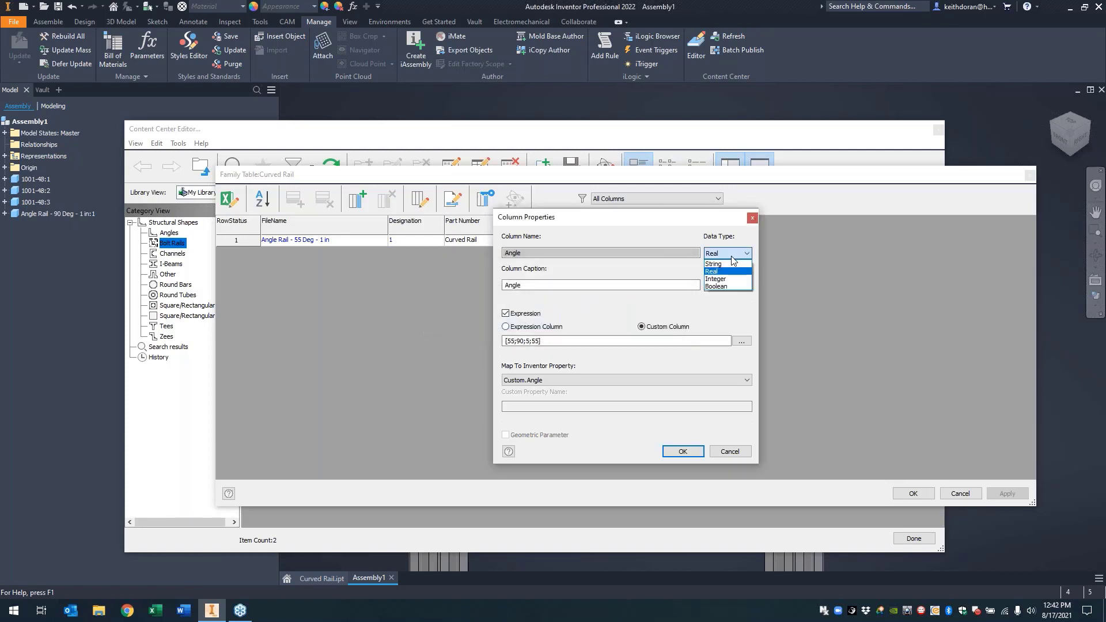
{"action": "left_click", "coordinate": [727, 263]}
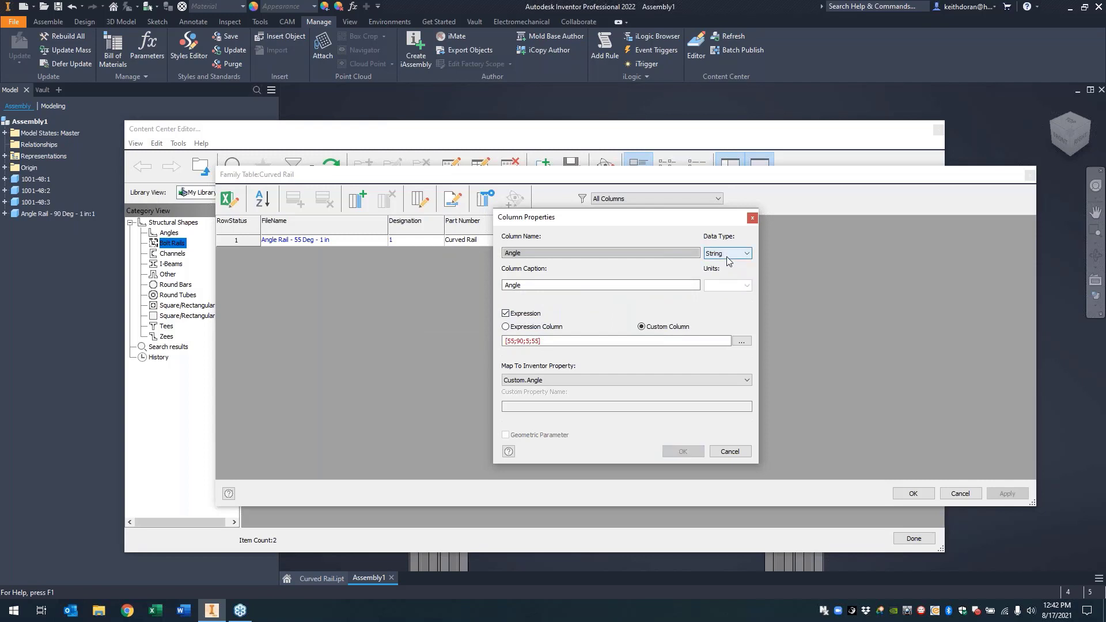
{"action": "left_click", "coordinate": [726, 256]}
{"action": "left_click", "coordinate": [725, 271]}
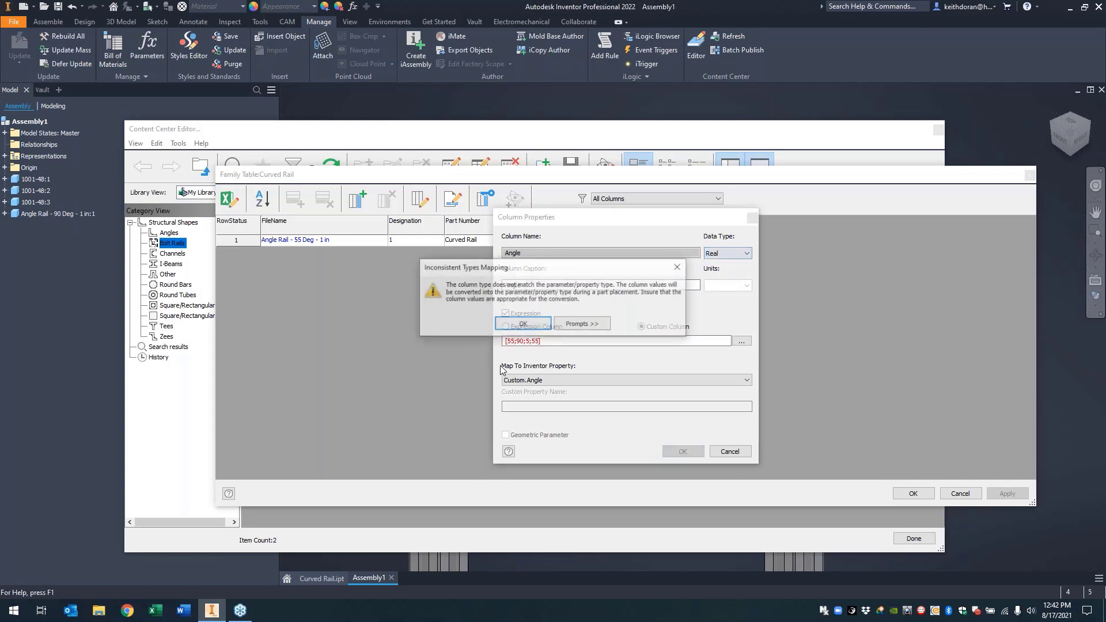
{"action": "left_click", "coordinate": [526, 325]}
- Review the Inventor properties available for mapping the Angle column and discard the column property changes
{"action": "left_click", "coordinate": [528, 381]}
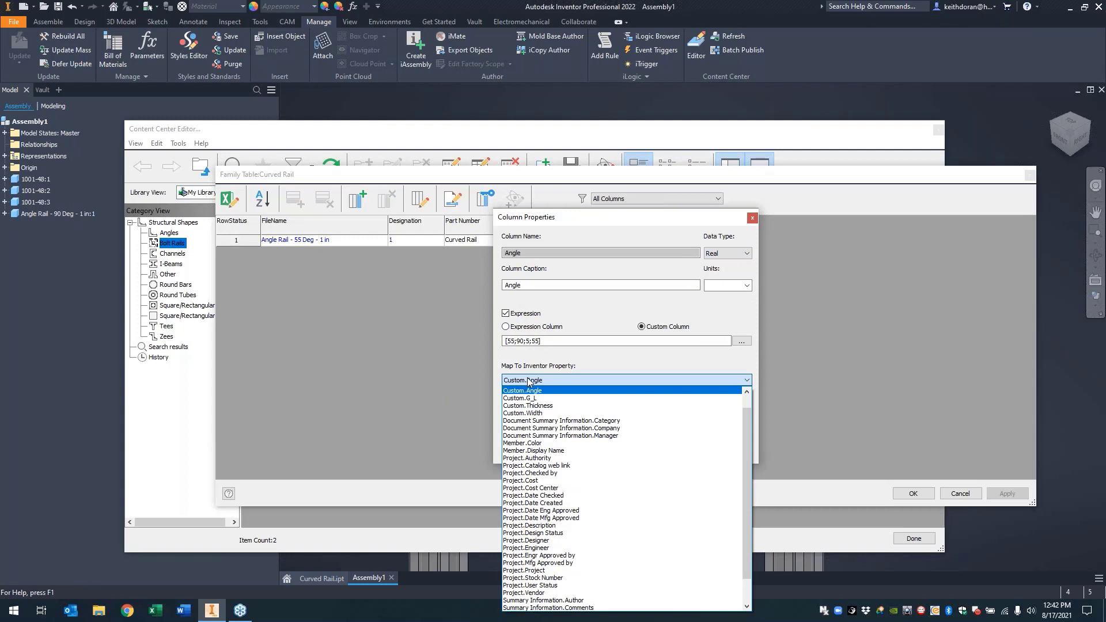
{"action": "scroll", "coordinate": [667, 419], "scroll_direction": "down", "scroll_amount": 2}
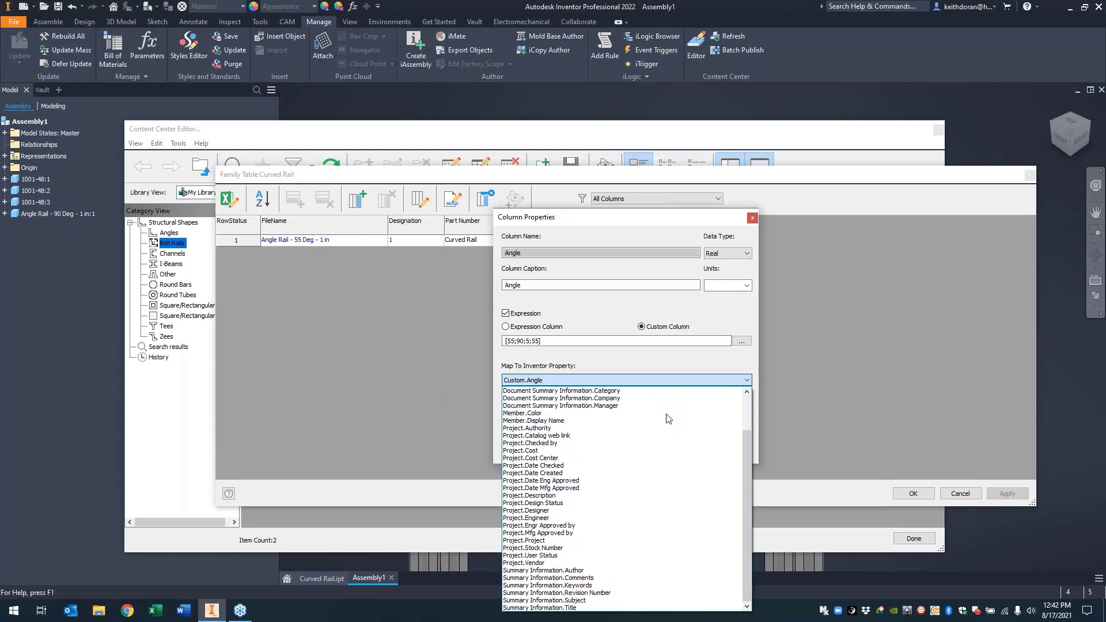
{"action": "scroll", "coordinate": [667, 416], "scroll_direction": "up", "scroll_amount": 3}
{"action": "left_click", "coordinate": [616, 353]}
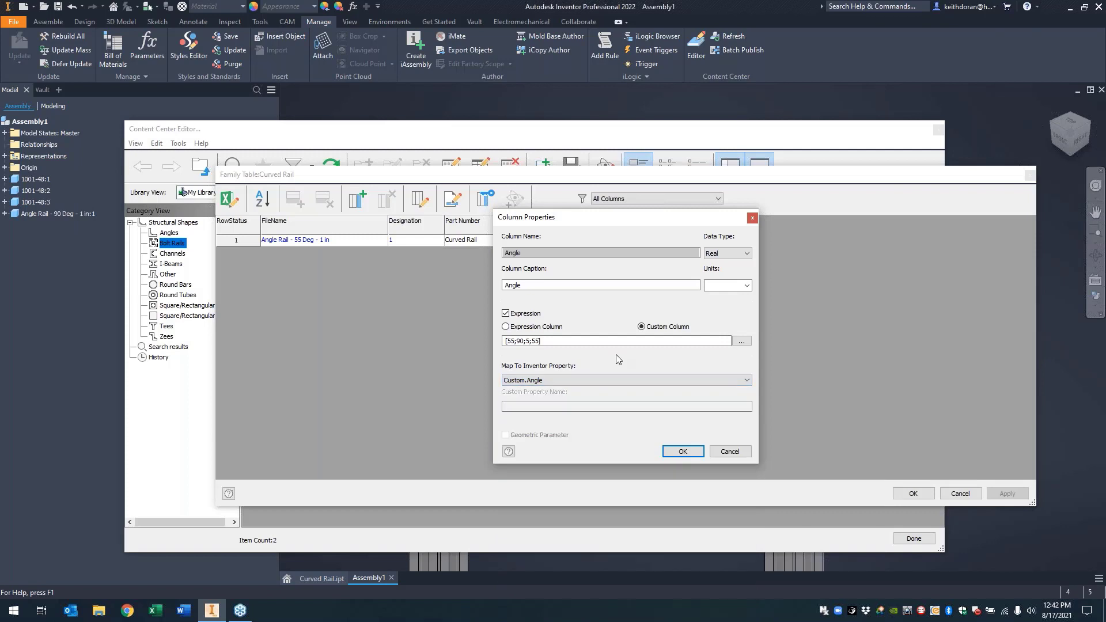
{"action": "left_click", "coordinate": [600, 381]}
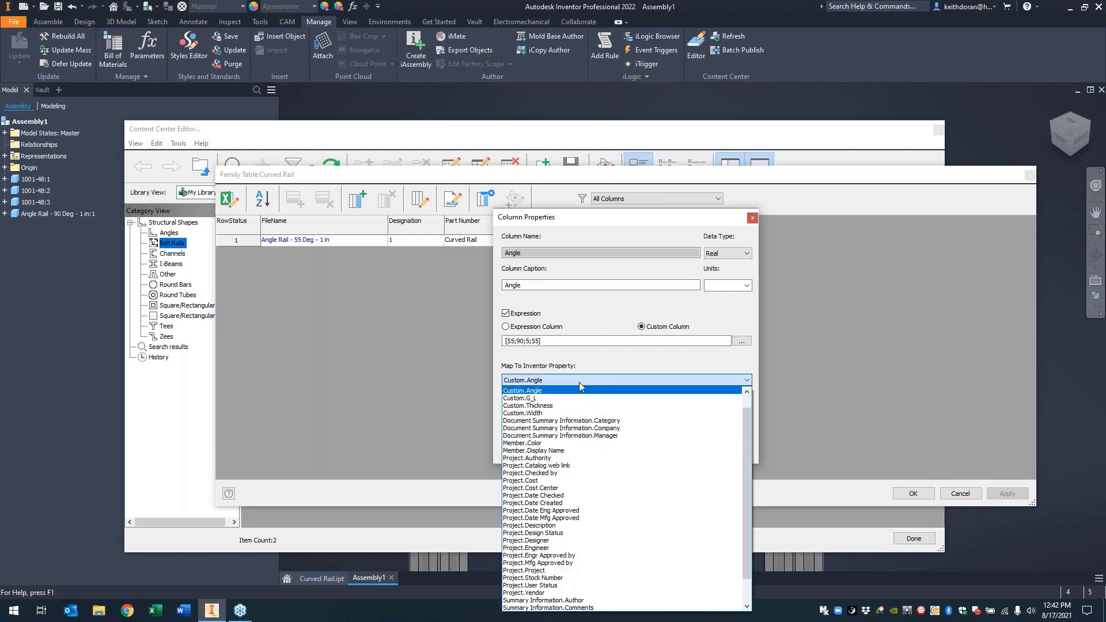
{"action": "left_click", "coordinate": [542, 388]}
{"action": "left_click", "coordinate": [524, 461]}
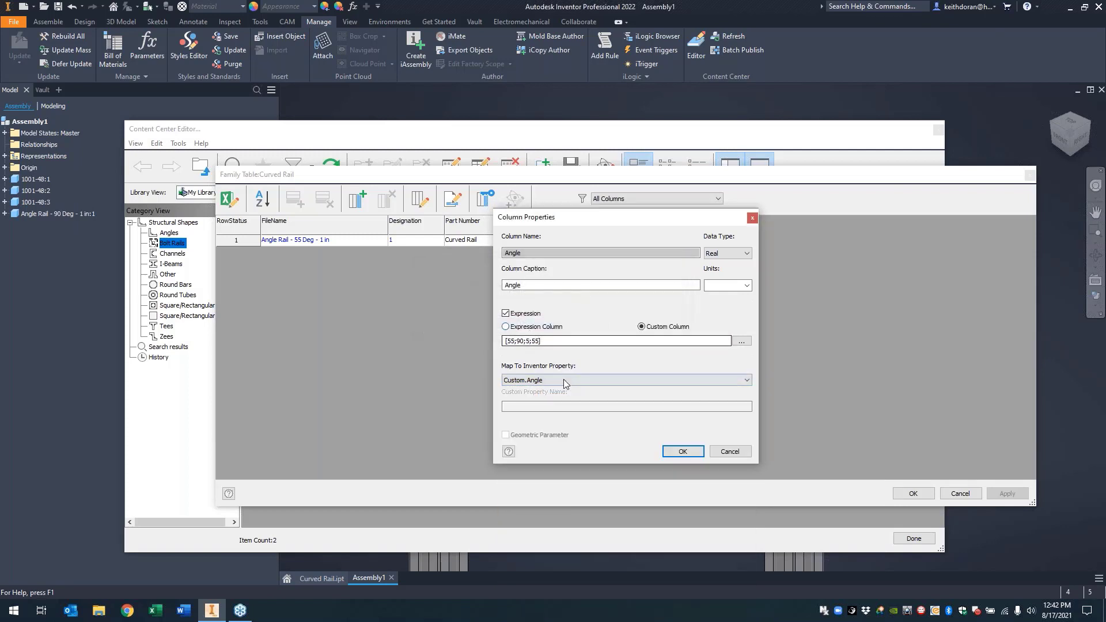
{"action": "left_click", "coordinate": [730, 452]}
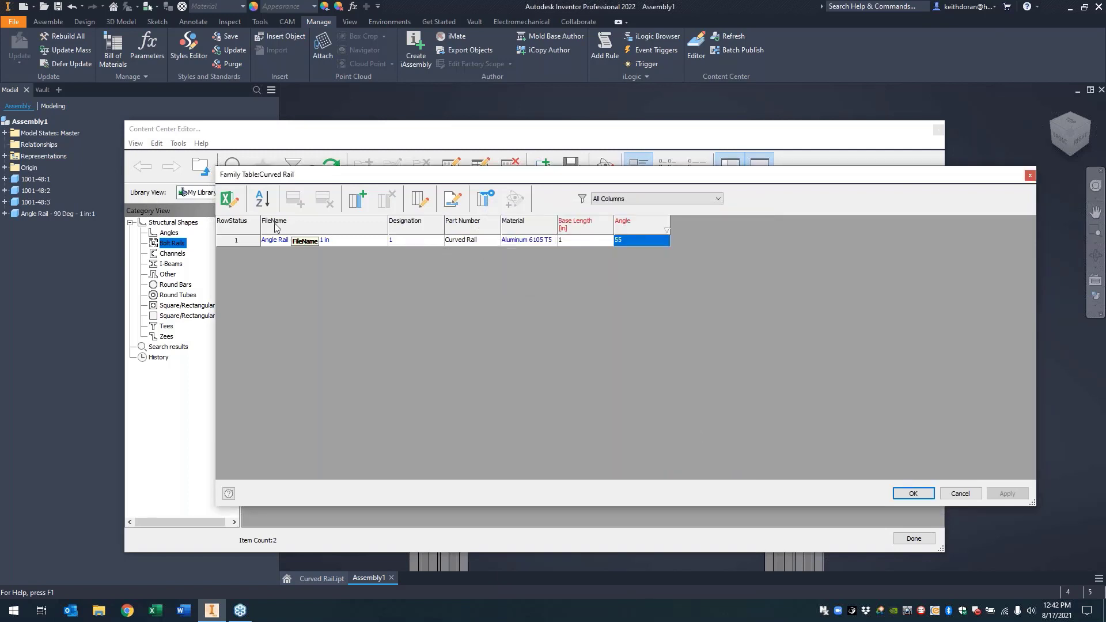
- Try adding a Real column mapped to Custom.G_L, discard it, and close the family table and Content Center Editor
{"action": "right_click", "coordinate": [637, 226]}
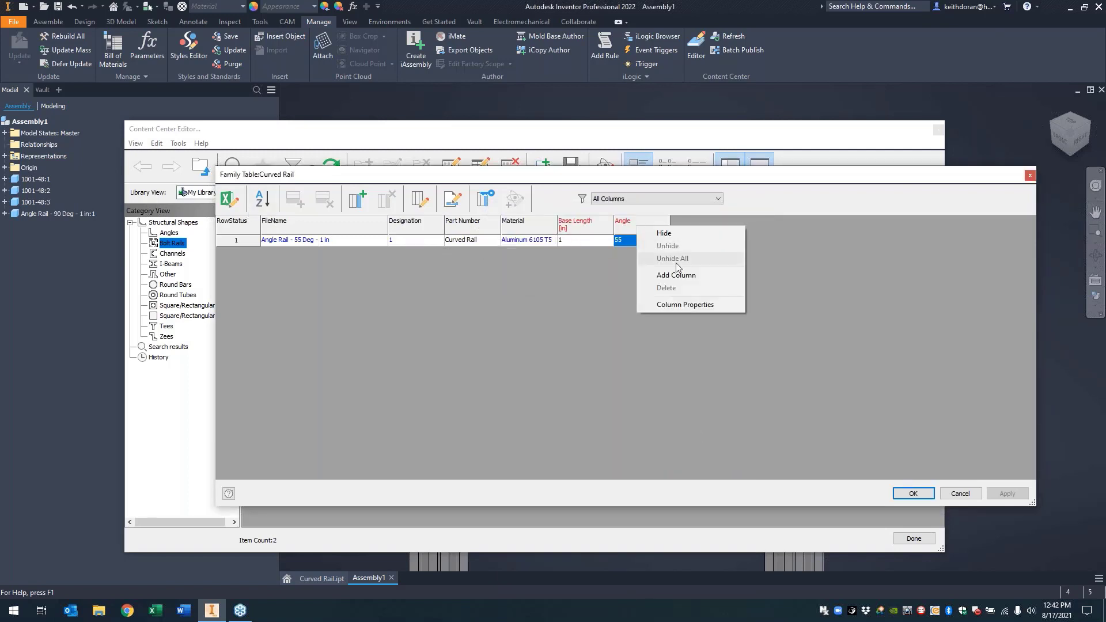
{"action": "left_click", "coordinate": [686, 275]}
{"action": "left_click", "coordinate": [728, 253]}
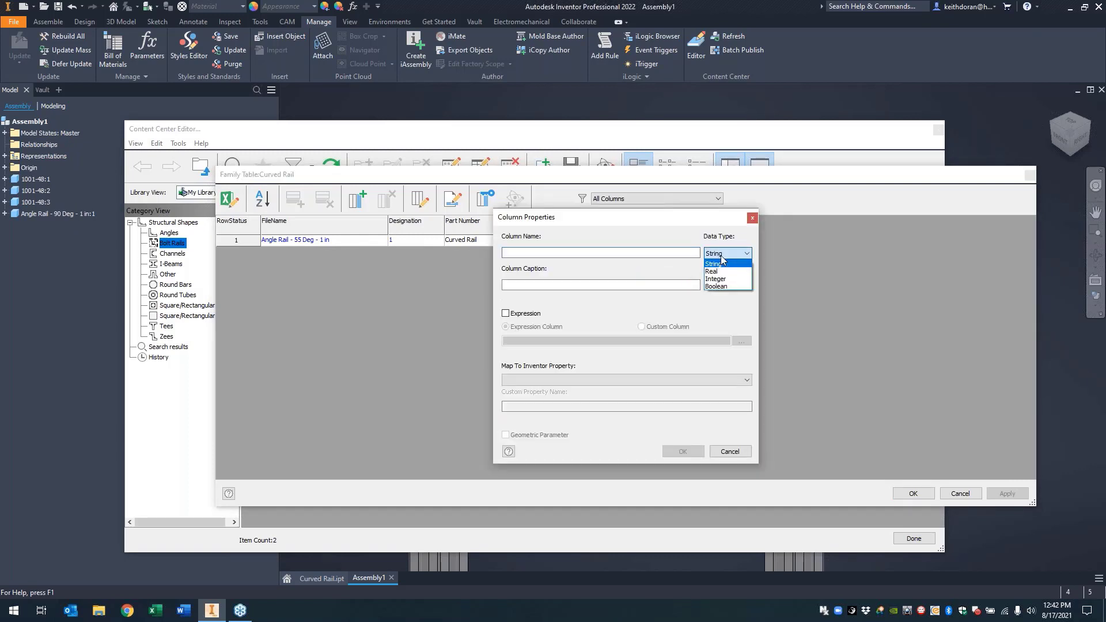
{"action": "left_click", "coordinate": [725, 277]}
{"action": "left_click", "coordinate": [528, 380]}
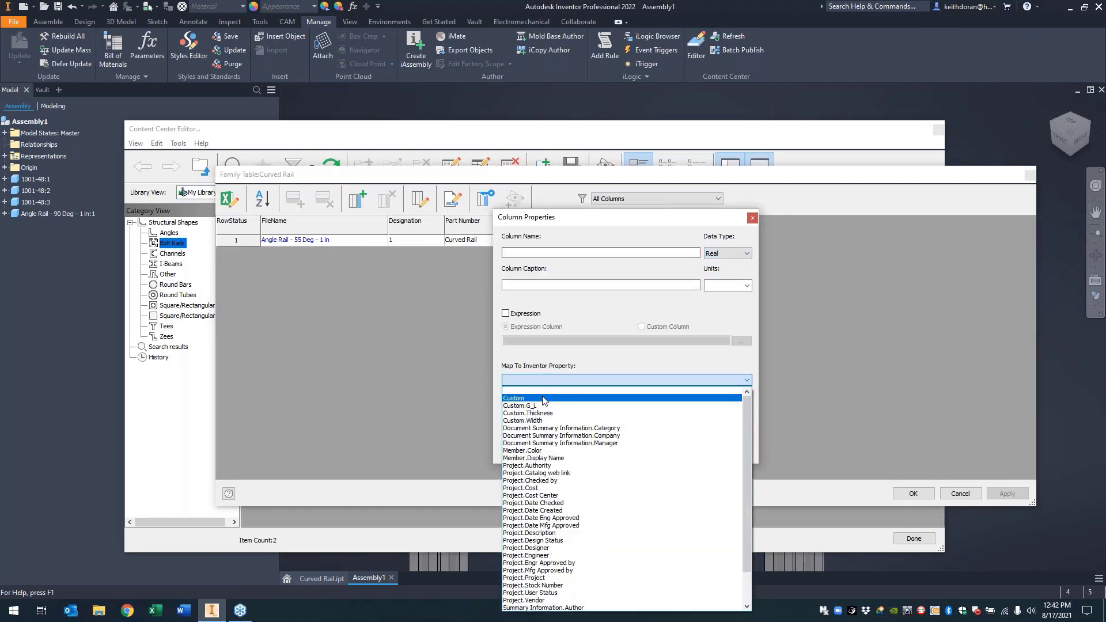
{"action": "left_click", "coordinate": [543, 404]}
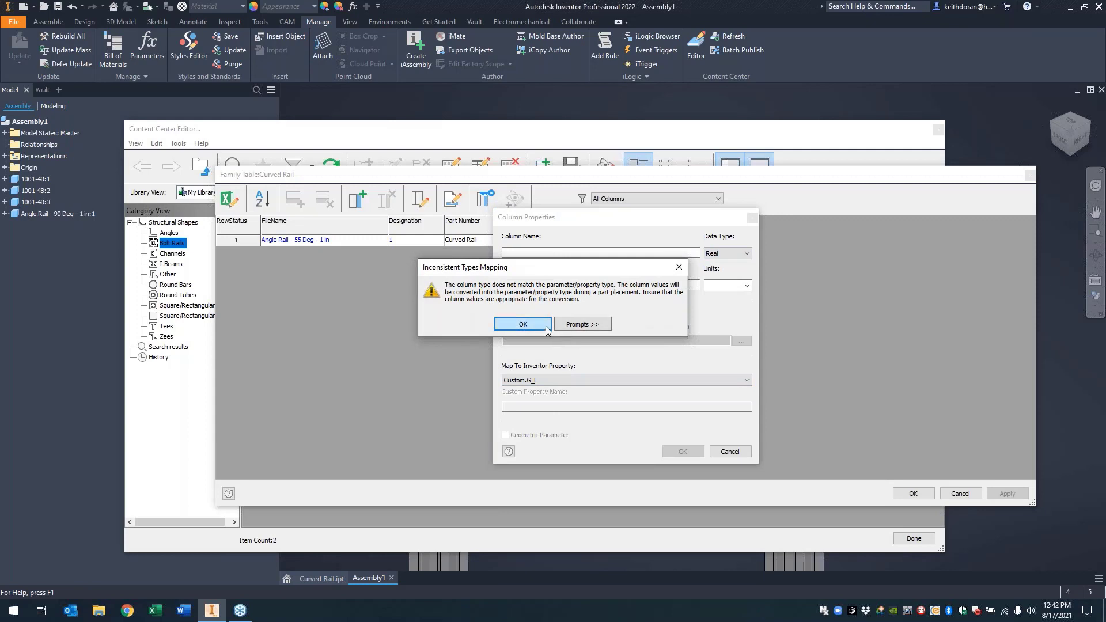
{"action": "left_click", "coordinate": [523, 325]}
{"action": "left_click", "coordinate": [738, 451]}
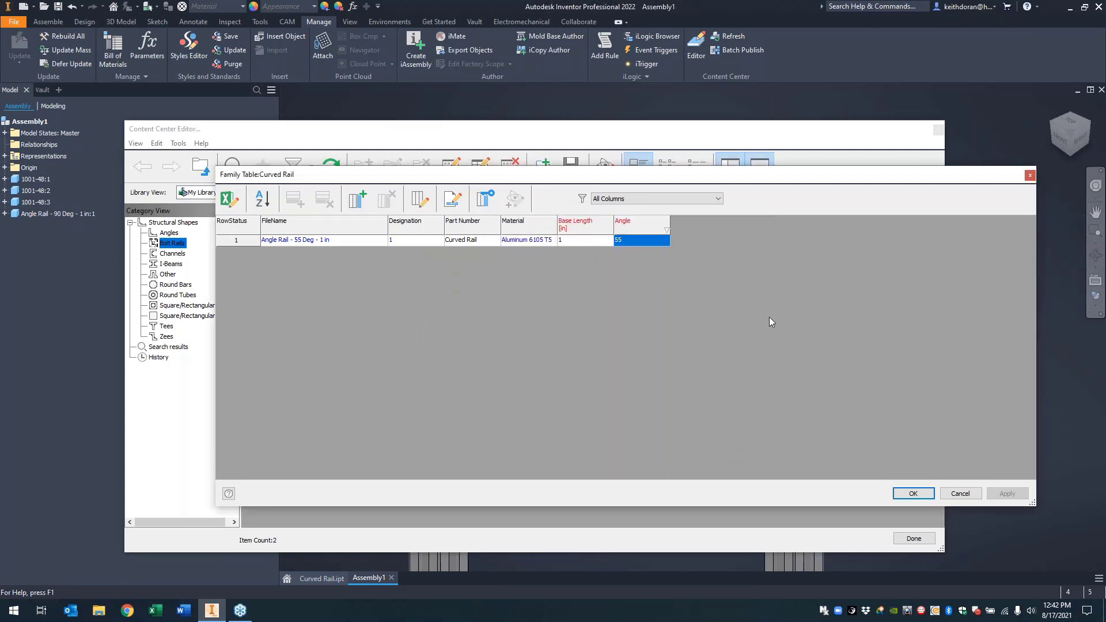
{"action": "left_click", "coordinate": [961, 493]}
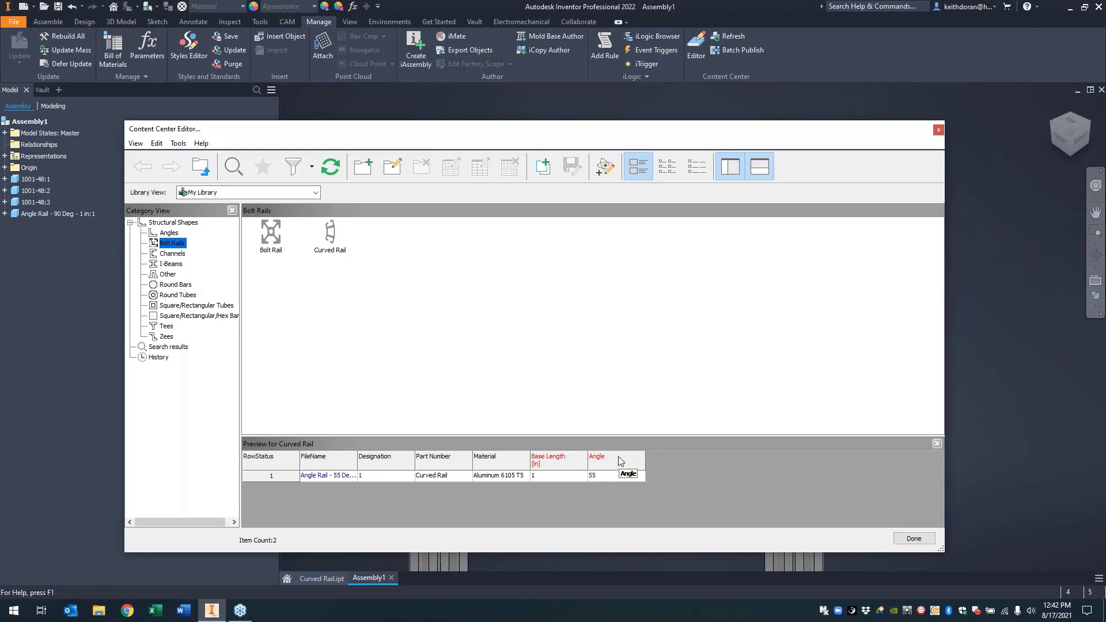
{"action": "left_click", "coordinate": [939, 129]}
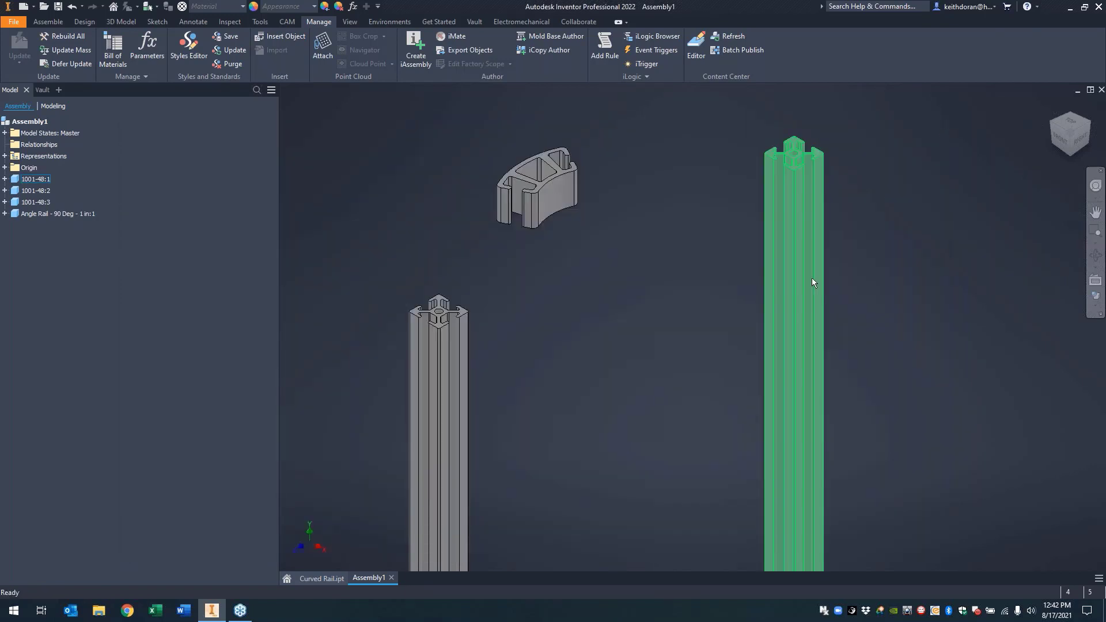
- In Curved Rail.ipt, open iPart Author and make the Angle column a custom parameter column
{"action": "left_click", "coordinate": [315, 579]}
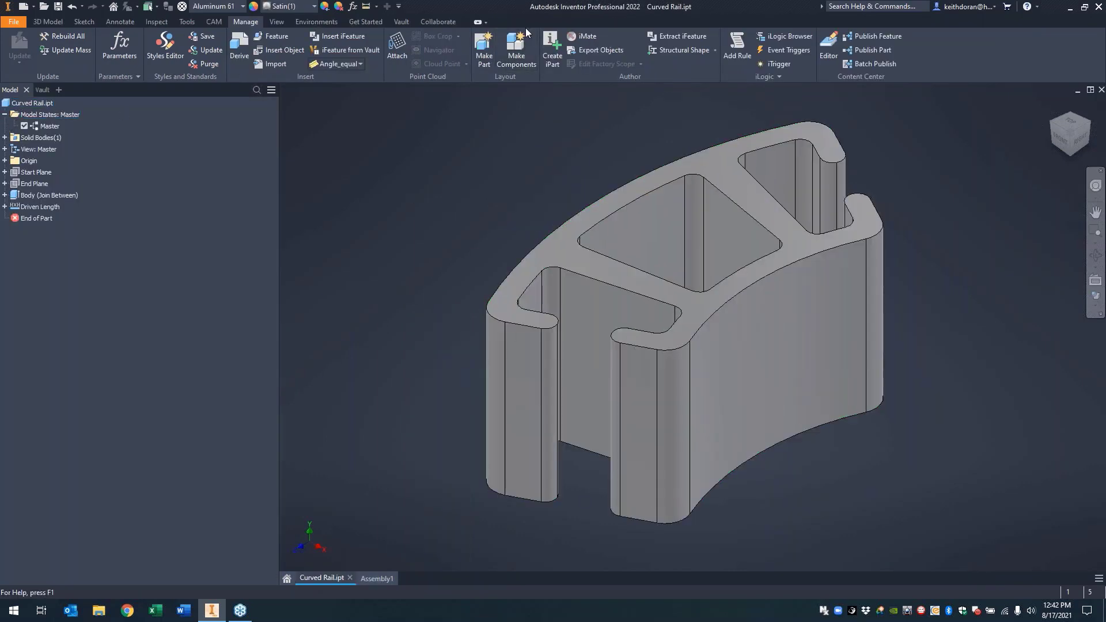
{"action": "left_click", "coordinate": [566, 55]}
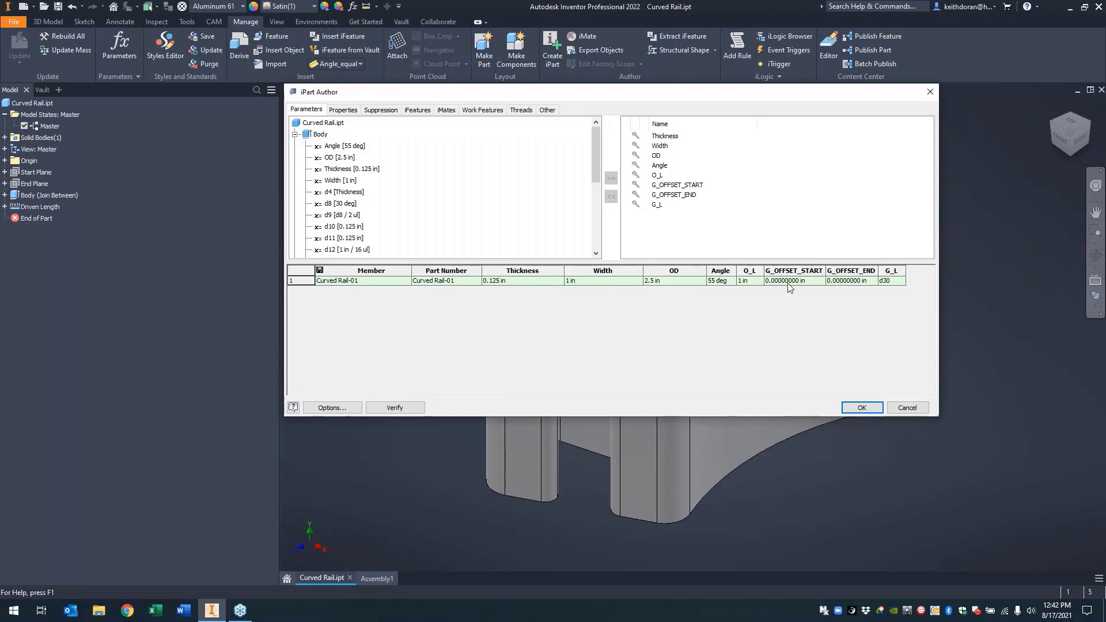
{"action": "right_click", "coordinate": [730, 282]}
{"action": "left_click", "coordinate": [766, 307]}
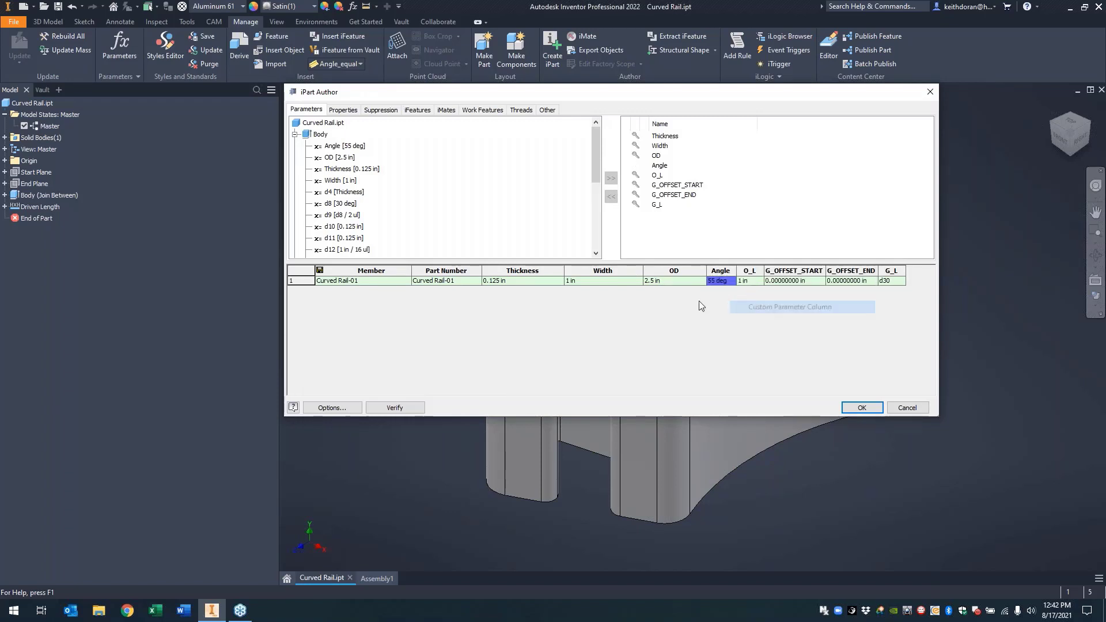
- Specify a range for the Angle column with a minimum of 55 and a maximum of 90, both bounds inclusive
{"action": "right_click", "coordinate": [718, 279]}
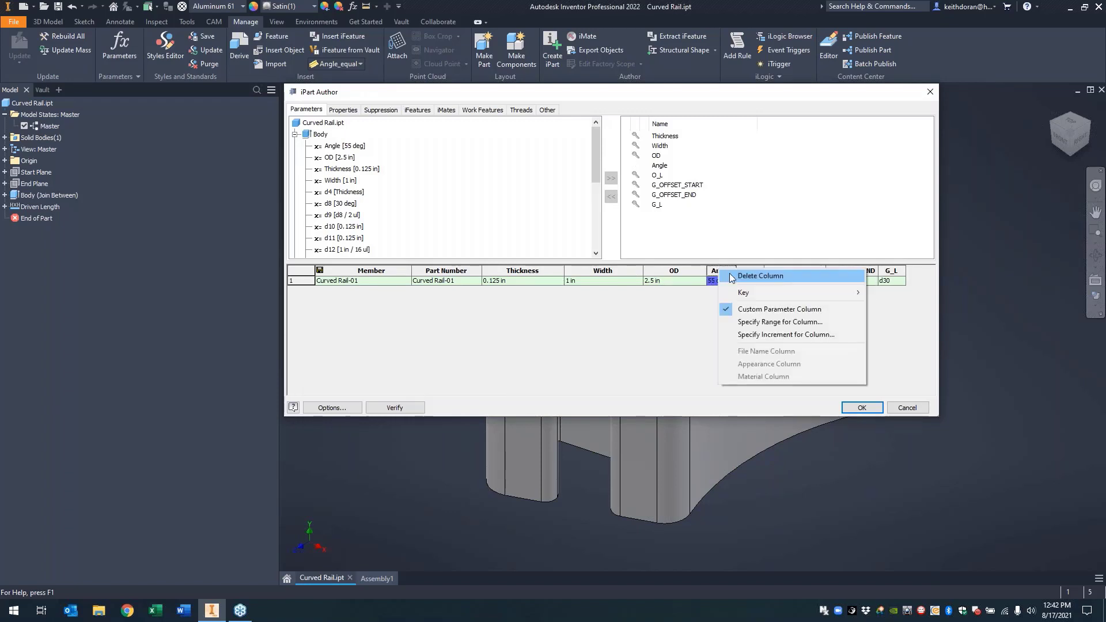
{"action": "left_click", "coordinate": [765, 324]}
{"action": "left_click", "coordinate": [353, 124]}
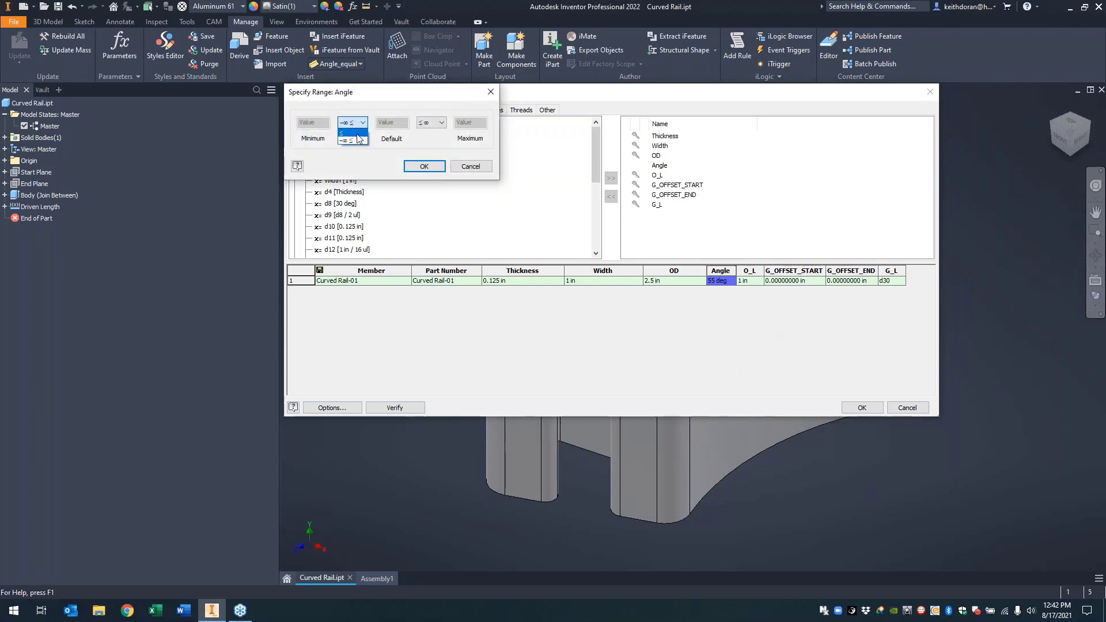
{"action": "left_click", "coordinate": [353, 133]}
{"action": "left_click", "coordinate": [433, 122]}
{"action": "left_click", "coordinate": [432, 132]}
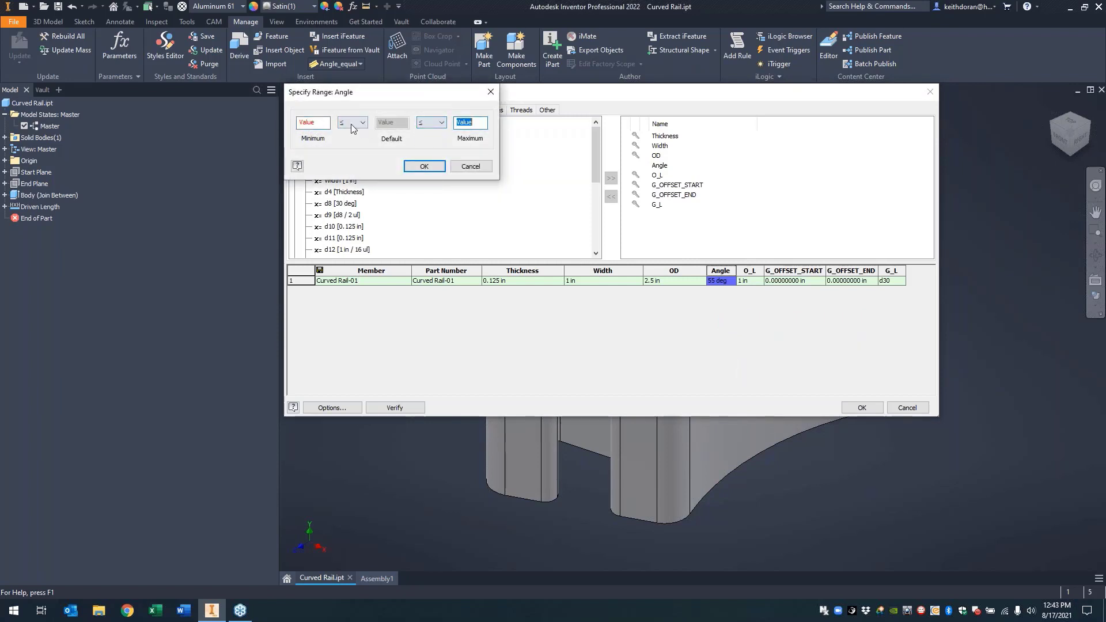
{"action": "left_click", "coordinate": [311, 122]}
{"action": "type", "text": "55"}
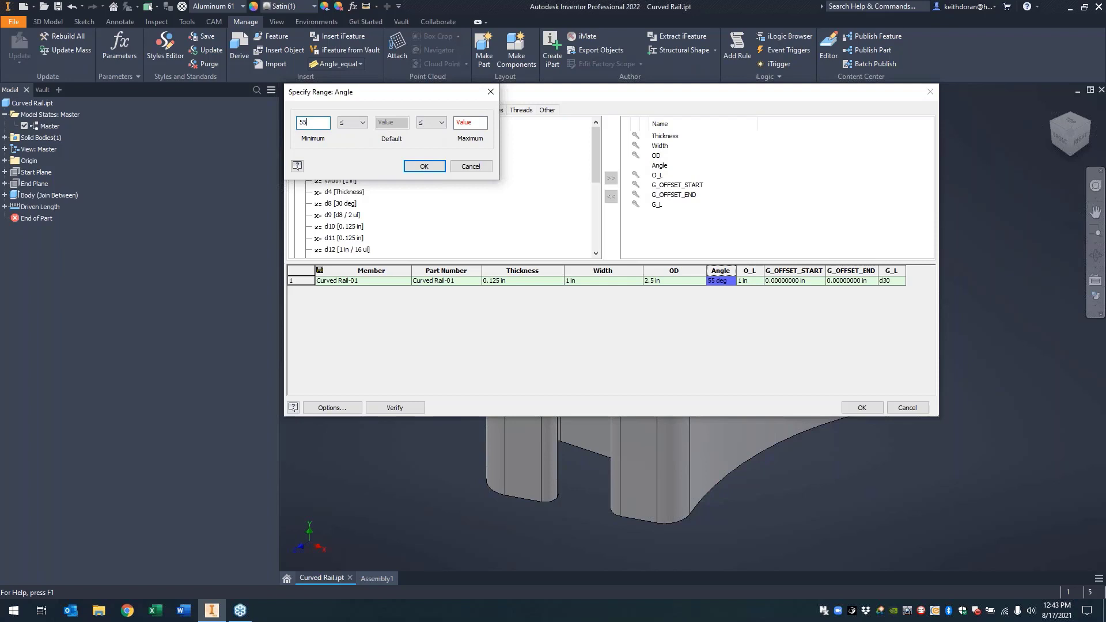
{"action": "key", "text": "Tab"}
{"action": "key", "text": "Tab"}
{"action": "key", "text": "Tab"}
{"action": "type", "text": "90"}
{"action": "key", "text": "Return"}
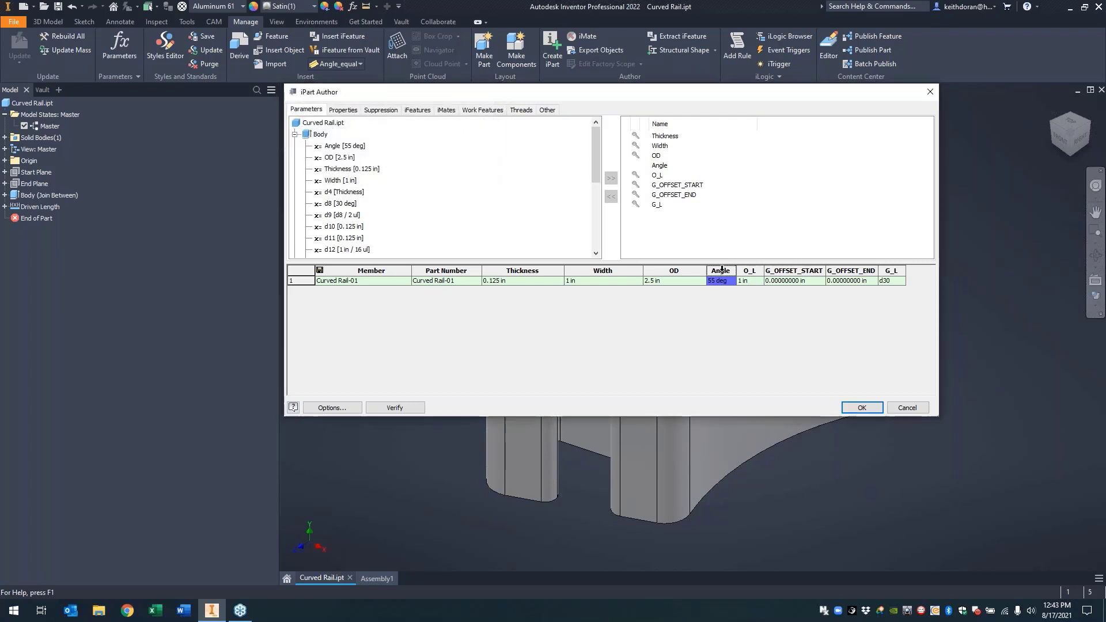
- Specify an increment of 5 for the Angle column and accept the iPart definition
{"action": "right_click", "coordinate": [722, 271]}
{"action": "left_click", "coordinate": [764, 337]}
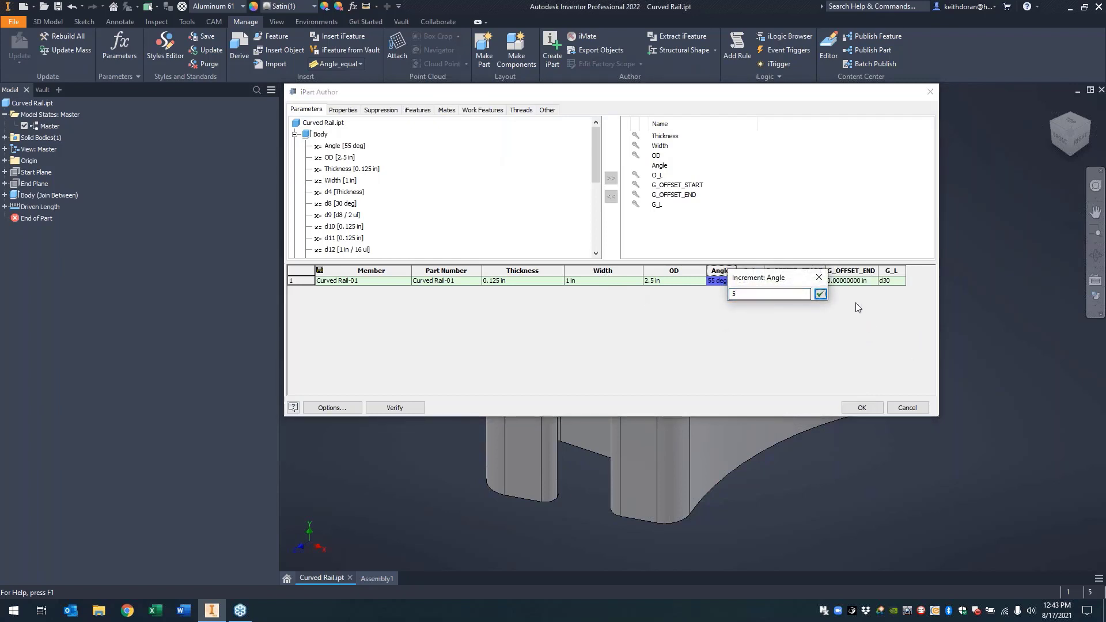
{"action": "left_click", "coordinate": [821, 294]}
{"action": "left_click", "coordinate": [861, 409]}
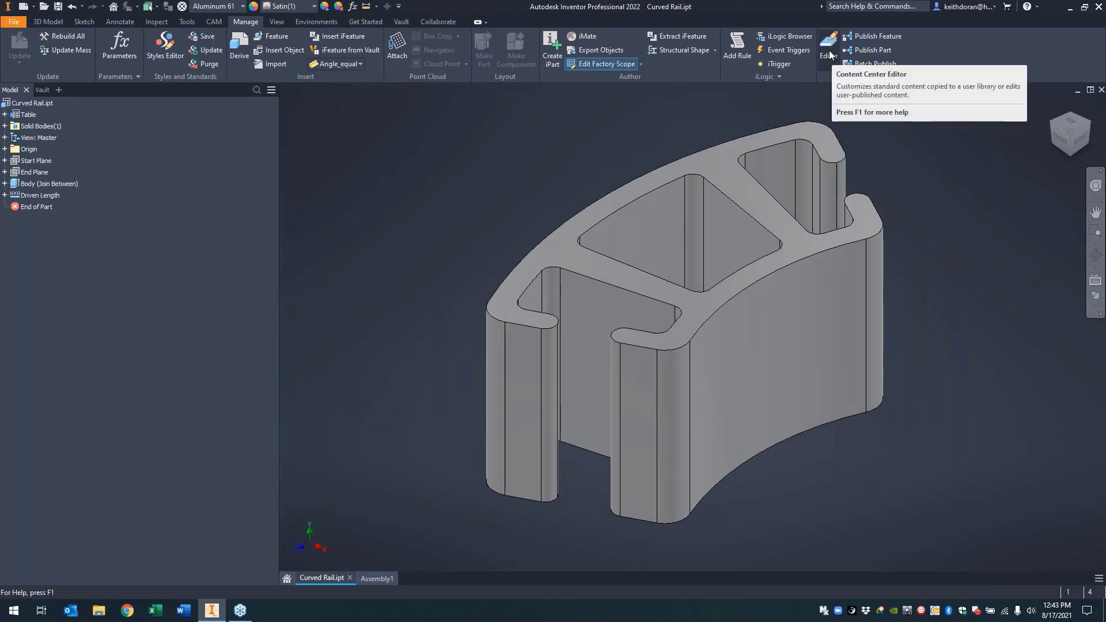
- Start publishing the part to My Library in English under the Structural Shapes category Bolt Rails
{"action": "left_click", "coordinate": [873, 51]}
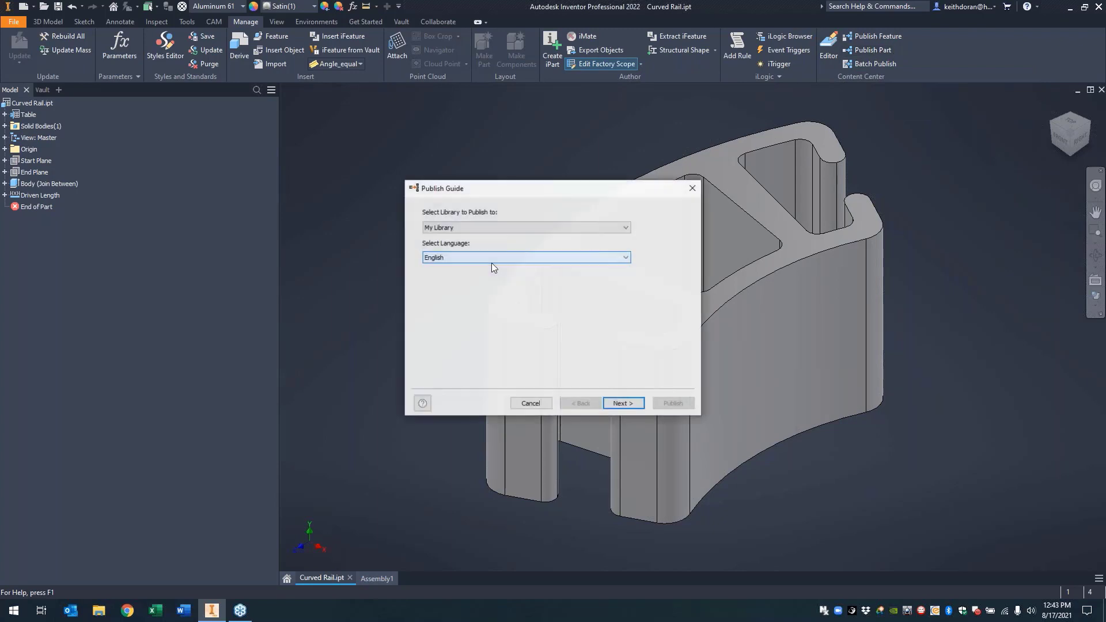
{"action": "key", "text": "Return"}
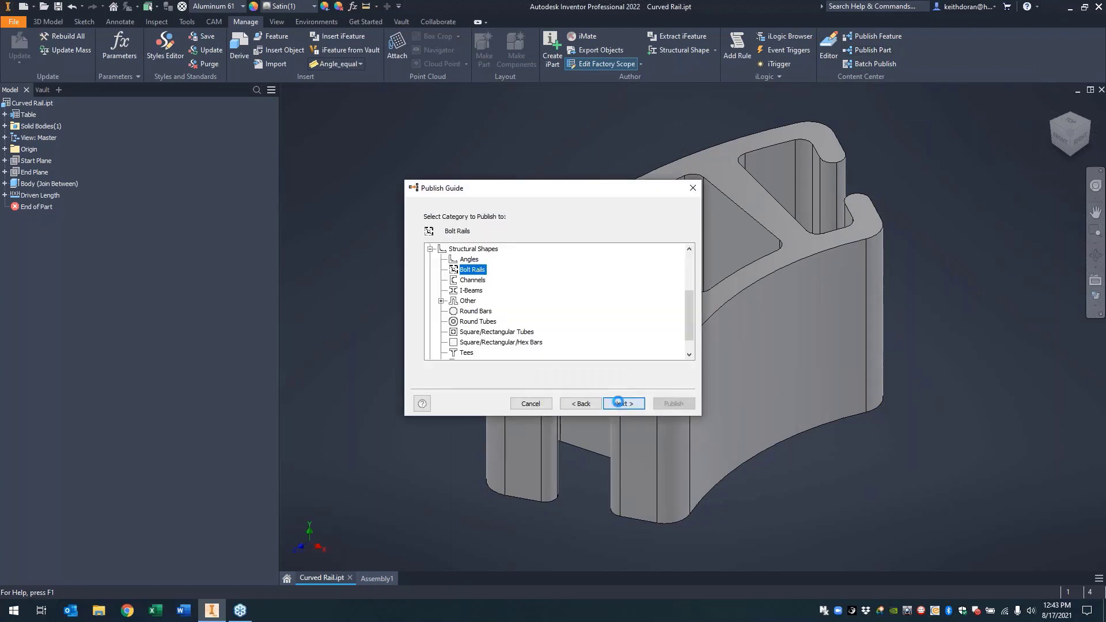
{"action": "left_click", "coordinate": [621, 403]}
{"action": "left_click", "coordinate": [622, 403]}
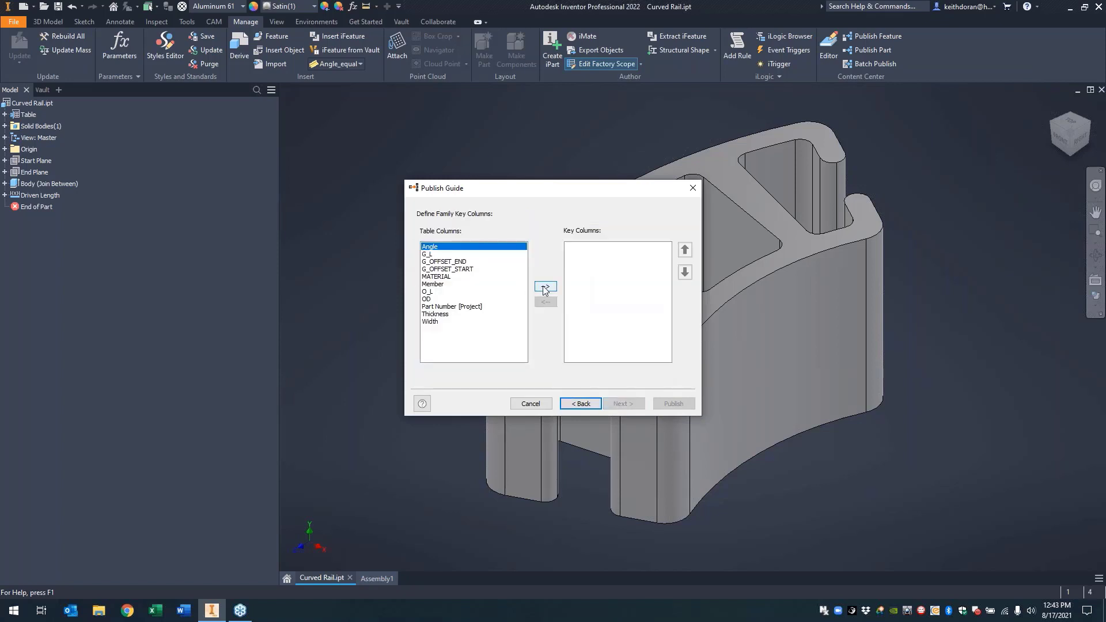
- Define Angle and O_L as the family key columns and continue to the family properties
{"action": "left_click", "coordinate": [545, 287]}
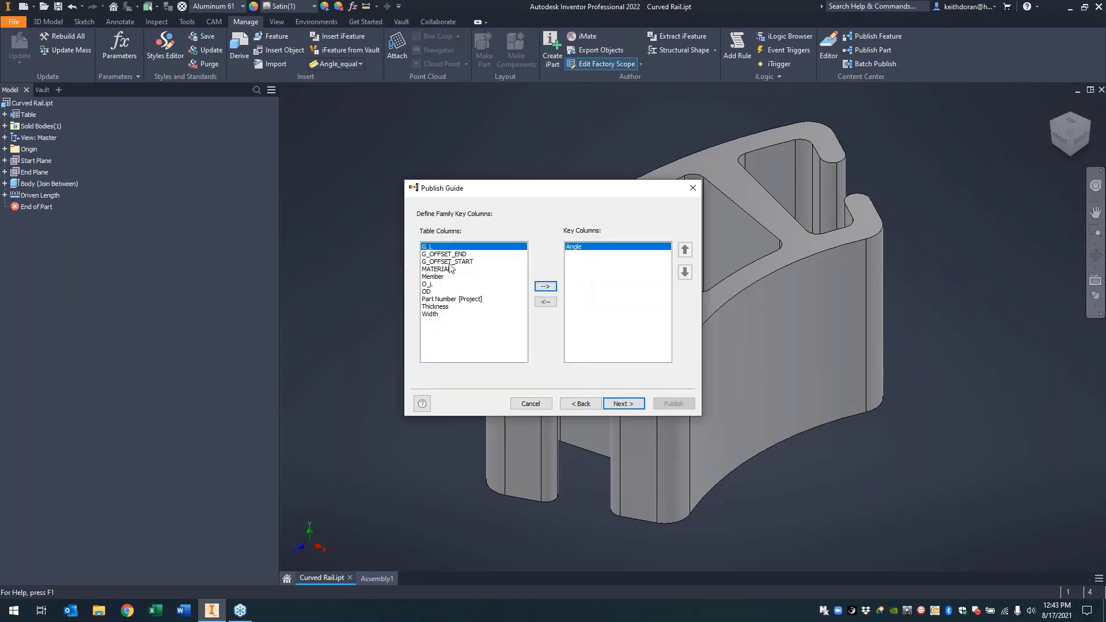
{"action": "left_click", "coordinate": [441, 300]}
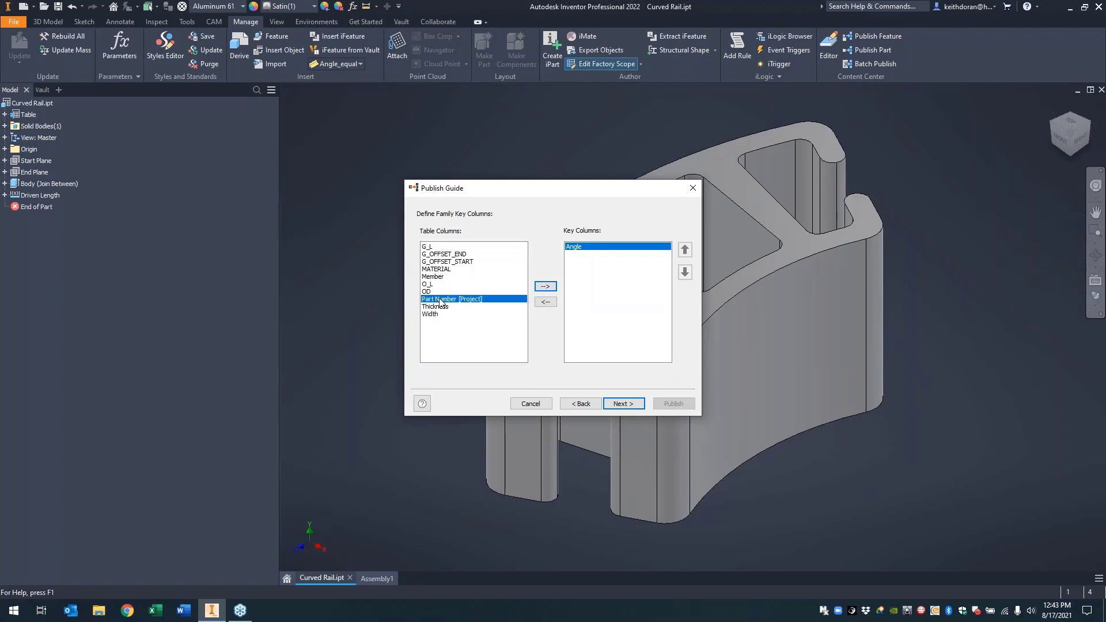
{"action": "left_click", "coordinate": [436, 284]}
{"action": "left_click", "coordinate": [545, 286]}
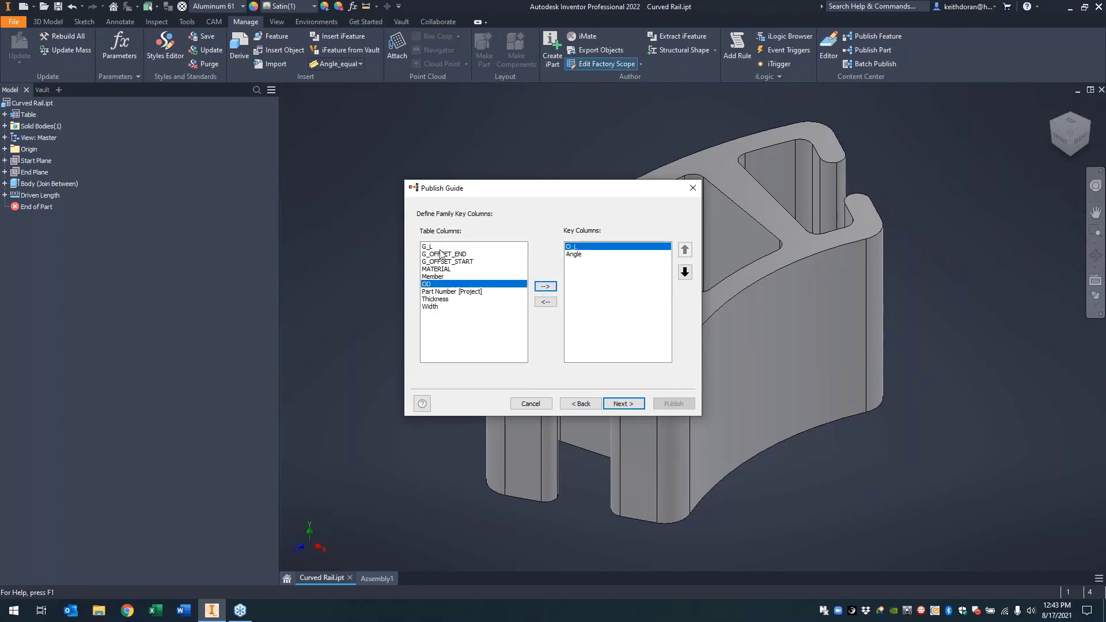
{"action": "left_click", "coordinate": [632, 403]}
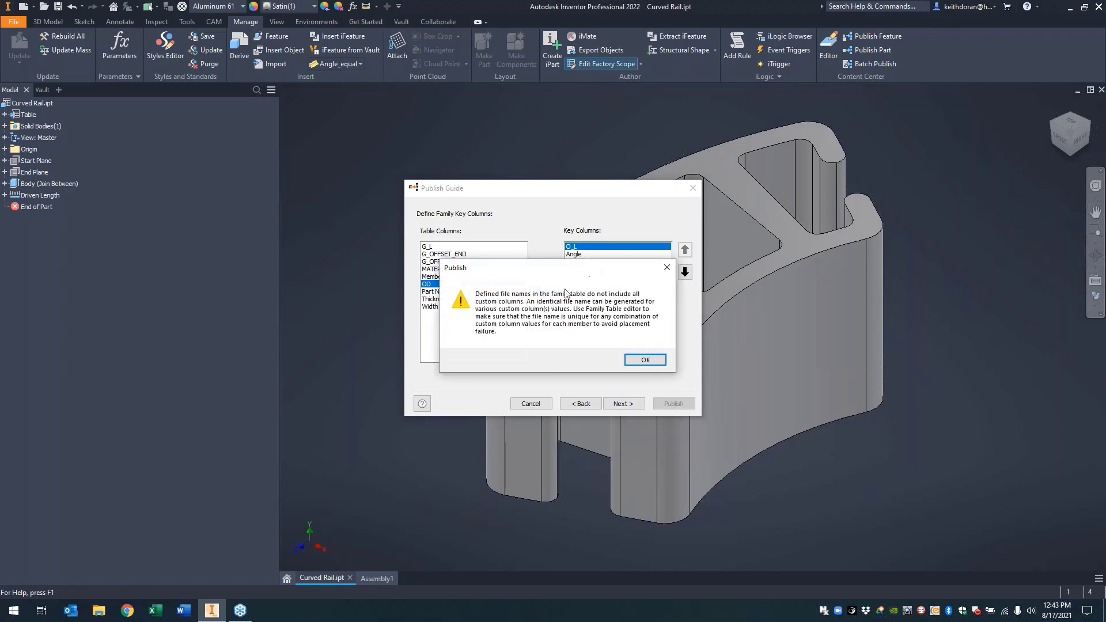
{"action": "left_click", "coordinate": [646, 359]}
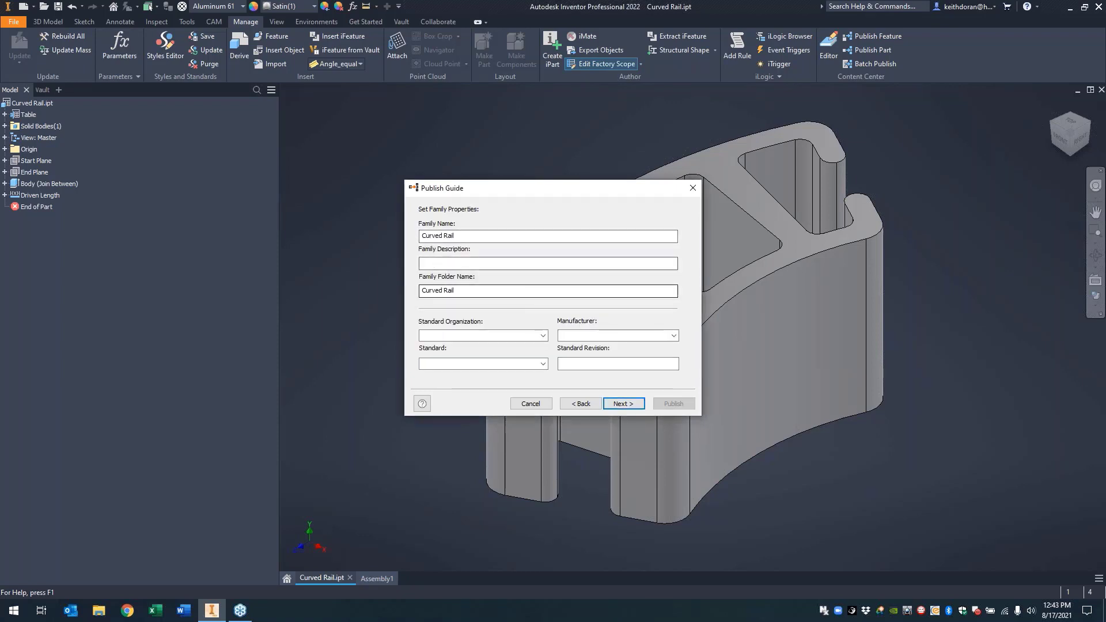
- Name the family Curved Rail - 2, enter HCO as manufacturer, keep the default thumbnail, and publish the part
{"action": "left_click", "coordinate": [456, 236]}
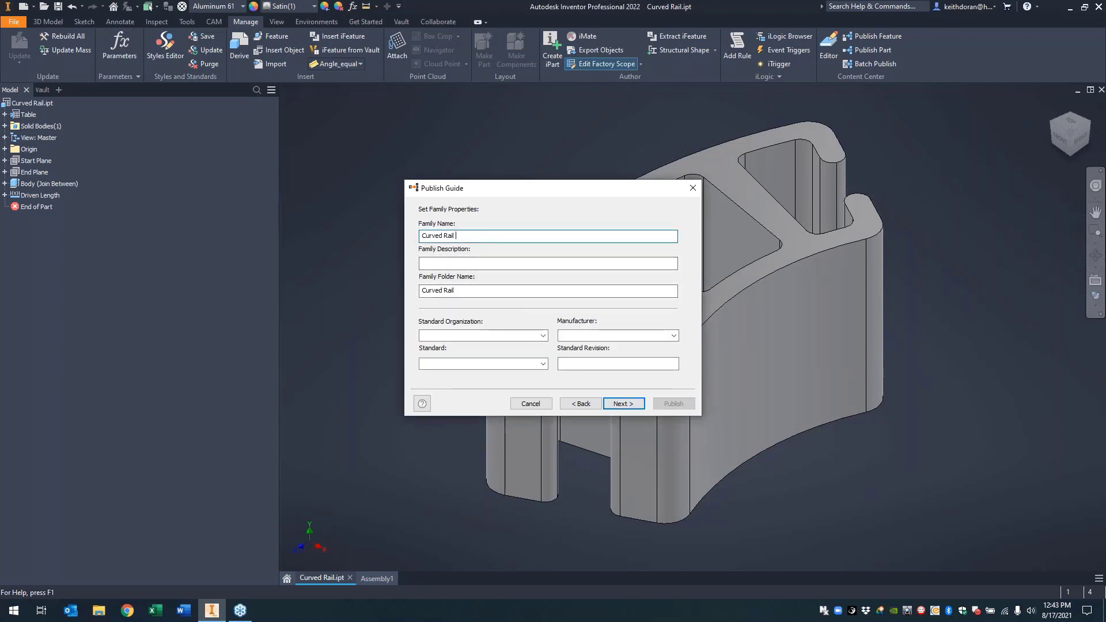
{"action": "key", "text": "BackSpace"}
{"action": "key", "text": "Tab"}
{"action": "key", "text": "Tab"}
{"action": "key", "text": "Tab"}
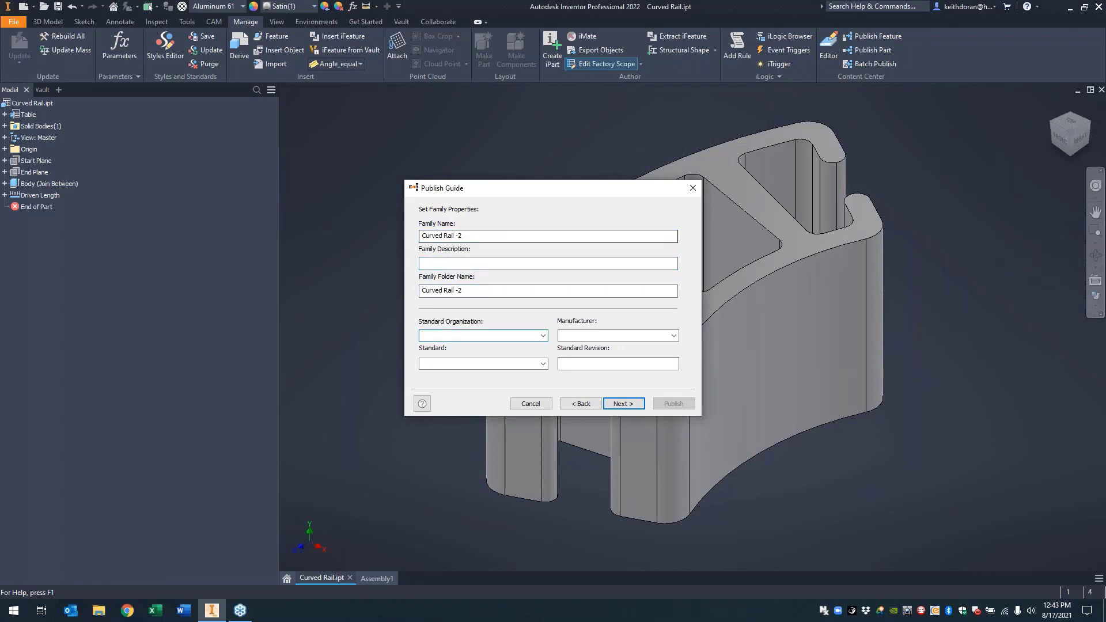
{"action": "left_click", "coordinate": [459, 236]}
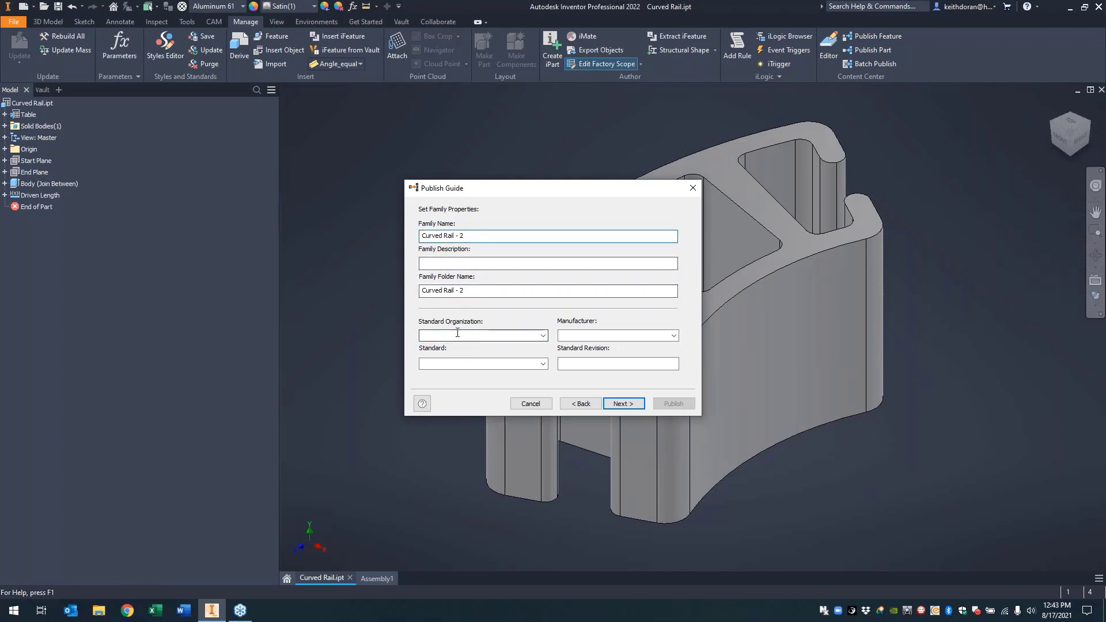
{"action": "left_click", "coordinate": [625, 333]}
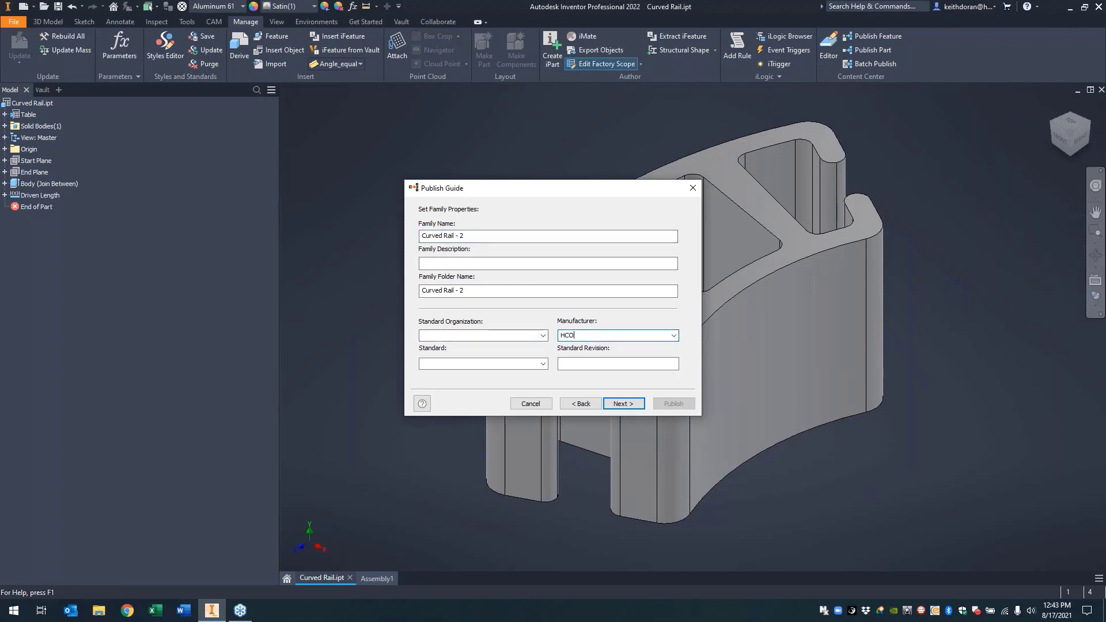
{"action": "left_click", "coordinate": [624, 403]}
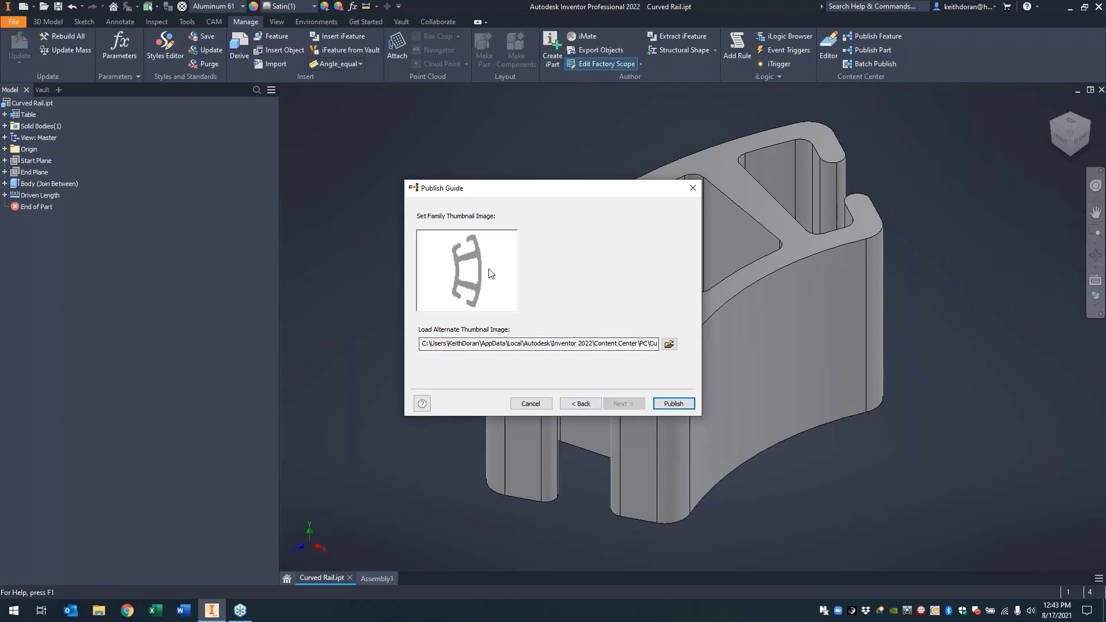
{"action": "left_click", "coordinate": [666, 407]}
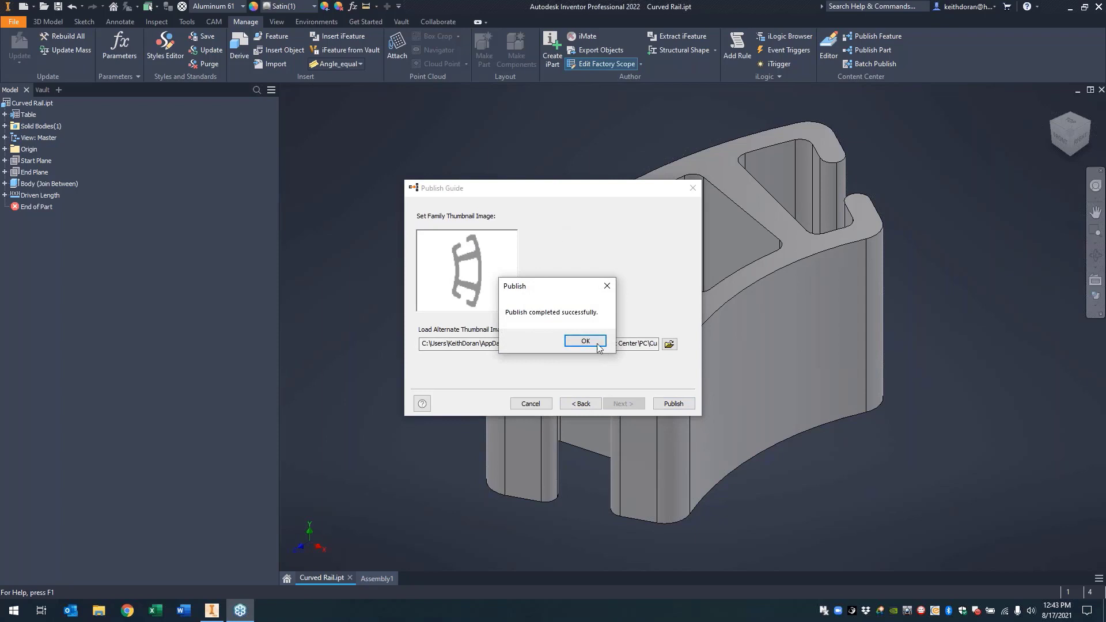
{"action": "left_click", "coordinate": [586, 341]}
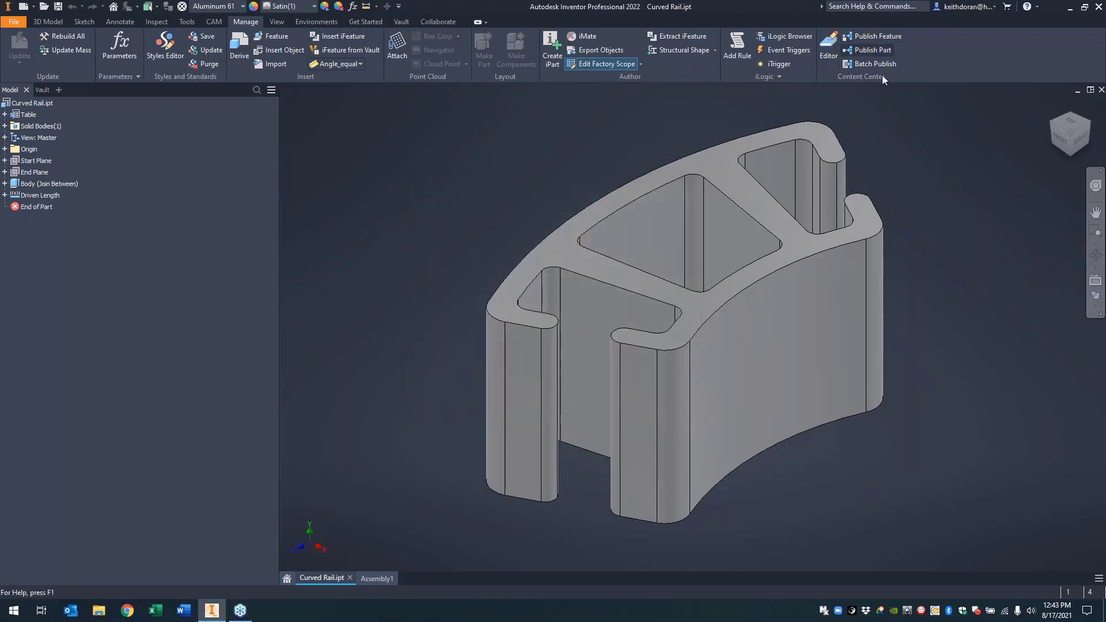
- In Assembly1, delete the Angle Rail - 90 Deg - 1 in component
{"action": "left_click", "coordinate": [389, 581]}
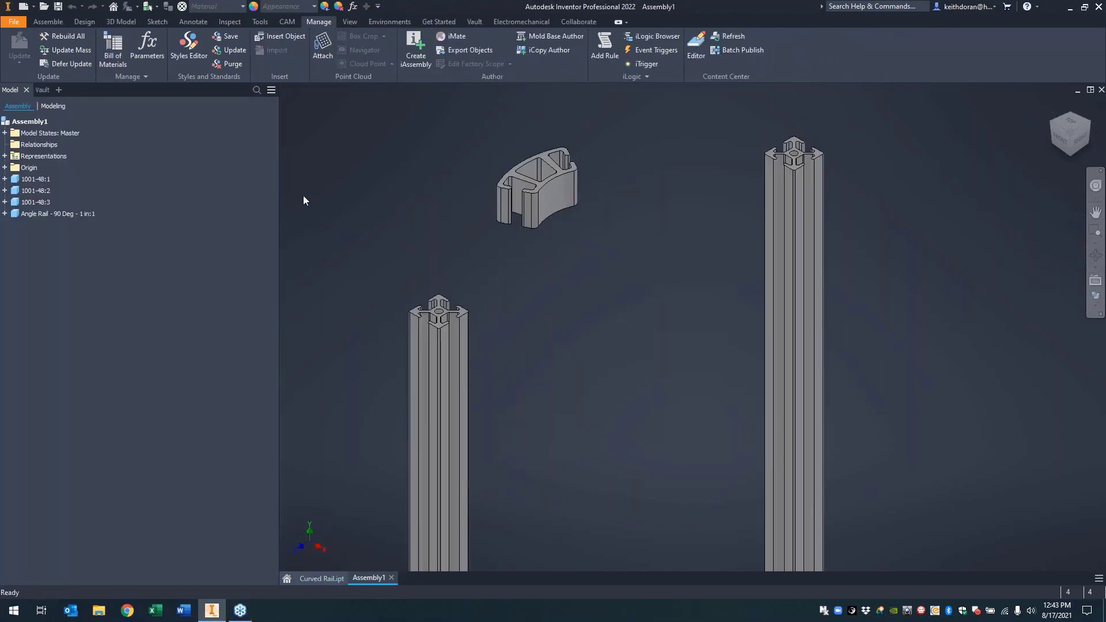
{"action": "key", "text": "Delete"}
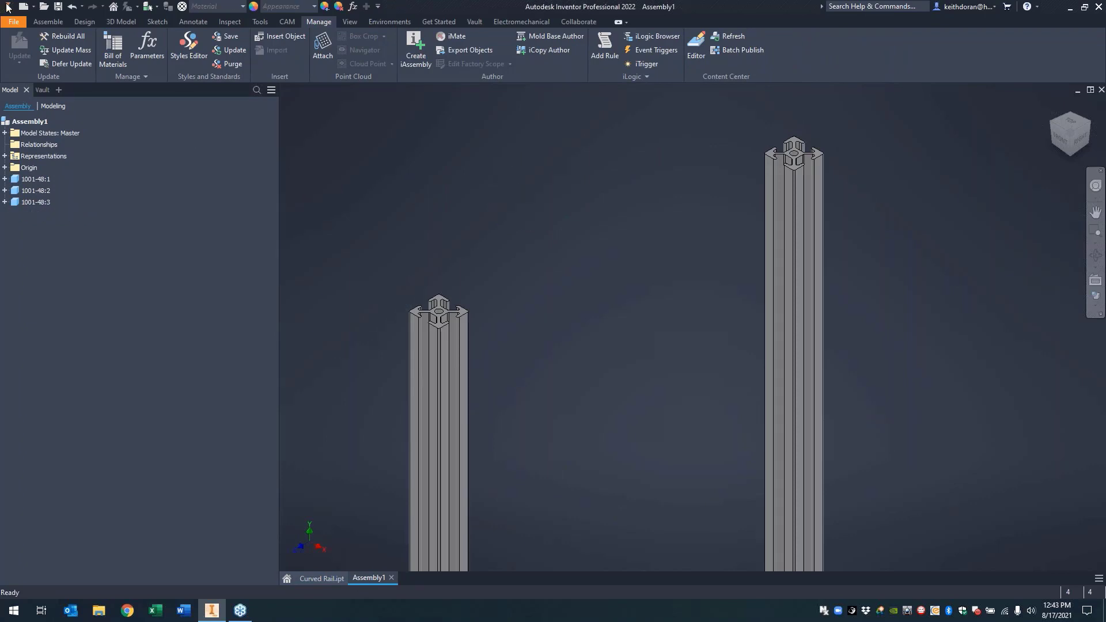
- Choose the Curved Rail - 2 family from Content Center for placement as custom, with O_L 1 in and Angle 90 deg
{"action": "left_click", "coordinate": [48, 21]}
{"action": "left_click", "coordinate": [42, 43]}
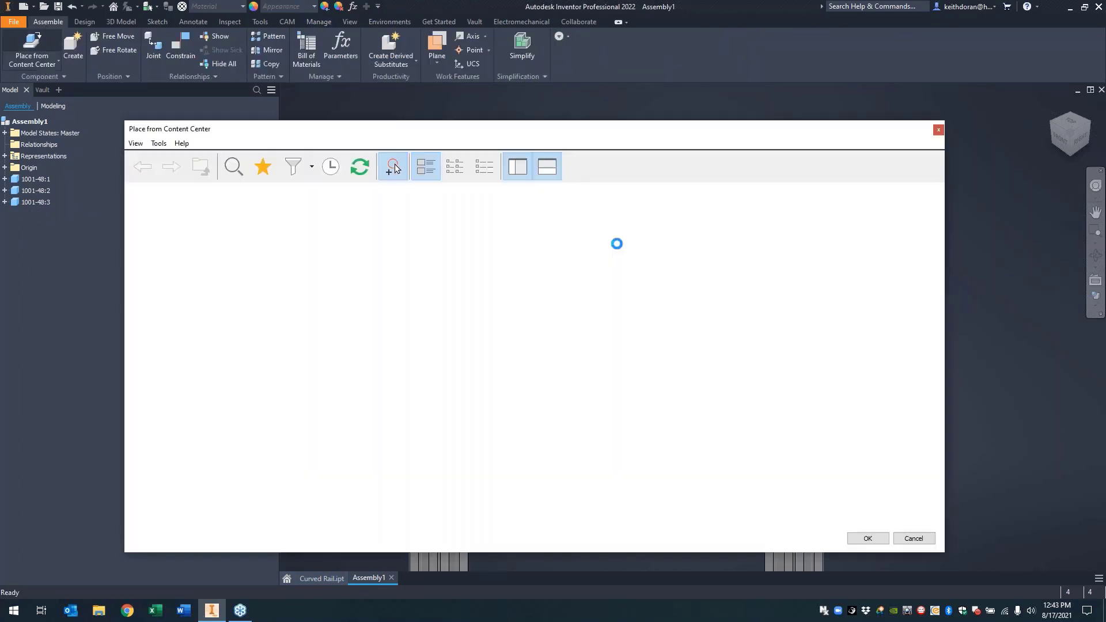
{"action": "left_click", "coordinate": [382, 219]}
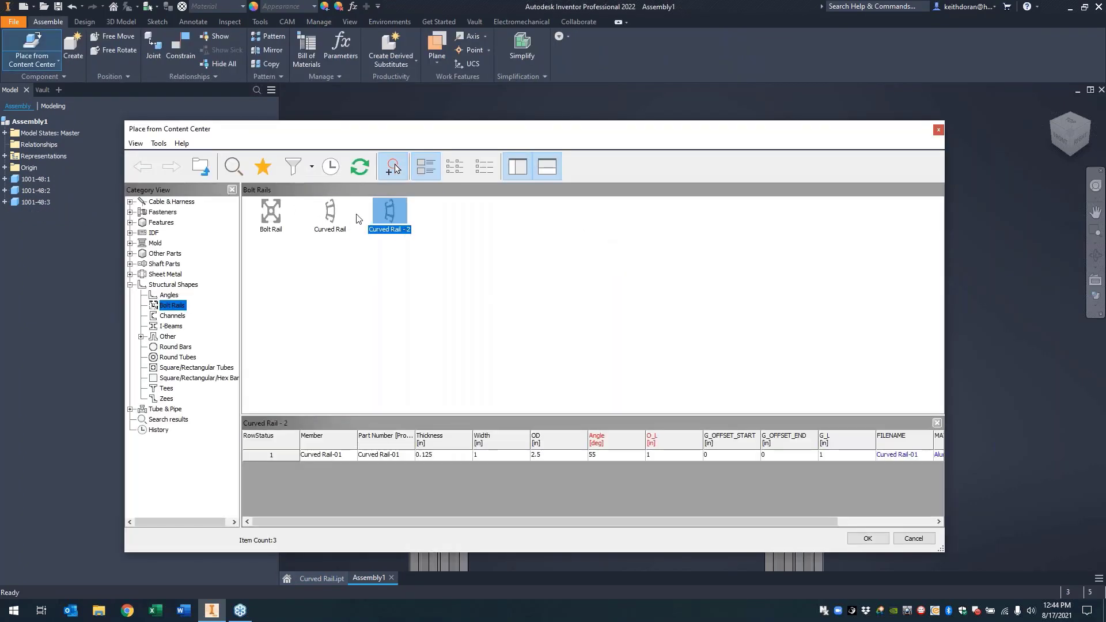
{"action": "double_click", "coordinate": [368, 218]}
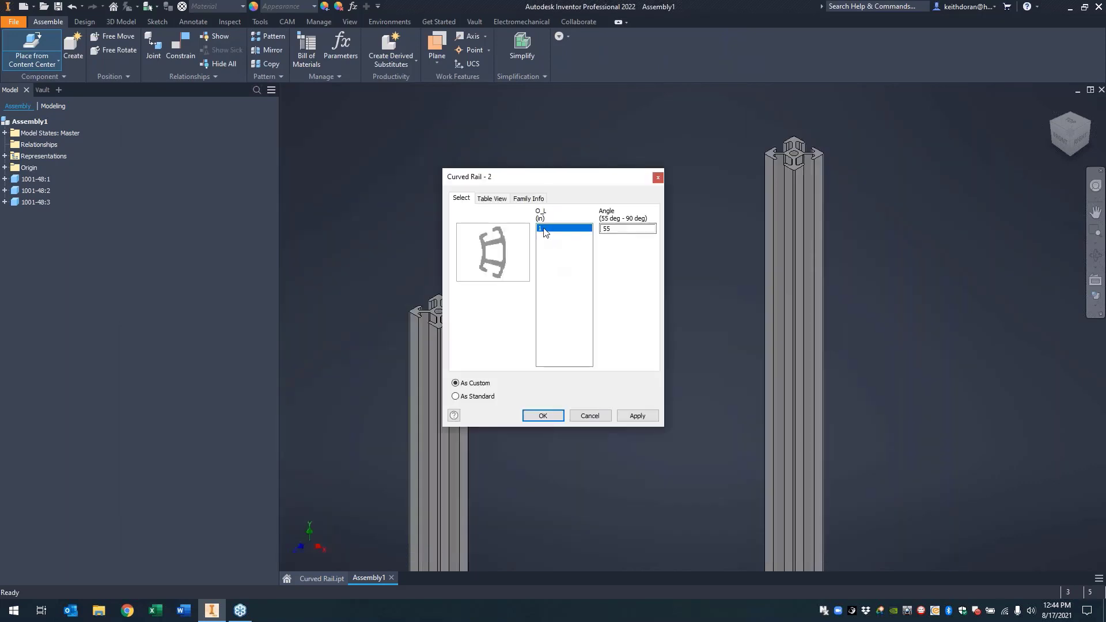
{"action": "type", "text": "90"}
{"action": "left_click", "coordinate": [543, 416]}
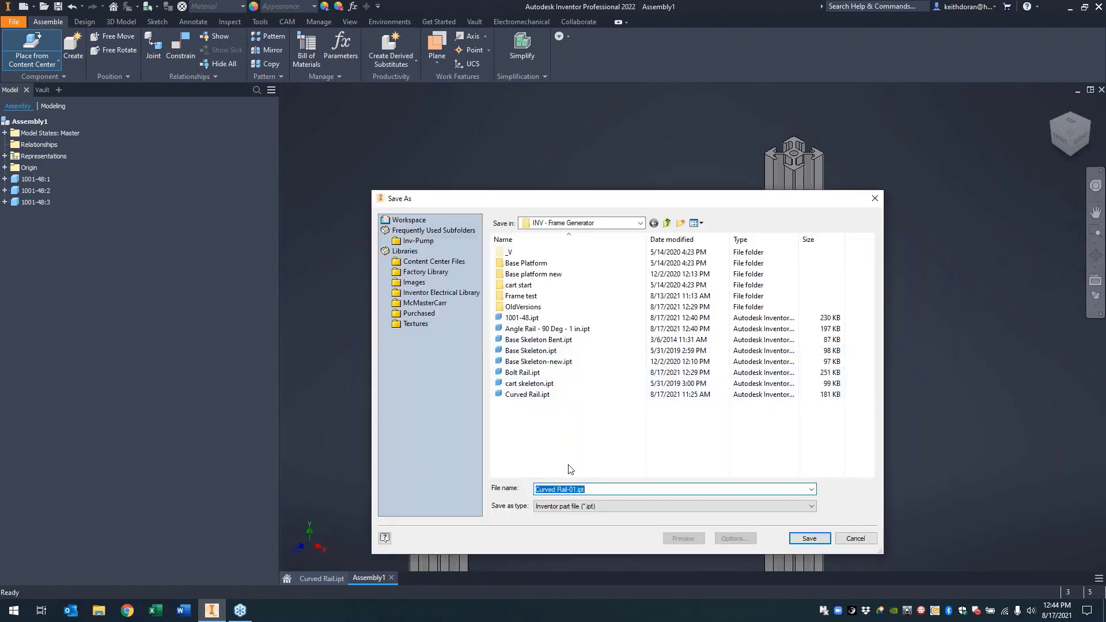
- Try to save the new part under the existing file name Angle Rail - 90 Deg - 1 in.ipt
{"action": "left_click", "coordinate": [545, 328]}
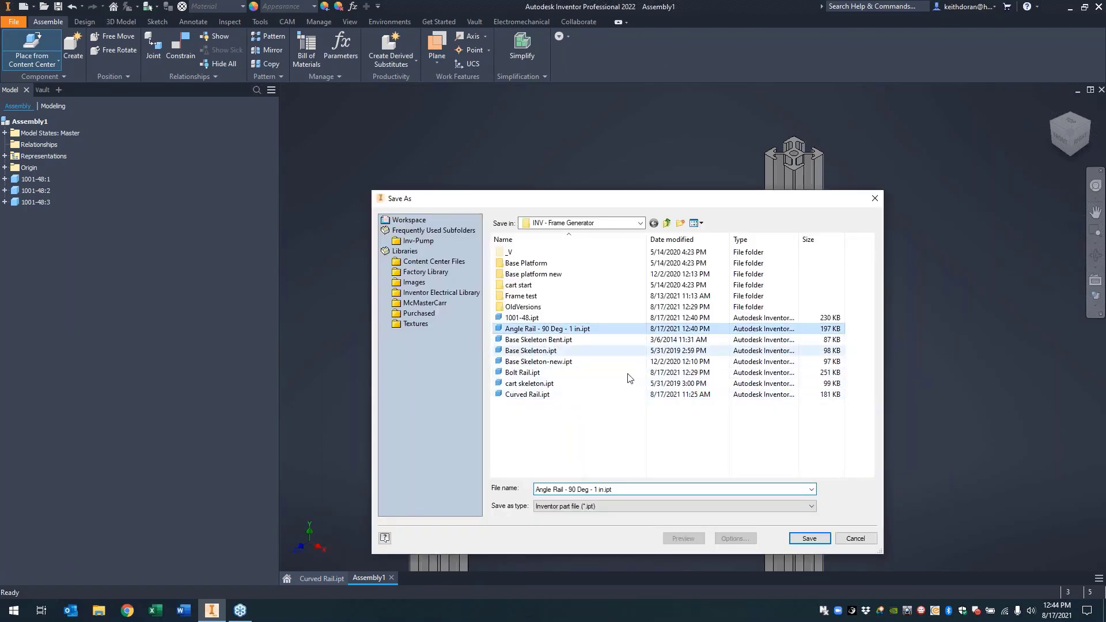
{"action": "left_click", "coordinate": [821, 541]}
{"action": "left_click", "coordinate": [581, 306]}
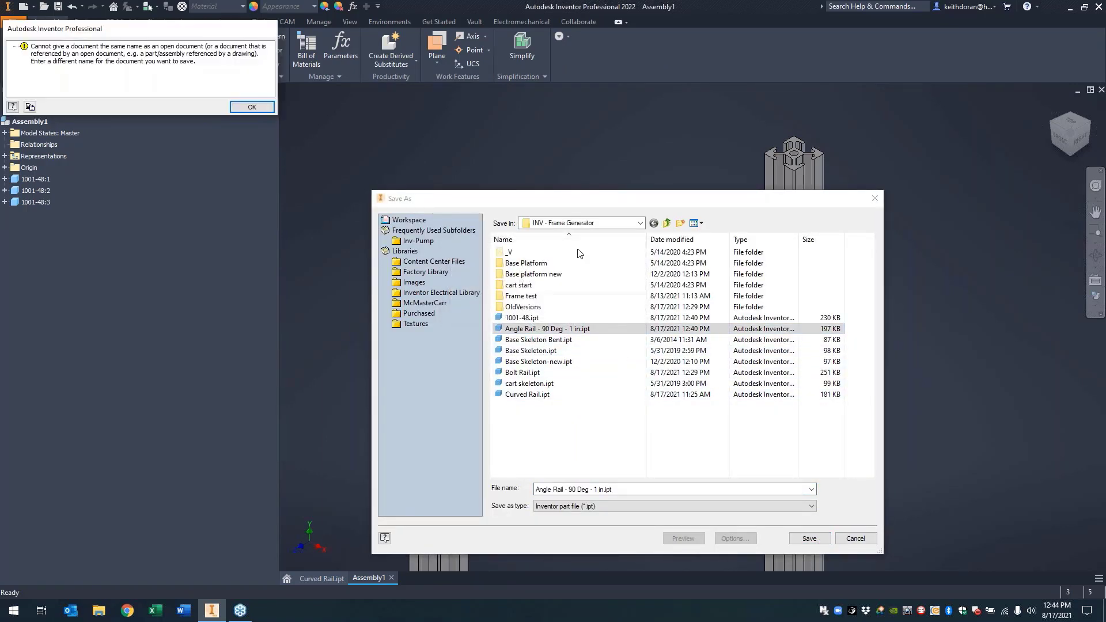
{"action": "left_click", "coordinate": [257, 109]}
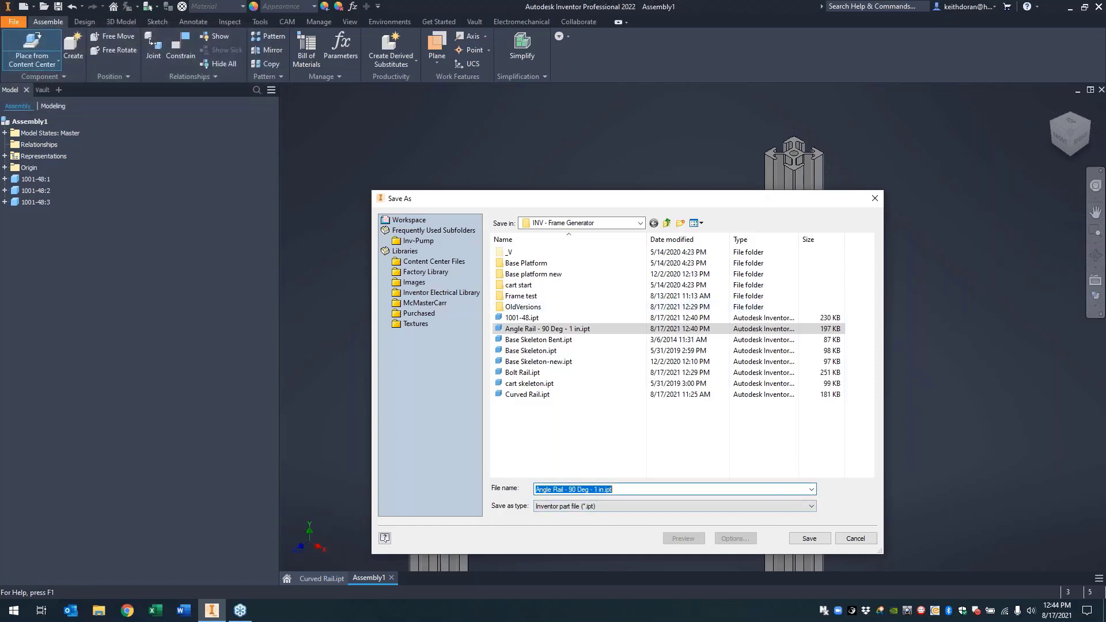
- Save the new part as Angle Rail - 90 Deg - 1 in-2.ipt in the INV - Frame Generator folder
{"action": "left_click", "coordinate": [608, 490]}
{"action": "type", "text": "-2"}
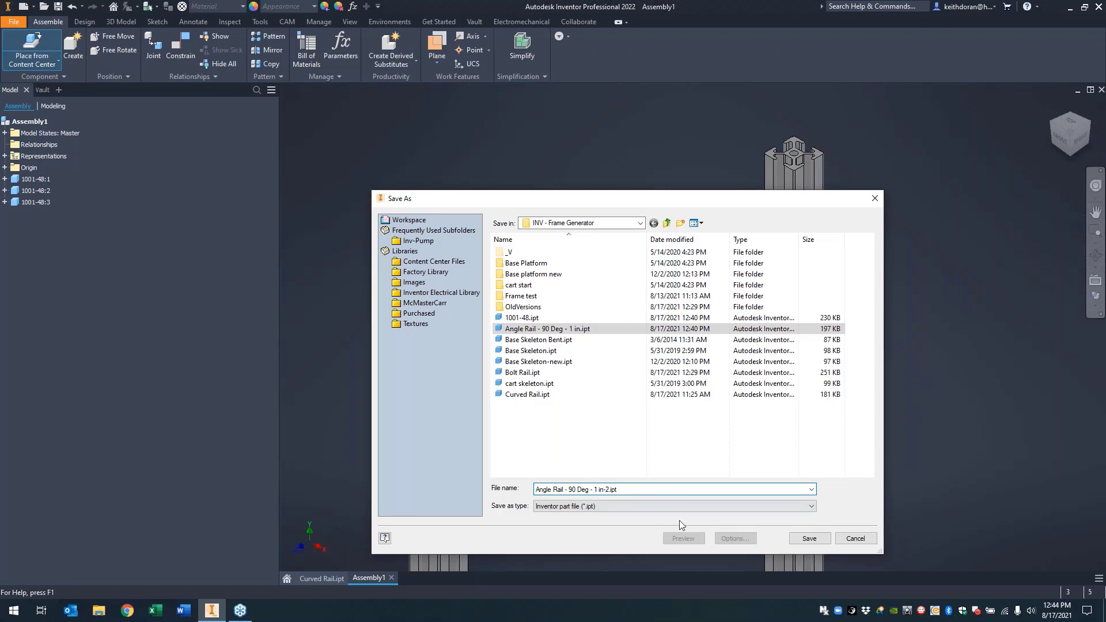
{"action": "left_click", "coordinate": [809, 538]}
- Place one instance of the curved rail between the upright bolt rails, end placement, and inspect its curve up close
{"action": "left_click", "coordinate": [559, 236]}
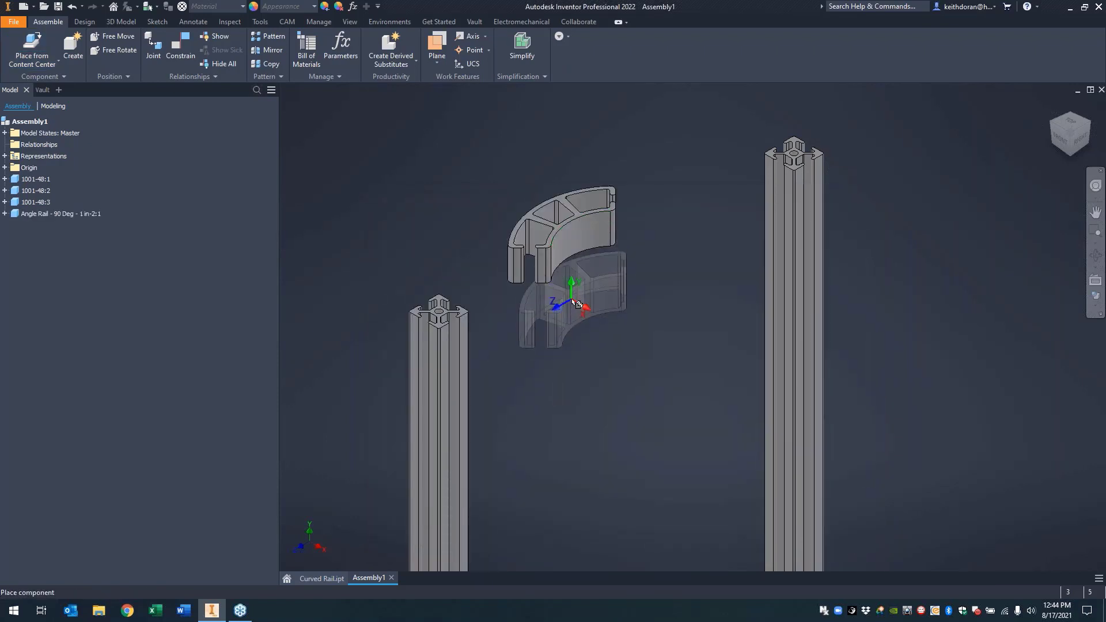
{"action": "right_click", "coordinate": [579, 368]}
{"action": "left_click", "coordinate": [630, 330]}
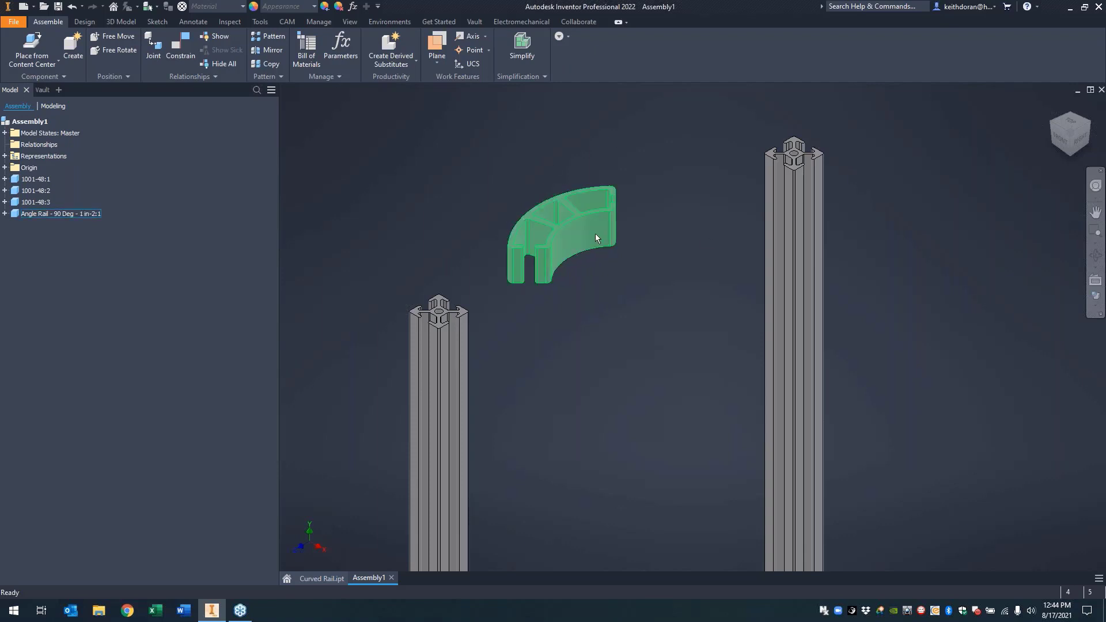
{"action": "scroll", "coordinate": [611, 228], "scroll_direction": "up", "scroll_amount": 3}
{"action": "scroll", "coordinate": [584, 233], "scroll_direction": "up", "scroll_amount": 2}
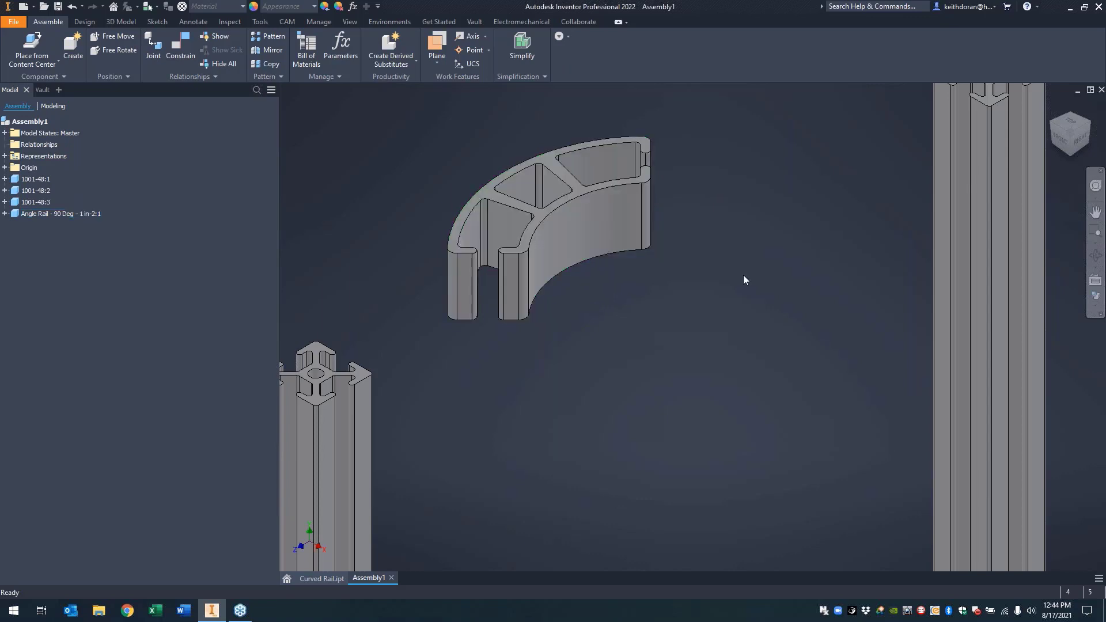
- Delete the three bolt rails and the curved rail from the assembly
{"action": "scroll", "coordinate": [669, 306], "scroll_direction": "down", "scroll_amount": 5}
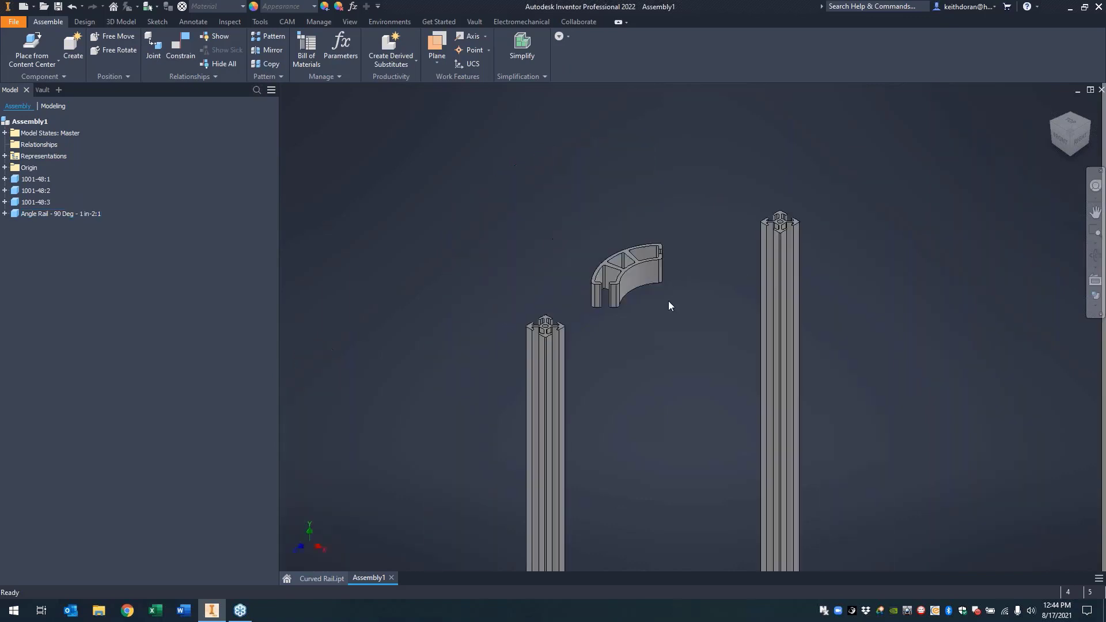
{"action": "scroll", "coordinate": [666, 304], "scroll_direction": "up", "scroll_amount": 3}
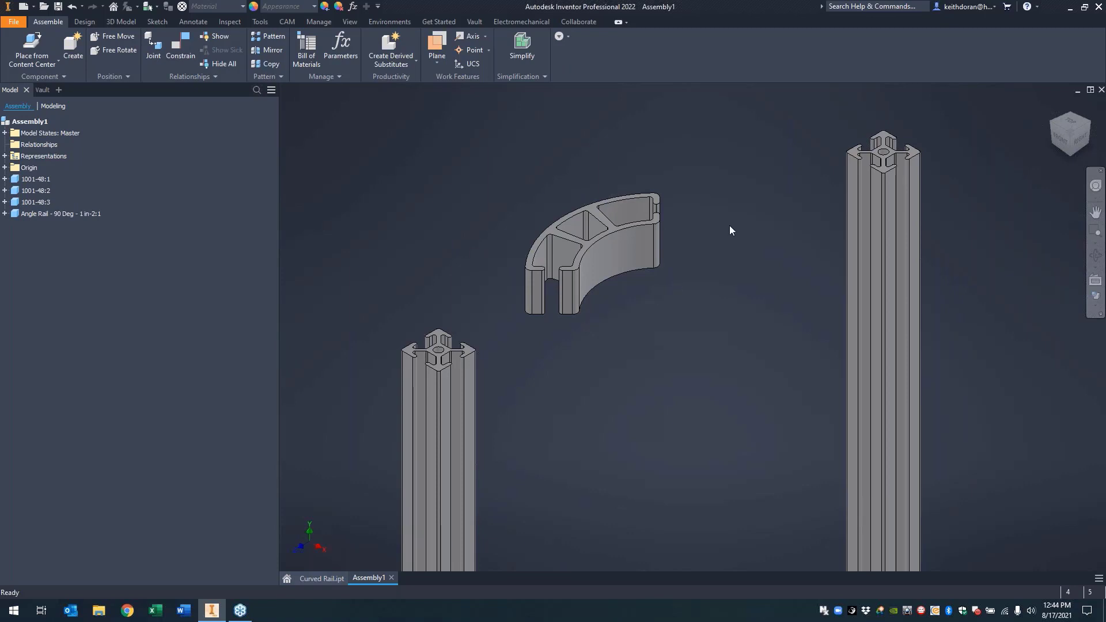
{"action": "scroll", "coordinate": [749, 229], "scroll_direction": "up", "scroll_amount": 3}
{"action": "scroll", "coordinate": [756, 231], "scroll_direction": "down", "scroll_amount": 5}
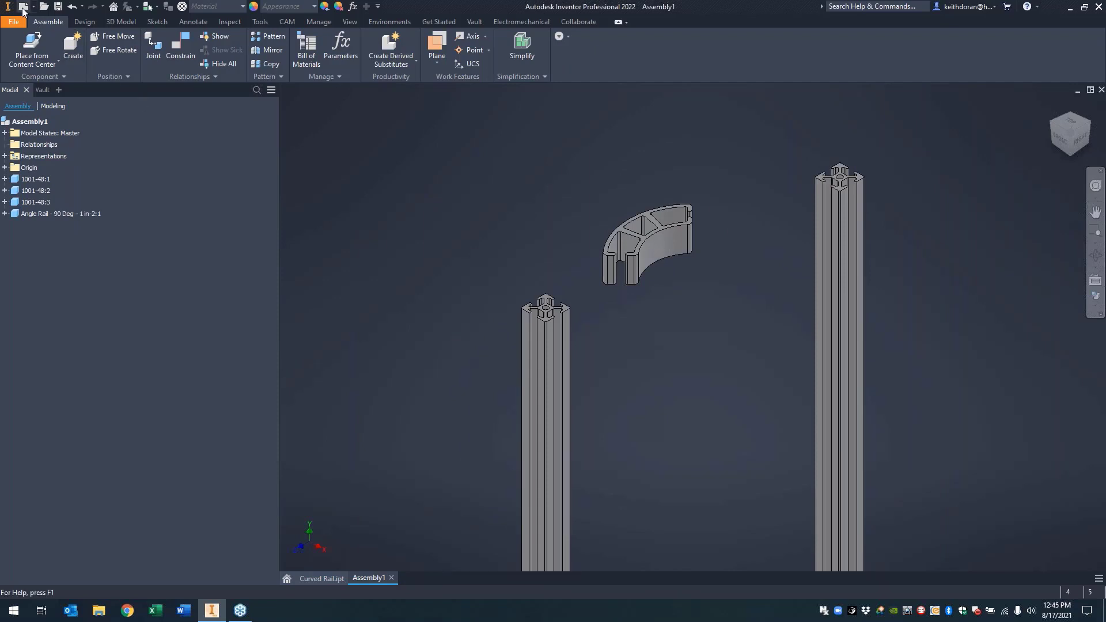
{"action": "scroll", "coordinate": [741, 205], "scroll_direction": "down", "scroll_amount": 5}
{"action": "left_click_drag", "start_coordinate": [894, 129], "coordinate": [591, 391]}
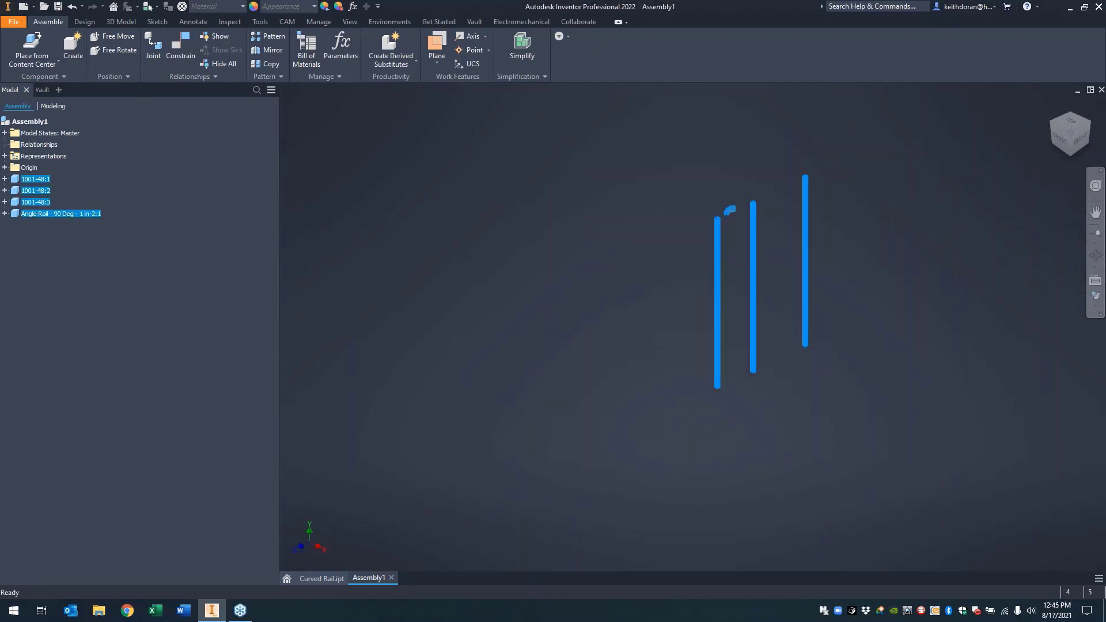
{"action": "key", "text": "Delete"}
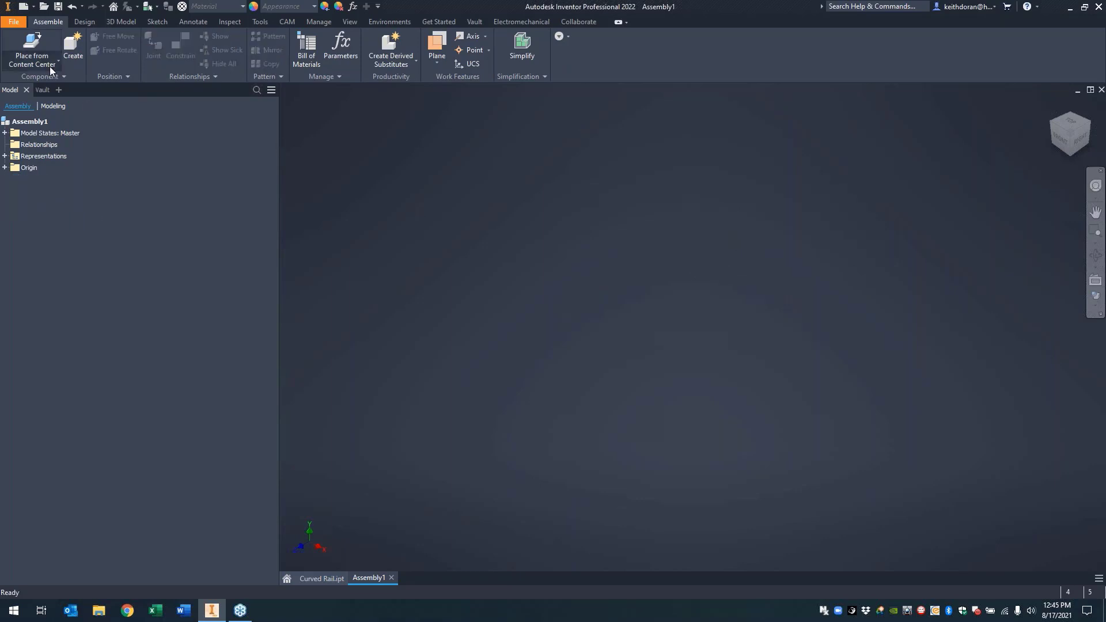
- Place a single instance of Base Skeleton.ipt from the INV - Frame Generator folder in the emptied assembly
{"action": "left_click", "coordinate": [35, 61]}
{"action": "left_click", "coordinate": [26, 84]}
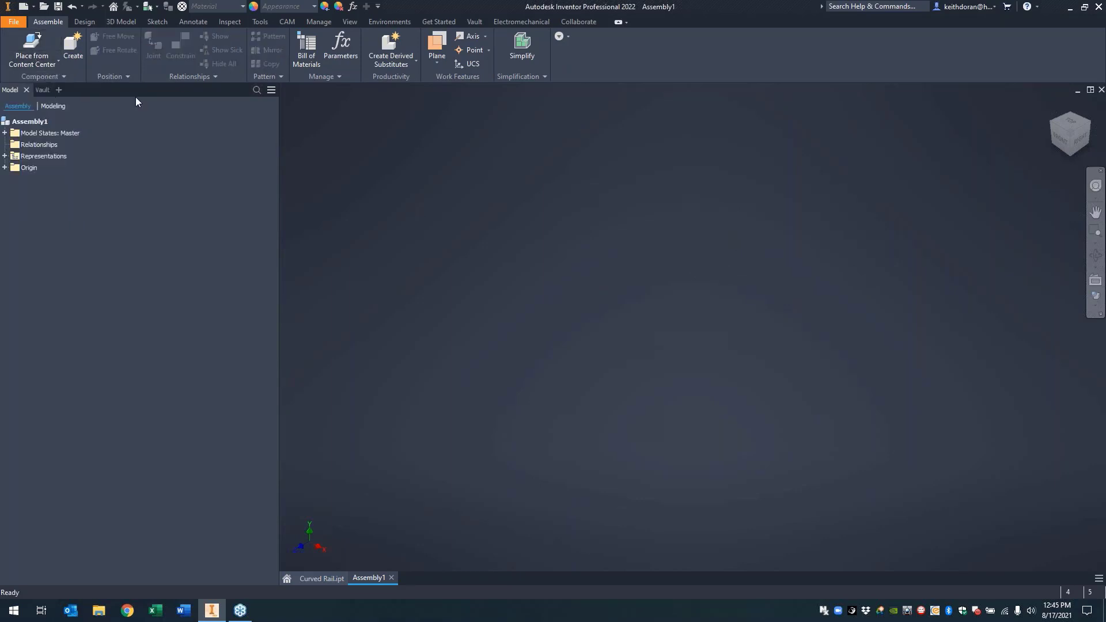
{"action": "scroll", "coordinate": [678, 344], "scroll_direction": "down", "scroll_amount": 1}
{"action": "left_click", "coordinate": [605, 373]}
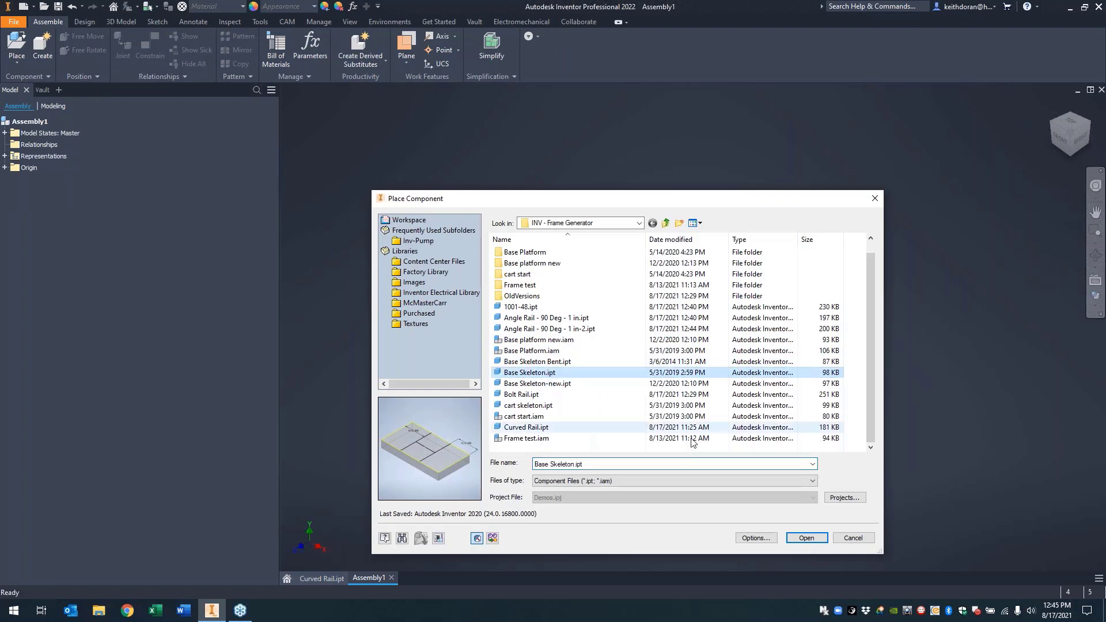
{"action": "left_click", "coordinate": [813, 539]}
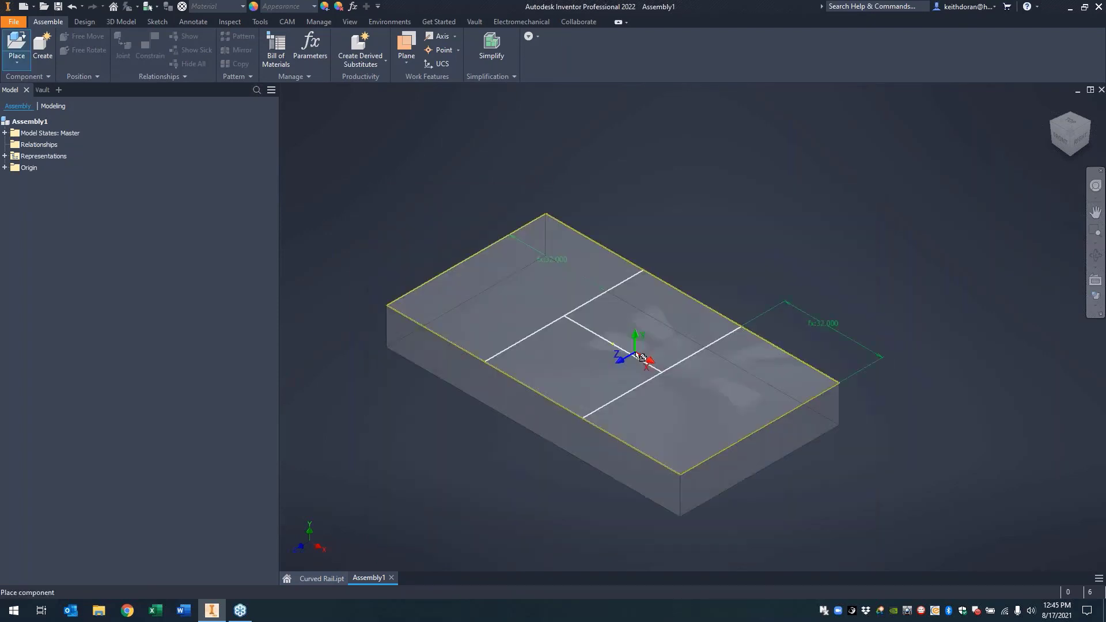
{"action": "right_click", "coordinate": [634, 354]}
{"action": "left_click", "coordinate": [673, 362]}
{"action": "right_click", "coordinate": [842, 118]}
{"action": "left_click", "coordinate": [786, 173]}
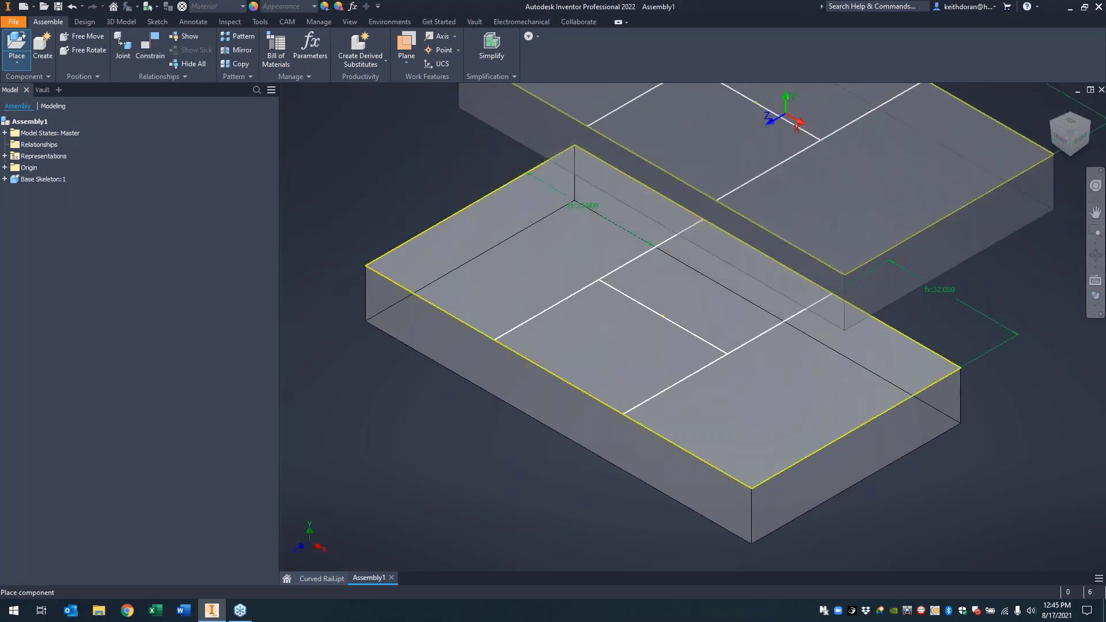
{"action": "scroll", "coordinate": [894, 254], "scroll_direction": "up", "scroll_amount": 3}
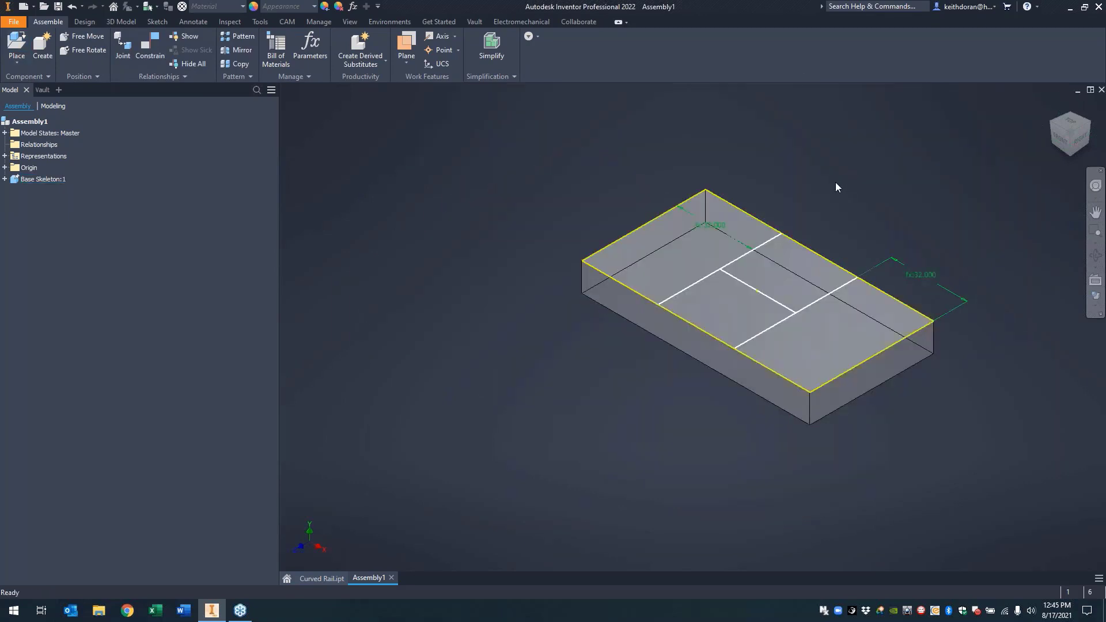
- Save the assembly as Frame test.iam in the INV - Frame Generator folder, replacing the existing file and accepting the initial save
{"action": "left_click", "coordinate": [91, 25]}
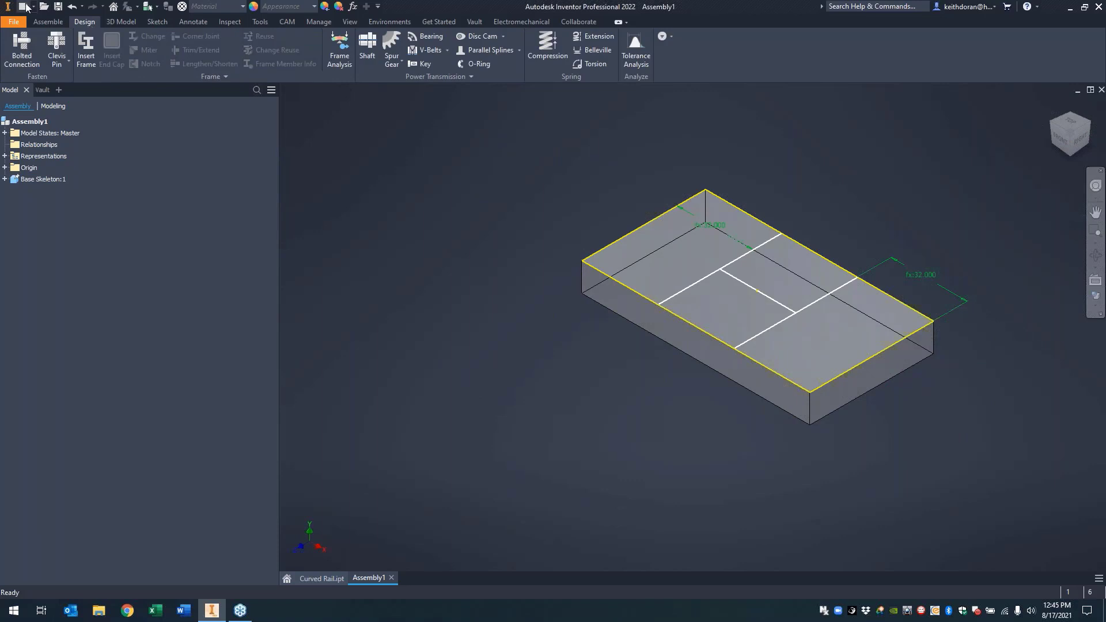
{"action": "left_click", "coordinate": [59, 5]}
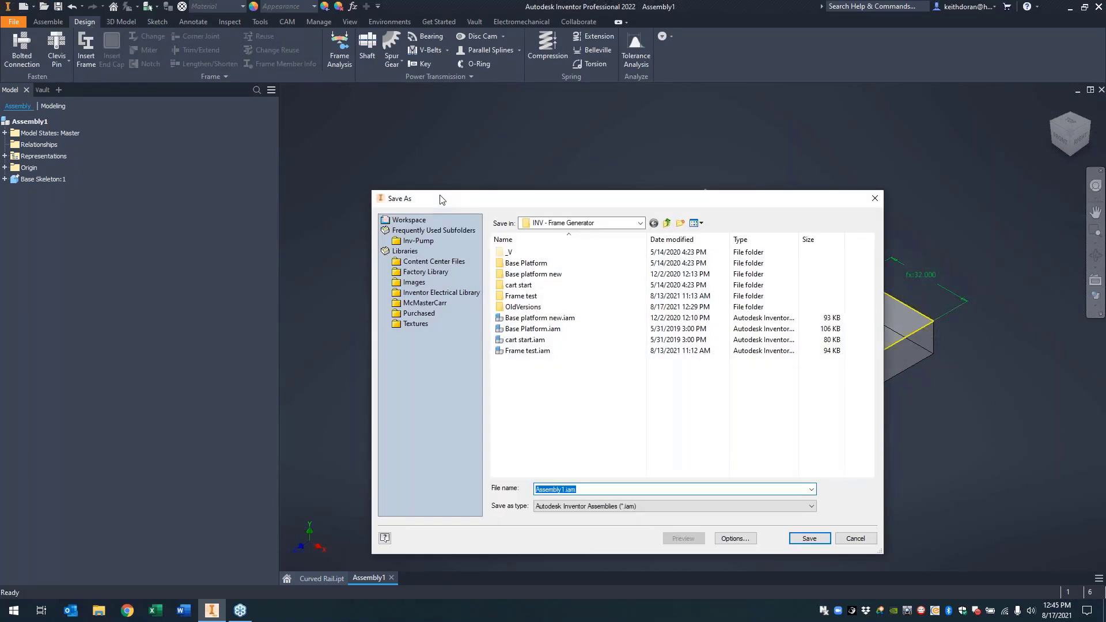
{"action": "type", "text": "Frame test"}
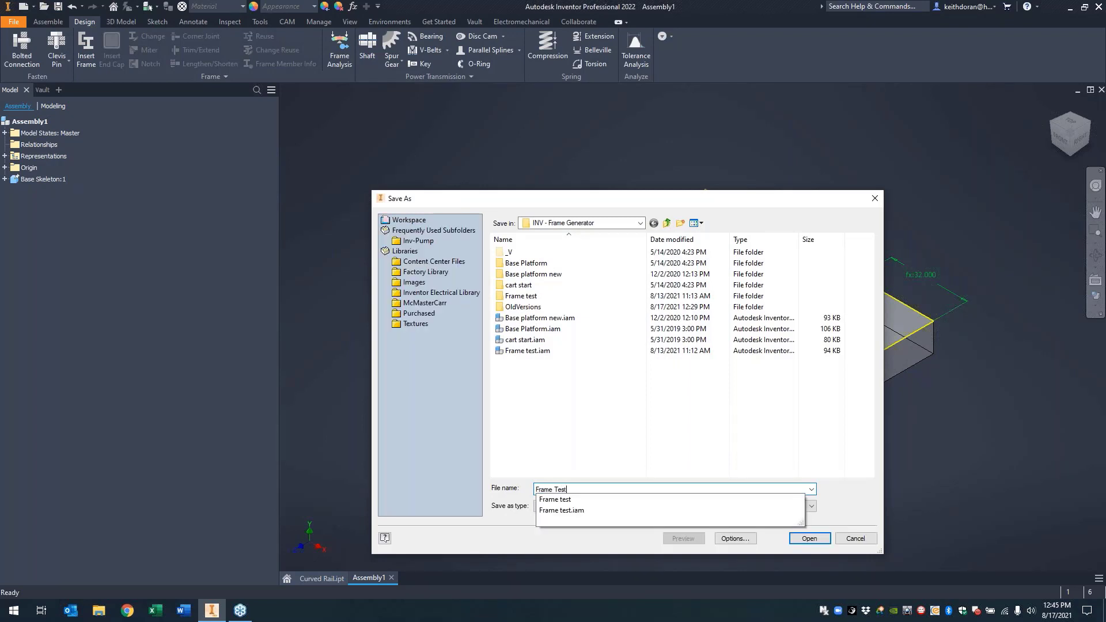
{"action": "key", "text": "Return"}
{"action": "left_click", "coordinate": [667, 223]}
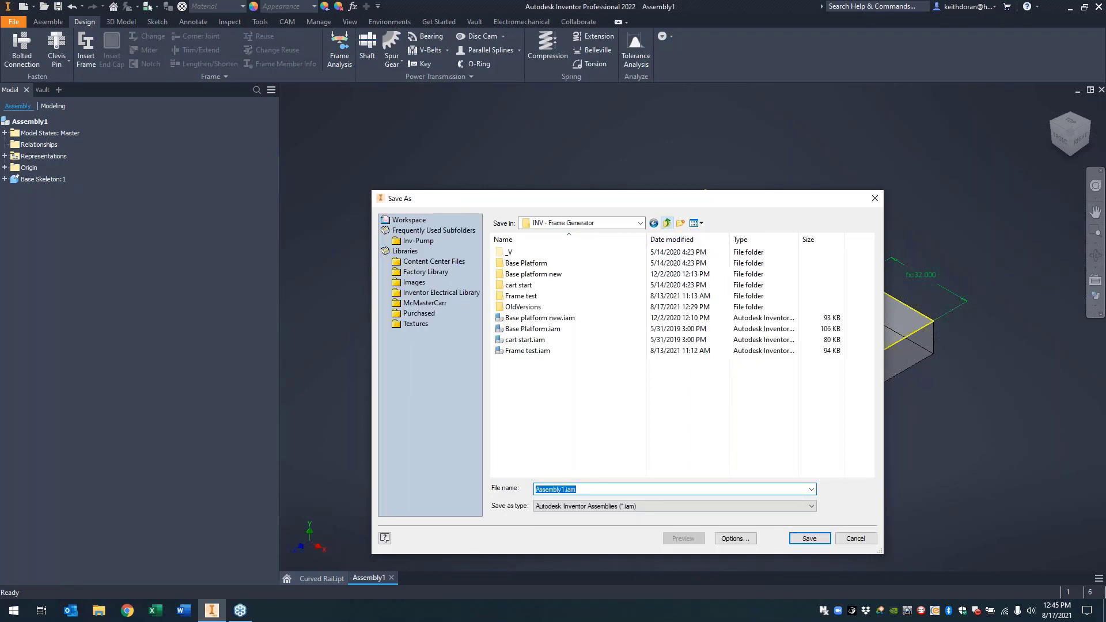
{"action": "left_click", "coordinate": [528, 351]}
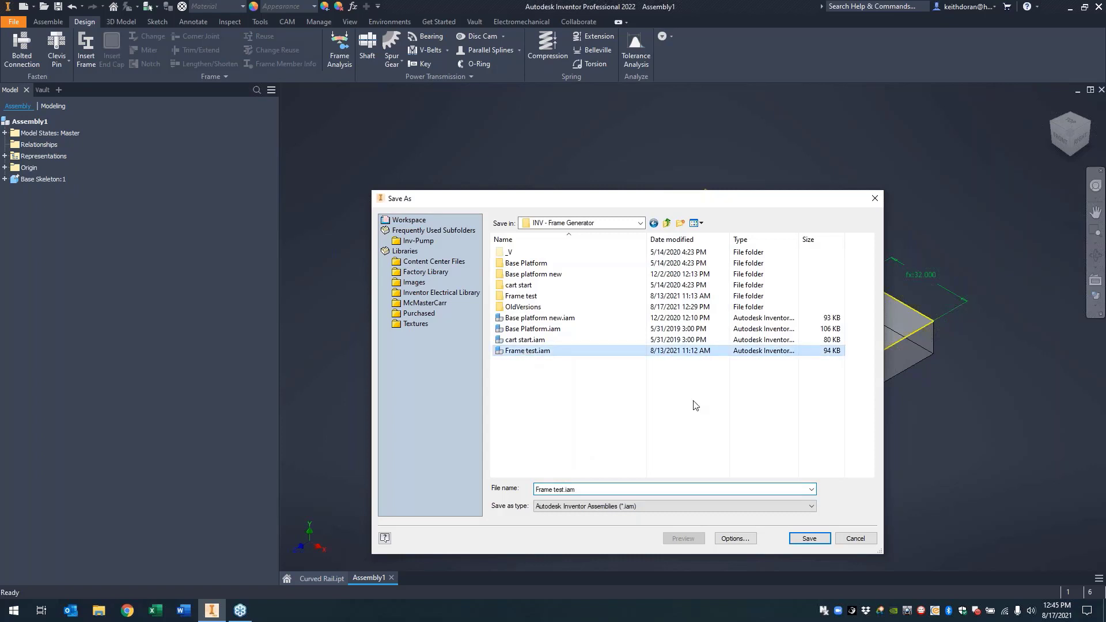
{"action": "left_click", "coordinate": [810, 539]}
{"action": "left_click", "coordinate": [580, 306]}
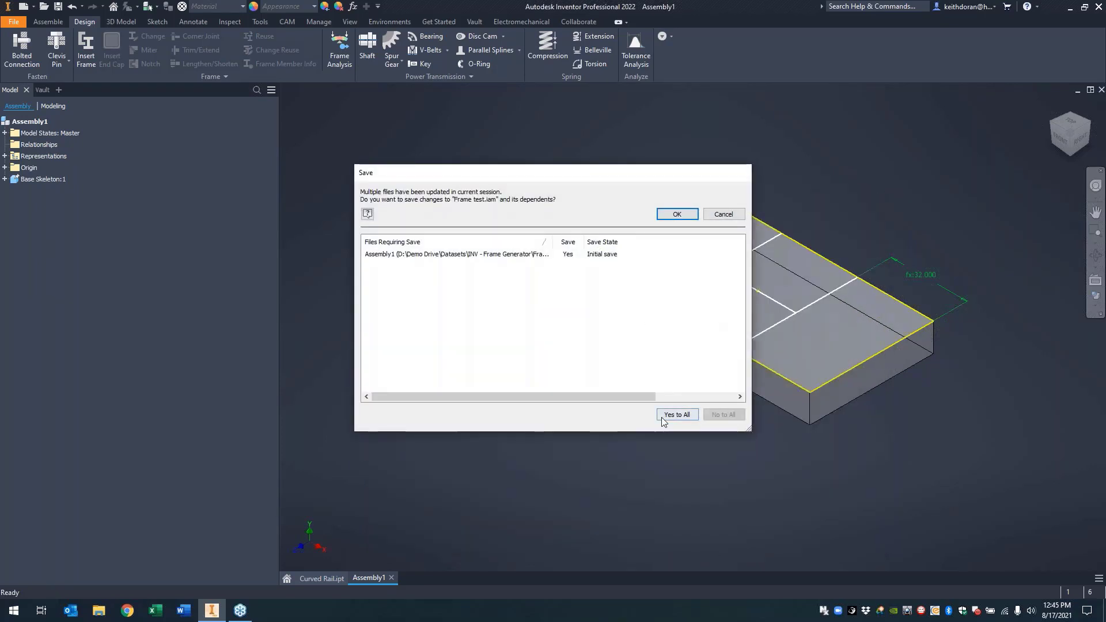
{"action": "left_click", "coordinate": [677, 215]}
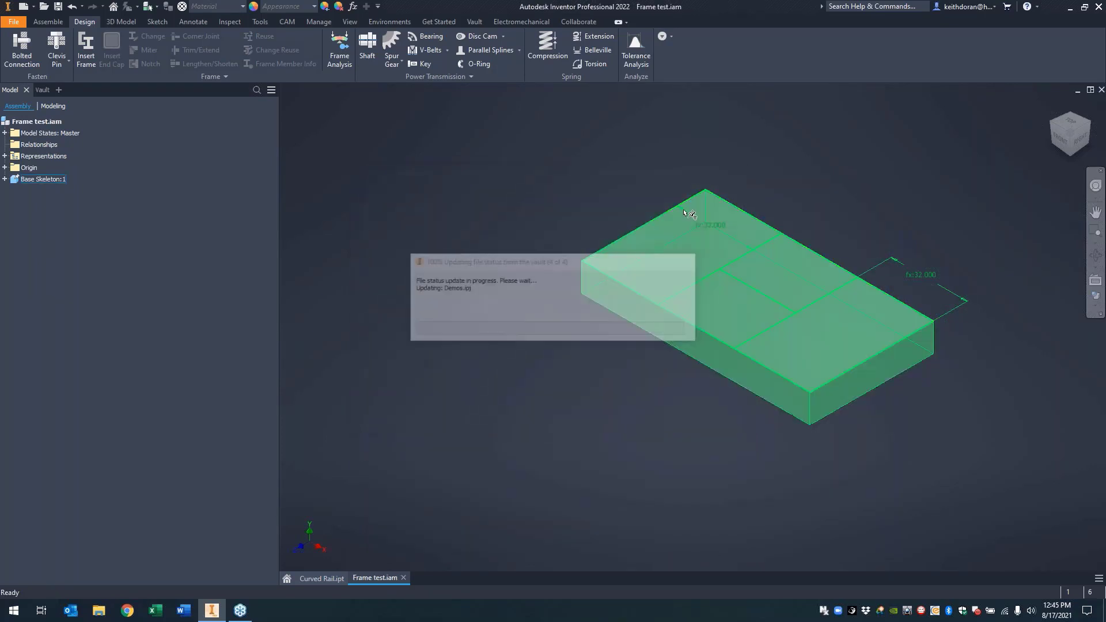
- Start inserting frame members on the base skeleton and refresh the available member categories
{"action": "key", "text": "F2"}
{"action": "left_click_drag", "start_coordinate": [624, 192], "coordinate": [555, 196]}
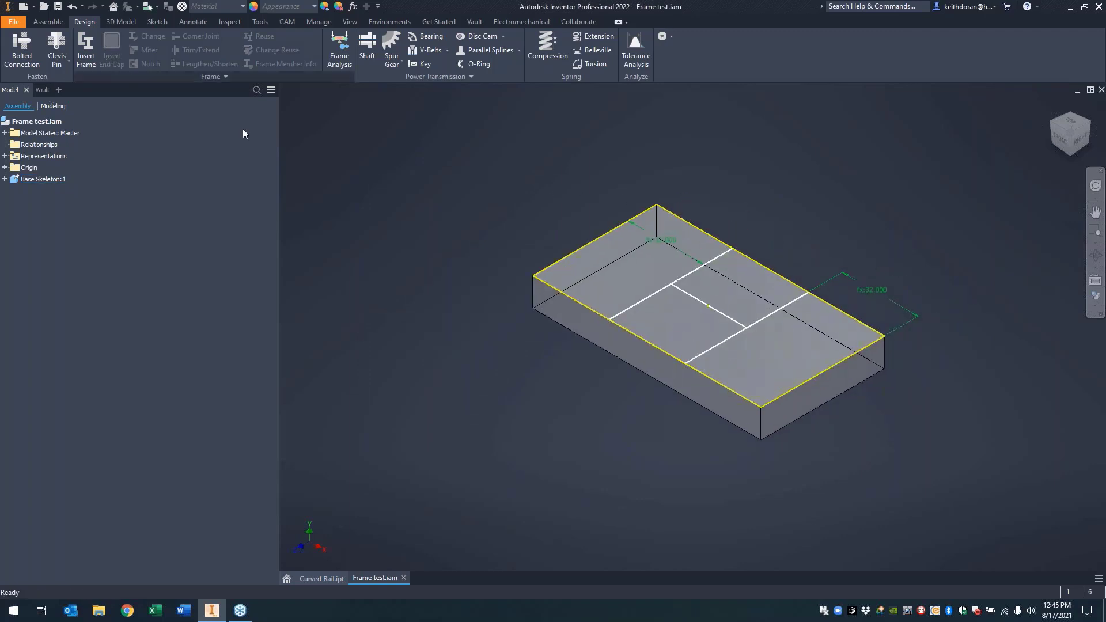
{"action": "left_click", "coordinate": [86, 49]}
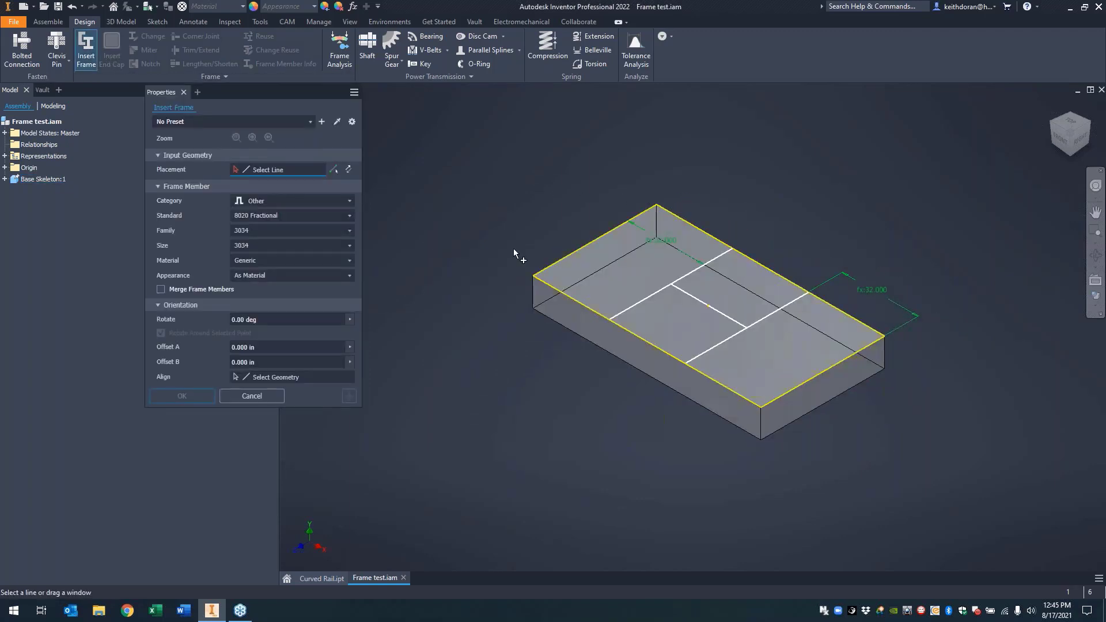
{"action": "scroll", "coordinate": [528, 236], "scroll_direction": "down", "scroll_amount": 3}
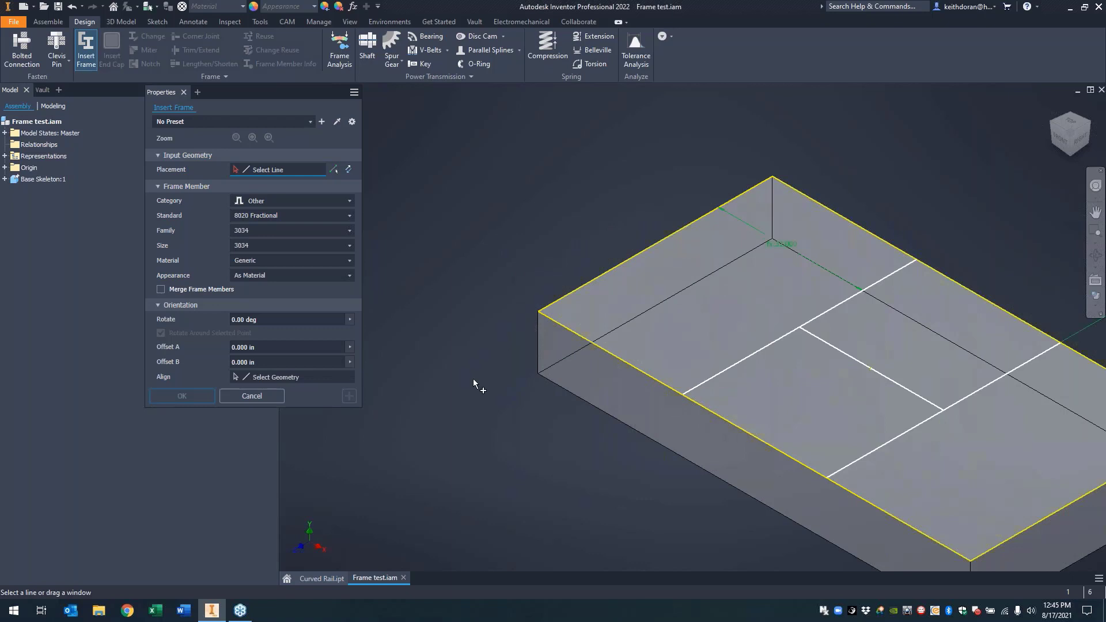
{"action": "middle_click_drag", "start_coordinate": [473, 385], "coordinate": [361, 318]}
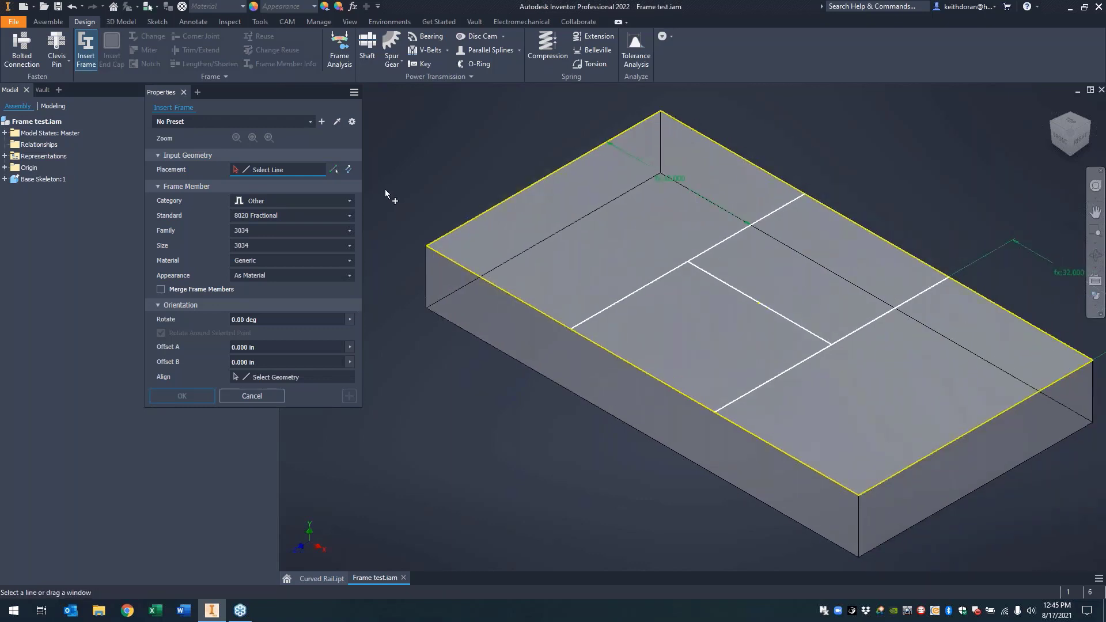
{"action": "left_click", "coordinate": [351, 200]}
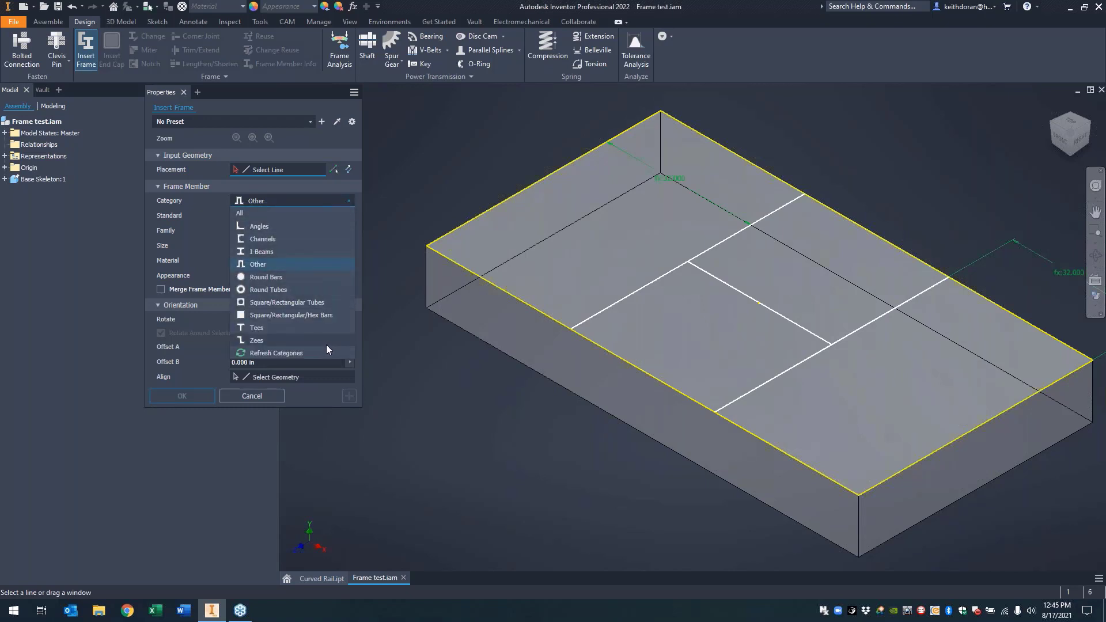
{"action": "left_click", "coordinate": [289, 355]}
- Set the frame member category to Bolt Rails, keeping the Bolt Rail - T-Slotted Profile - Four Open T-Slots - Simplified family
{"action": "left_click", "coordinate": [316, 197]}
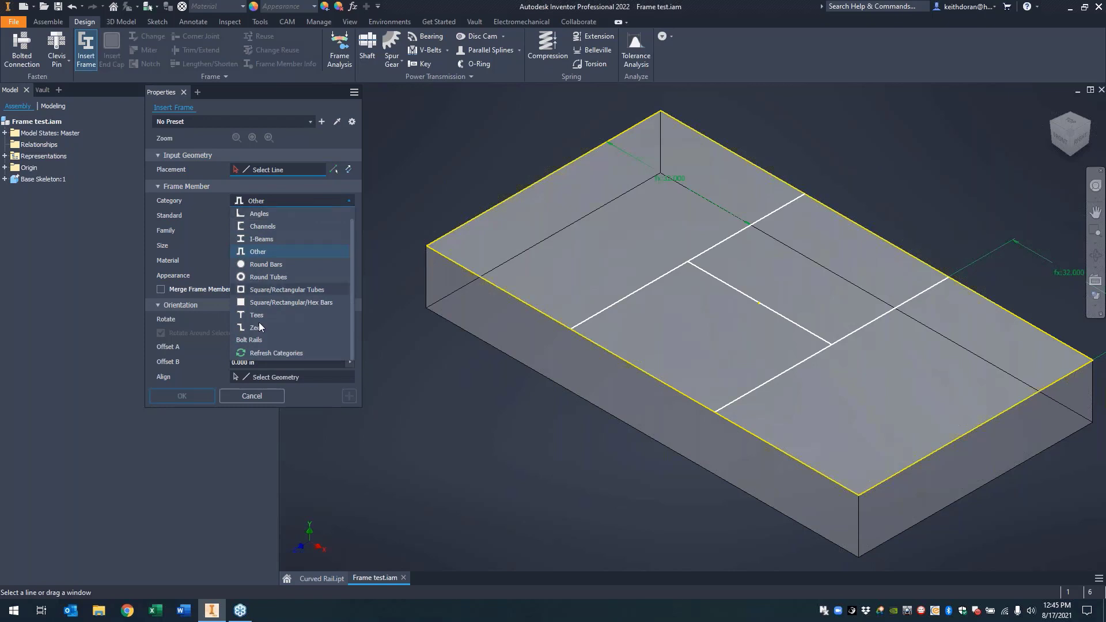
{"action": "left_click", "coordinate": [257, 340]}
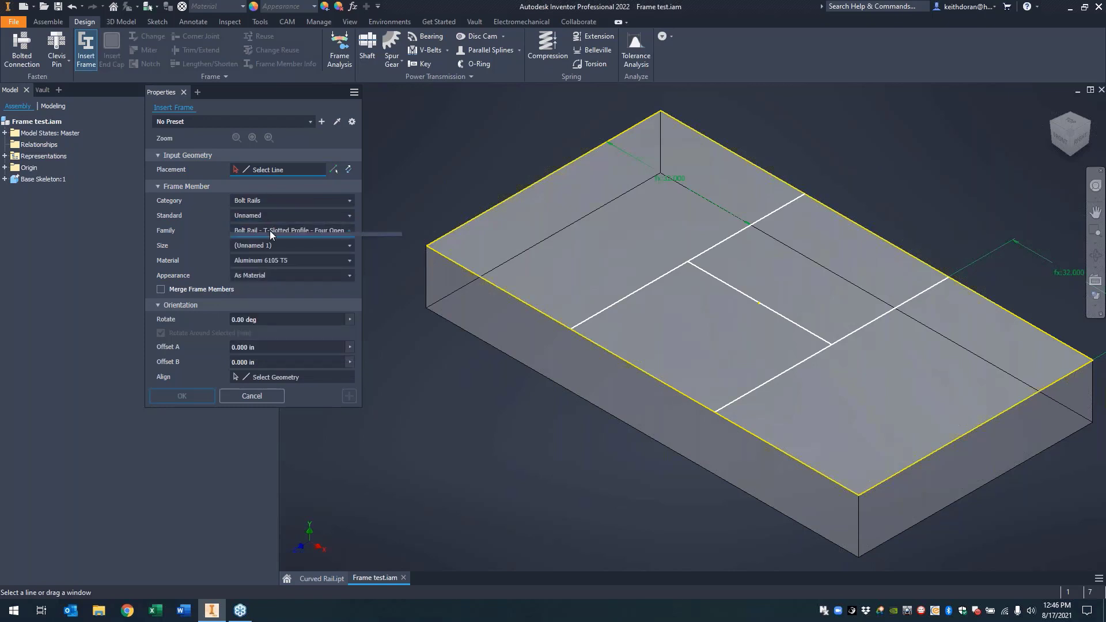
{"action": "left_click", "coordinate": [271, 230]}
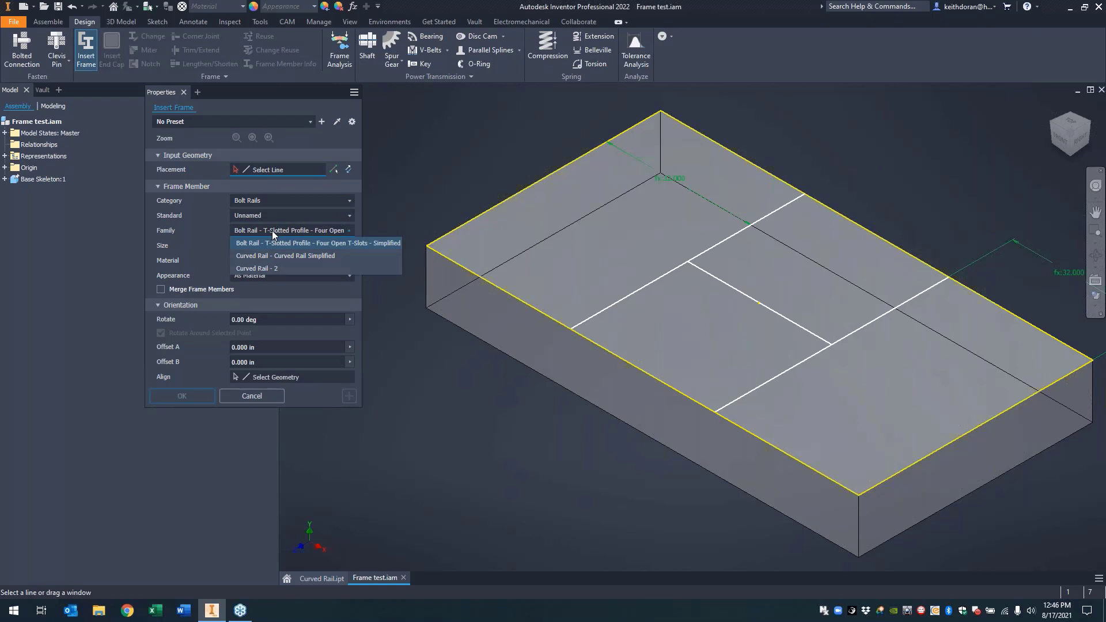
{"action": "left_click", "coordinate": [271, 230]}
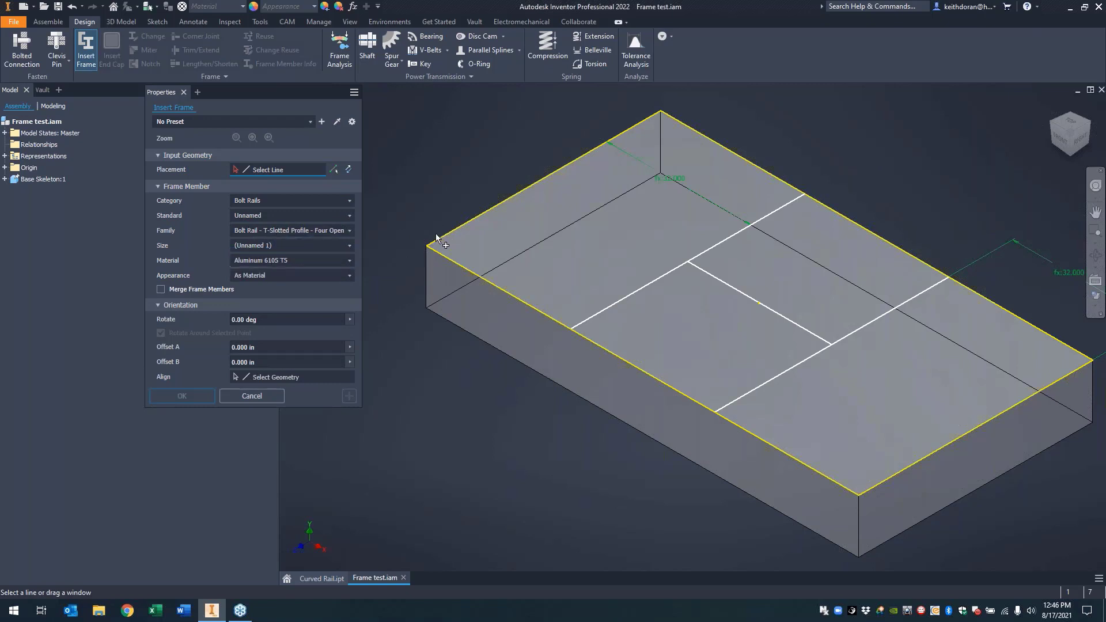
- Choose the skeleton's vertical corner edge for a bolt rail and move its insertion point so the profile sits inside the skeleton
{"action": "left_click", "coordinate": [427, 265]}
{"action": "scroll", "coordinate": [415, 242], "scroll_direction": "up", "scroll_amount": 5}
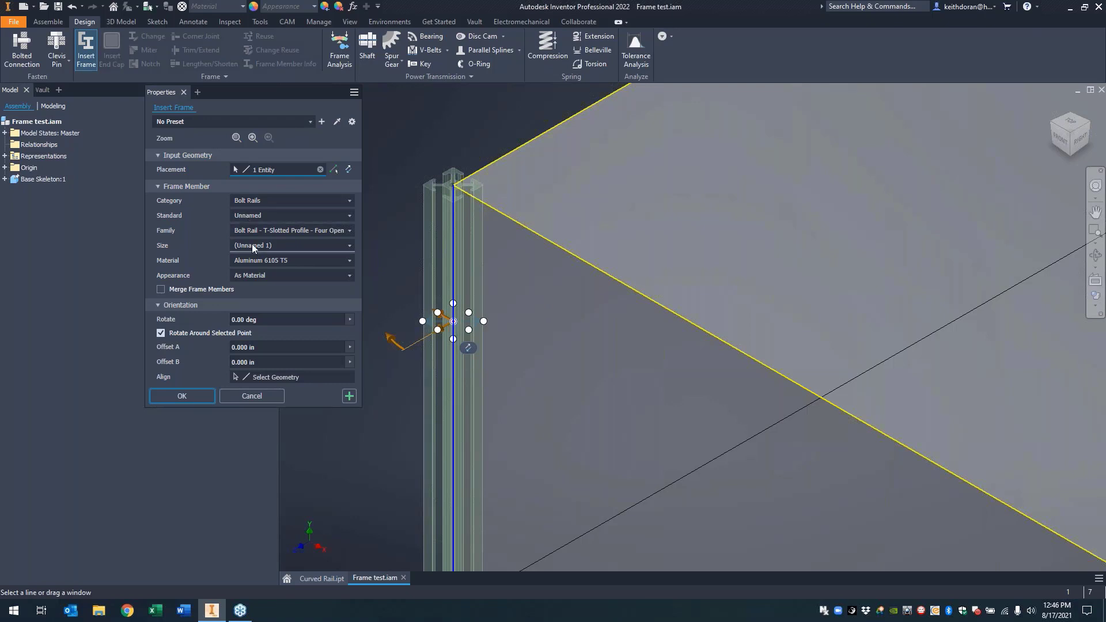
{"action": "left_click", "coordinate": [422, 321]}
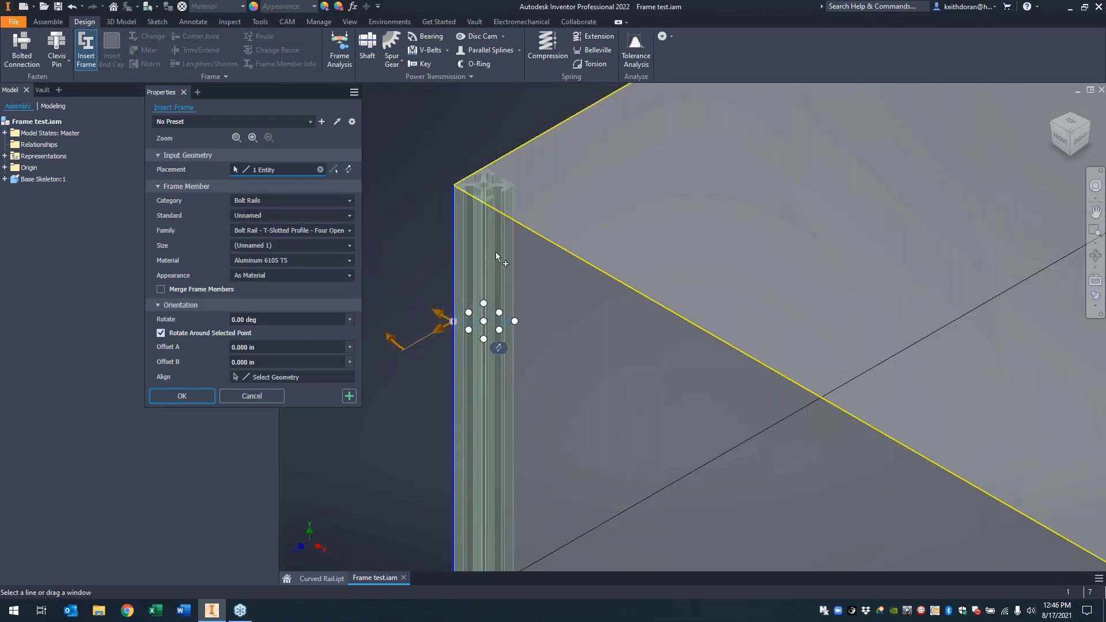
- Add the other vertical edge at this end, both short horizontal edges and the four long horizontal edges to the frame placement
{"action": "left_click", "coordinate": [550, 134]}
{"action": "scroll", "coordinate": [820, 131], "scroll_direction": "down", "scroll_amount": 3}
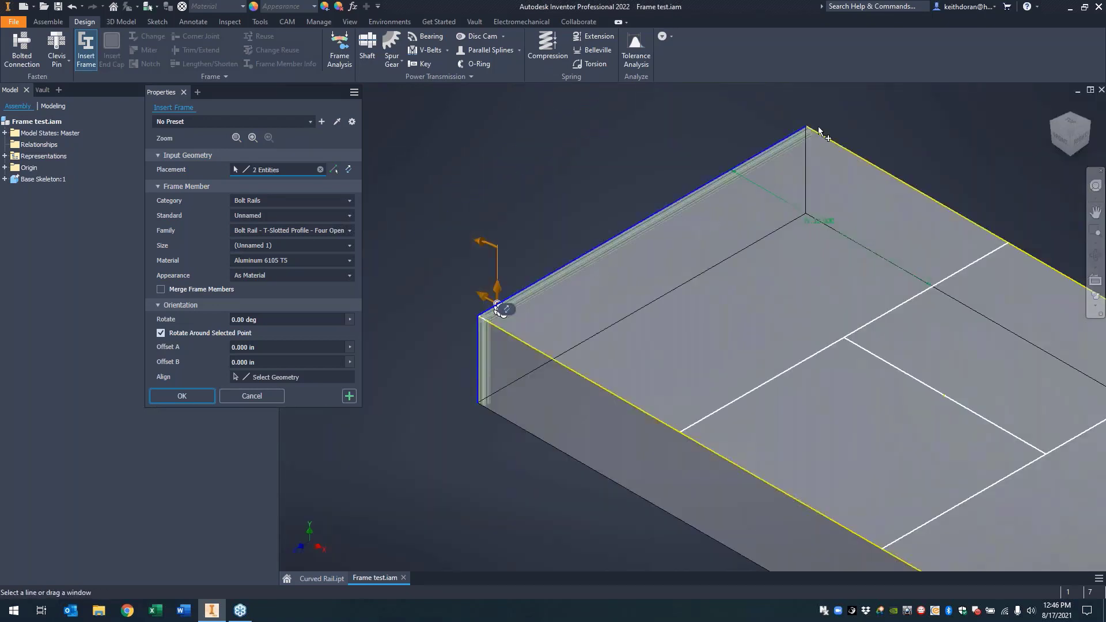
{"action": "left_click", "coordinate": [819, 131]}
{"action": "left_click", "coordinate": [807, 164]}
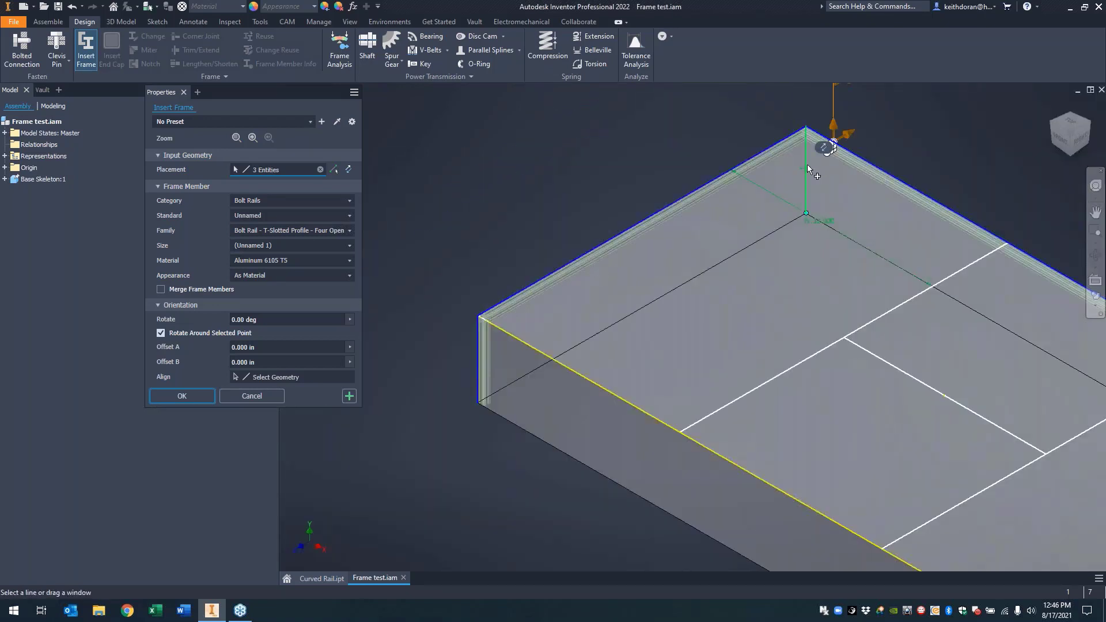
{"action": "left_click", "coordinate": [497, 389]}
{"action": "left_click", "coordinate": [508, 418]}
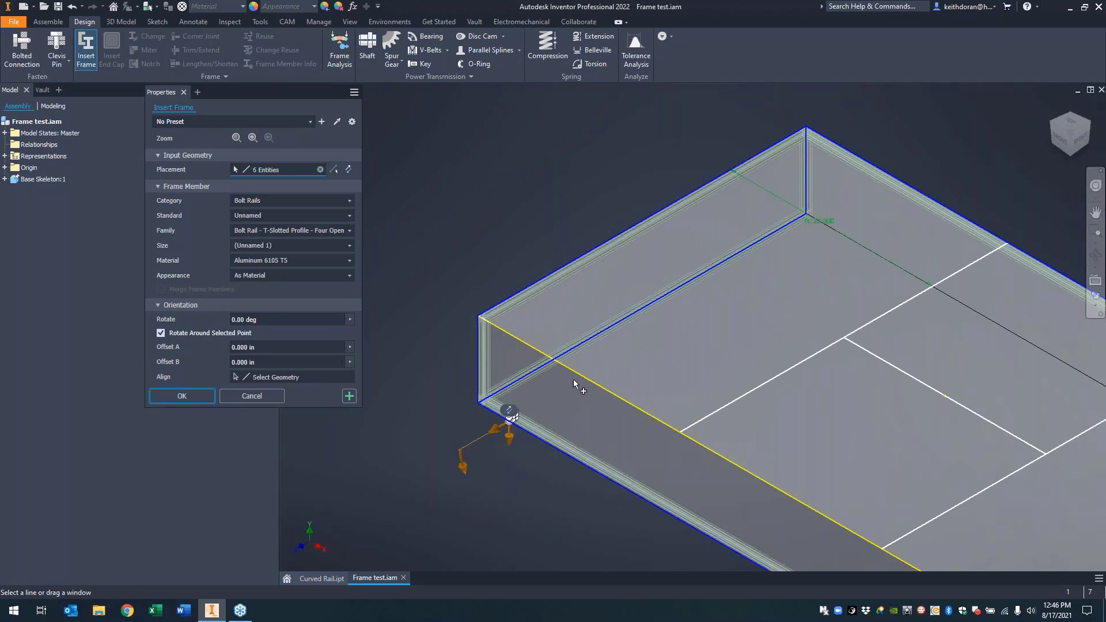
{"action": "left_click", "coordinate": [576, 372]}
{"action": "left_click", "coordinate": [876, 251]}
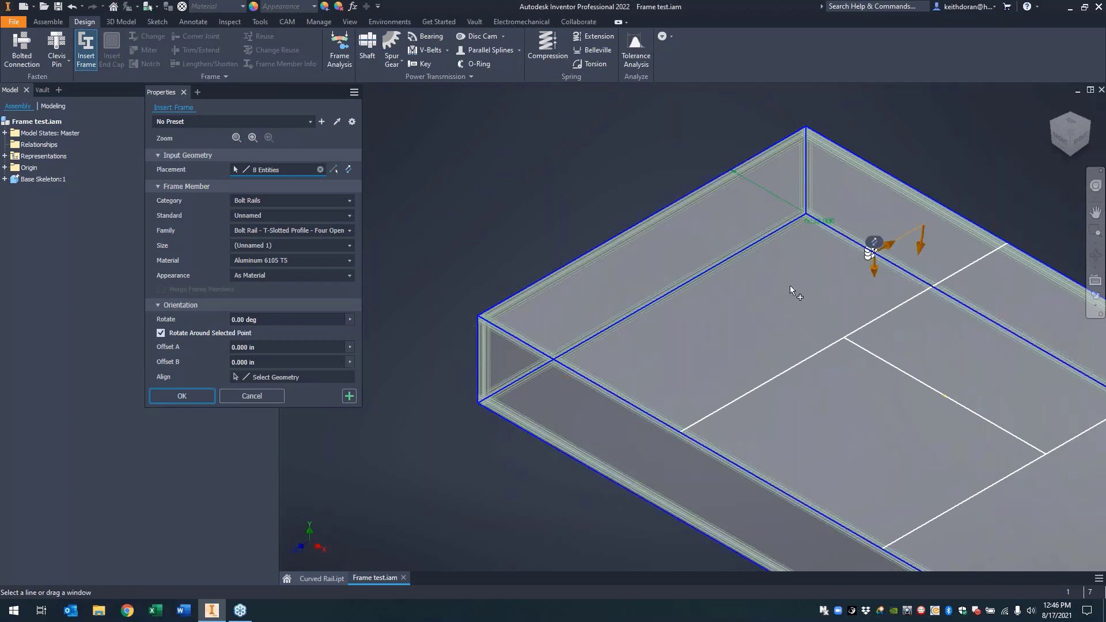
- Create the frame from the eight selected edges, accepting the default frame, skeleton and member file names and locations
{"action": "left_click", "coordinate": [192, 397]}
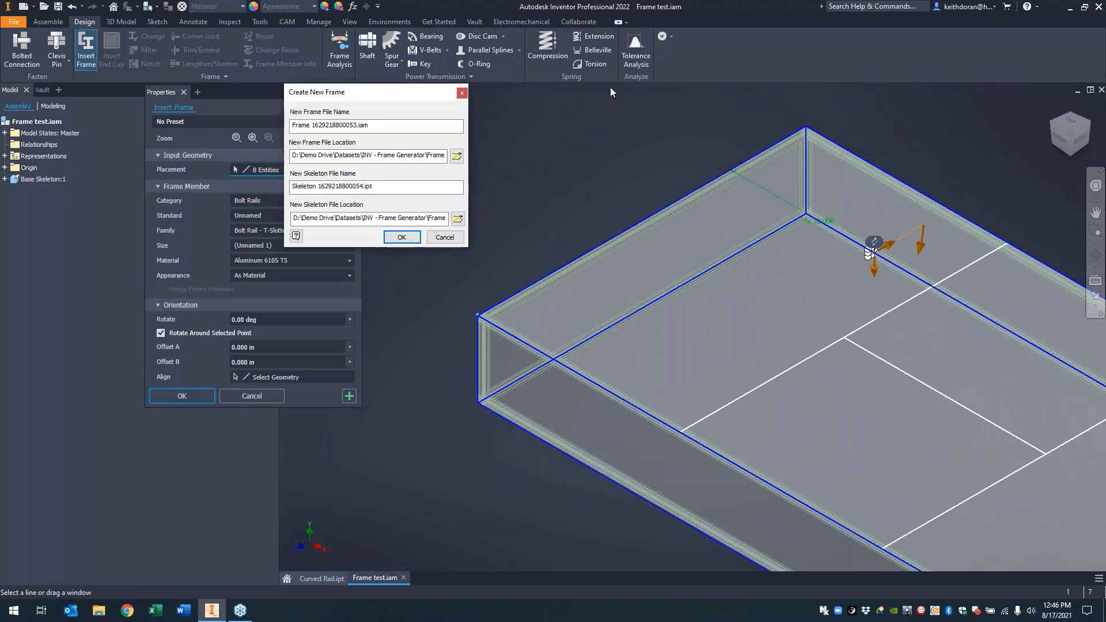
{"action": "left_click", "coordinate": [400, 237]}
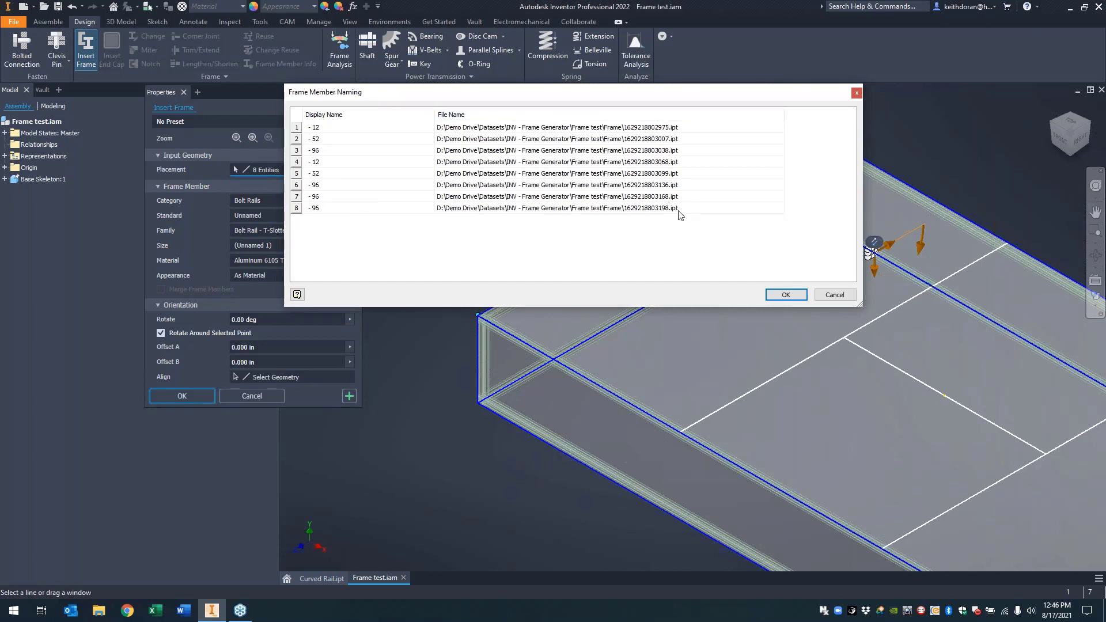
{"action": "left_click", "coordinate": [775, 295]}
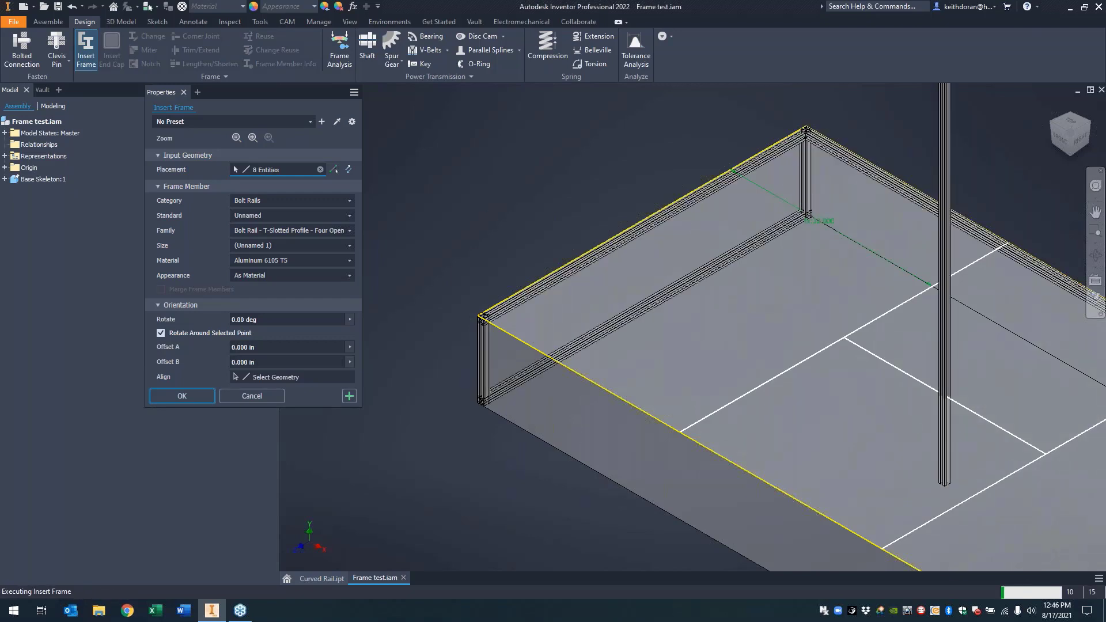
- Hide the base skeleton in the assembly
{"action": "right_click", "coordinate": [727, 231]}
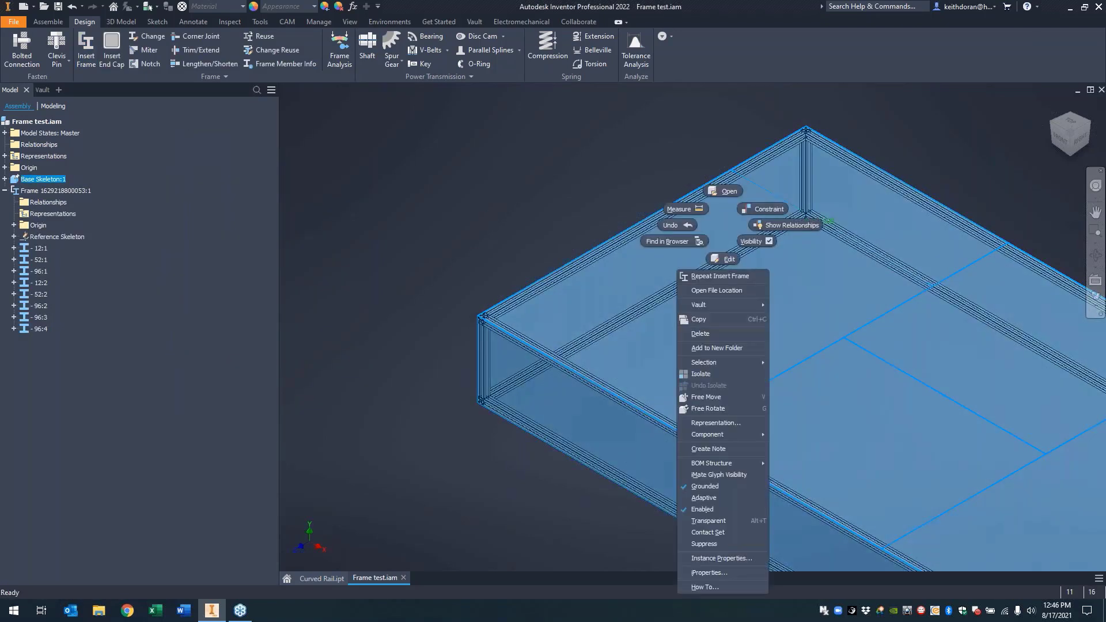
{"action": "left_click", "coordinate": [749, 246]}
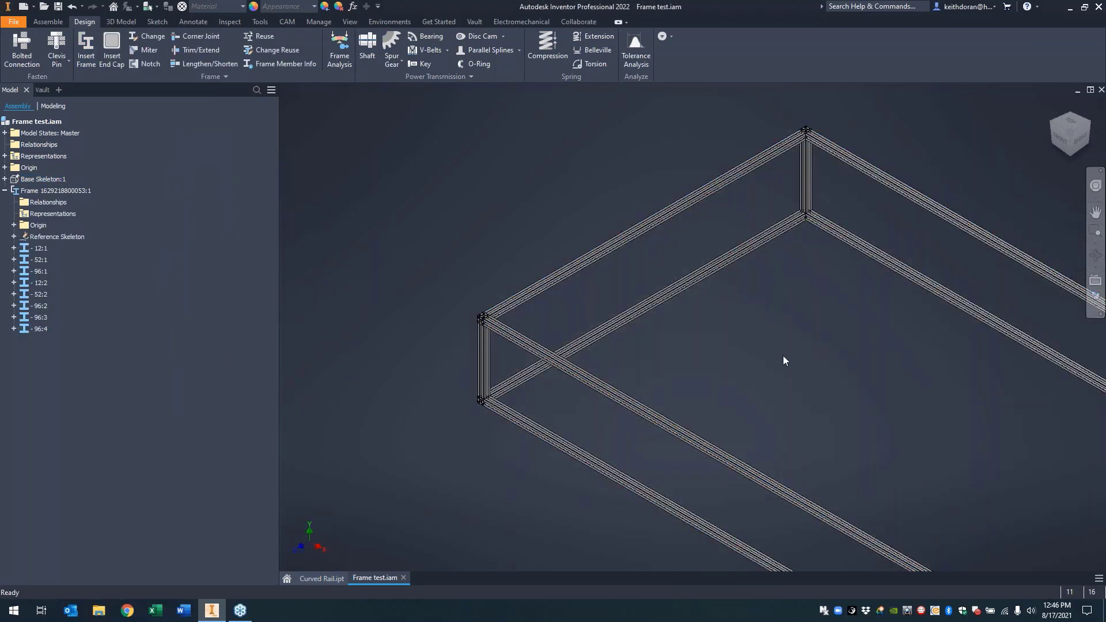
- Notch the short top rail 52:1 against the vertical corner rail 12:1, using the Basic Profile
{"action": "scroll", "coordinate": [461, 331], "scroll_direction": "down", "scroll_amount": 8}
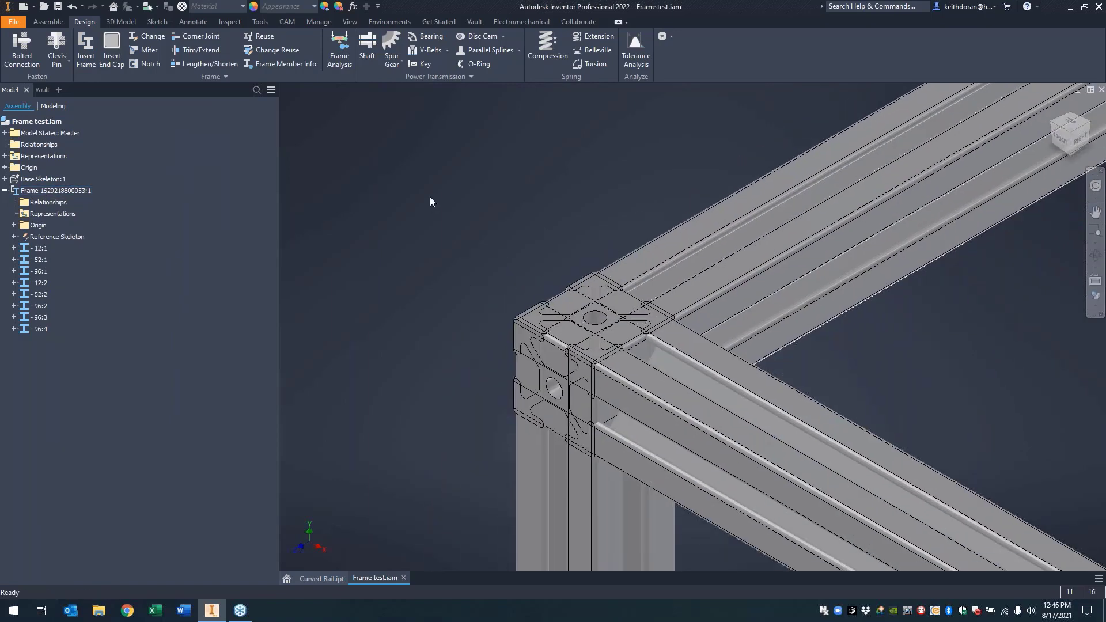
{"action": "left_click", "coordinate": [146, 64]}
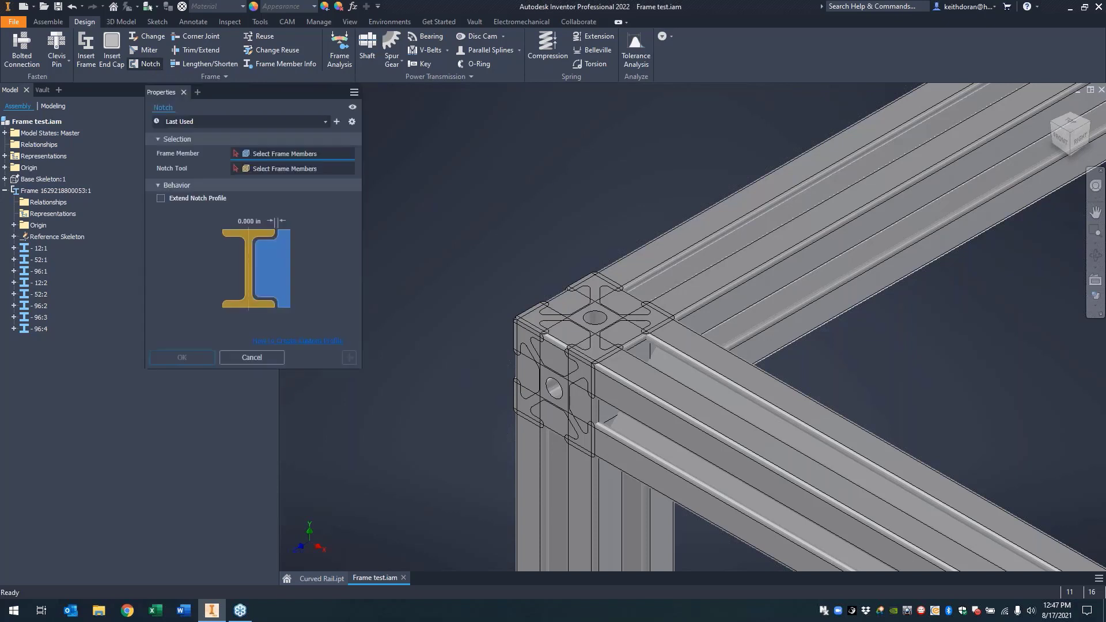
{"action": "left_click", "coordinate": [721, 257]}
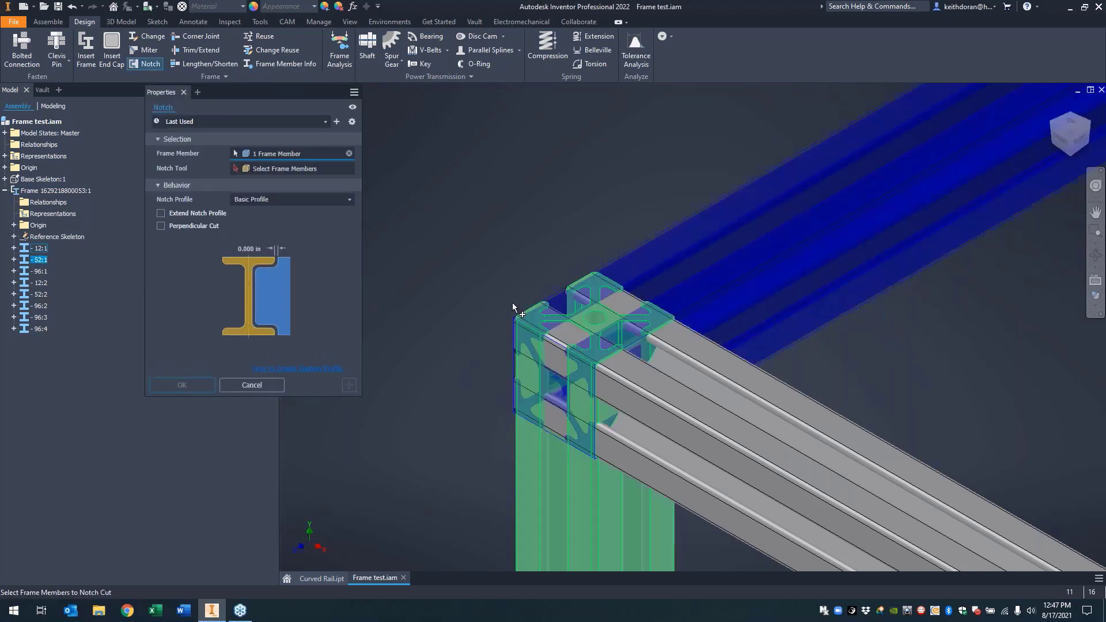
{"action": "left_click", "coordinate": [264, 170]}
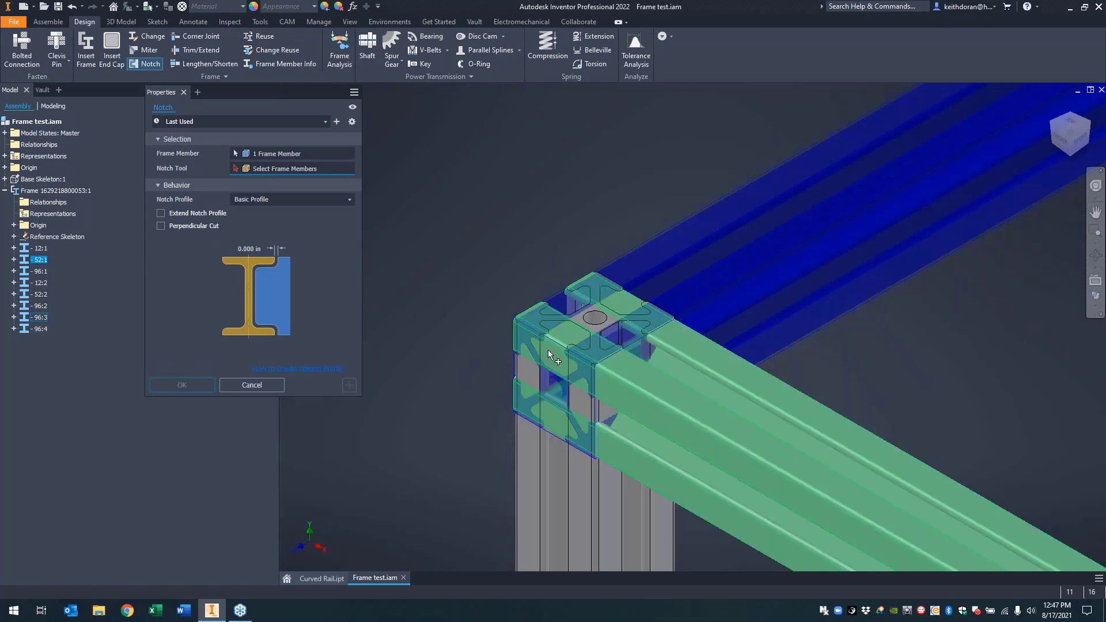
{"action": "left_click", "coordinate": [535, 472]}
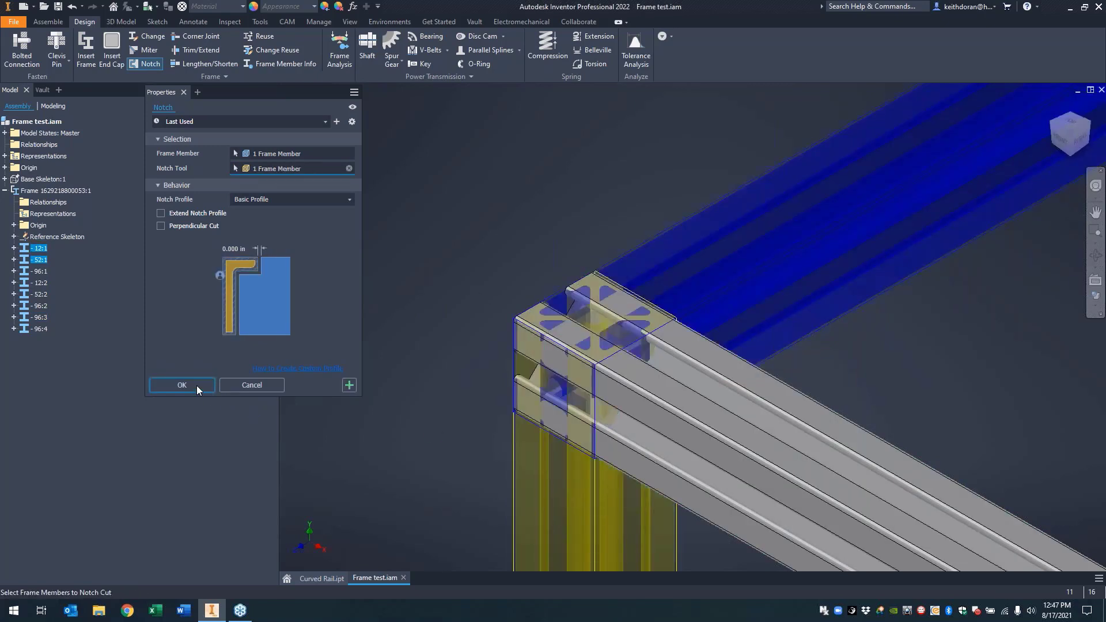
{"action": "left_click", "coordinate": [181, 385]}
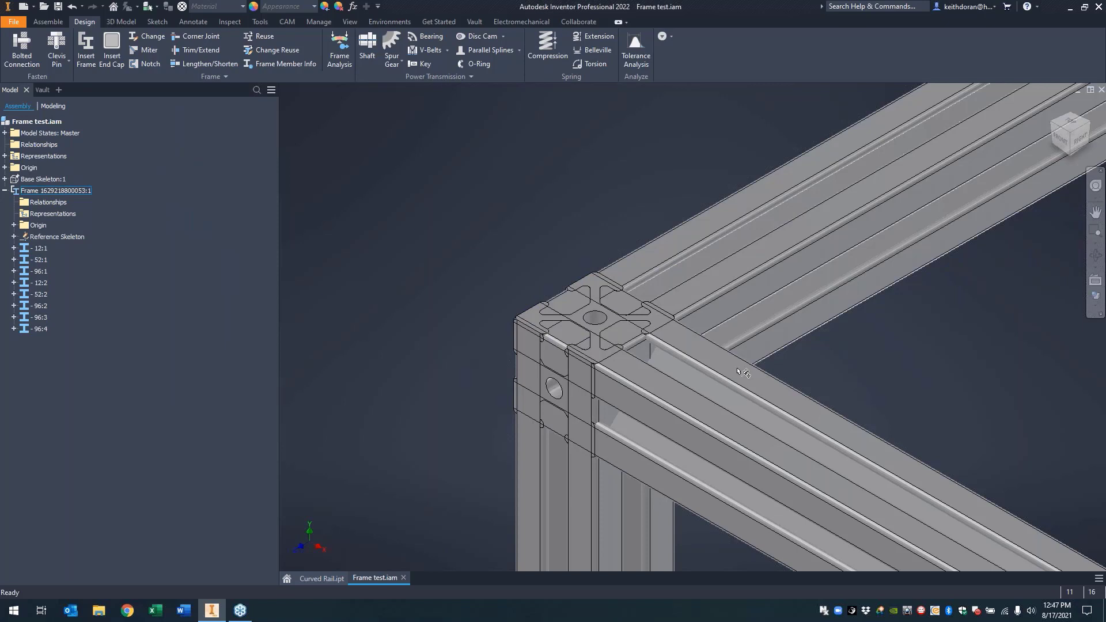
{"action": "left_click_drag", "start_coordinate": [743, 372], "coordinate": [456, 286]}
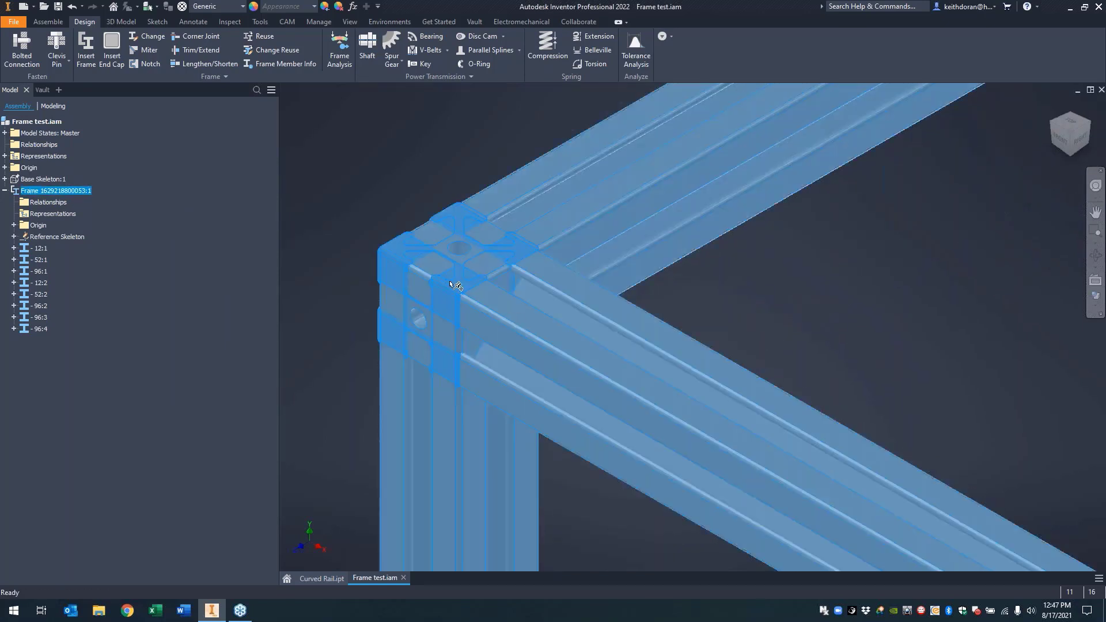
{"action": "left_click", "coordinate": [382, 178]}
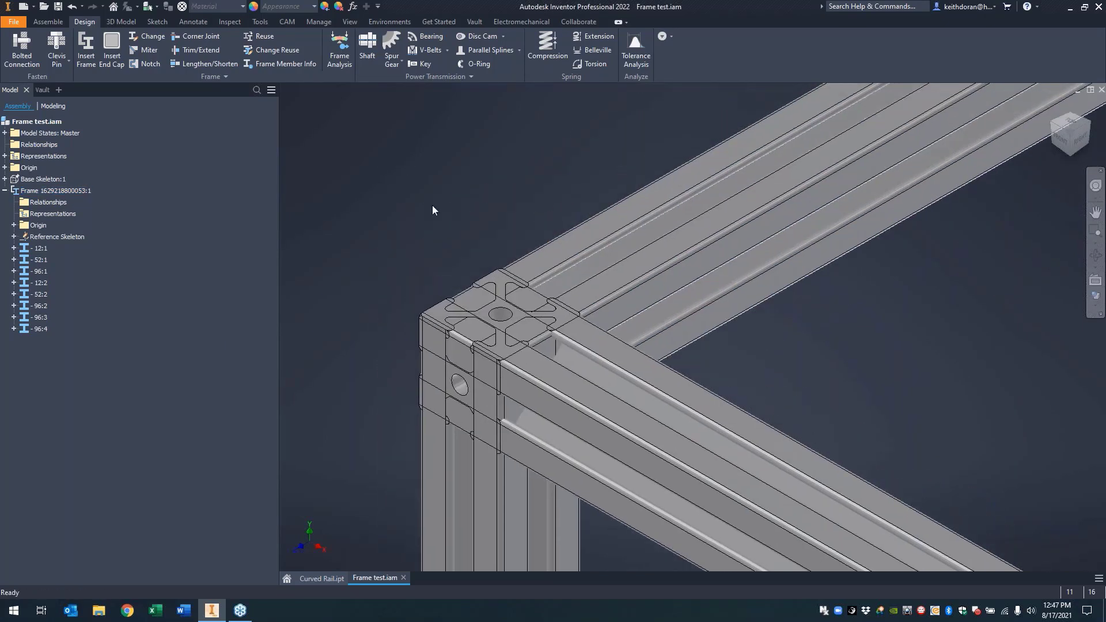
- Set the selection priority to Part Priority
{"action": "left_click", "coordinate": [147, 63]}
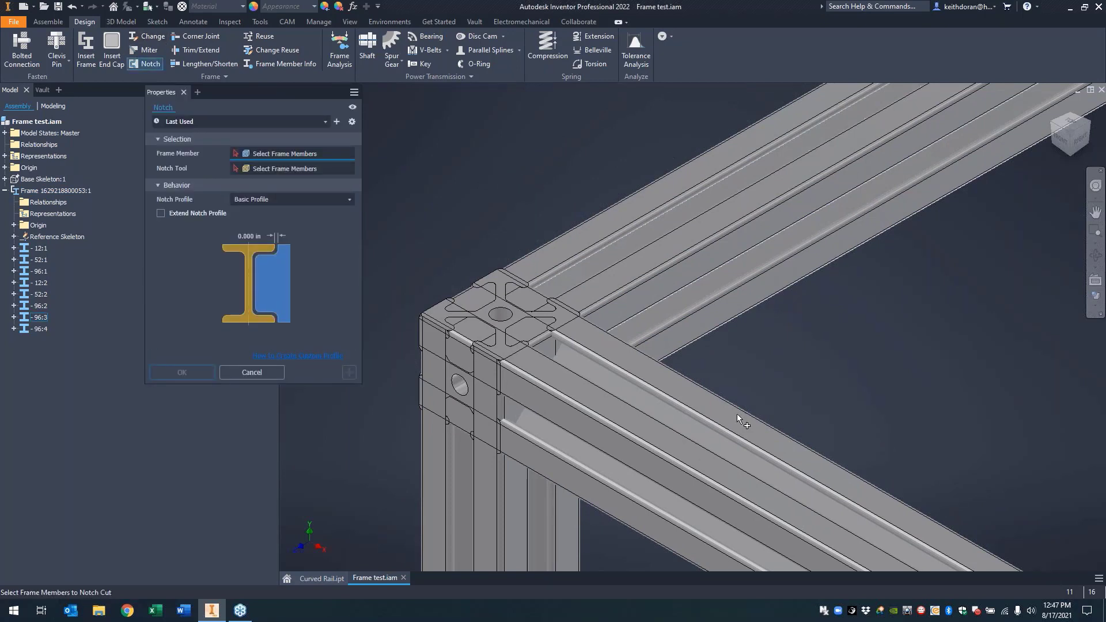
{"action": "right_click", "coordinate": [798, 368]}
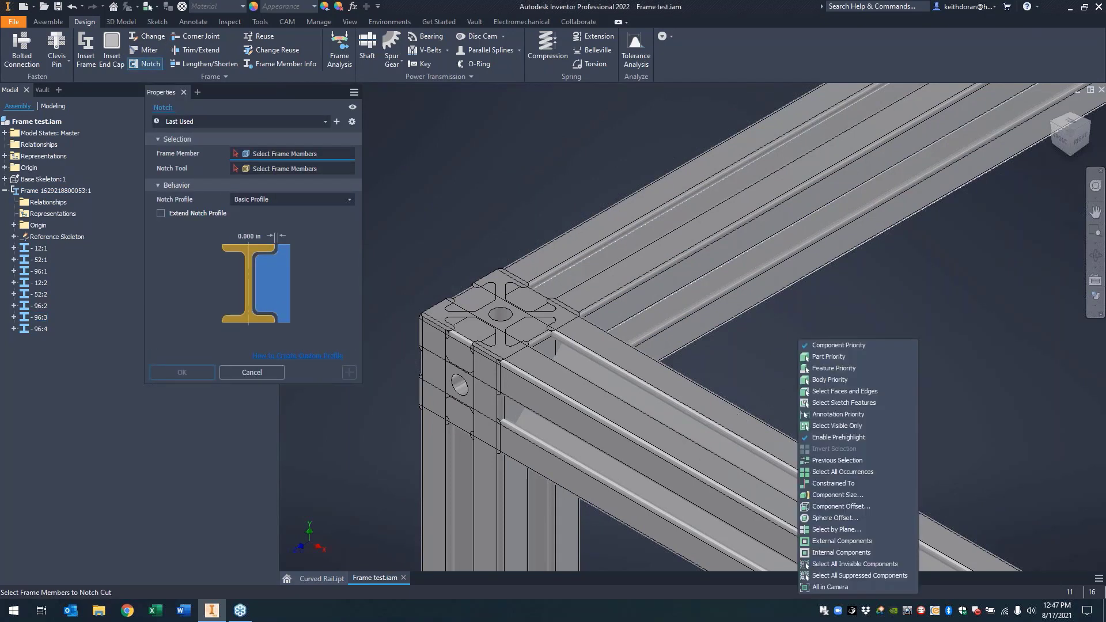
{"action": "left_click", "coordinate": [830, 358]}
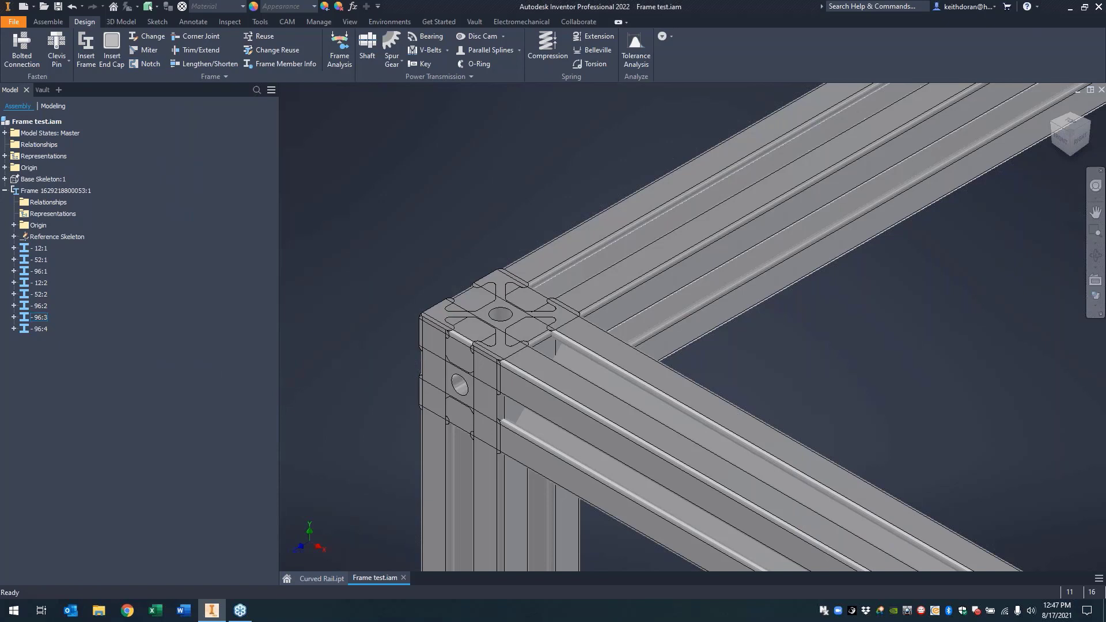
- Notch the long top rail 96:3 against the vertical corner rail 12:1, using the Basic Profile
{"action": "left_click", "coordinate": [144, 65]}
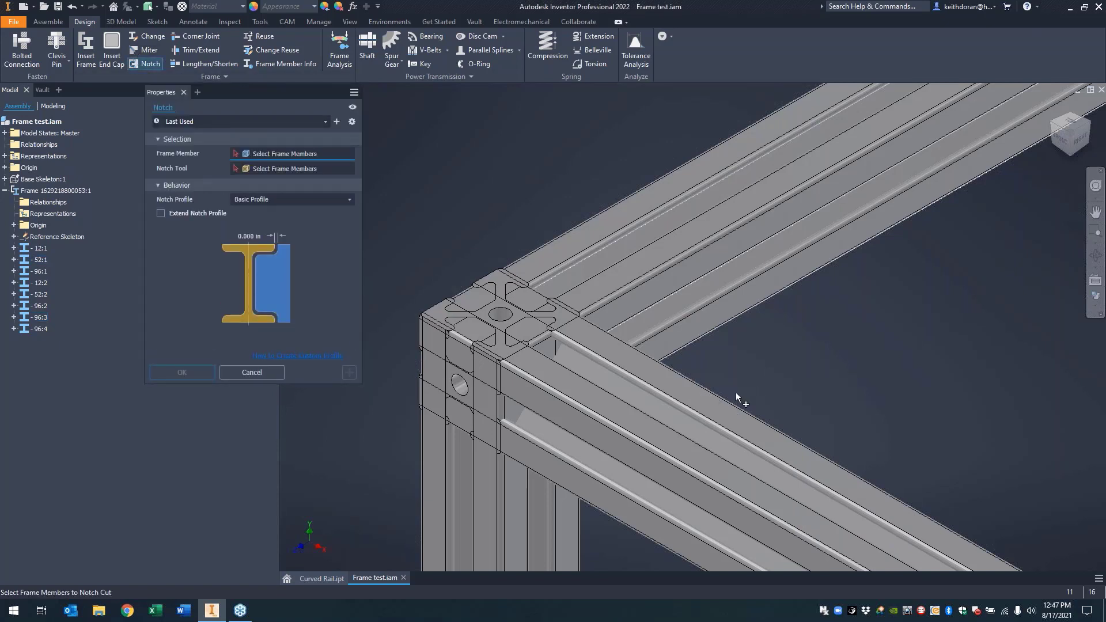
{"action": "left_click", "coordinate": [696, 412]}
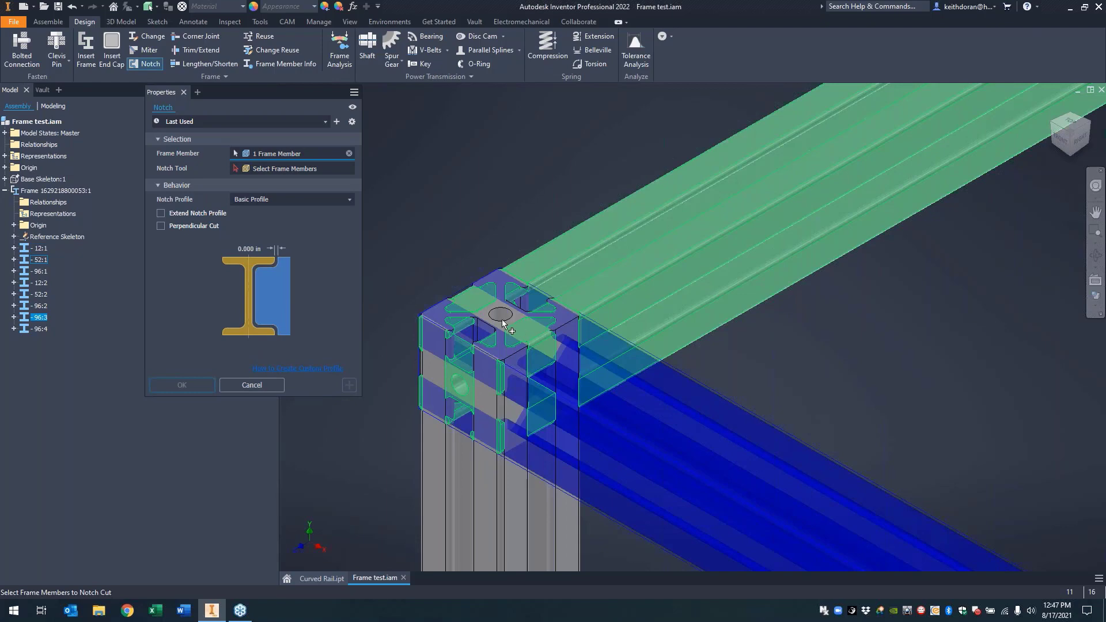
{"action": "left_click", "coordinate": [286, 169]}
{"action": "left_click", "coordinate": [469, 497]}
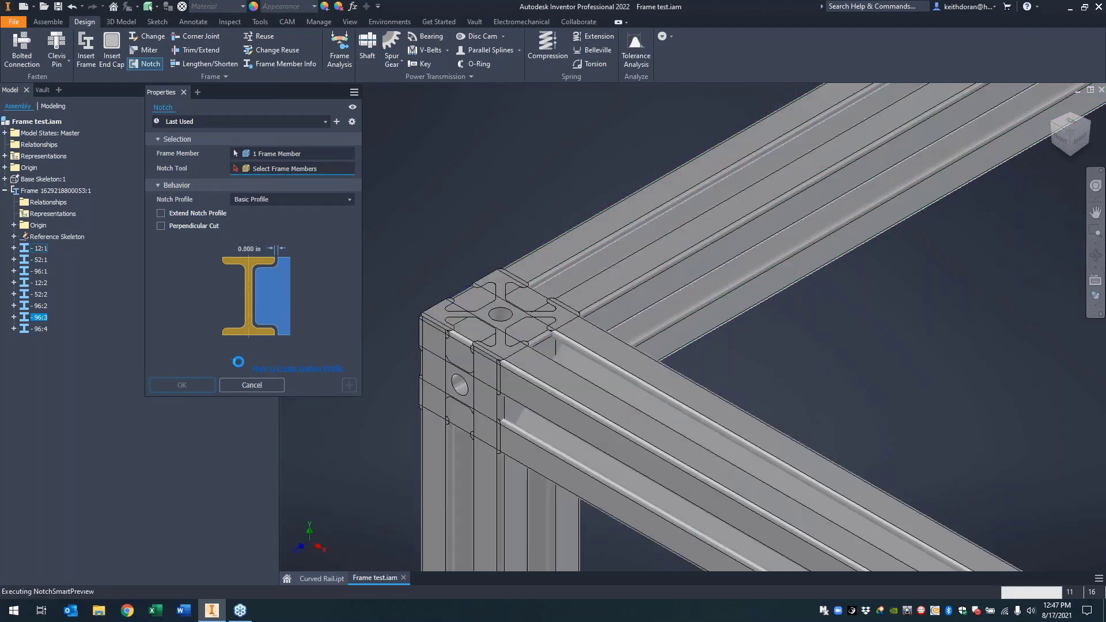
{"action": "left_click", "coordinate": [202, 391]}
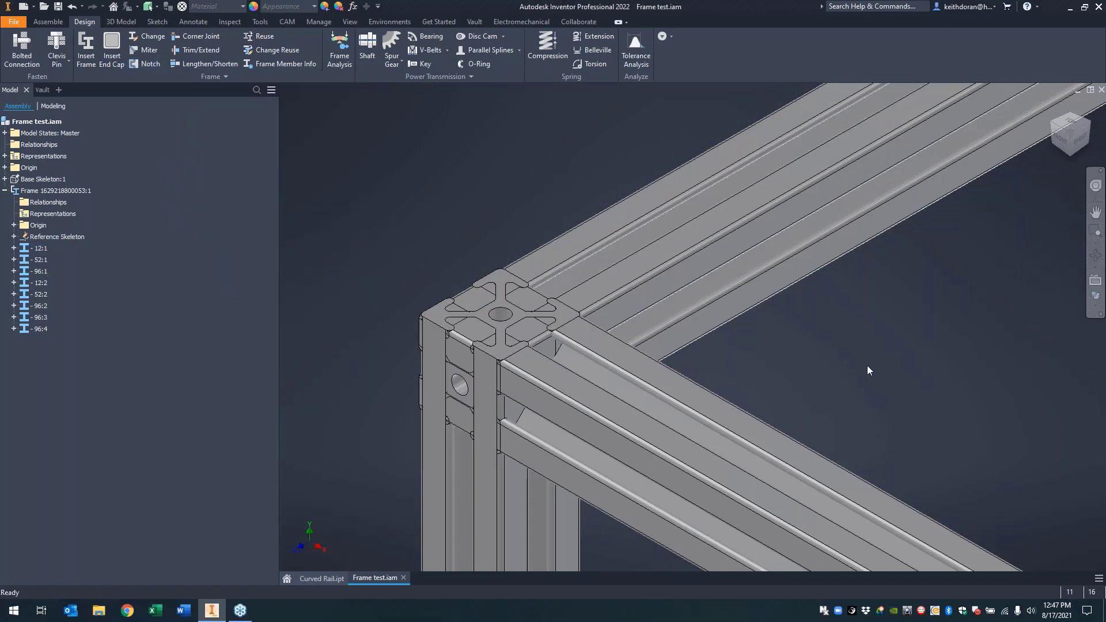
- Edit the notch on the short top rail 52:1 to use the Custom Profile with Extend Notch Profile enabled
{"action": "middle_click_drag", "start_coordinate": [867, 366], "coordinate": [827, 283]}
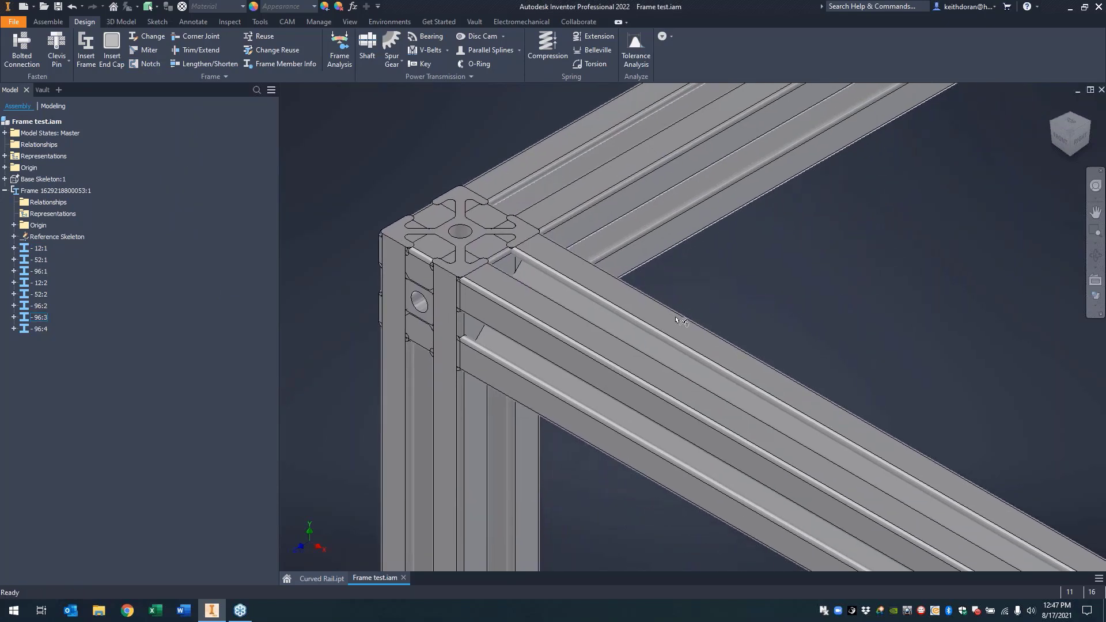
{"action": "left_click", "coordinate": [41, 248]}
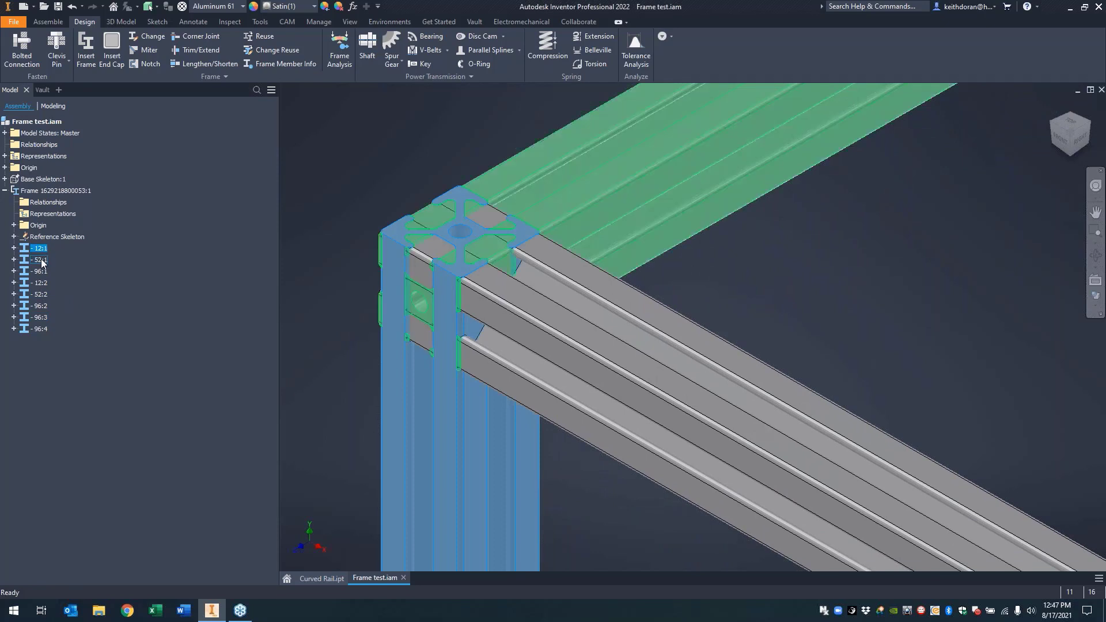
{"action": "left_click", "coordinate": [41, 260]}
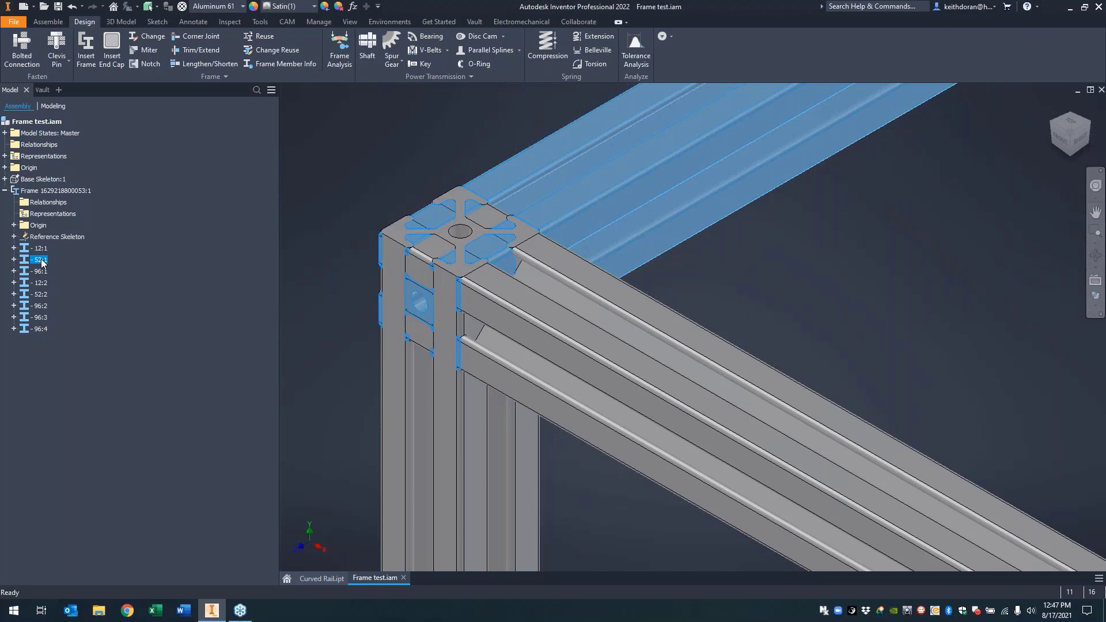
{"action": "right_click", "coordinate": [41, 264]}
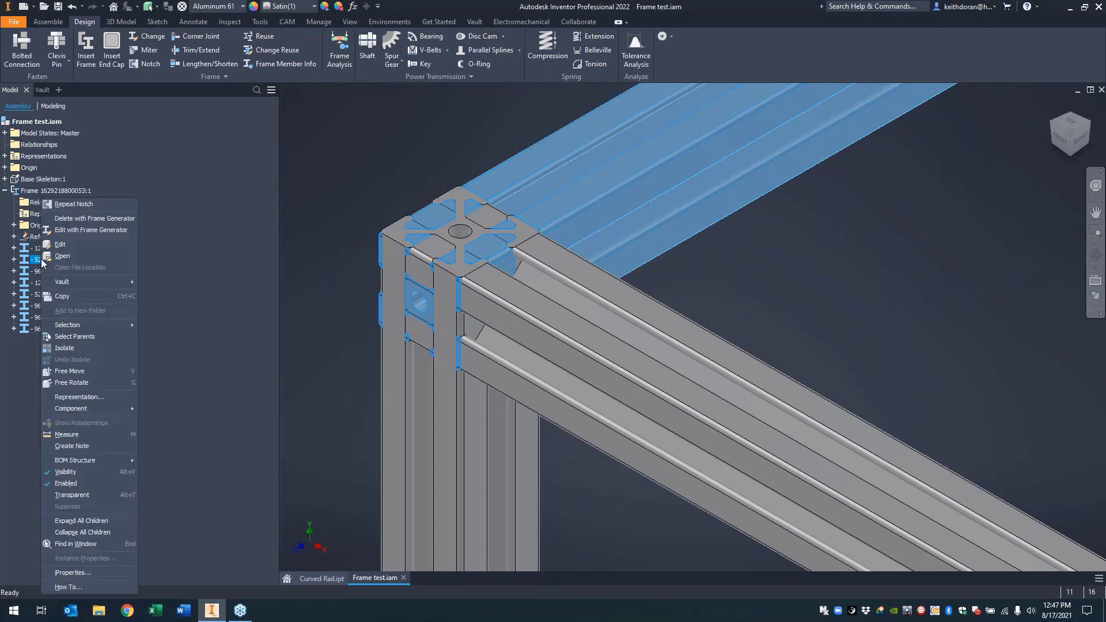
{"action": "left_click", "coordinate": [14, 260]}
{"action": "left_click", "coordinate": [13, 260]}
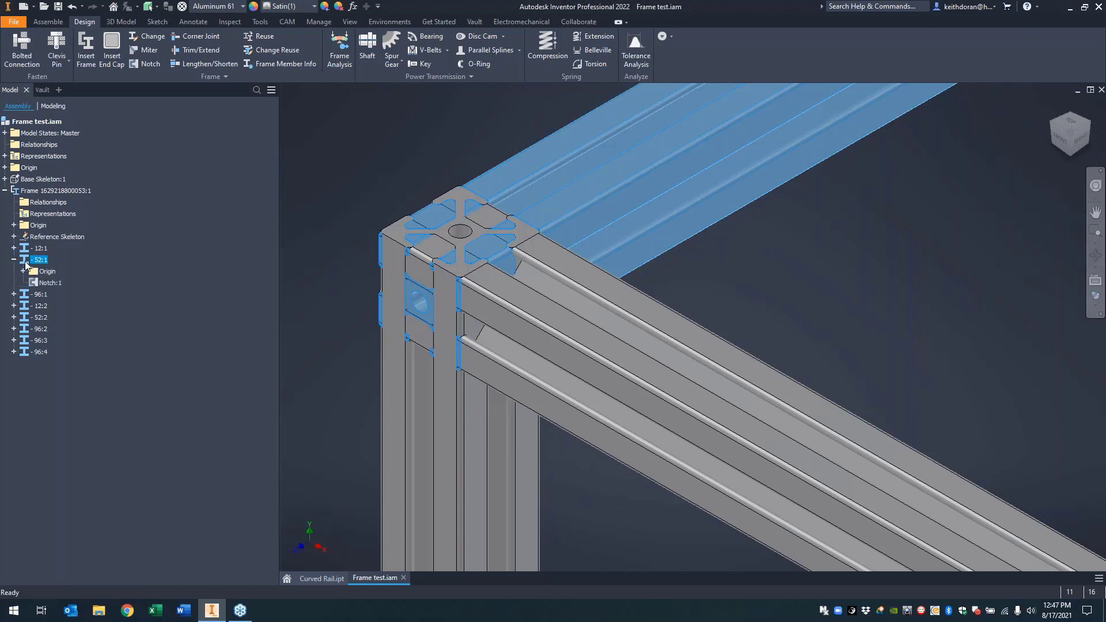
{"action": "right_click", "coordinate": [51, 284]}
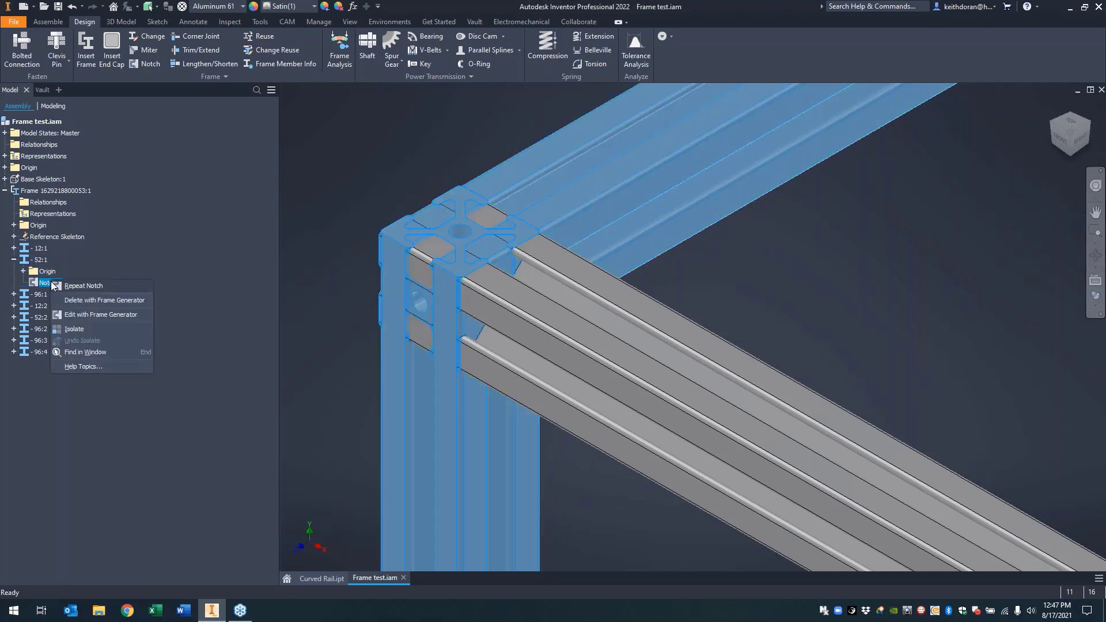
{"action": "left_click", "coordinate": [95, 316]}
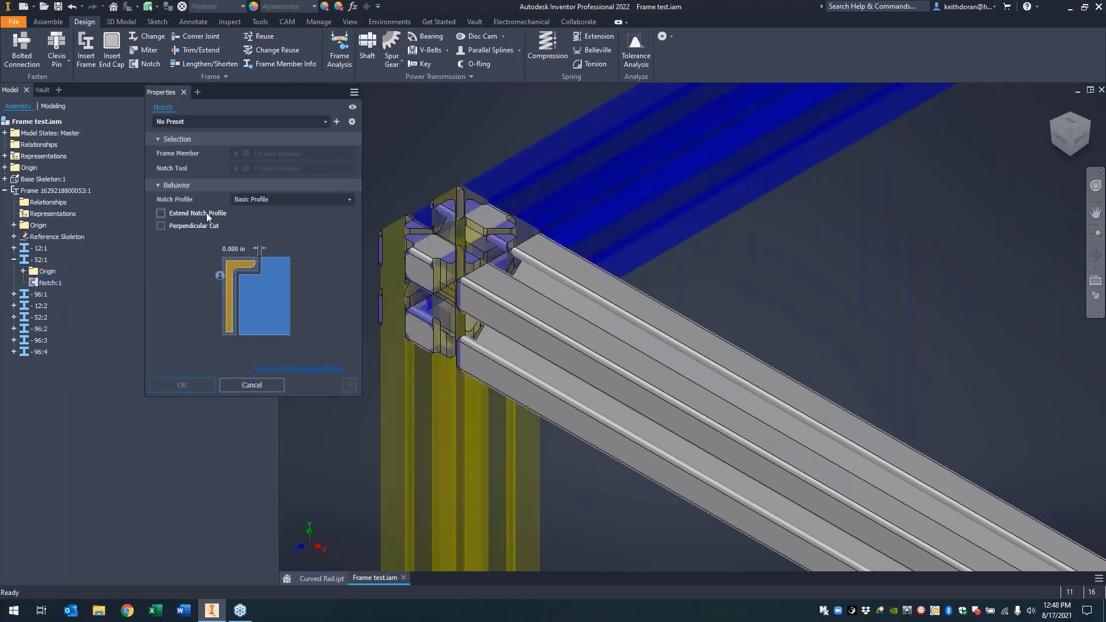
{"action": "left_click", "coordinate": [161, 214]}
{"action": "left_click", "coordinate": [309, 203]}
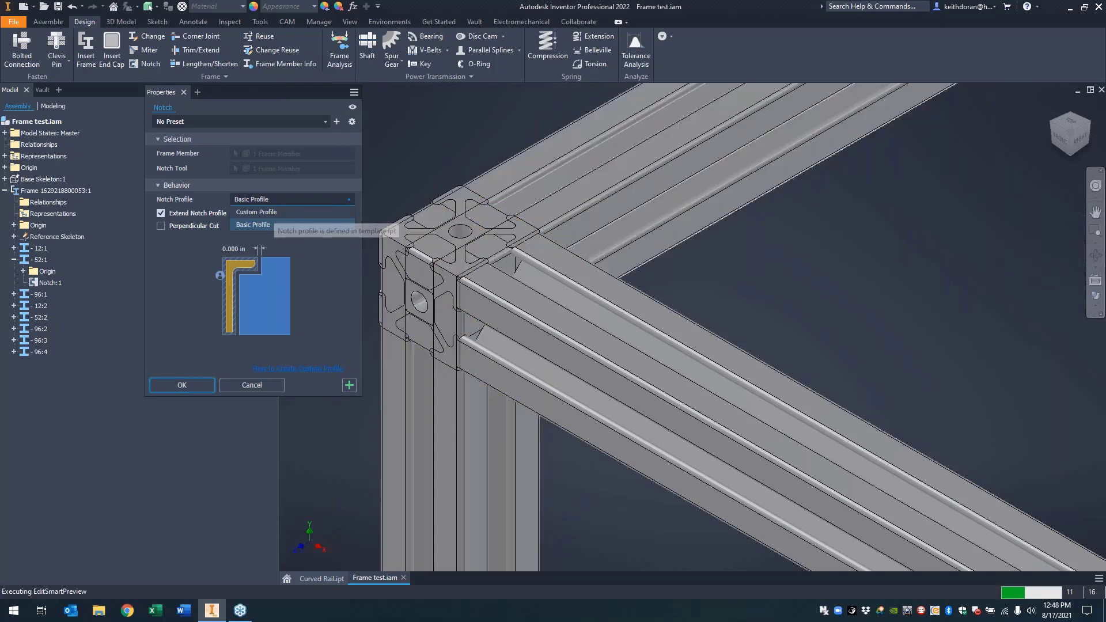
{"action": "left_click", "coordinate": [275, 214]}
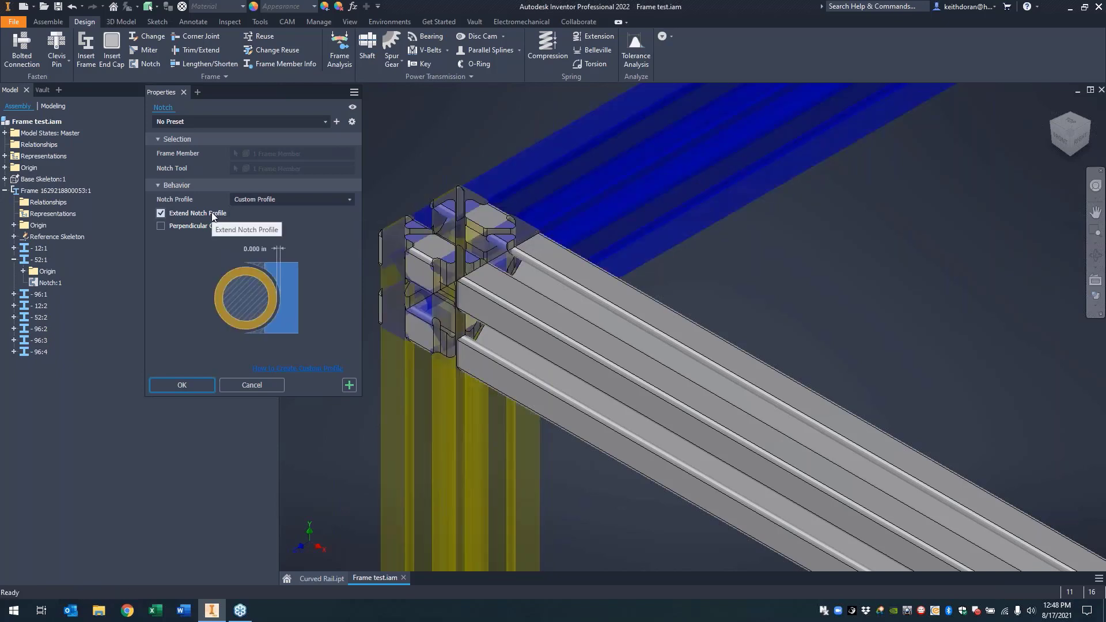
{"action": "left_click", "coordinate": [183, 385]}
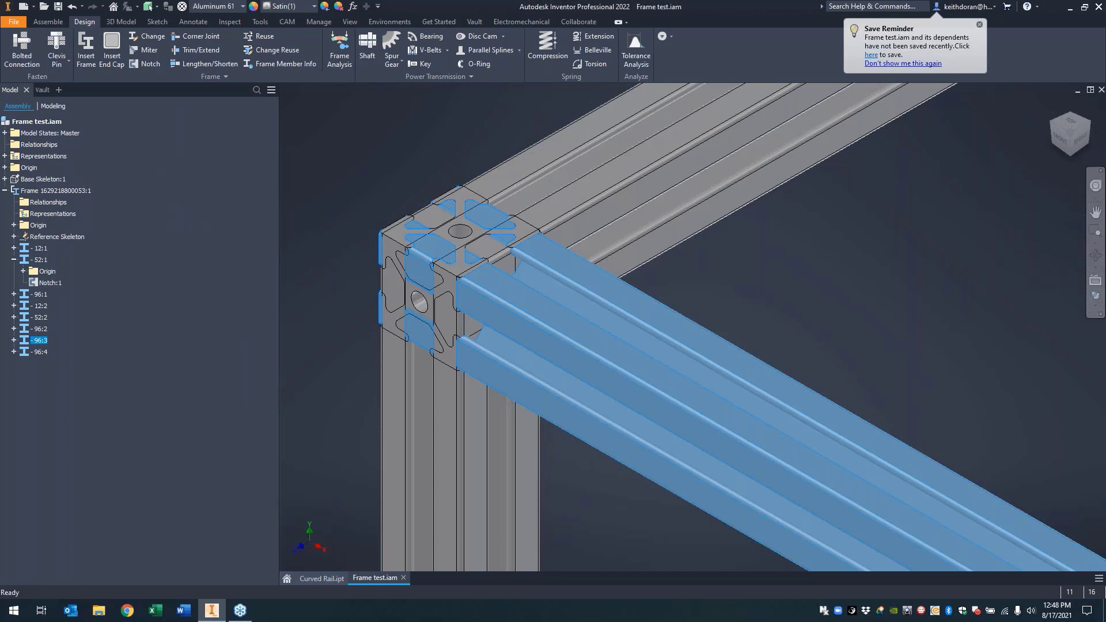
- Edit the notch on the long top rail 96:3 to use the Custom Profile
{"action": "left_click", "coordinate": [14, 340]}
{"action": "right_click", "coordinate": [39, 365]}
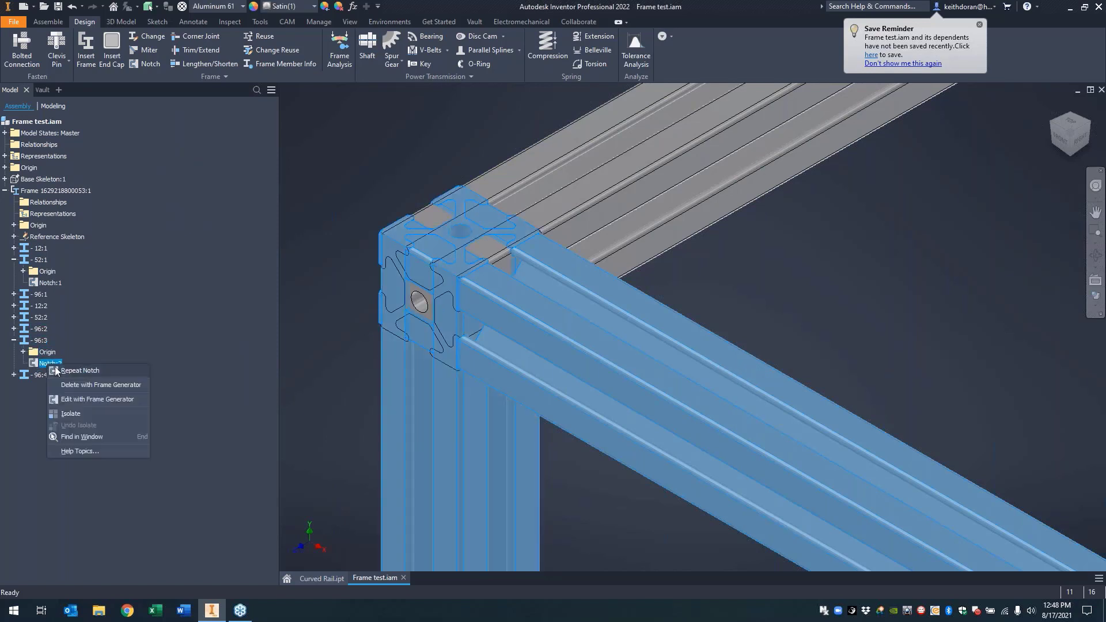
{"action": "left_click", "coordinate": [94, 403]}
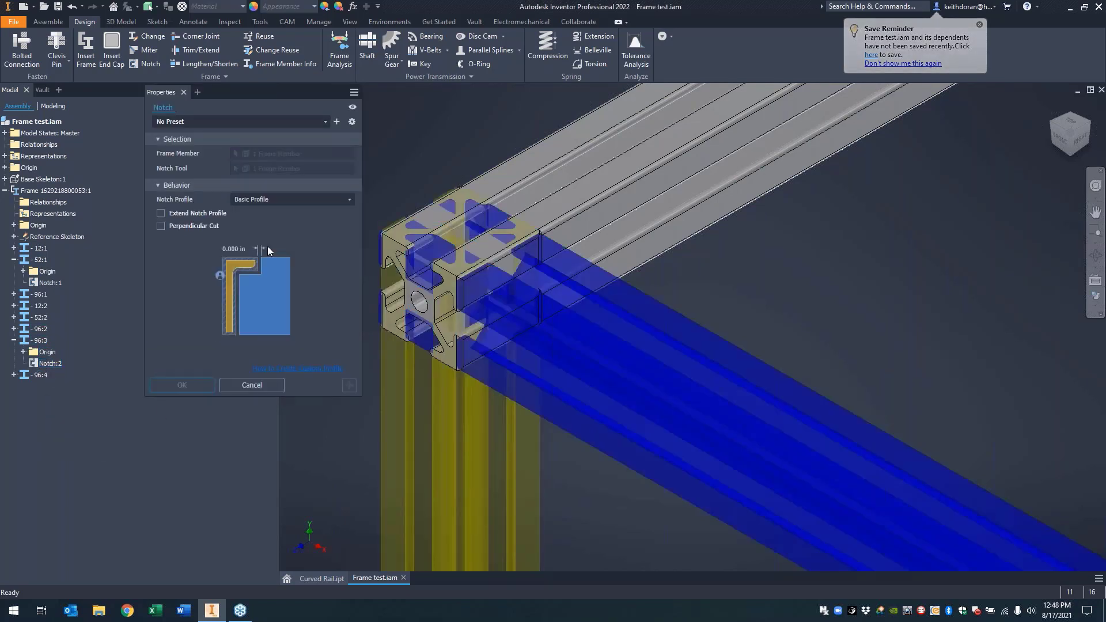
{"action": "left_click", "coordinate": [265, 200]}
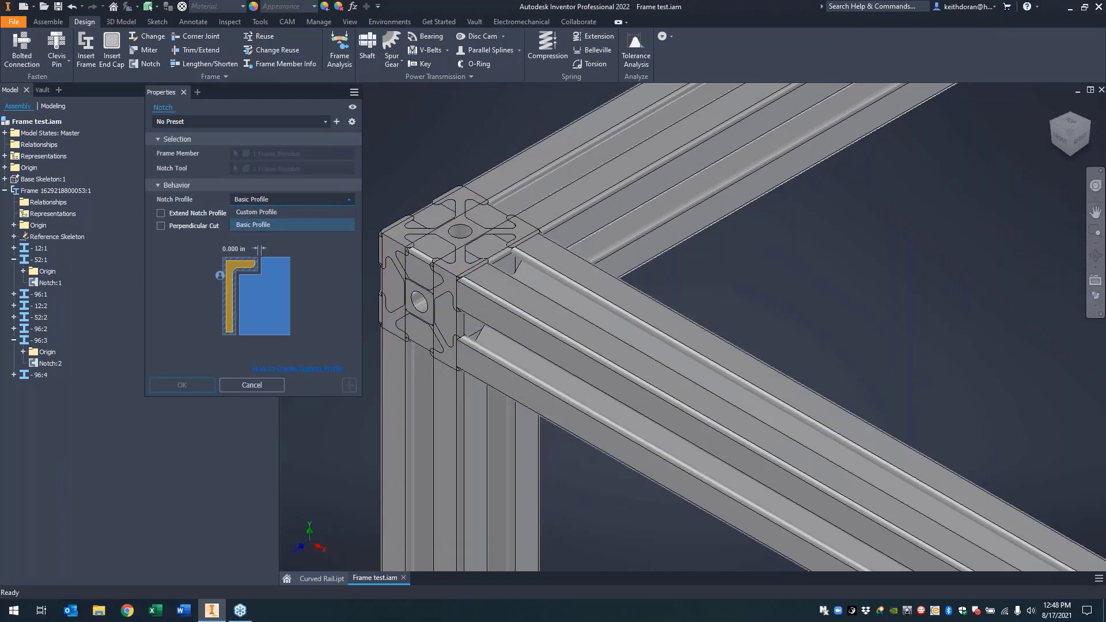
{"action": "left_click", "coordinate": [271, 211]}
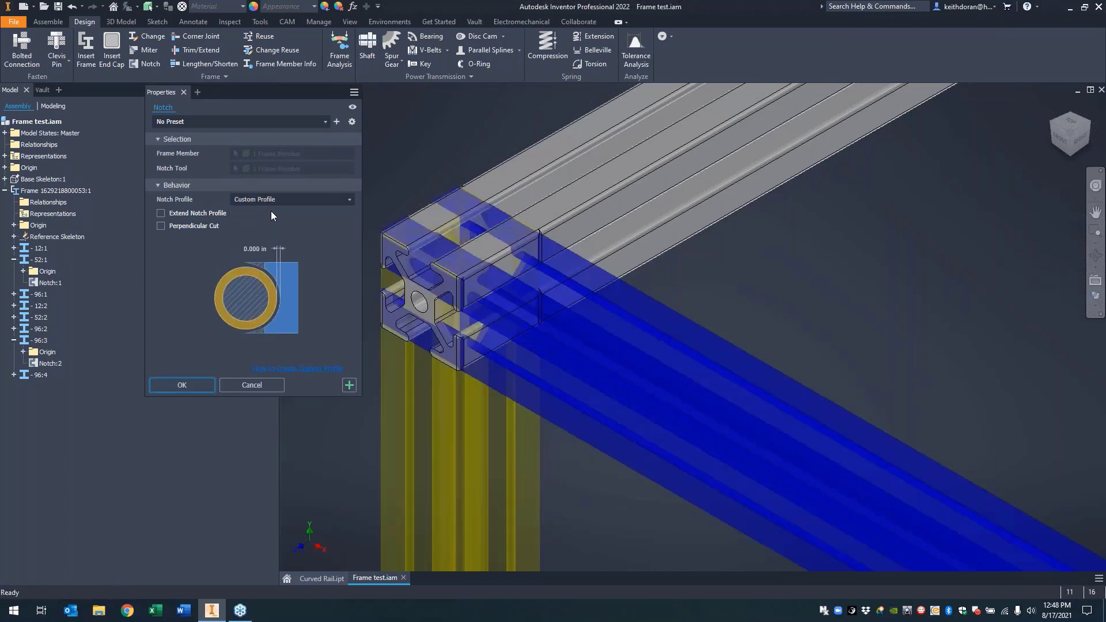
{"action": "left_click", "coordinate": [182, 386]}
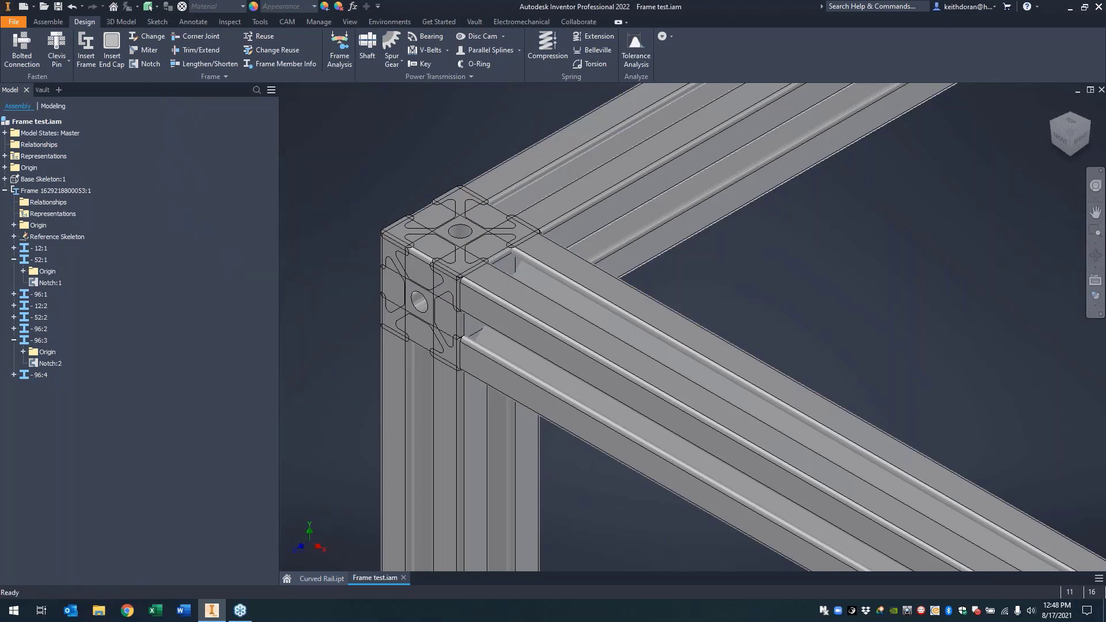
{"action": "left_click", "coordinate": [523, 335]}
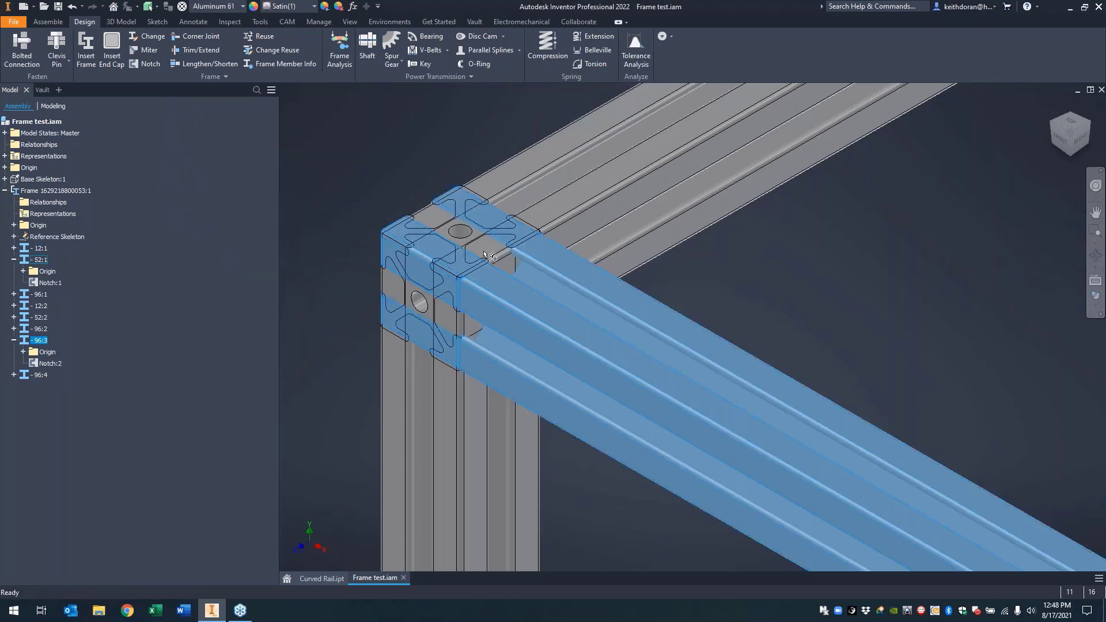
{"action": "left_click", "coordinate": [576, 200]}
{"action": "left_click", "coordinate": [574, 326]}
{"action": "key", "text": "Escape"}
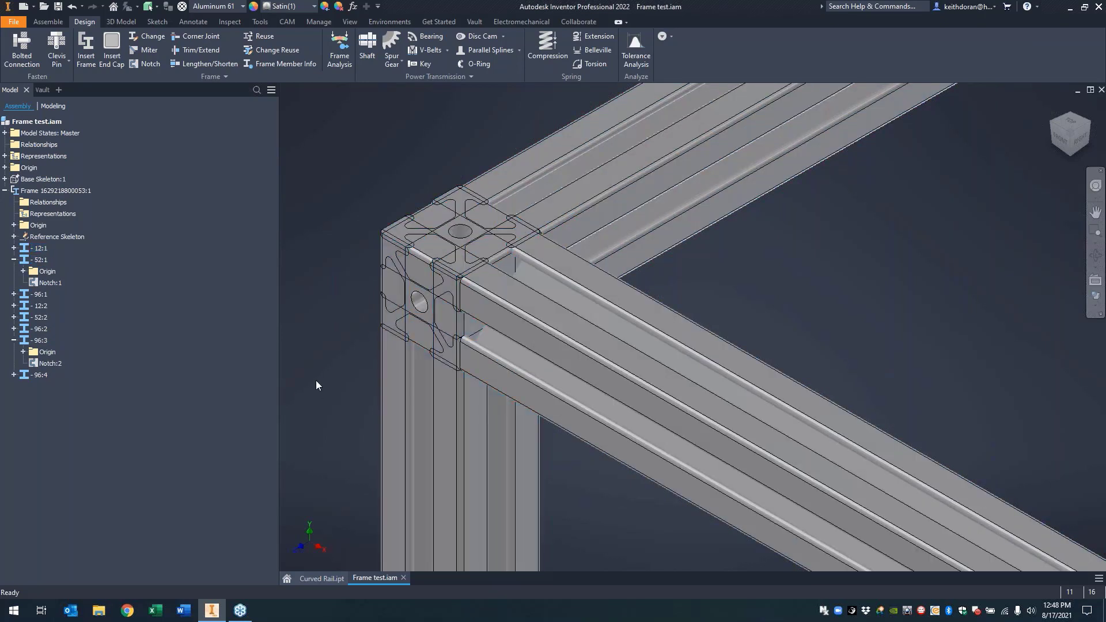
- Edit the notch on the short top rail 52:1 to turn off Extend Notch Profile
{"action": "right_click", "coordinate": [47, 281]}
{"action": "left_click", "coordinate": [92, 313]}
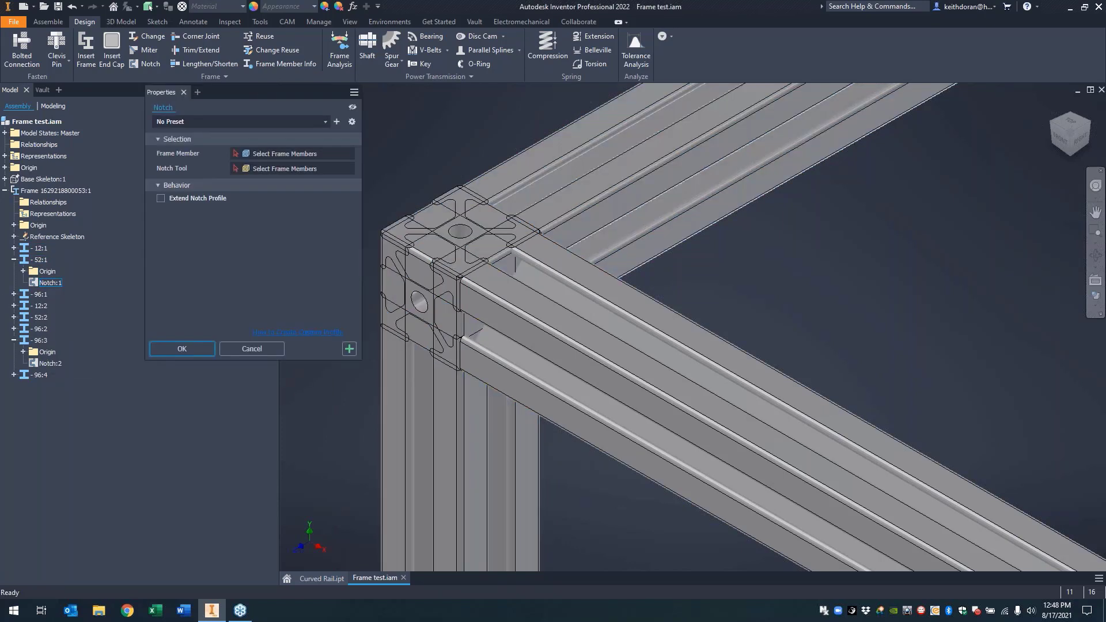
{"action": "left_click", "coordinate": [161, 213]}
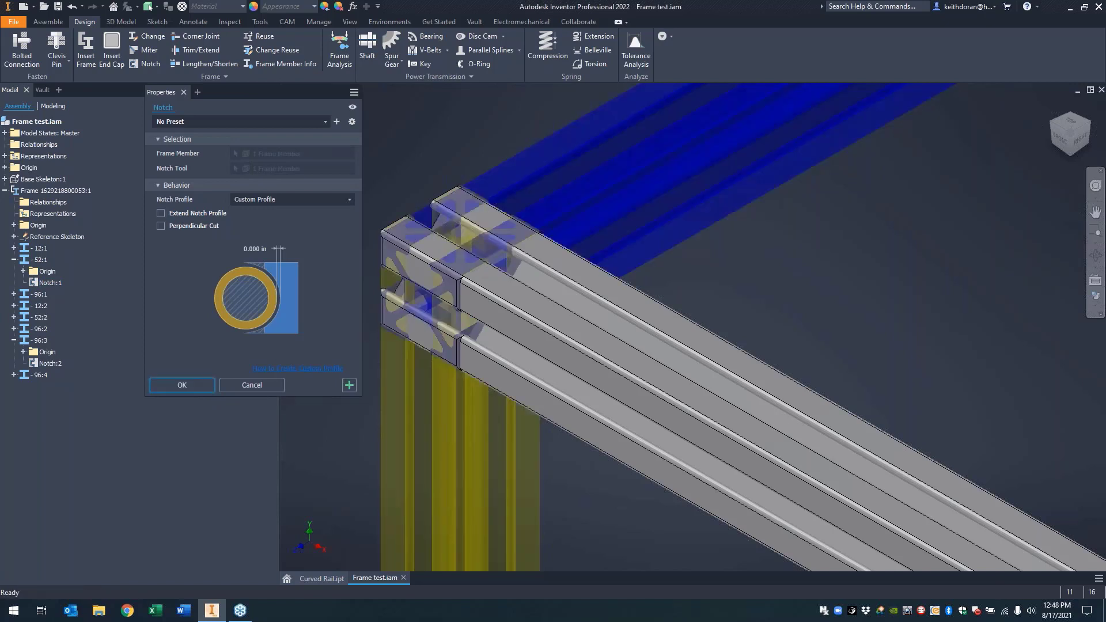
{"action": "key", "text": "Return"}
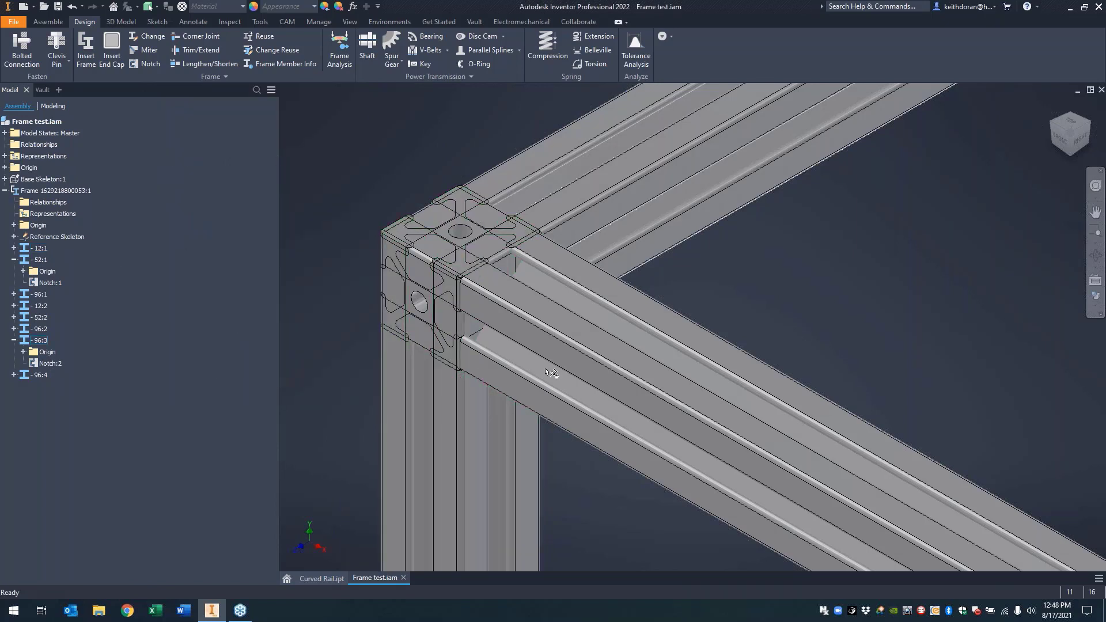
- Delete the notches from the short top rail 52:1 and the long top rail 96:3 with Frame Generator
{"action": "left_click", "coordinate": [548, 183]}
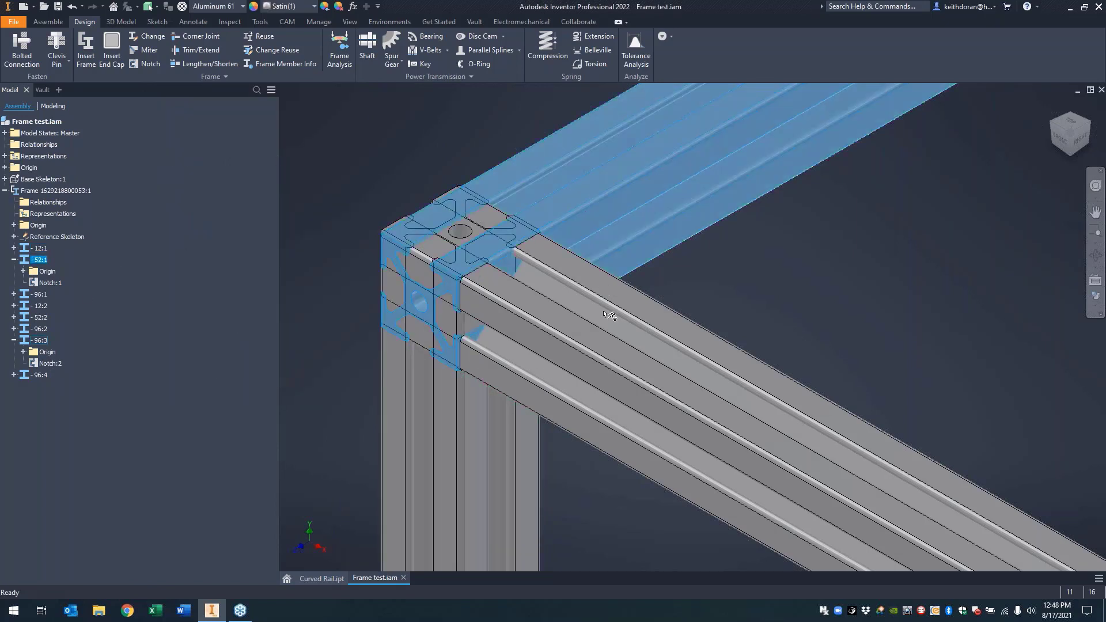
{"action": "left_click", "coordinate": [426, 464]}
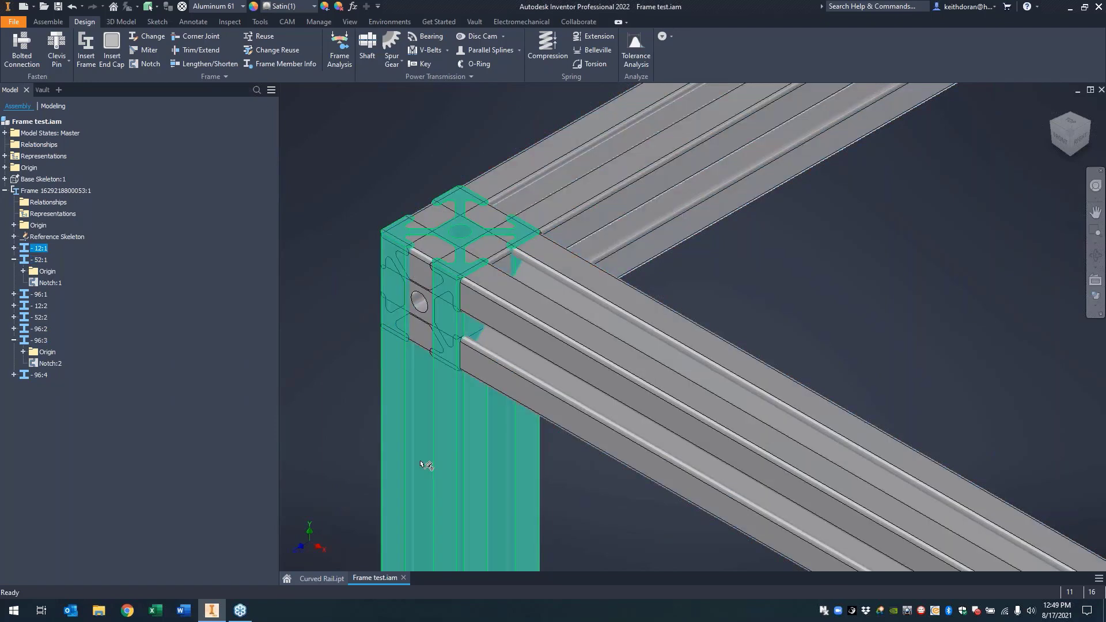
{"action": "right_click", "coordinate": [50, 282]}
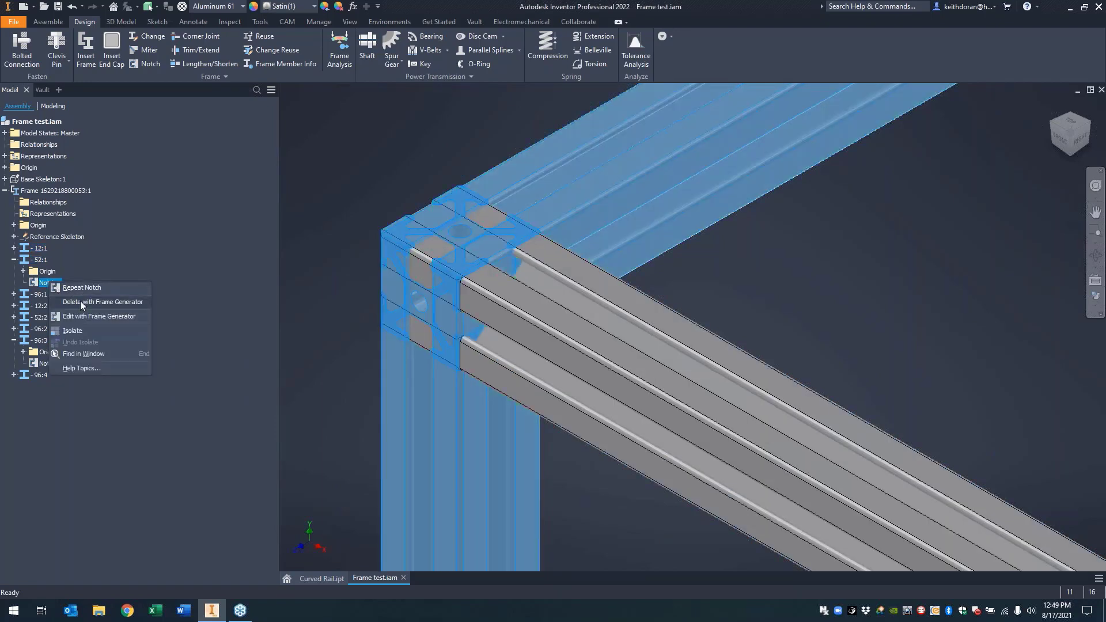
{"action": "left_click", "coordinate": [104, 300]}
{"action": "right_click", "coordinate": [51, 353]}
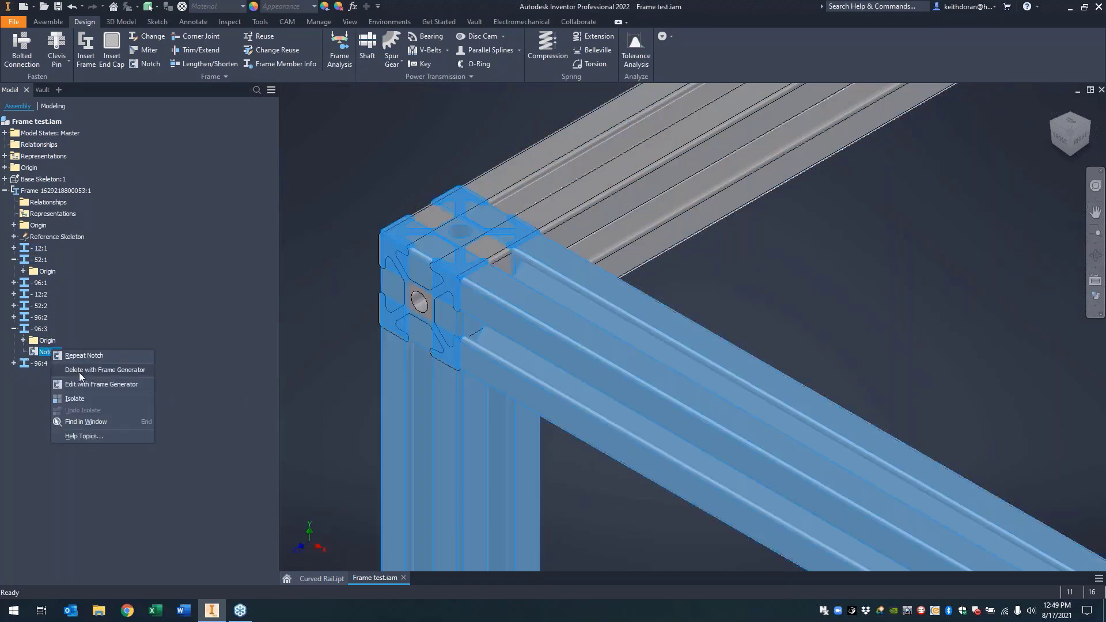
{"action": "left_click", "coordinate": [78, 372]}
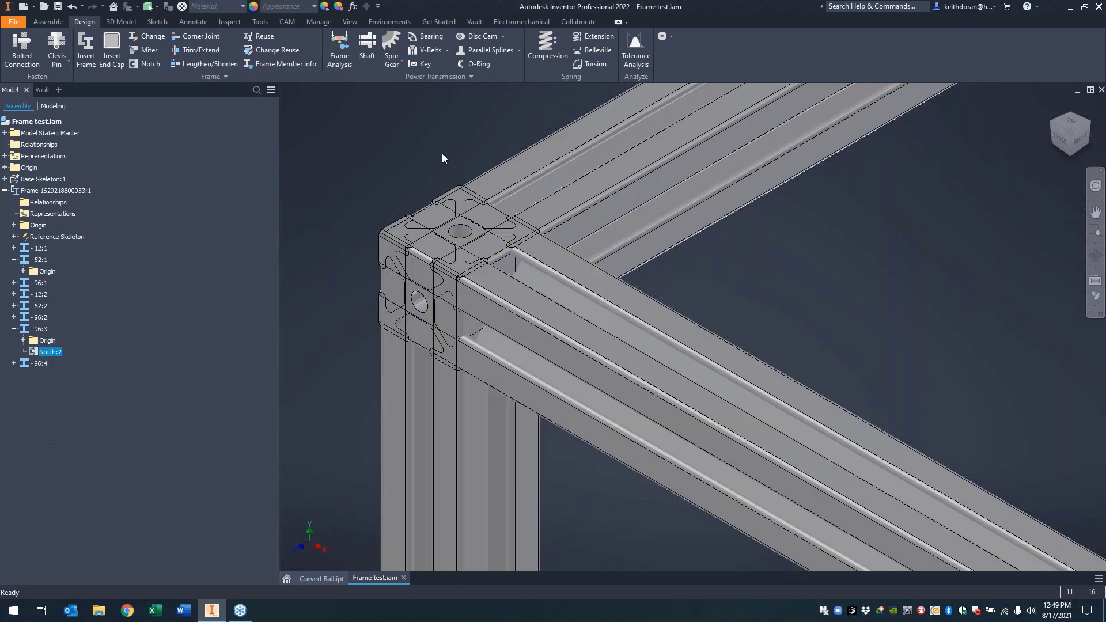
- Notch top rails 52:1 and 96:3 together against the vertical corner rail 12:1, using the Basic Profile
{"action": "left_click", "coordinate": [149, 61]}
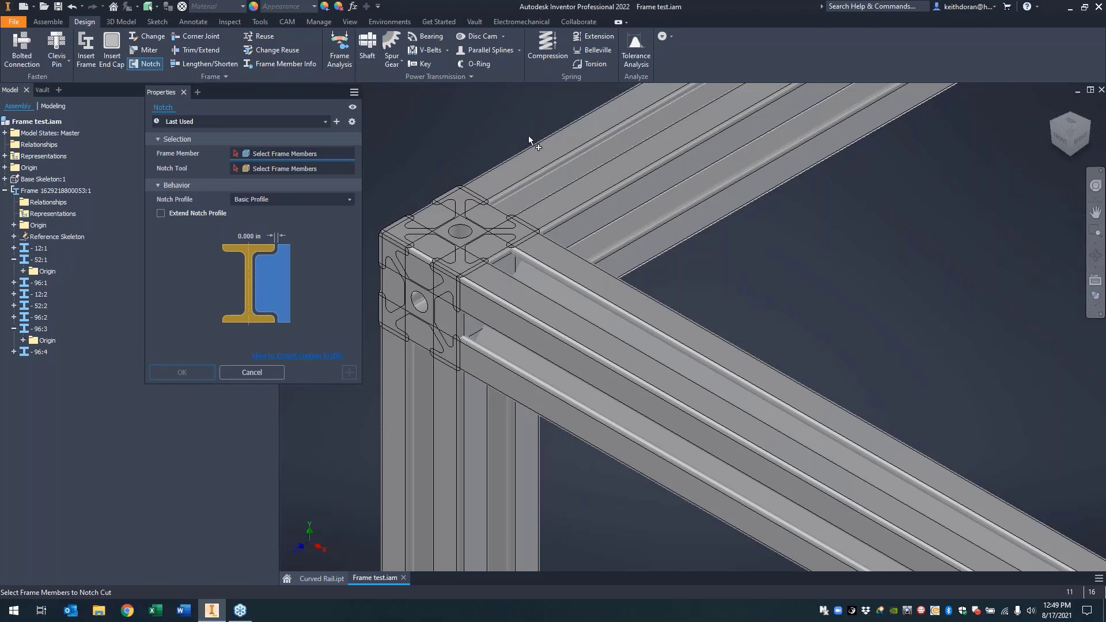
{"action": "left_click", "coordinate": [559, 159]}
{"action": "left_click", "coordinate": [645, 382]}
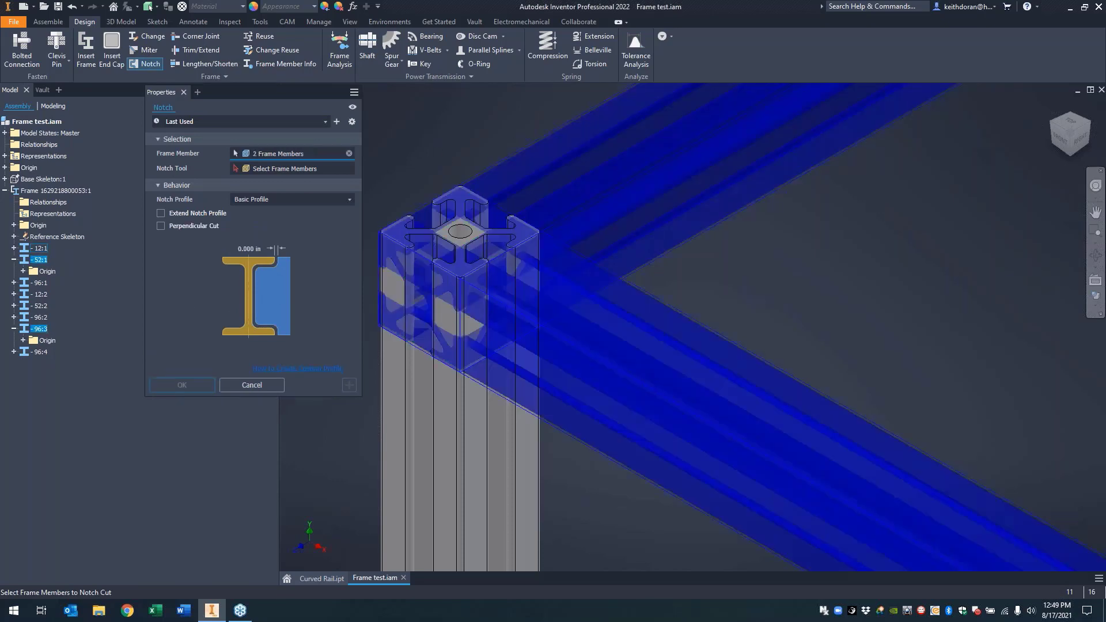
{"action": "left_click", "coordinate": [262, 172]}
{"action": "left_click", "coordinate": [438, 450]}
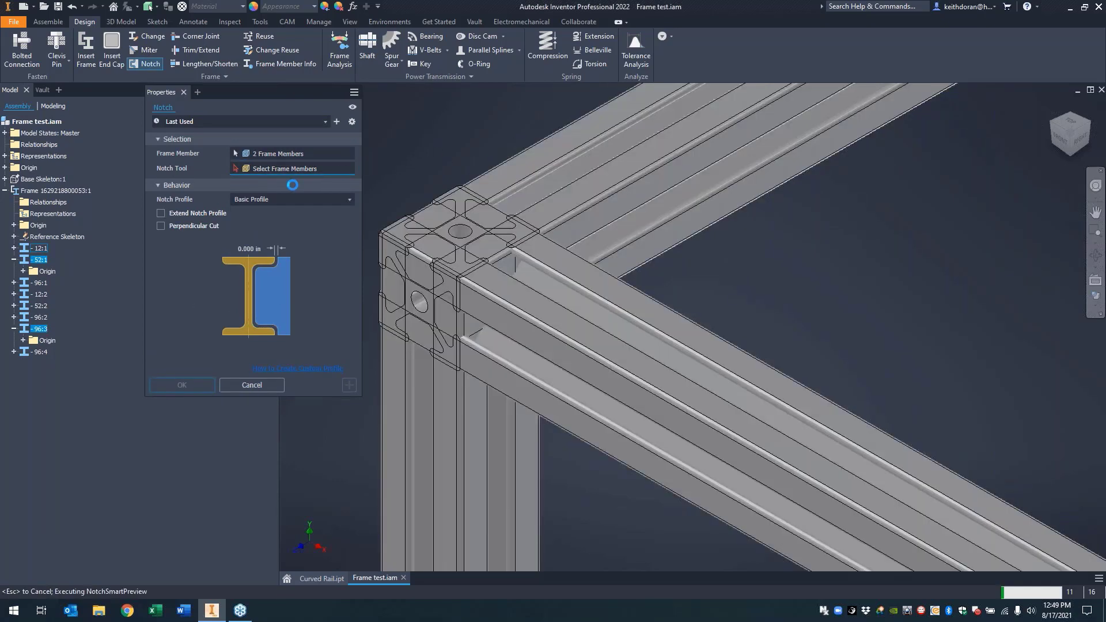
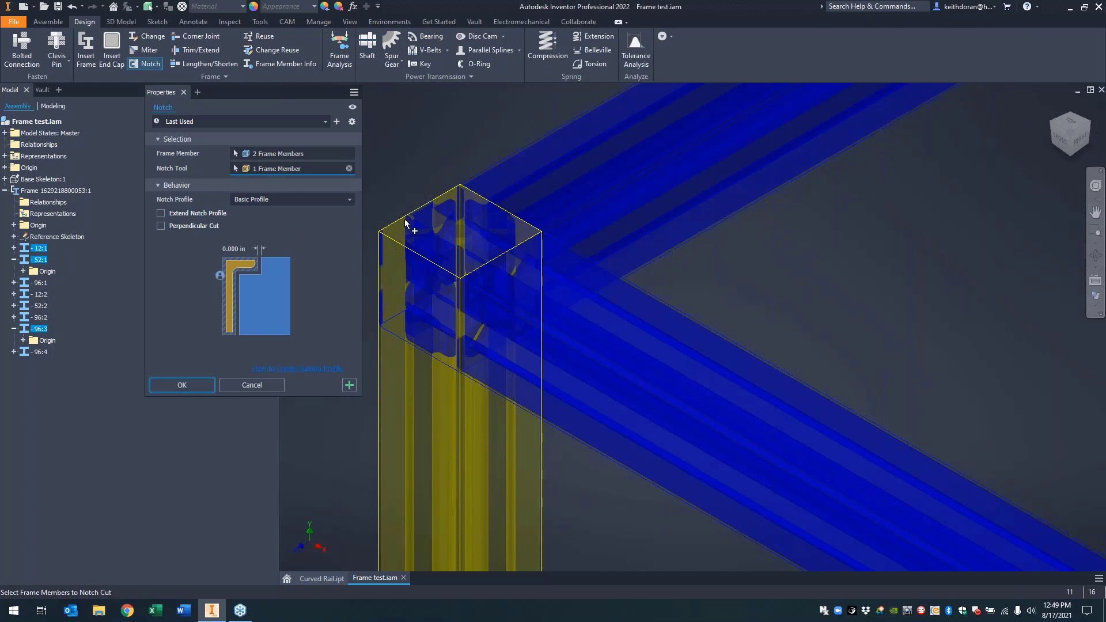
{"action": "left_click", "coordinate": [182, 385]}
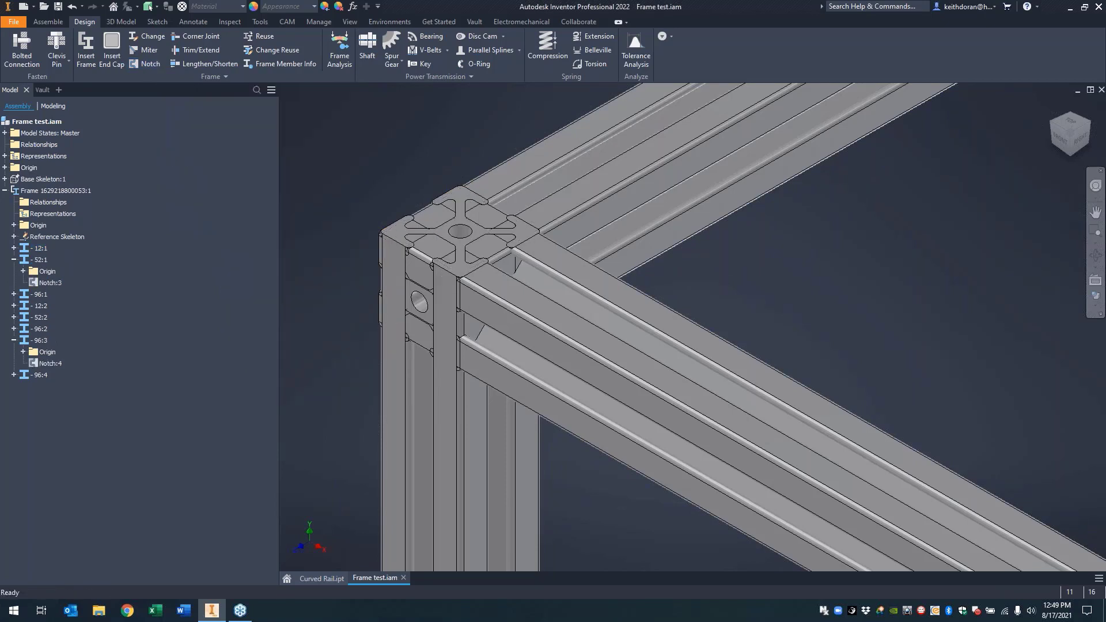
{"action": "left_click", "coordinate": [542, 326]}
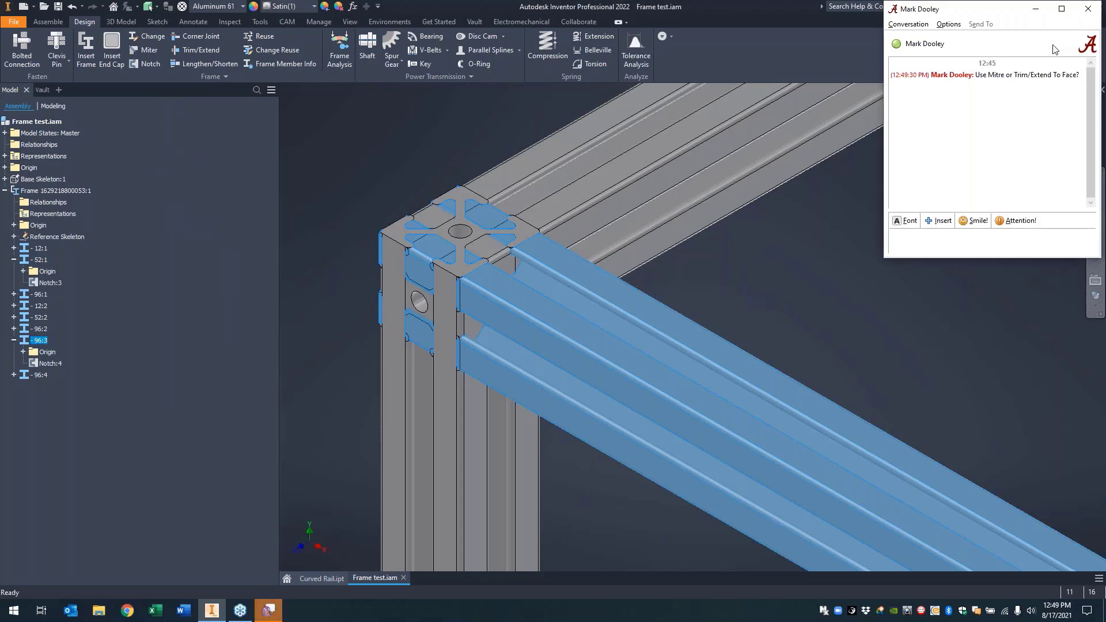
{"action": "left_click", "coordinate": [1036, 9]}
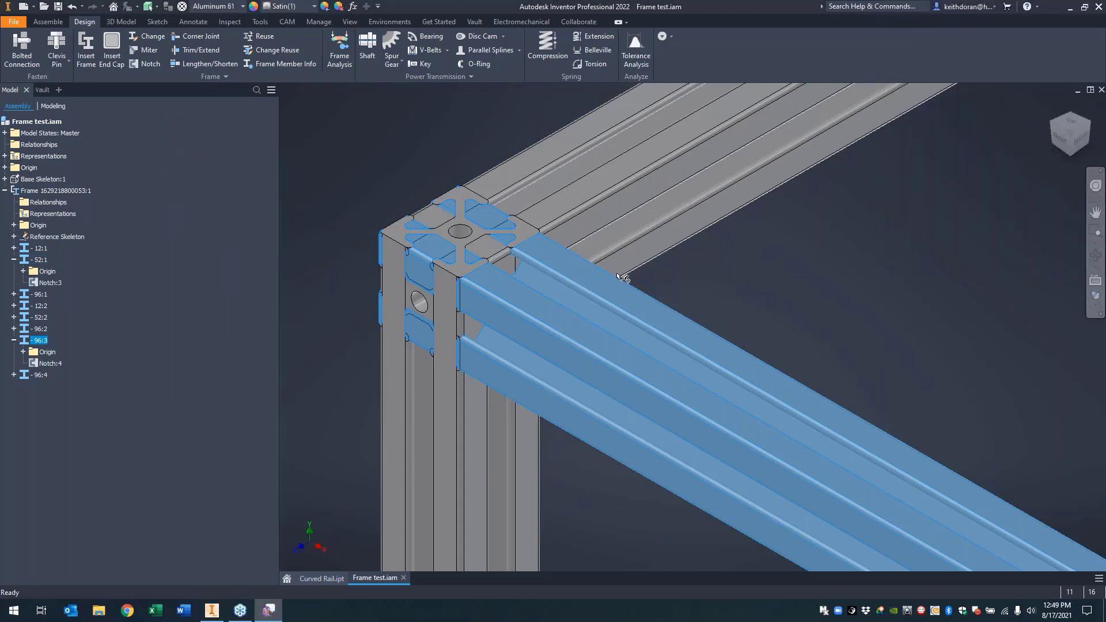
{"action": "left_click", "coordinate": [399, 151]}
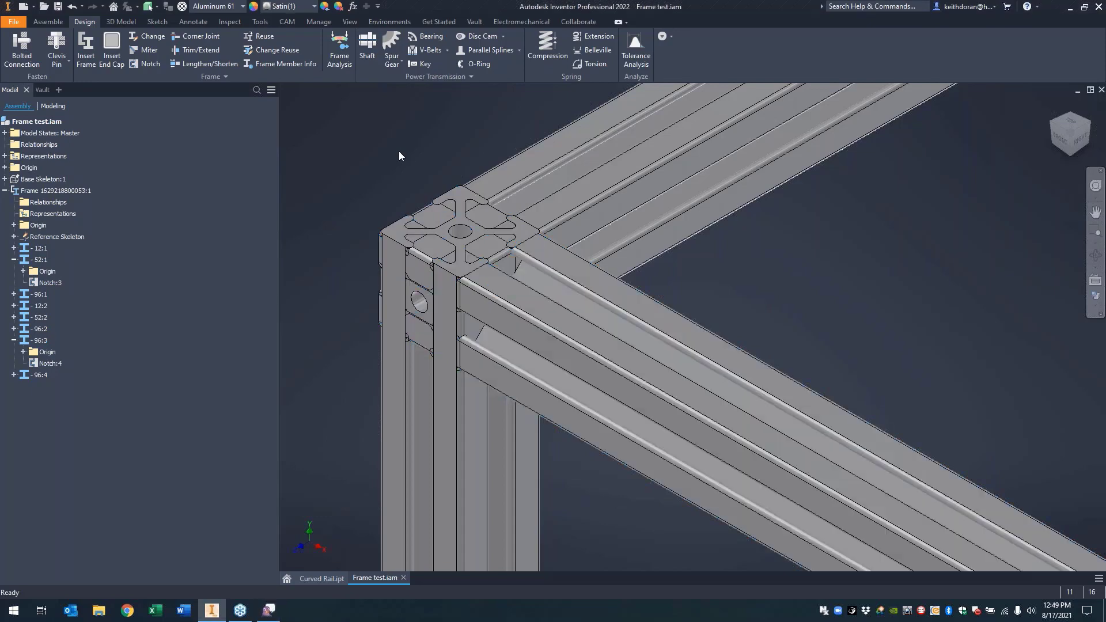
{"action": "left_click", "coordinate": [147, 50]}
{"action": "left_click", "coordinate": [501, 303]}
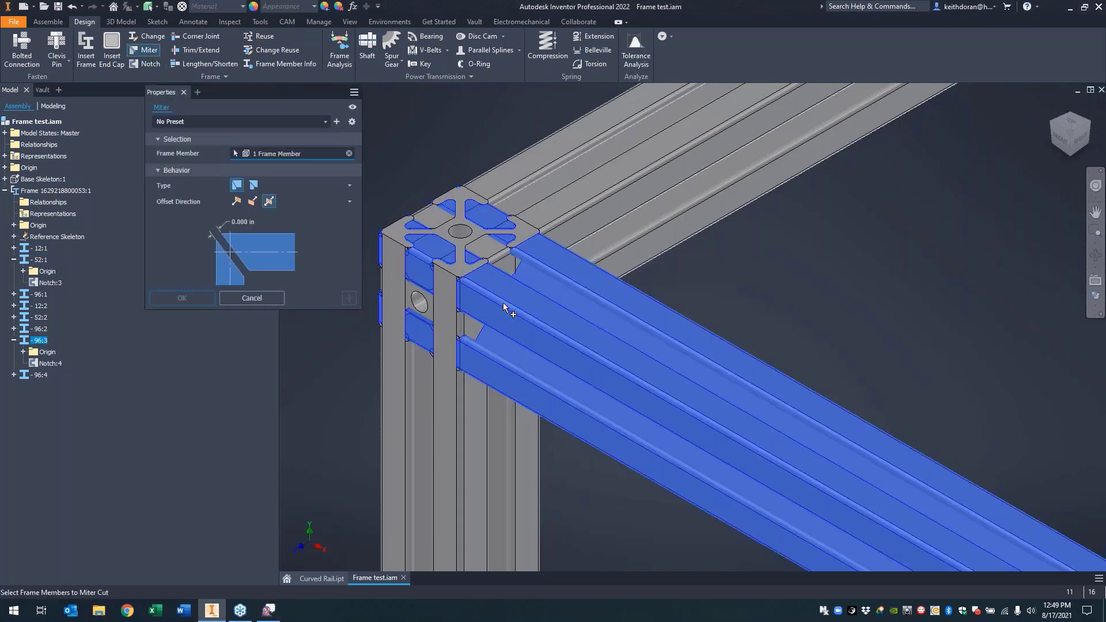
{"action": "left_click", "coordinate": [562, 224]}
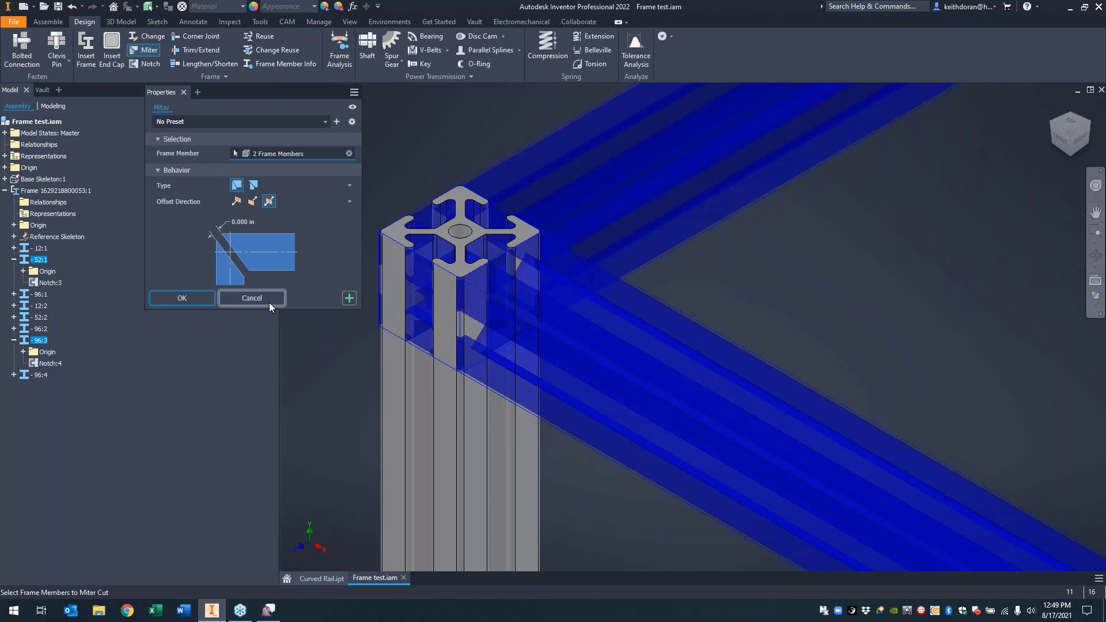
{"action": "left_click", "coordinate": [268, 303]}
- Delete both corner notches on rails 52:1 and 96:3 in one Frame Generator deletion
{"action": "left_click", "coordinate": [50, 364]}
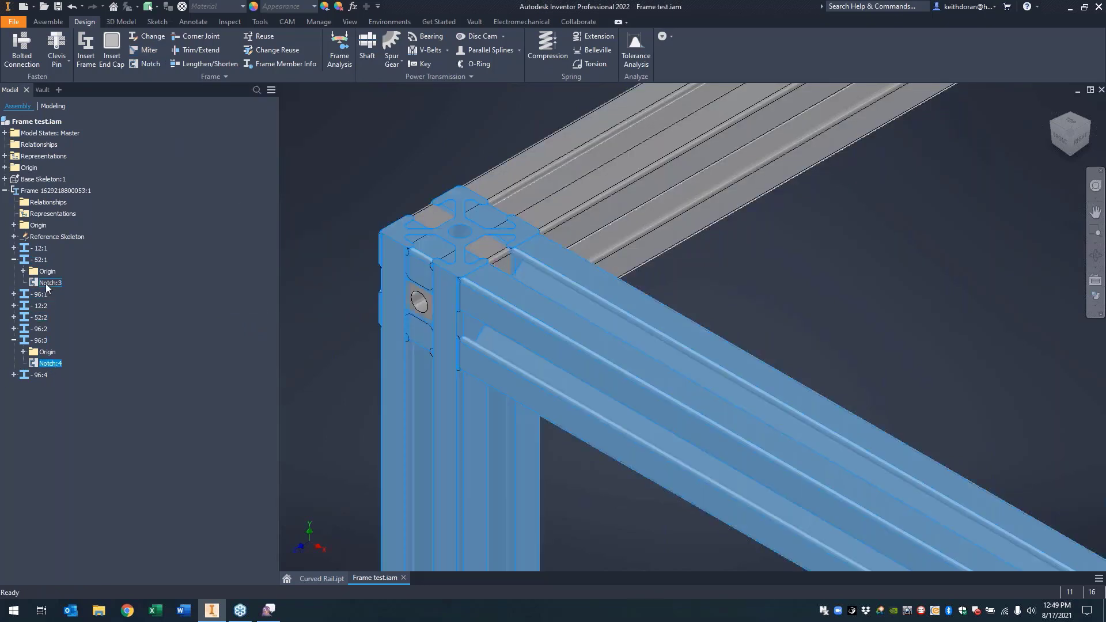
{"action": "left_click", "coordinate": [47, 282], "text": "ctrl"}
{"action": "right_click", "coordinate": [48, 283]}
{"action": "left_click", "coordinate": [85, 303]}
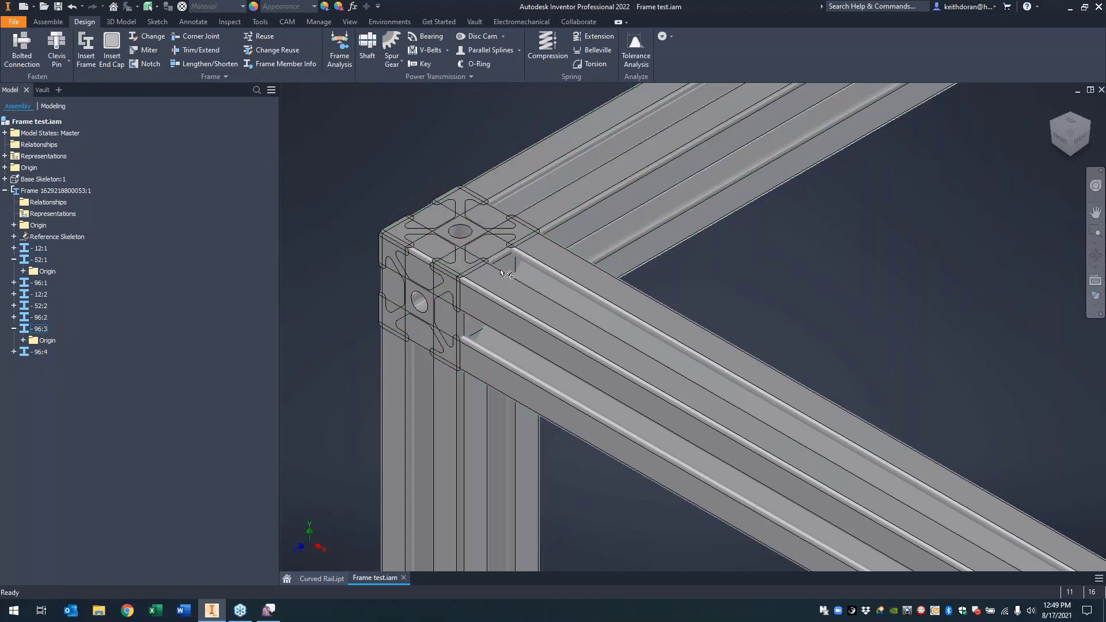
- Miter the short top rail 52:1 with the long top rail 96:3 at the corner
{"action": "left_click", "coordinate": [147, 50]}
{"action": "left_click", "coordinate": [577, 219]}
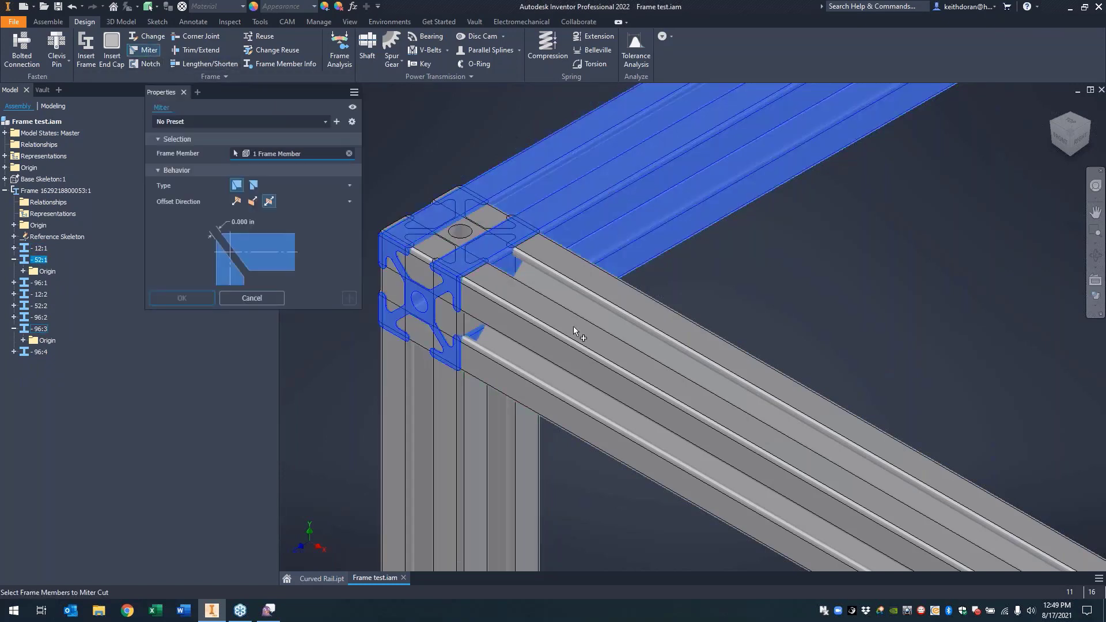
{"action": "left_click", "coordinate": [573, 326]}
{"action": "left_click", "coordinate": [181, 298]}
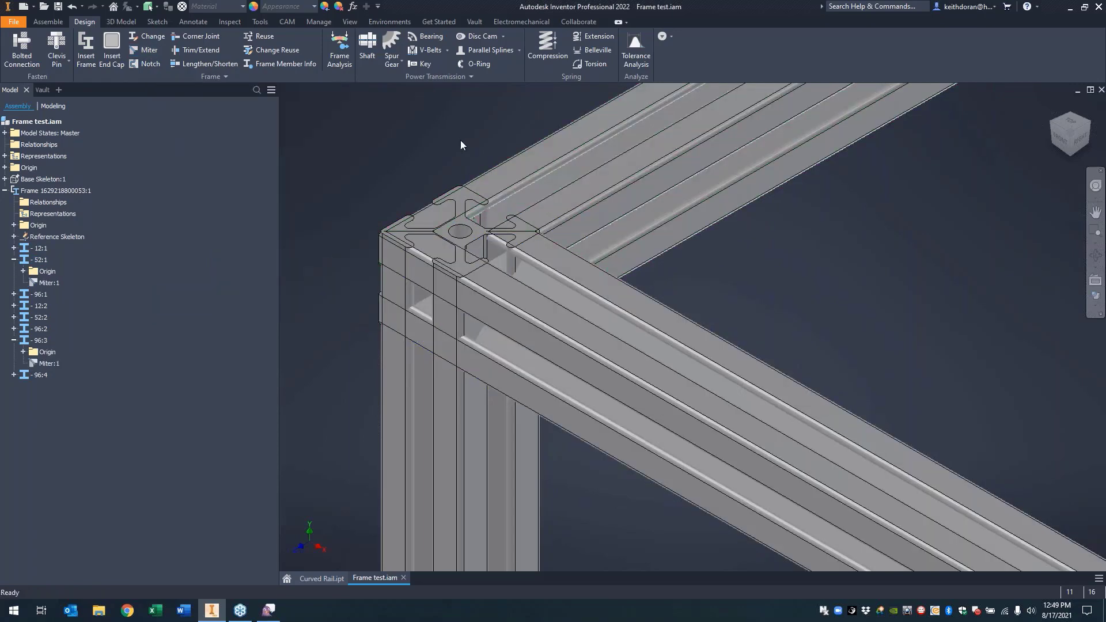
- Hide the vertical corner rail 12:1 to inspect the miter joint, and undo both the hiding and the miter
{"action": "right_click", "coordinate": [456, 426]}
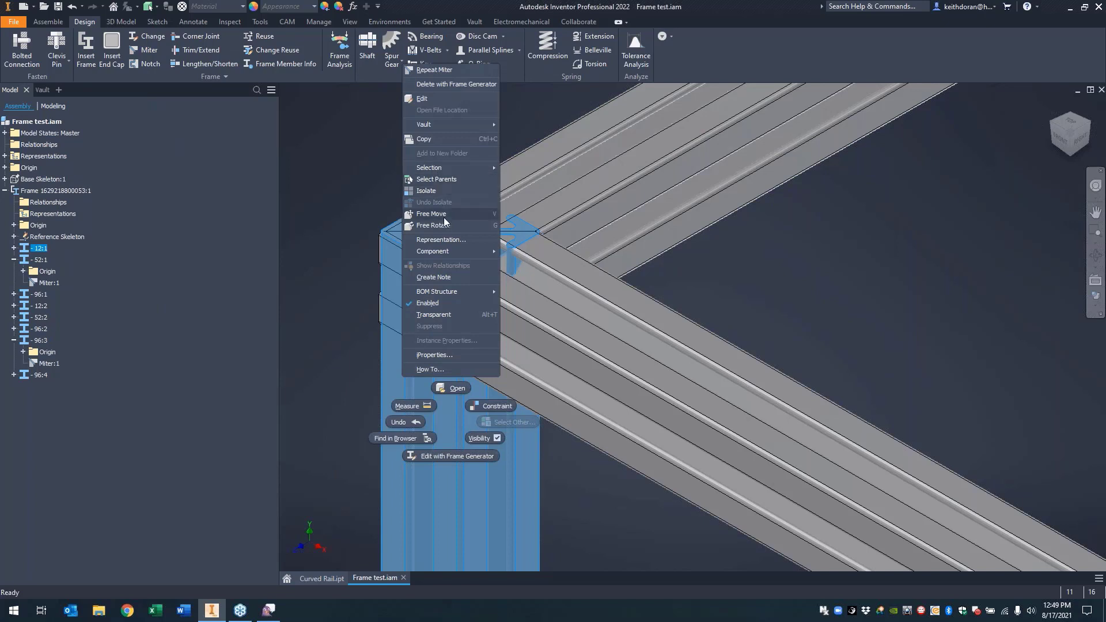
{"action": "left_click", "coordinate": [510, 455]}
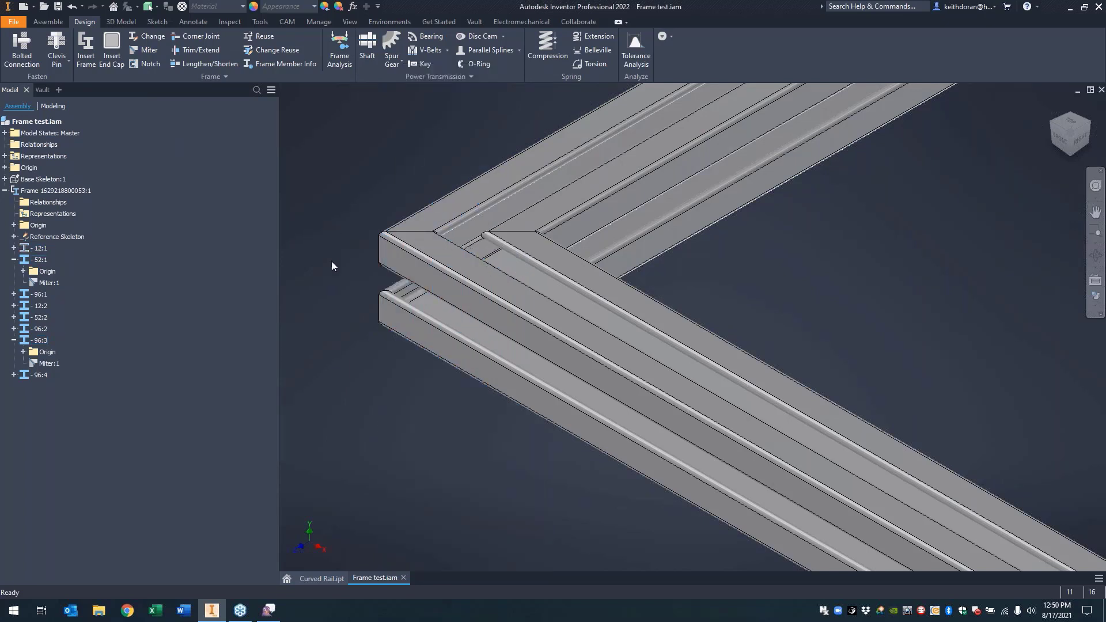
{"action": "key", "text": "ctrl+z"}
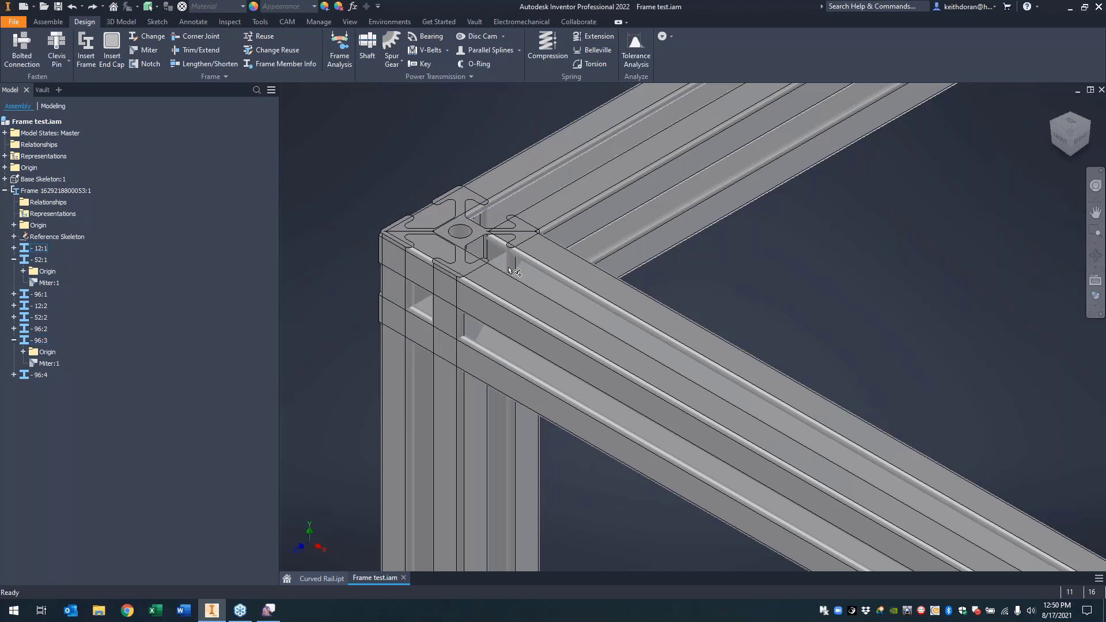
{"action": "key", "text": "ctrl+z"}
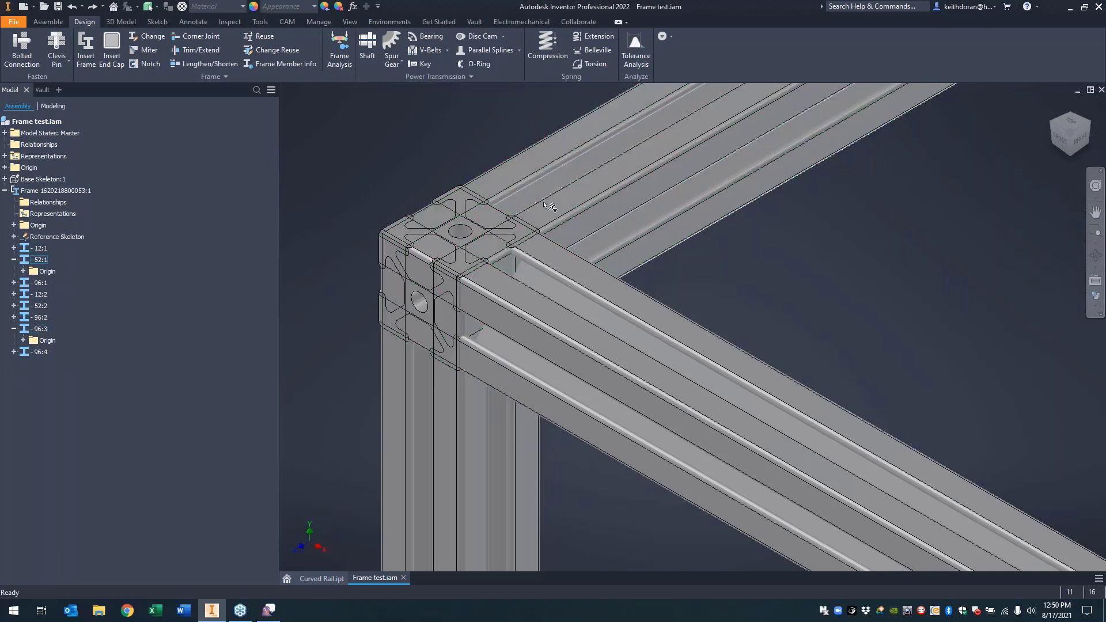
- Trim the long top rail 96:3 to a side face of the vertical corner rail 12:1
{"action": "left_click", "coordinate": [197, 48]}
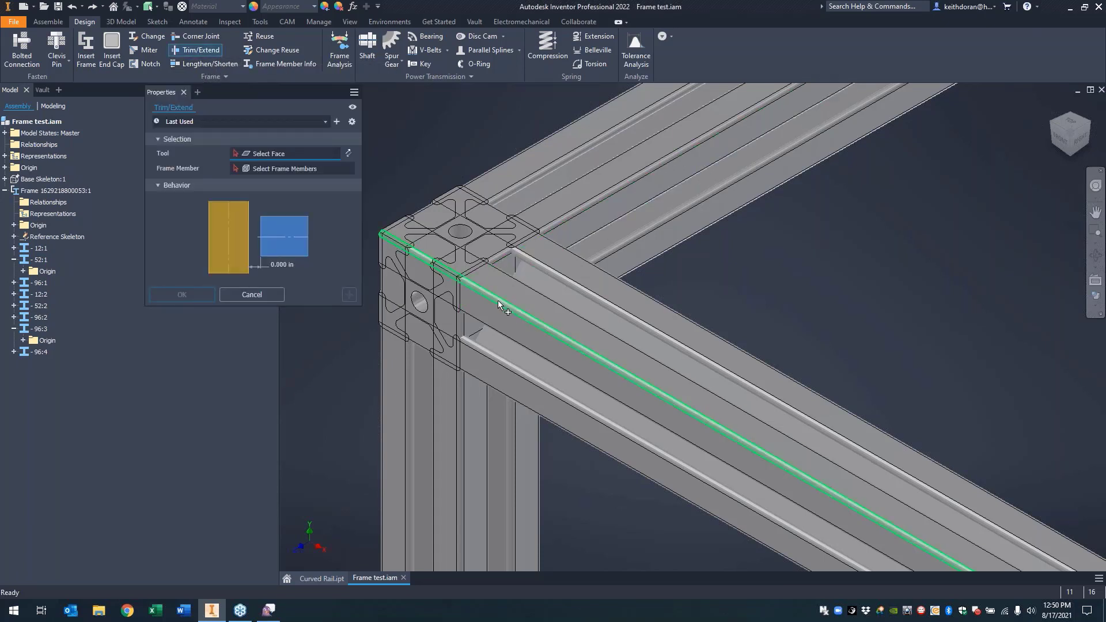
{"action": "left_click", "coordinate": [475, 466]}
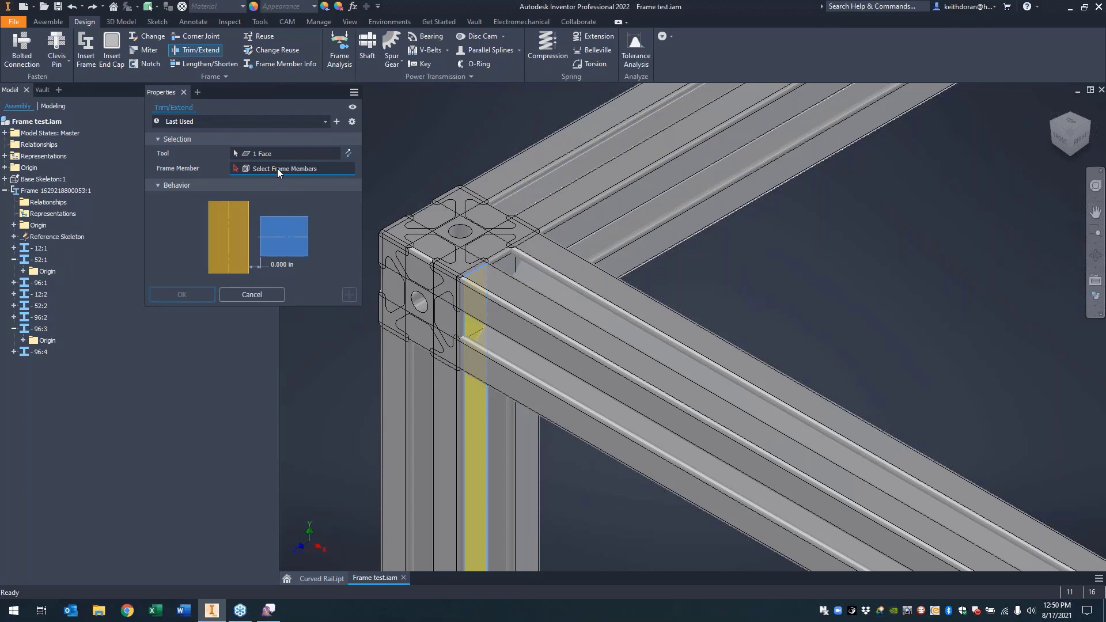
{"action": "left_click", "coordinate": [613, 367]}
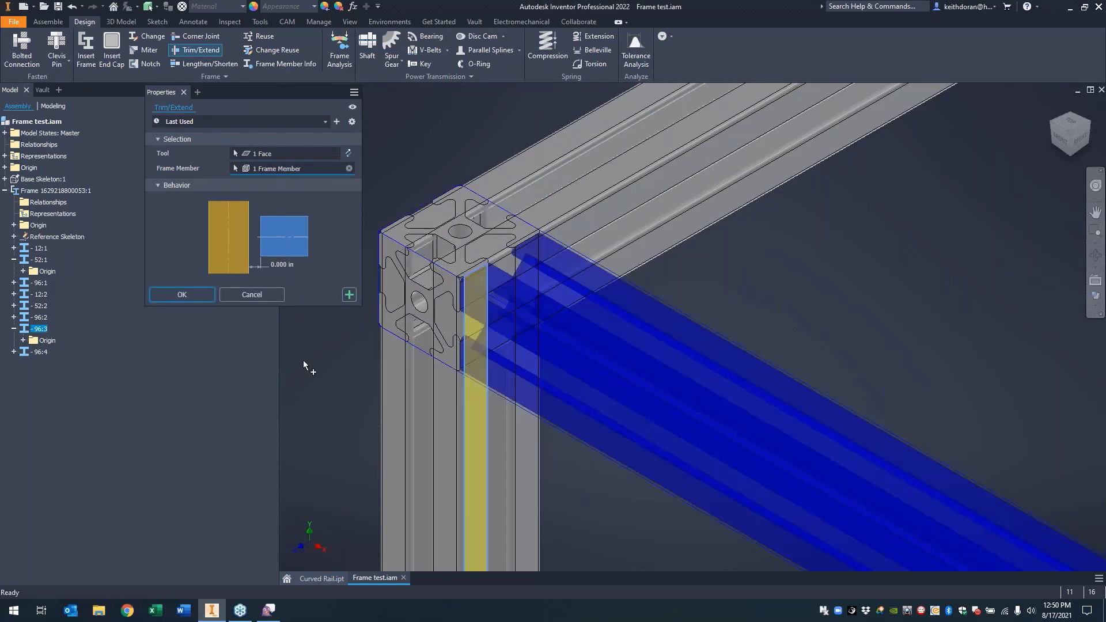
{"action": "left_click", "coordinate": [180, 295]}
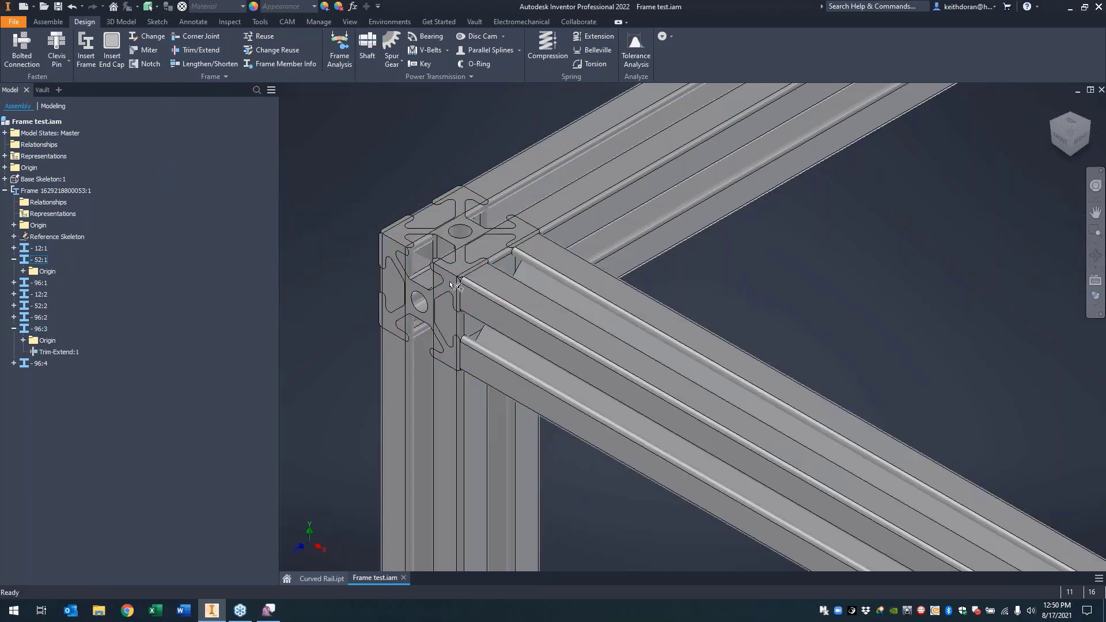
- Undo the trim back to the notched corner, and delete the notches from rails 96:3 and 52:1
{"action": "scroll", "coordinate": [464, 288], "scroll_direction": "up", "scroll_amount": 5}
{"action": "key", "text": "ctrl+z"}
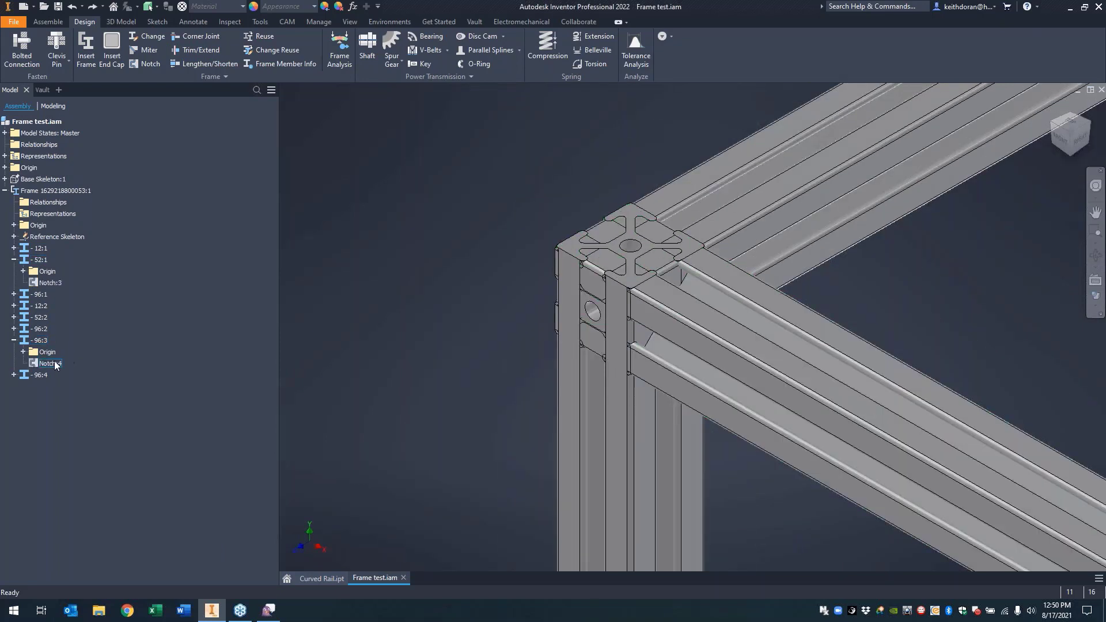
{"action": "right_click", "coordinate": [56, 366]}
{"action": "left_click", "coordinate": [87, 381]}
{"action": "right_click", "coordinate": [48, 280]}
{"action": "left_click", "coordinate": [86, 299]}
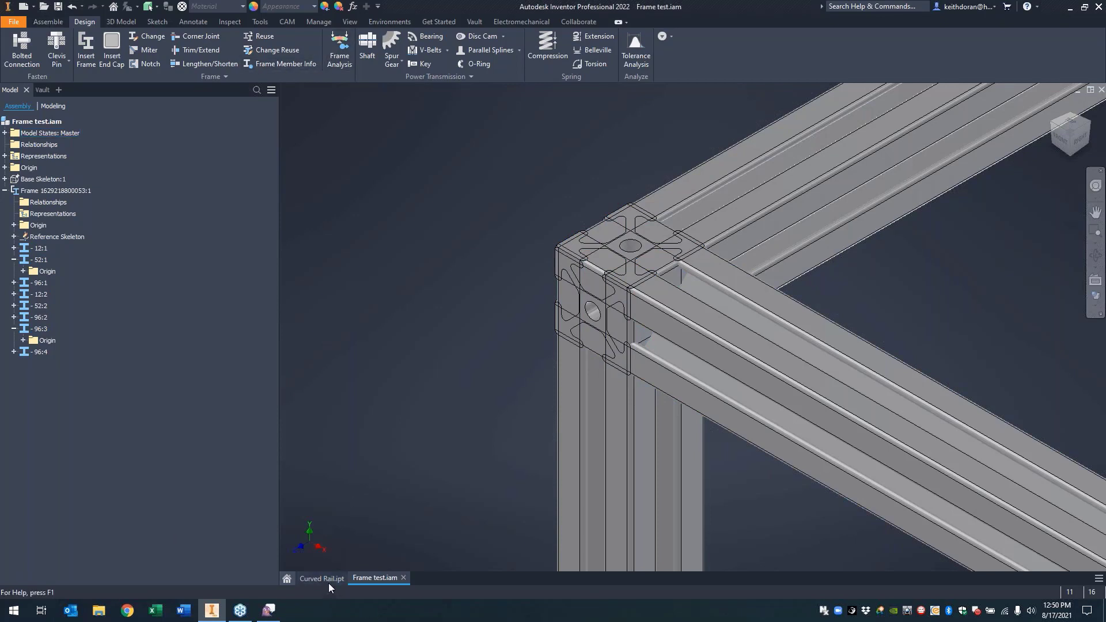
- Notch the vertical corner rail 12:1 with the long top rail 96:3, using the Basic Profile without a perpendicular cut
{"action": "left_click", "coordinate": [147, 63]}
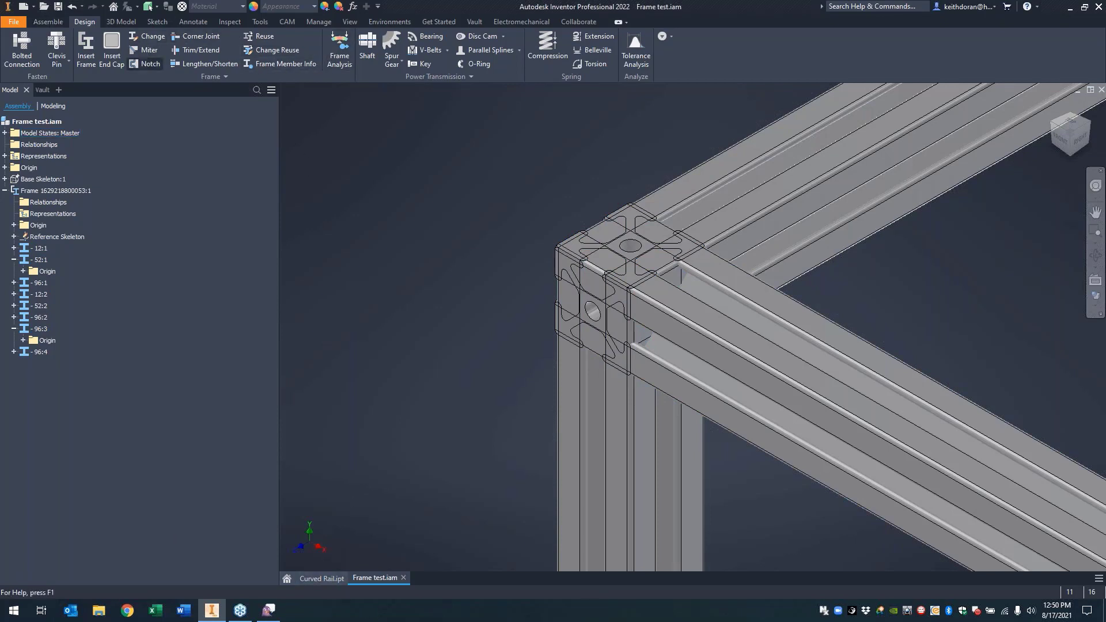
{"action": "left_click", "coordinate": [649, 452]}
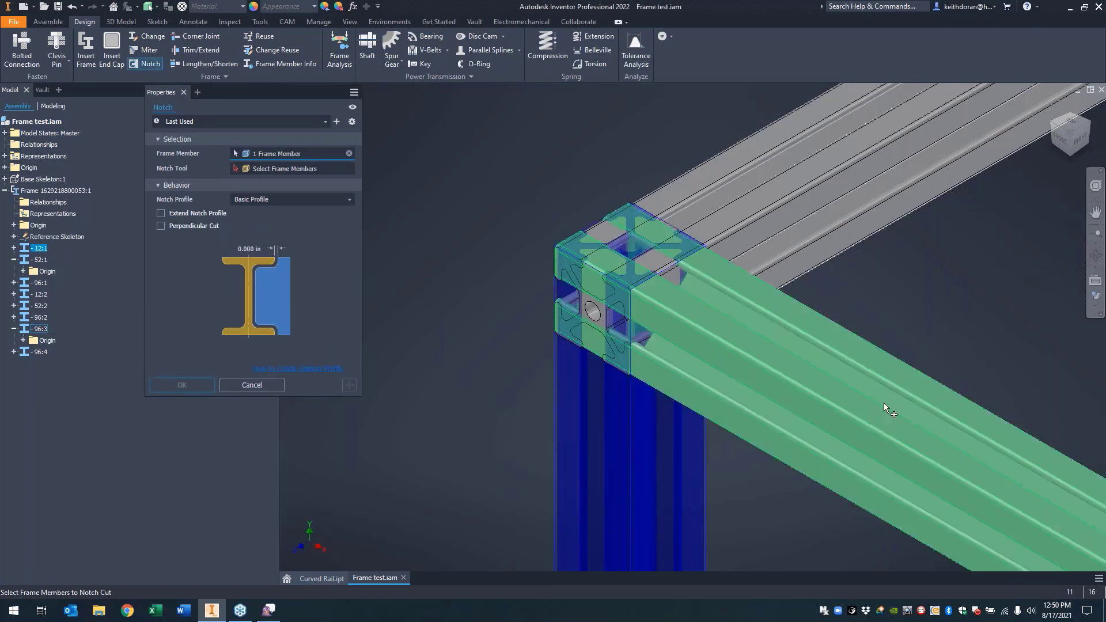
{"action": "left_click", "coordinate": [291, 169]}
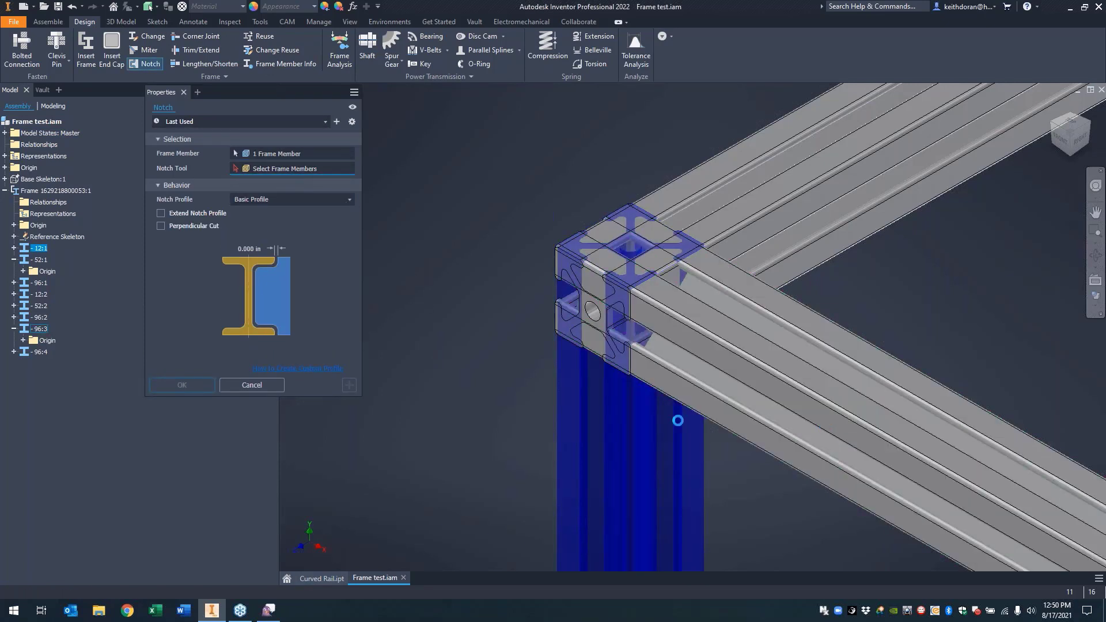
{"action": "left_click", "coordinate": [807, 380]}
{"action": "left_click", "coordinate": [161, 226]}
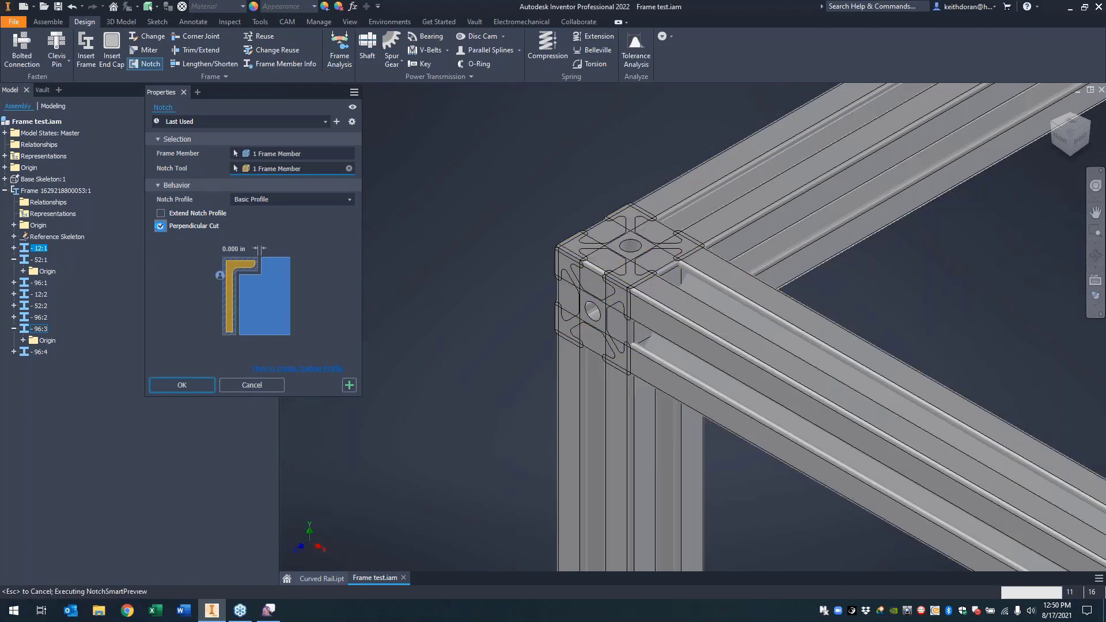
{"action": "left_click", "coordinate": [161, 226]}
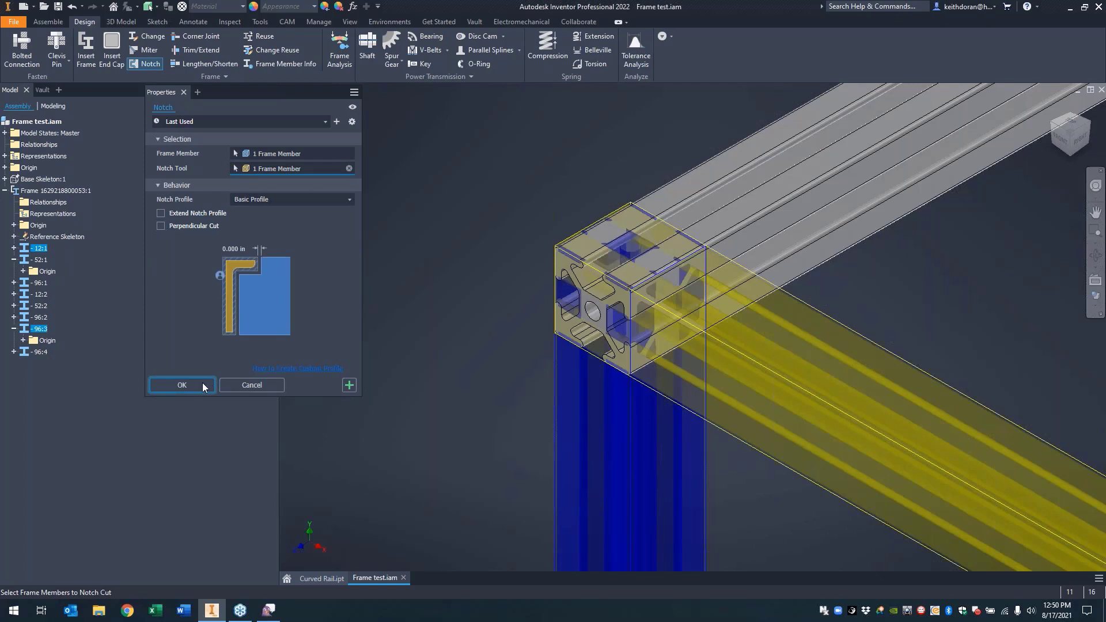
{"action": "left_click", "coordinate": [181, 385]}
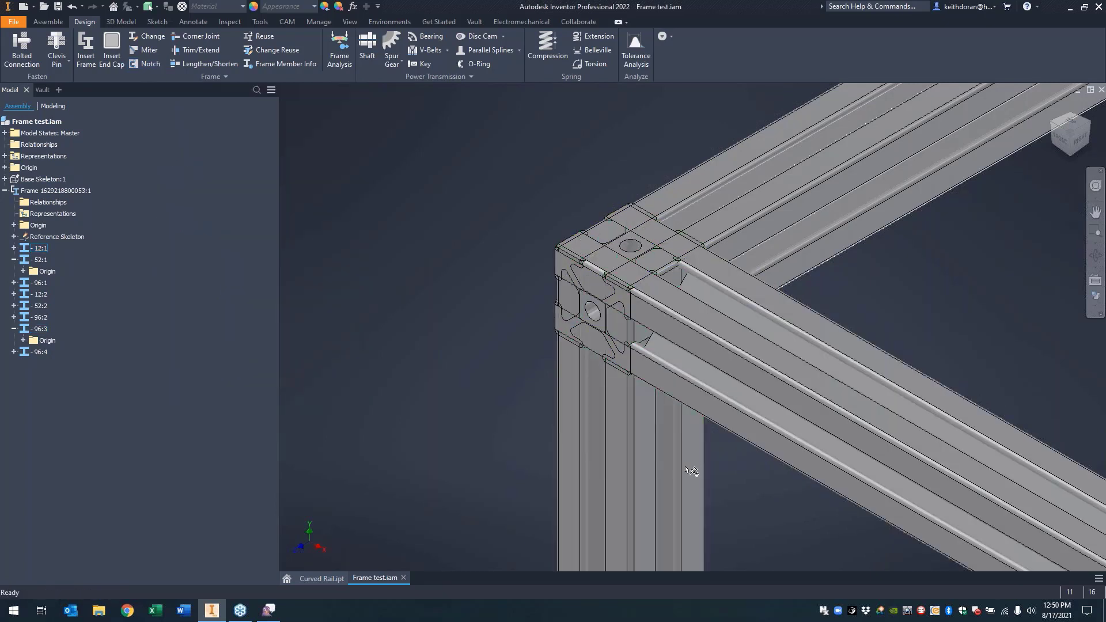
- Isolate the vertical corner rail 12:1 to inspect its notched end, and undo the isolation
{"action": "right_click", "coordinate": [638, 427]}
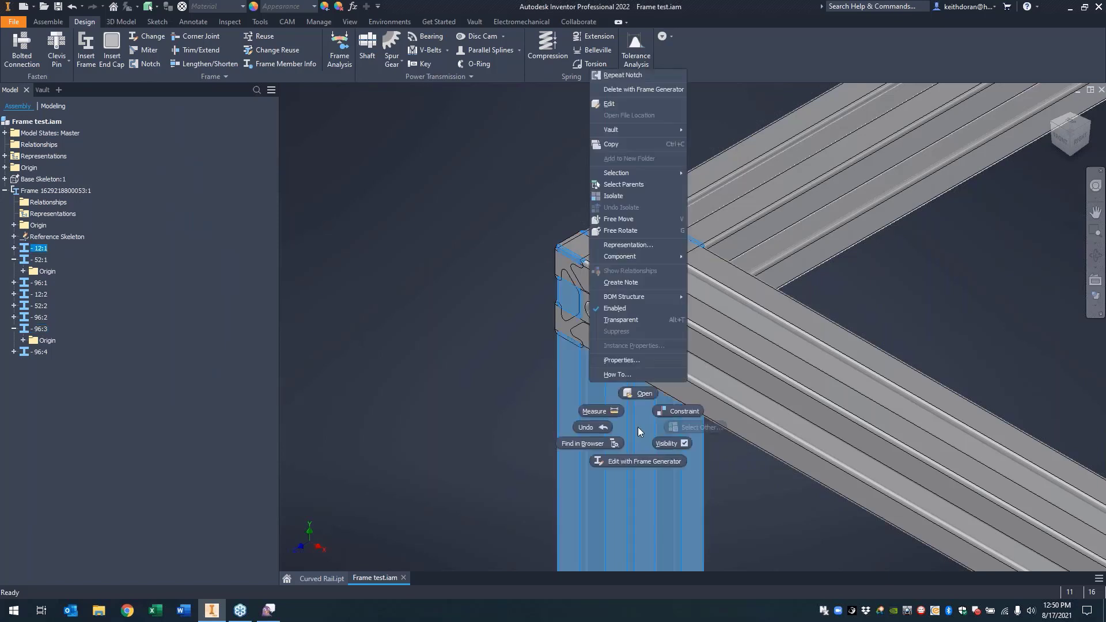
{"action": "left_click", "coordinate": [608, 199]}
{"action": "middle_click_drag", "start_coordinate": [477, 294], "coordinate": [807, 346], "text": "shift"}
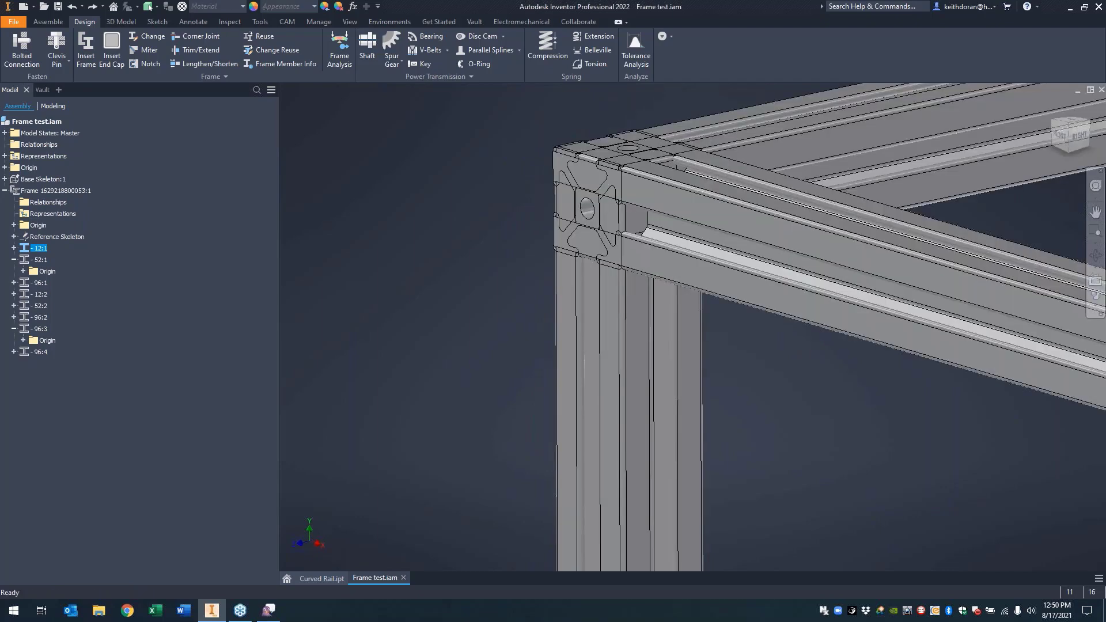
{"action": "left_click", "coordinate": [500, 238]}
{"action": "middle_click_drag", "start_coordinate": [493, 232], "coordinate": [496, 242], "text": "shift"}
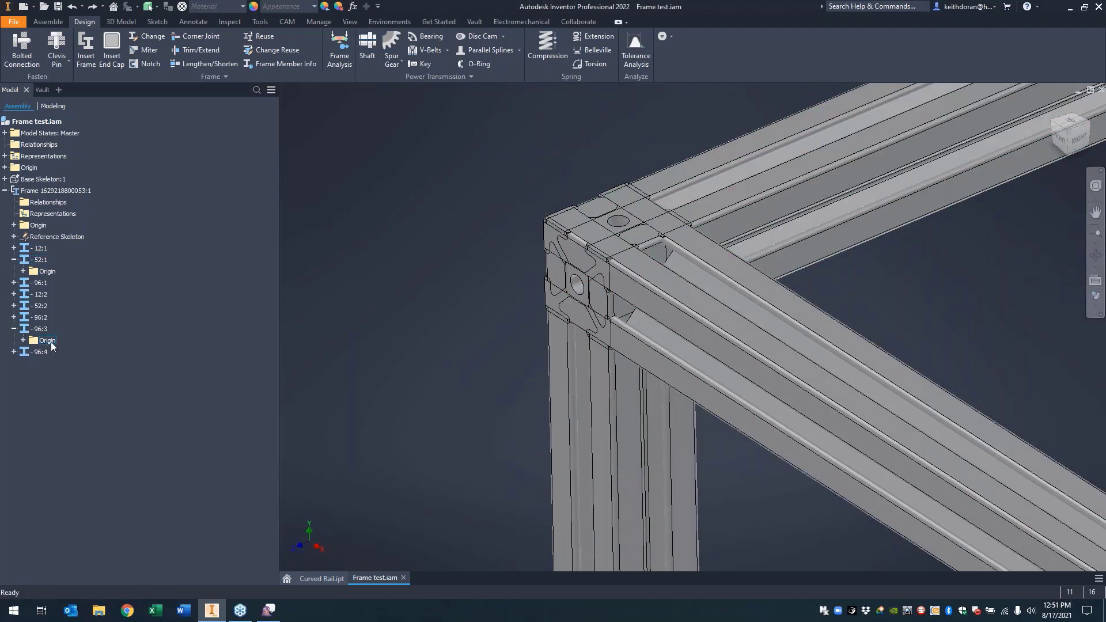
- Delete the Basic Profile notch from the vertical corner rail 12:1 with Frame Generator
{"action": "left_click", "coordinate": [41, 248]}
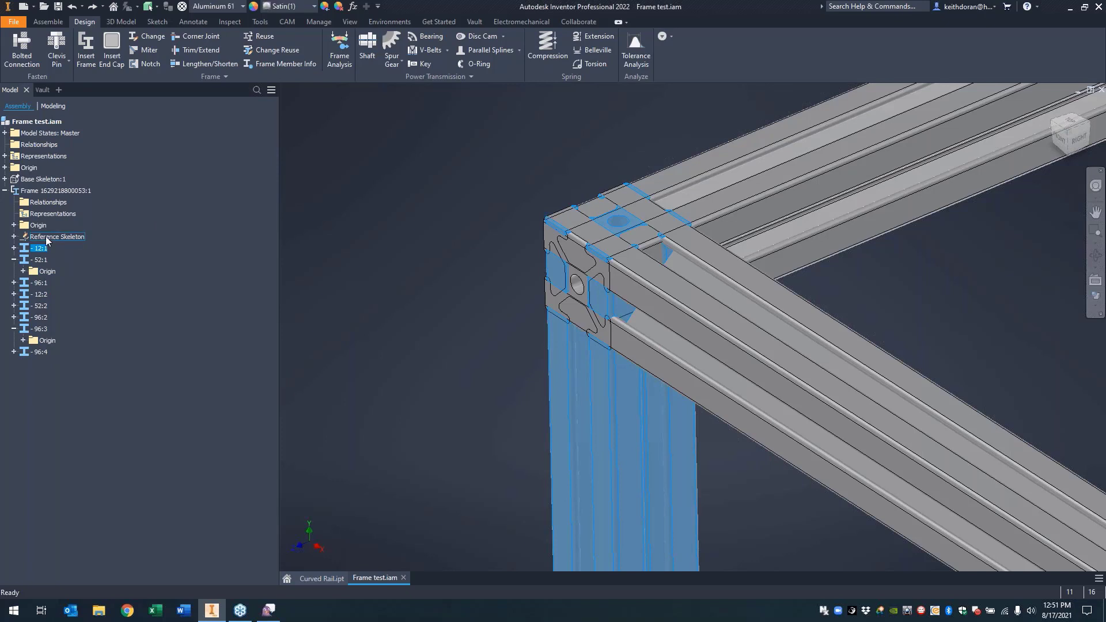
{"action": "left_click", "coordinate": [14, 248]}
{"action": "right_click", "coordinate": [52, 273]}
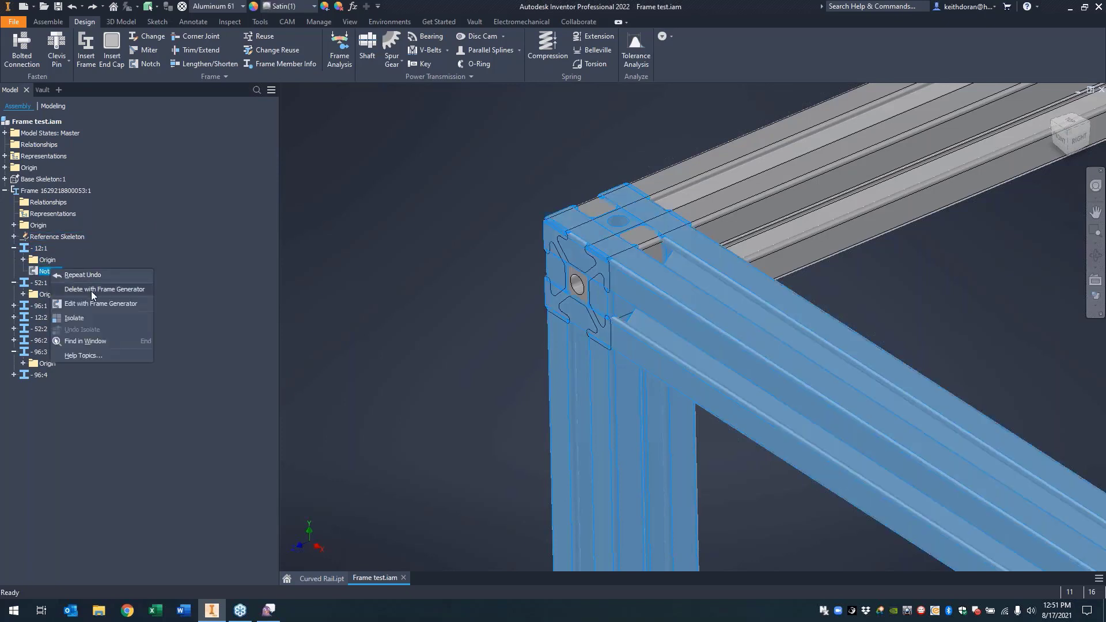
{"action": "left_click", "coordinate": [88, 292]}
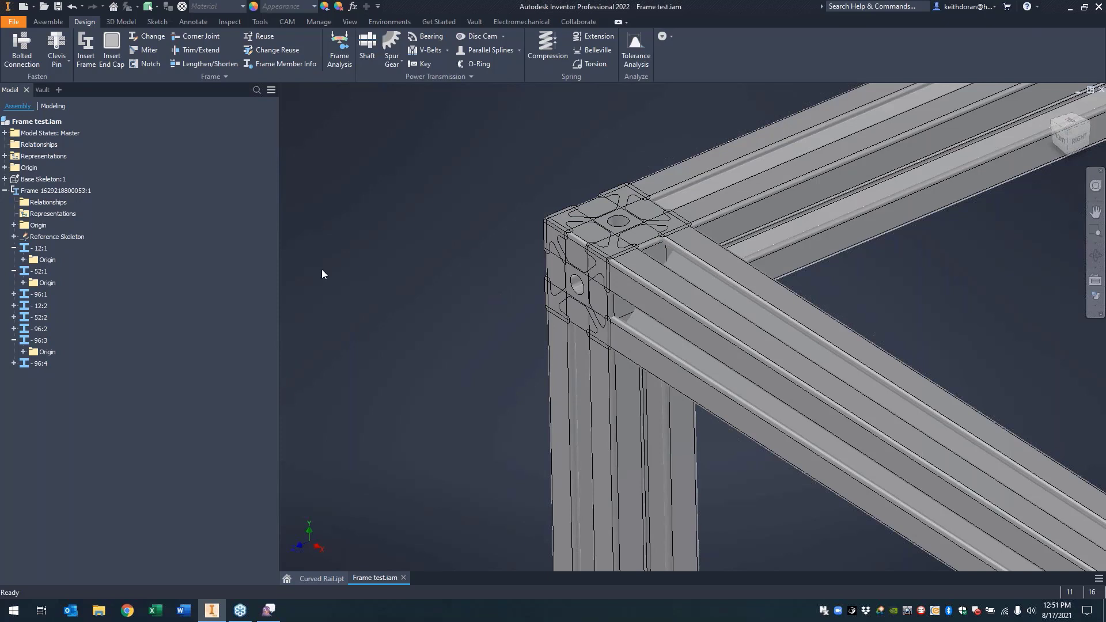
{"action": "right_click", "coordinate": [49, 249]}
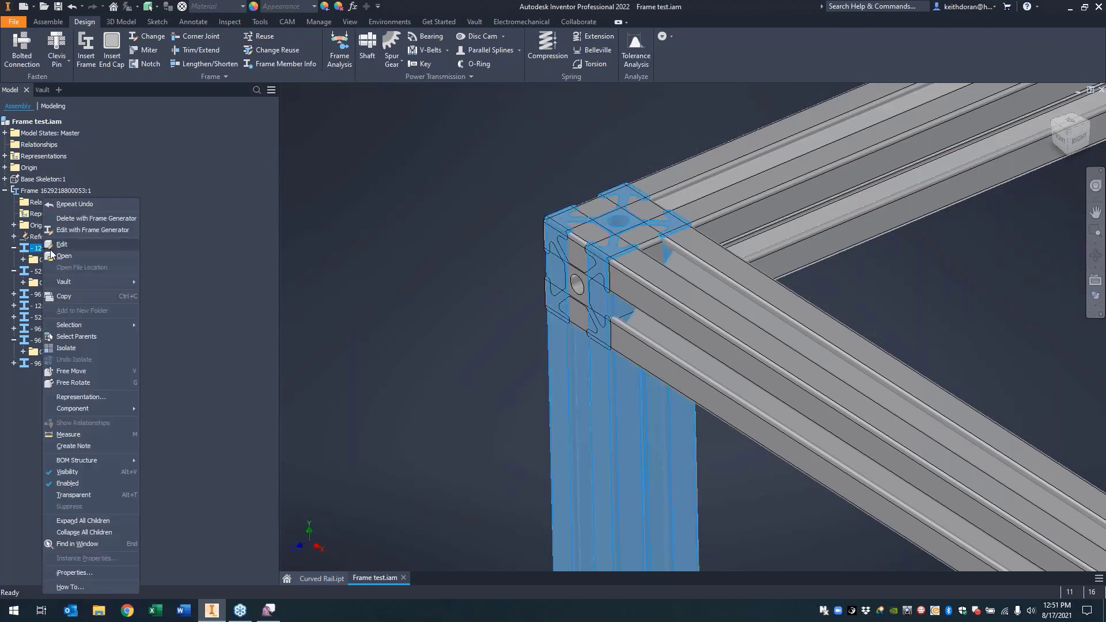
{"action": "left_click", "coordinate": [82, 230]}
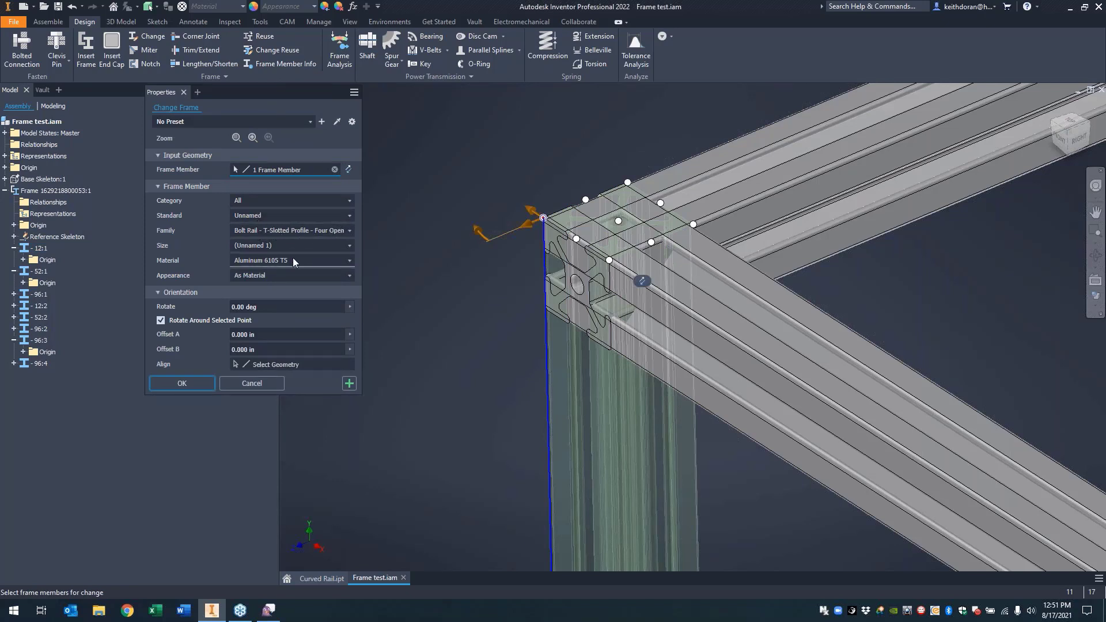
{"action": "left_click", "coordinate": [265, 383]}
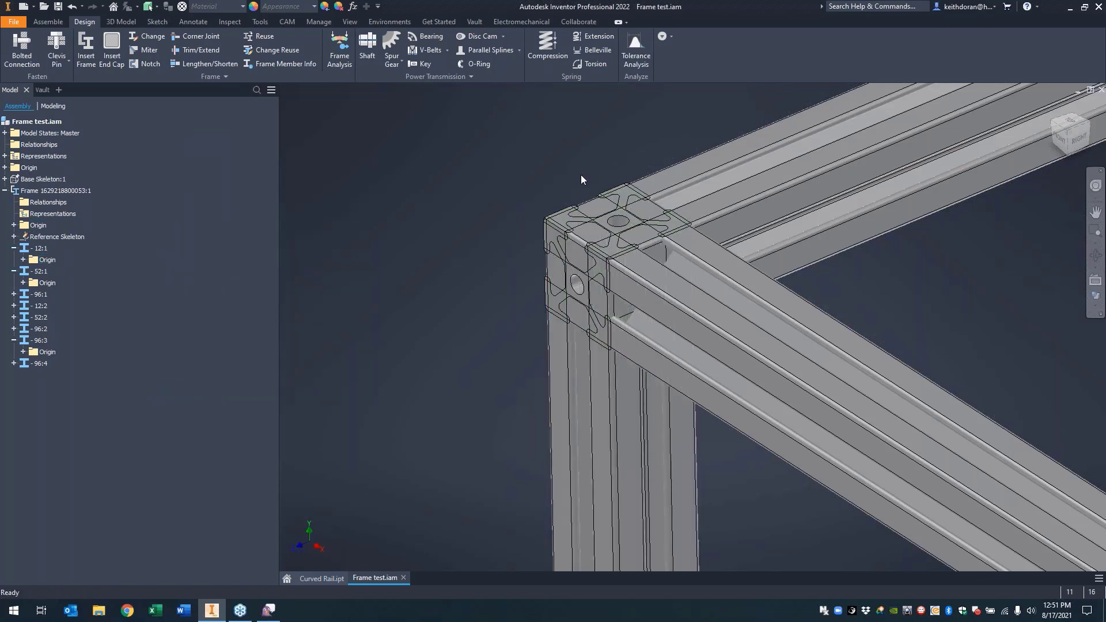
- Notch the vertical corner rail 12:1 with the long top rail 96:3, using the Custom Profile option
{"action": "left_click", "coordinate": [146, 64]}
{"action": "left_click", "coordinate": [626, 437]}
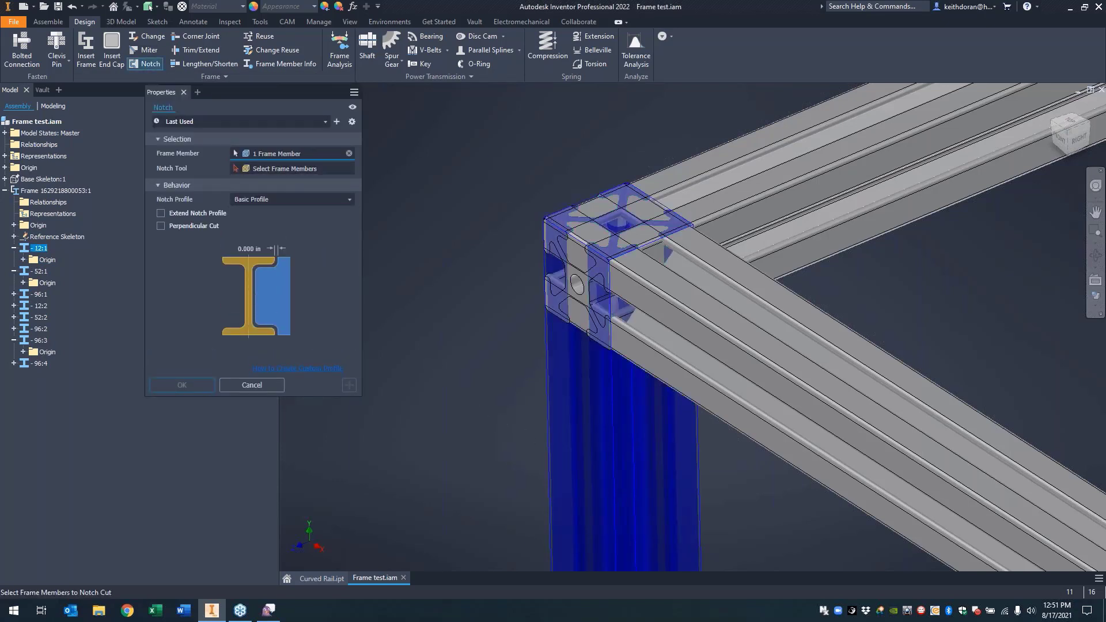
{"action": "left_click", "coordinate": [299, 170]}
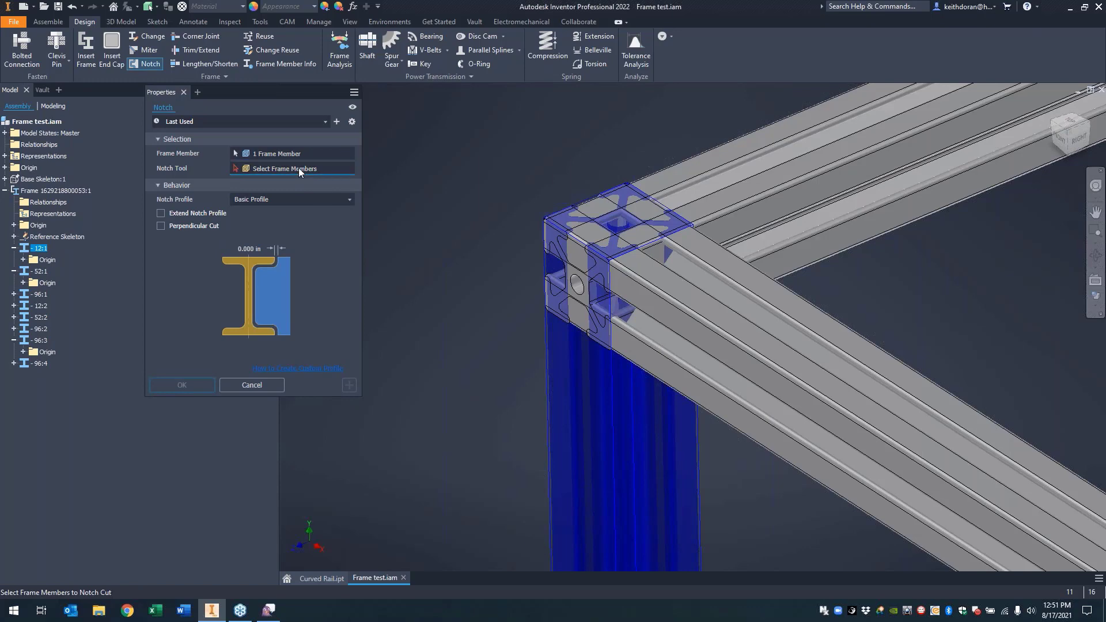
{"action": "left_click", "coordinate": [727, 334]}
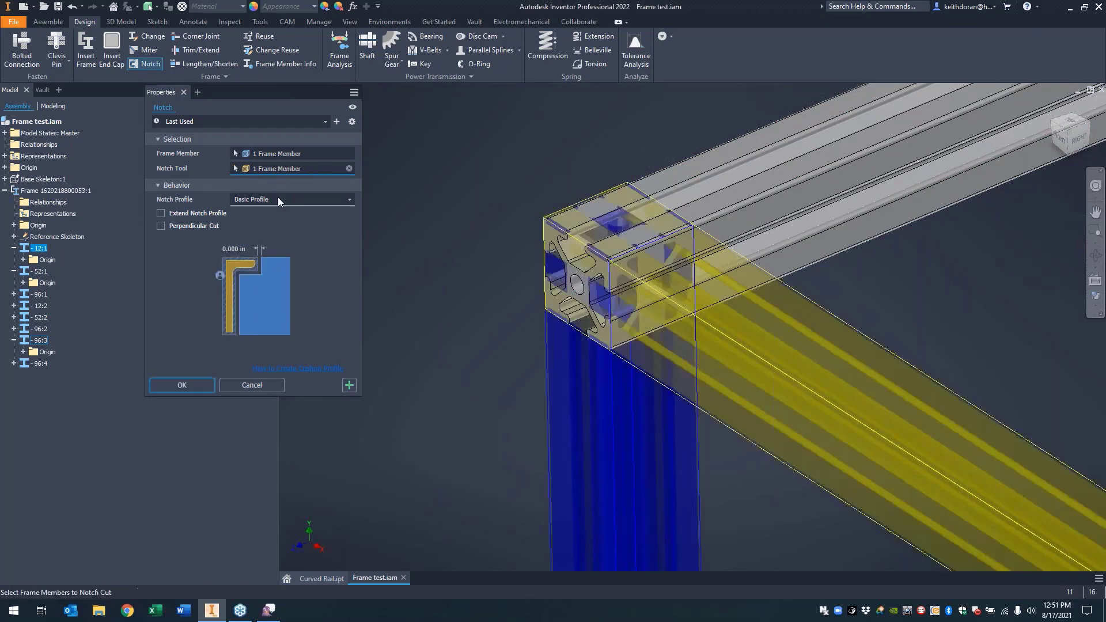
{"action": "left_click", "coordinate": [278, 199]}
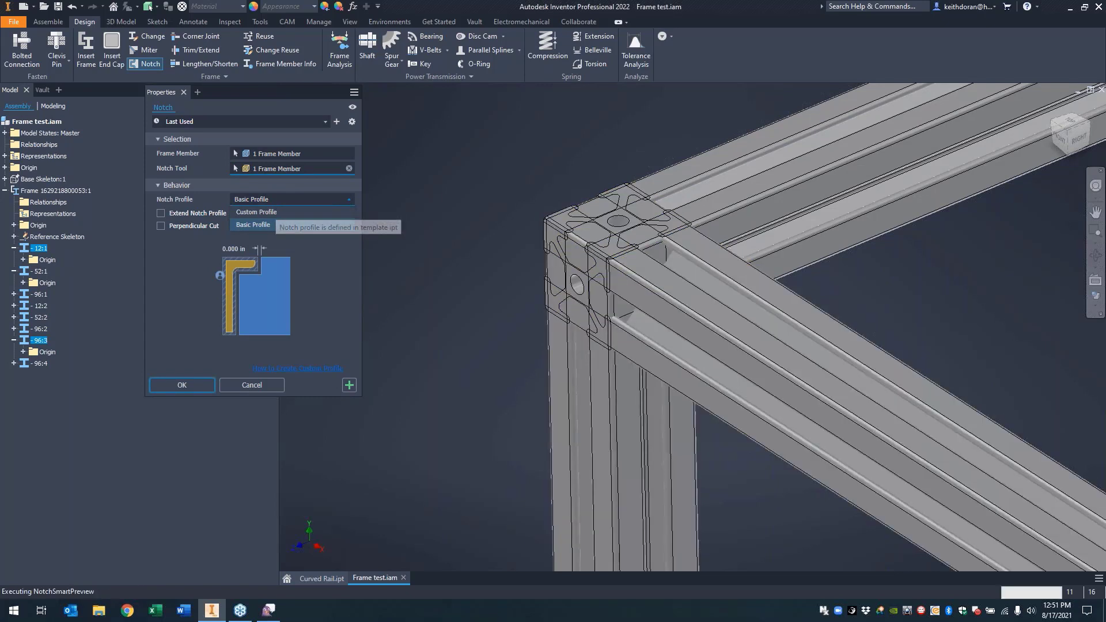
{"action": "left_click", "coordinate": [256, 212]}
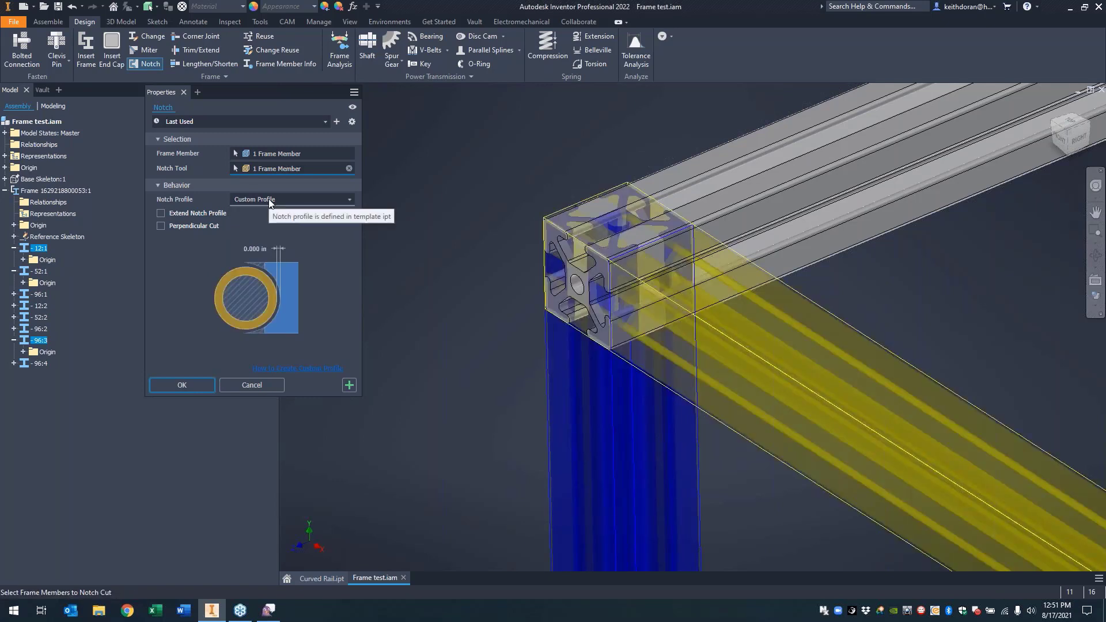
{"action": "left_click", "coordinate": [202, 385]}
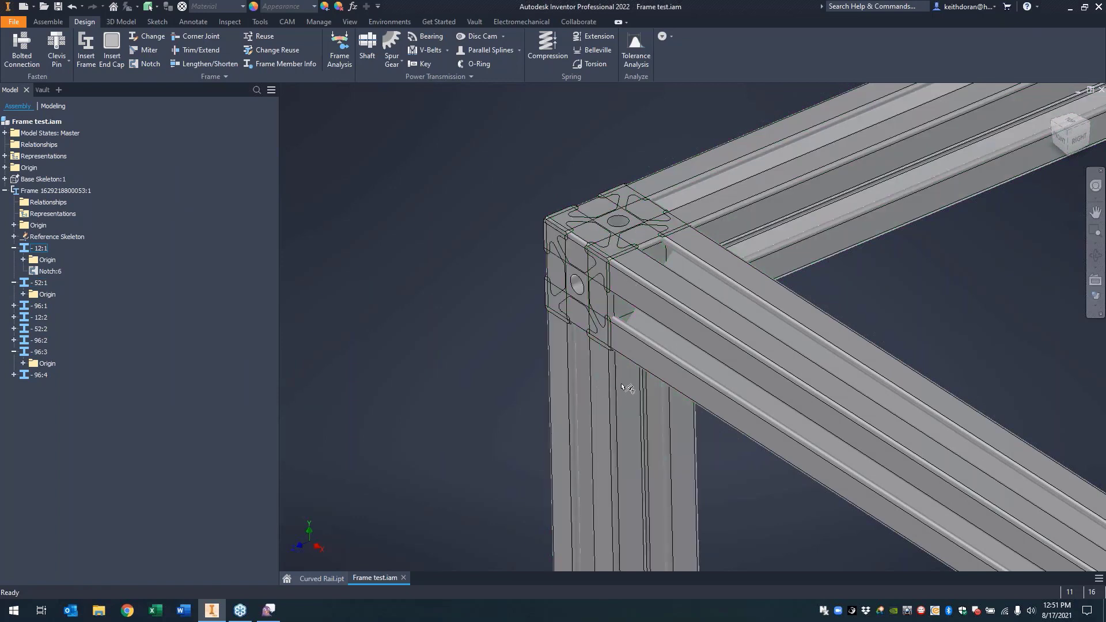
- Compare rails 12:1 and 96:3 at the corner, and delete the Custom Profile notch from rail 12:1
{"action": "left_click", "coordinate": [580, 407]}
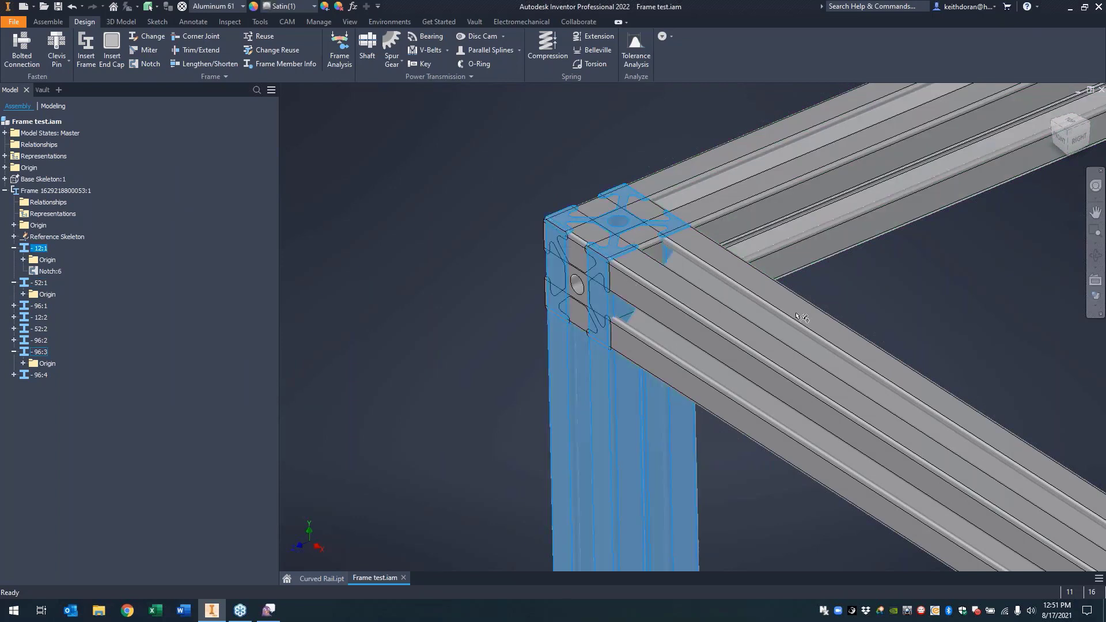
{"action": "left_click", "coordinate": [846, 349]}
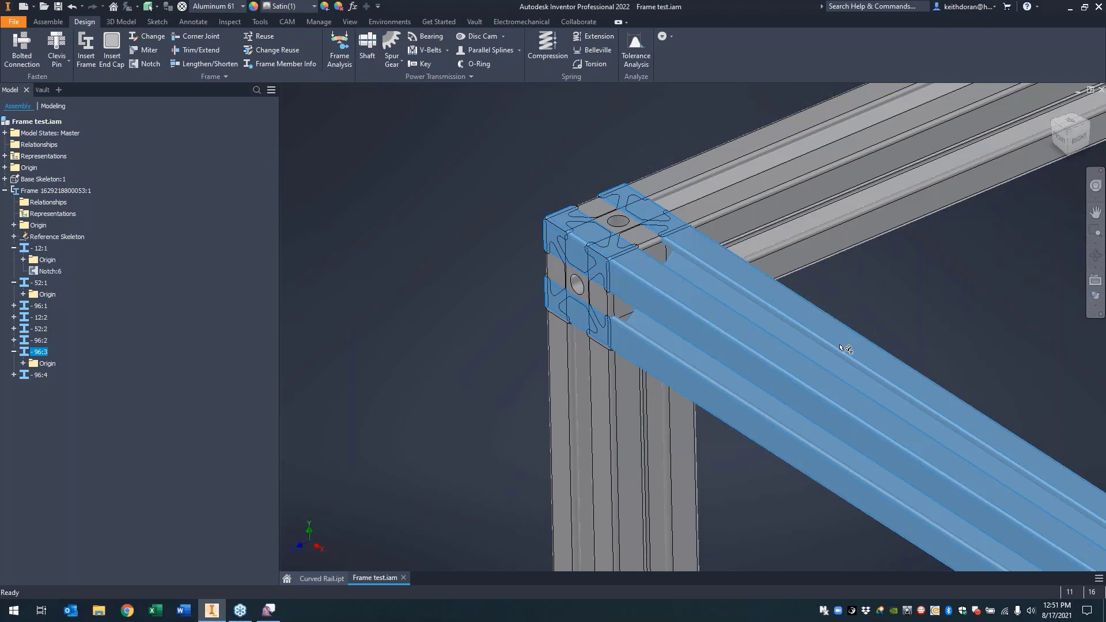
{"action": "left_click", "coordinate": [923, 317]}
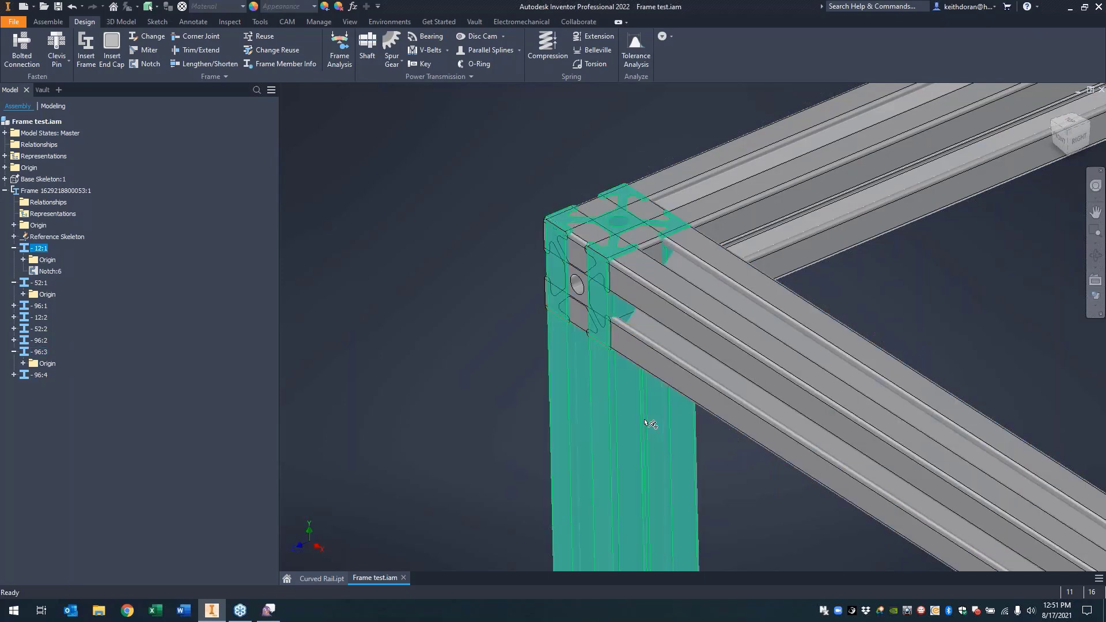
{"action": "left_click", "coordinate": [662, 408]}
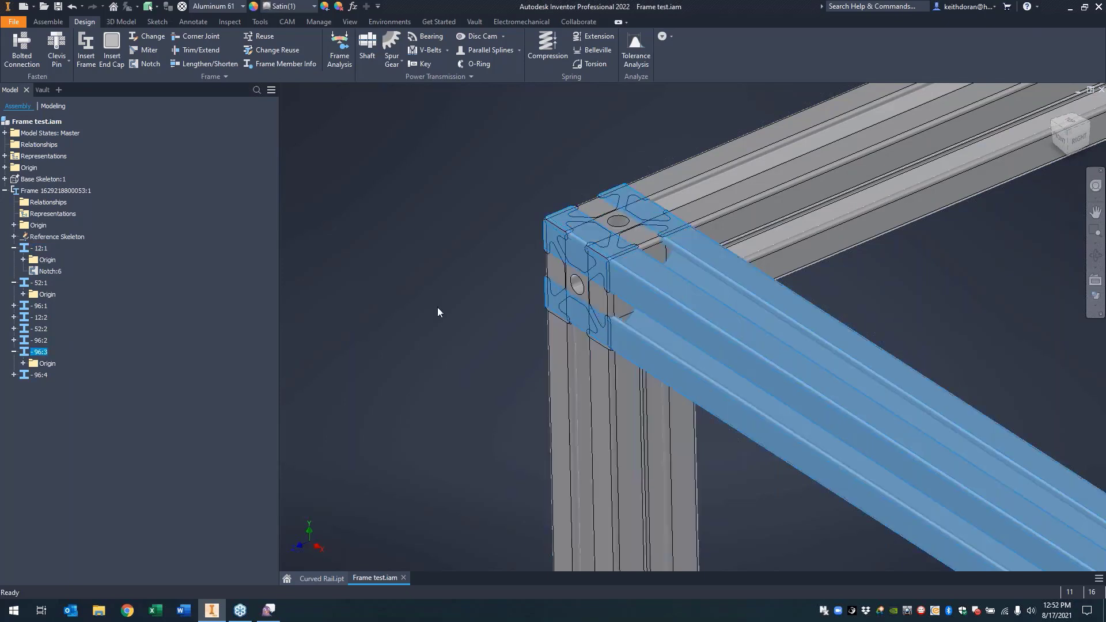
{"action": "left_click", "coordinate": [438, 312]}
{"action": "left_click", "coordinate": [47, 272]}
{"action": "right_click", "coordinate": [46, 273]}
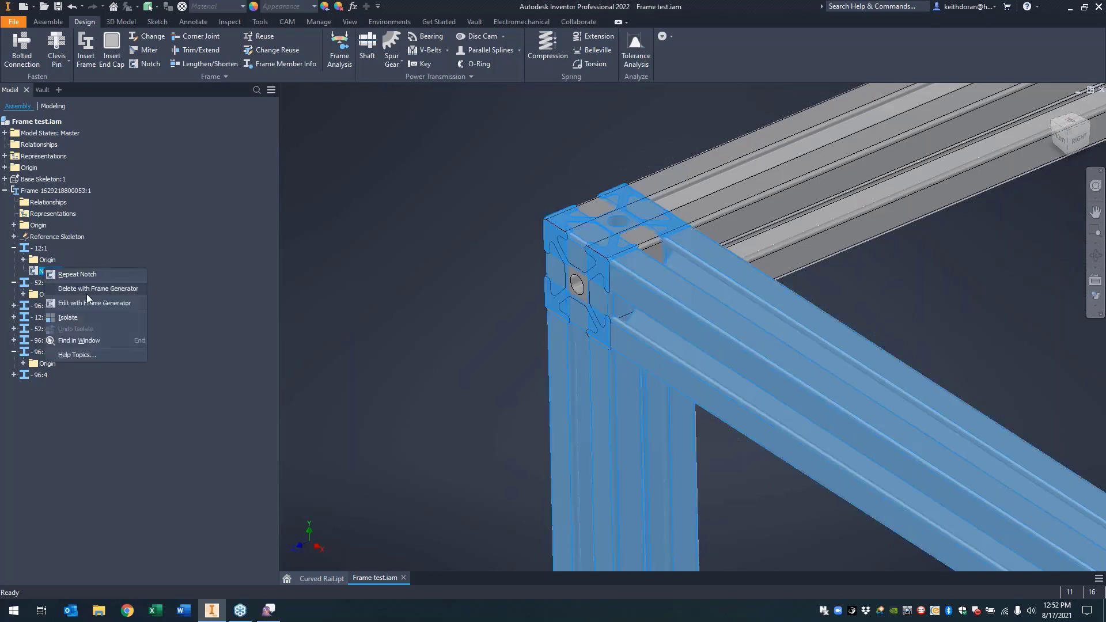
{"action": "left_click", "coordinate": [91, 294]}
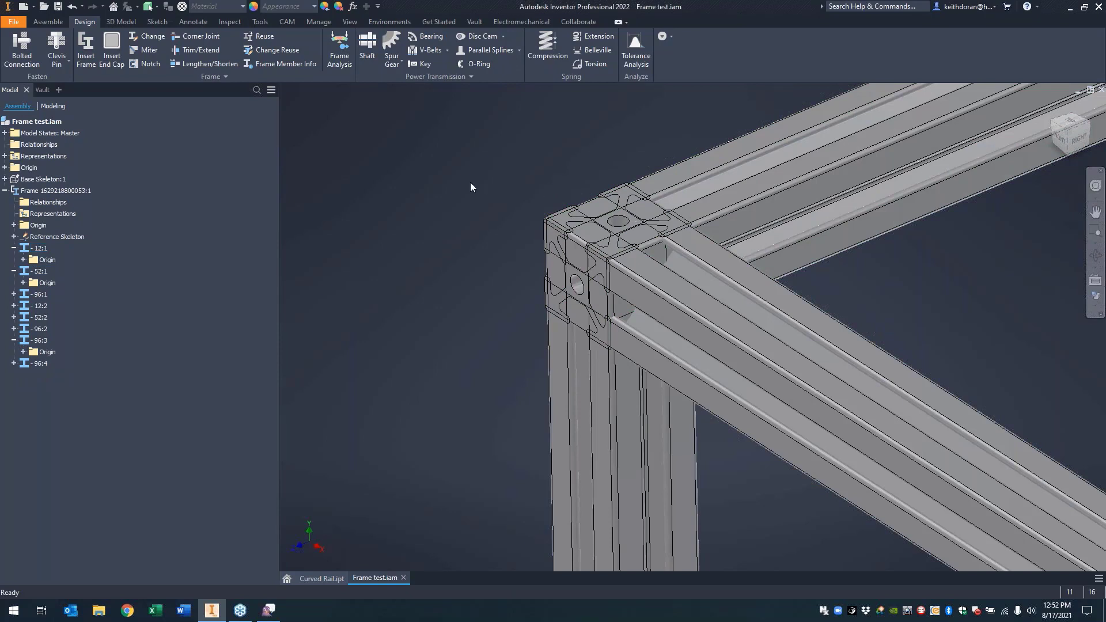
- Open the Bolt Rail.ipt part from the INV - Frame Generator folder
{"action": "left_click", "coordinate": [43, 6]}
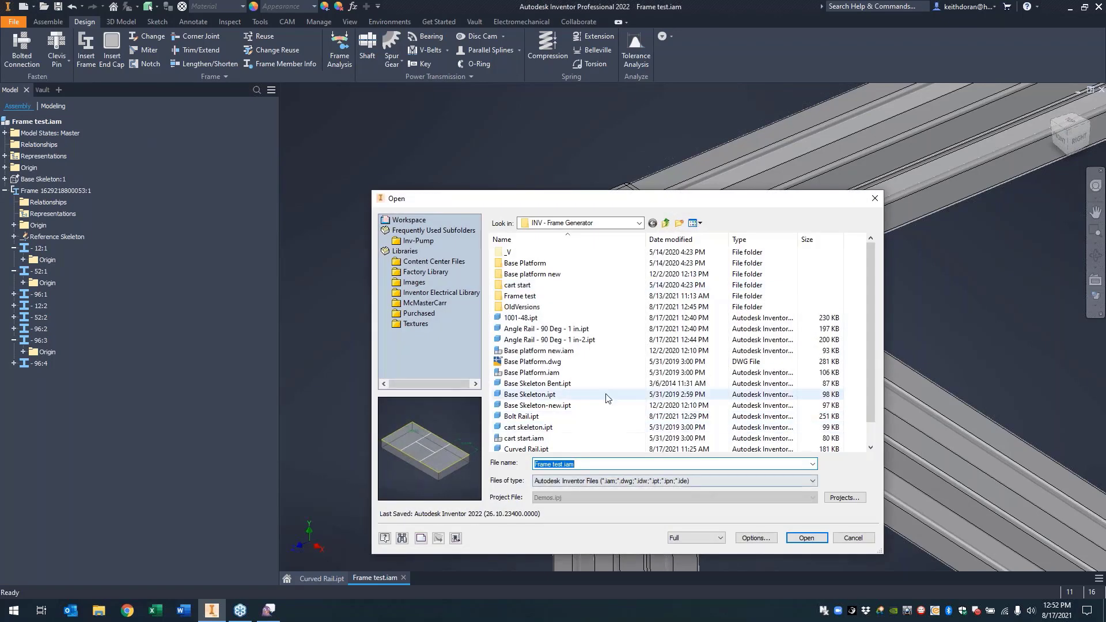
{"action": "scroll", "coordinate": [522, 419], "scroll_direction": "down", "scroll_amount": 1}
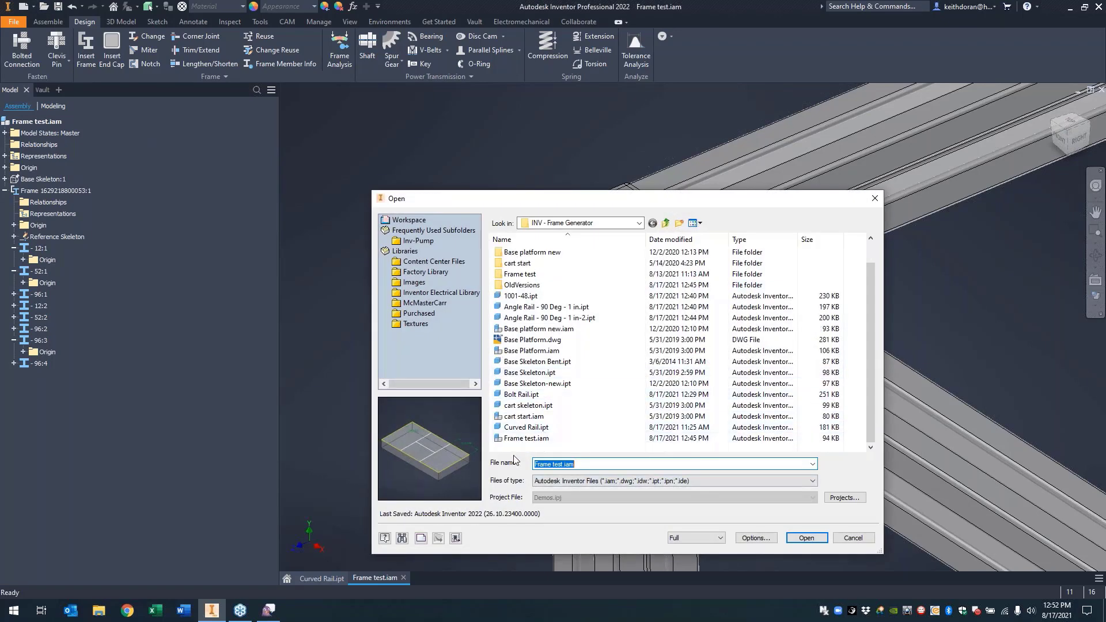
{"action": "left_click", "coordinate": [522, 396]}
{"action": "left_click", "coordinate": [806, 538]}
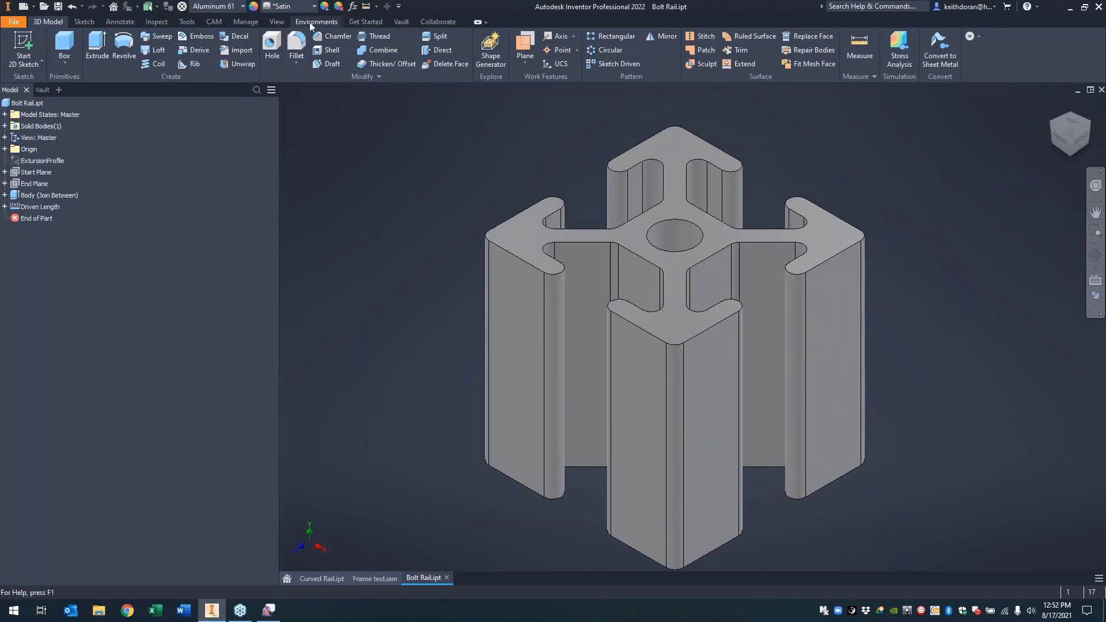
- Open Structural Shape authoring for the bolt rail and examine its optional notch profile and parameter mapping
{"action": "left_click", "coordinate": [190, 21]}
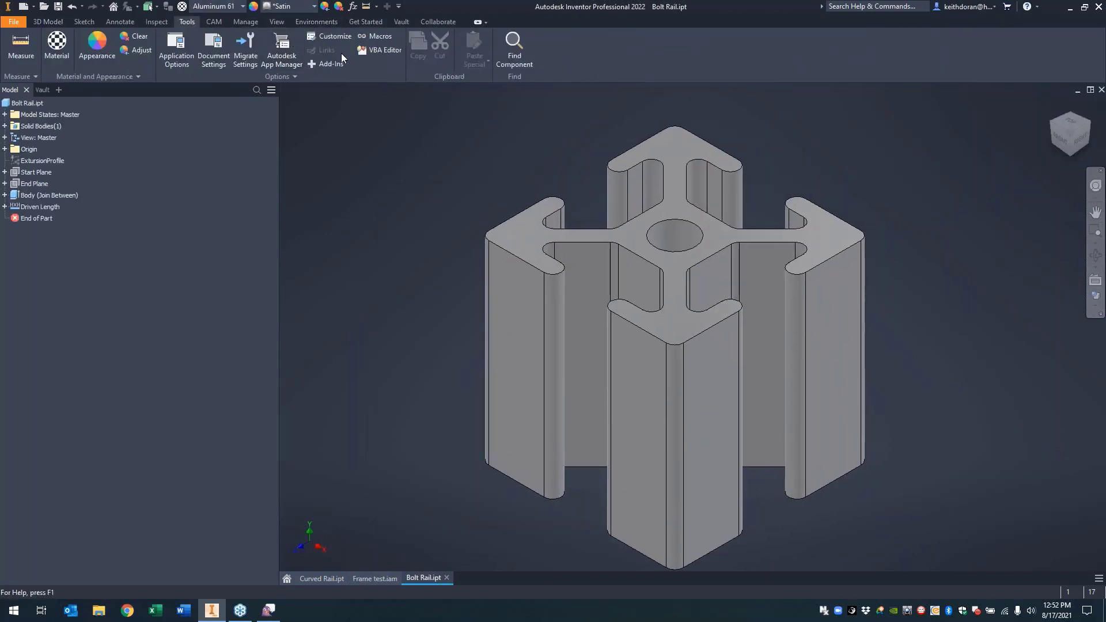
{"action": "left_click", "coordinate": [249, 22]}
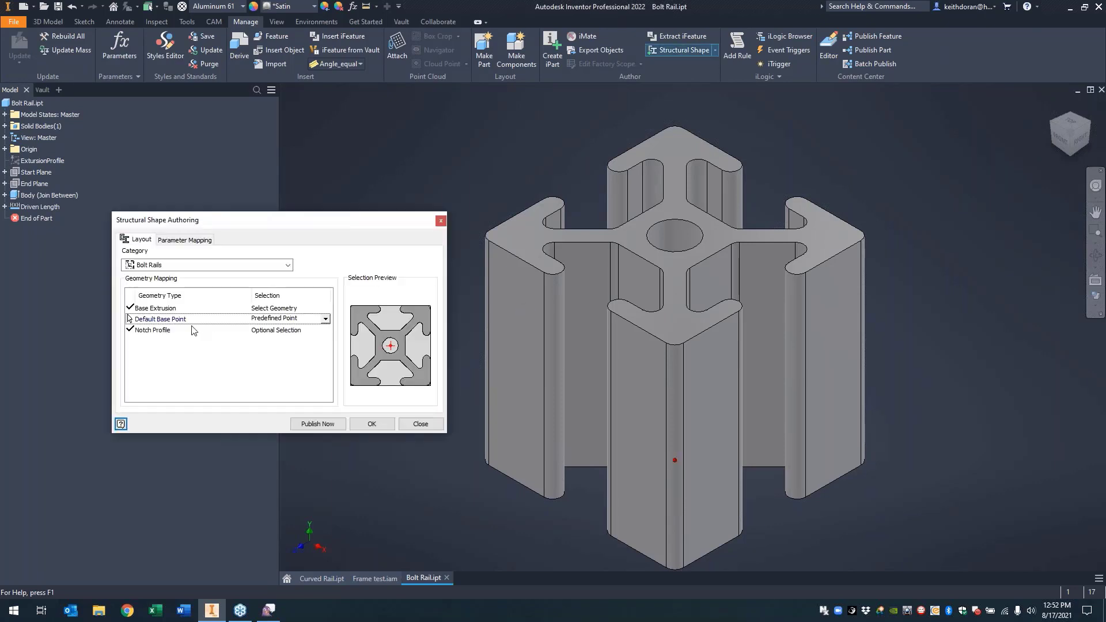
{"action": "left_click", "coordinate": [192, 330]}
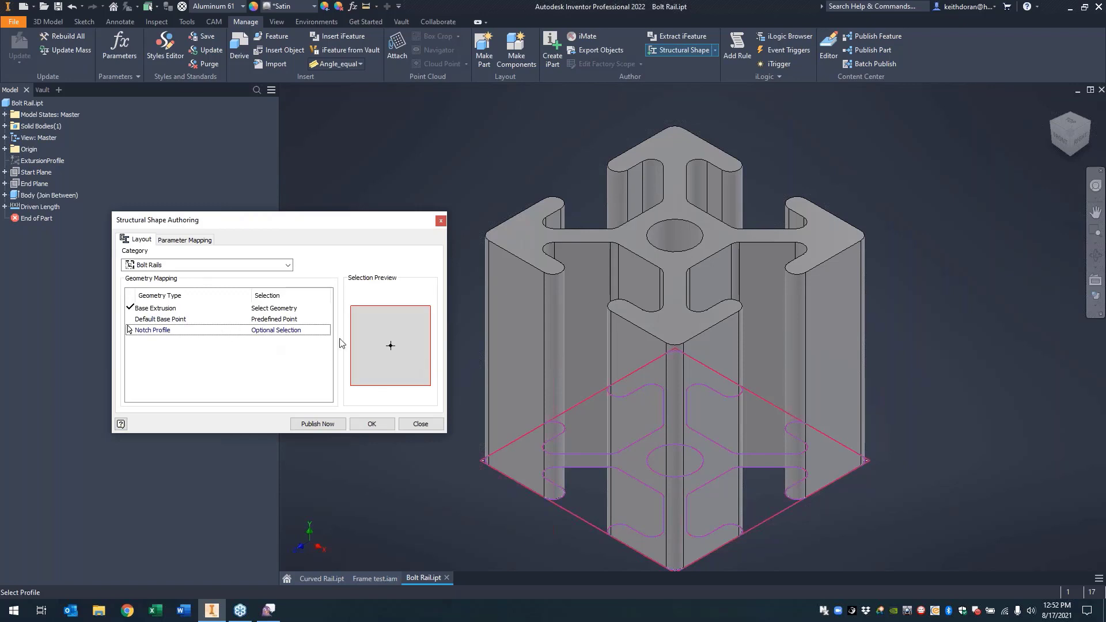
{"action": "left_click", "coordinate": [184, 240]}
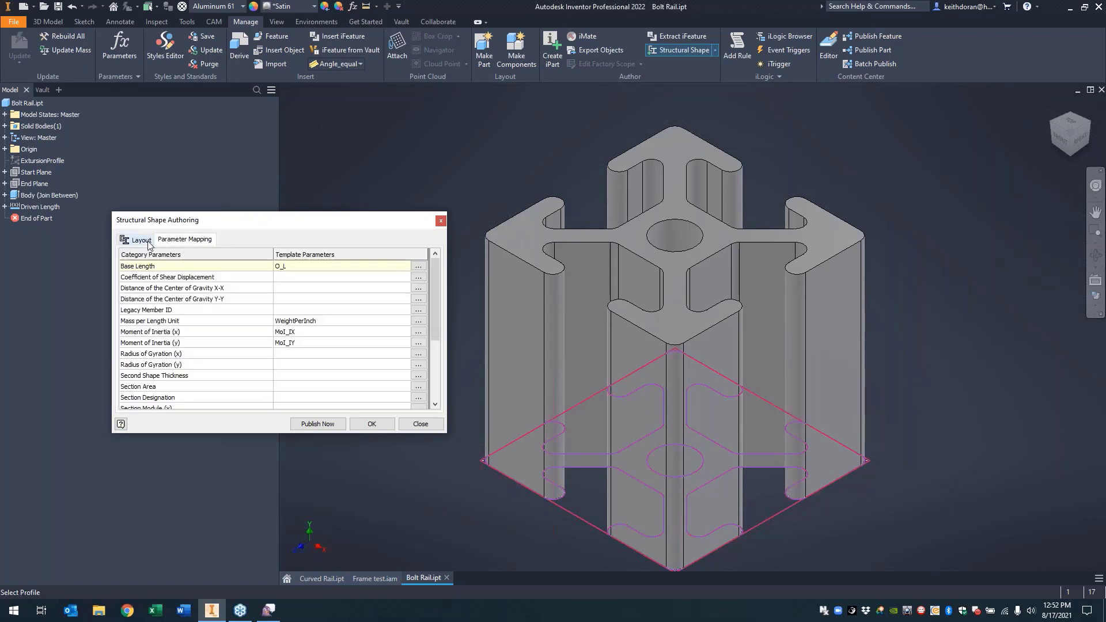
{"action": "scroll", "coordinate": [208, 319], "scroll_direction": "down", "scroll_amount": 4}
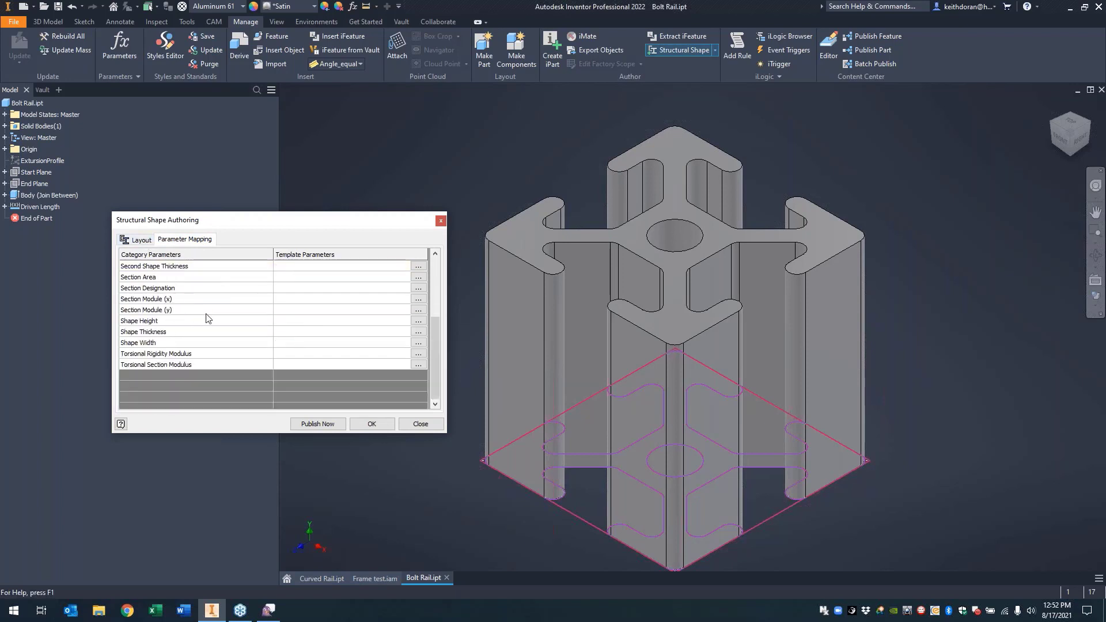
- Try to select the slot regions of the bolt rail profile as its notch profile, and close the authoring without saving
{"action": "scroll", "coordinate": [208, 319], "scroll_direction": "up", "scroll_amount": 4}
{"action": "left_click", "coordinate": [141, 238]}
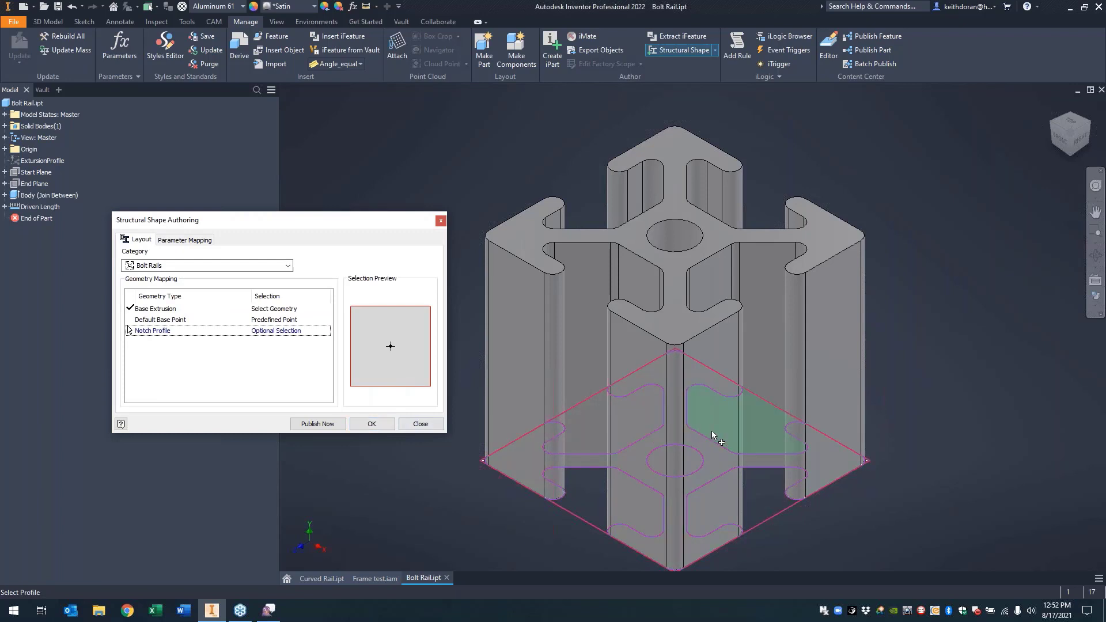
{"action": "left_click", "coordinate": [683, 378]}
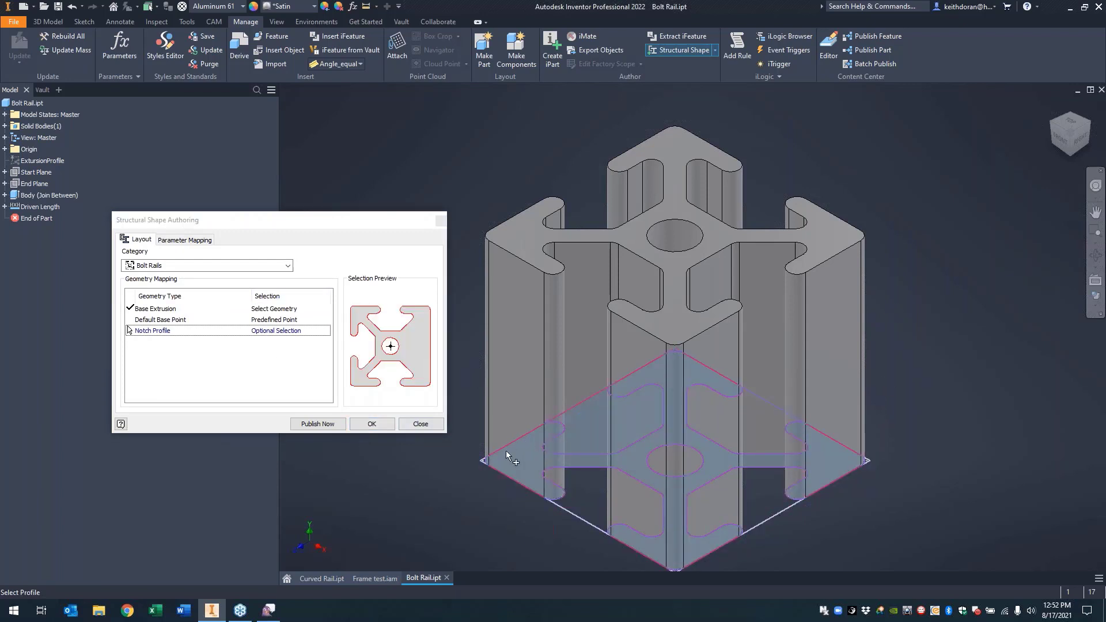
{"action": "left_click", "coordinate": [578, 487]}
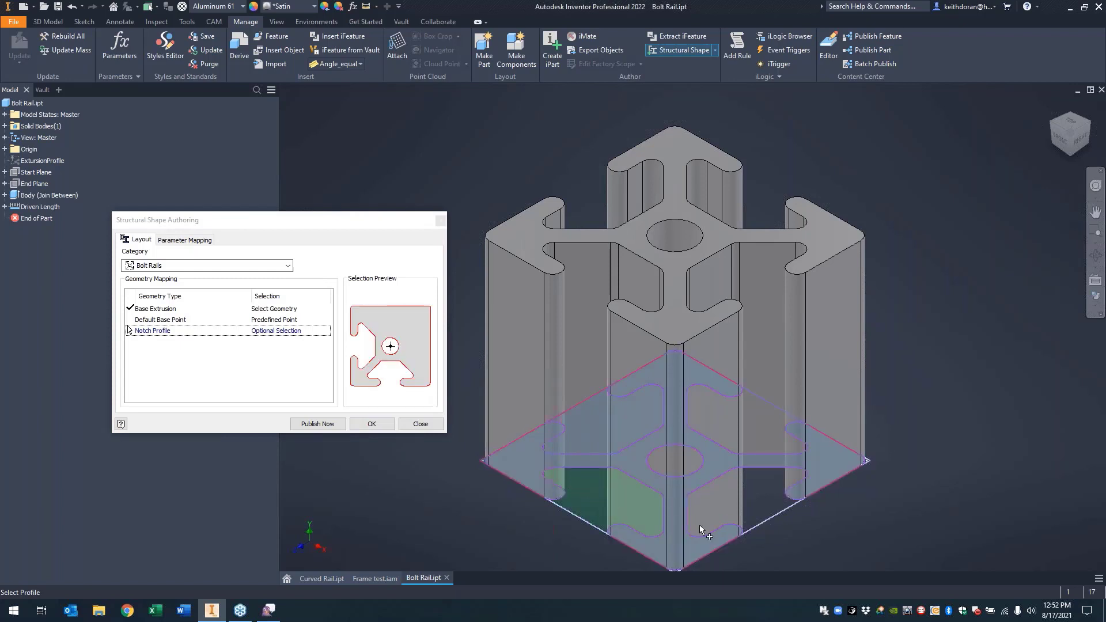
{"action": "left_click", "coordinate": [747, 512]}
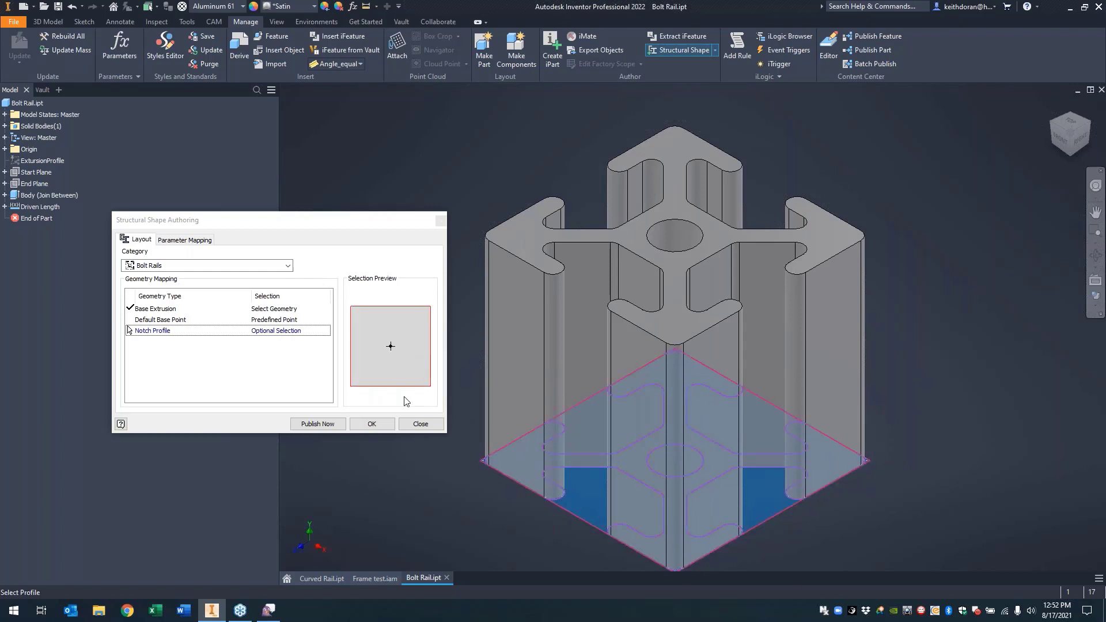
{"action": "left_click", "coordinate": [421, 424]}
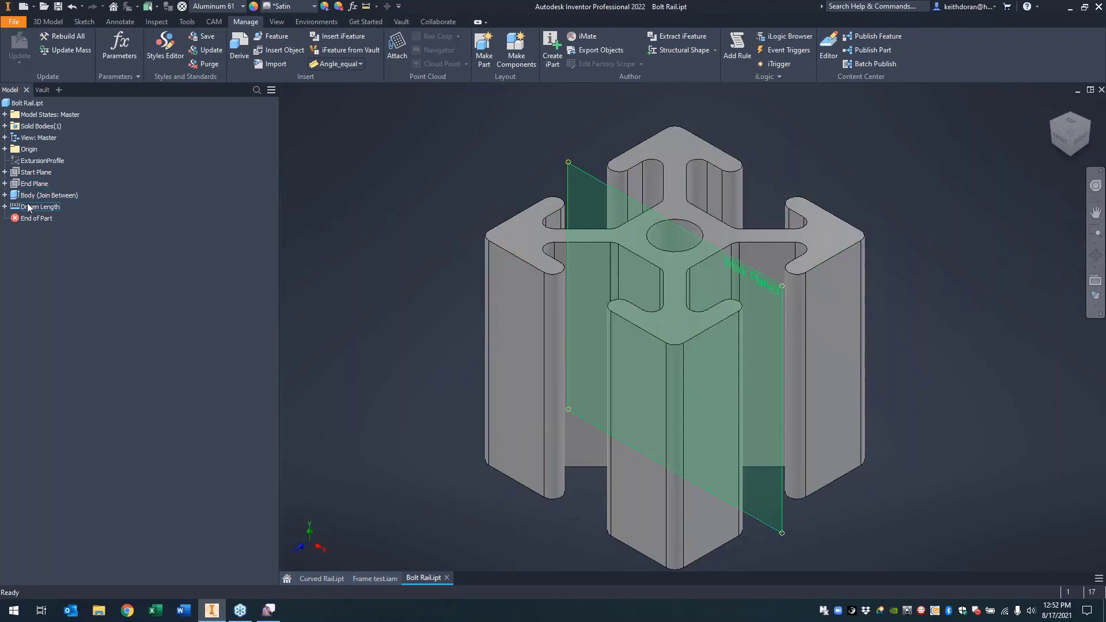
- Review the bolt rail's Structural Shape authoring layout and the Publish Guide without publishing the part
{"action": "left_click", "coordinate": [674, 51]}
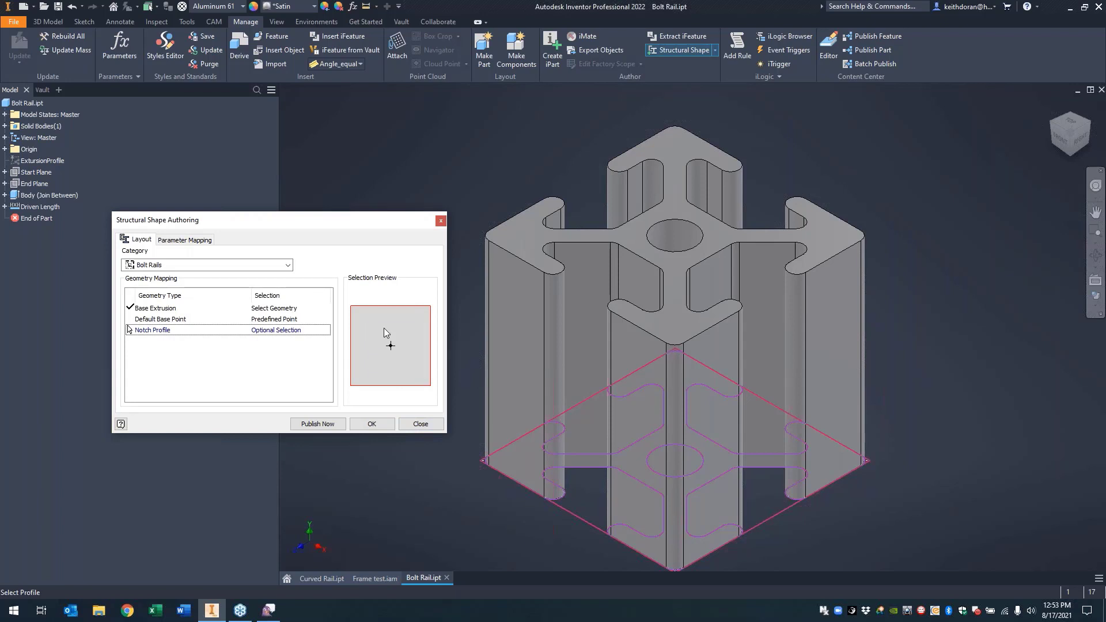
{"action": "left_click", "coordinate": [427, 426]}
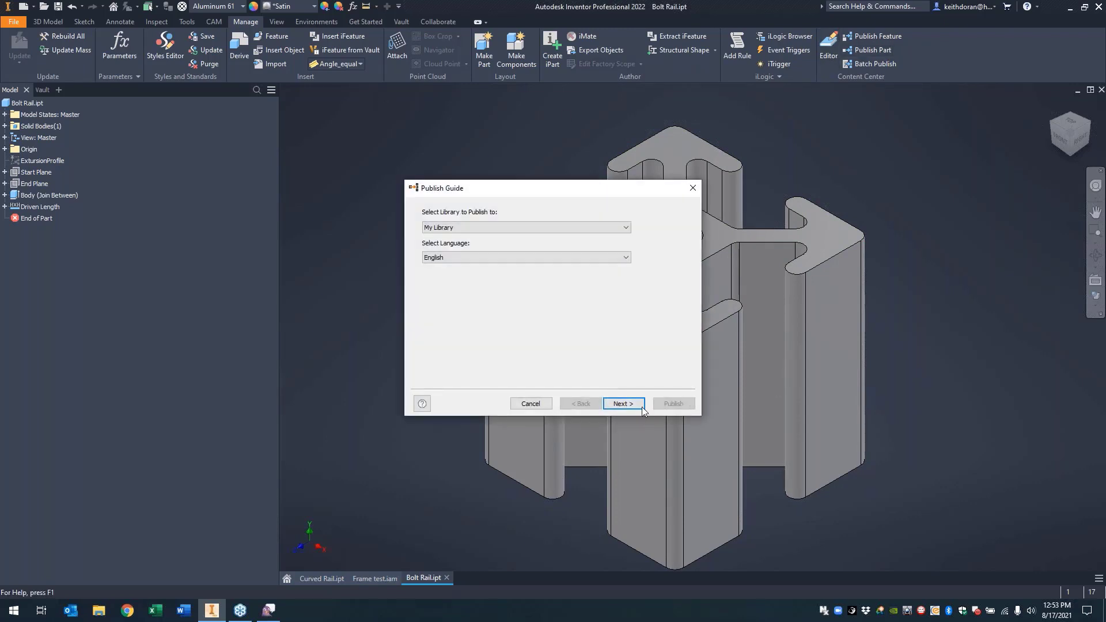
{"action": "left_click", "coordinate": [628, 405]}
{"action": "left_click", "coordinate": [694, 188]}
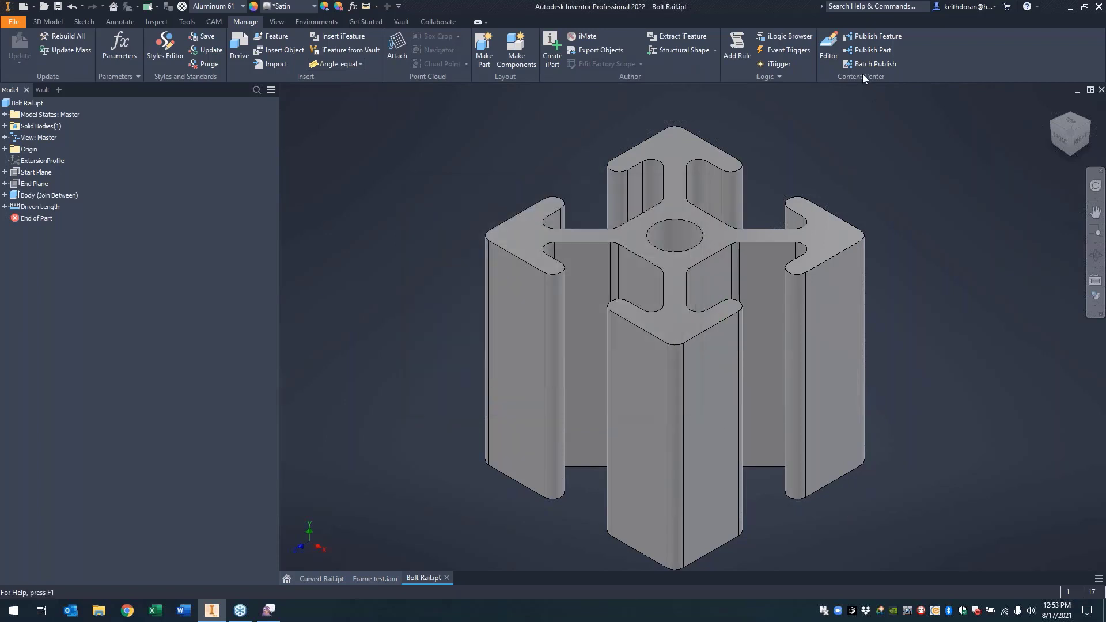
- Open the Content Center Editor and examine the Bolt Rail family table in My Library
{"action": "left_click", "coordinate": [829, 49]}
{"action": "left_click", "coordinate": [269, 236]}
{"action": "right_click", "coordinate": [267, 240]}
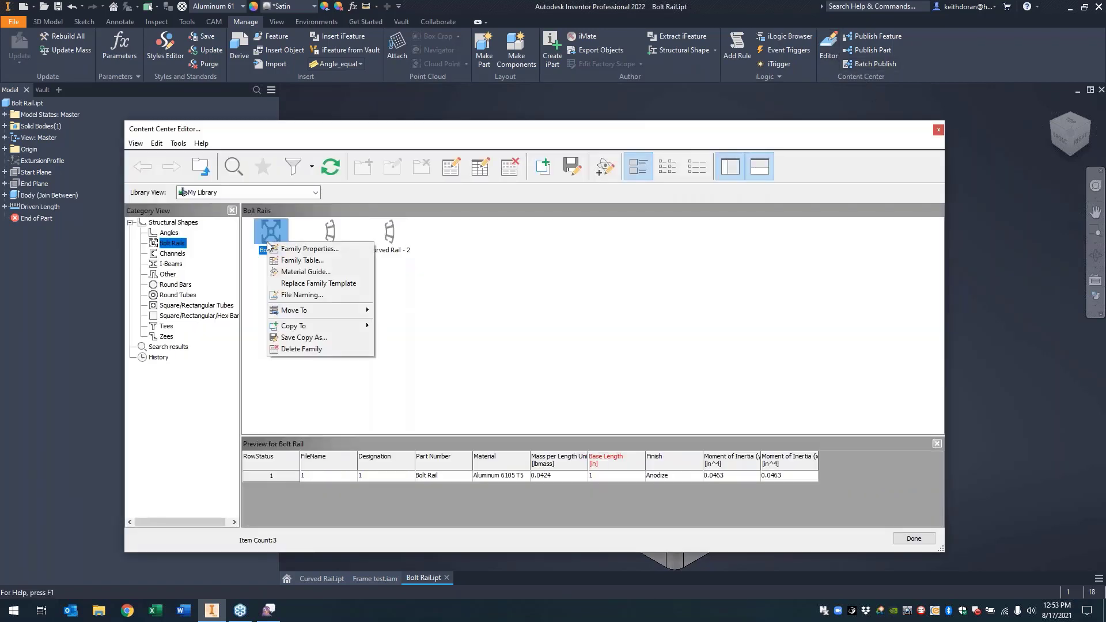
{"action": "left_click", "coordinate": [301, 261]}
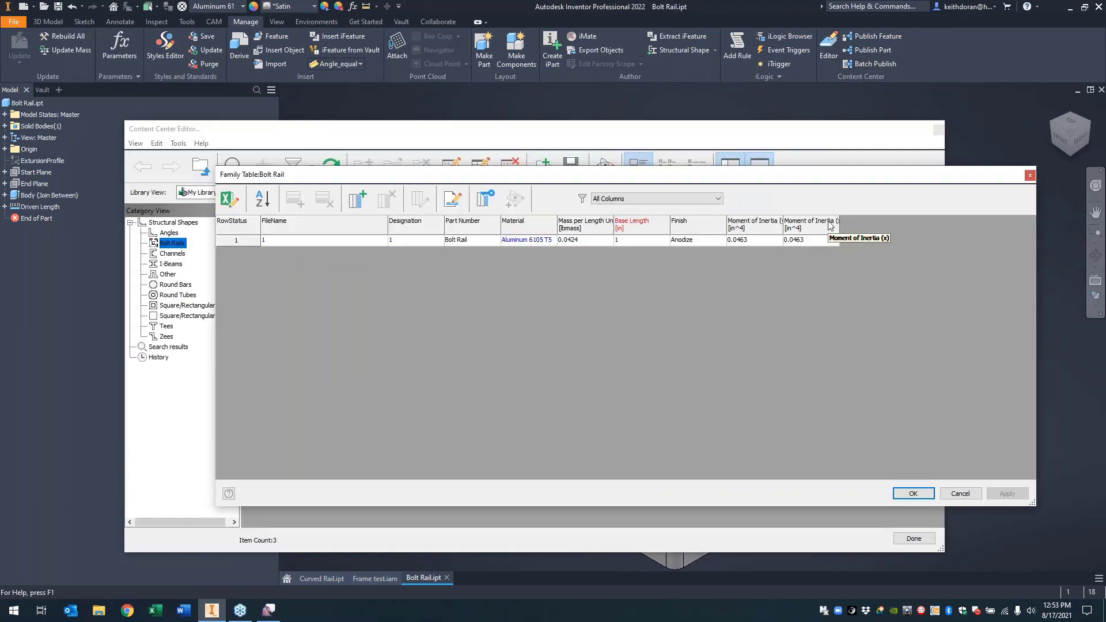
{"action": "left_click", "coordinate": [1030, 175]}
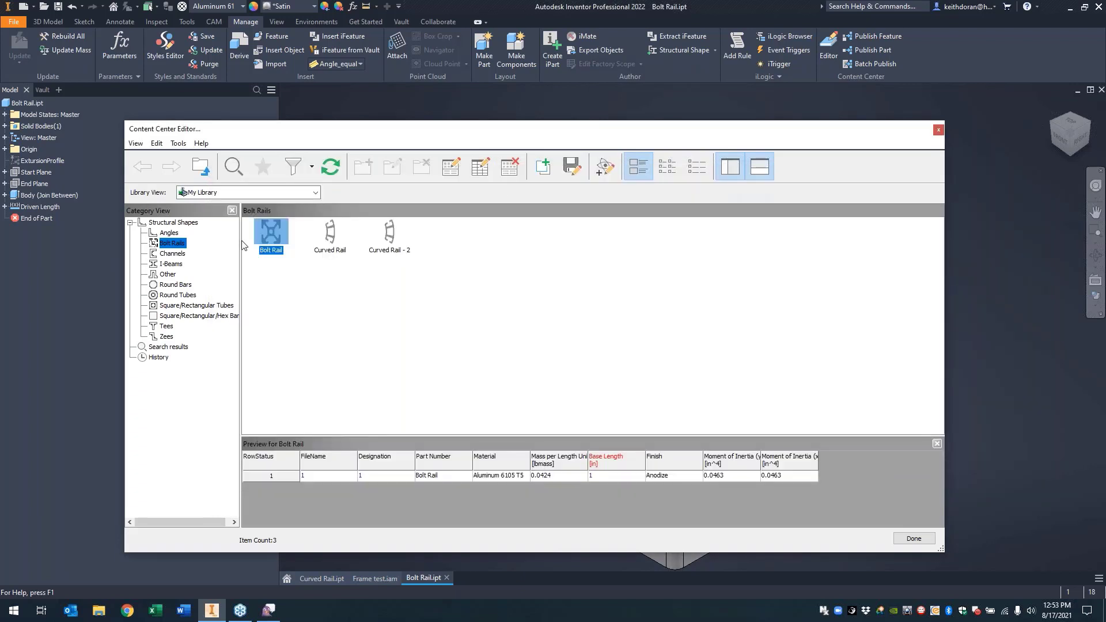
- Set the Standard property of the Bolt Rail family to Square
{"action": "right_click", "coordinate": [288, 238]}
{"action": "left_click", "coordinate": [311, 240]}
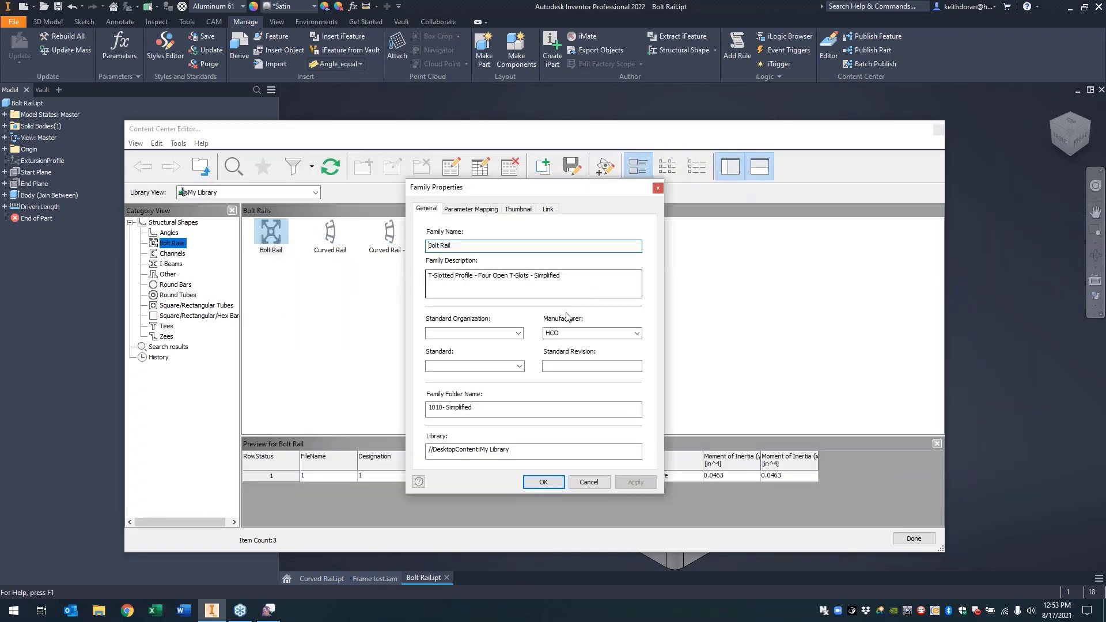
{"action": "left_click", "coordinate": [456, 366]}
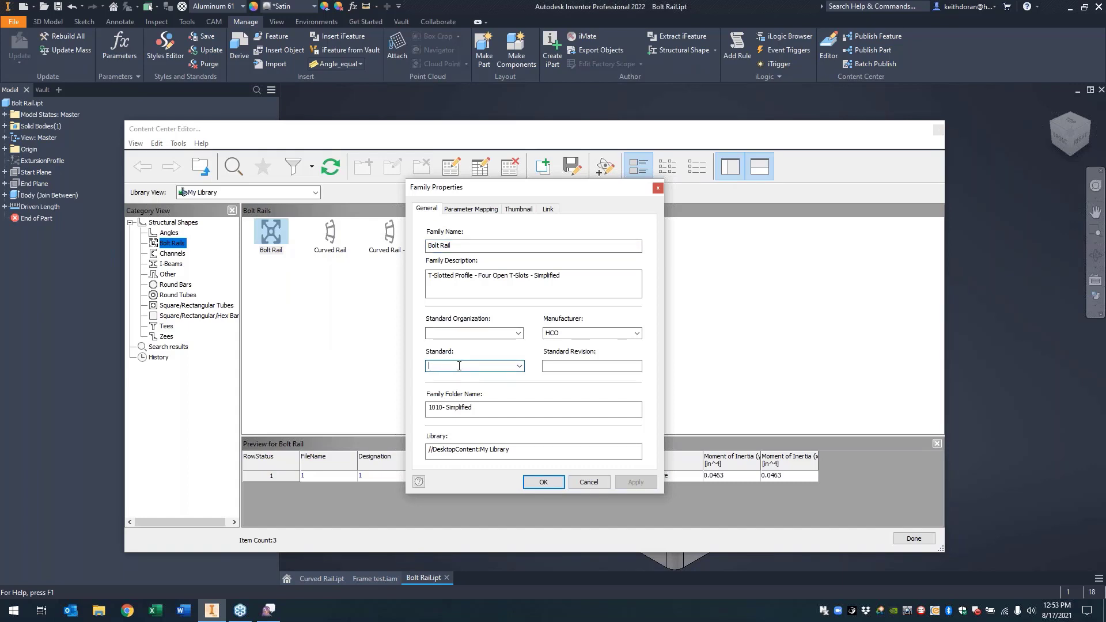
{"action": "type", "text": "Sqa"}
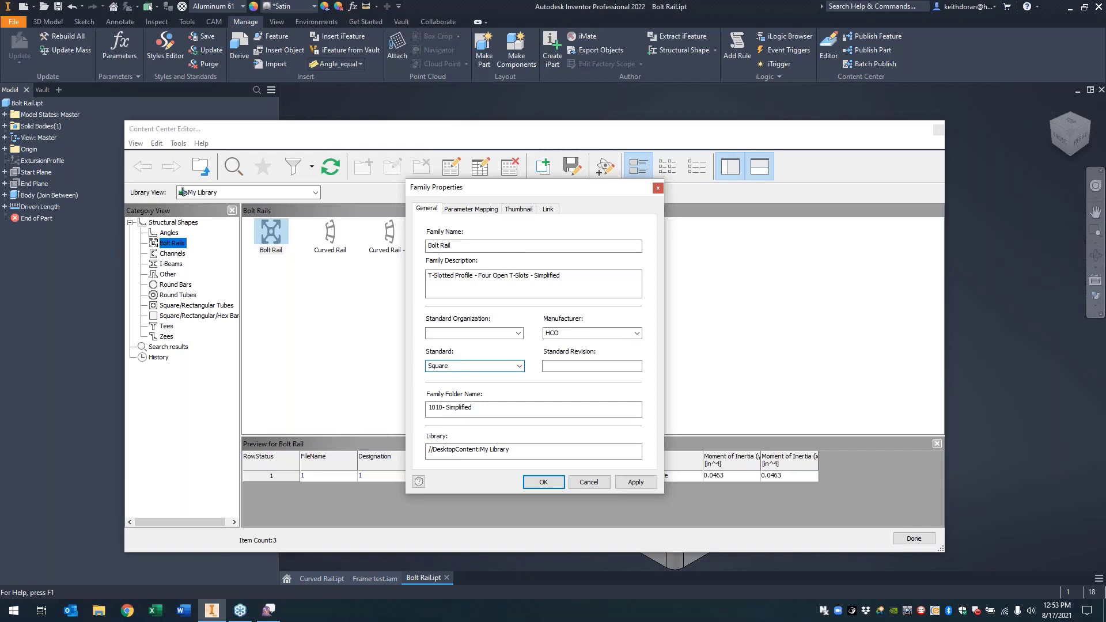
{"action": "left_click", "coordinate": [549, 486]}
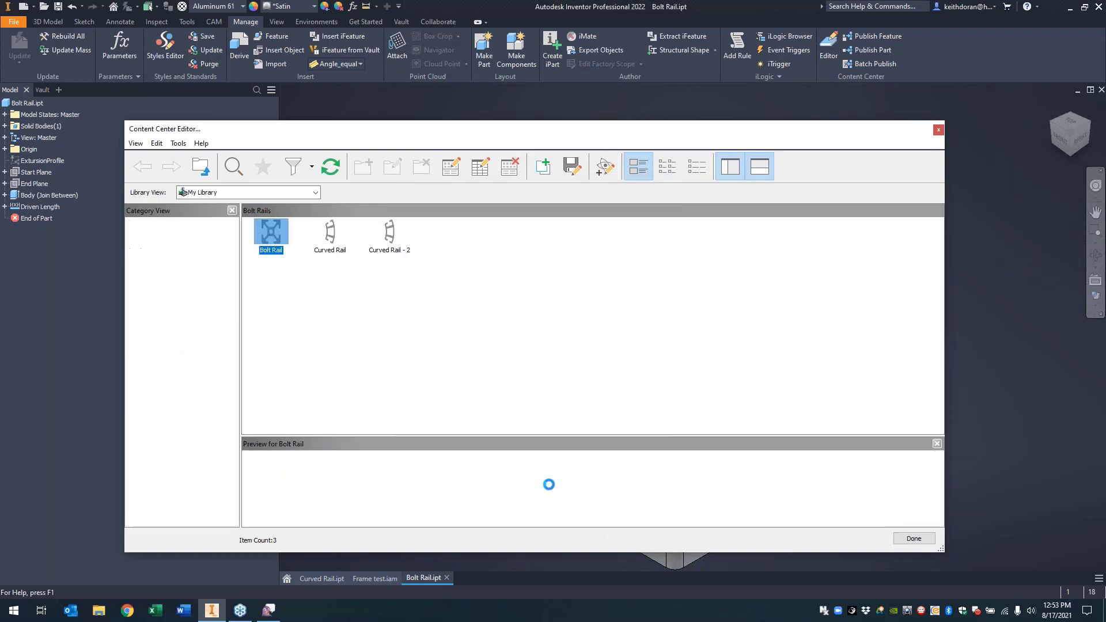
- Switch to the 8020 library and examine the family table of the 1001 structural shape
{"action": "left_click", "coordinate": [223, 192]}
{"action": "left_click", "coordinate": [306, 243]}
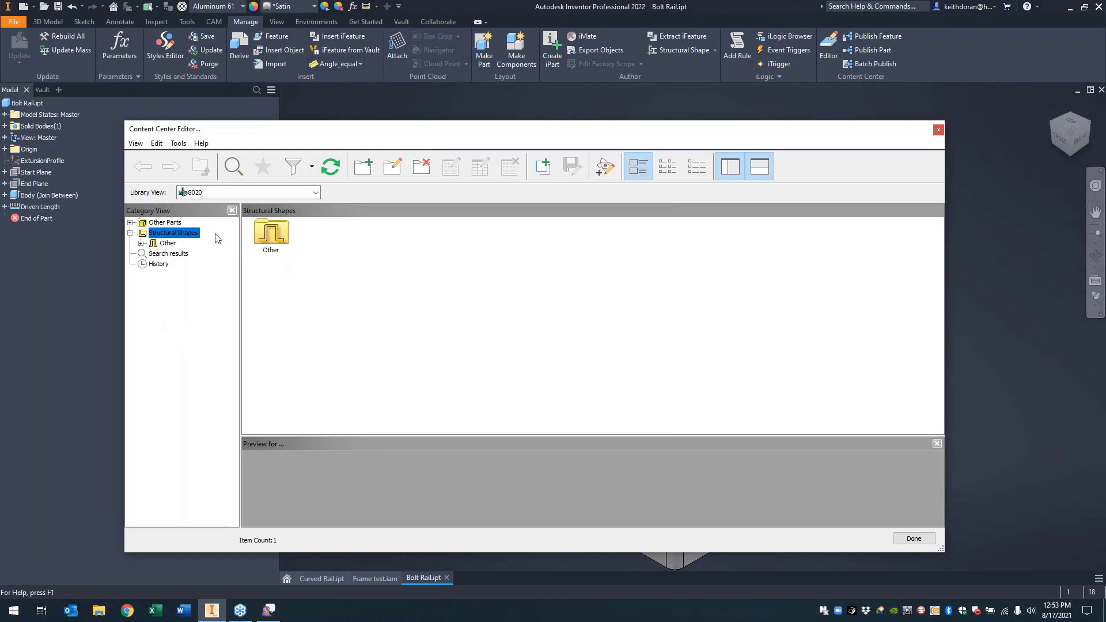
{"action": "double_click", "coordinate": [271, 233]}
{"action": "double_click", "coordinate": [272, 233]}
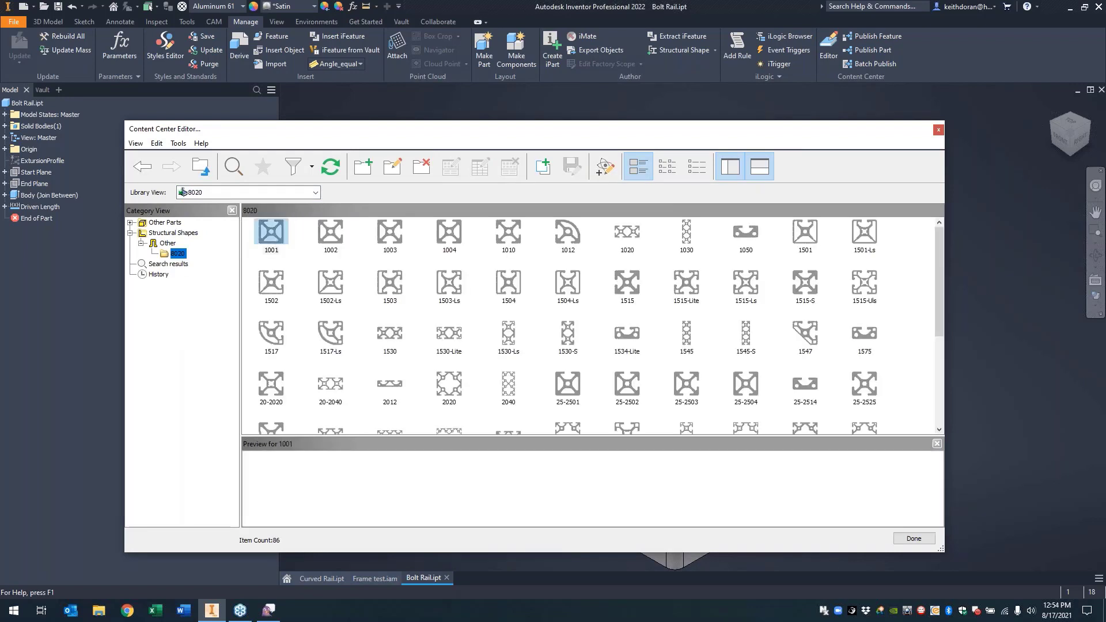
{"action": "right_click", "coordinate": [275, 233]}
{"action": "left_click", "coordinate": [305, 248]}
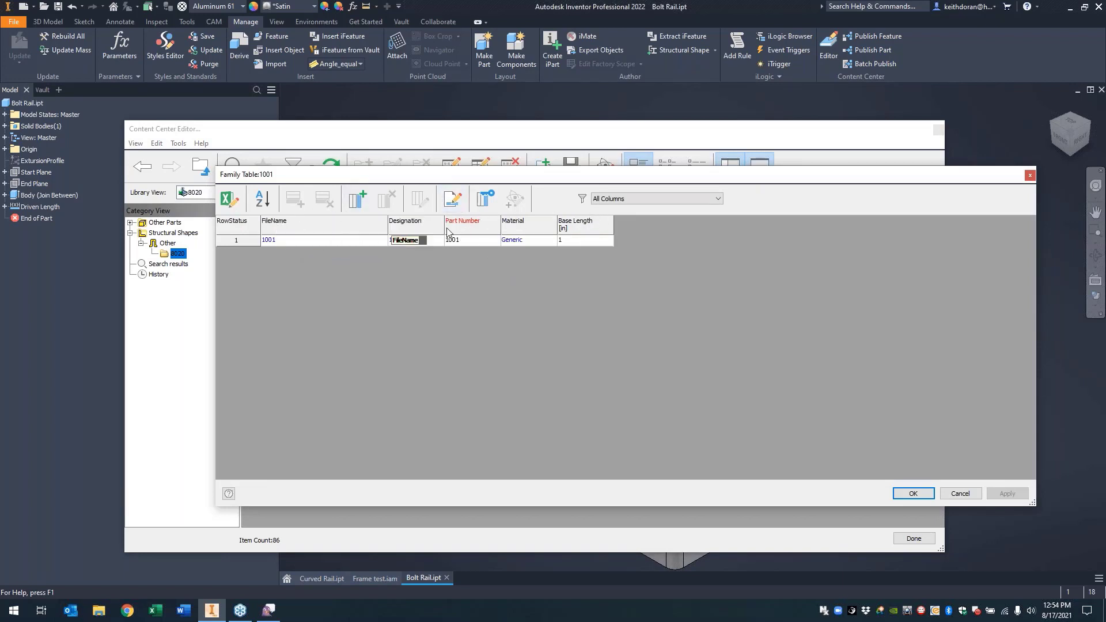
{"action": "left_click", "coordinate": [914, 493]}
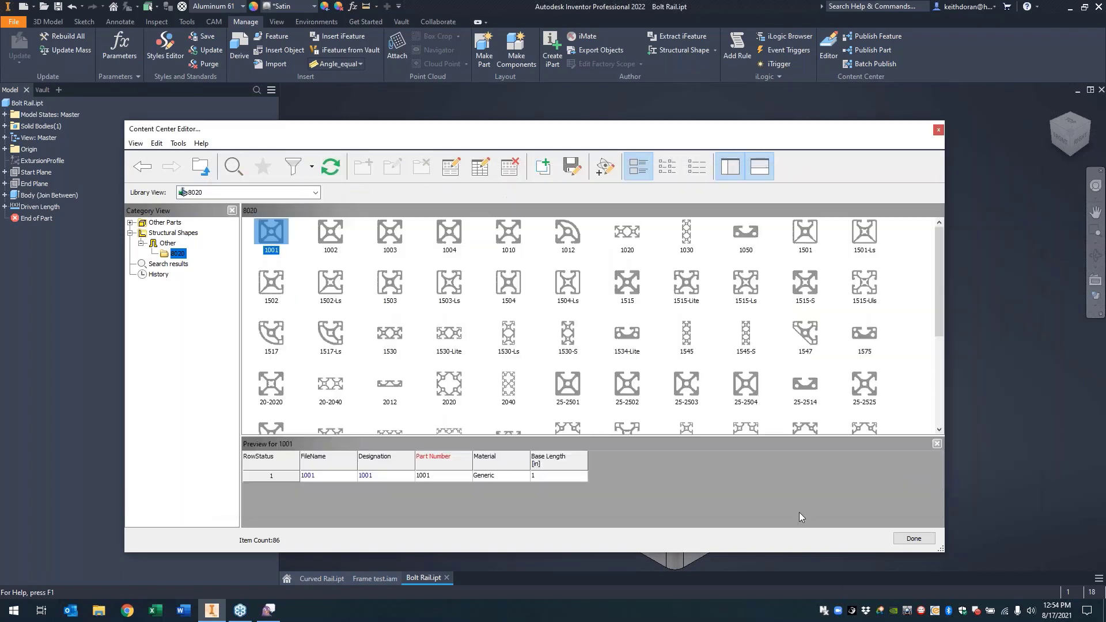
- Preview the 1530-S family and view the Other Parts category of the 8020 library
{"action": "left_click", "coordinate": [576, 340]}
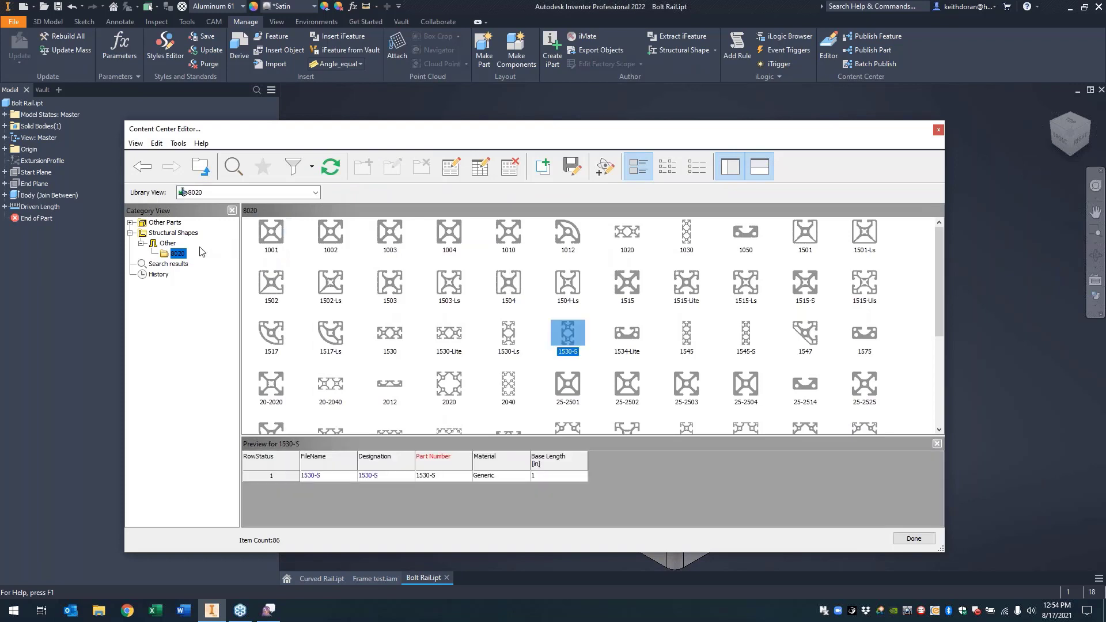
{"action": "left_click", "coordinate": [152, 229]}
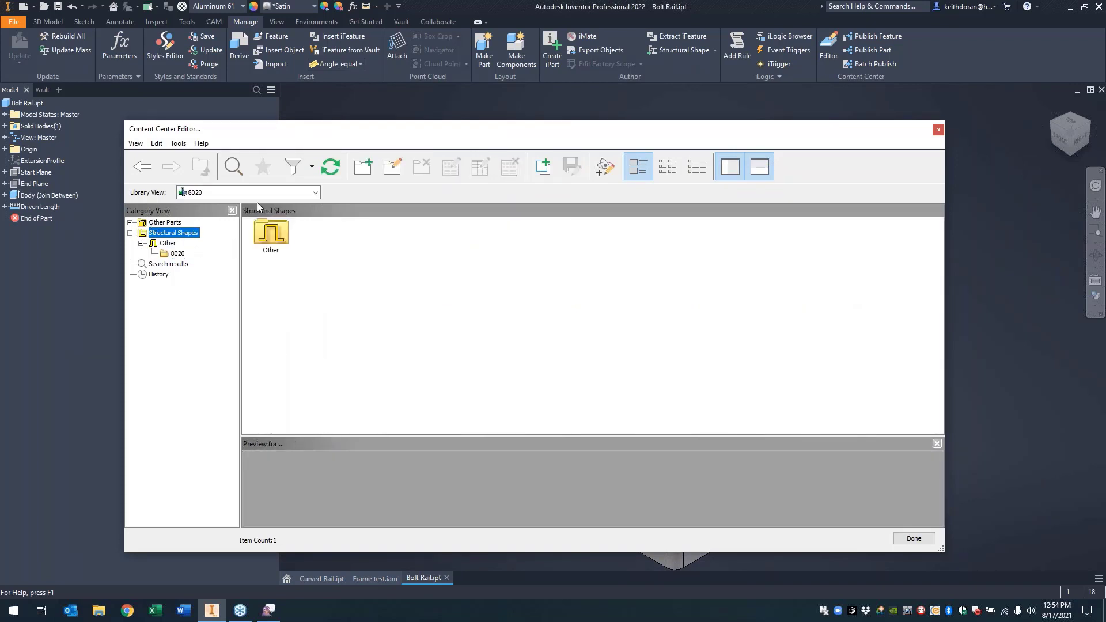
{"action": "left_click", "coordinate": [257, 192]}
{"action": "left_click", "coordinate": [254, 202]}
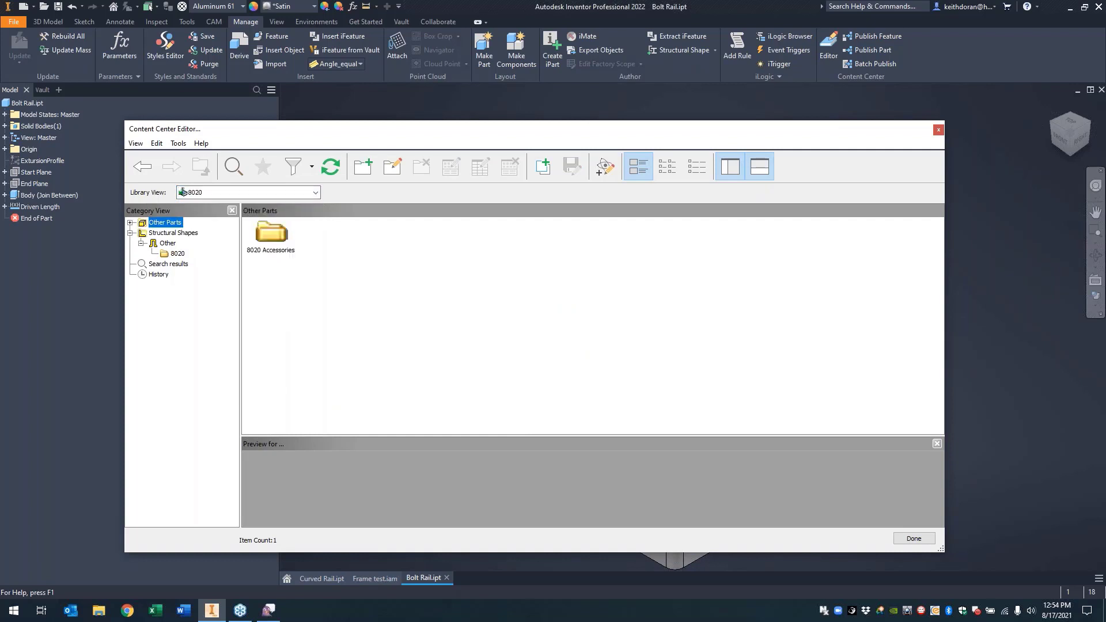
- Return to My Library and open the Bolt Rail family table
{"action": "left_click", "coordinate": [244, 197]}
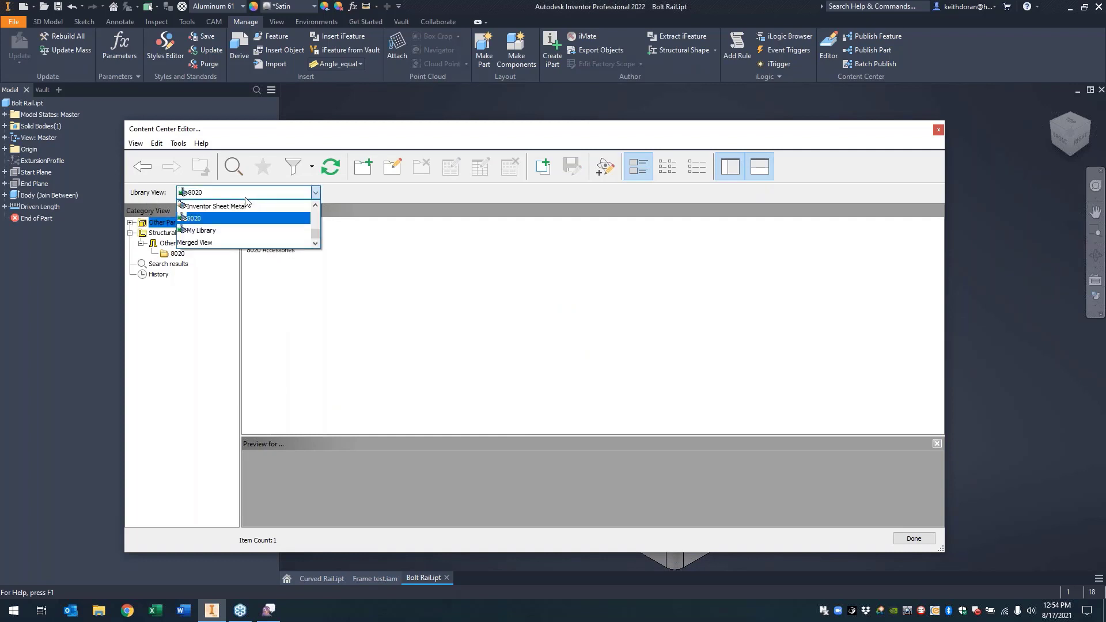
{"action": "left_click", "coordinate": [219, 228]}
{"action": "double_click", "coordinate": [330, 233]}
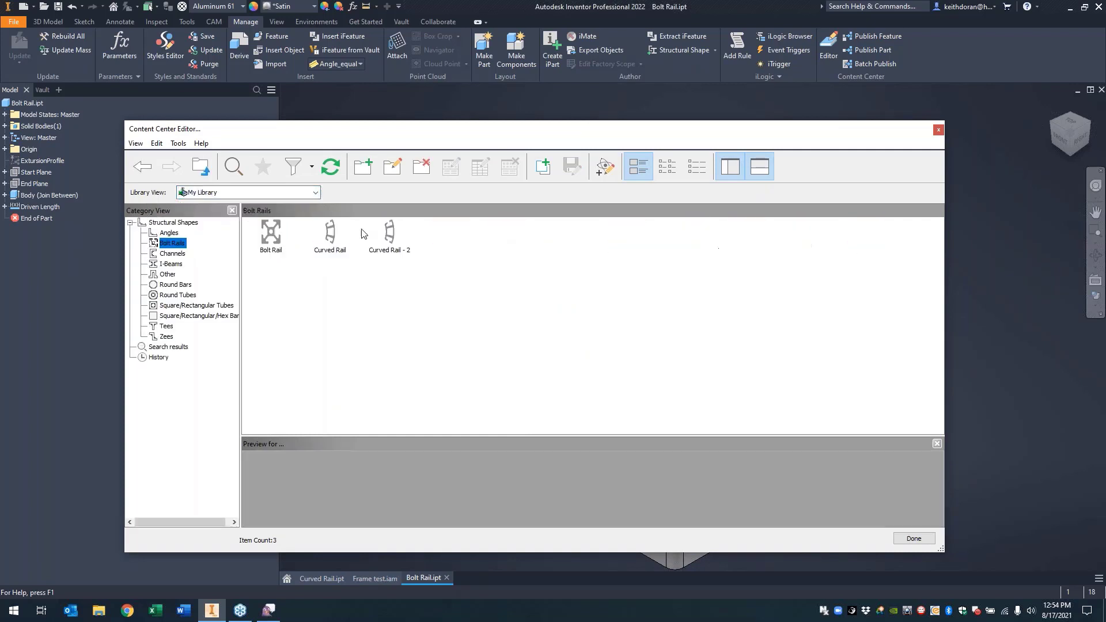
{"action": "left_click", "coordinate": [277, 230]}
{"action": "right_click", "coordinate": [278, 235]}
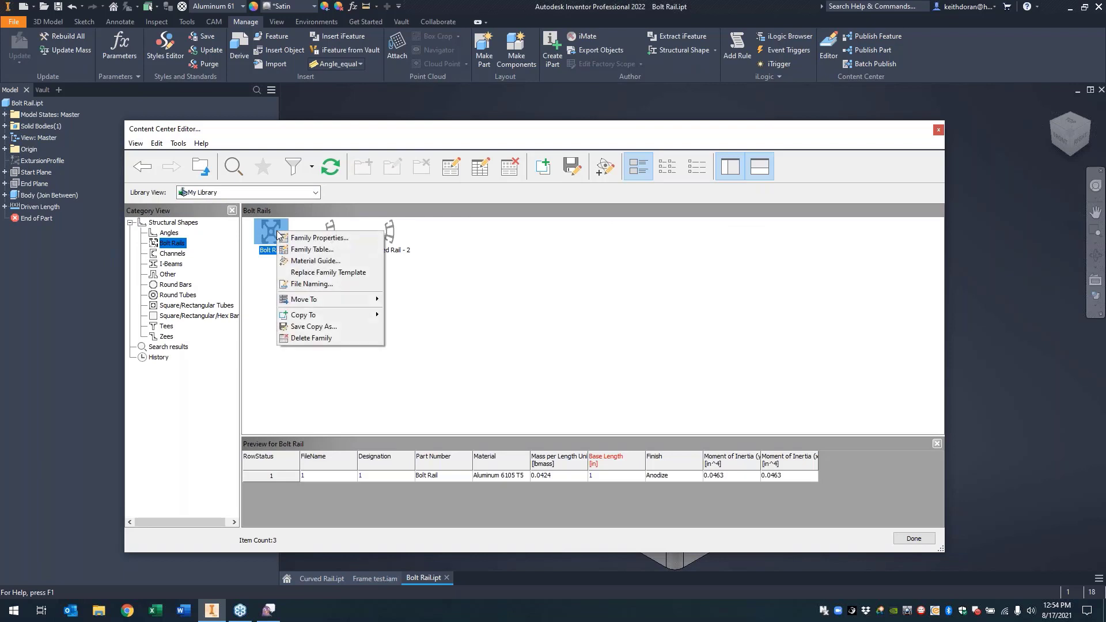
{"action": "left_click", "coordinate": [325, 251]}
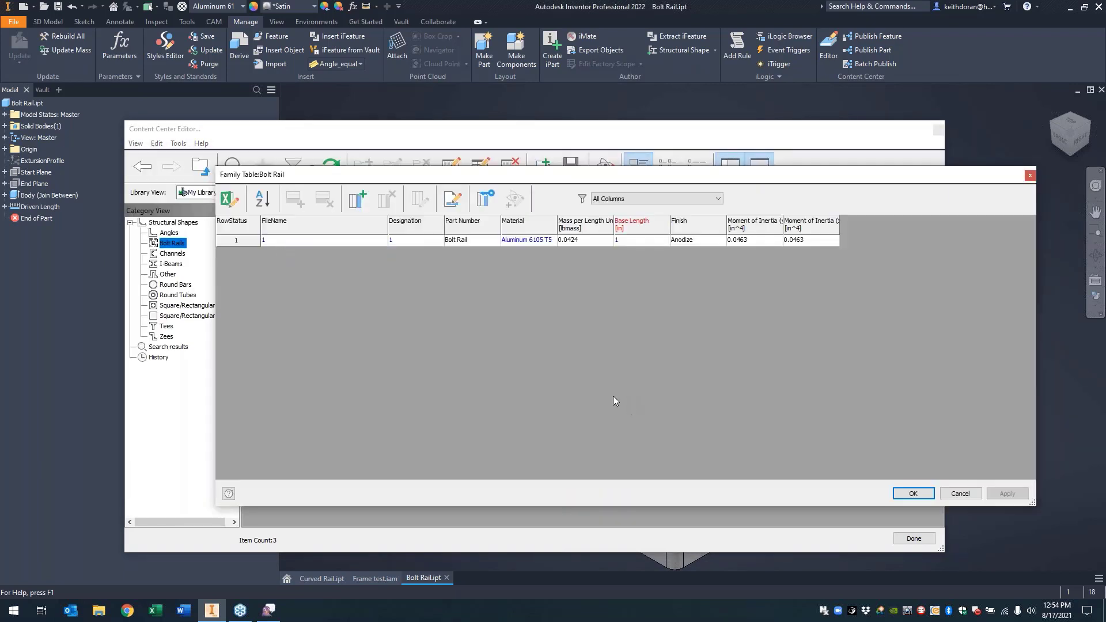
- Examine the expression options for a new Bolt Rail table column, discard the column, and close the Content Center Editor
{"action": "right_click", "coordinate": [836, 224]}
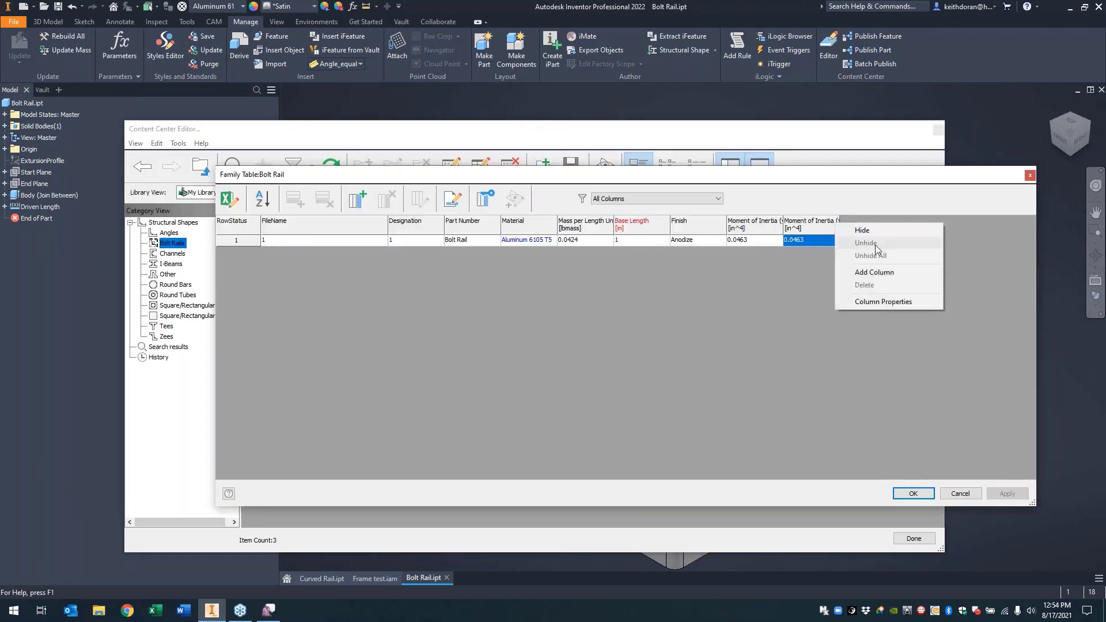
{"action": "left_click", "coordinate": [877, 273]}
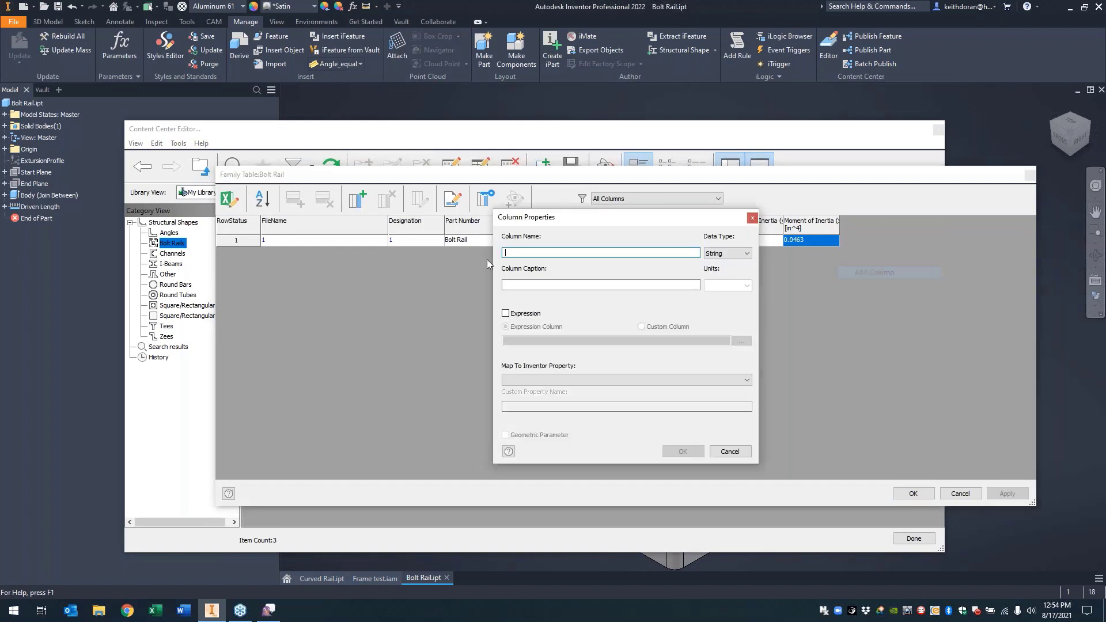
{"action": "left_click", "coordinate": [522, 314]}
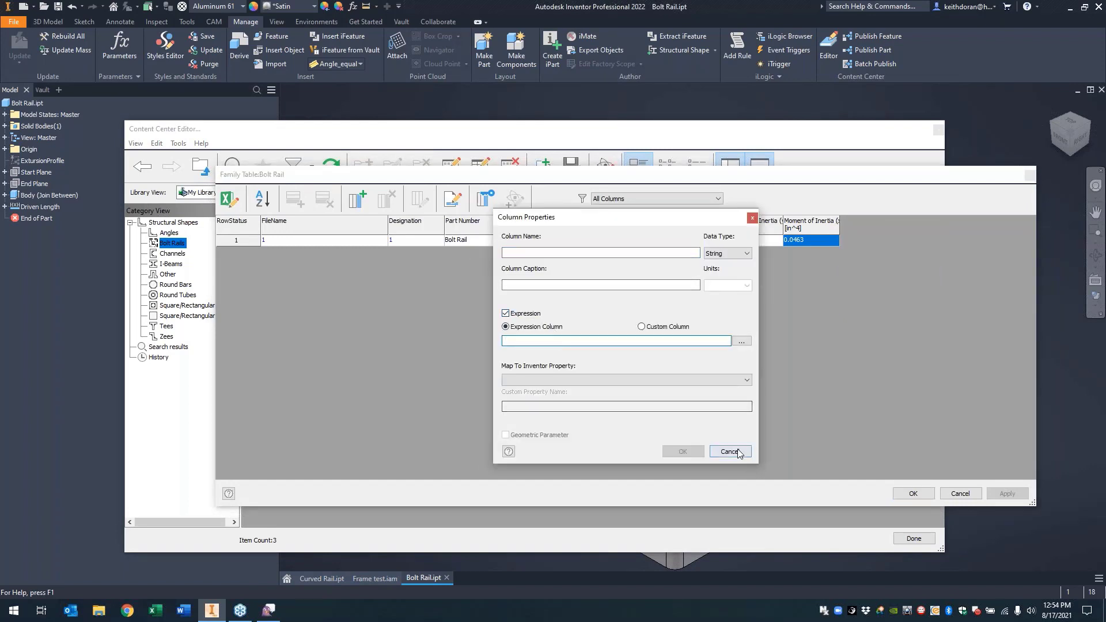
{"action": "left_click", "coordinate": [729, 452]}
{"action": "left_click", "coordinate": [961, 493]}
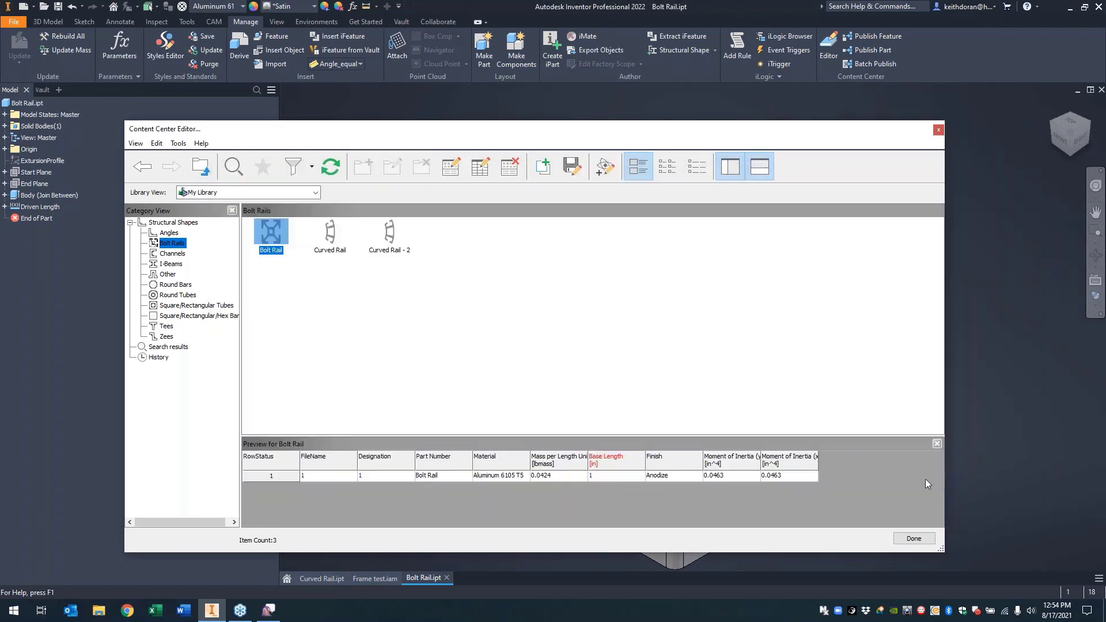
{"action": "left_click", "coordinate": [939, 130]}
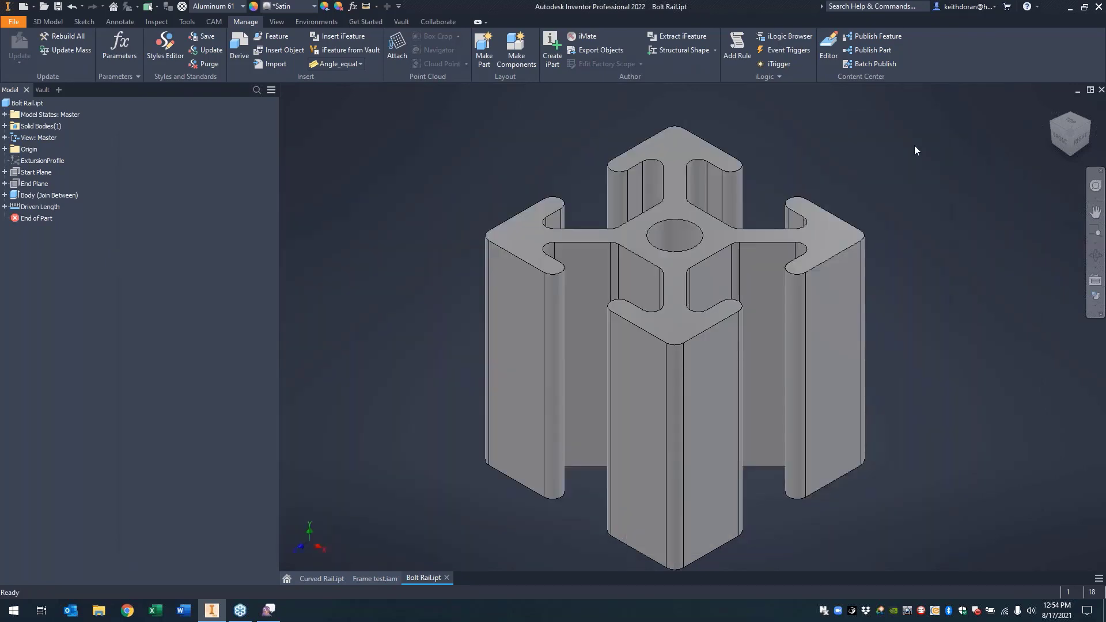
- Switch to Frame test.iam, review the category and standard options for inserting Bolt Rails frame members, and cancel the insertion
{"action": "left_click", "coordinate": [374, 578]}
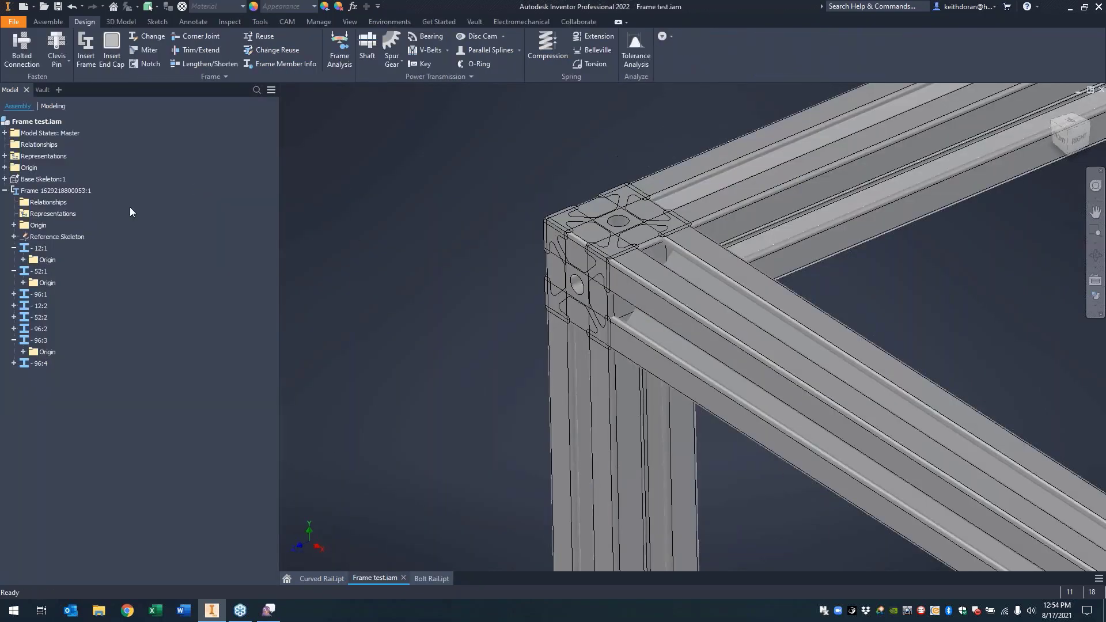
{"action": "left_click", "coordinate": [86, 52]}
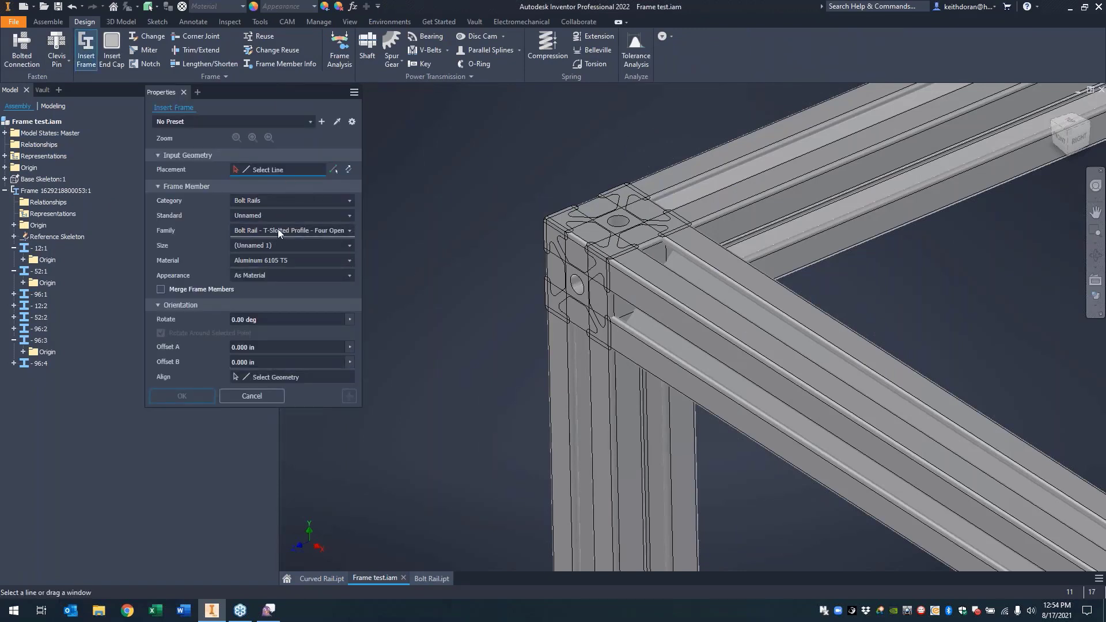
{"action": "left_click", "coordinate": [280, 200]}
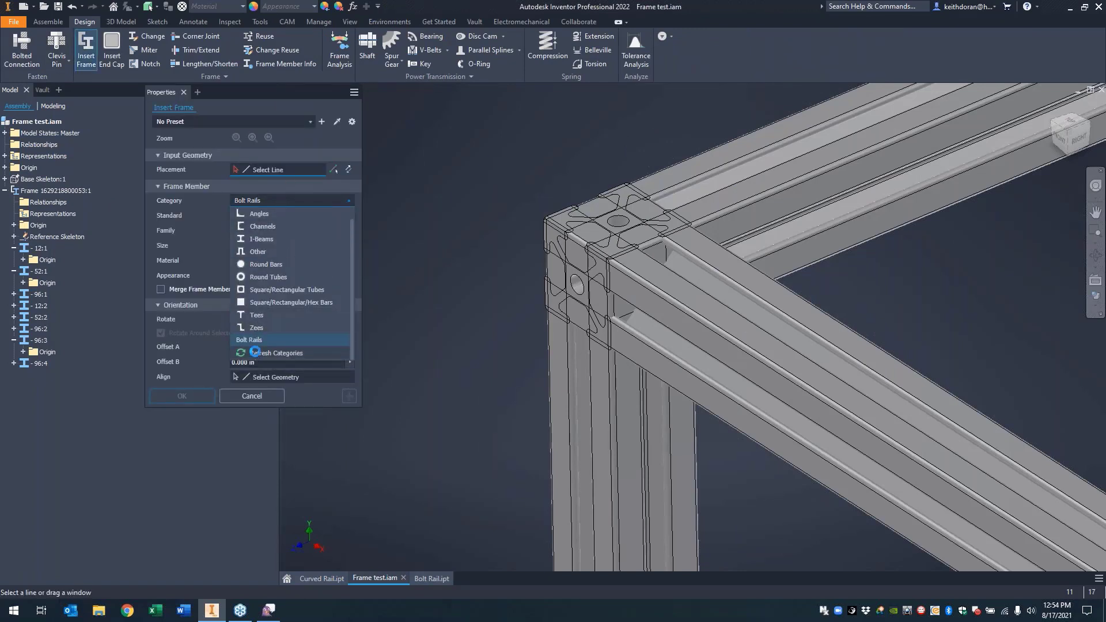
{"action": "left_click", "coordinate": [253, 340]}
{"action": "left_click", "coordinate": [263, 200]}
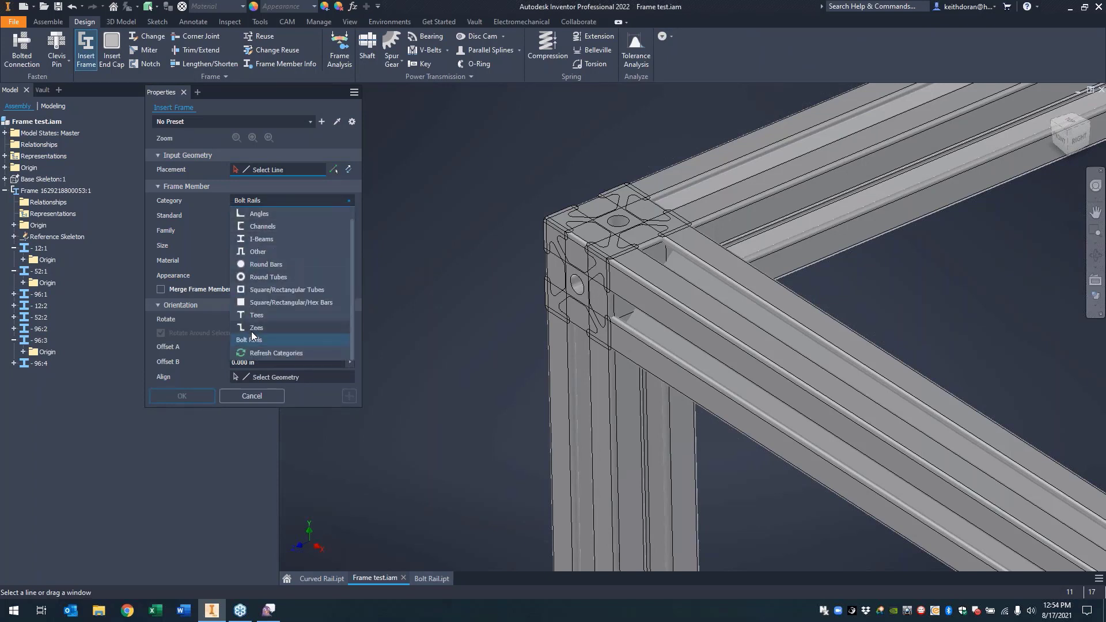
{"action": "left_click", "coordinate": [254, 349]}
{"action": "left_click", "coordinate": [279, 219]}
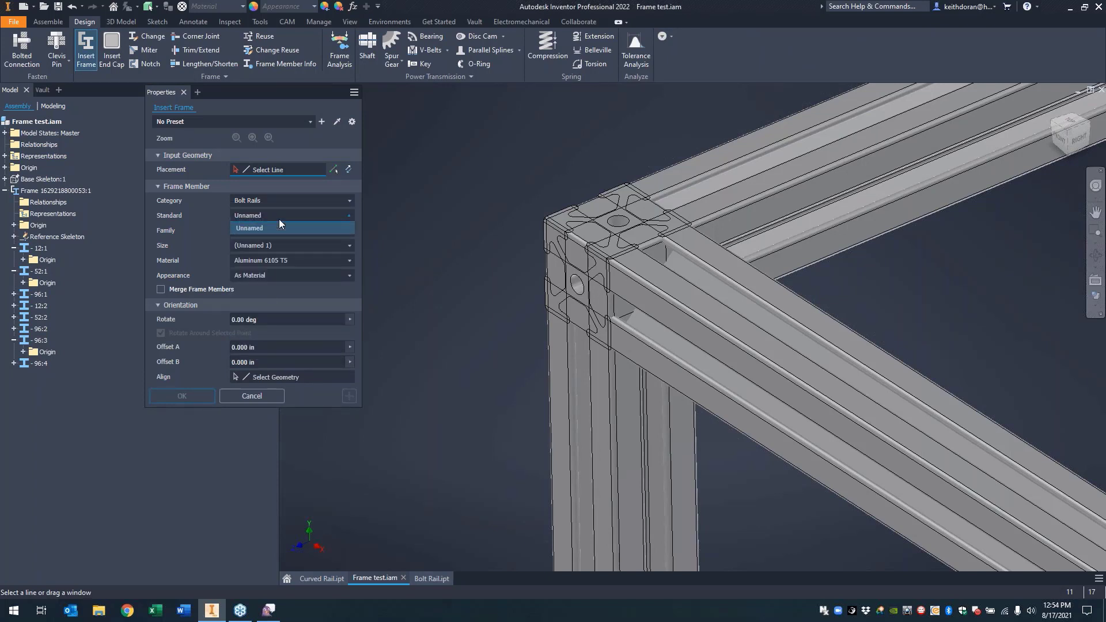
{"action": "left_click", "coordinate": [279, 222]}
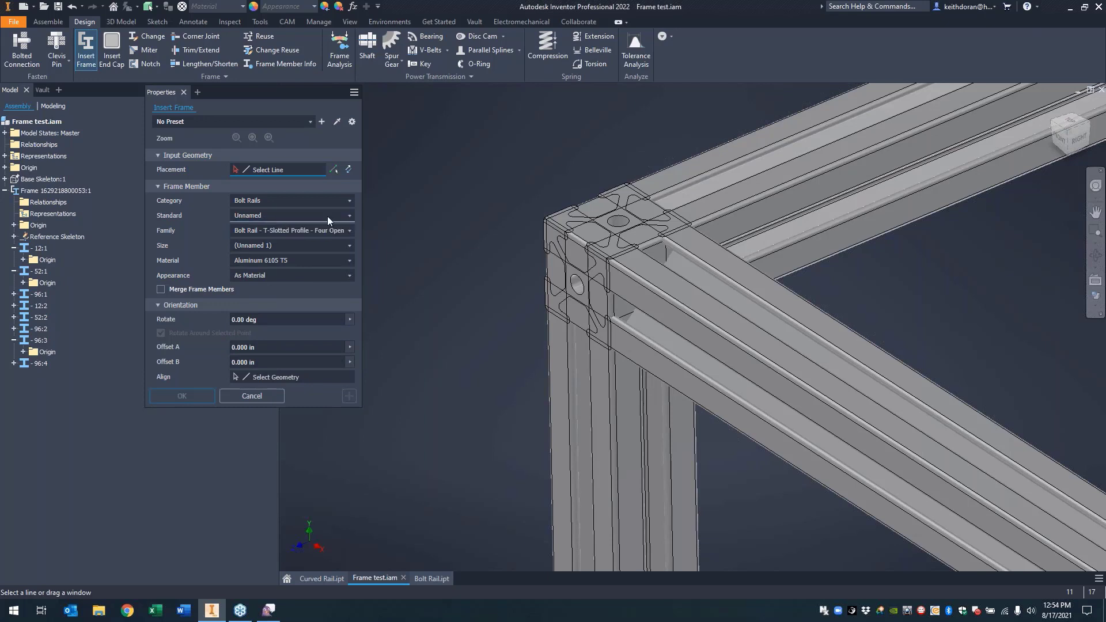
{"action": "left_click", "coordinate": [279, 398]}
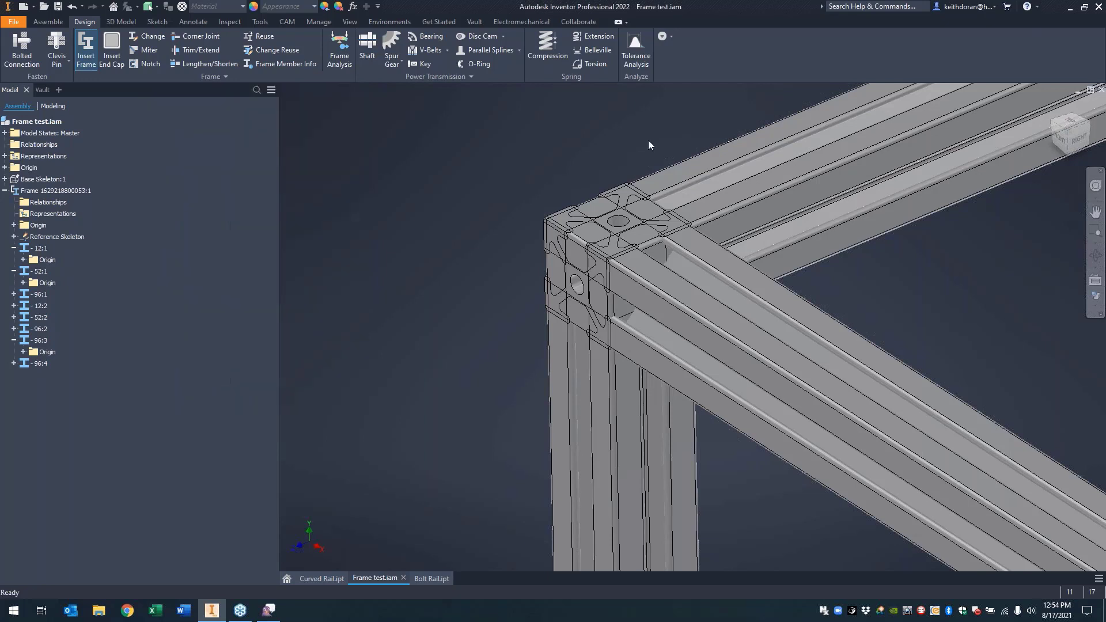
- Close Frame test.iam without saving and create a new assembly from the Standard.iam template
{"action": "left_click", "coordinate": [1101, 90]}
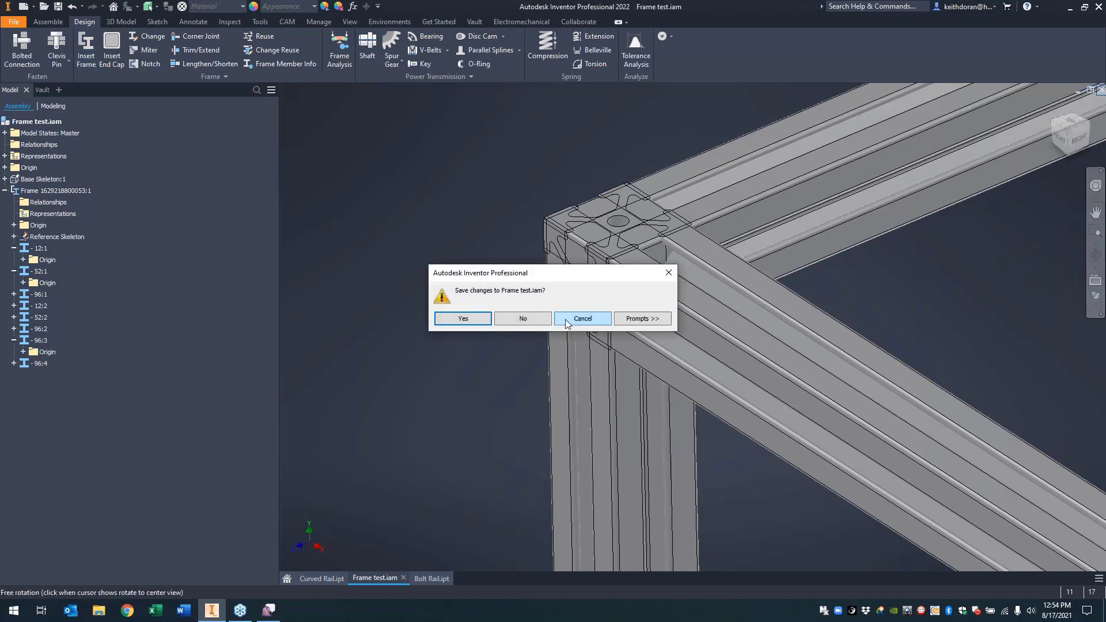
{"action": "left_click", "coordinate": [522, 318]}
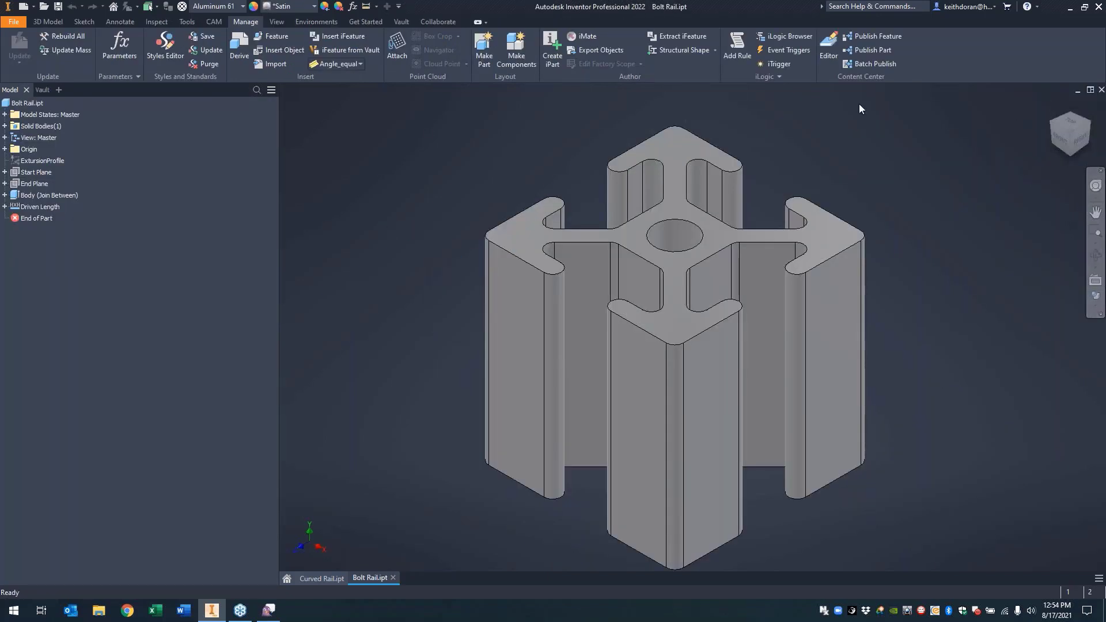
{"action": "left_click", "coordinate": [23, 6]}
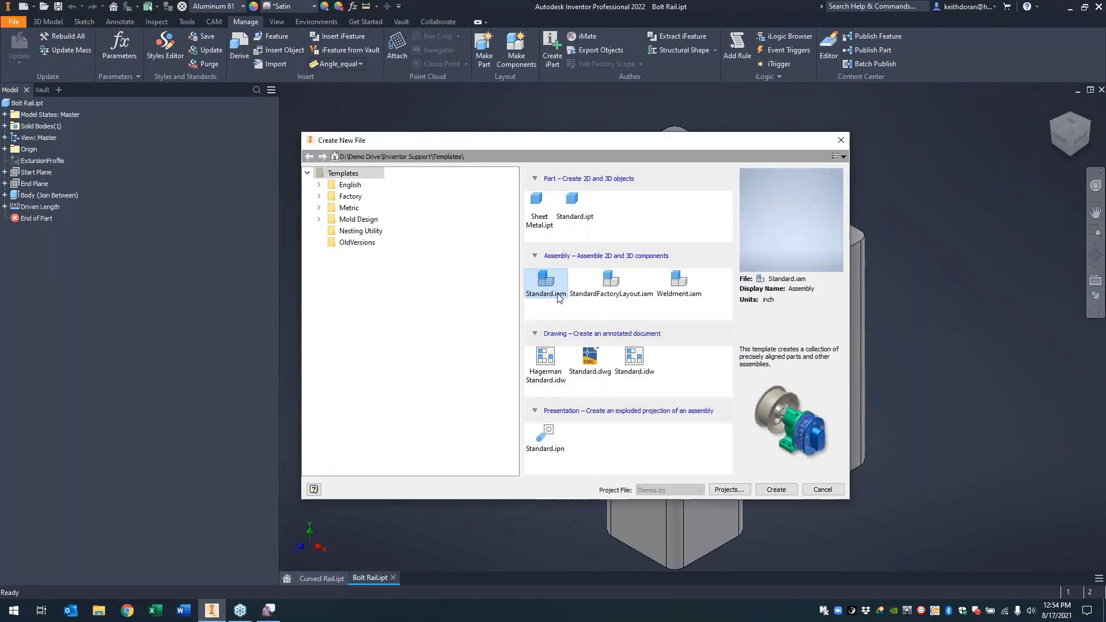
{"action": "double_click", "coordinate": [558, 296]}
- Place a single instance of cart skeleton.ipt in the new assembly
{"action": "left_click", "coordinate": [16, 45]}
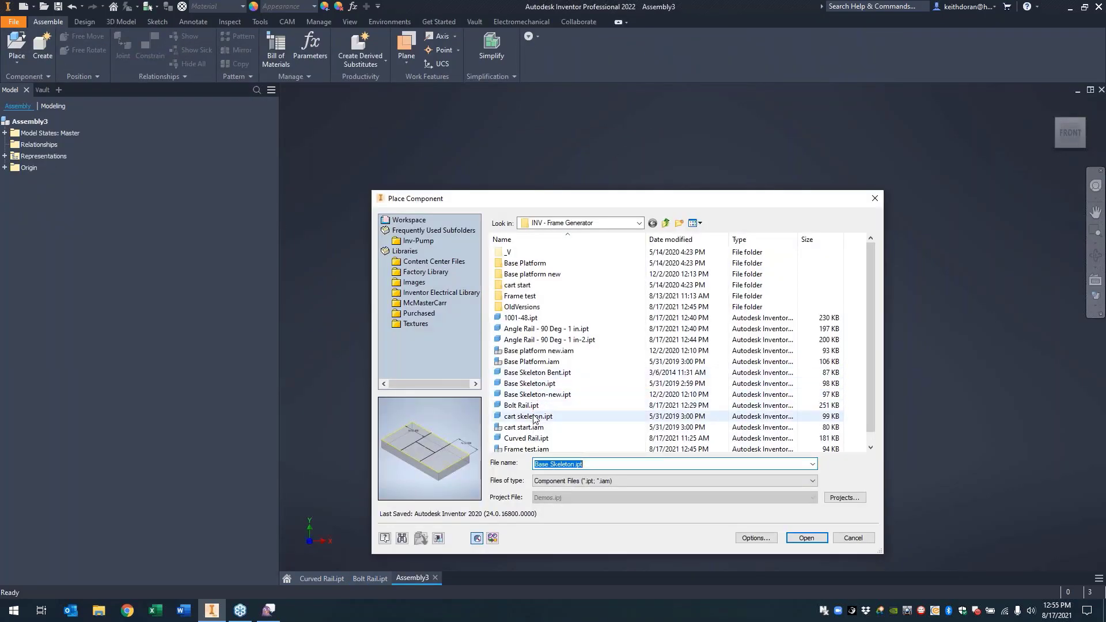
{"action": "left_click", "coordinate": [534, 417]}
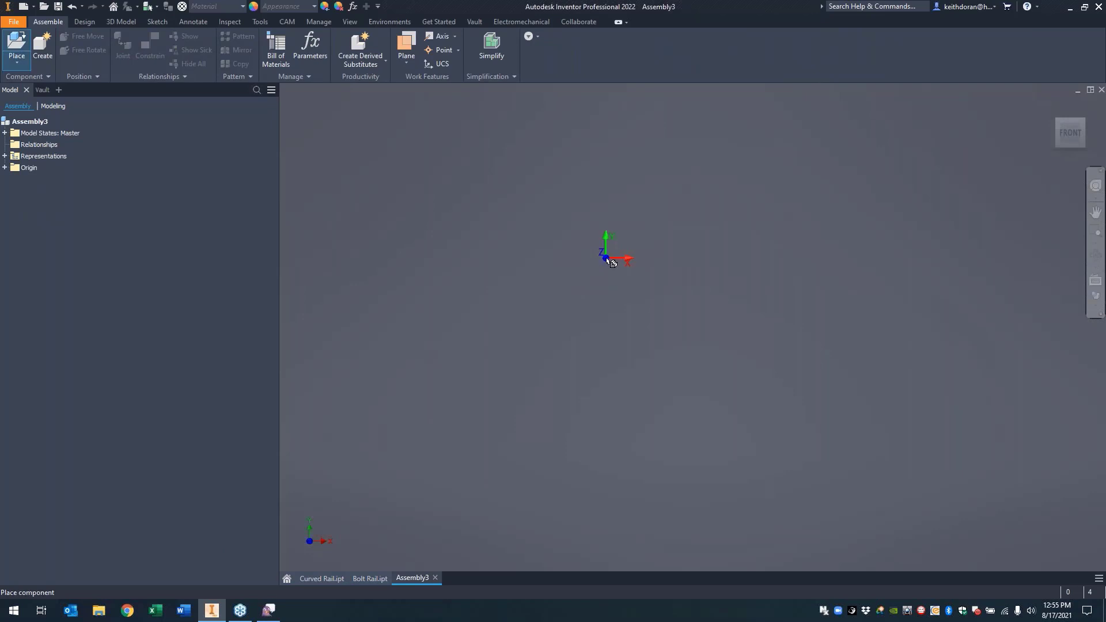
{"action": "right_click", "coordinate": [606, 260]}
{"action": "left_click", "coordinate": [662, 277]}
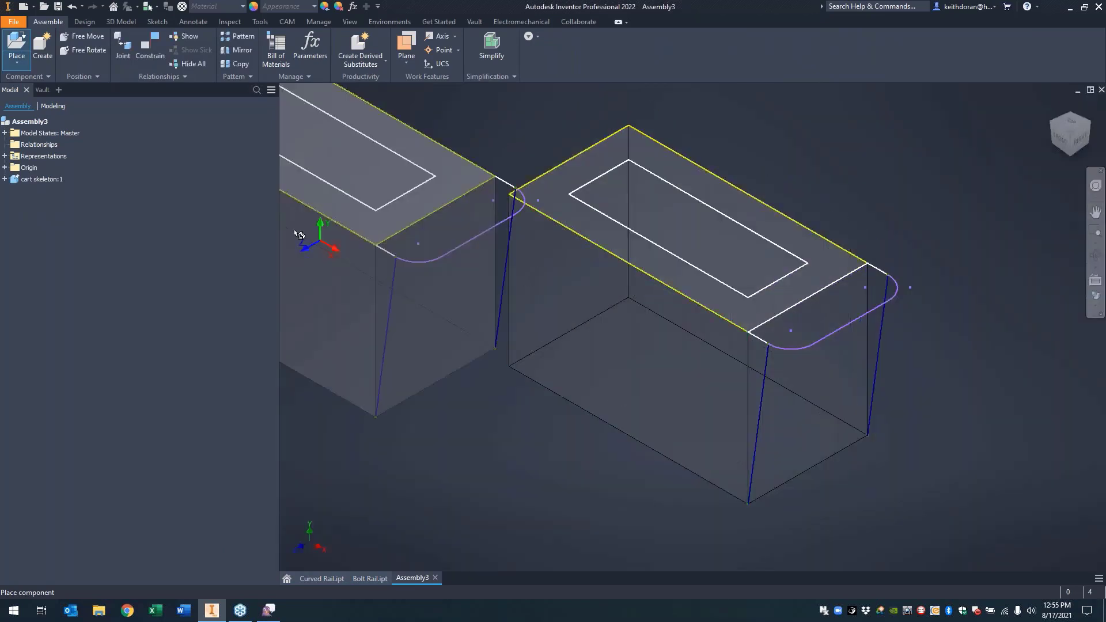
{"action": "right_click", "coordinate": [391, 185]}
{"action": "left_click", "coordinate": [453, 197]}
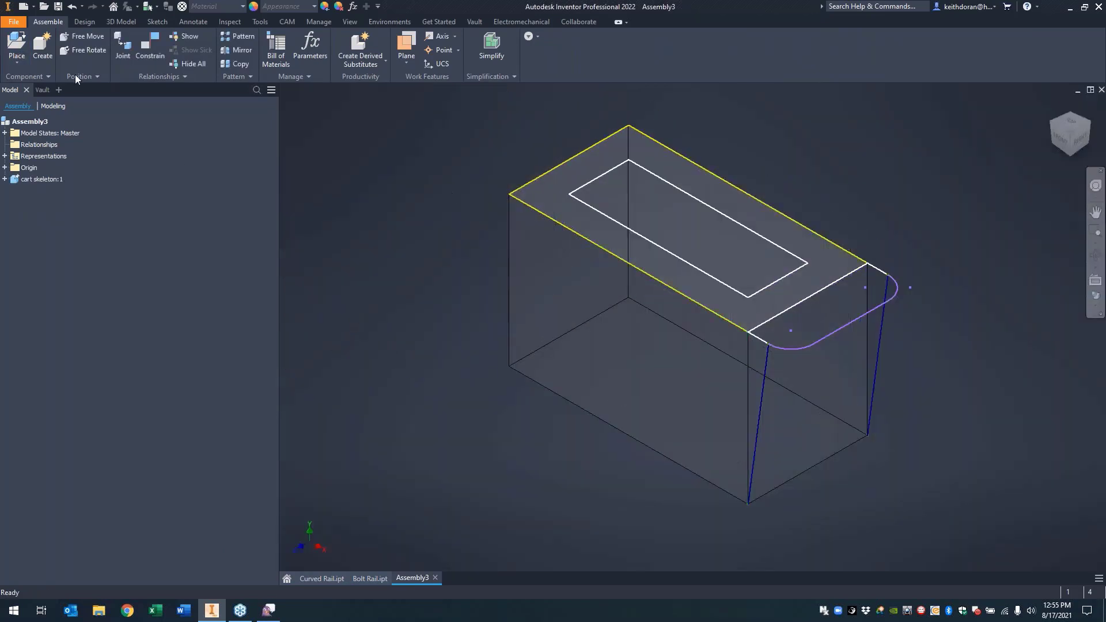
- Save the assembly as Cart in the INV - Frame Generator folder
{"action": "left_click", "coordinate": [57, 6]}
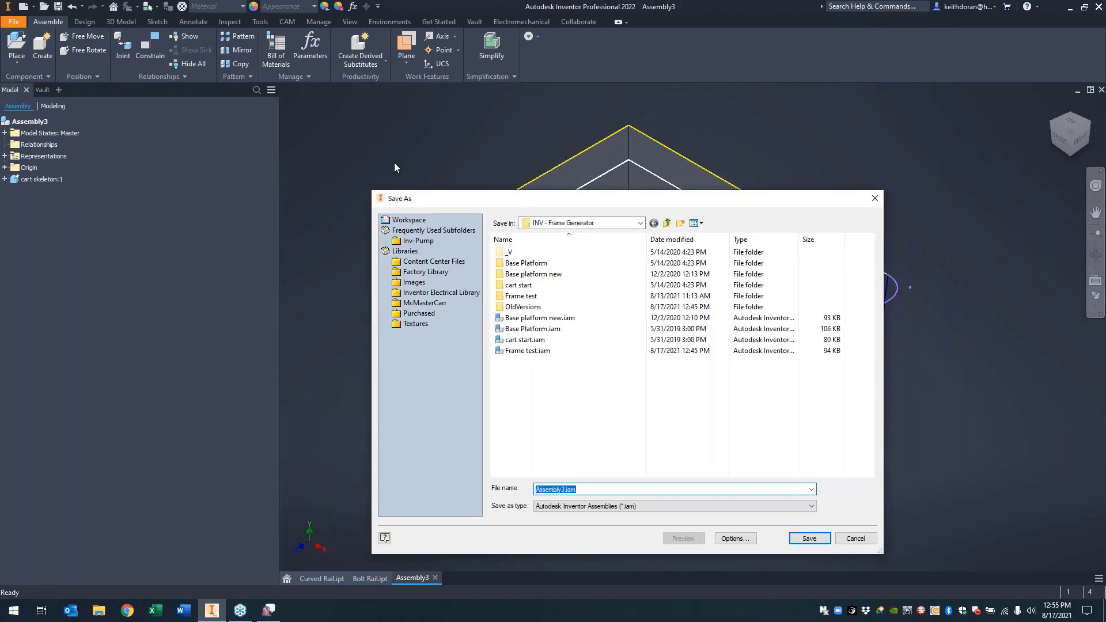
{"action": "type", "text": "Cart"}
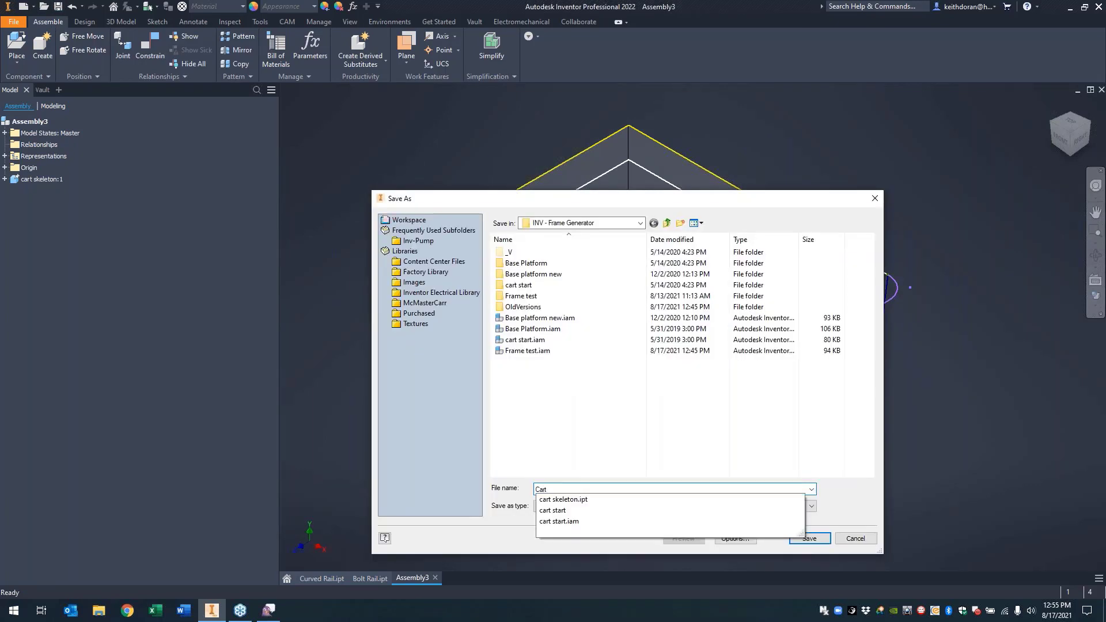
{"action": "key", "text": "Return"}
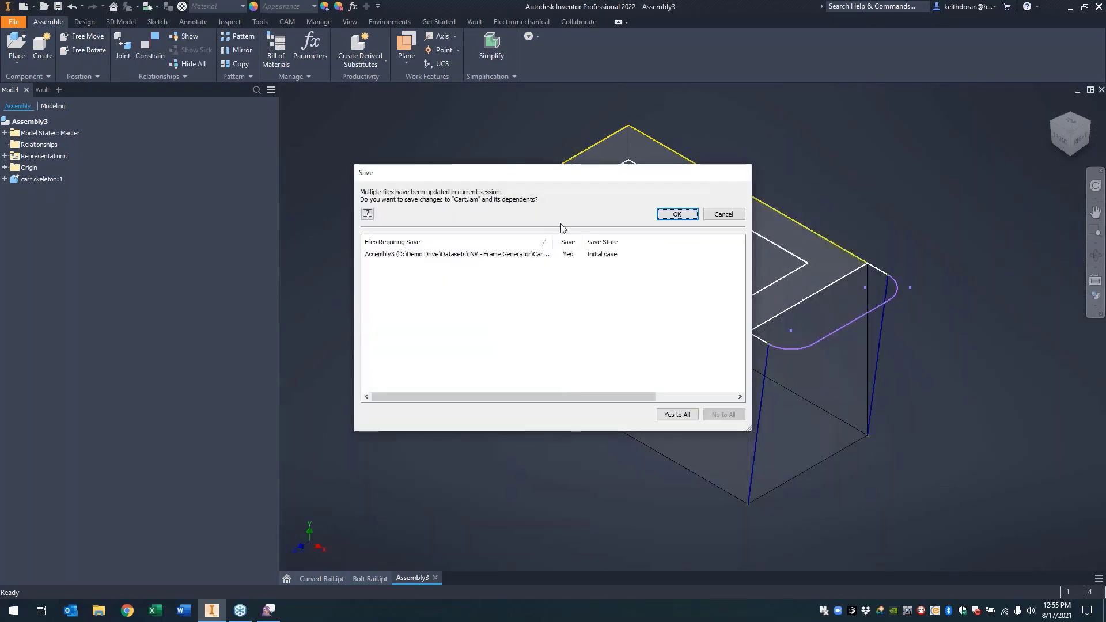
{"action": "left_click", "coordinate": [677, 214]}
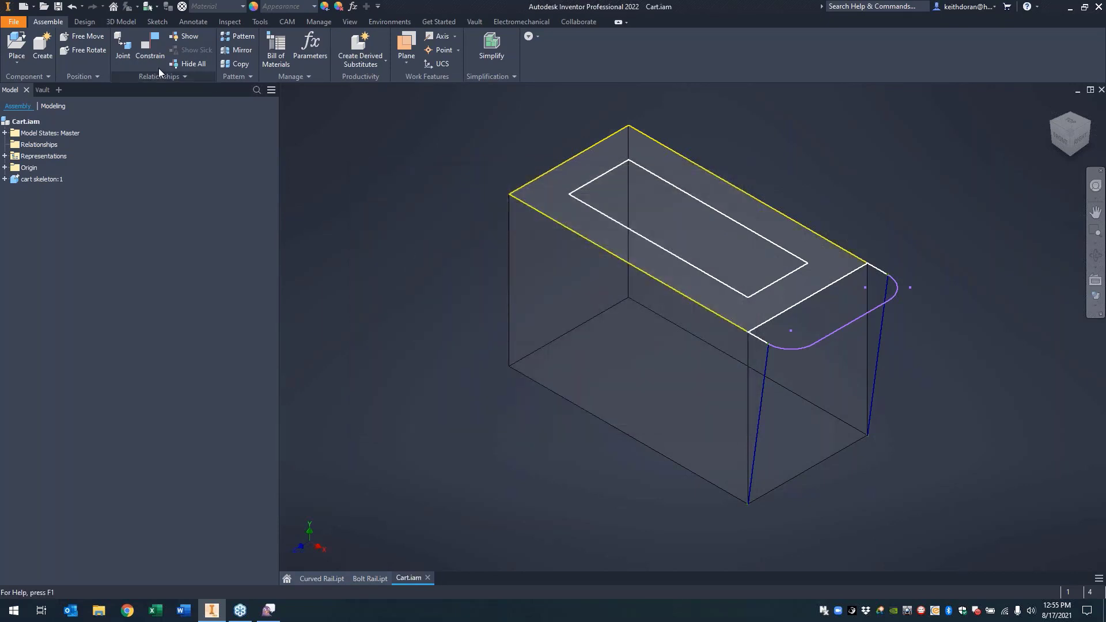
- Set up a frame insertion with the Bolt Rails category, Unnamed standard and size (Unnamed 1)
{"action": "left_click", "coordinate": [84, 21]}
{"action": "left_click", "coordinate": [86, 49]}
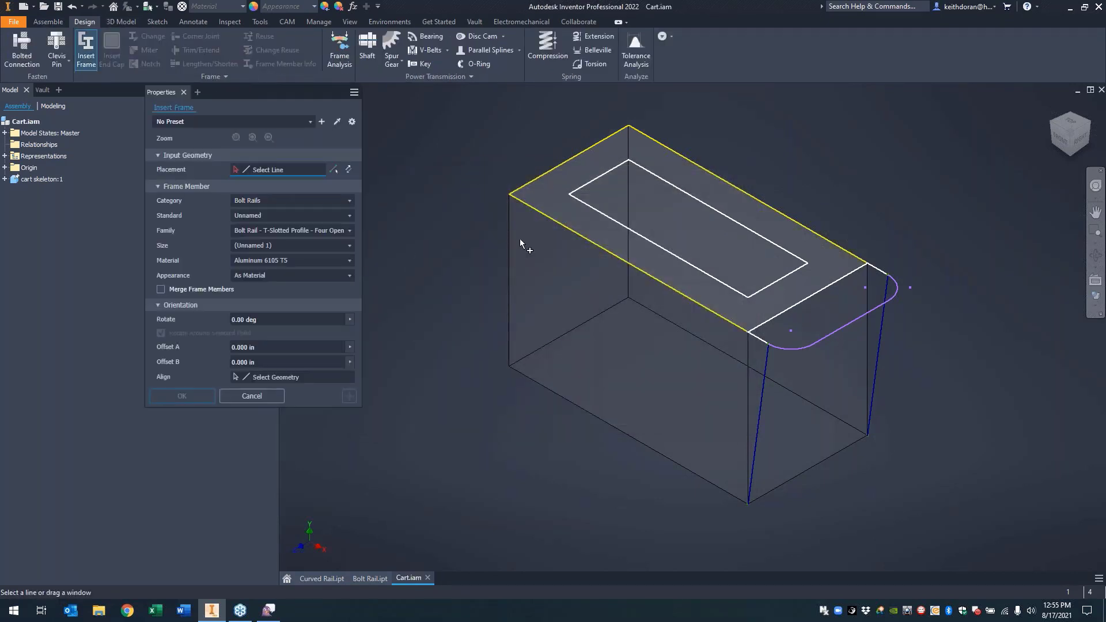
{"action": "left_click", "coordinate": [303, 202]}
{"action": "left_click", "coordinate": [302, 202]}
{"action": "left_click", "coordinate": [303, 215]}
{"action": "left_click", "coordinate": [304, 215]}
{"action": "left_click", "coordinate": [292, 246]}
{"action": "left_click", "coordinate": [291, 247]}
- Insert bolt rails on one vertical corner edge and its two adjoining top edges, accepting the default frame and member names
{"action": "left_click", "coordinate": [510, 271]}
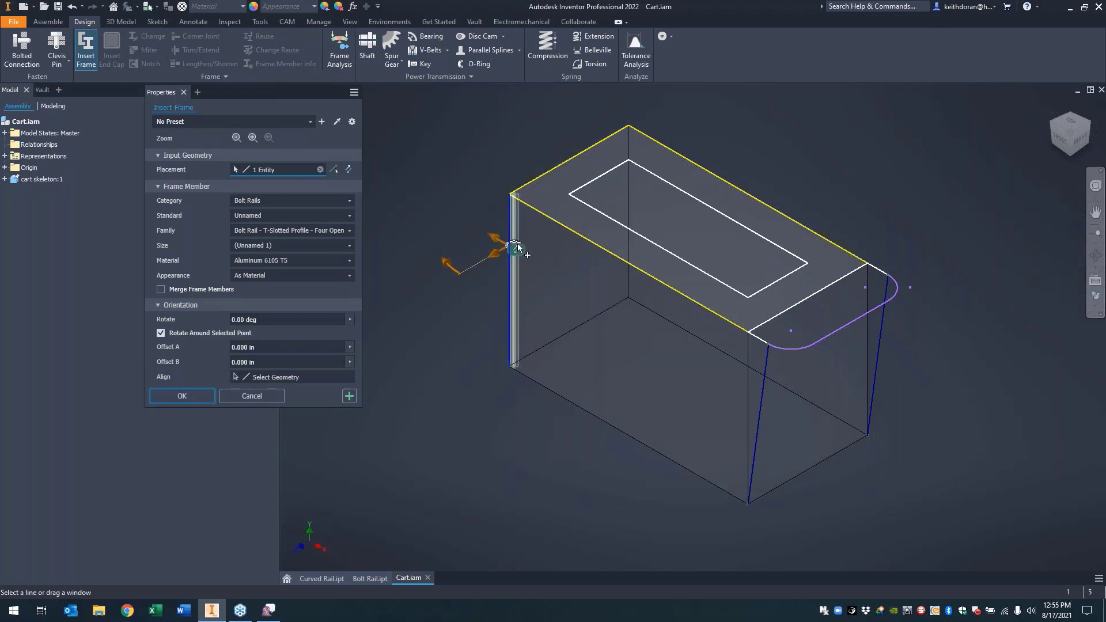
{"action": "left_click", "coordinate": [527, 185]}
{"action": "scroll", "coordinate": [520, 189], "scroll_direction": "up", "scroll_amount": 5}
{"action": "scroll", "coordinate": [520, 189], "scroll_direction": "down", "scroll_amount": 3}
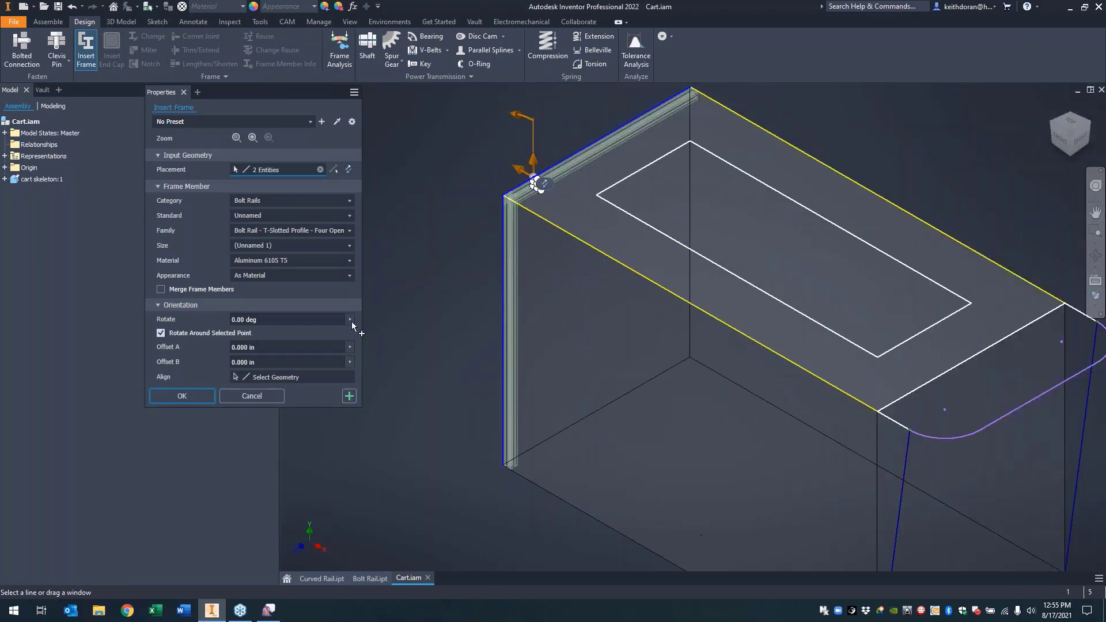
{"action": "left_click", "coordinate": [537, 229]}
{"action": "left_click", "coordinate": [183, 396]}
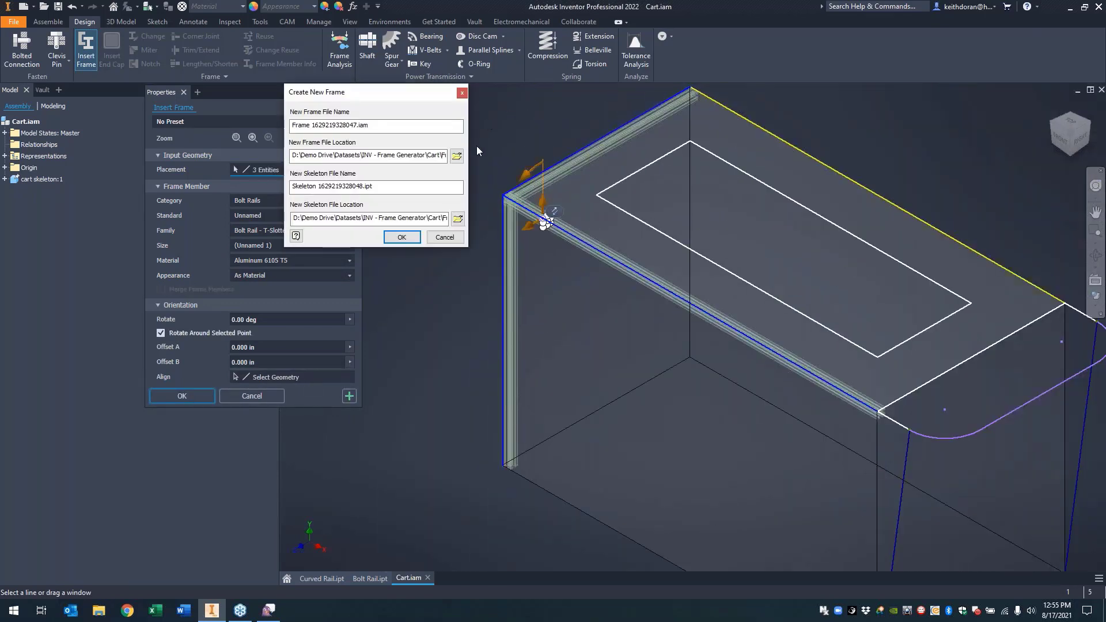
{"action": "left_click", "coordinate": [401, 238]}
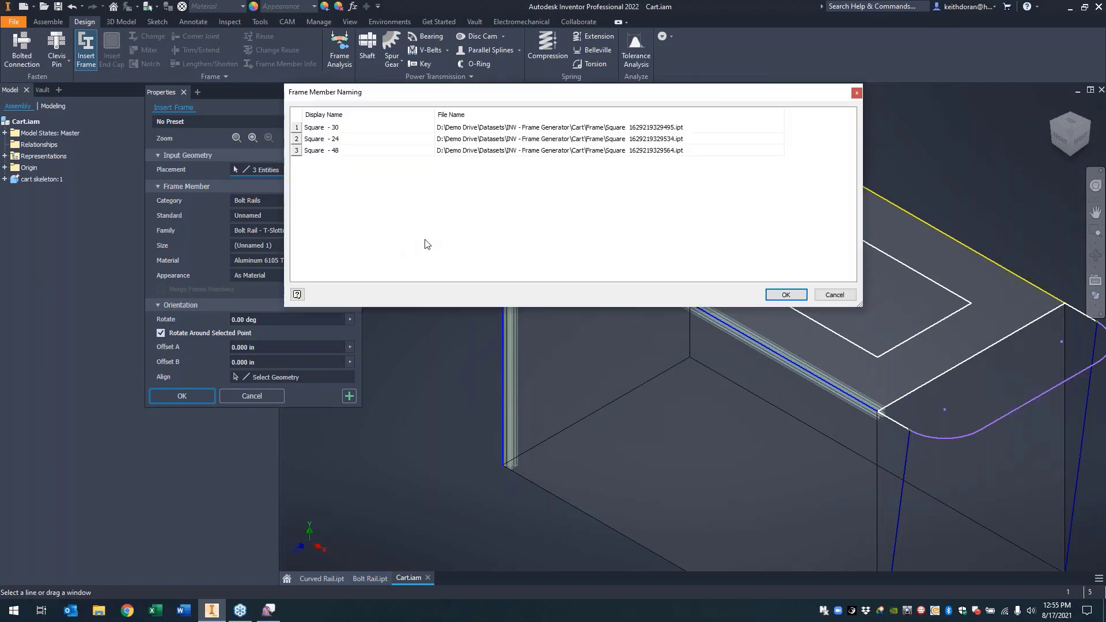
{"action": "left_click", "coordinate": [788, 295]}
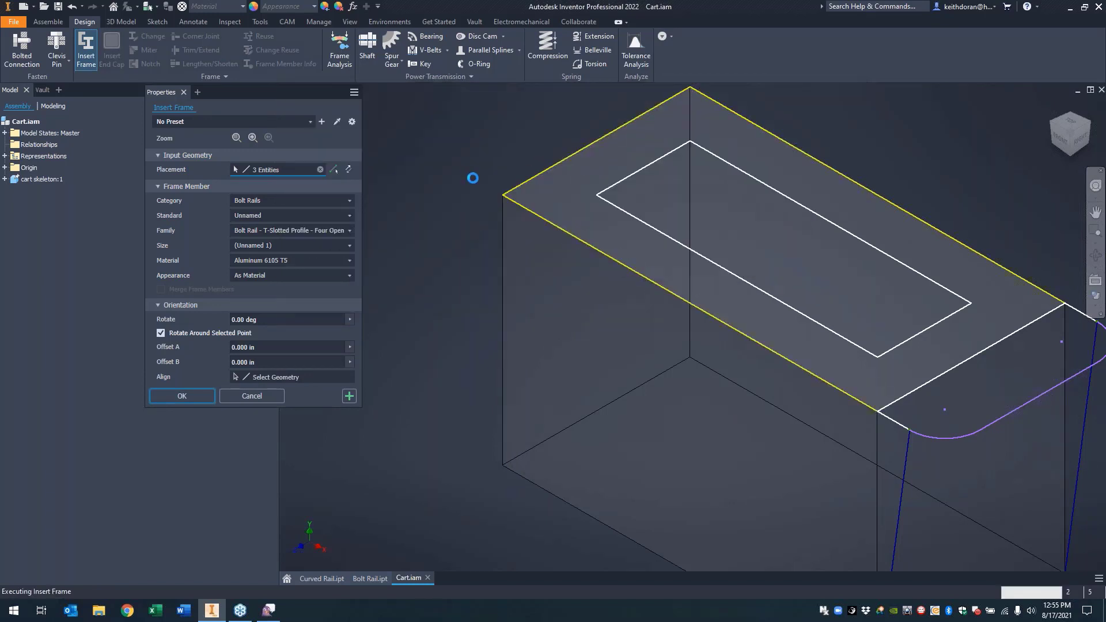
- Notch the 48 in top rail against the vertical 30 in rail using the Basic Profile
{"action": "scroll", "coordinate": [503, 181], "scroll_direction": "down", "scroll_amount": 5}
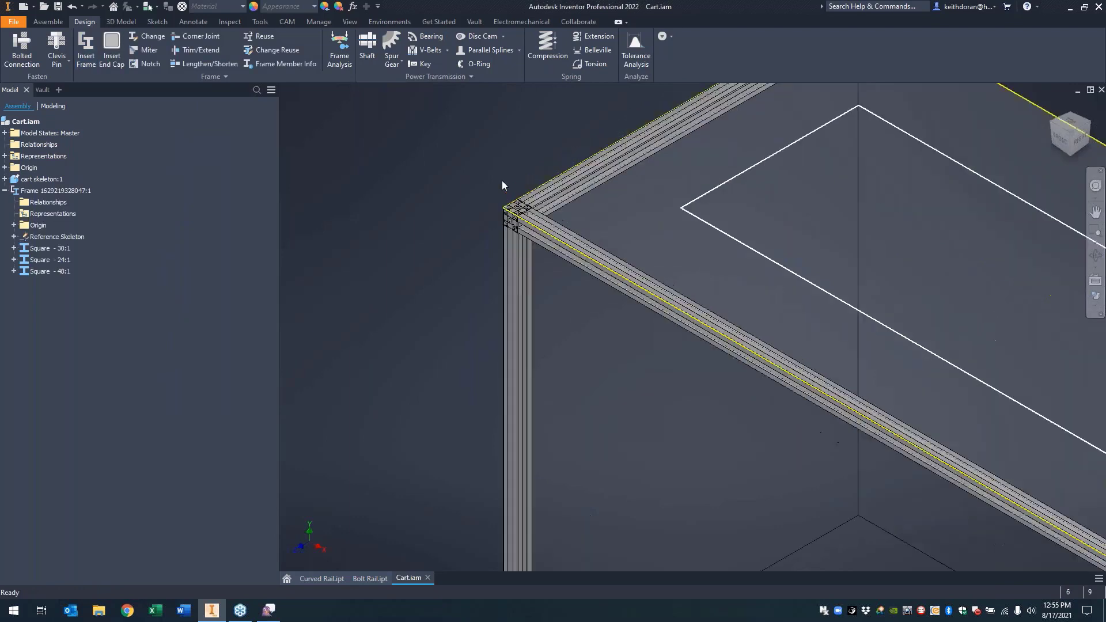
{"action": "left_click", "coordinate": [144, 64]}
{"action": "left_click", "coordinate": [573, 293]}
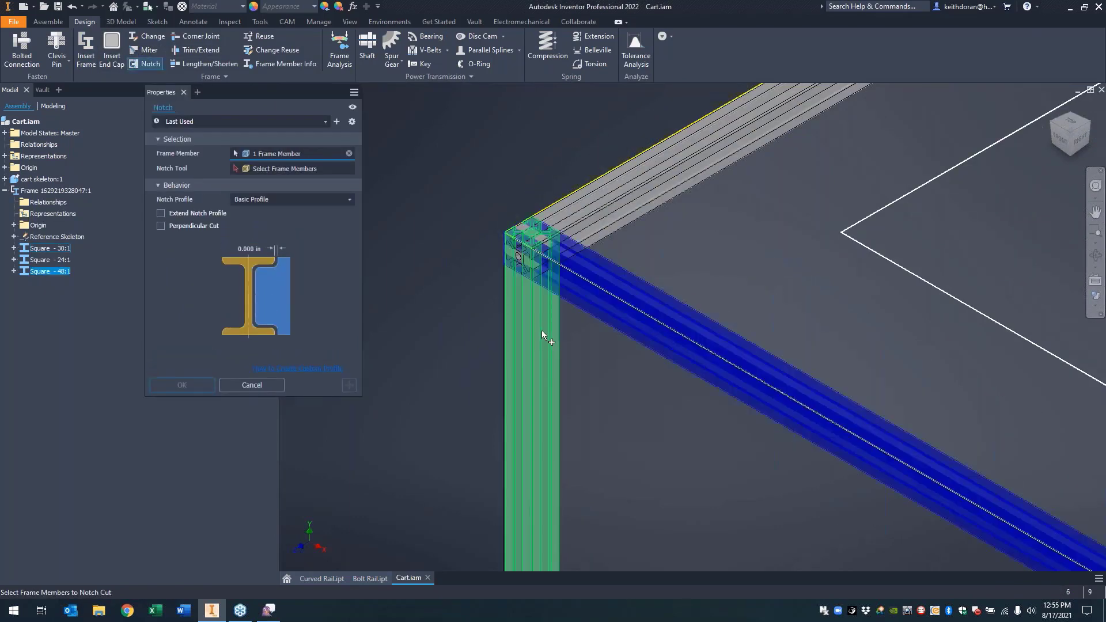
{"action": "right_click", "coordinate": [530, 320]}
{"action": "left_click", "coordinate": [507, 324]}
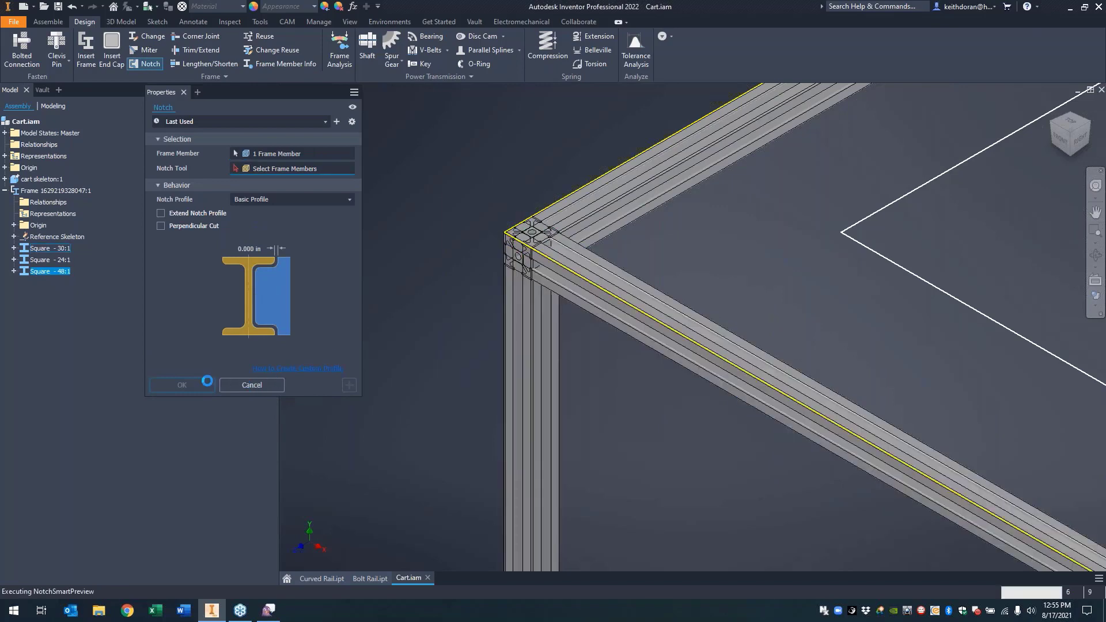
{"action": "left_click", "coordinate": [519, 277]}
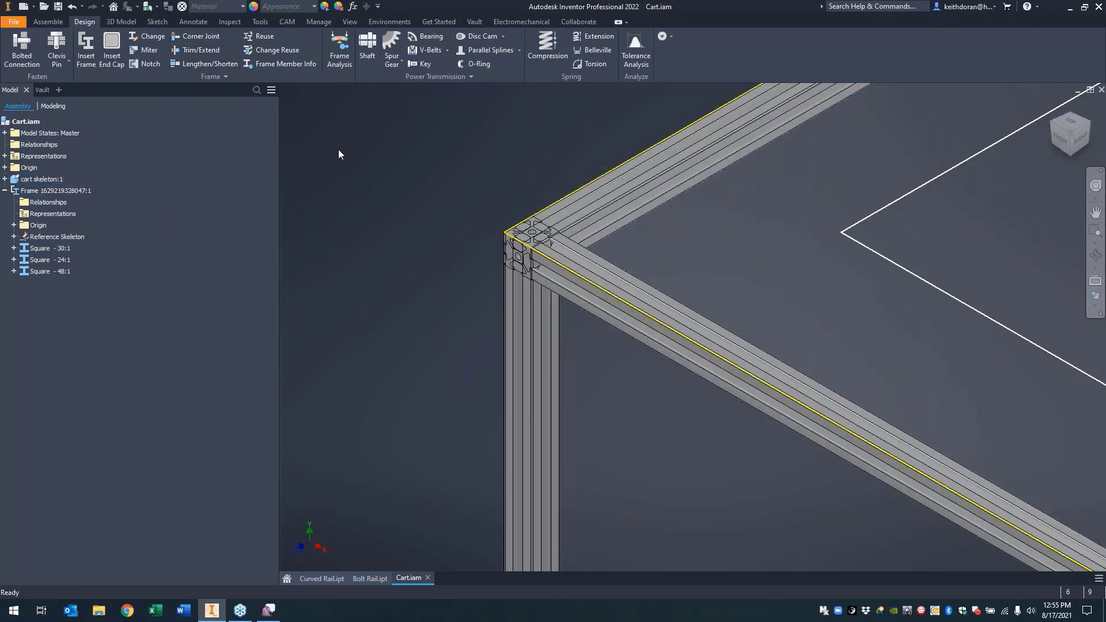
- Notch the 24 in top rail against the vertical 30 in rail using the Basic Profile
{"action": "key", "text": "Return"}
{"action": "left_click", "coordinate": [580, 205]}
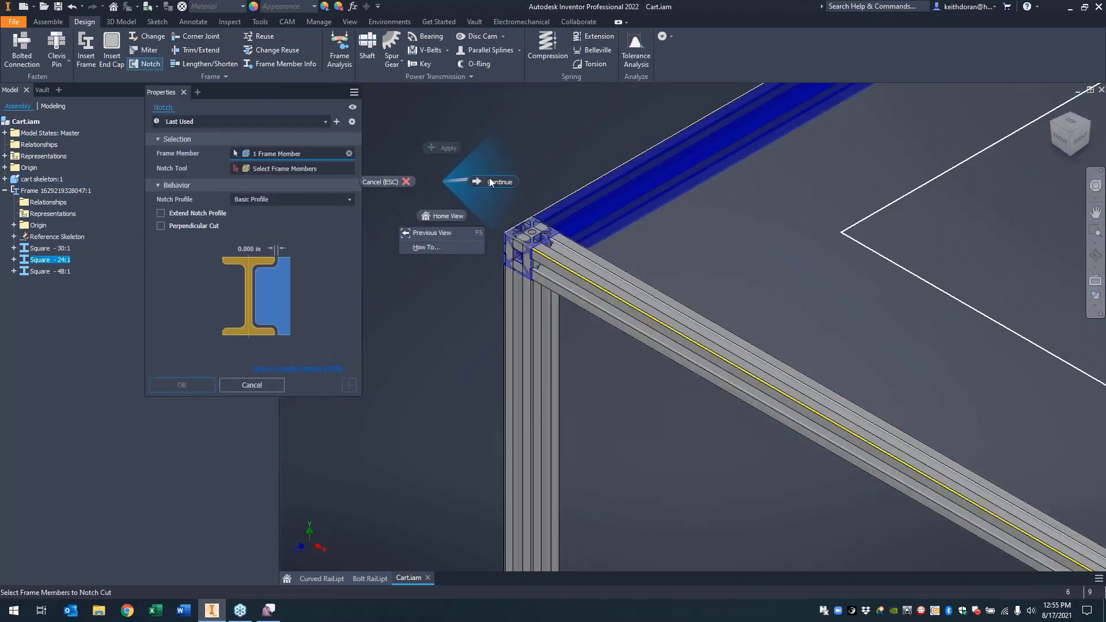
{"action": "left_click", "coordinate": [509, 294]}
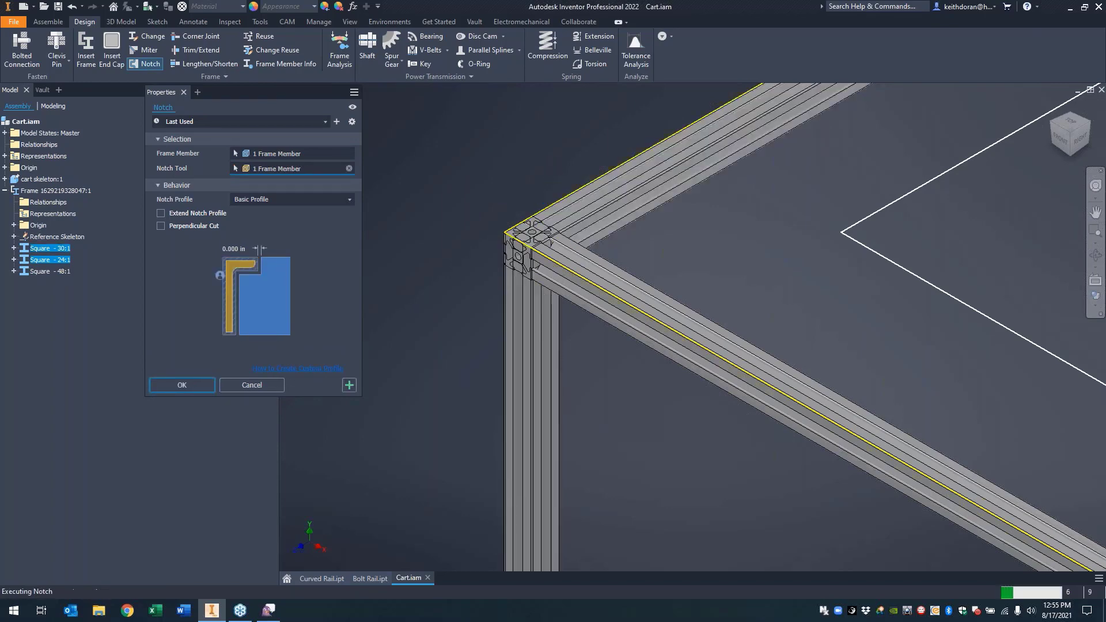
{"action": "key", "text": "Return"}
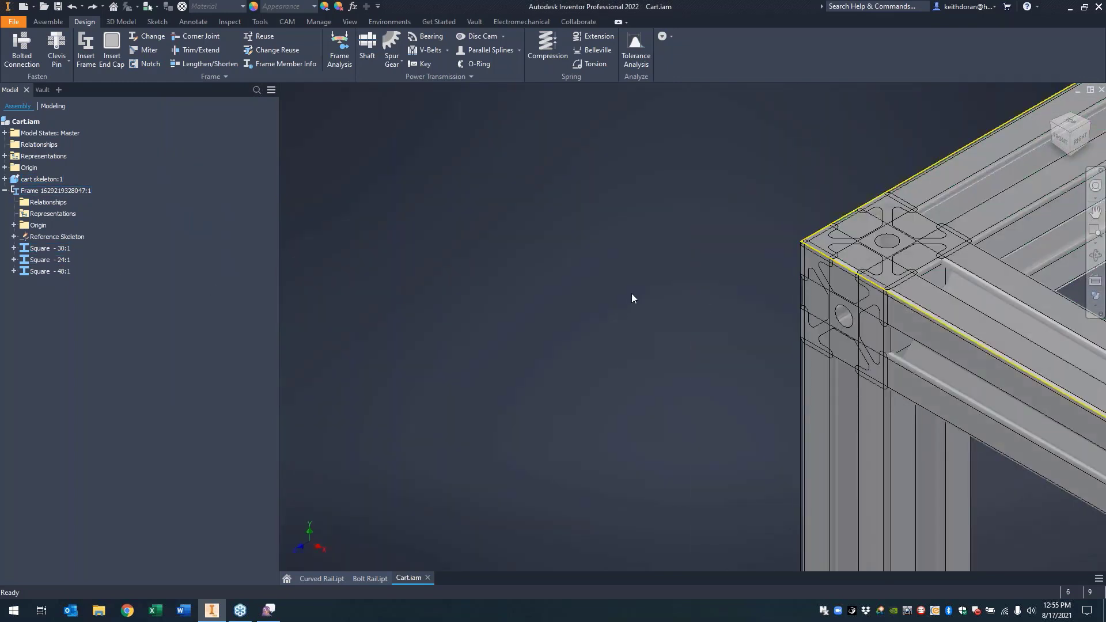
- Notch the 48 in top rail against the vertical 30 in rail using the Custom Profile with Extend Notch Profile
{"action": "middle_click_drag", "start_coordinate": [666, 210], "coordinate": [359, 202]}
{"action": "left_click", "coordinate": [144, 63]}
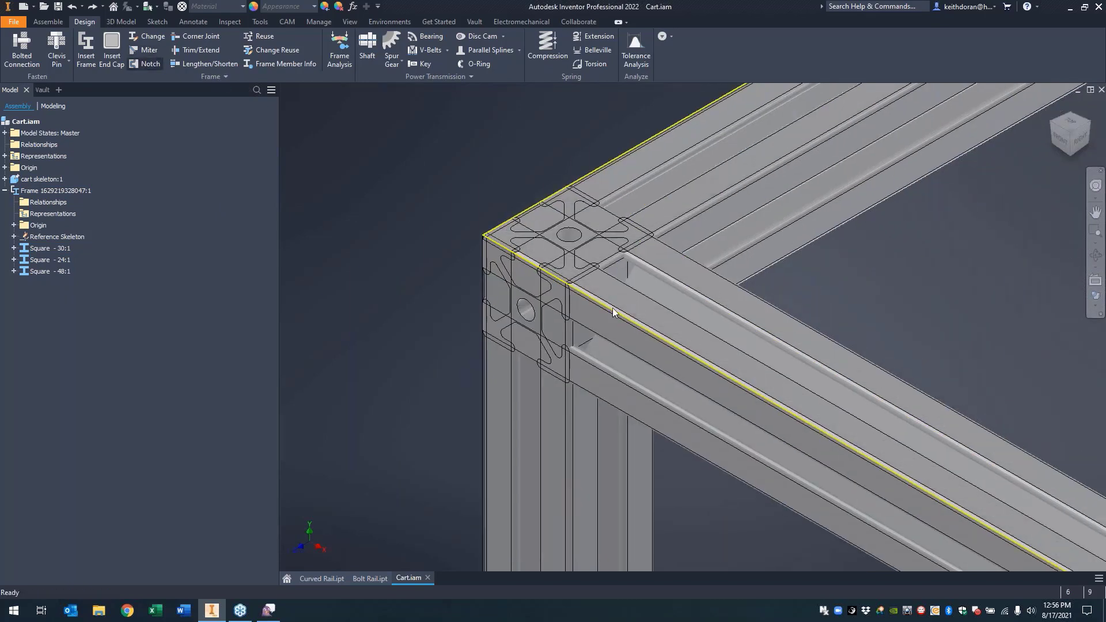
{"action": "left_click", "coordinate": [639, 308]}
{"action": "right_click", "coordinate": [411, 396]}
{"action": "left_click", "coordinate": [464, 399]}
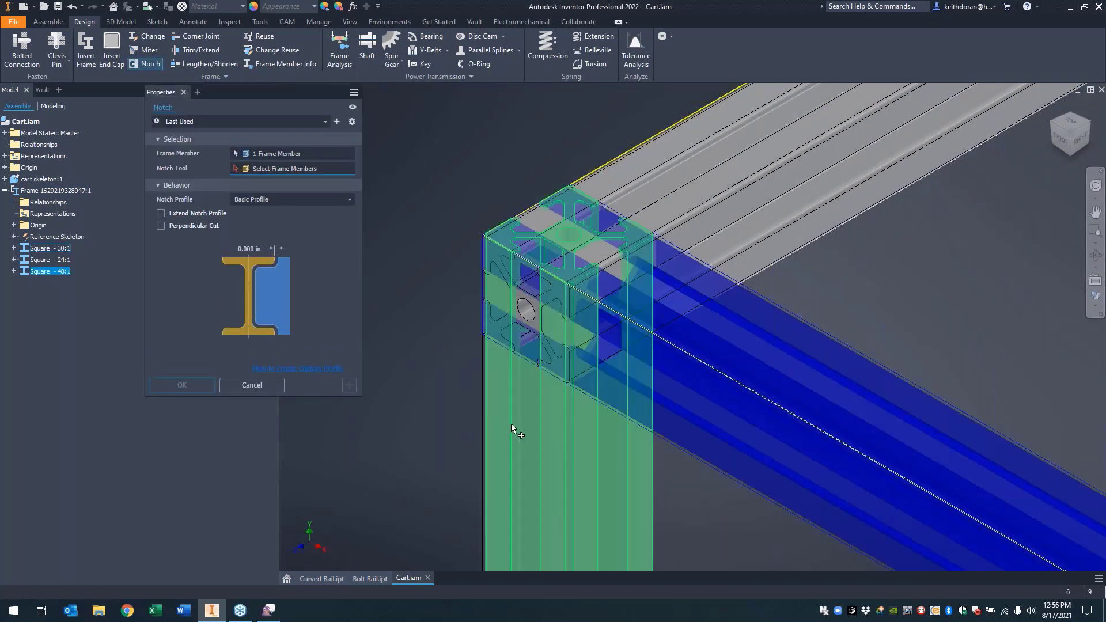
{"action": "left_click", "coordinate": [510, 424]}
{"action": "left_click", "coordinate": [265, 199]}
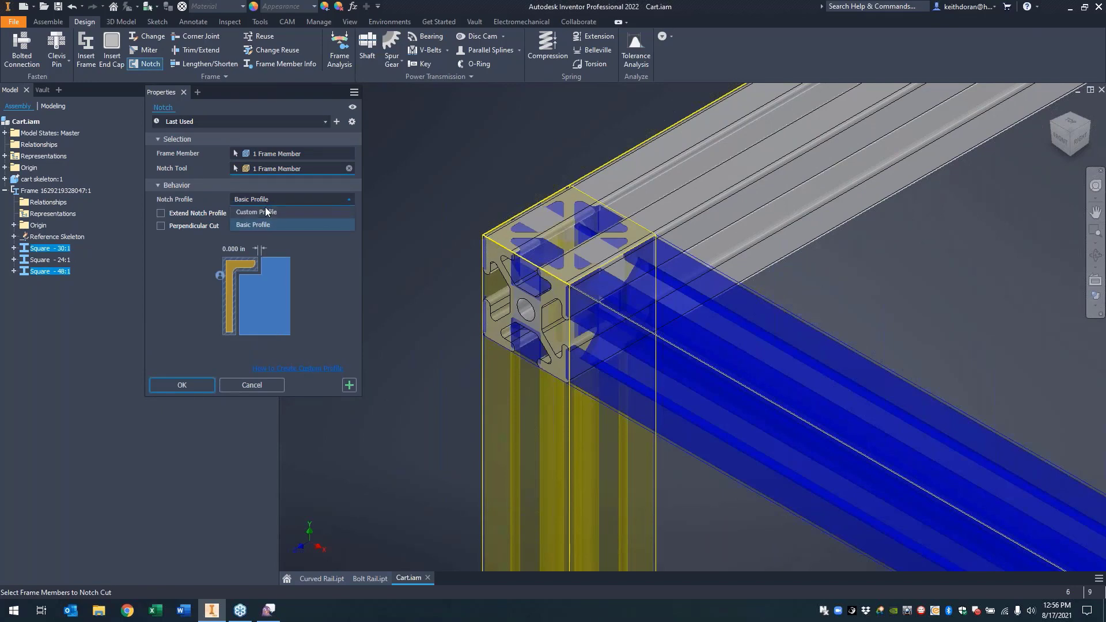
{"action": "left_click", "coordinate": [265, 211]}
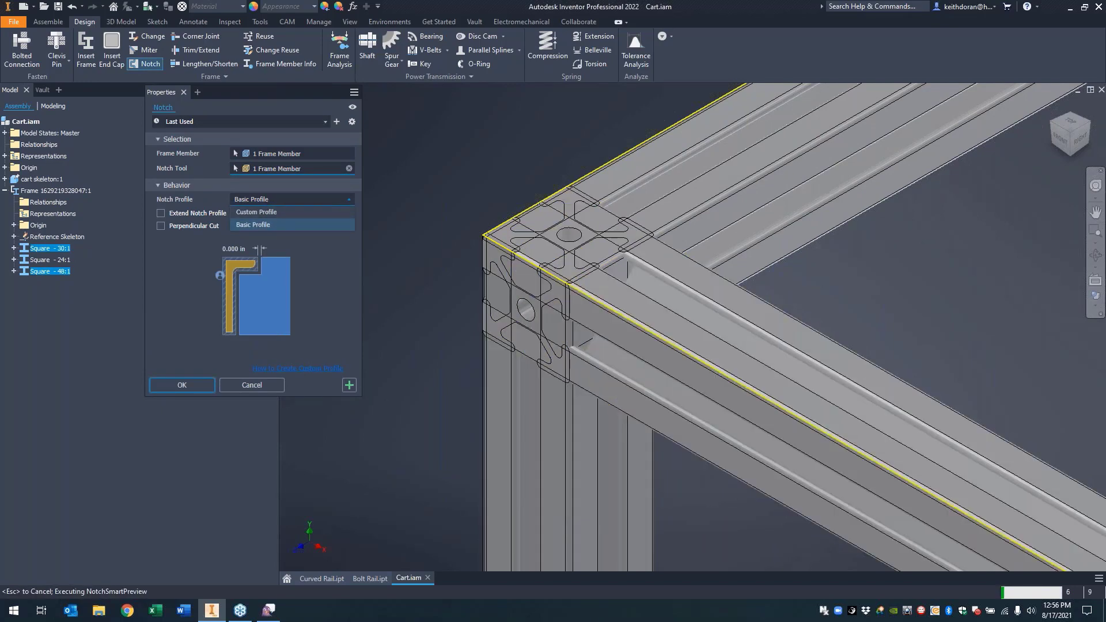
{"action": "left_click", "coordinate": [193, 226]}
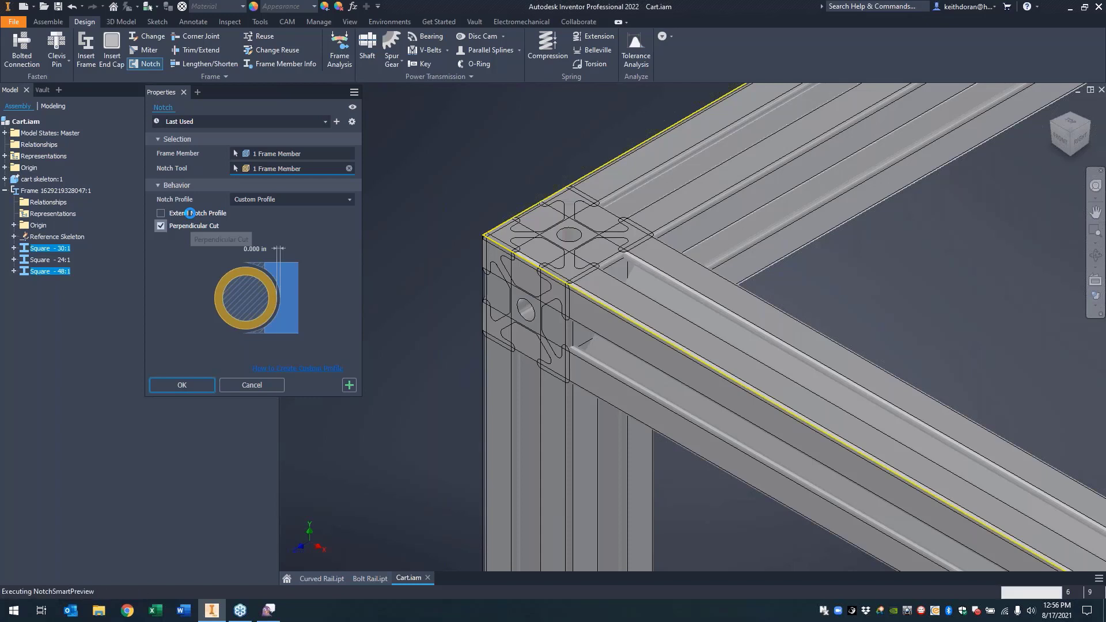
{"action": "left_click", "coordinate": [190, 213]}
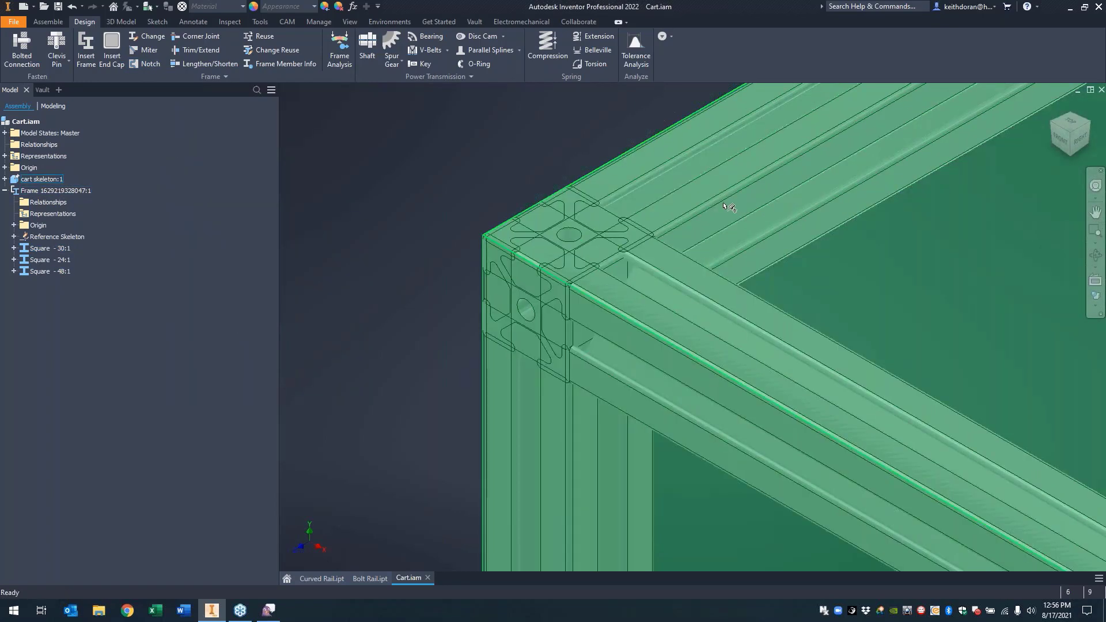
- Hide the cart skeleton so only the frame members show
{"action": "right_click", "coordinate": [864, 228]}
{"action": "key", "text": "Escape"}
{"action": "left_click", "coordinate": [723, 231]}
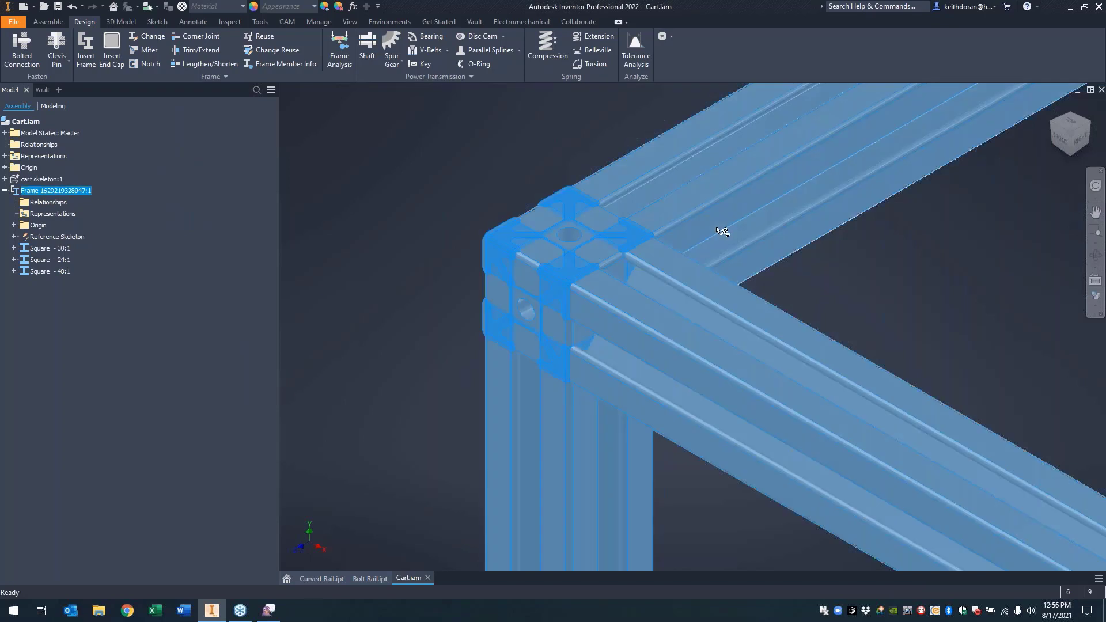
{"action": "left_click", "coordinate": [438, 164]}
- Notch the 24 in top rail against the vertical 30 in rail using the Custom Profile with Perpendicular Cut
{"action": "left_click", "coordinate": [145, 63]}
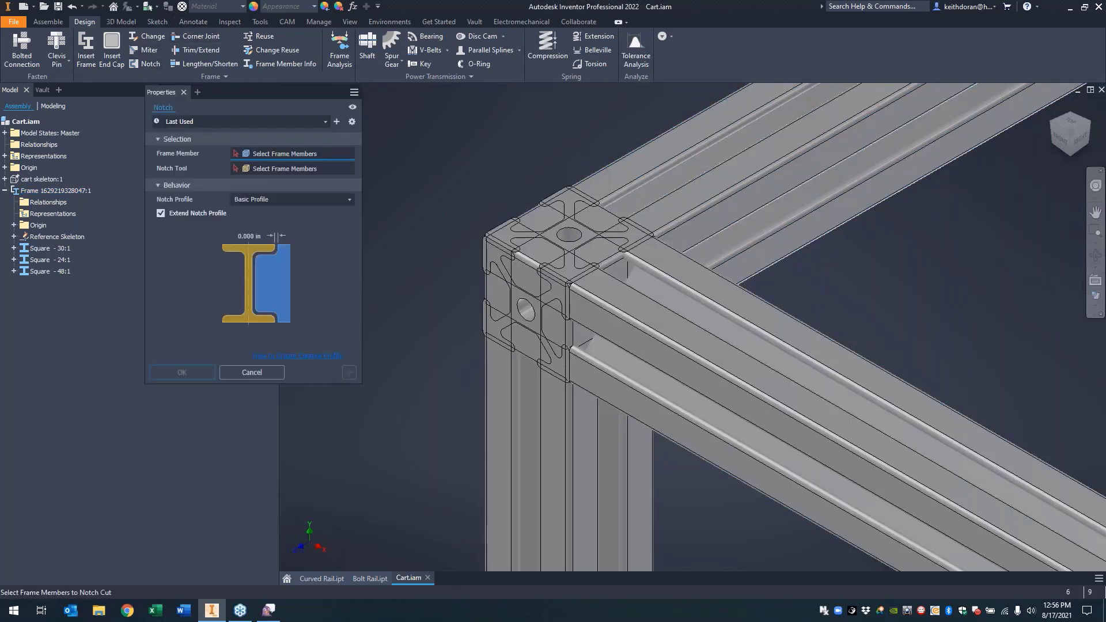
{"action": "left_click", "coordinate": [778, 173]}
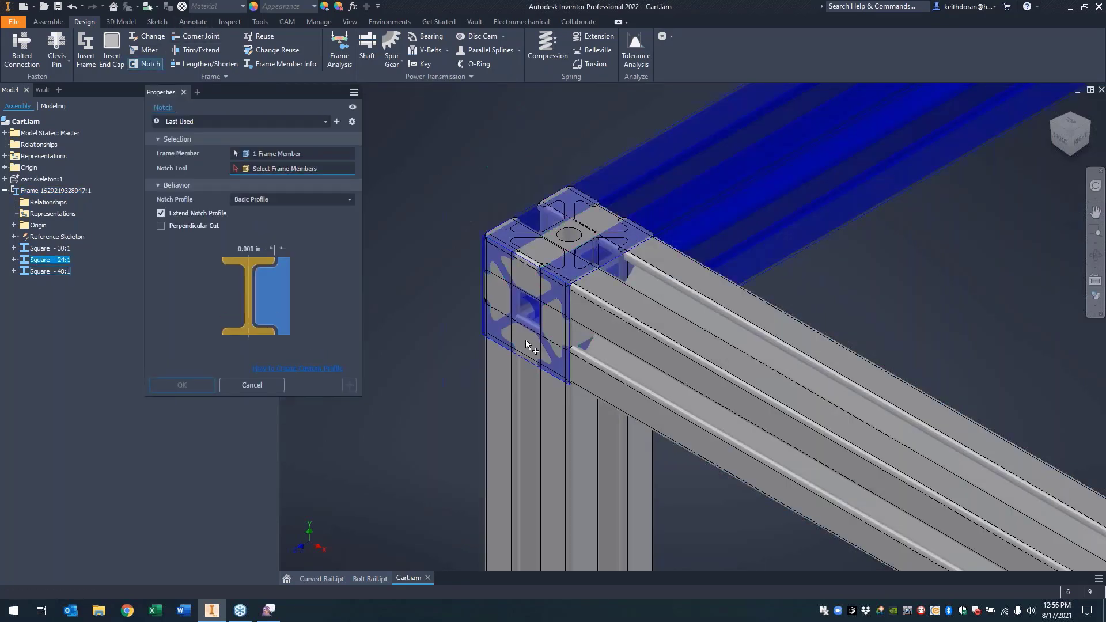
{"action": "left_click", "coordinate": [525, 340]}
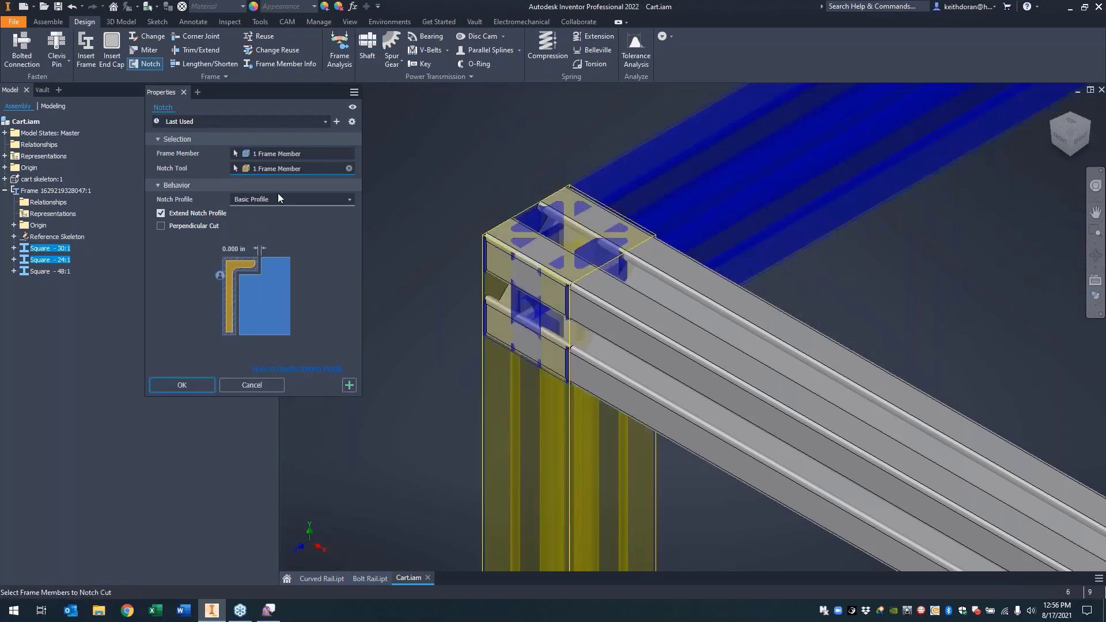
{"action": "left_click", "coordinate": [278, 197]}
{"action": "left_click", "coordinate": [277, 211]}
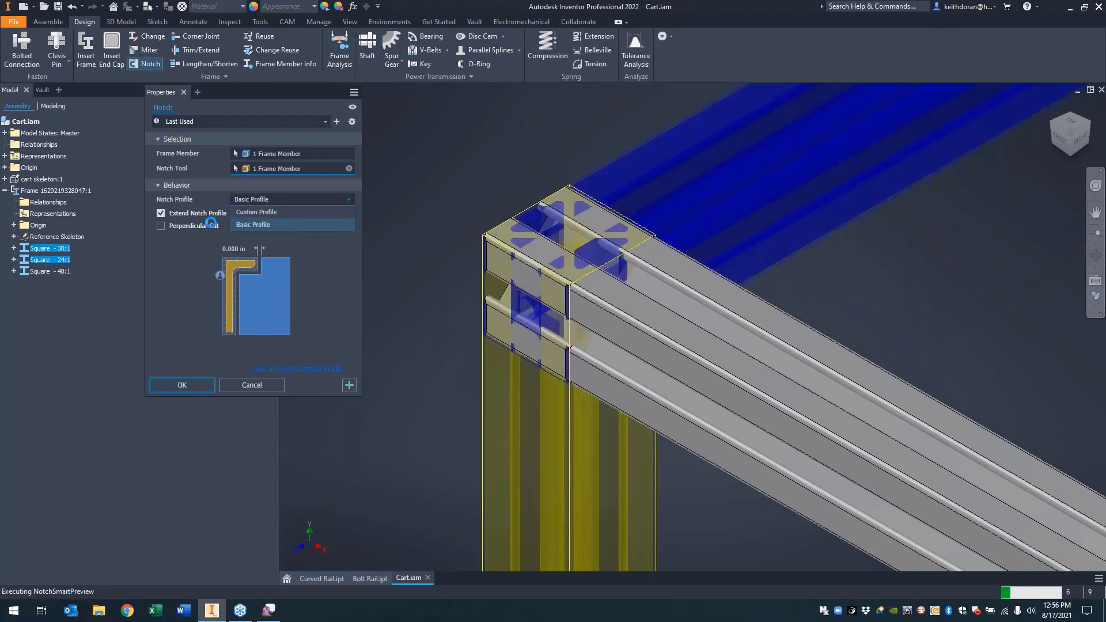
{"action": "left_click", "coordinate": [207, 226]}
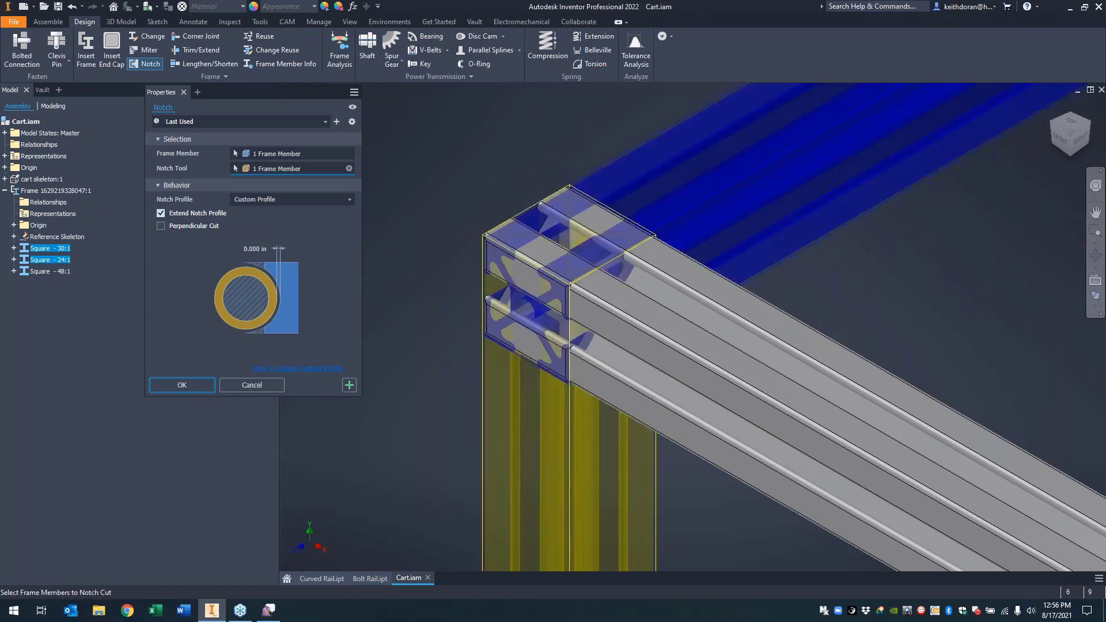
{"action": "left_click", "coordinate": [161, 226]}
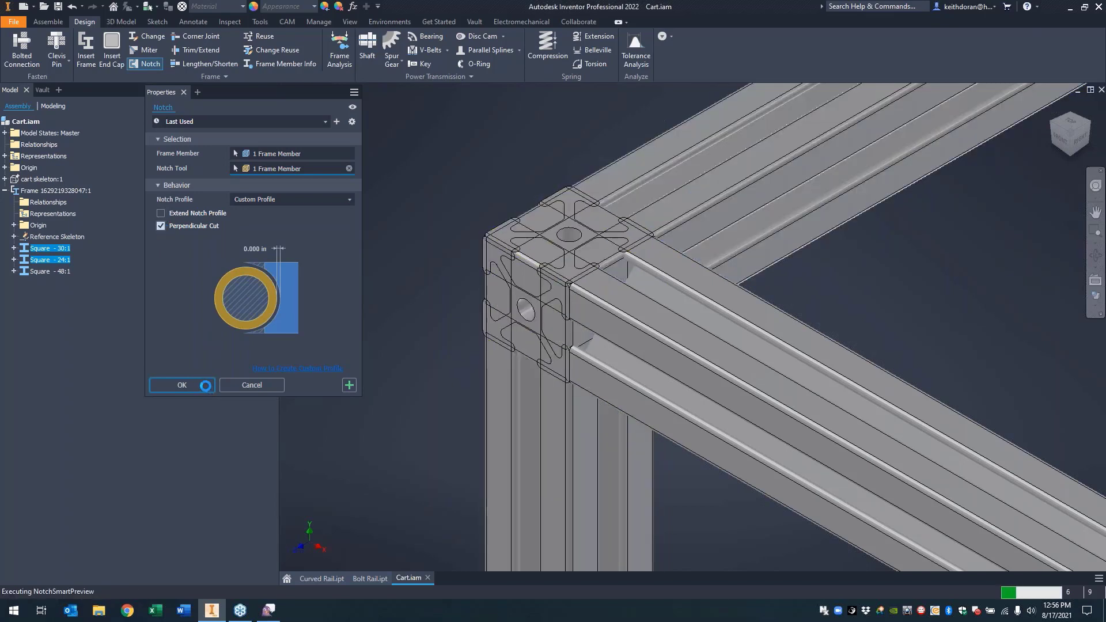
{"action": "left_click", "coordinate": [182, 385]}
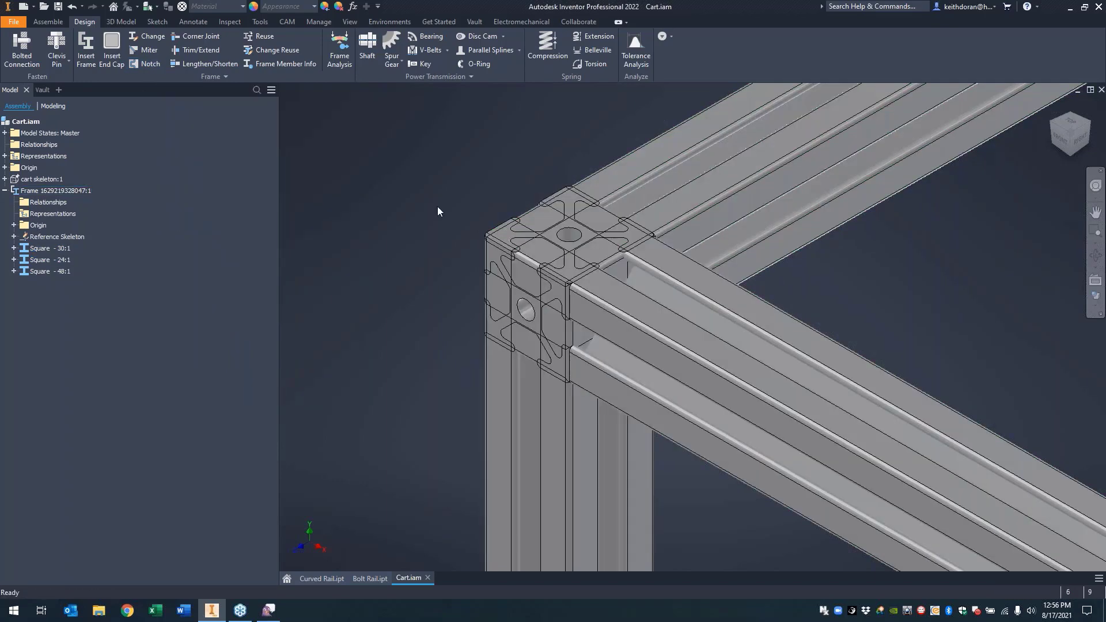
- Examine the notched corner and the end treatments listed under the 30, 24 and 48 in frame members
{"action": "scroll", "coordinate": [626, 234], "scroll_direction": "down", "scroll_amount": 5}
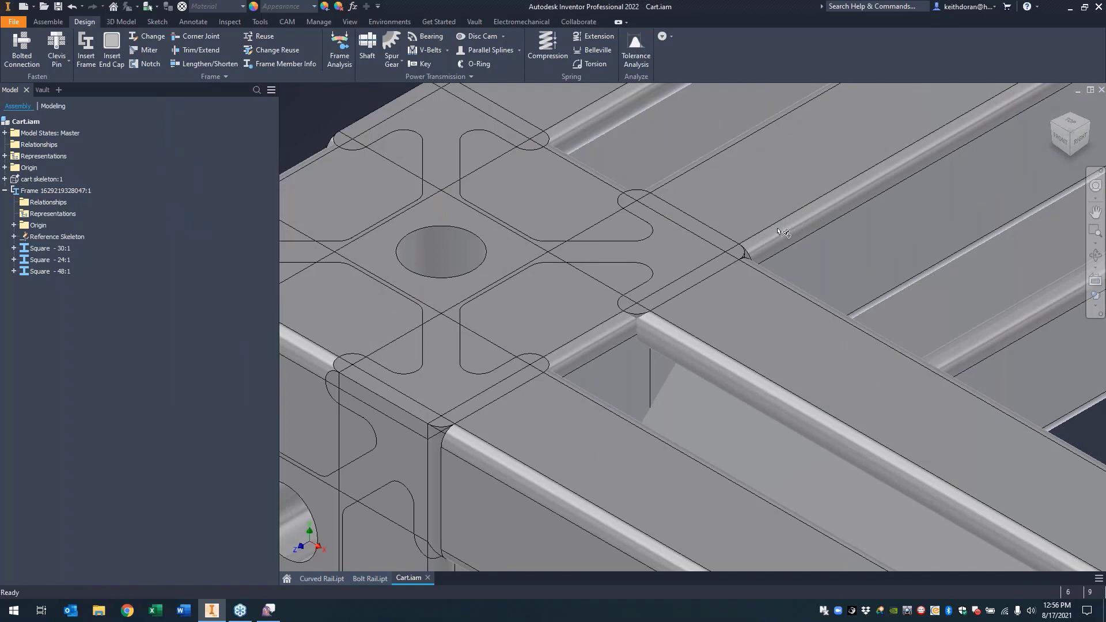
{"action": "scroll", "coordinate": [784, 232], "scroll_direction": "up", "scroll_amount": 5}
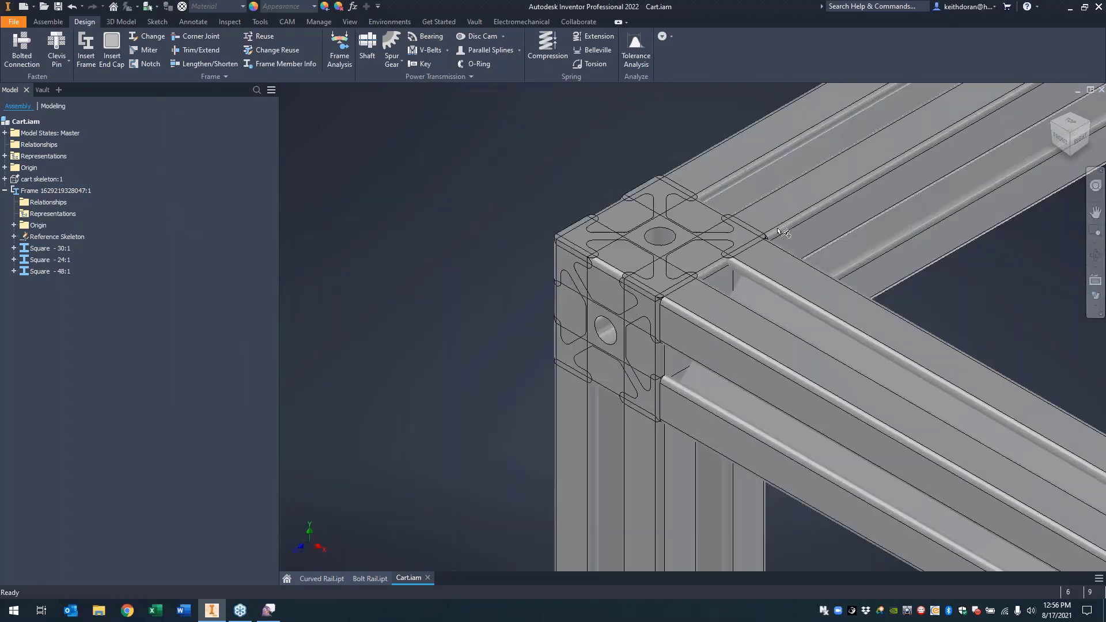
{"action": "left_click", "coordinate": [13, 247]}
{"action": "left_click", "coordinate": [24, 261]}
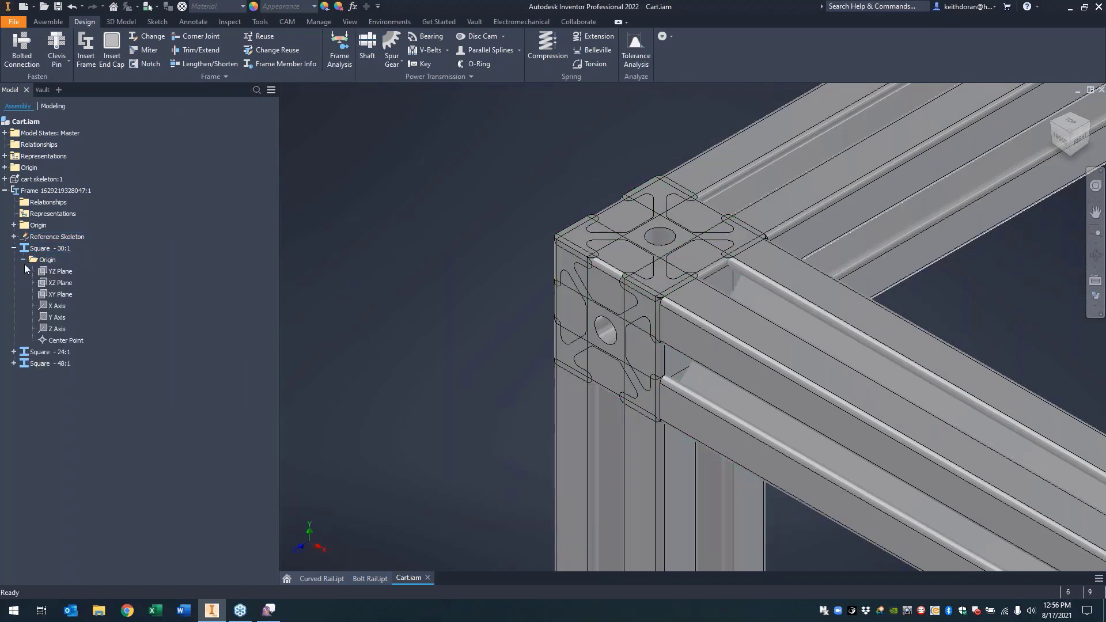
{"action": "left_click", "coordinate": [23, 261]}
{"action": "left_click", "coordinate": [13, 249]}
{"action": "left_click", "coordinate": [13, 260]}
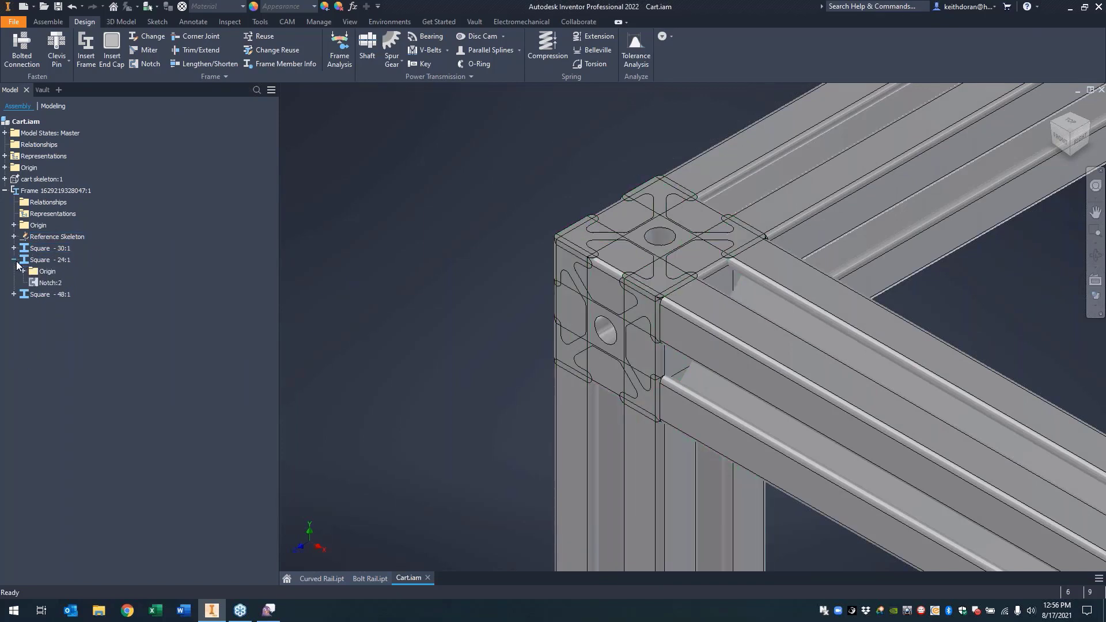
{"action": "left_click", "coordinate": [14, 294]}
{"action": "left_click", "coordinate": [50, 317]}
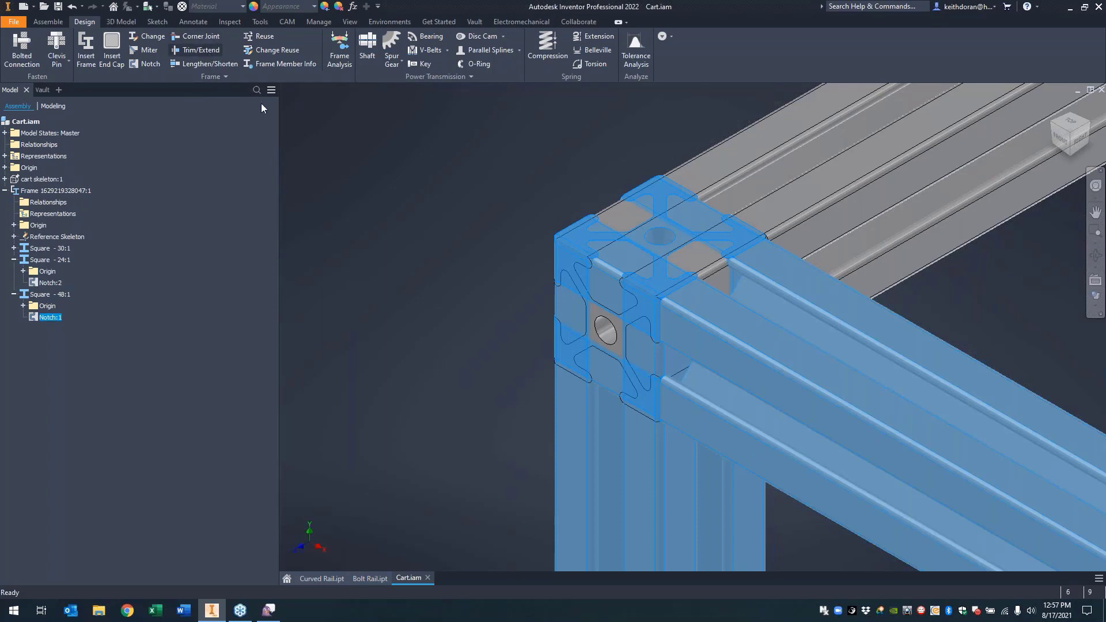
{"action": "left_click", "coordinate": [538, 218]}
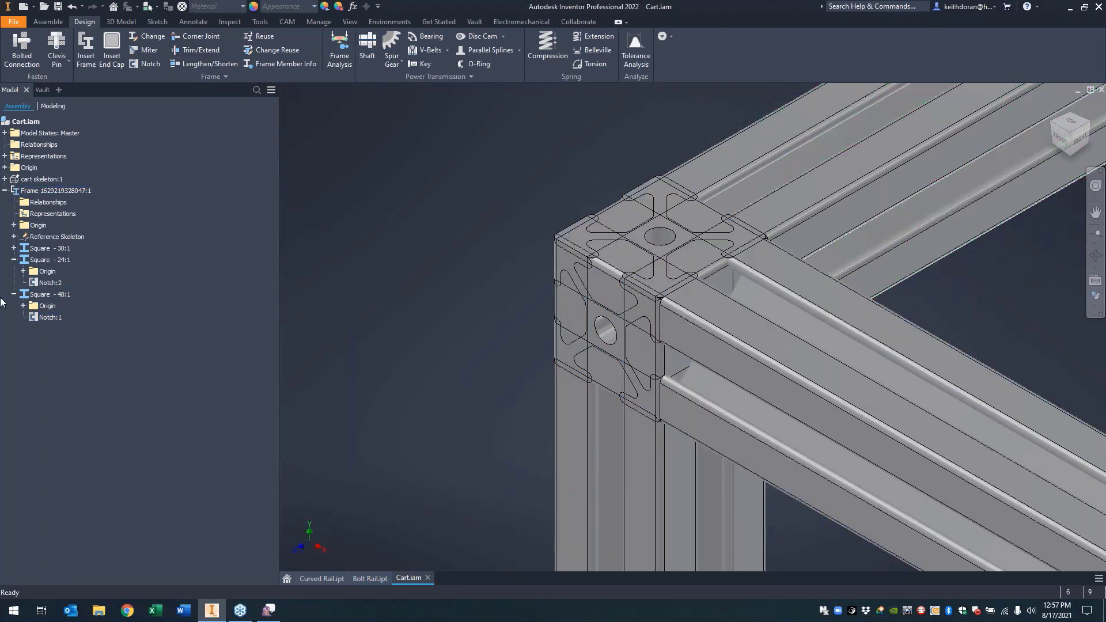
- Inspect up close how the rounded edges of the notched rails meet at the cart's top corner
{"action": "key", "text": "F2"}
{"action": "left_click_drag", "start_coordinate": [499, 309], "coordinate": [830, 319]}
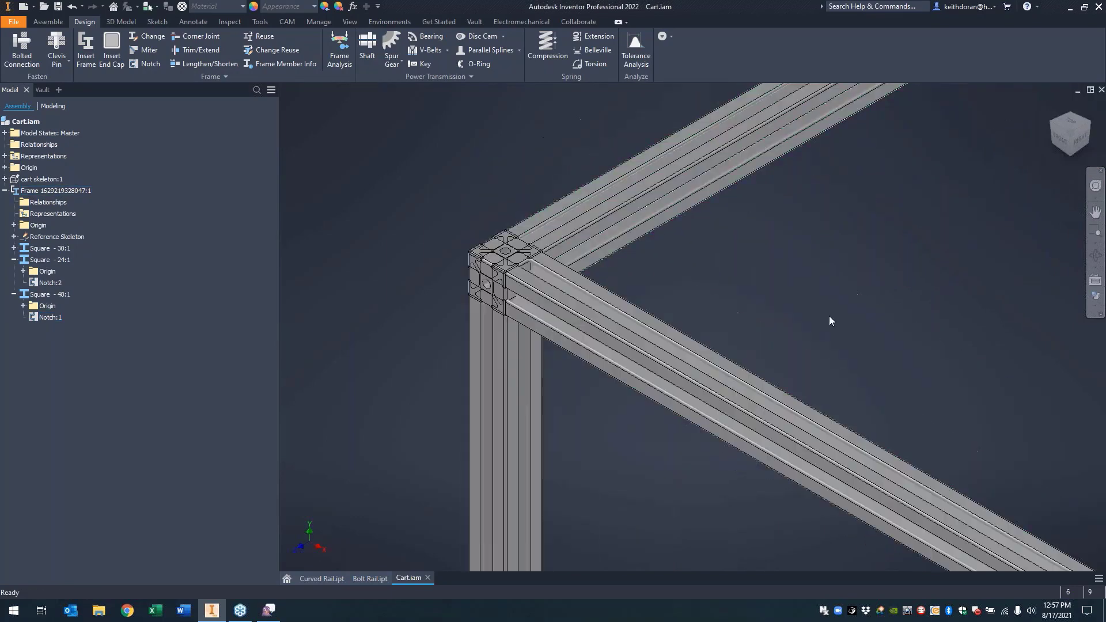
{"action": "left_click", "coordinate": [625, 318]}
{"action": "scroll", "coordinate": [749, 292], "scroll_direction": "up", "scroll_amount": 3}
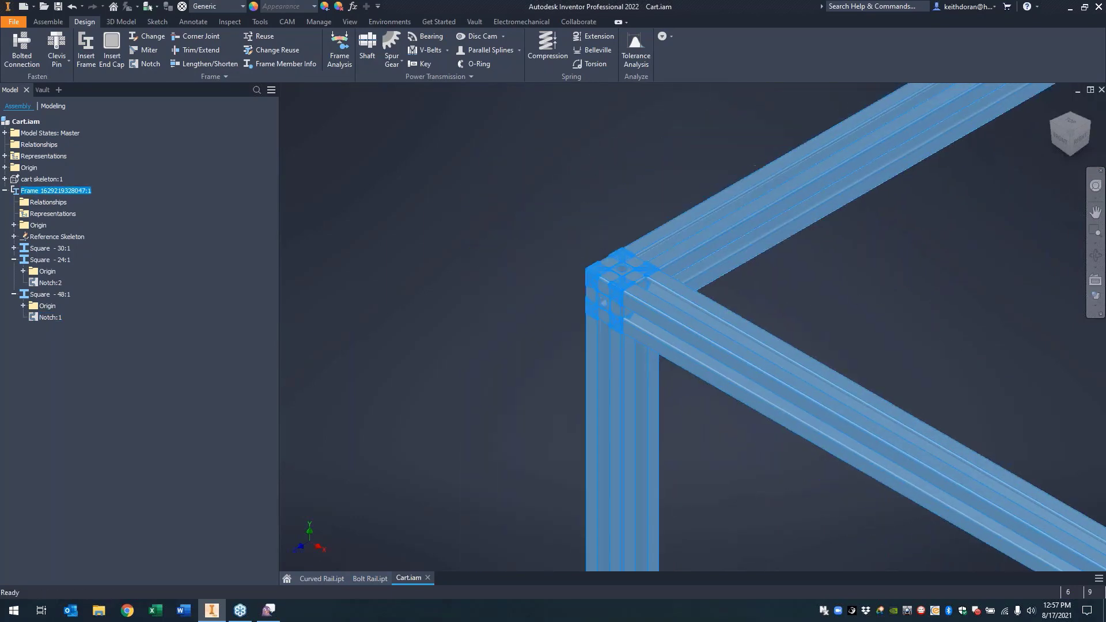
{"action": "left_click", "coordinate": [818, 299]}
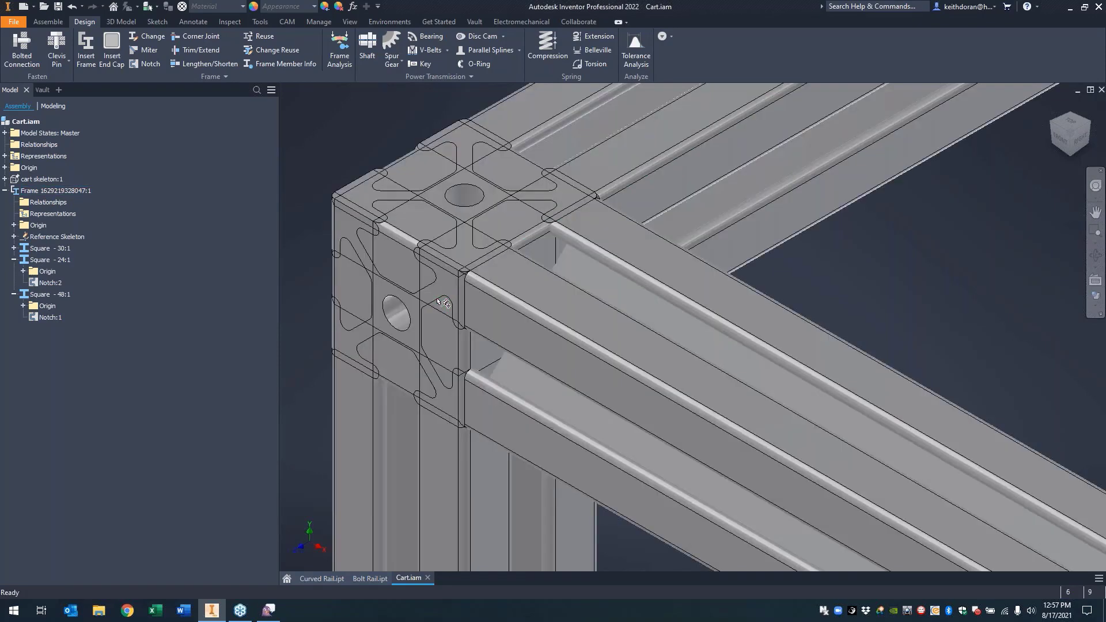
{"action": "scroll", "coordinate": [444, 302], "scroll_direction": "up", "scroll_amount": 3}
{"action": "scroll", "coordinate": [461, 294], "scroll_direction": "up", "scroll_amount": 3}
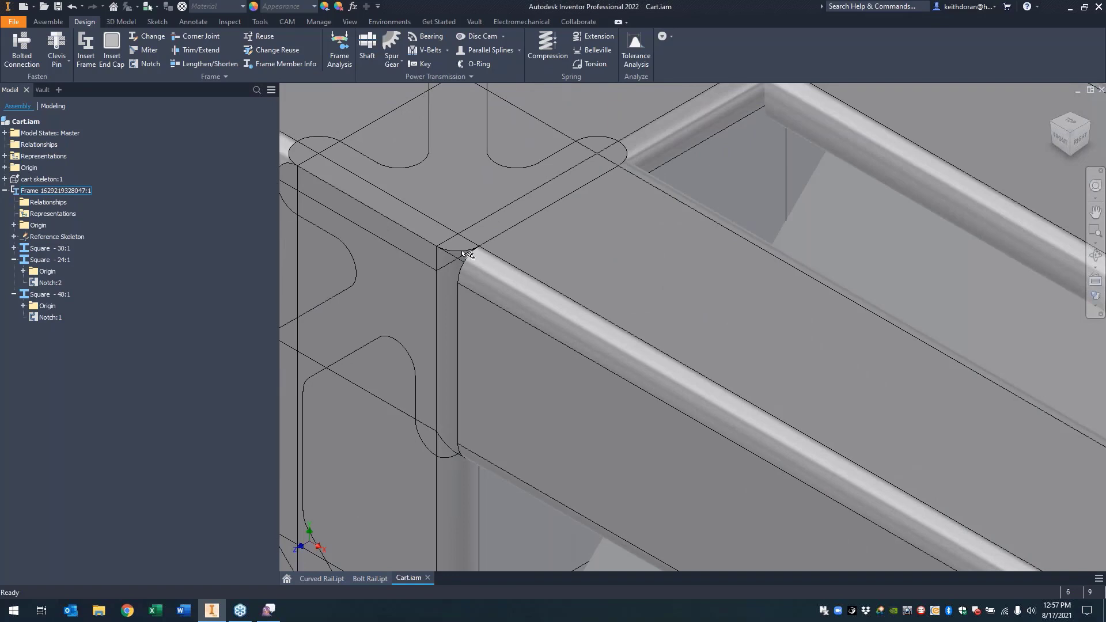
{"action": "scroll", "coordinate": [464, 254], "scroll_direction": "down", "scroll_amount": 5}
{"action": "middle_click_drag", "start_coordinate": [478, 266], "coordinate": [574, 312]}
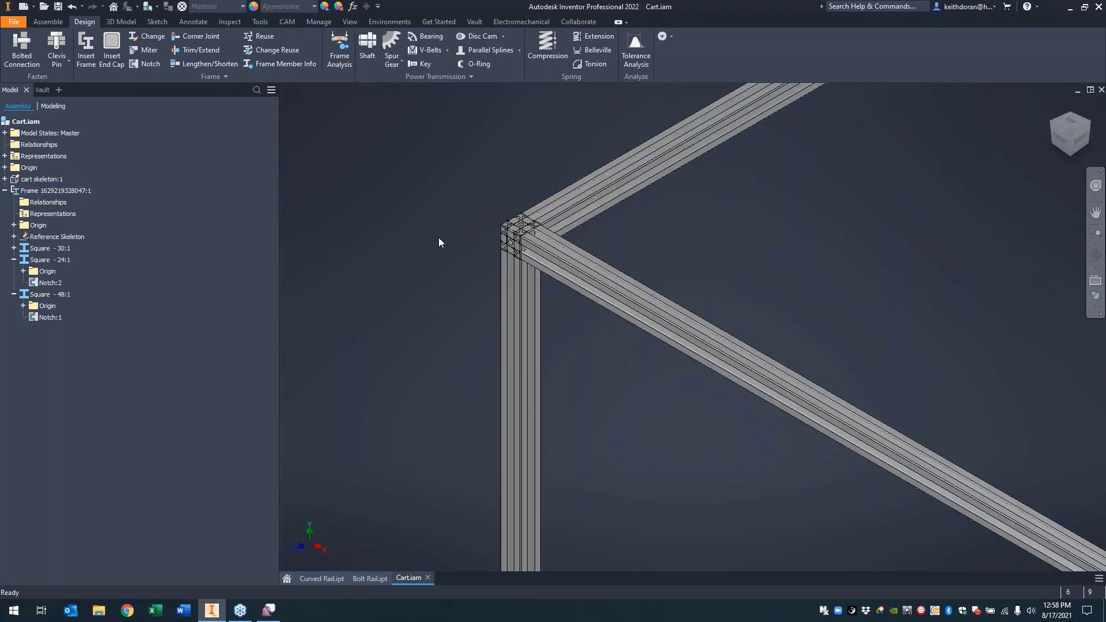
- Try to change the length of the 48 in top rail with Lengthen/Shorten
{"action": "scroll", "coordinate": [708, 238], "scroll_direction": "down", "scroll_amount": 3}
{"action": "key", "text": "F2"}
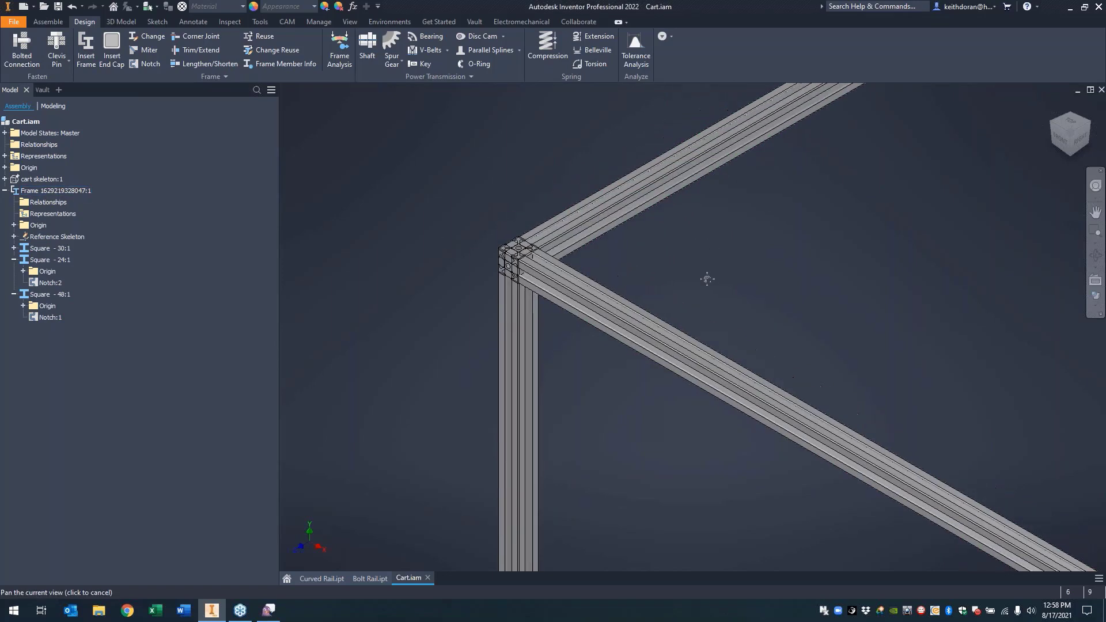
{"action": "left_click_drag", "start_coordinate": [639, 346], "coordinate": [584, 370]}
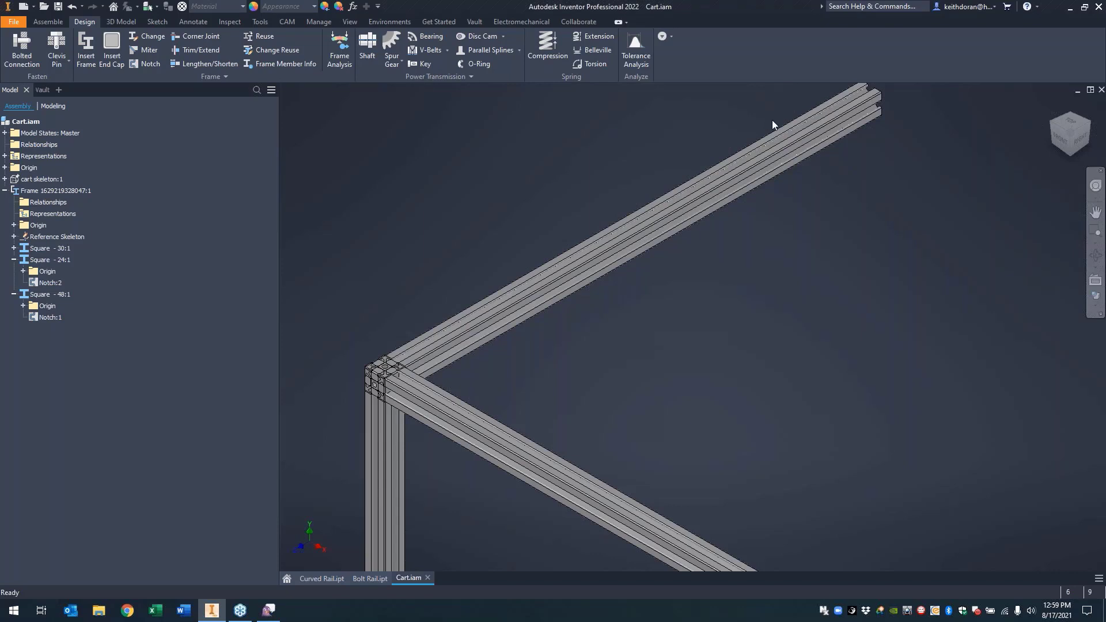
{"action": "left_click", "coordinate": [210, 64]}
{"action": "left_click", "coordinate": [466, 406]}
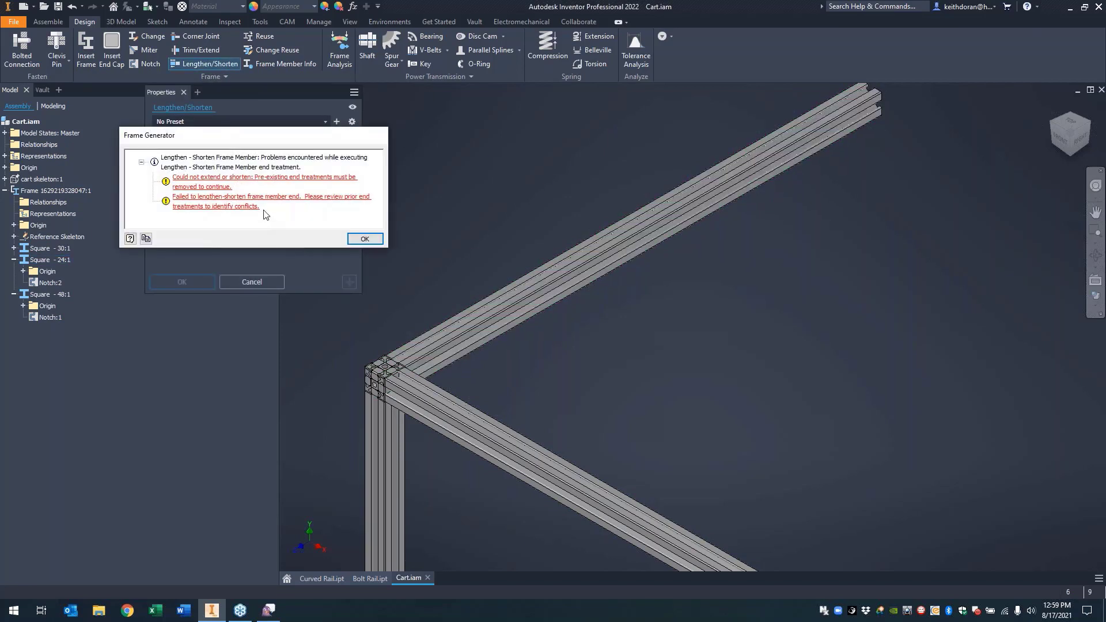
{"action": "left_click", "coordinate": [365, 239]}
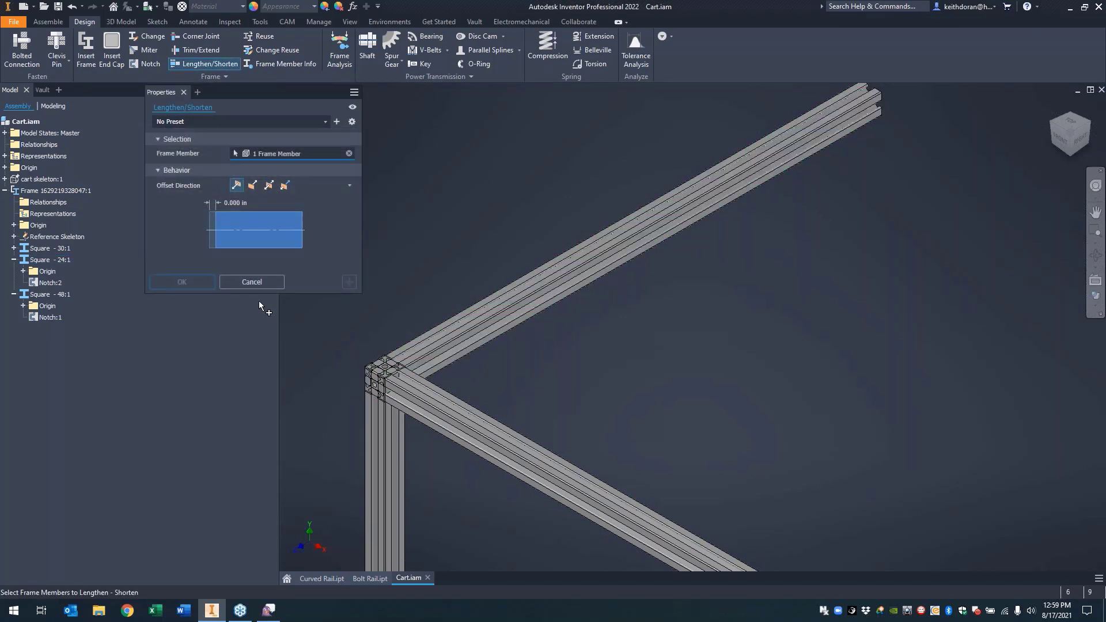
{"action": "left_click", "coordinate": [252, 282]}
- Delete the notch end treatments from the 24 in and 48 in top rails with Frame Generator
{"action": "right_click", "coordinate": [47, 282]}
{"action": "left_click", "coordinate": [69, 299]}
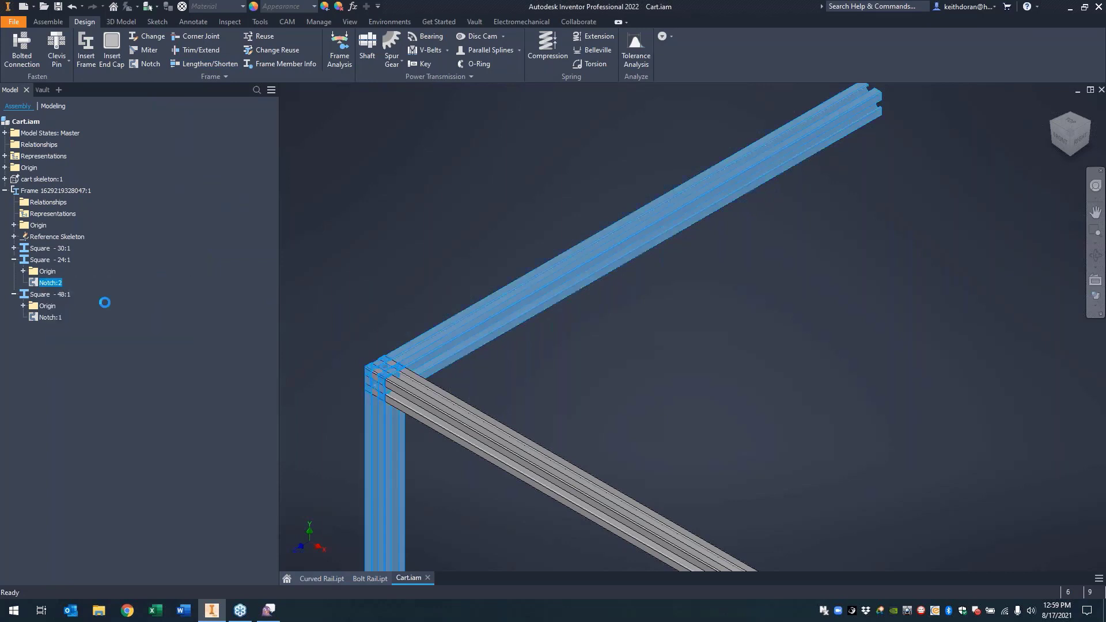
{"action": "right_click", "coordinate": [50, 306]}
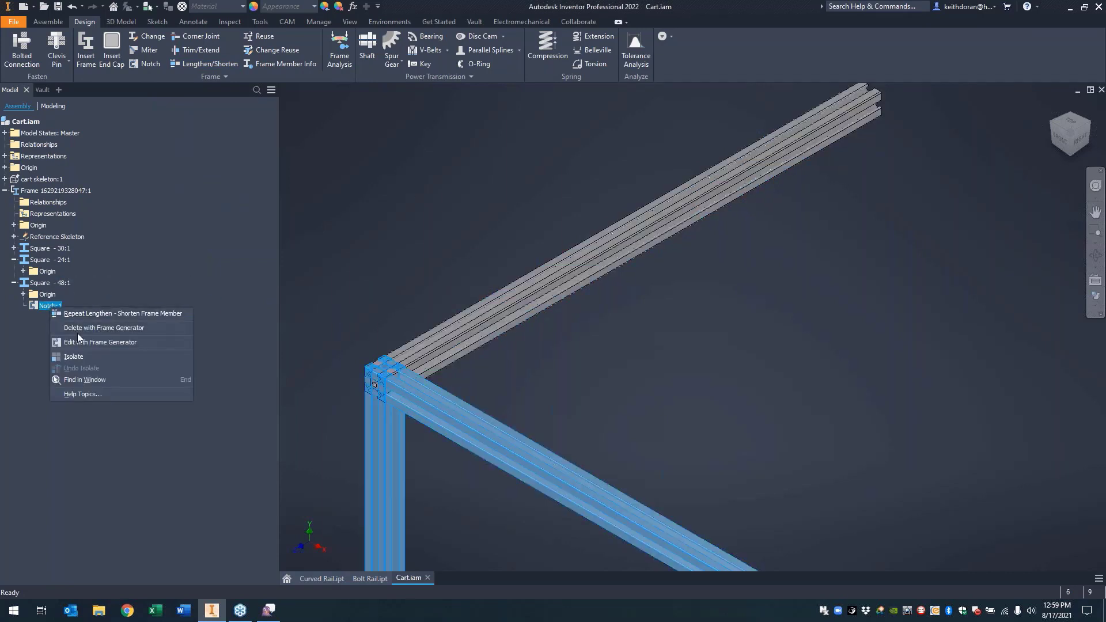
{"action": "left_click", "coordinate": [77, 333]}
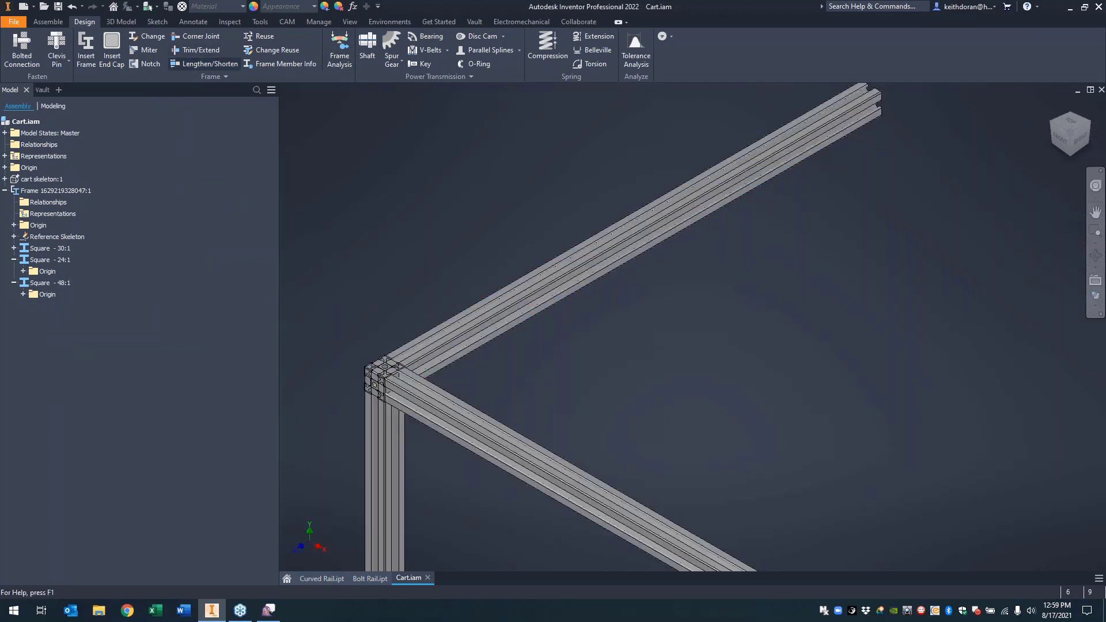
- Shorten the 24 in top rail at its corner end with Lengthen/Shorten, using a one-end offset of -1 in
{"action": "left_click", "coordinate": [204, 64]}
{"action": "left_click", "coordinate": [458, 324]}
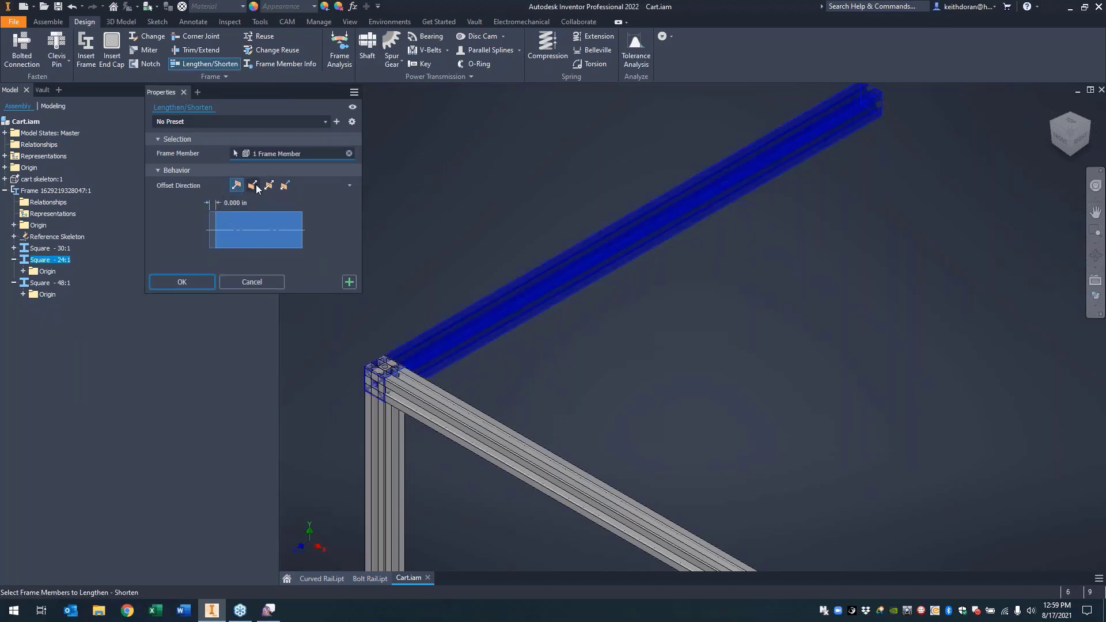
{"action": "left_click", "coordinate": [256, 184]}
{"action": "left_click", "coordinate": [239, 186]}
{"action": "left_click", "coordinate": [233, 203]}
{"action": "type", "text": "-1"}
{"action": "left_click", "coordinate": [181, 281]}
{"action": "scroll", "coordinate": [356, 320], "scroll_direction": "up", "scroll_amount": 5}
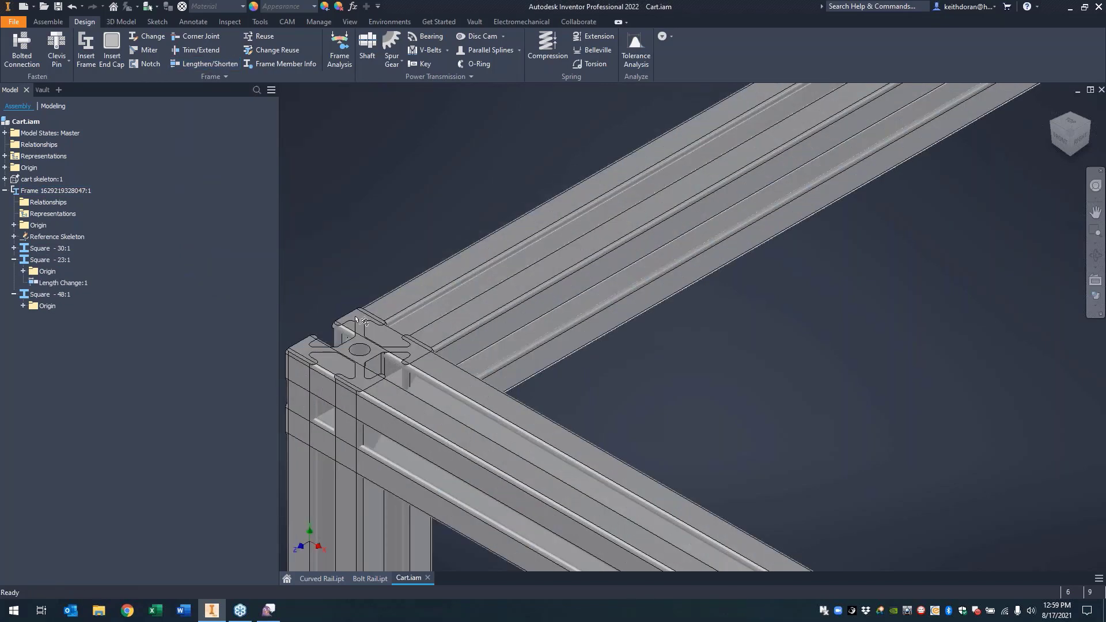
{"action": "scroll", "coordinate": [357, 320], "scroll_direction": "down", "scroll_amount": 2}
{"action": "middle_click_drag", "start_coordinate": [348, 227], "coordinate": [493, 155]}
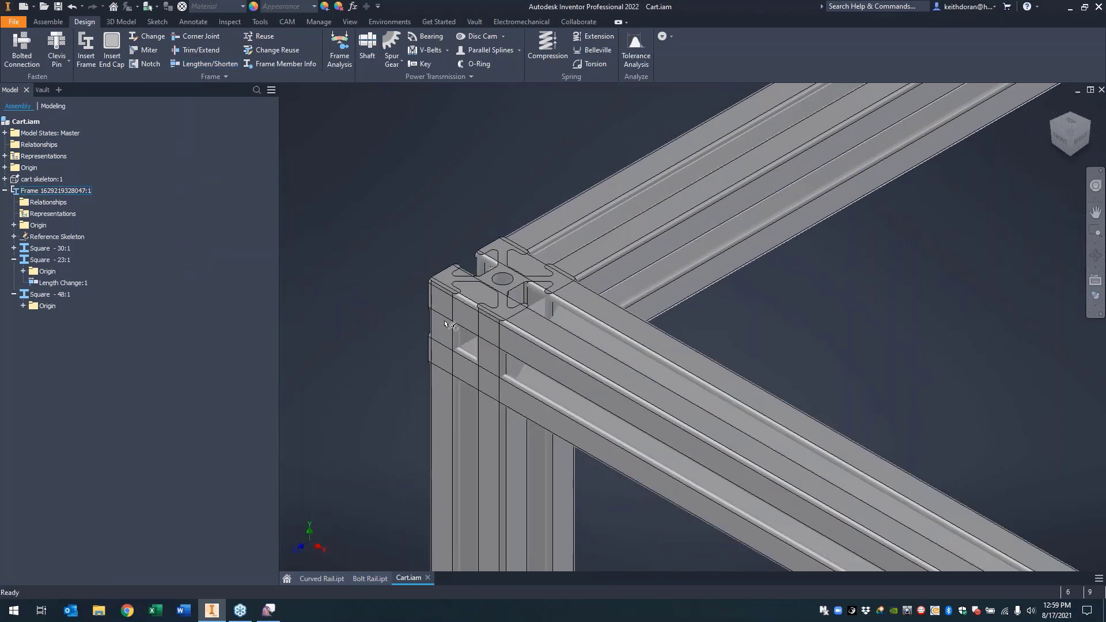
- Shorten the 48 in top rail at its corner end with Lengthen/Shorten, using a one-end offset of -1 in
{"action": "left_click", "coordinate": [222, 63]}
{"action": "left_click", "coordinate": [655, 358]}
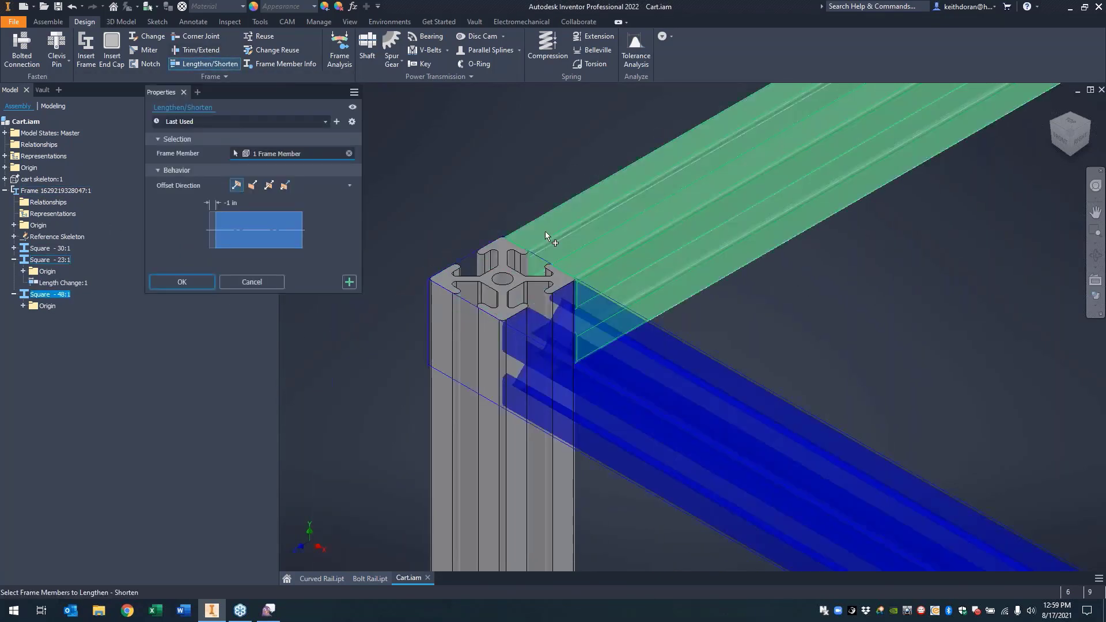
{"action": "left_click", "coordinate": [173, 284]}
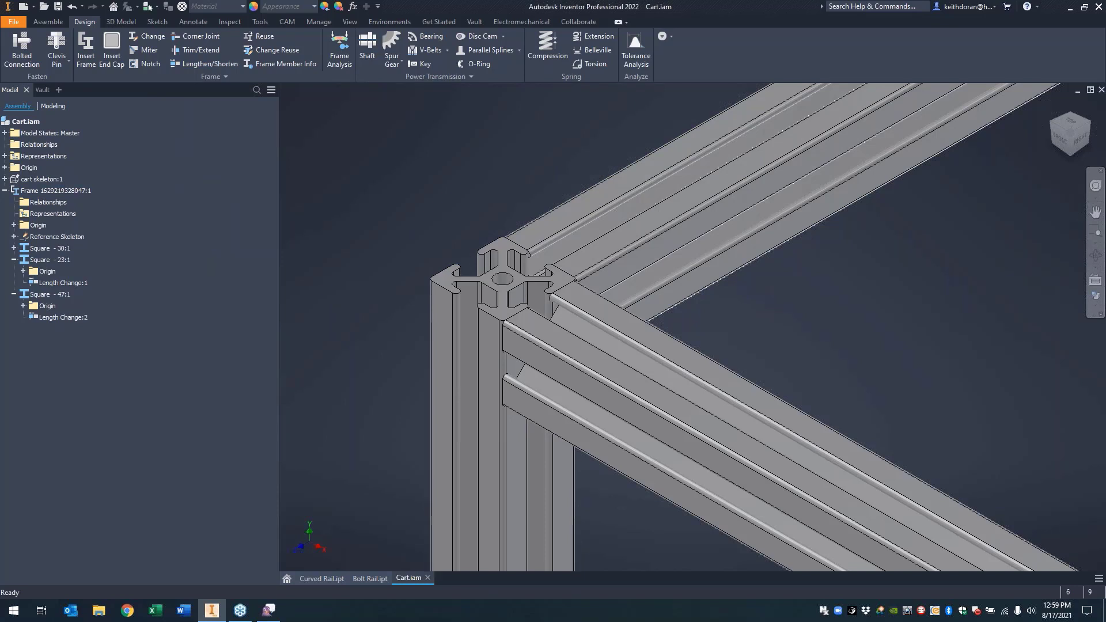
- Examine how both shortened top rails butt against the vertical post, up close and across the frame
{"action": "middle_click_drag", "start_coordinate": [871, 284], "coordinate": [818, 313]}
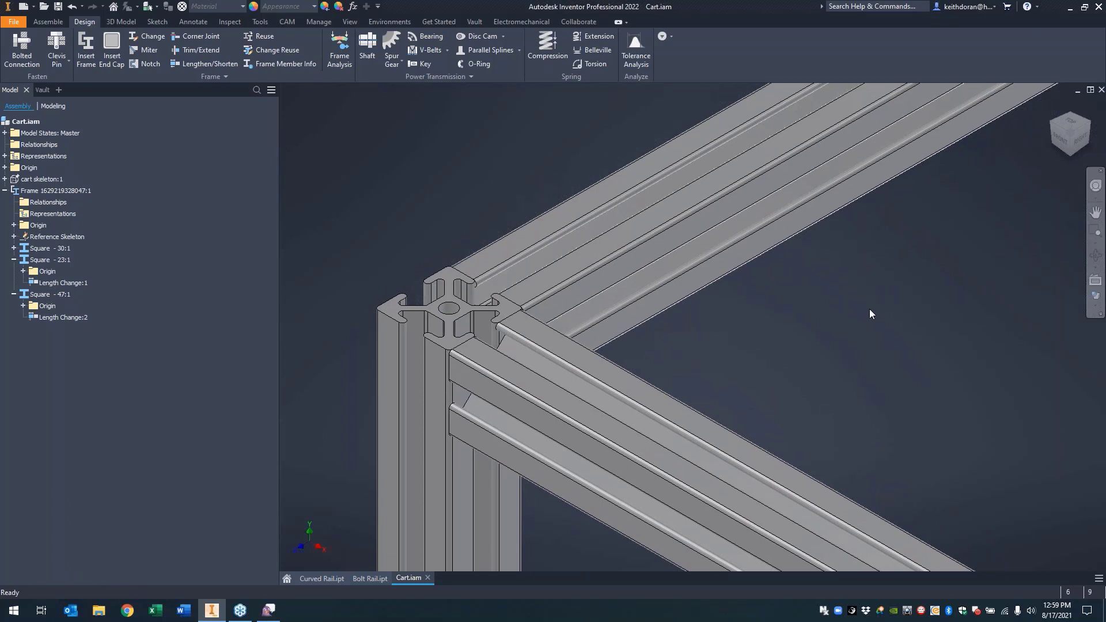
{"action": "scroll", "coordinate": [871, 309], "scroll_direction": "down", "scroll_amount": 5}
{"action": "scroll", "coordinate": [870, 310], "scroll_direction": "up", "scroll_amount": 4}
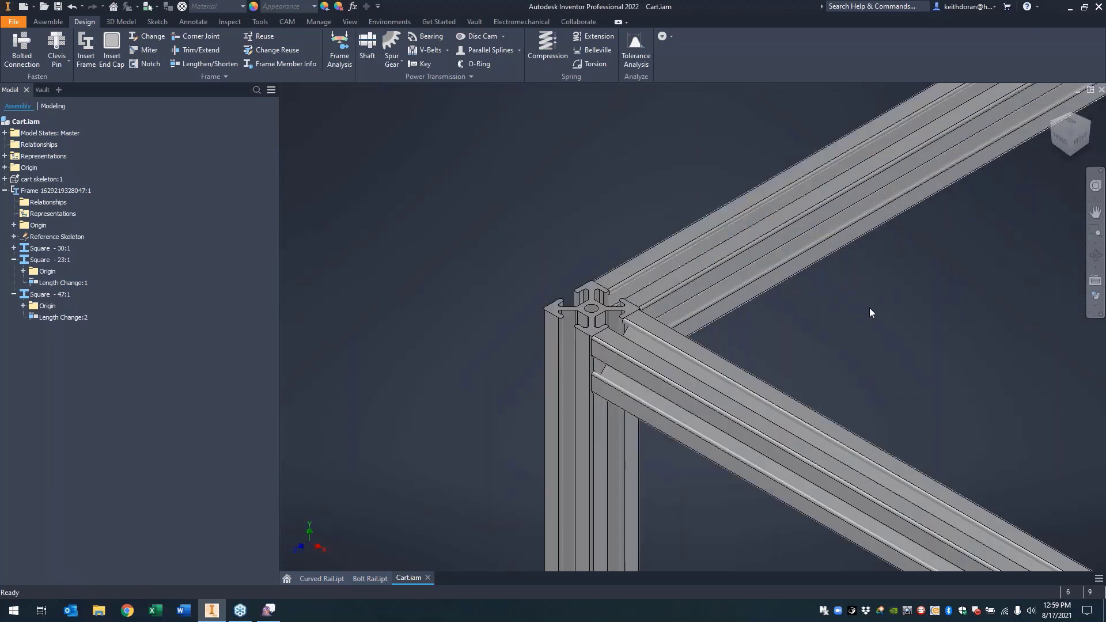
{"action": "scroll", "coordinate": [852, 291], "scroll_direction": "down", "scroll_amount": 5}
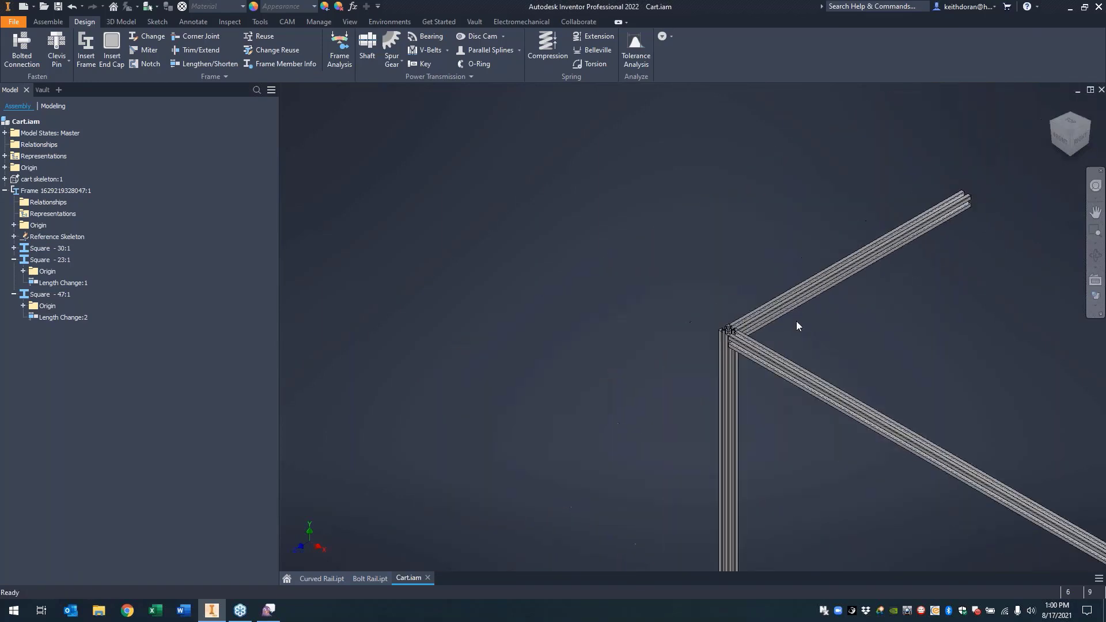
{"action": "scroll", "coordinate": [967, 200], "scroll_direction": "up", "scroll_amount": 8}
{"action": "scroll", "coordinate": [968, 200], "scroll_direction": "down", "scroll_amount": 6}
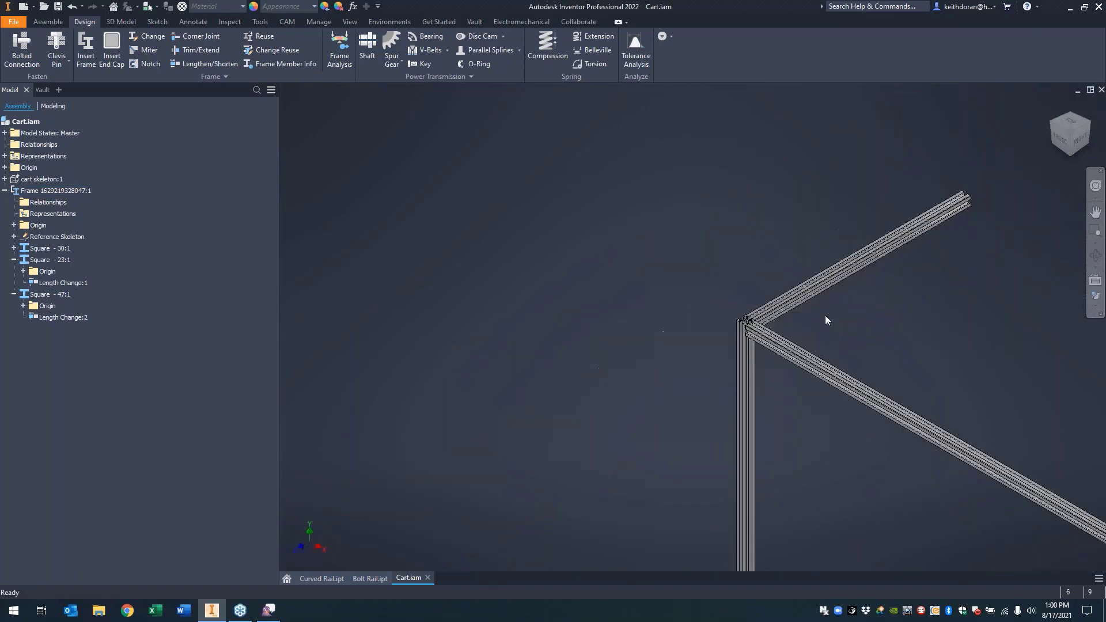
{"action": "scroll", "coordinate": [825, 316], "scroll_direction": "up", "scroll_amount": 7}
{"action": "scroll", "coordinate": [765, 329], "scroll_direction": "down", "scroll_amount": 6}
{"action": "scroll", "coordinate": [516, 274], "scroll_direction": "up", "scroll_amount": 2}
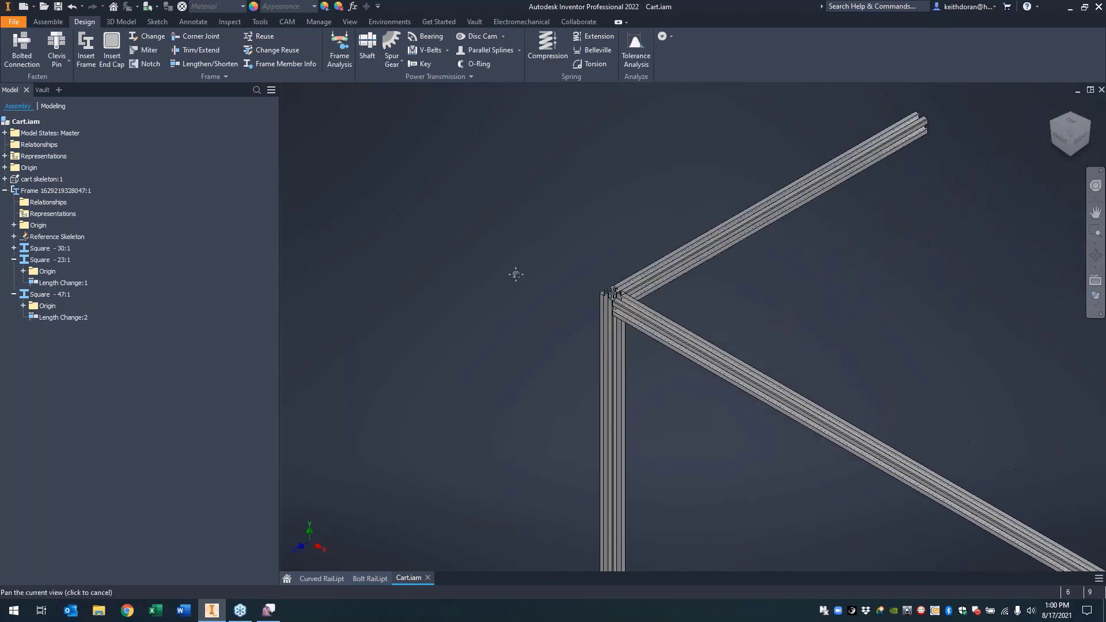
{"action": "scroll", "coordinate": [545, 271], "scroll_direction": "down", "scroll_amount": 2}
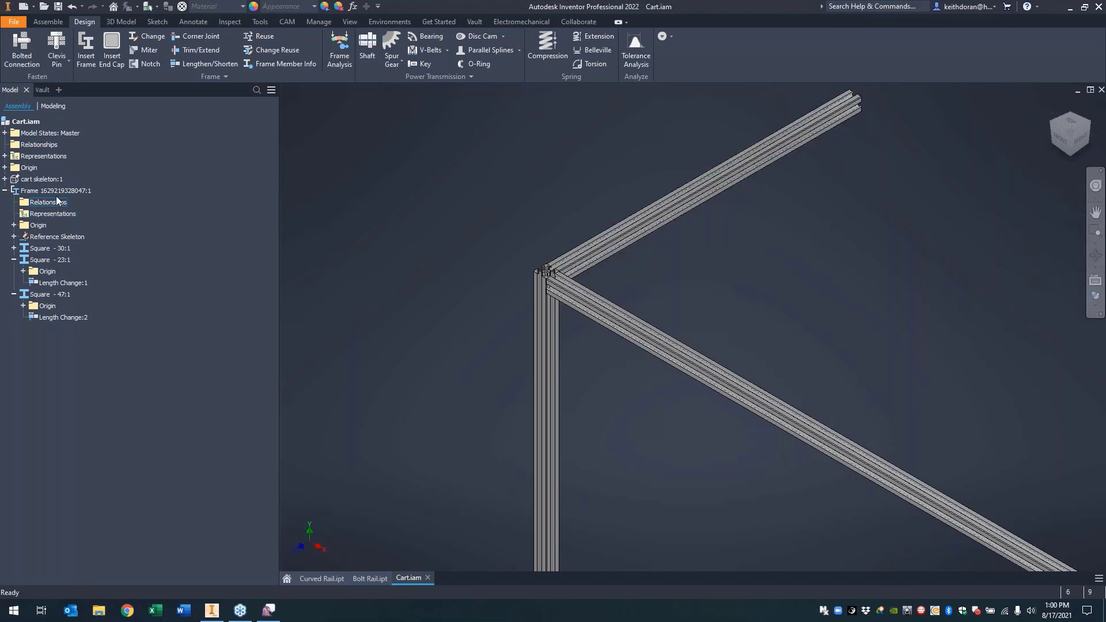
- Turn on the visibility of the cart skeleton part so its sketch lines and surfaces show with the frame
{"action": "right_click", "coordinate": [45, 183]}
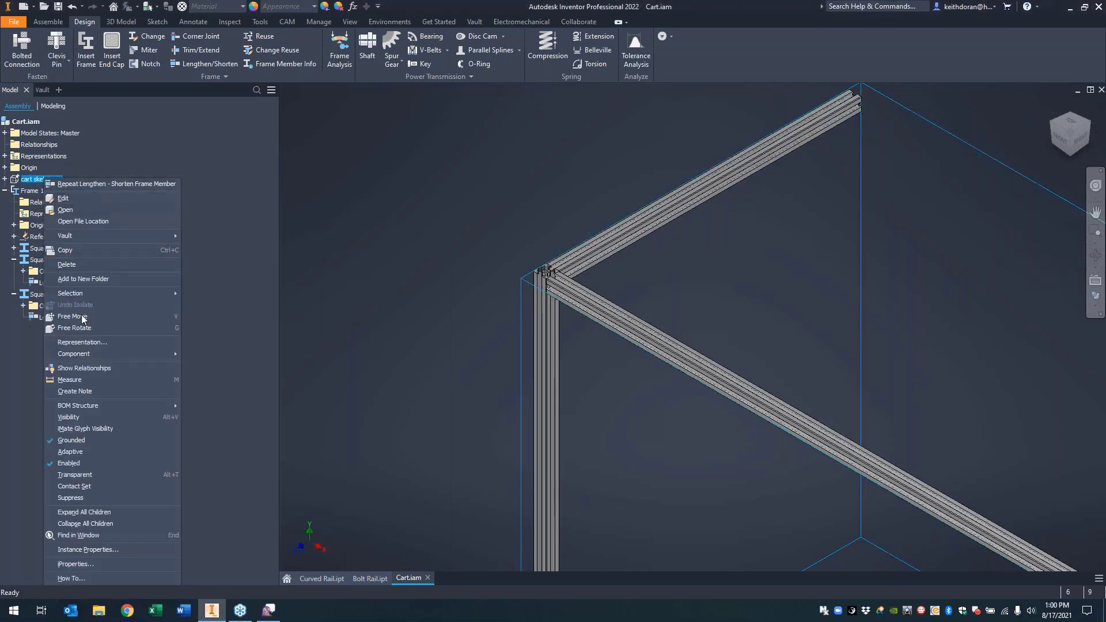
{"action": "left_click", "coordinate": [82, 419]}
{"action": "middle_click_drag", "start_coordinate": [877, 235], "coordinate": [632, 229]}
{"action": "scroll", "coordinate": [605, 218], "scroll_direction": "down", "scroll_amount": 3}
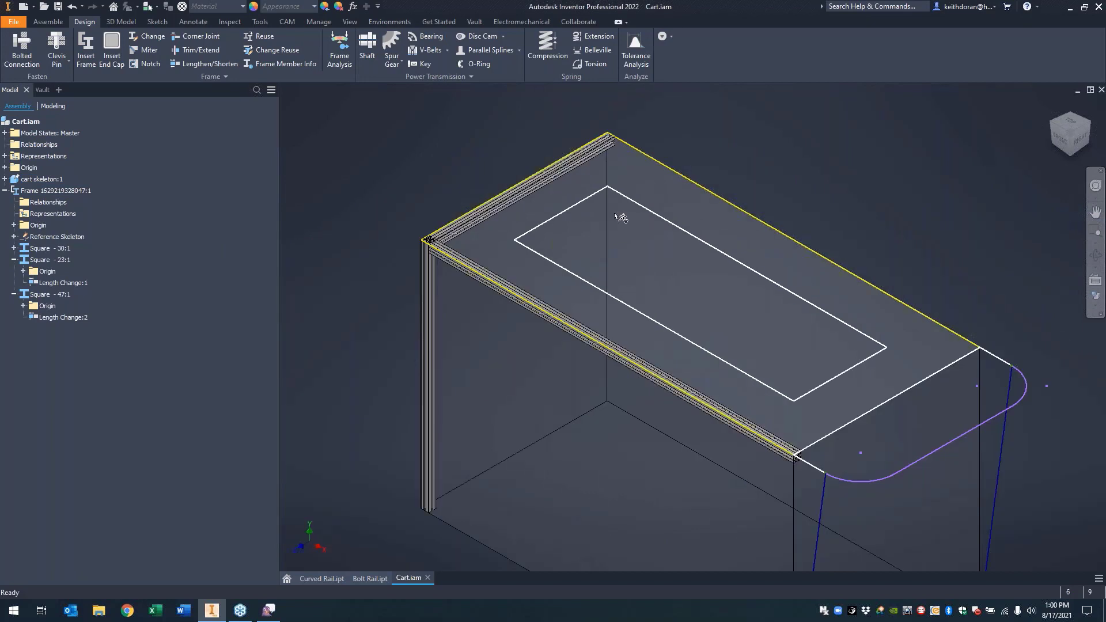